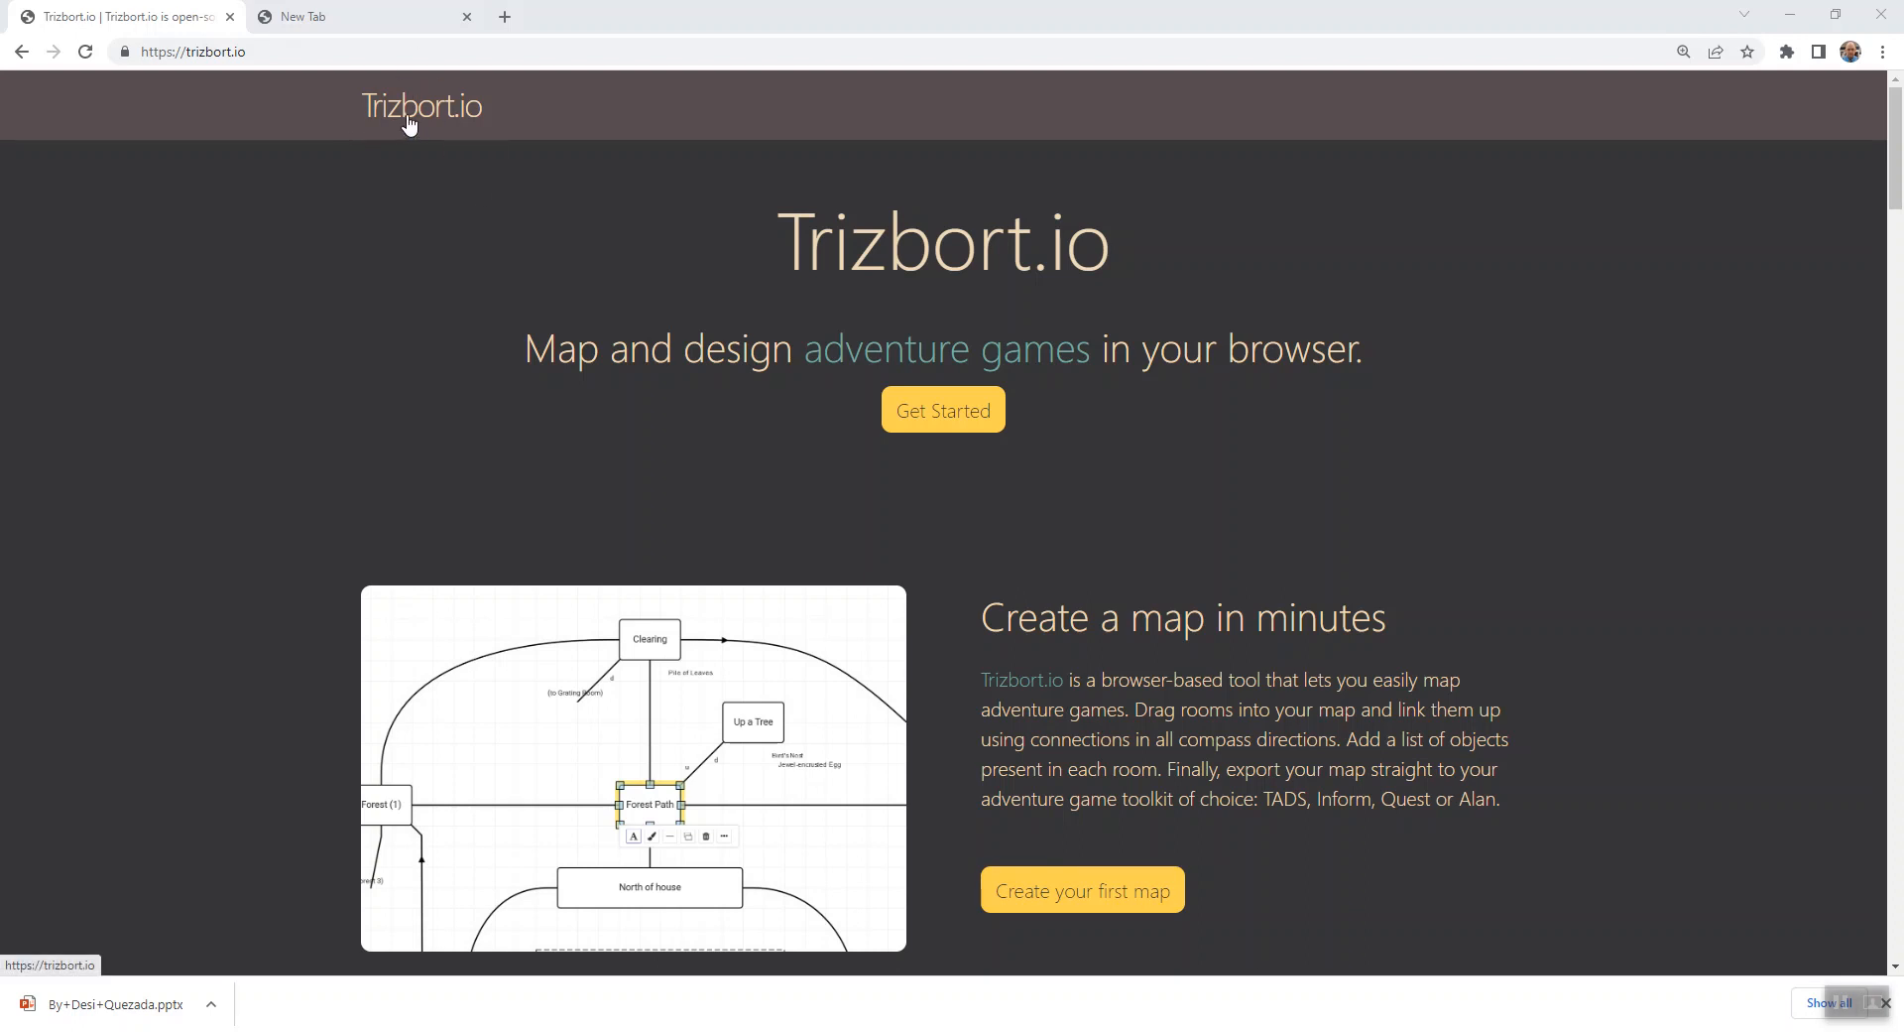
- Open the Trizbort.io map editor and start a new empty map, confirming that the existing contents are erased
left_click(968, 408)
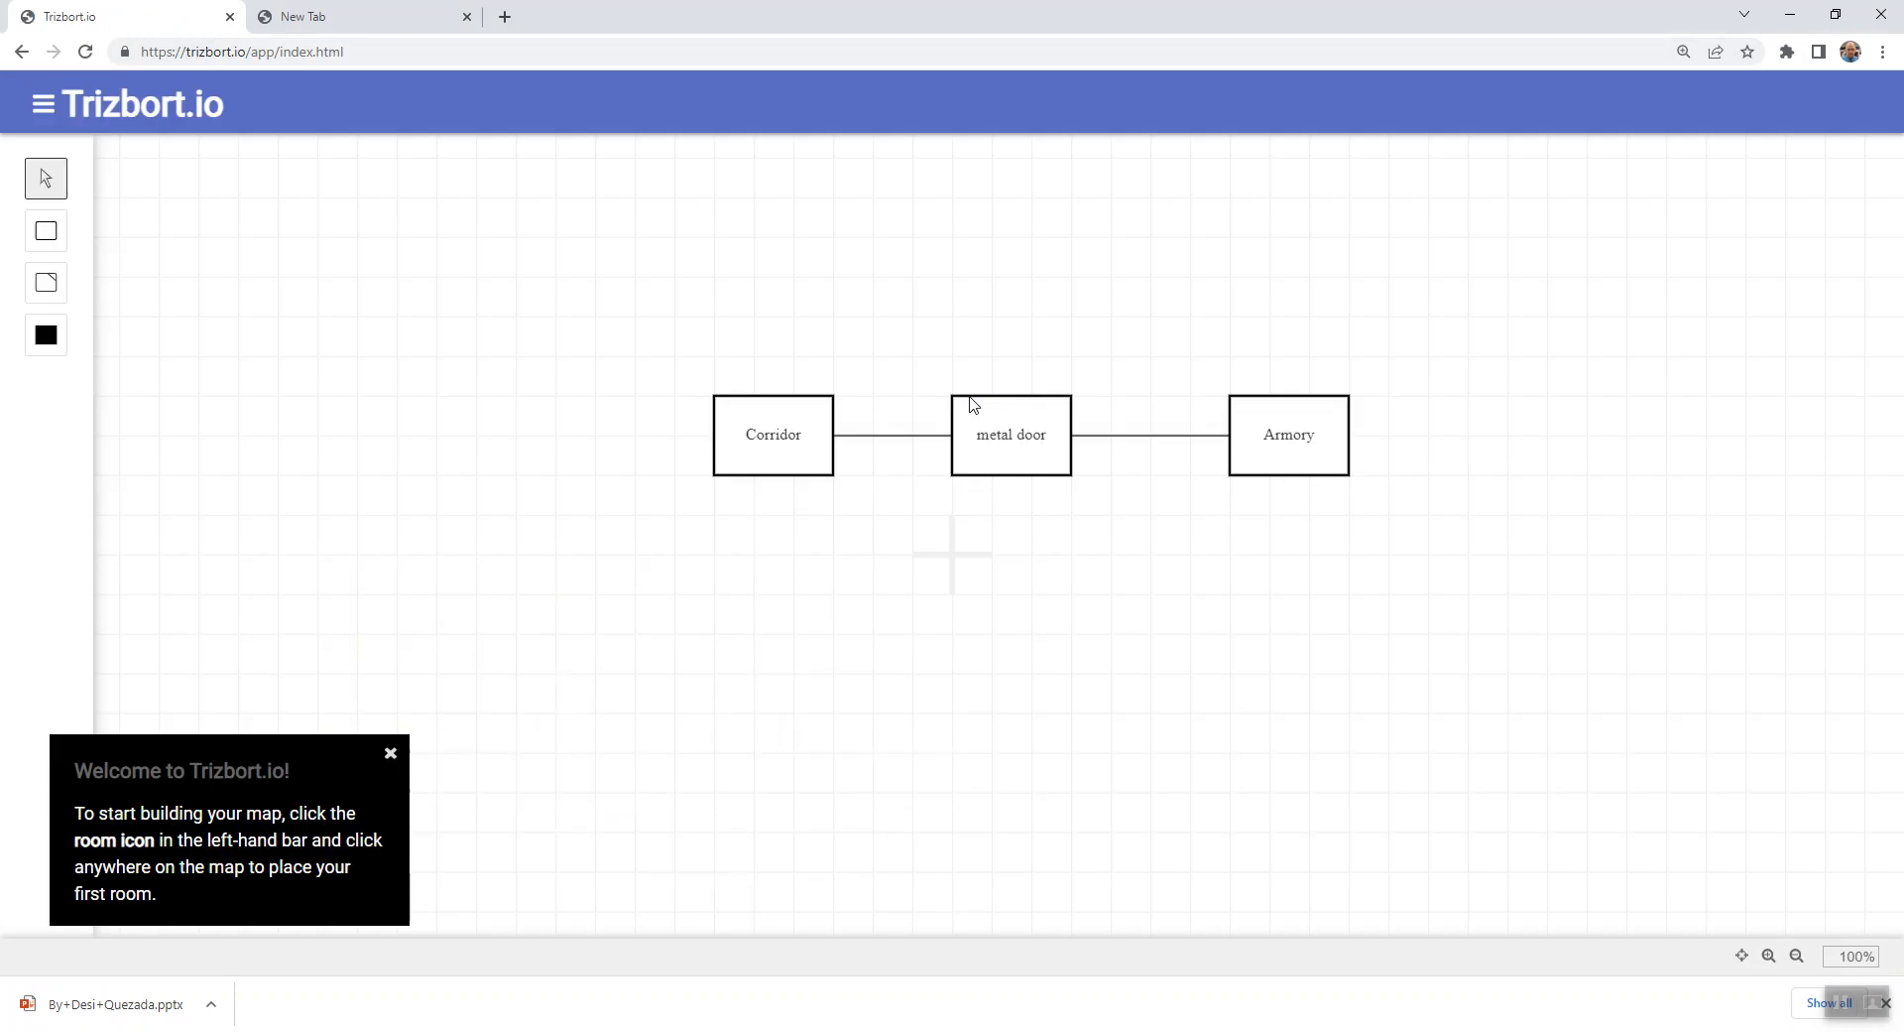
left_click(42, 103)
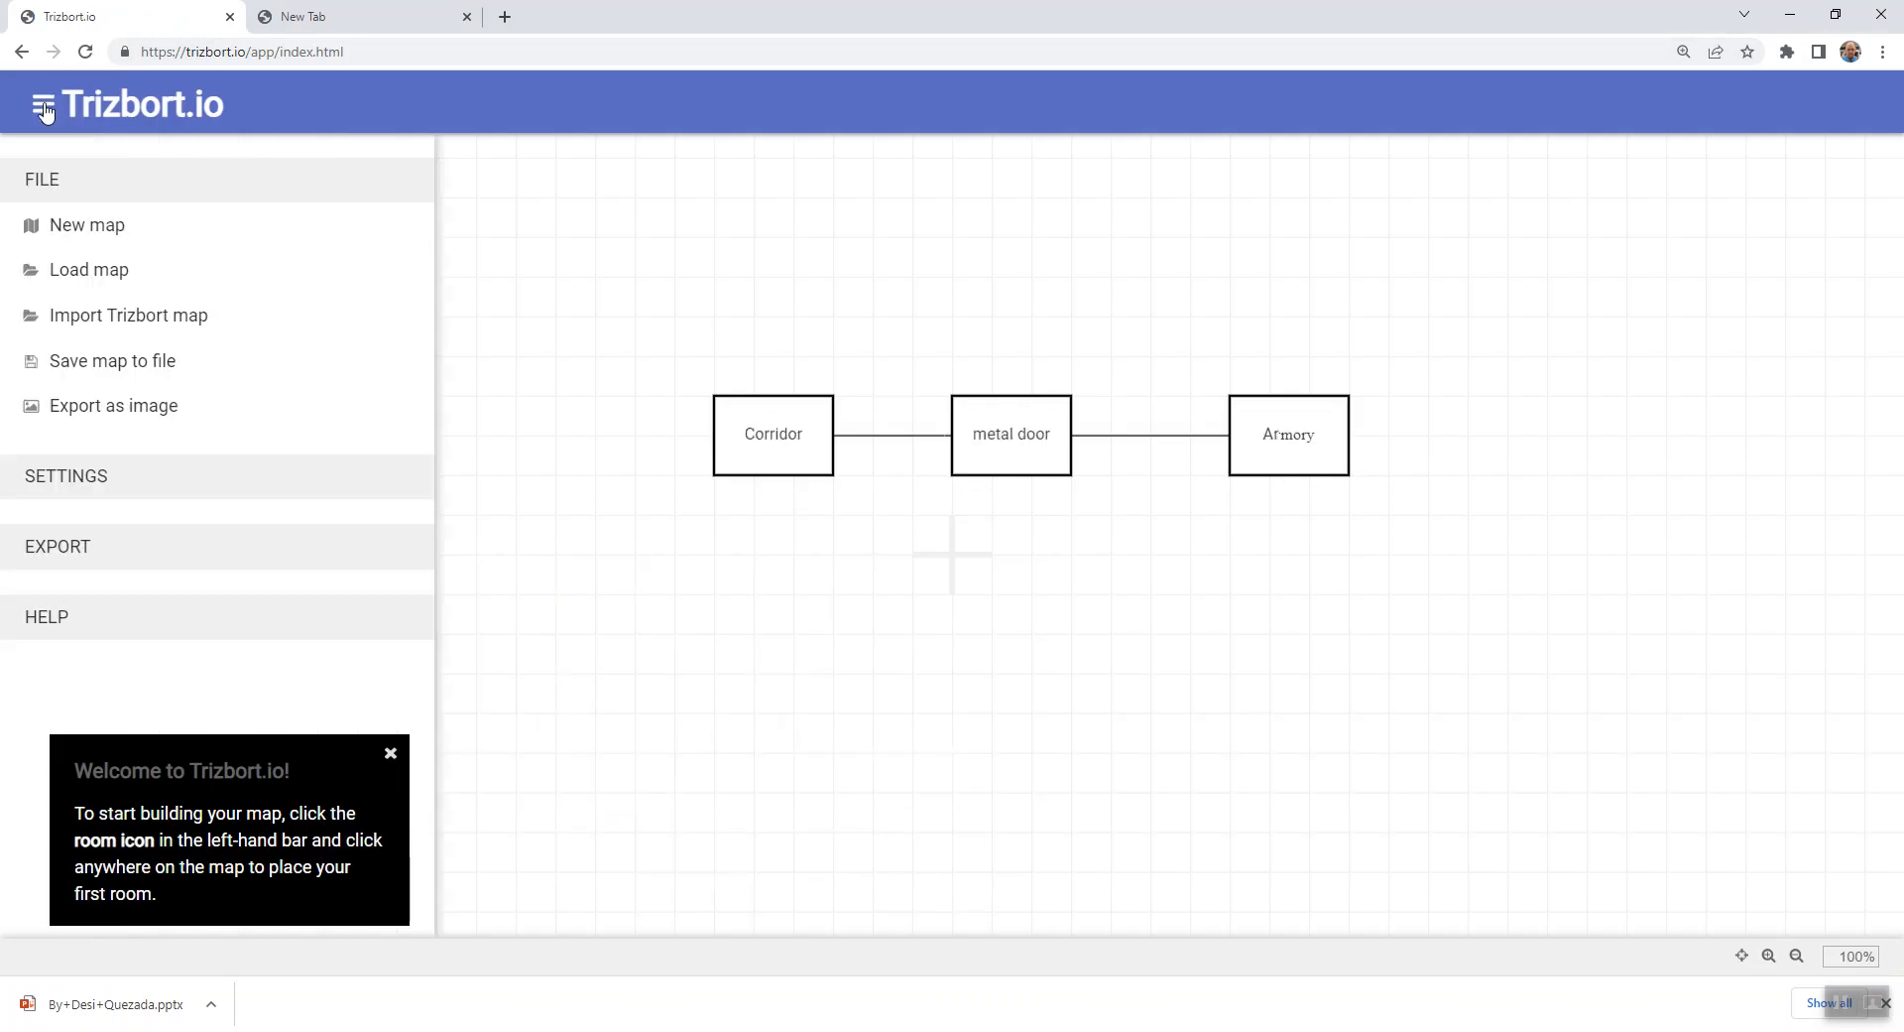
left_click(83, 230)
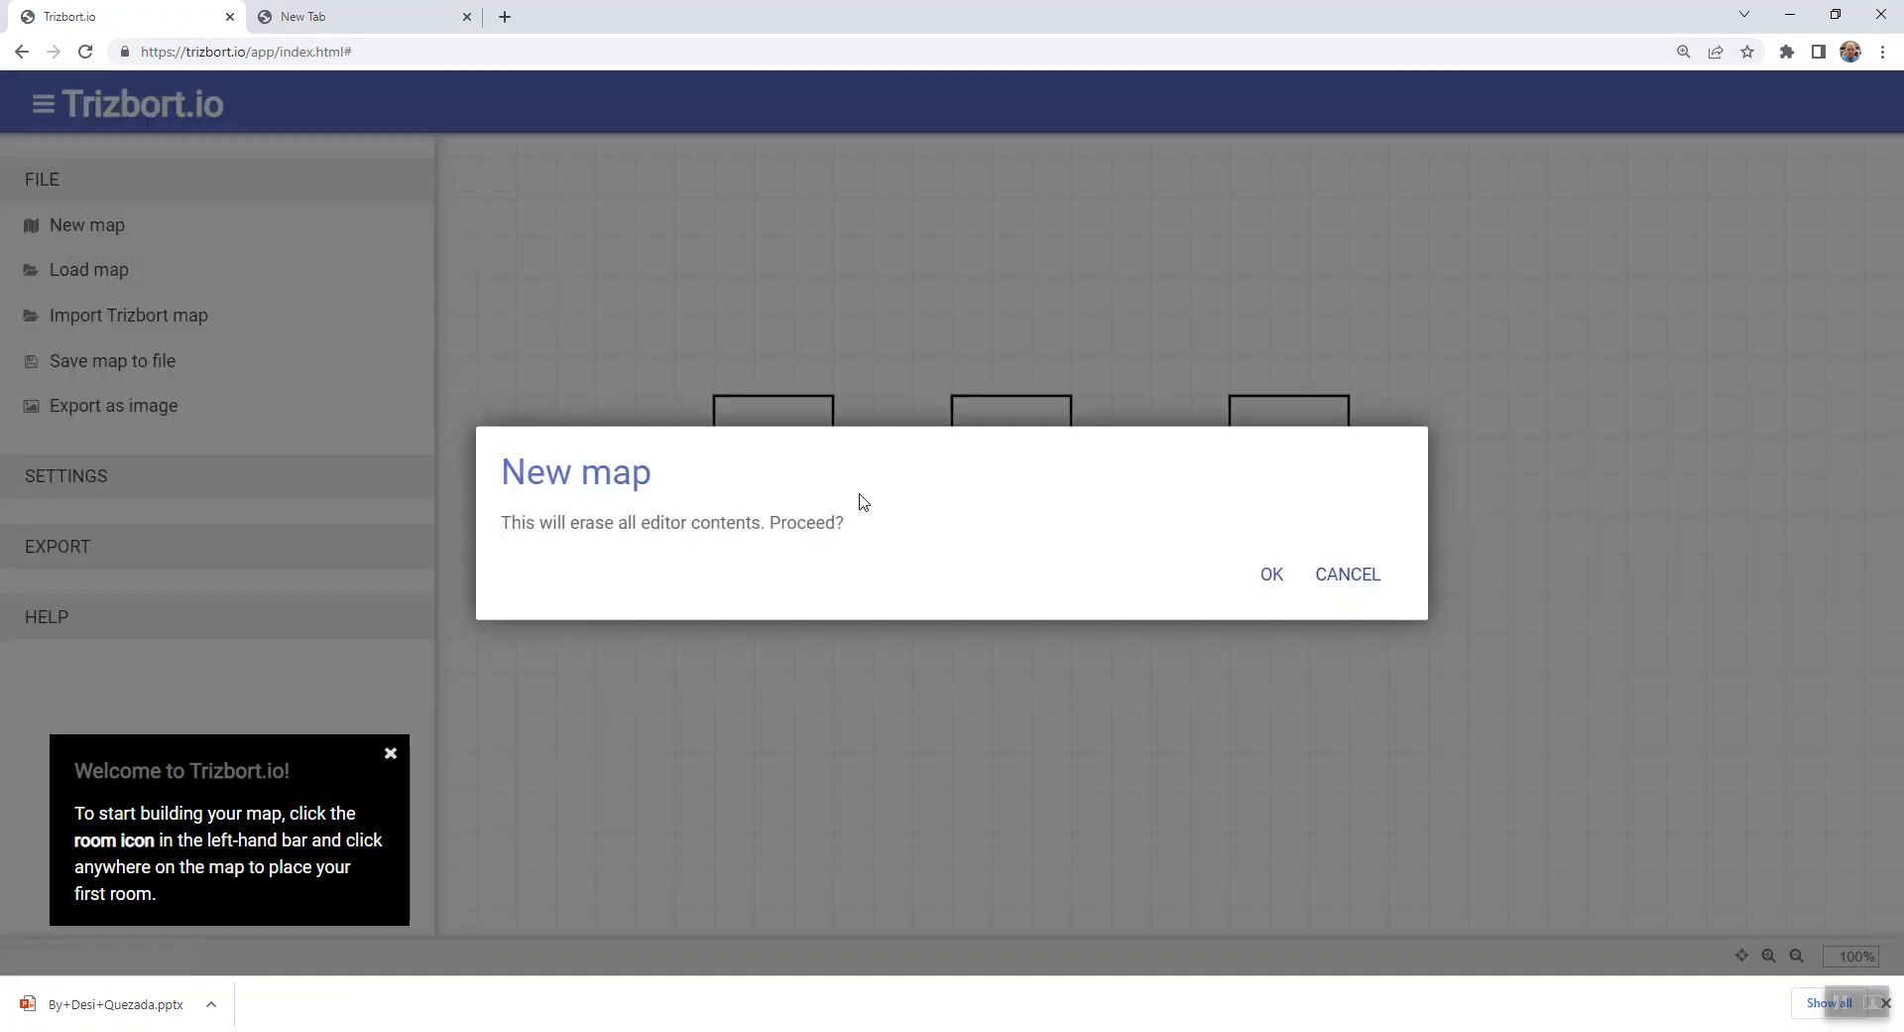
left_click(1265, 573)
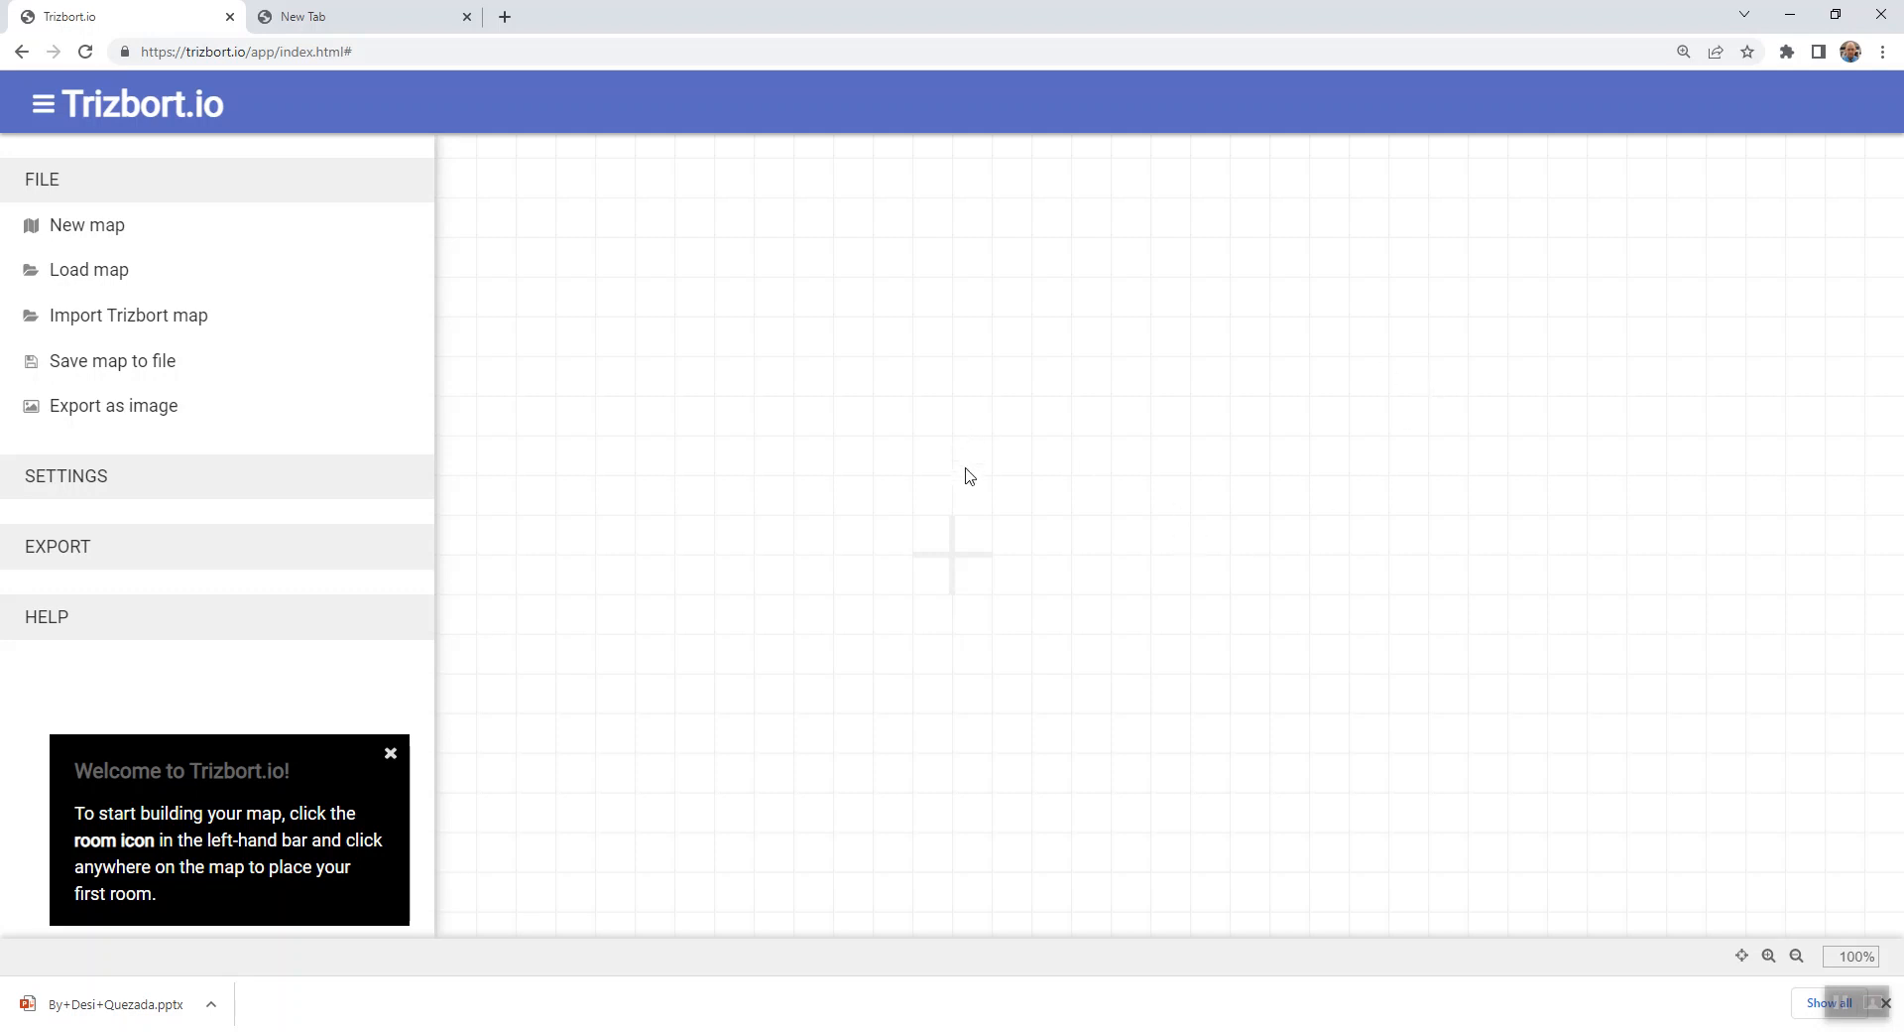
- Add a room near the middle of the canvas and name it Castle Courtyard
left_click(858, 519)
key("r")
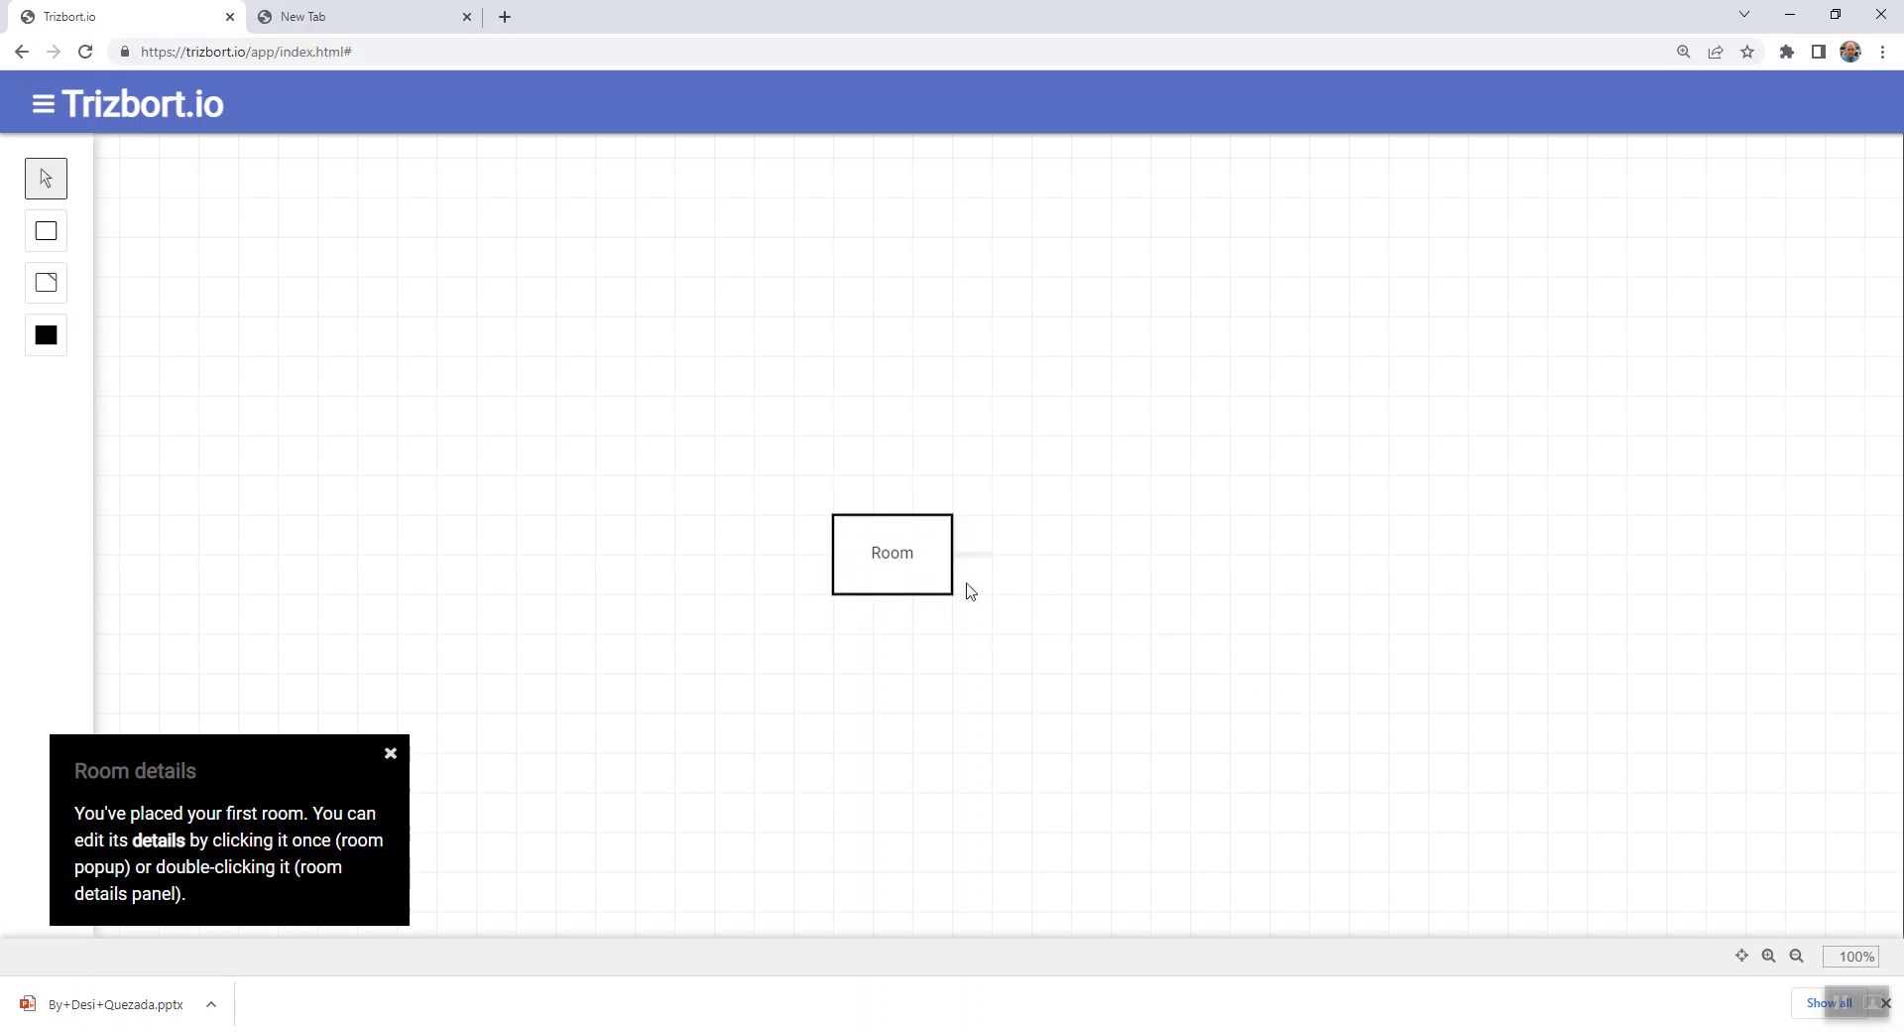
double_click(912, 554)
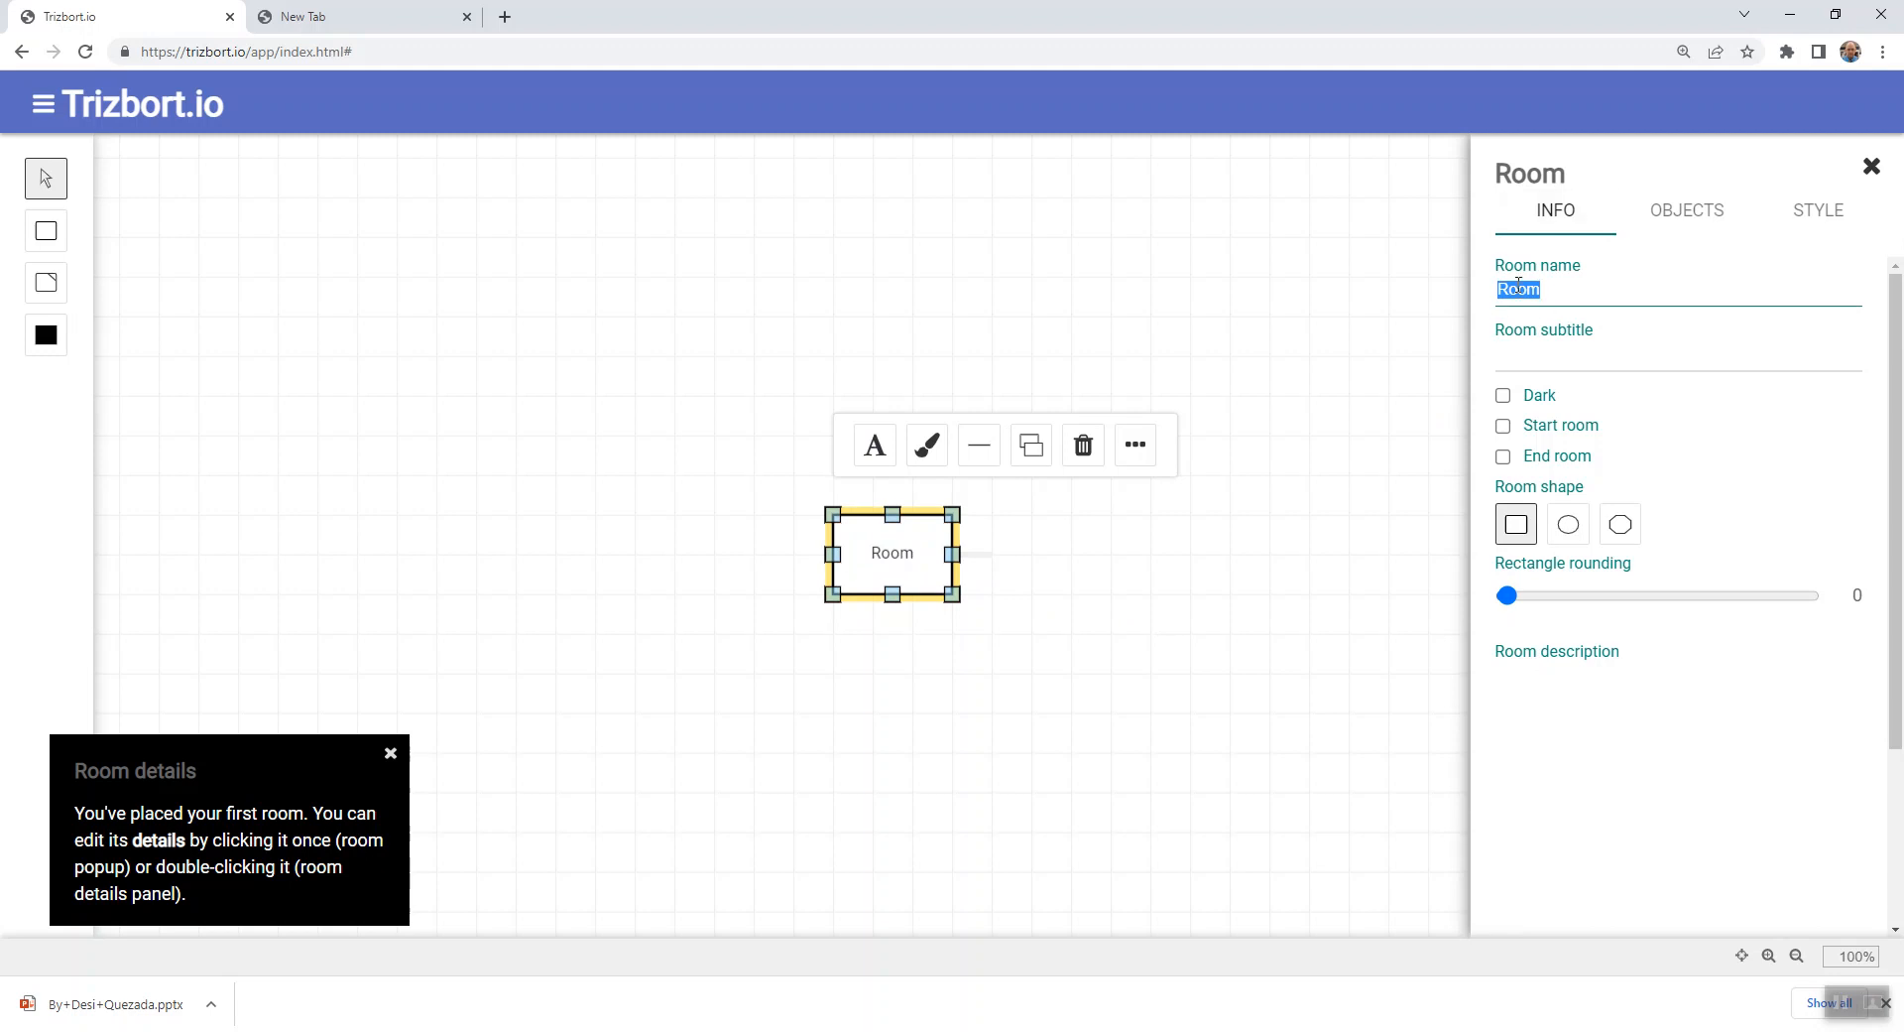
left_click_drag(1599, 287, 1477, 297)
type("Court")
key("BackSpace")
key("BackSpace")
key("BackSpace")
key("BackSpace")
type("astle Cout")
key("BackSpace")
type("rtyard")
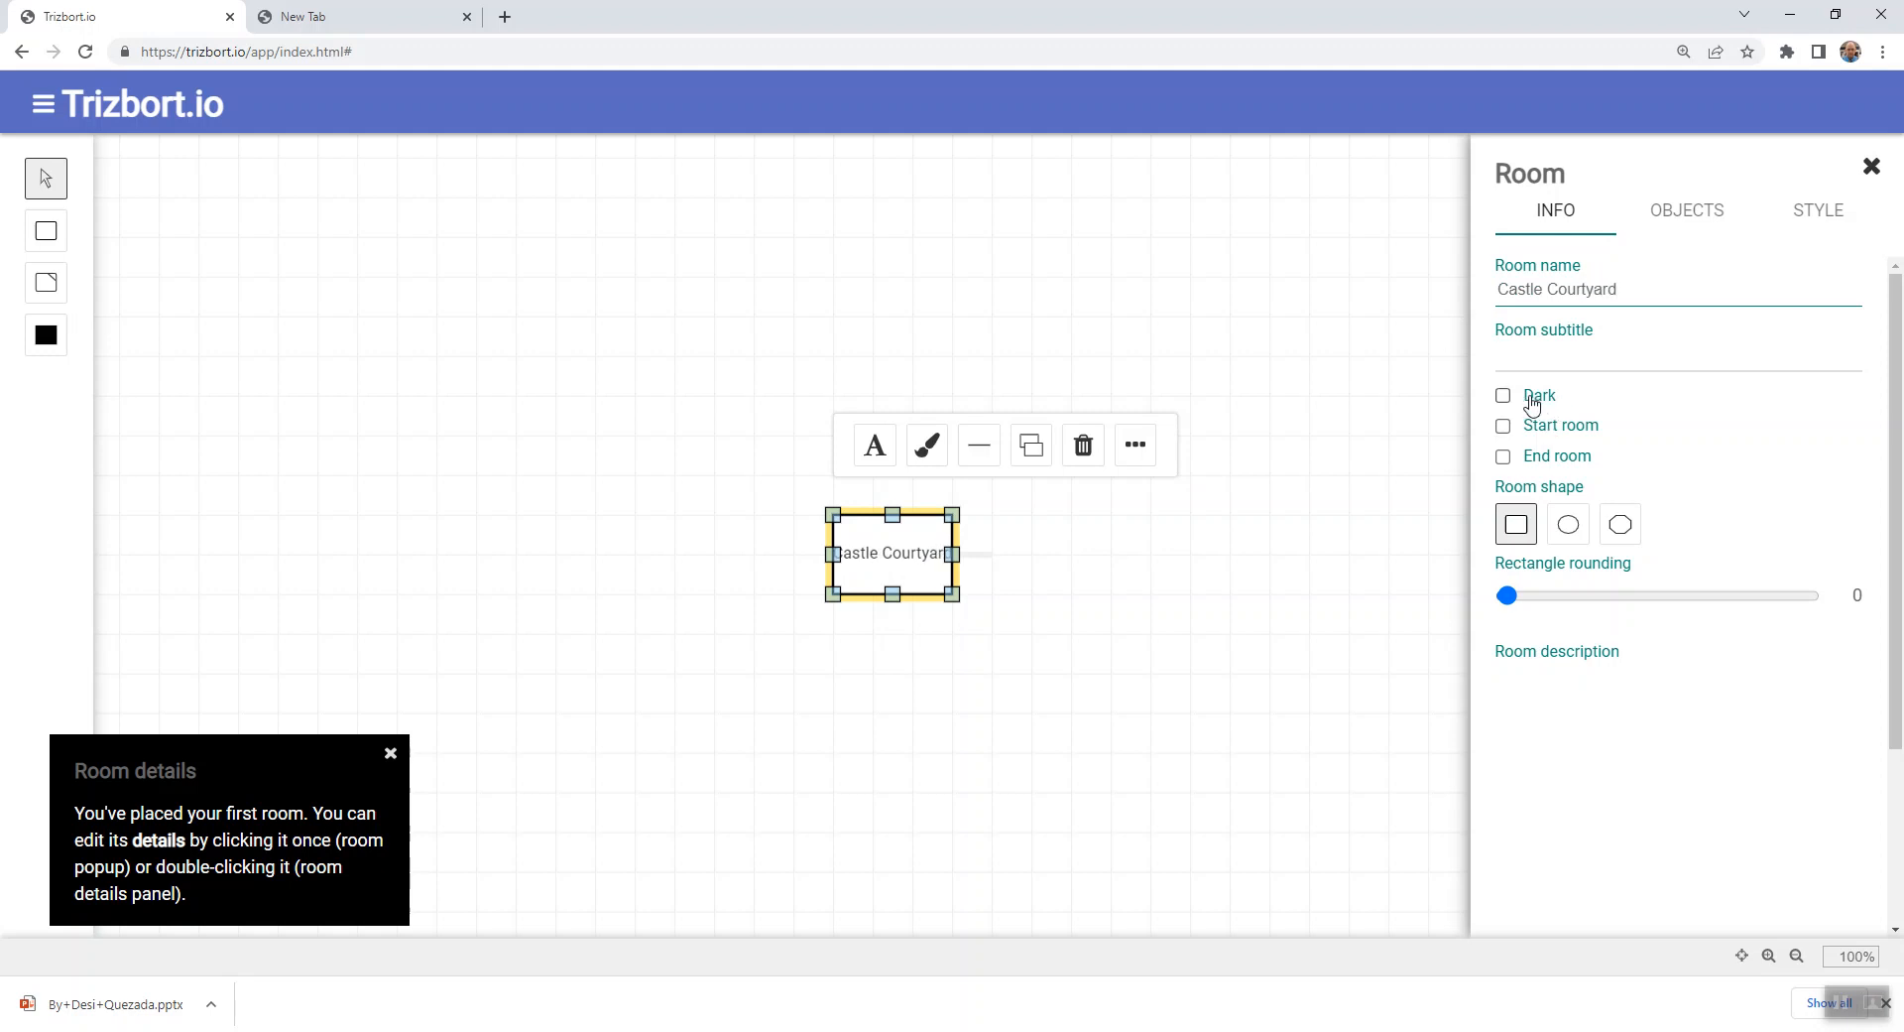
- Try marking Castle Courtyard as the start room, clearing the option again
left_click(1559, 432)
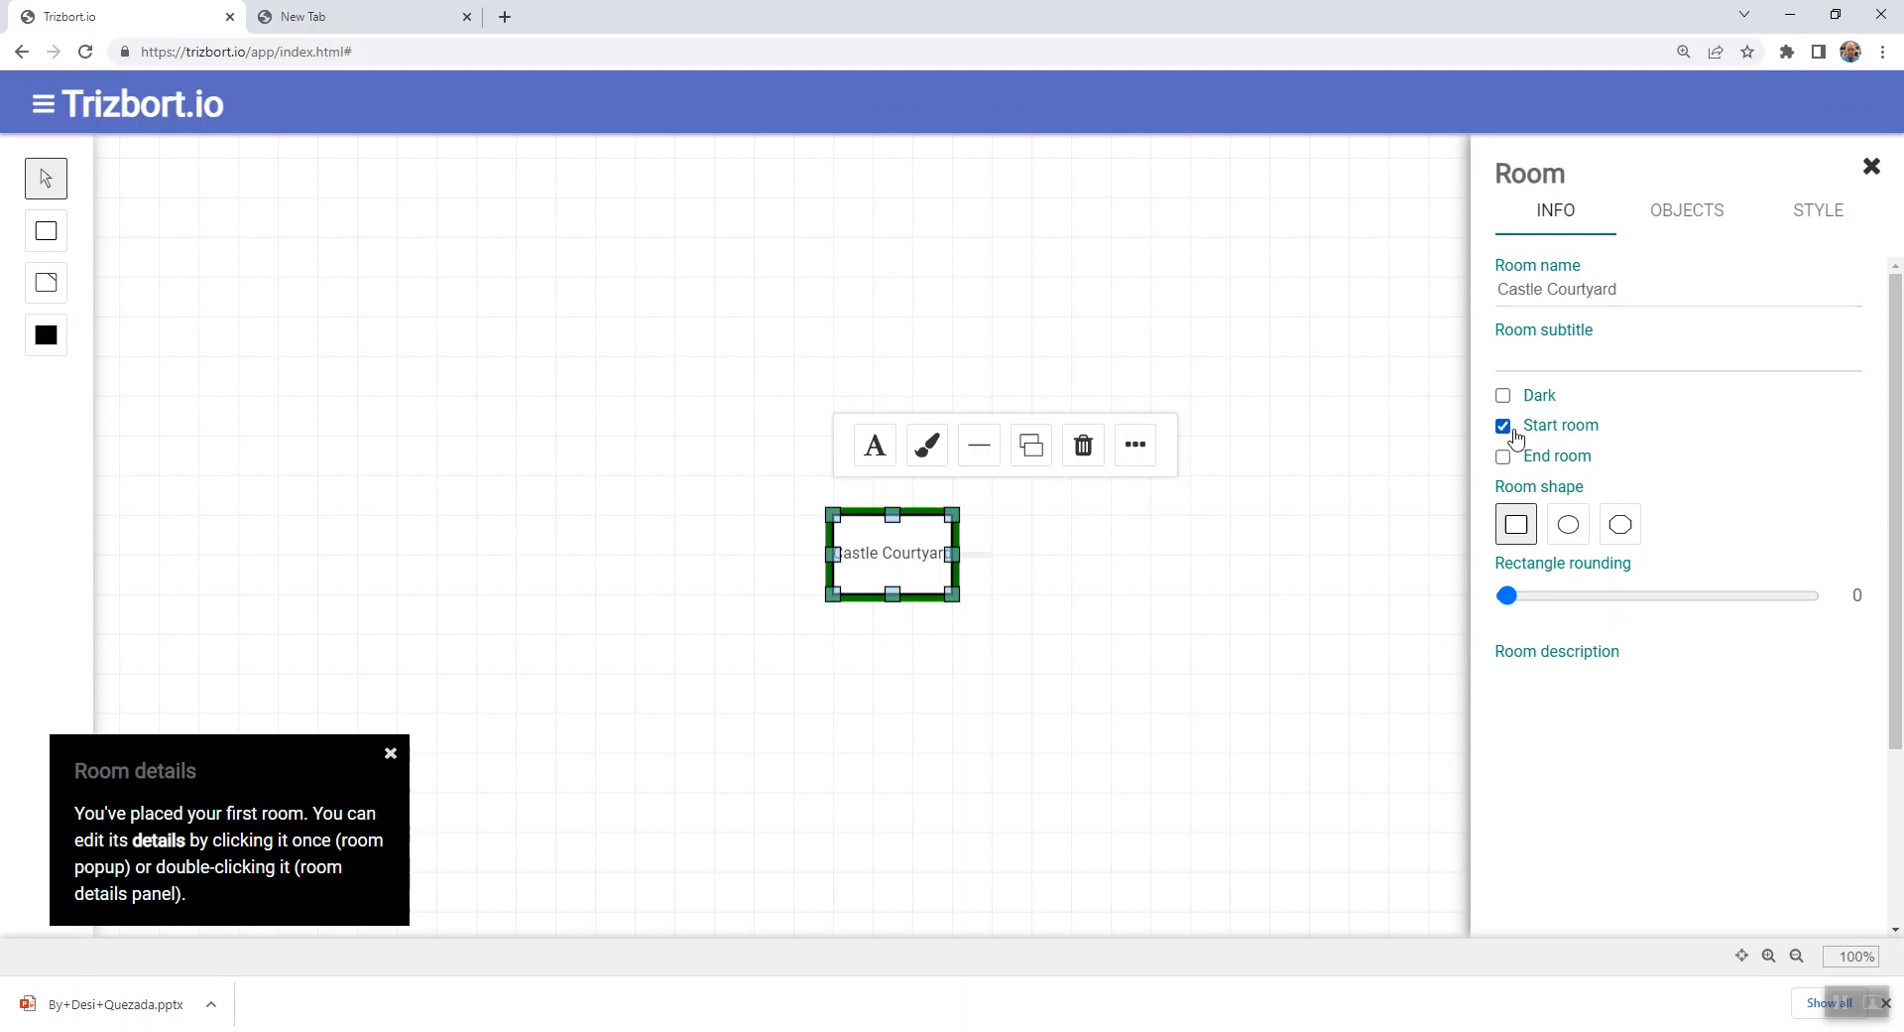
left_click(1544, 436)
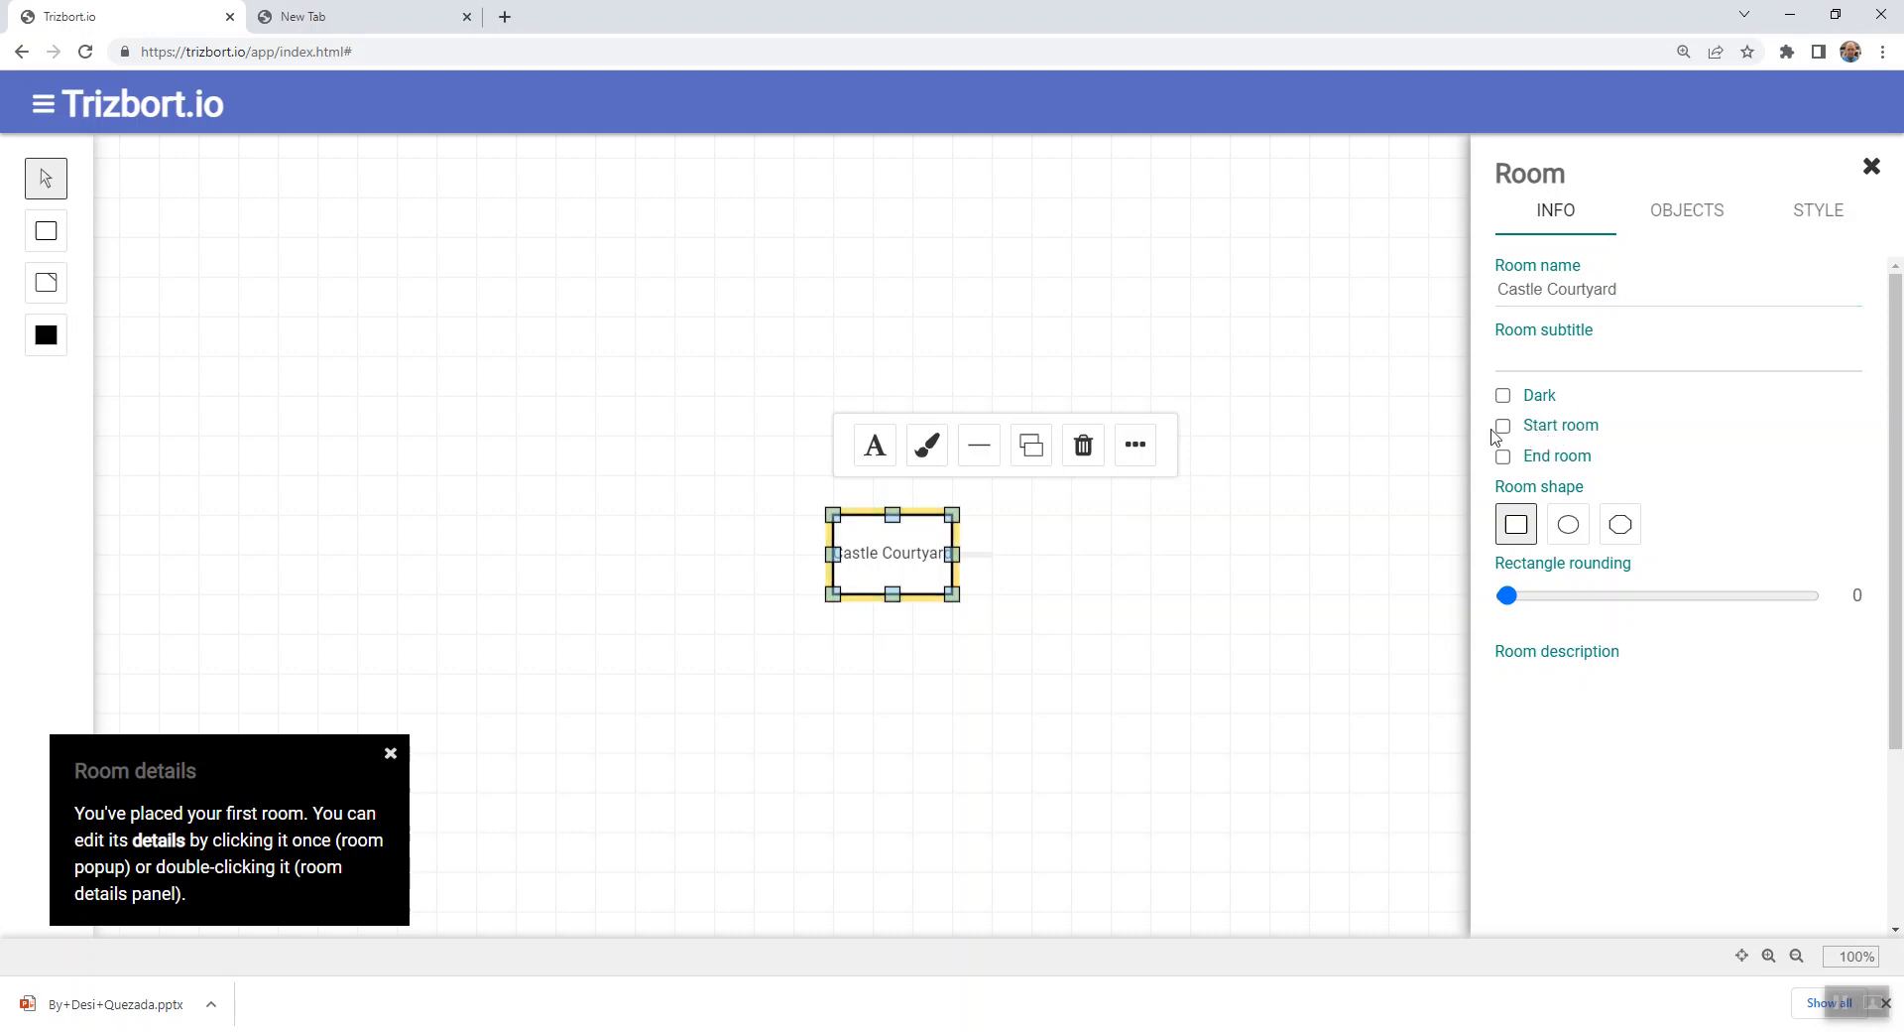
left_click(1513, 352)
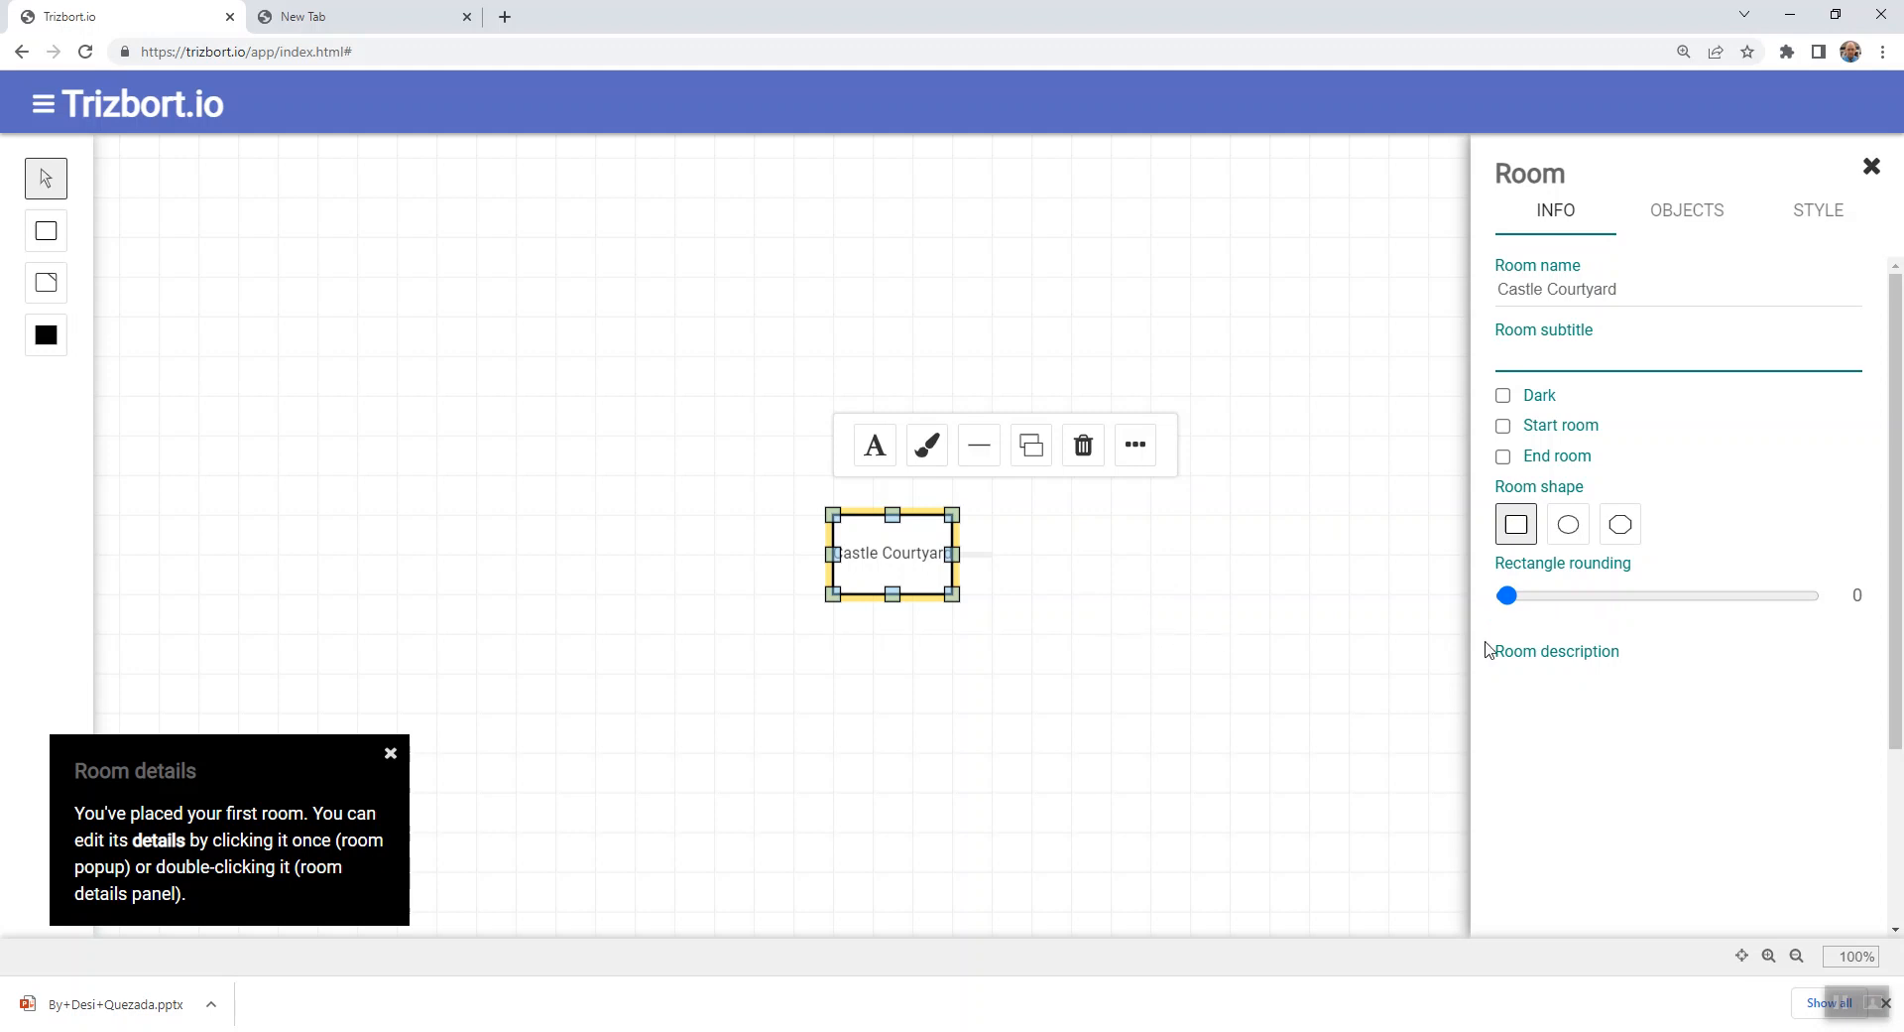
- Widen the Castle Courtyard room to about twice its width so its full name fits inside
left_click(1101, 615)
left_click(913, 561)
left_click_drag(952, 594, 1075, 602)
left_click(1180, 552)
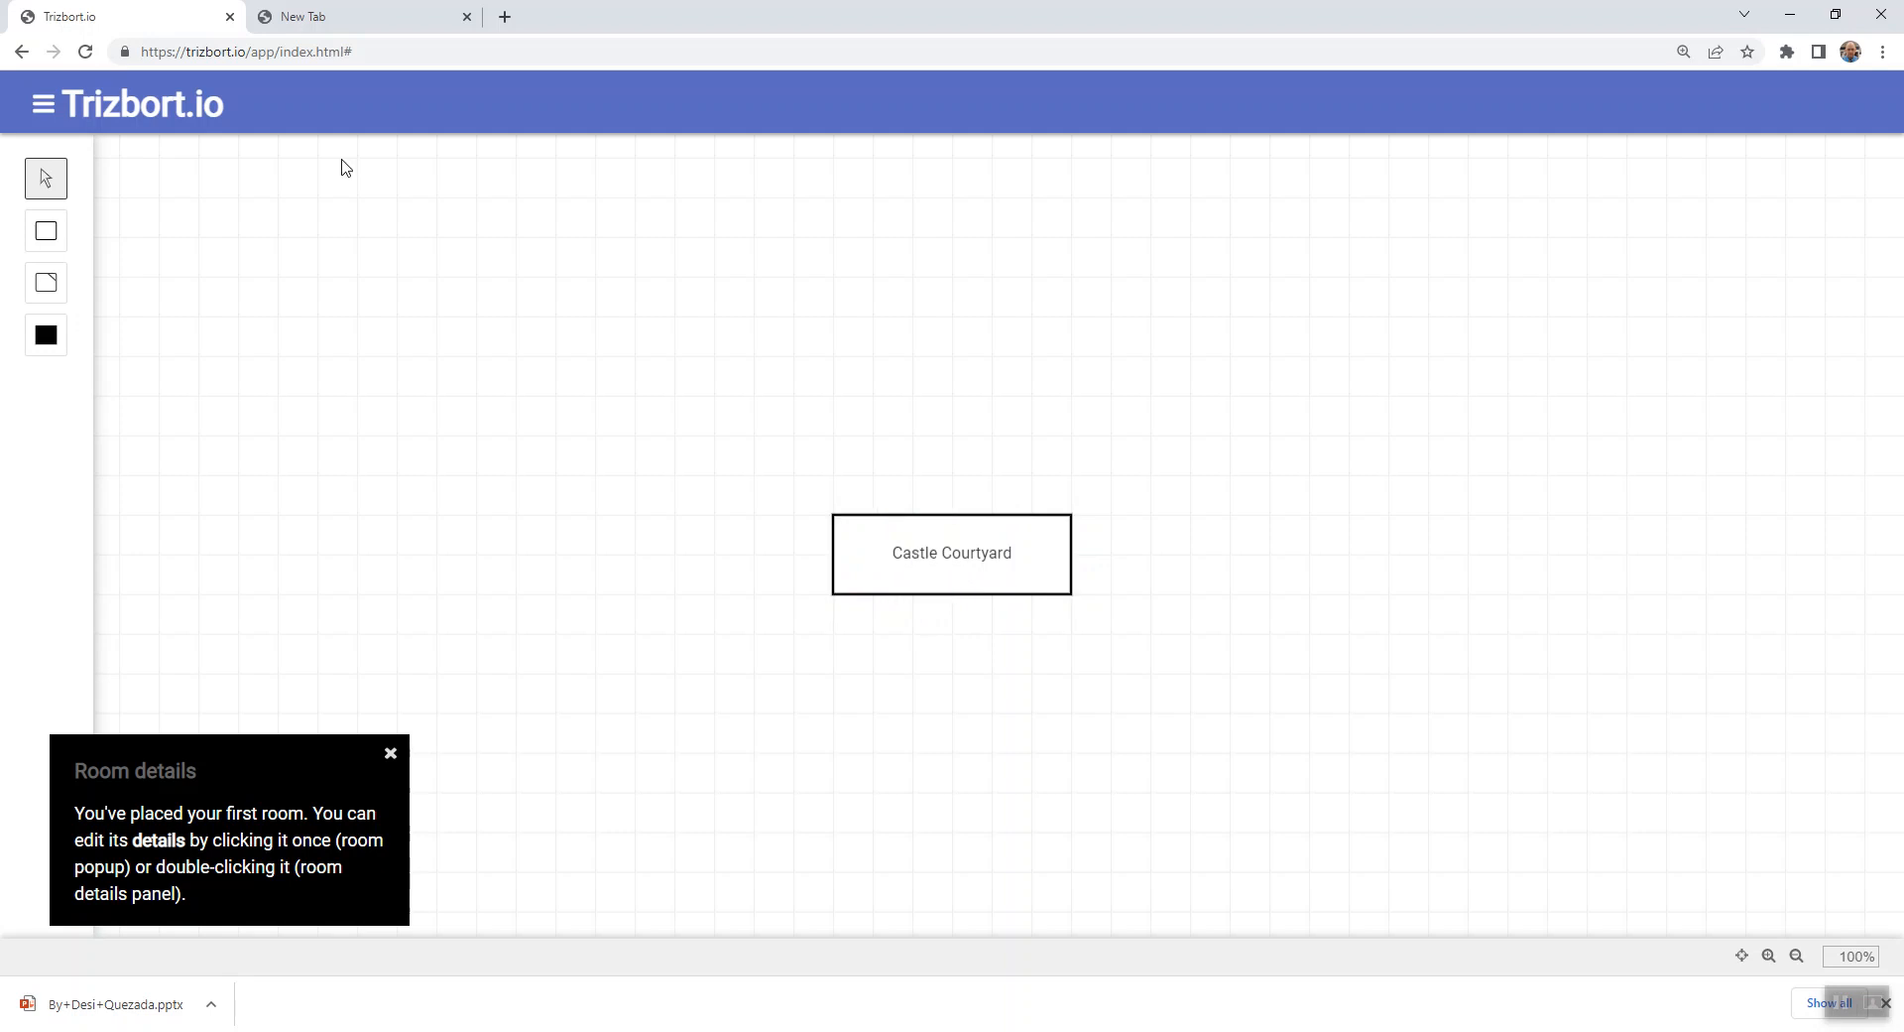
- Open the map settings at the map title
left_click(43, 105)
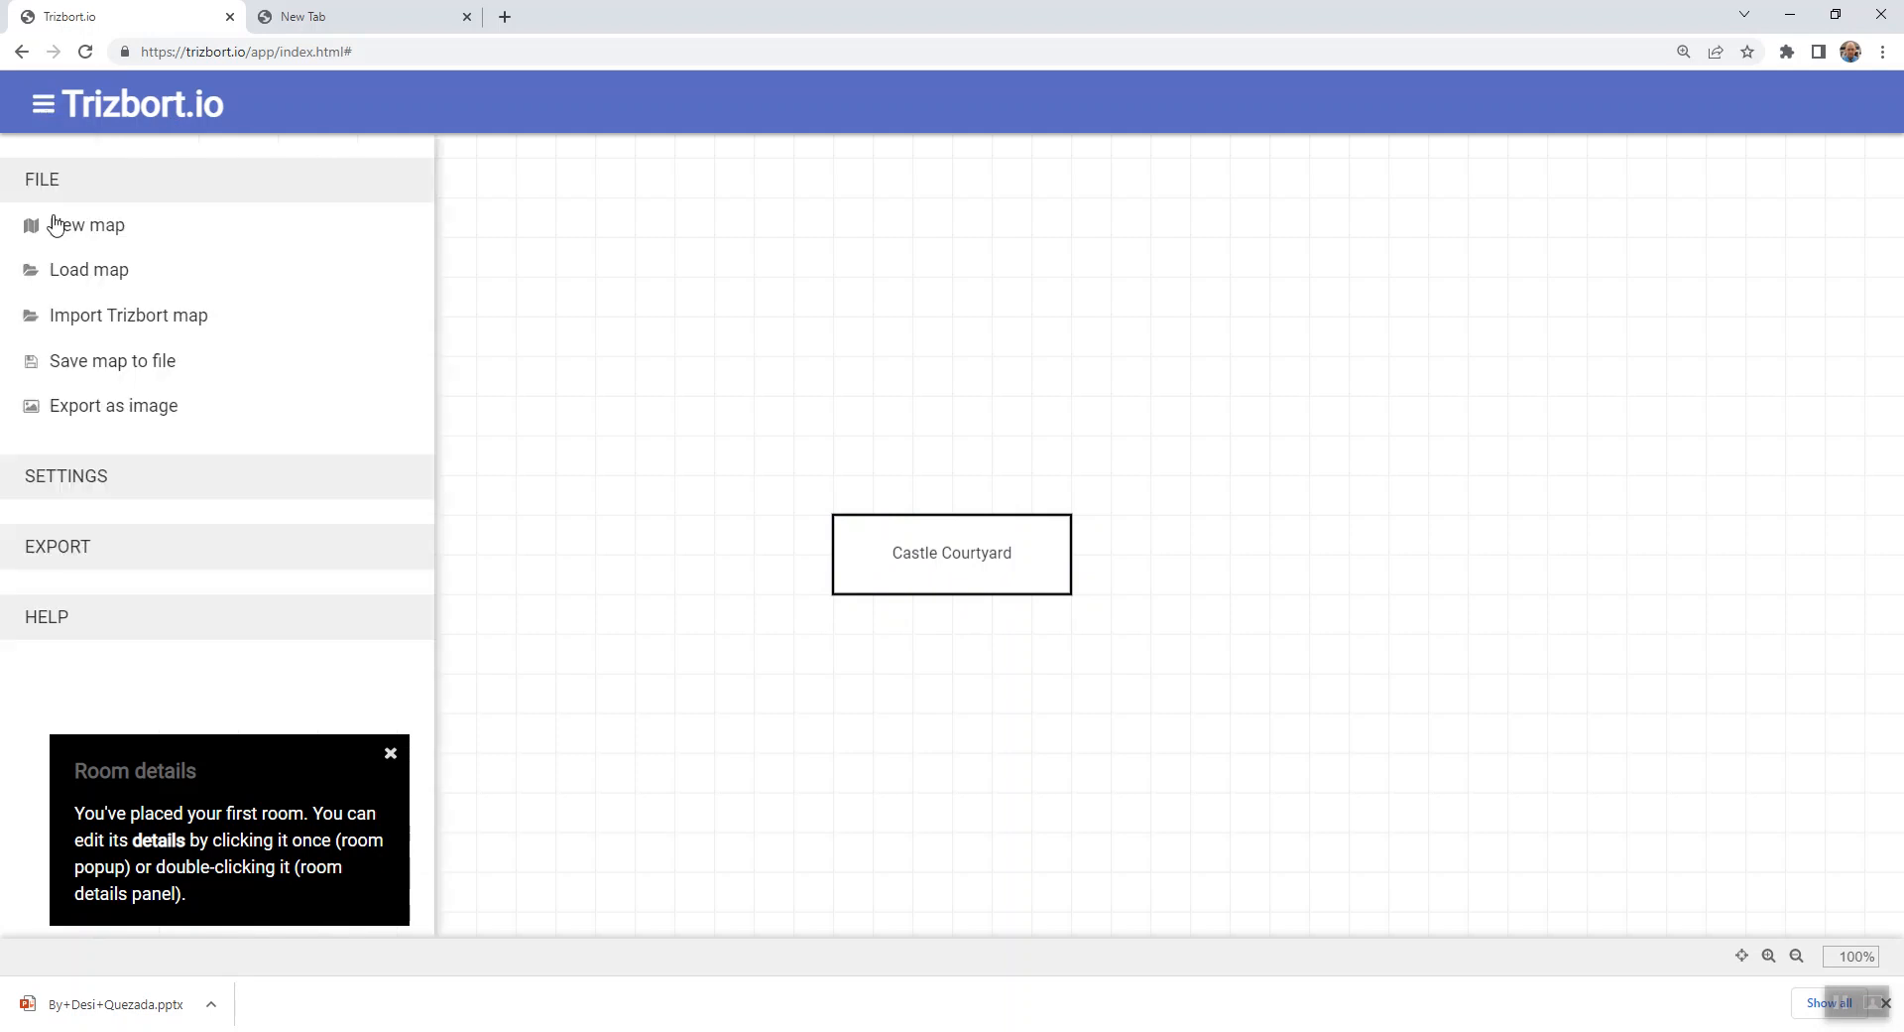
left_click(96, 482)
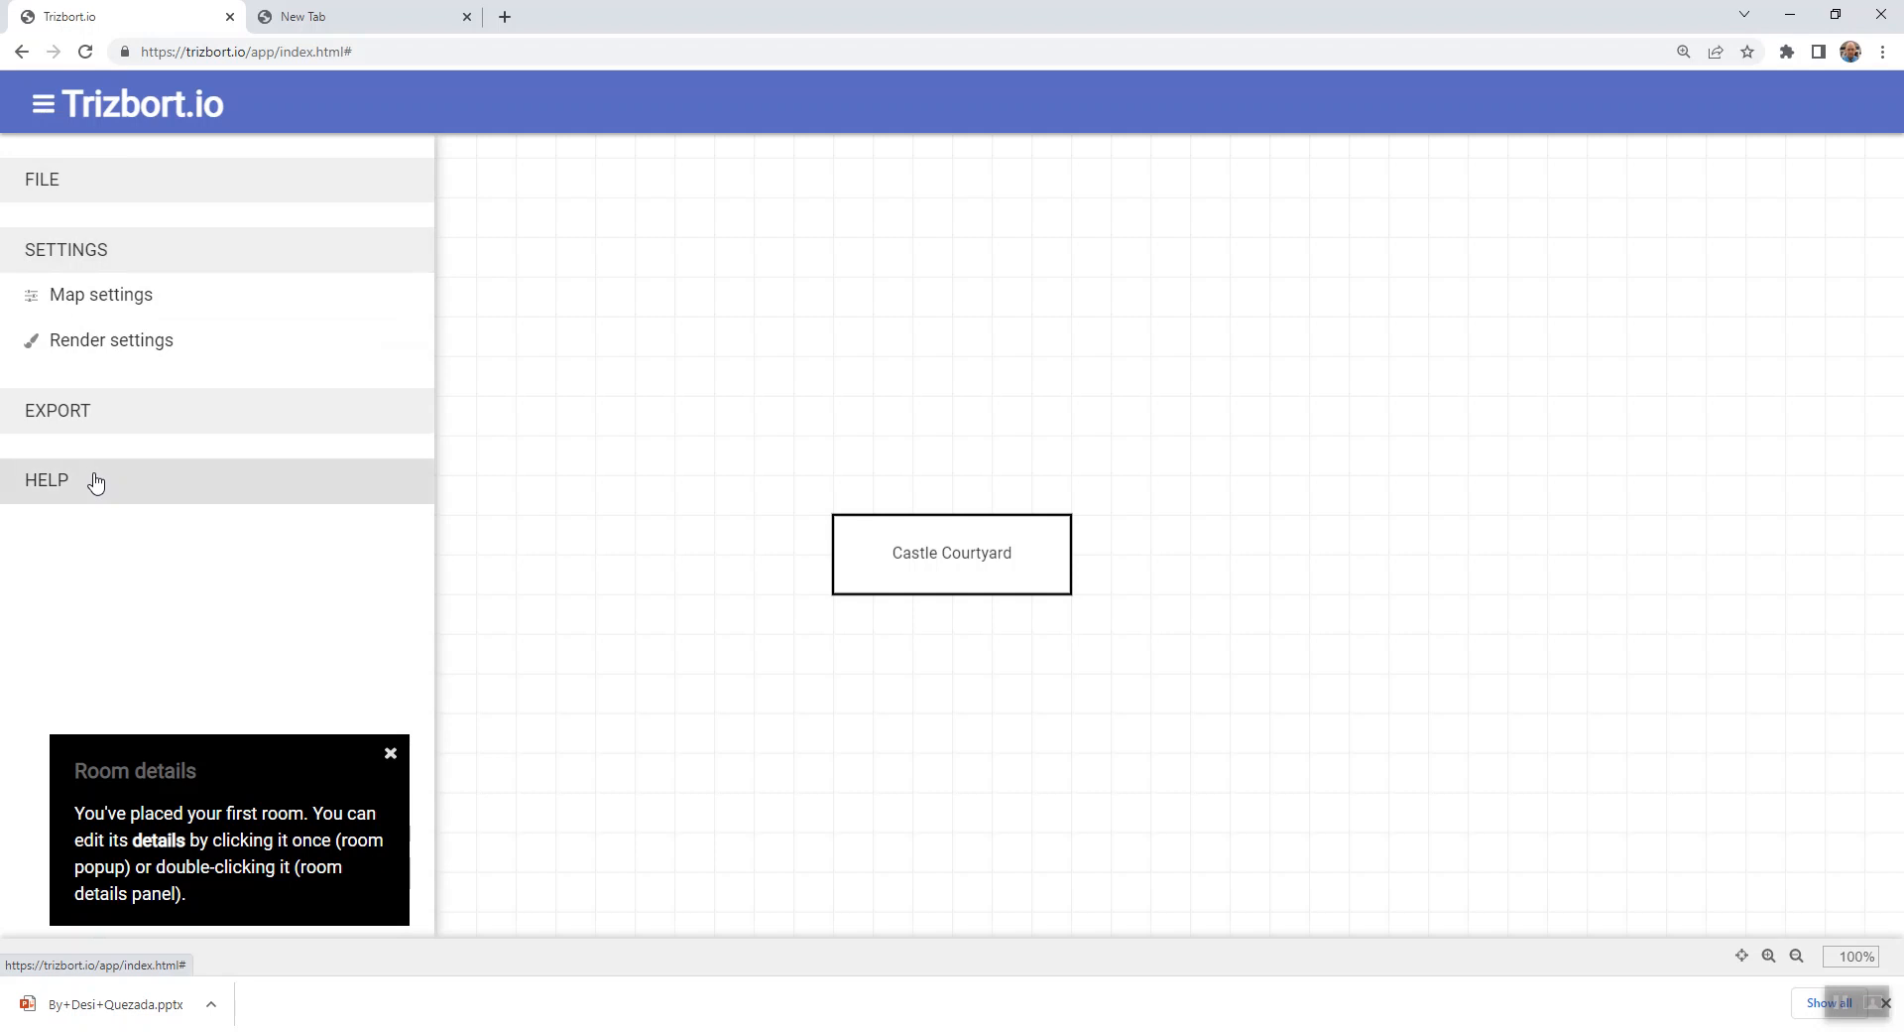
left_click(88, 307)
left_click(1607, 297)
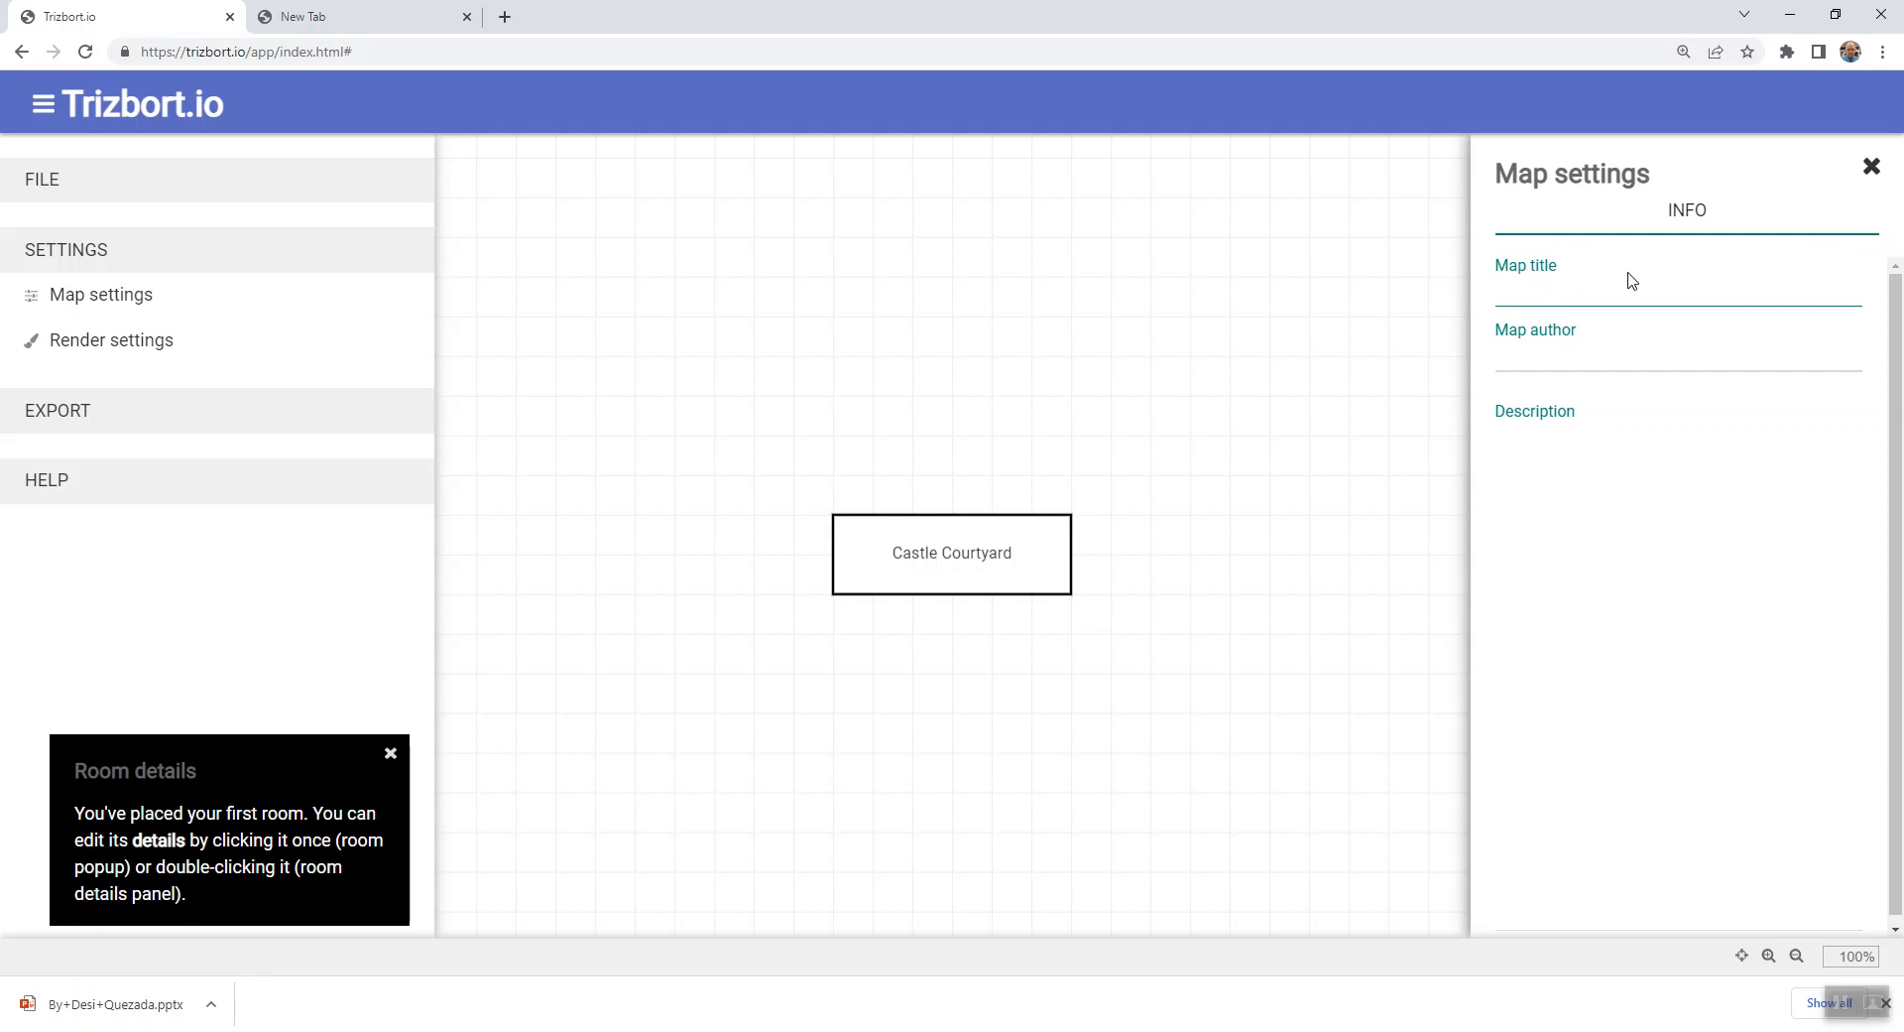
type("King's Quests")
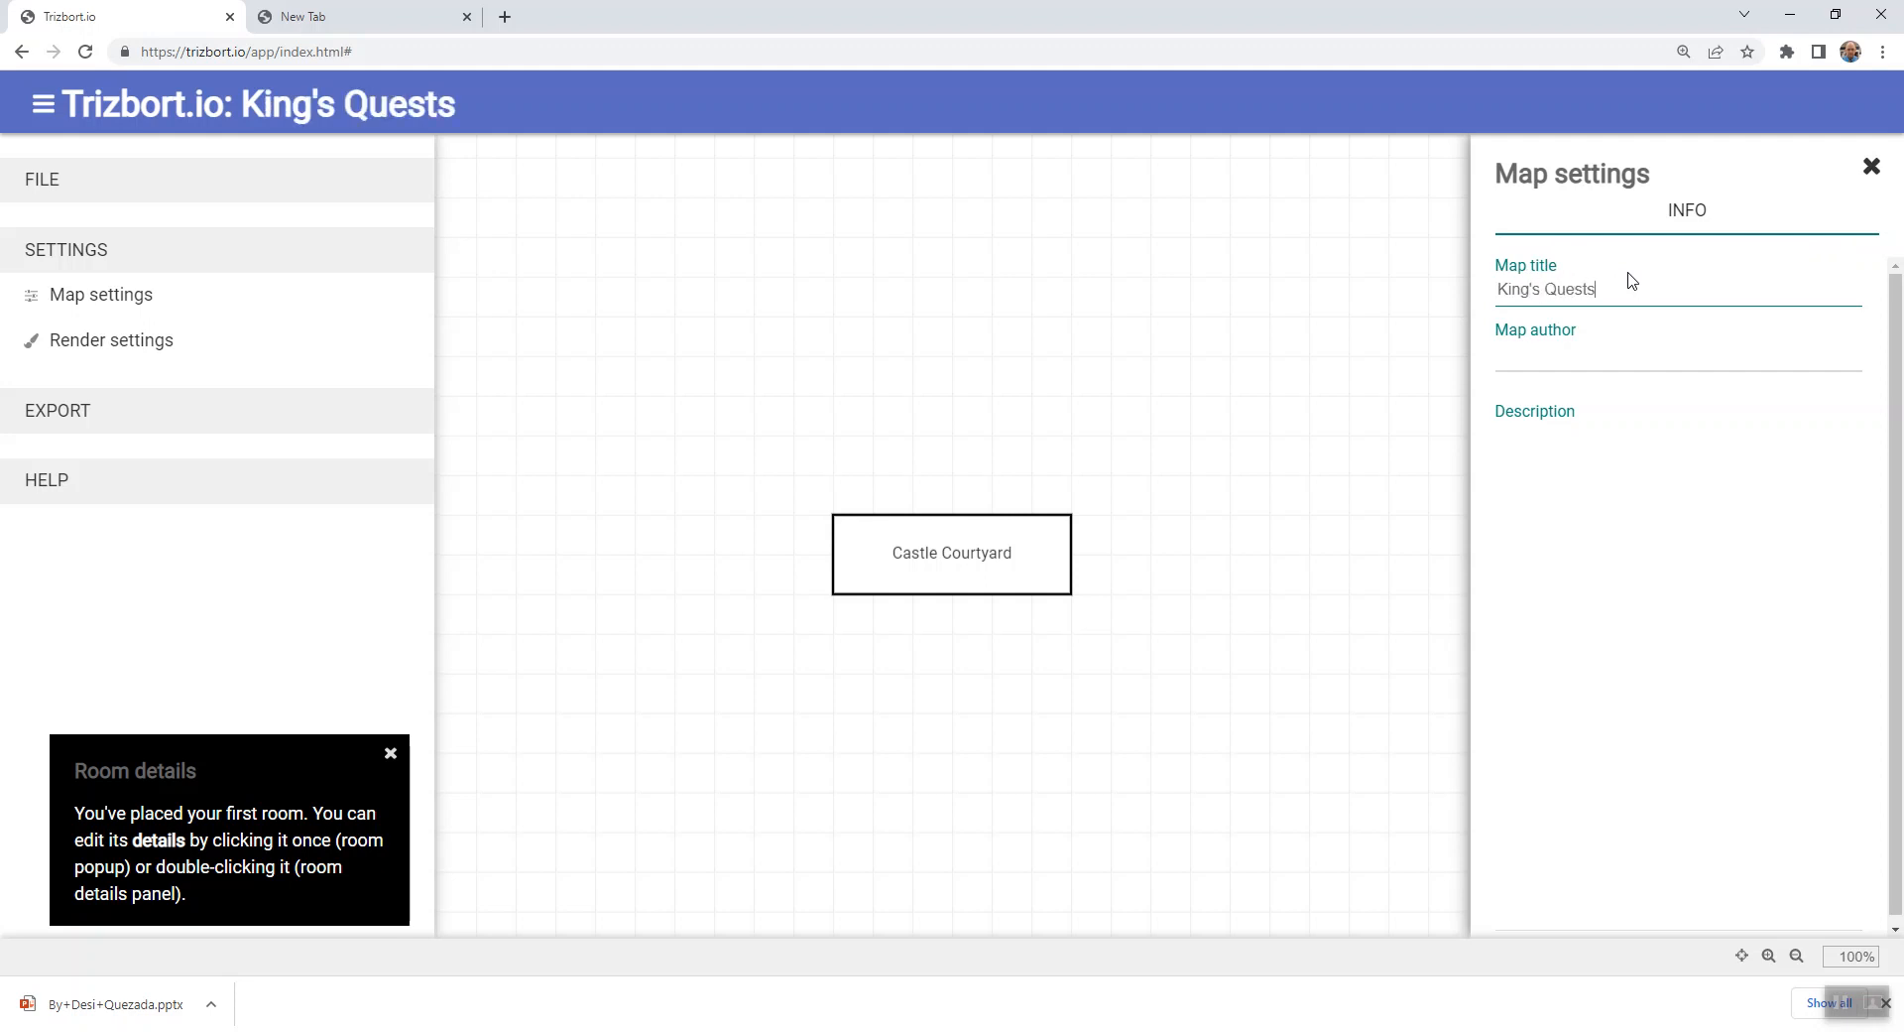
key("BackSpace")
key("shift+Left")
key("shift+Left")
key("shift+Left")
key("shift+Left")
key("shift+Left")
key("shift+Left")
key("shift+Left")
key("shift+Left")
key("shift+Left")
key("shift+Left")
key("shift+Left")
key("shift+Left")
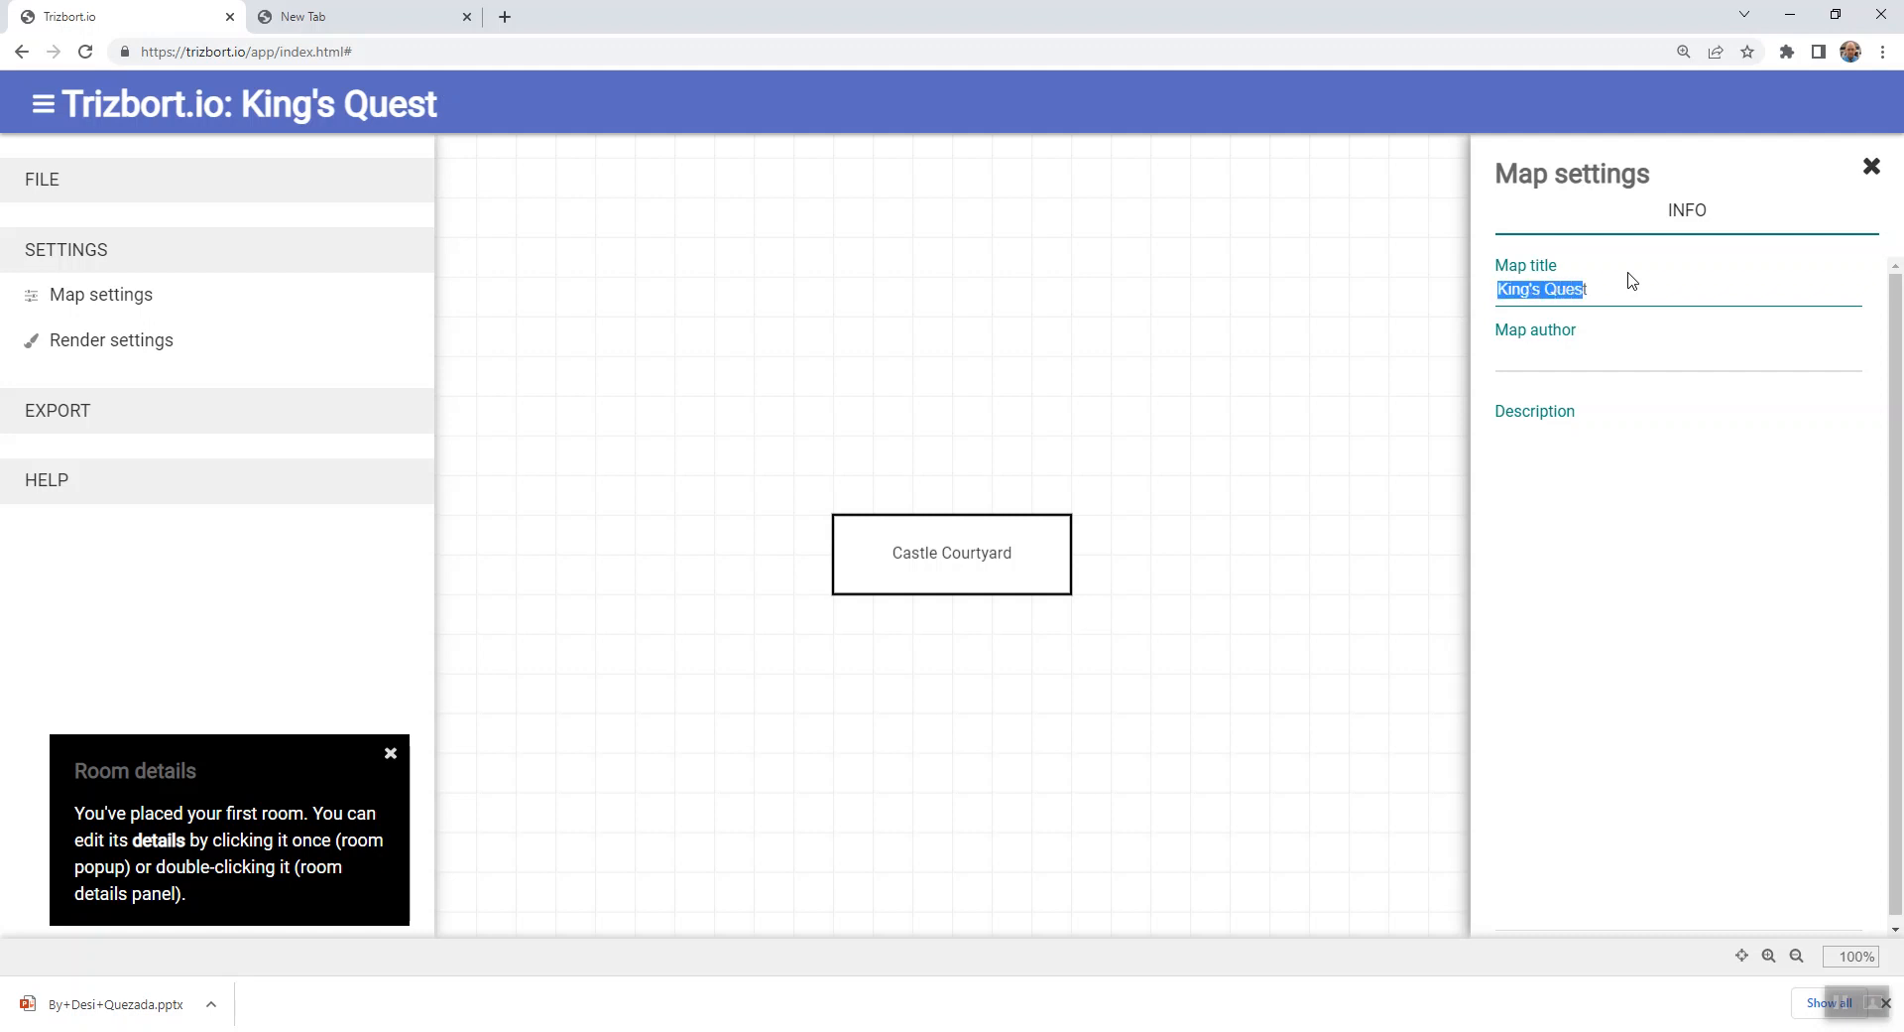
type("t")
key("BackSpace")
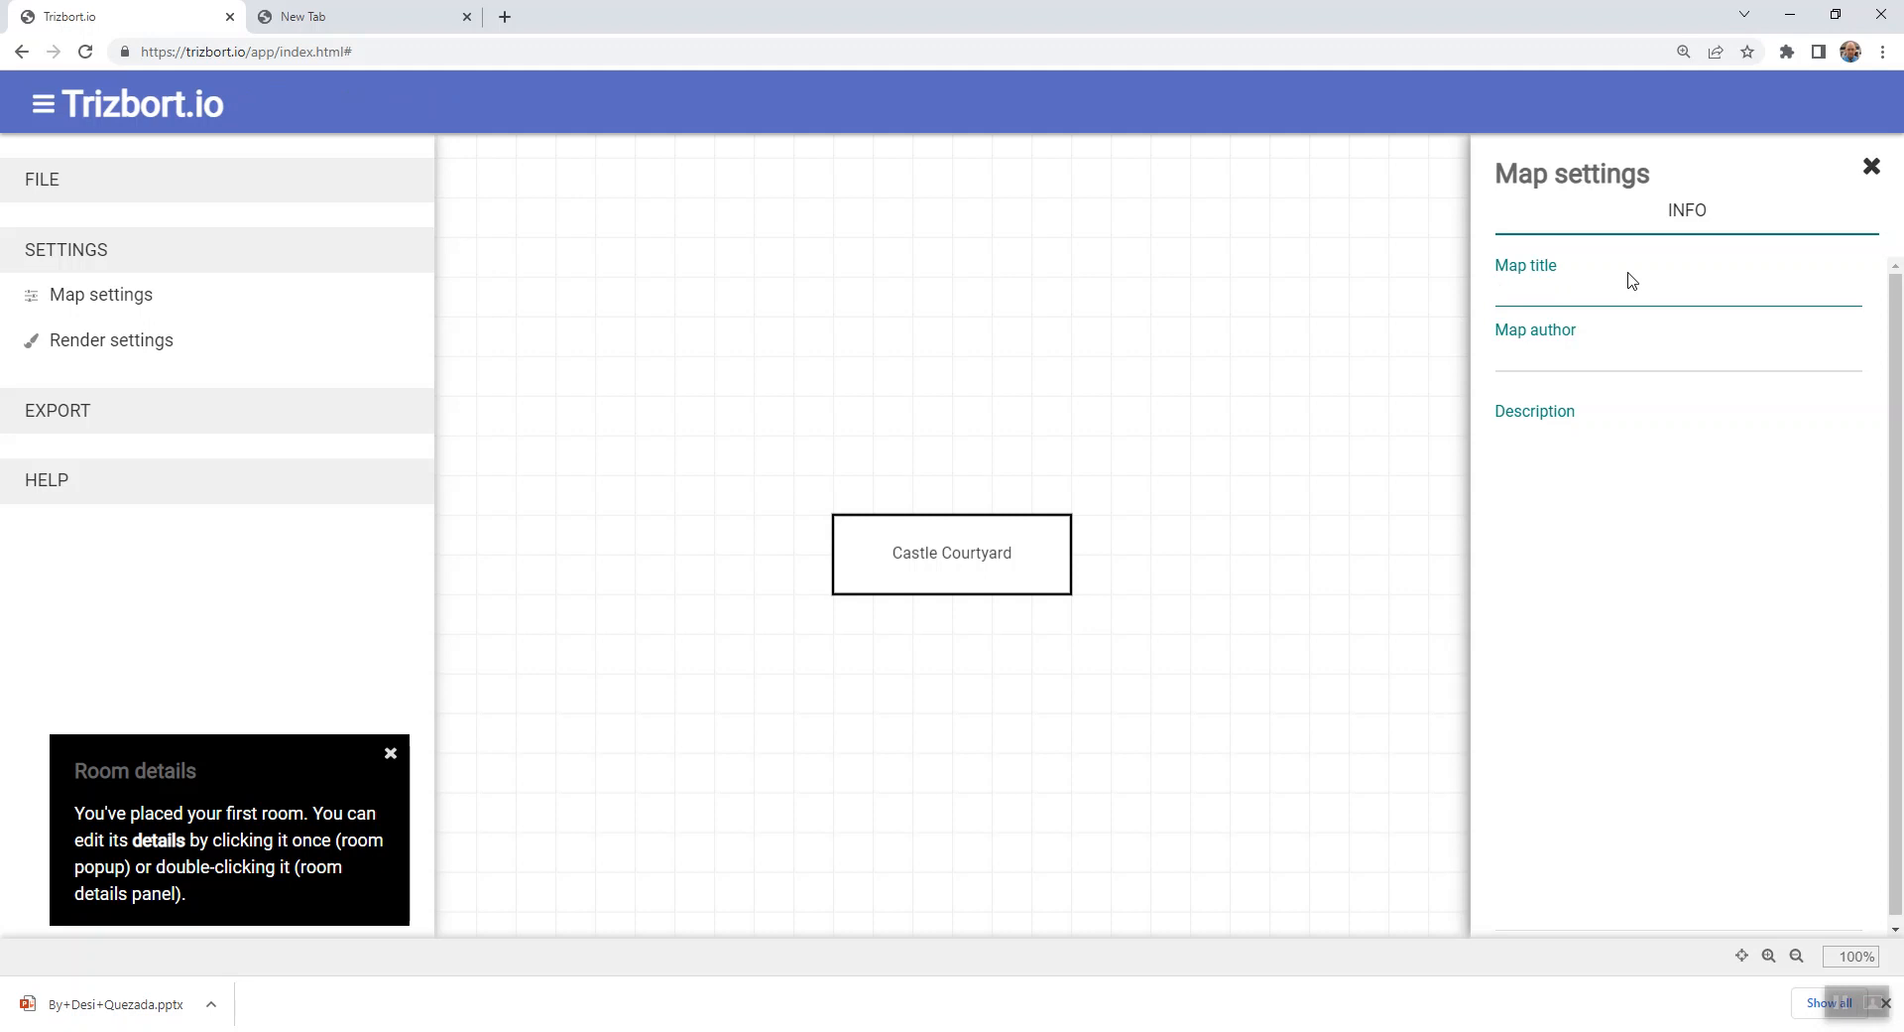
- Set the map title to Treasure Hunt
type("Treasyu")
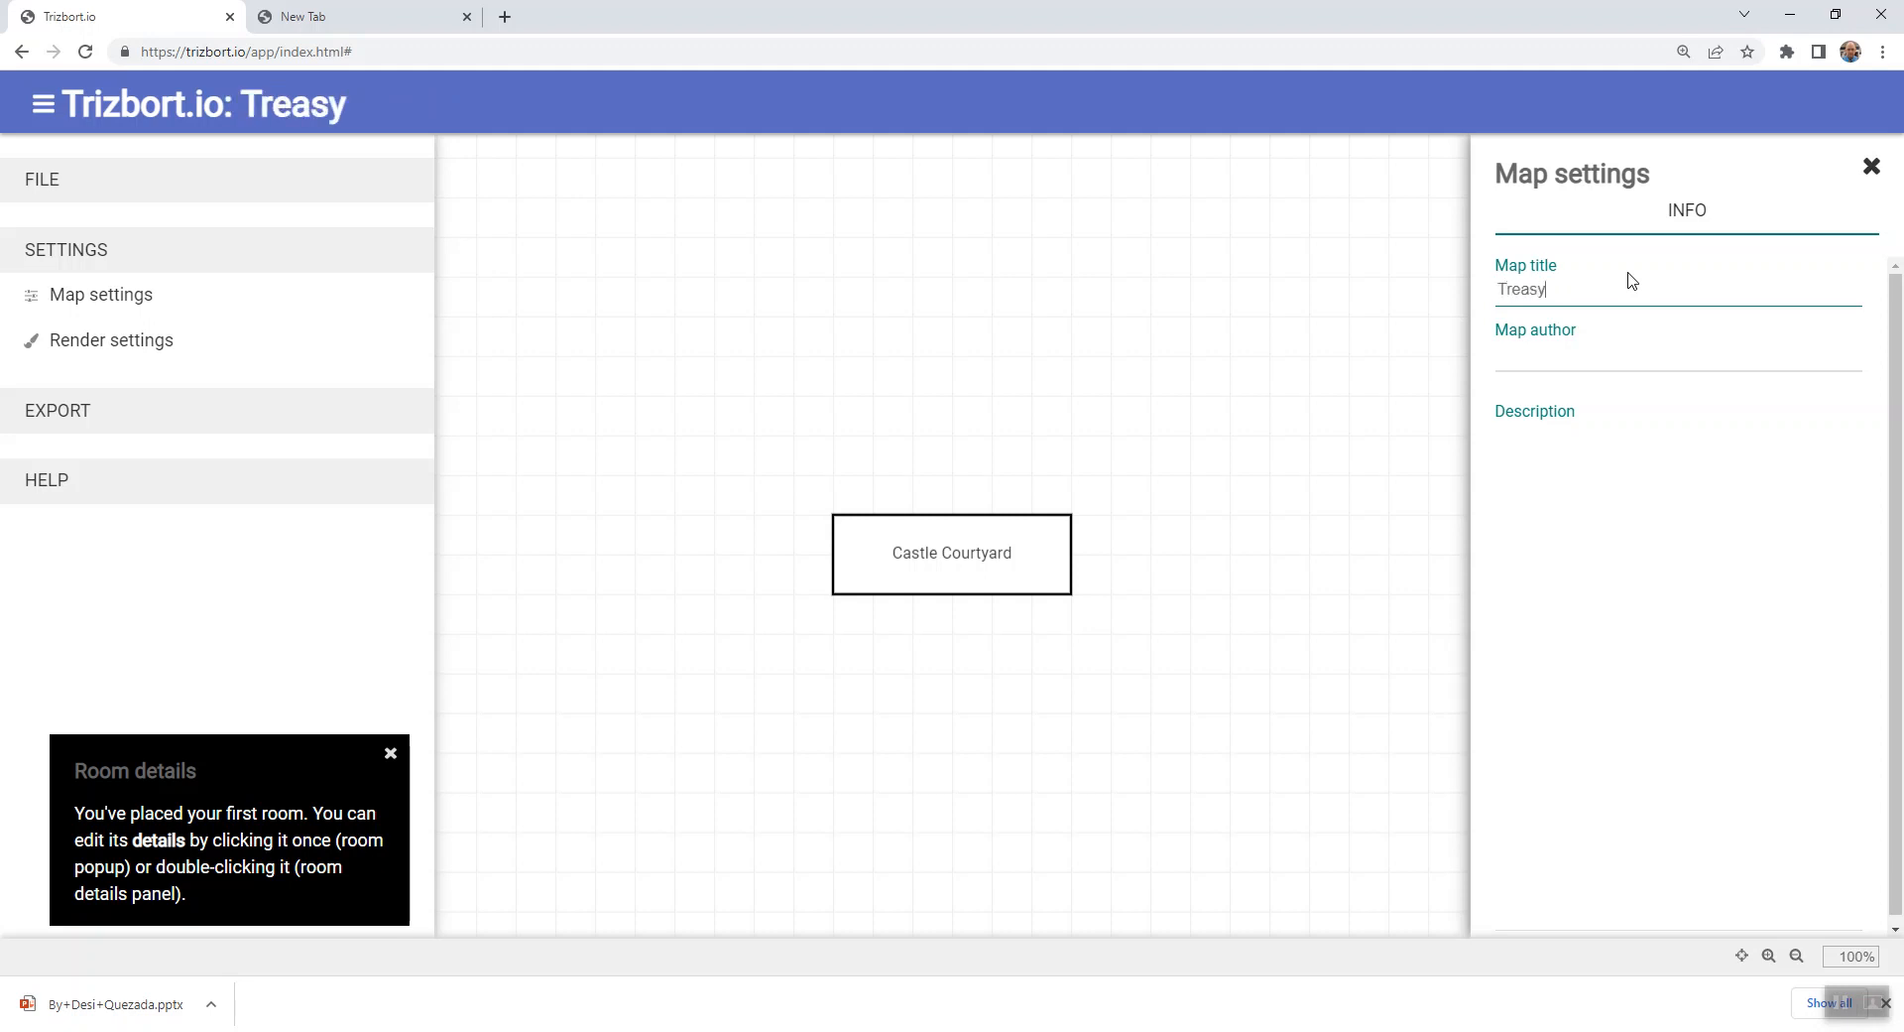
key("BackSpace")
key("BackSpace")
type("ure Hunt")
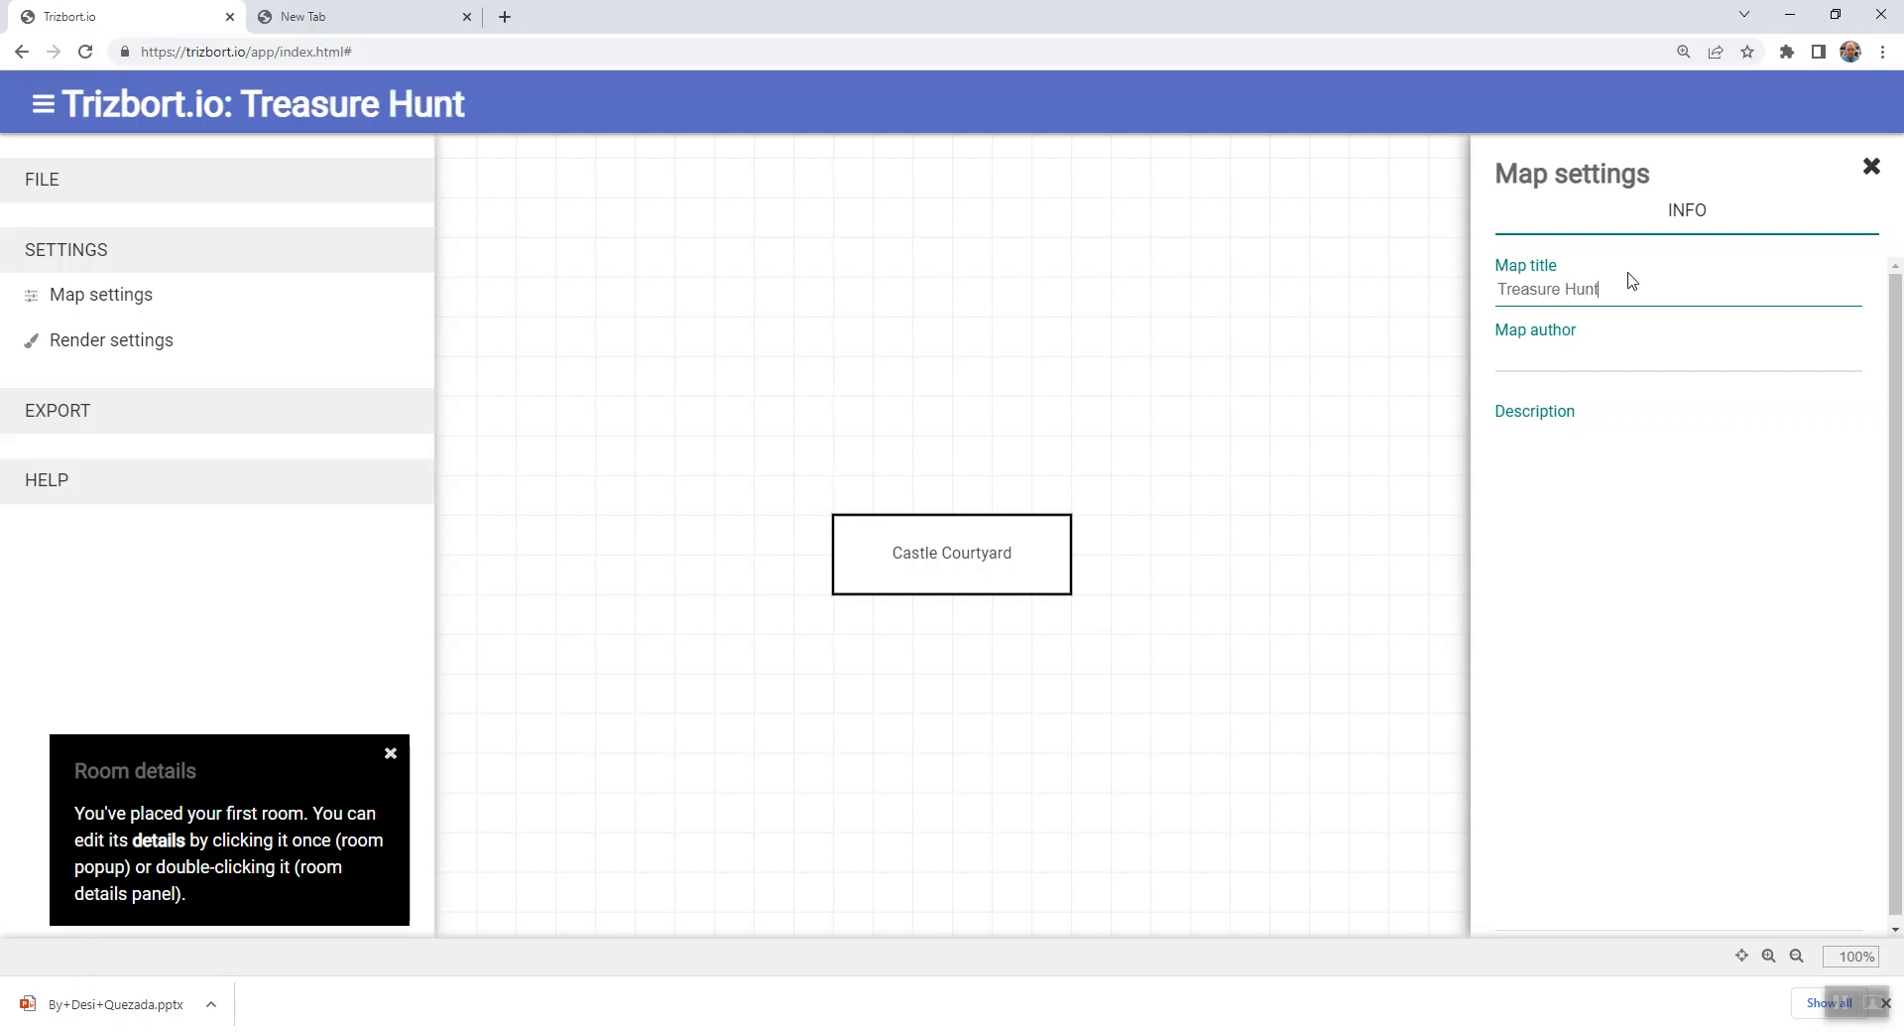
- Enter the author's full name as the map author
left_click(1572, 347)
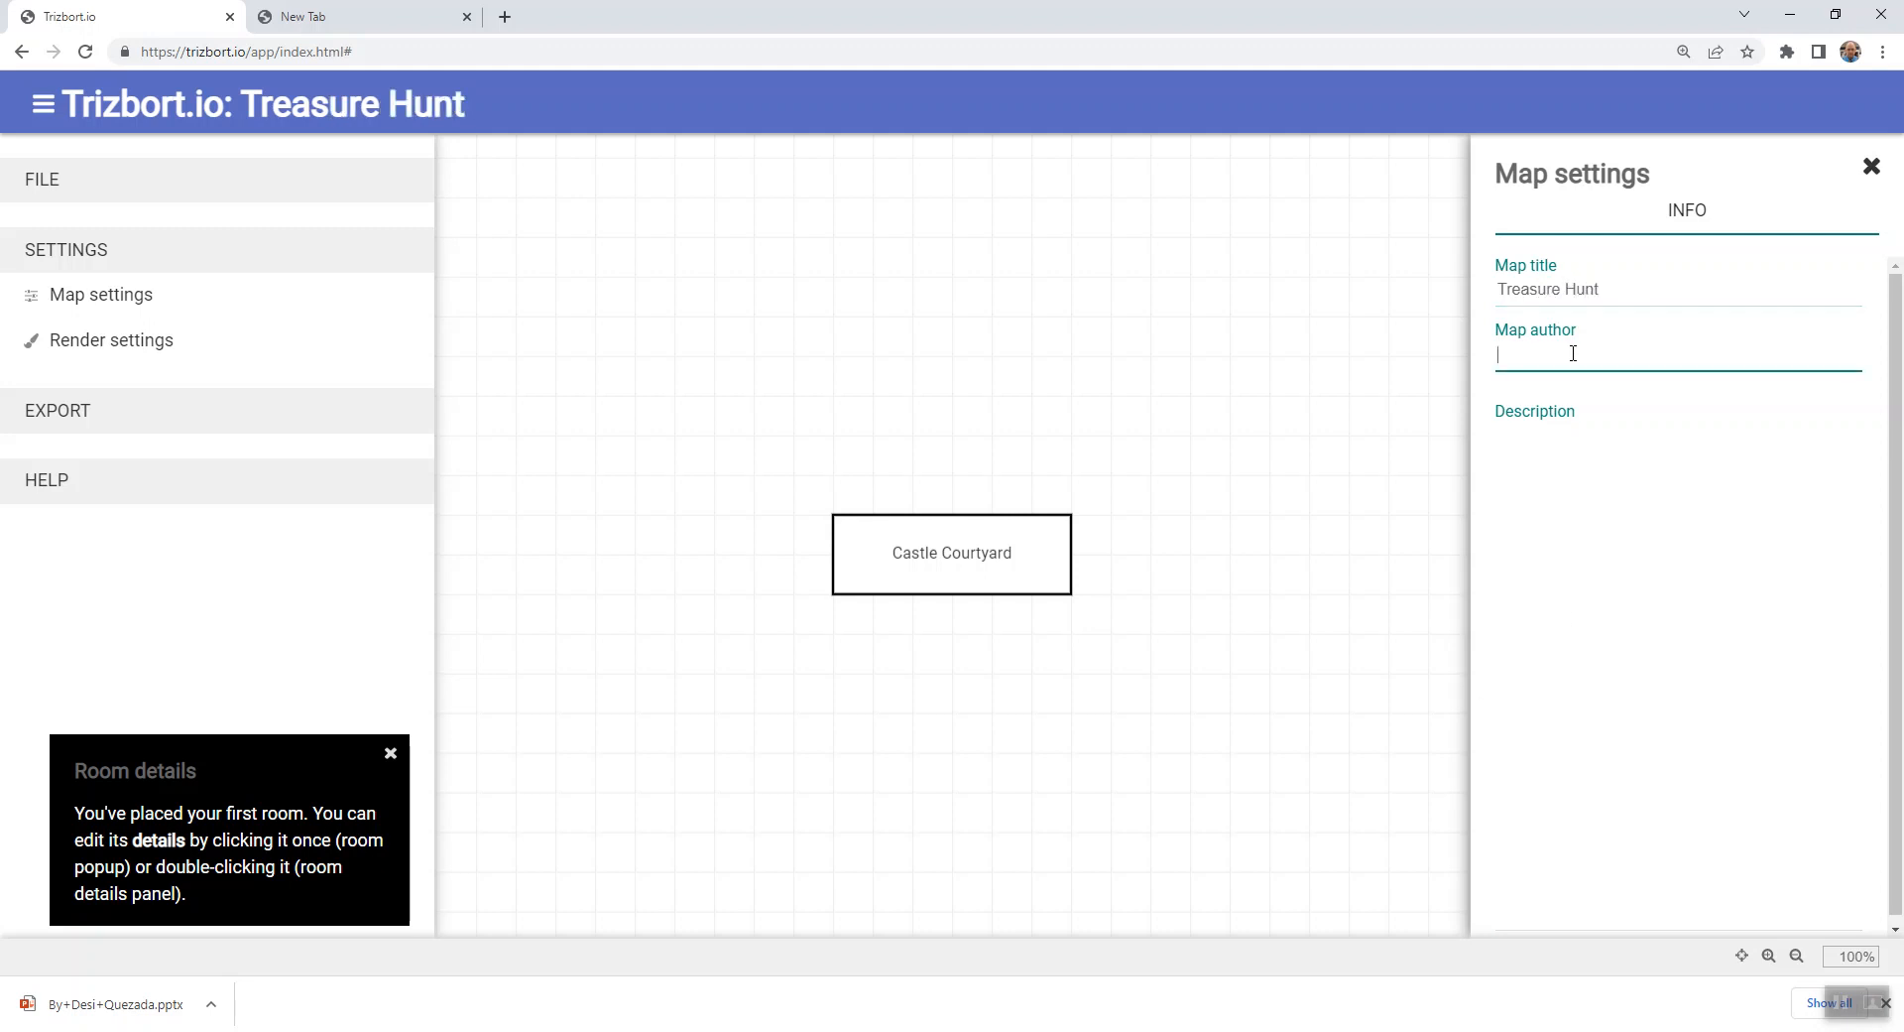
type("Evan Wright")
- Enter "Welcome to Treasure Hunt" as the map description and close the map settings
left_click(1556, 713)
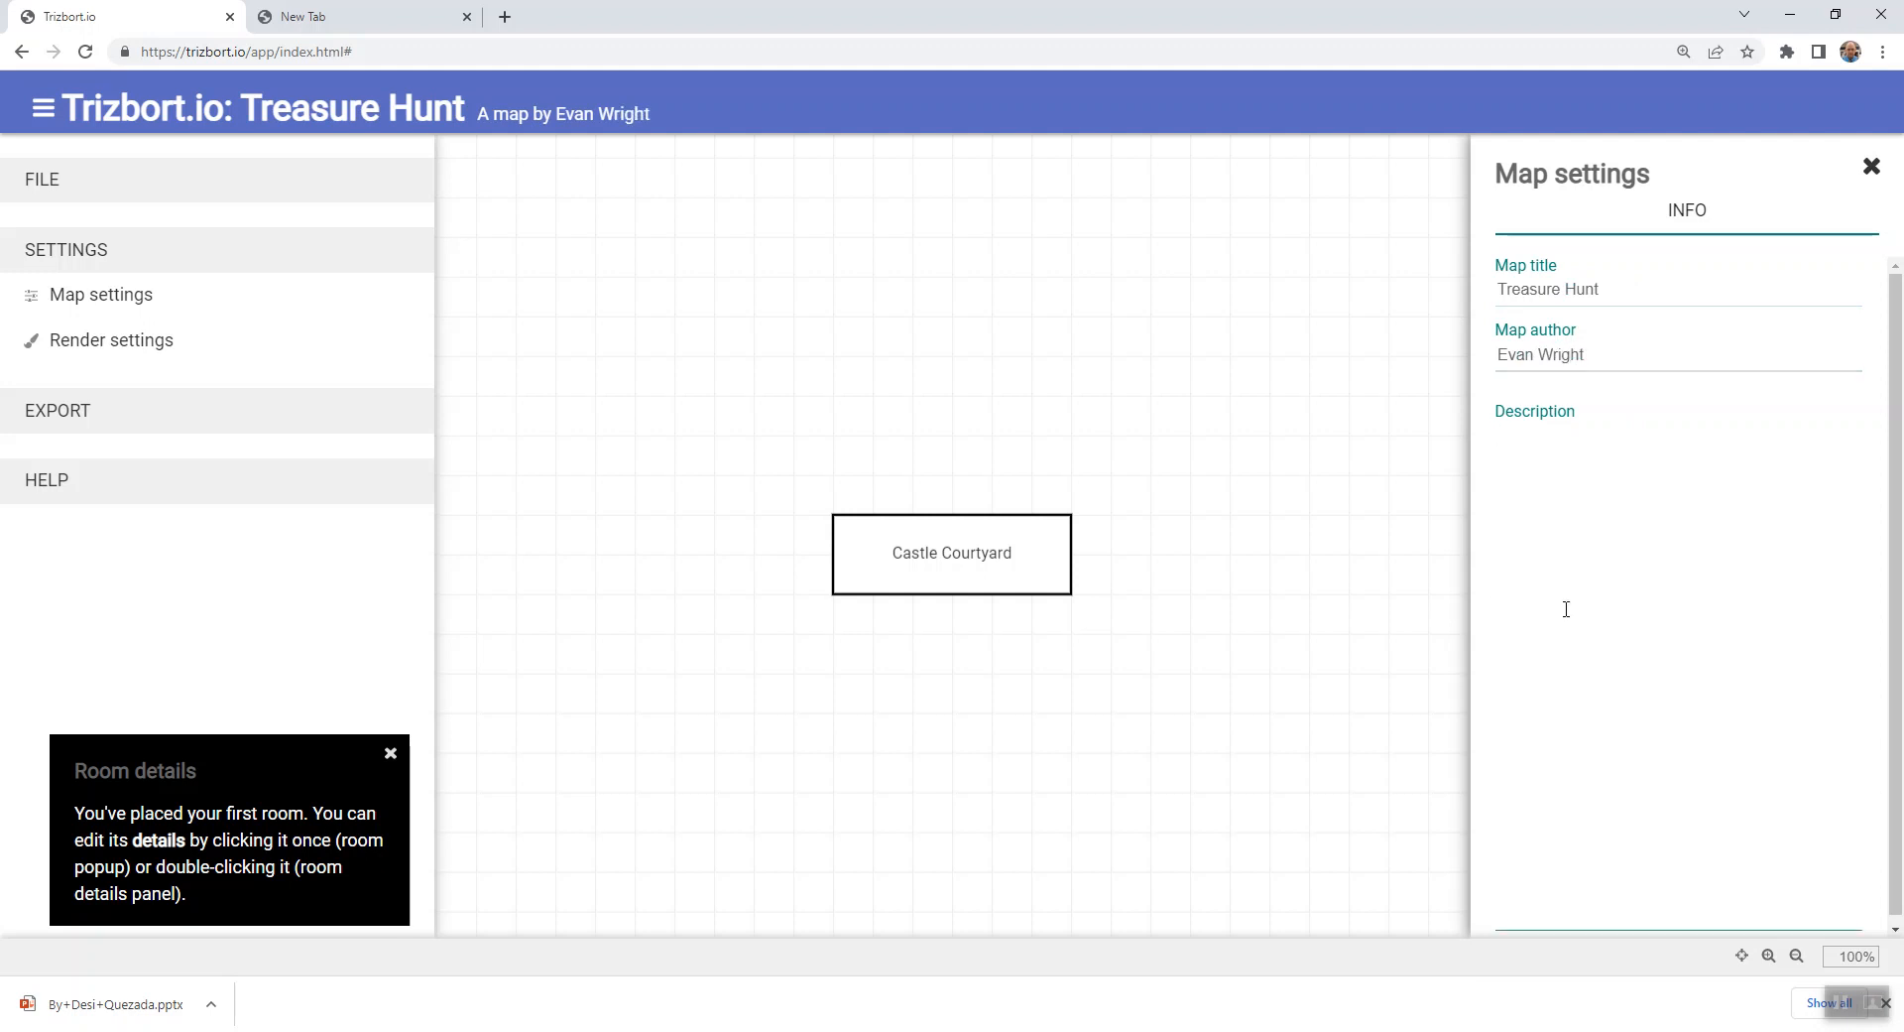
type("Welcome to")
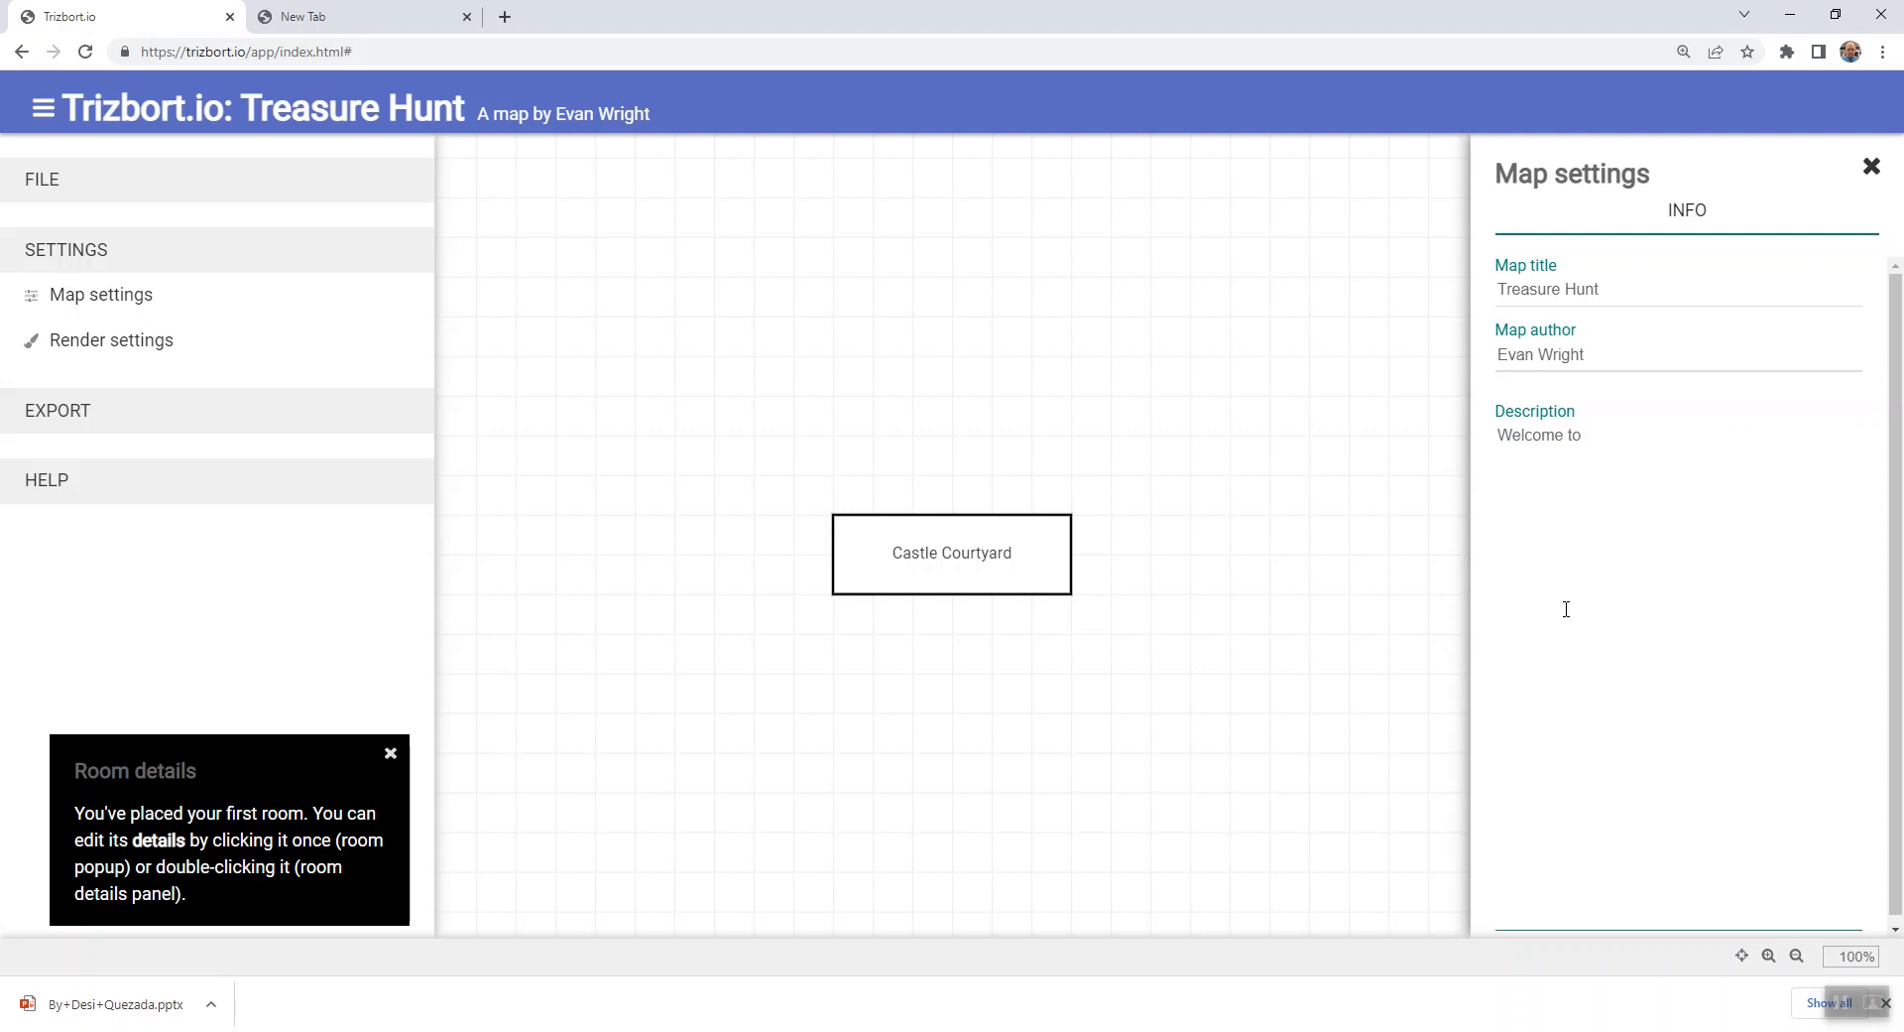
type("Treasure Hunt")
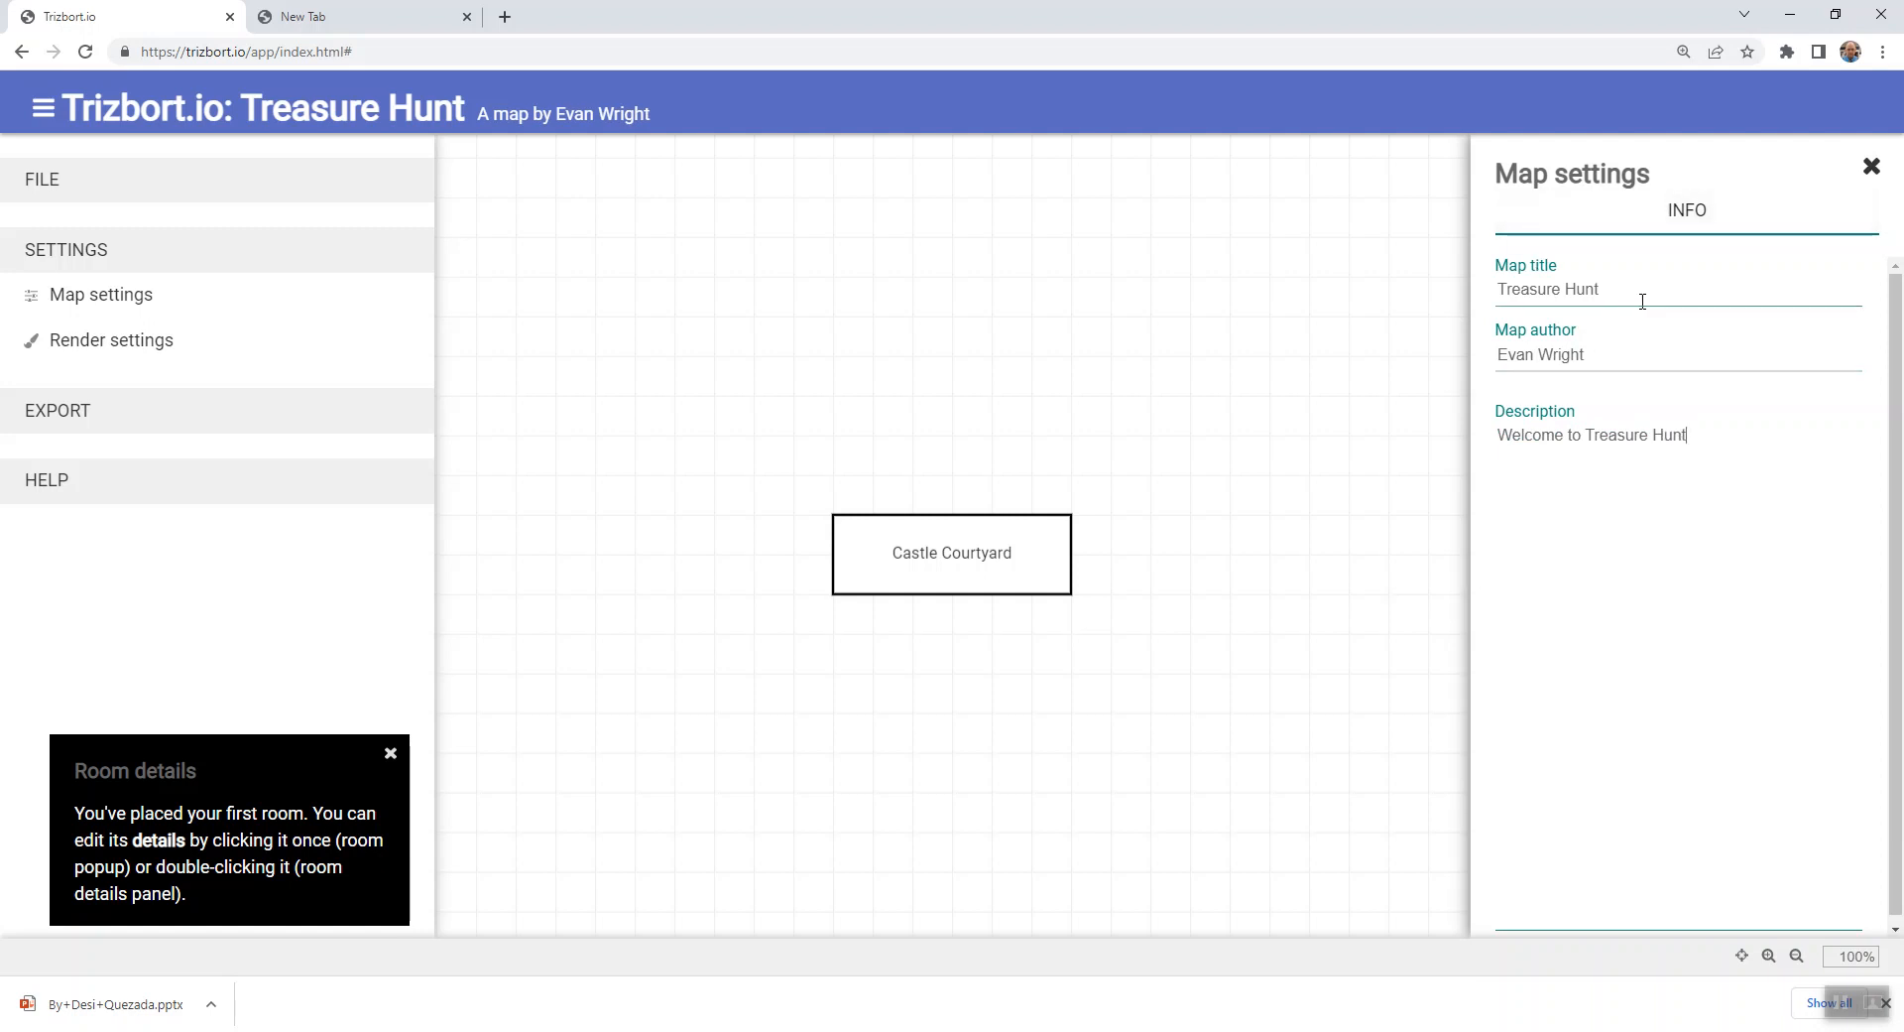
left_click_drag(1608, 294, 1495, 295)
left_click_drag(1632, 354, 1499, 360)
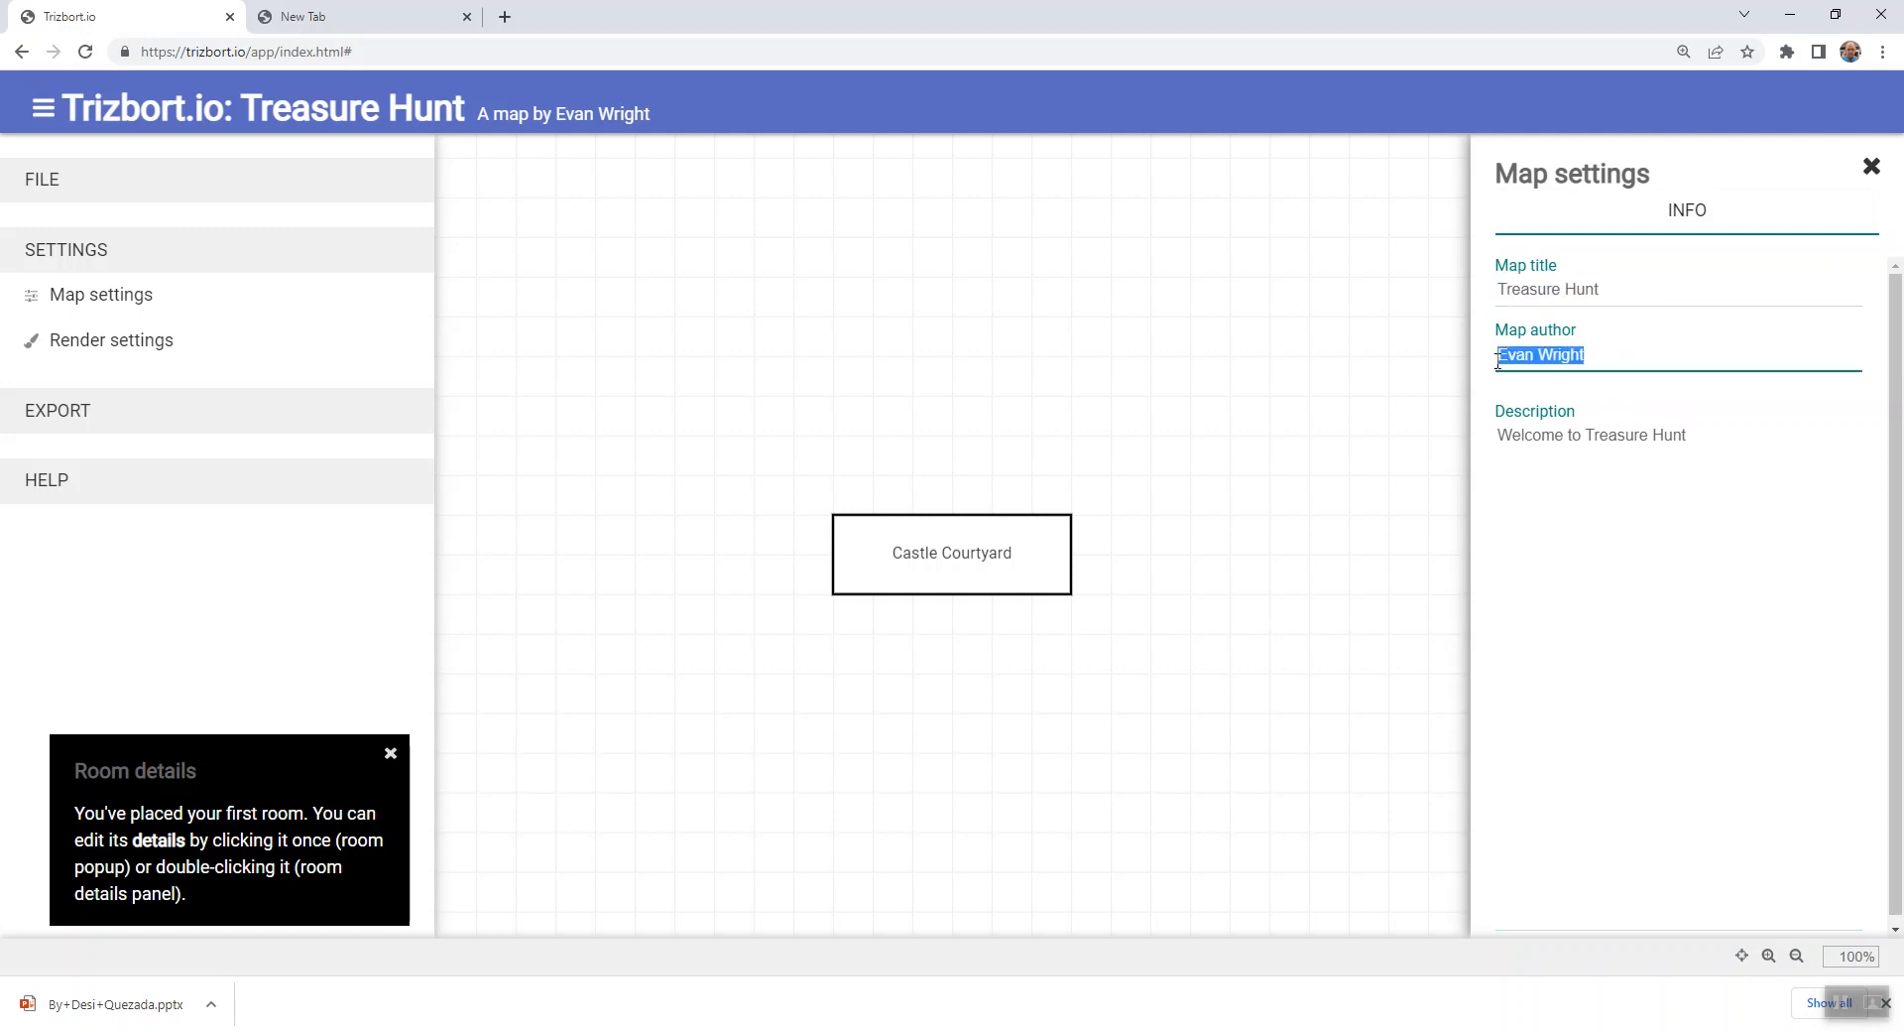
left_click_drag(1726, 434, 1521, 436)
left_click(1588, 482)
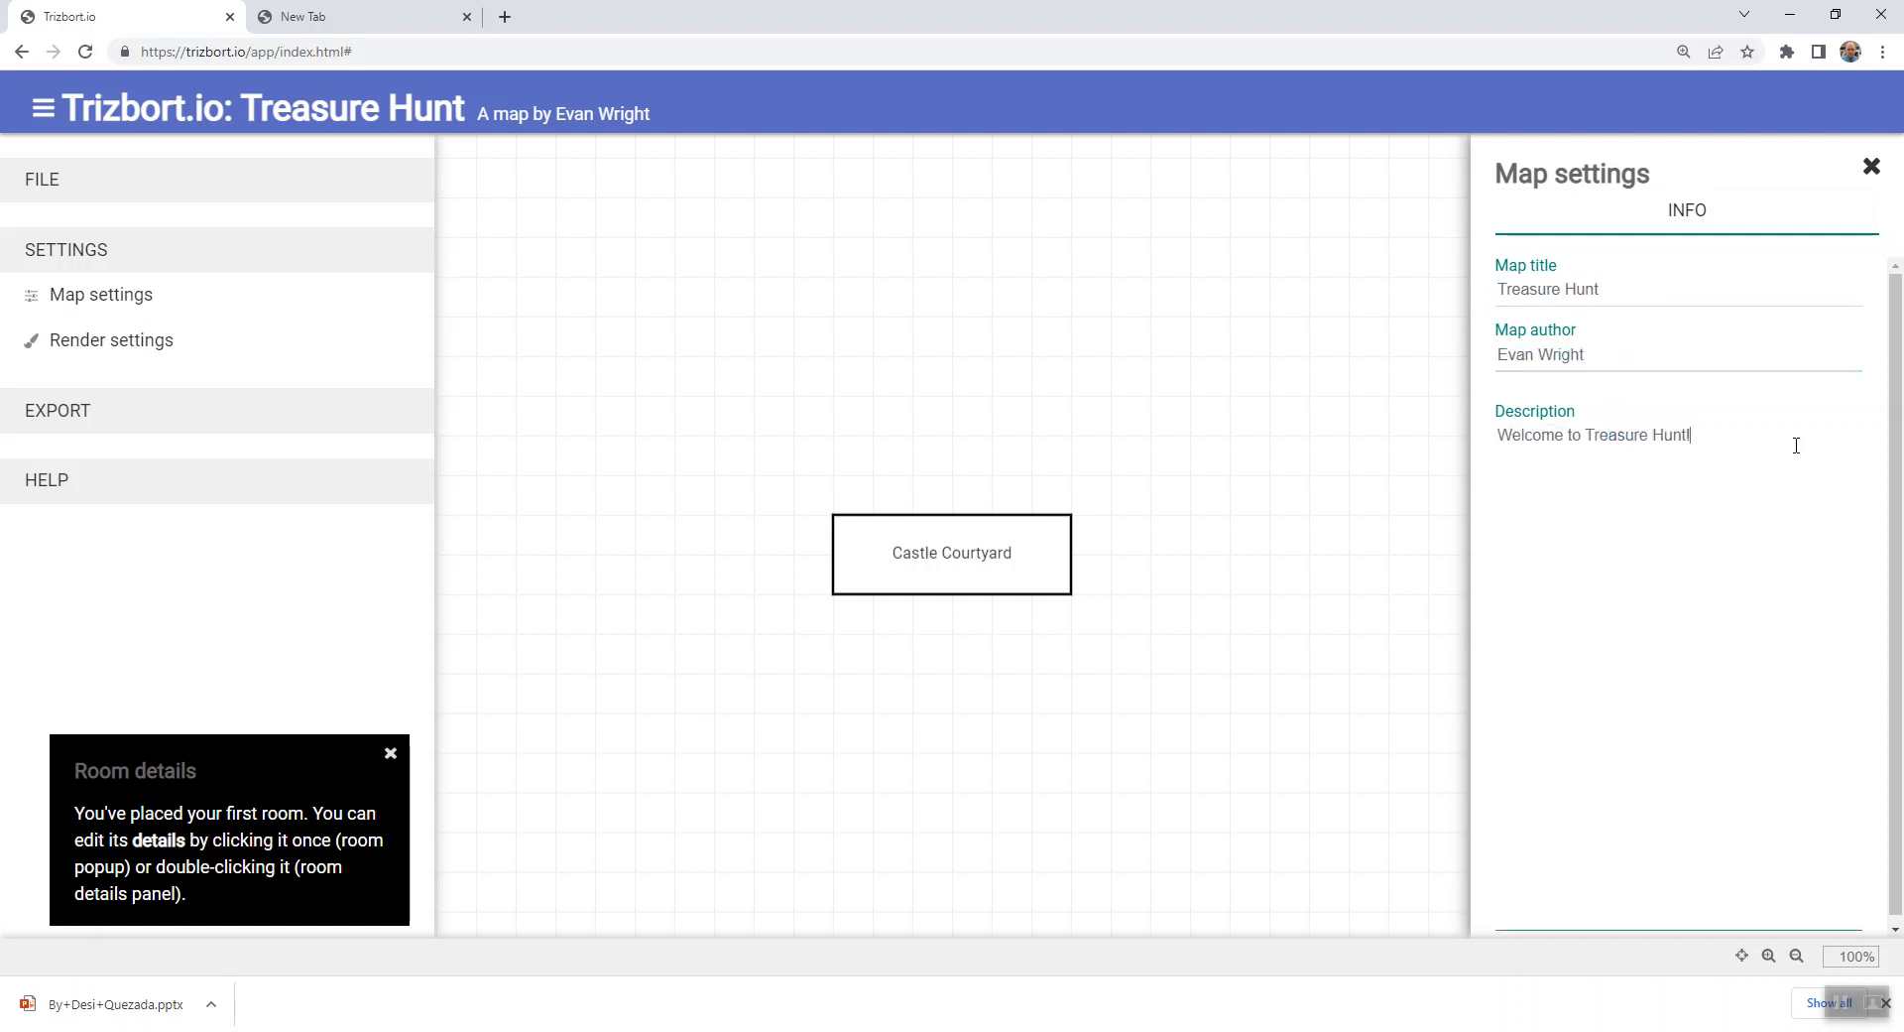
left_click(1345, 609)
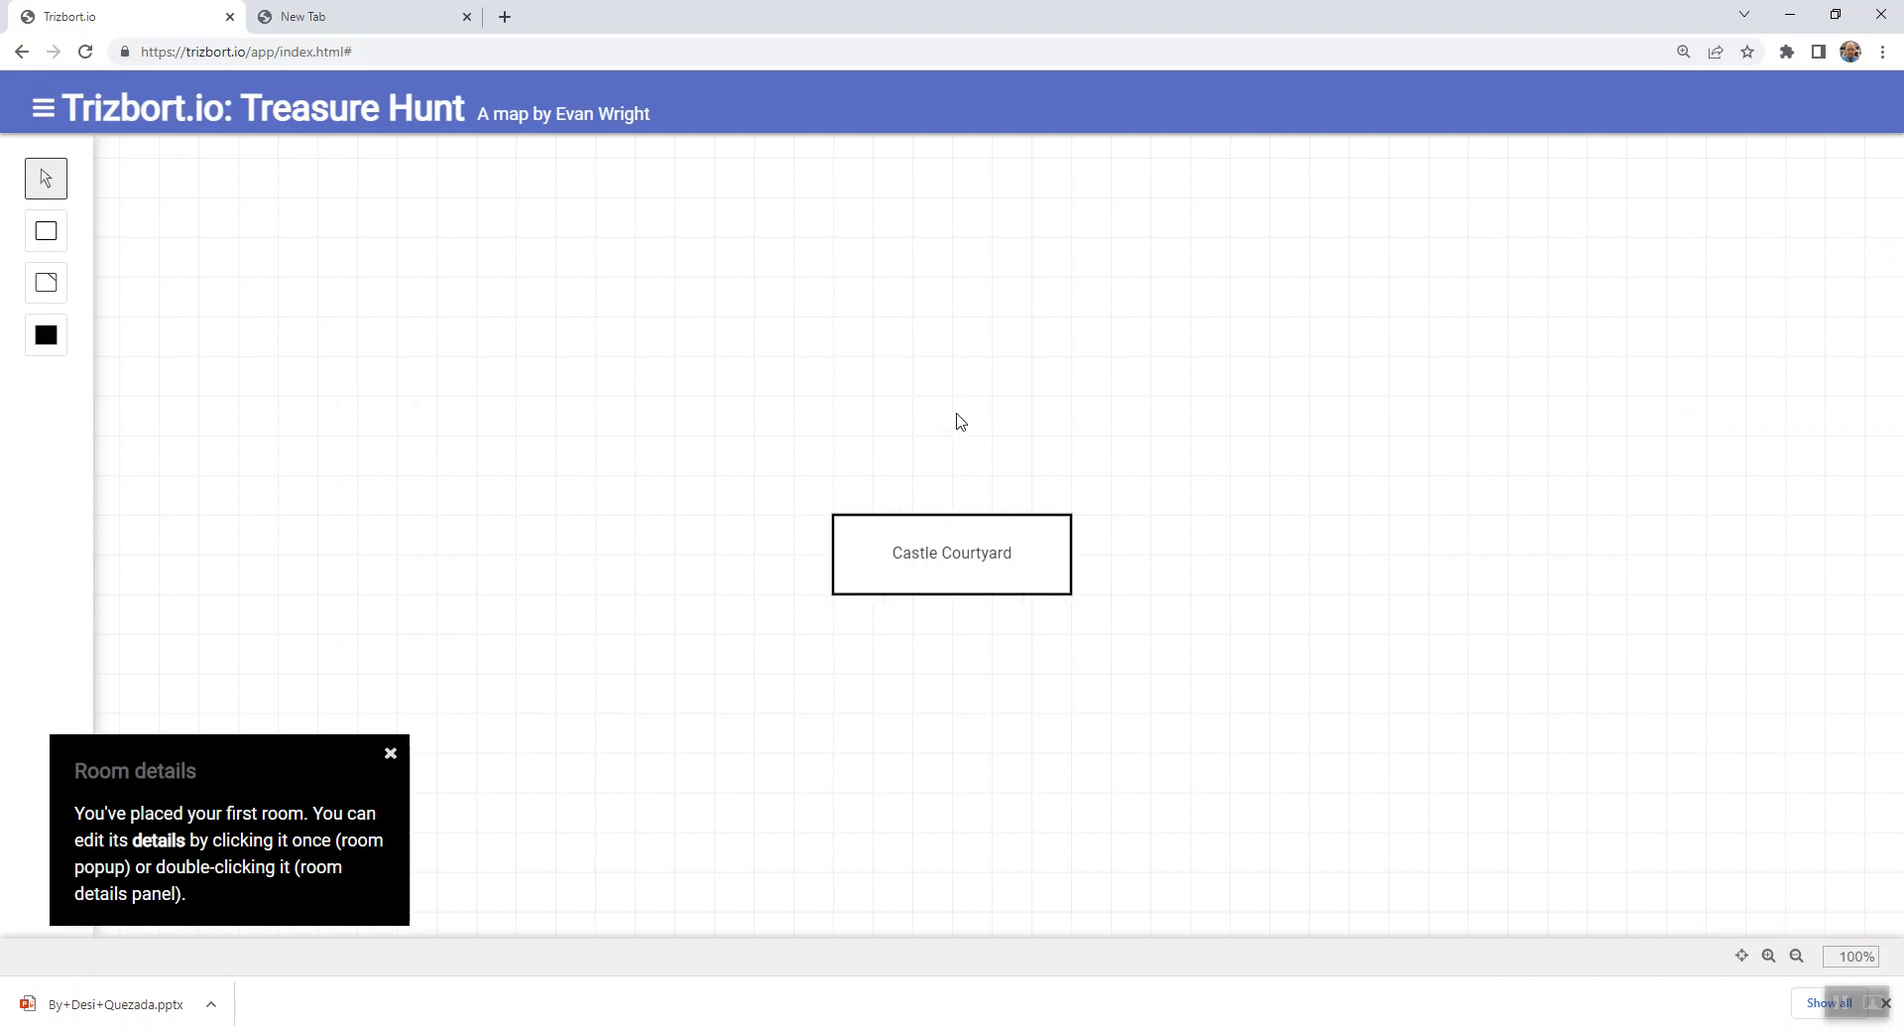
- Add a second room directly above Castle Courtyard and widen it to match that room's width
double_click(927, 310)
left_click_drag(953, 335, 912, 422)
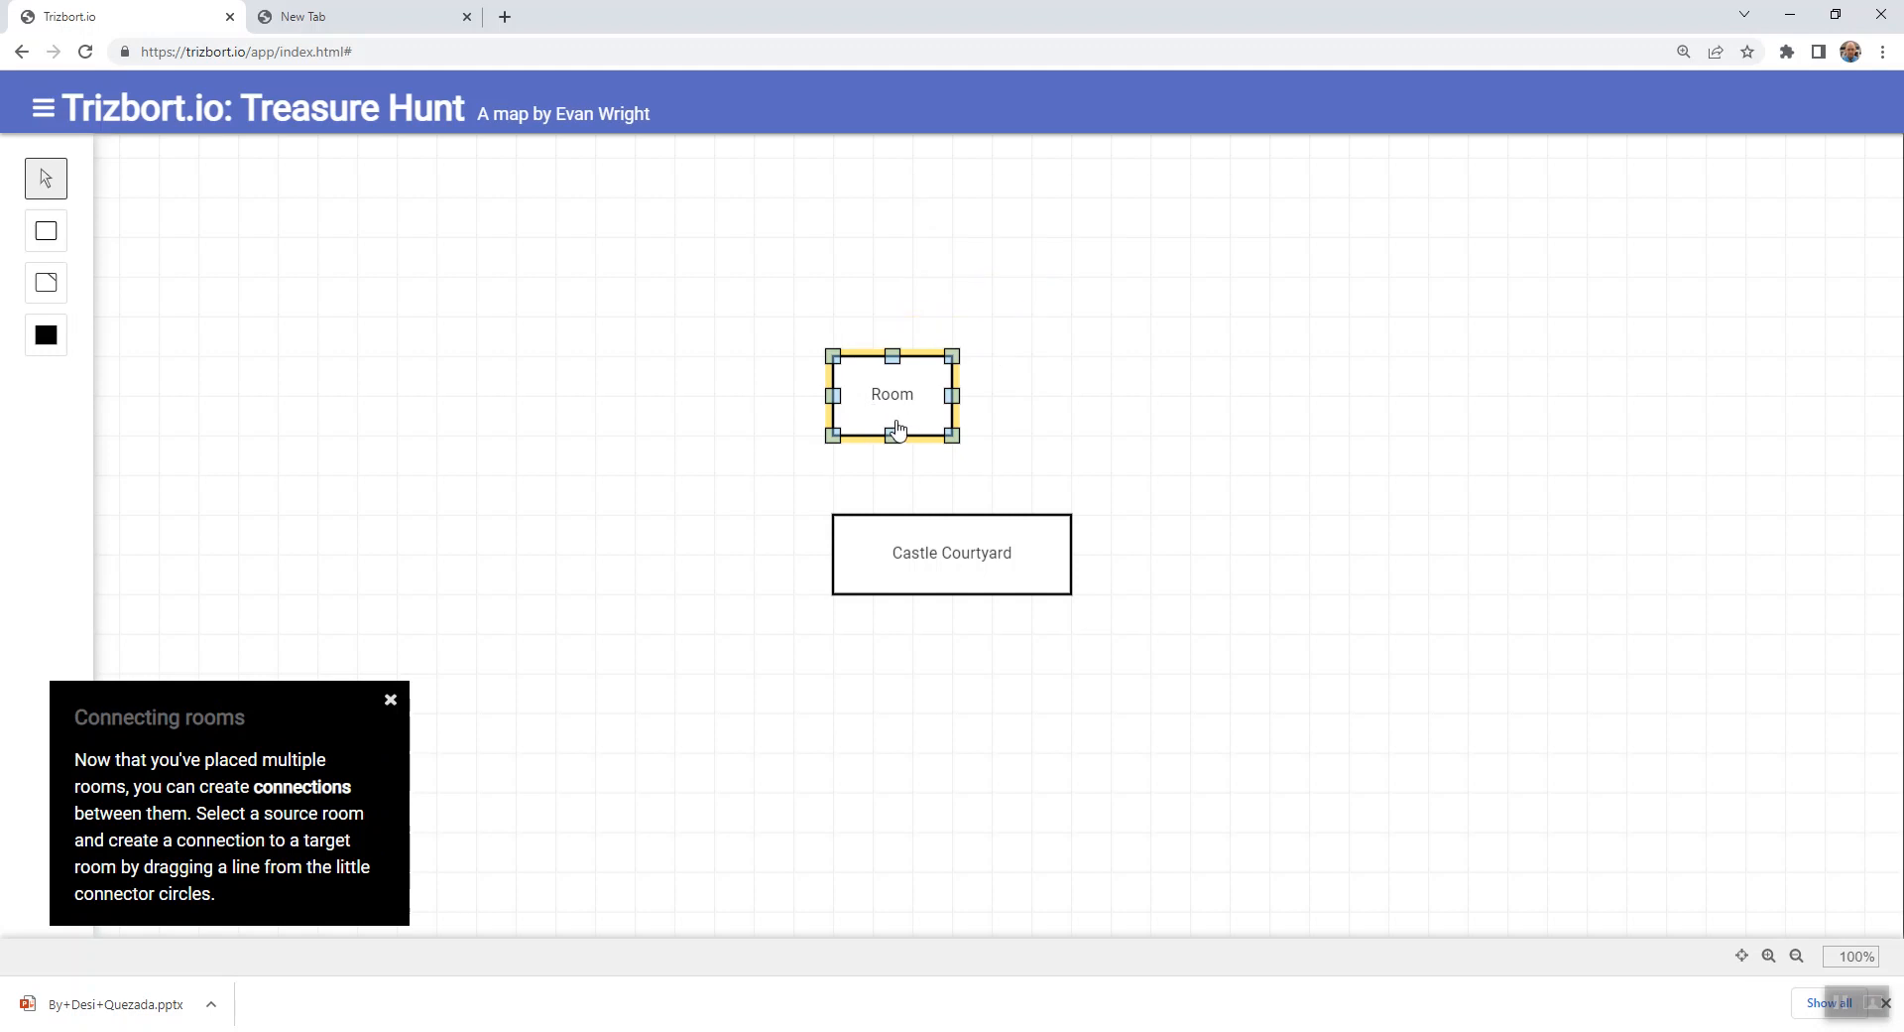
left_click_drag(950, 394, 1061, 404)
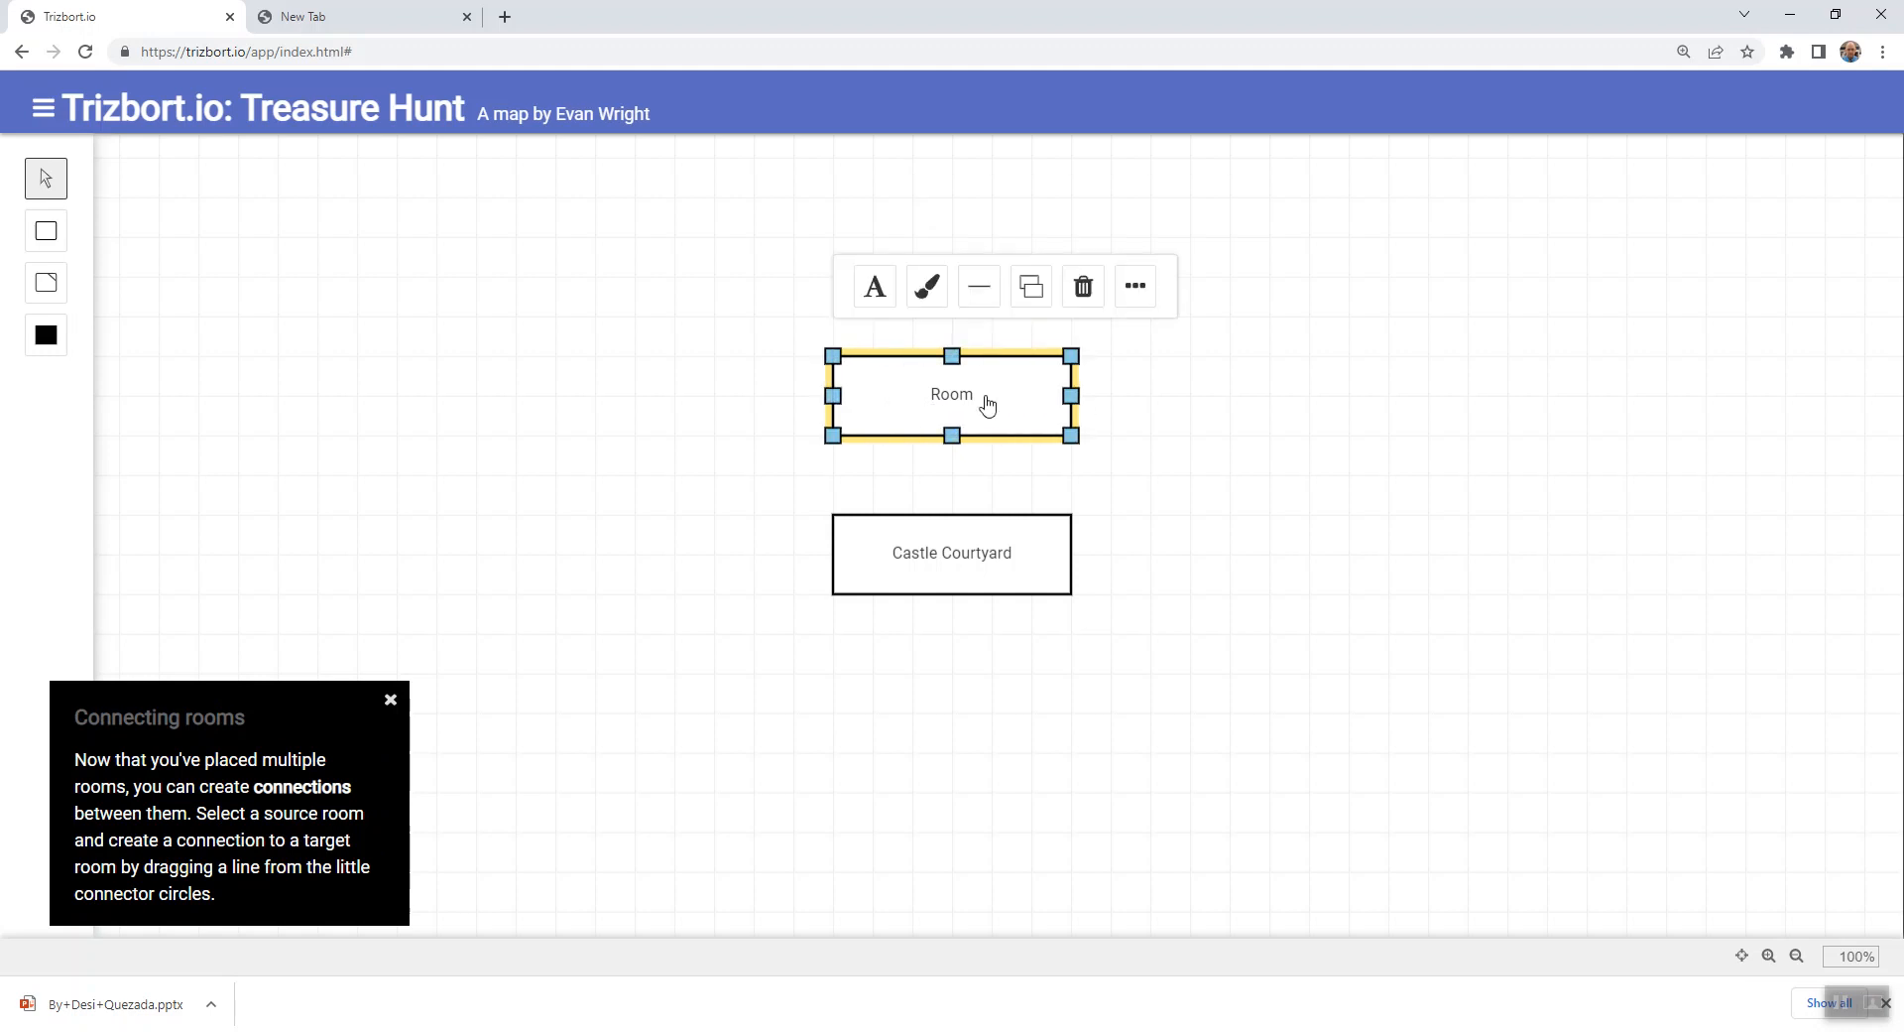
- Name the upper room Great Hall and close its details
double_click(917, 399)
type("Great Hall")
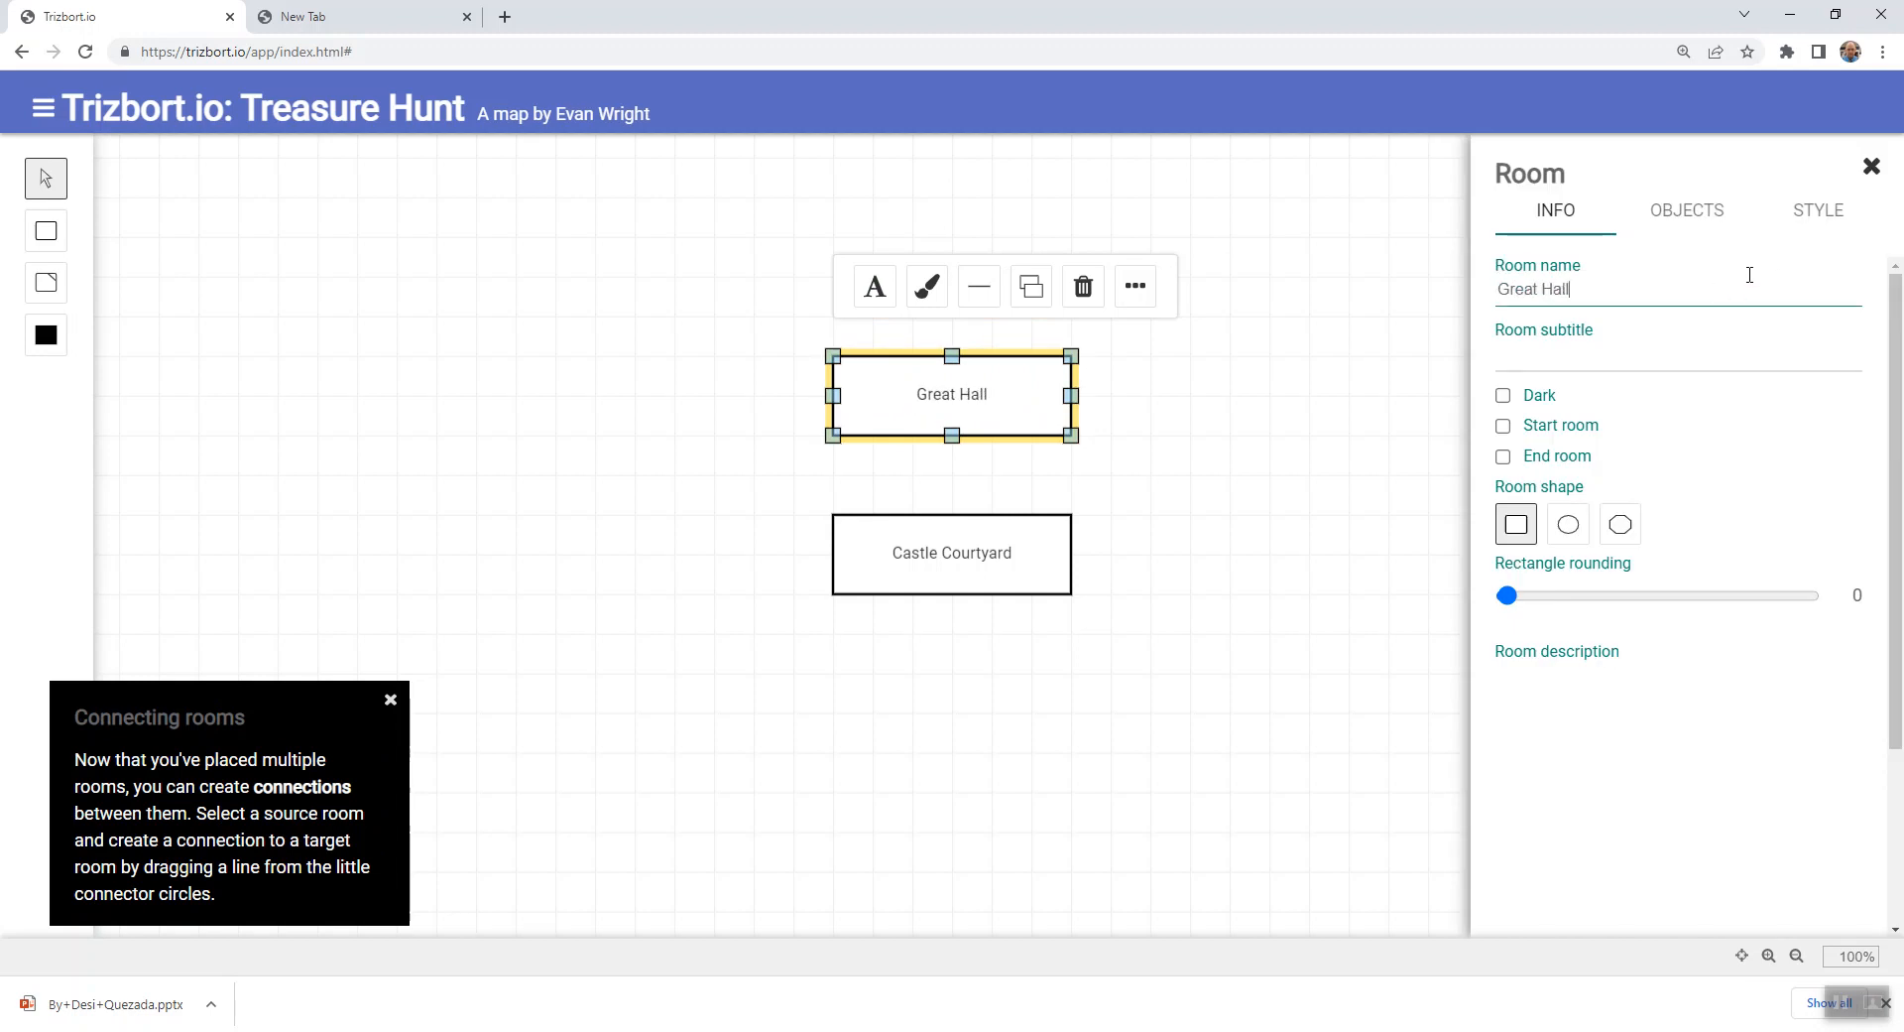
left_click(1283, 532)
- Connect the middle of Great Hall's bottom edge to the middle of Castle Courtyard's top edge
left_click(958, 415)
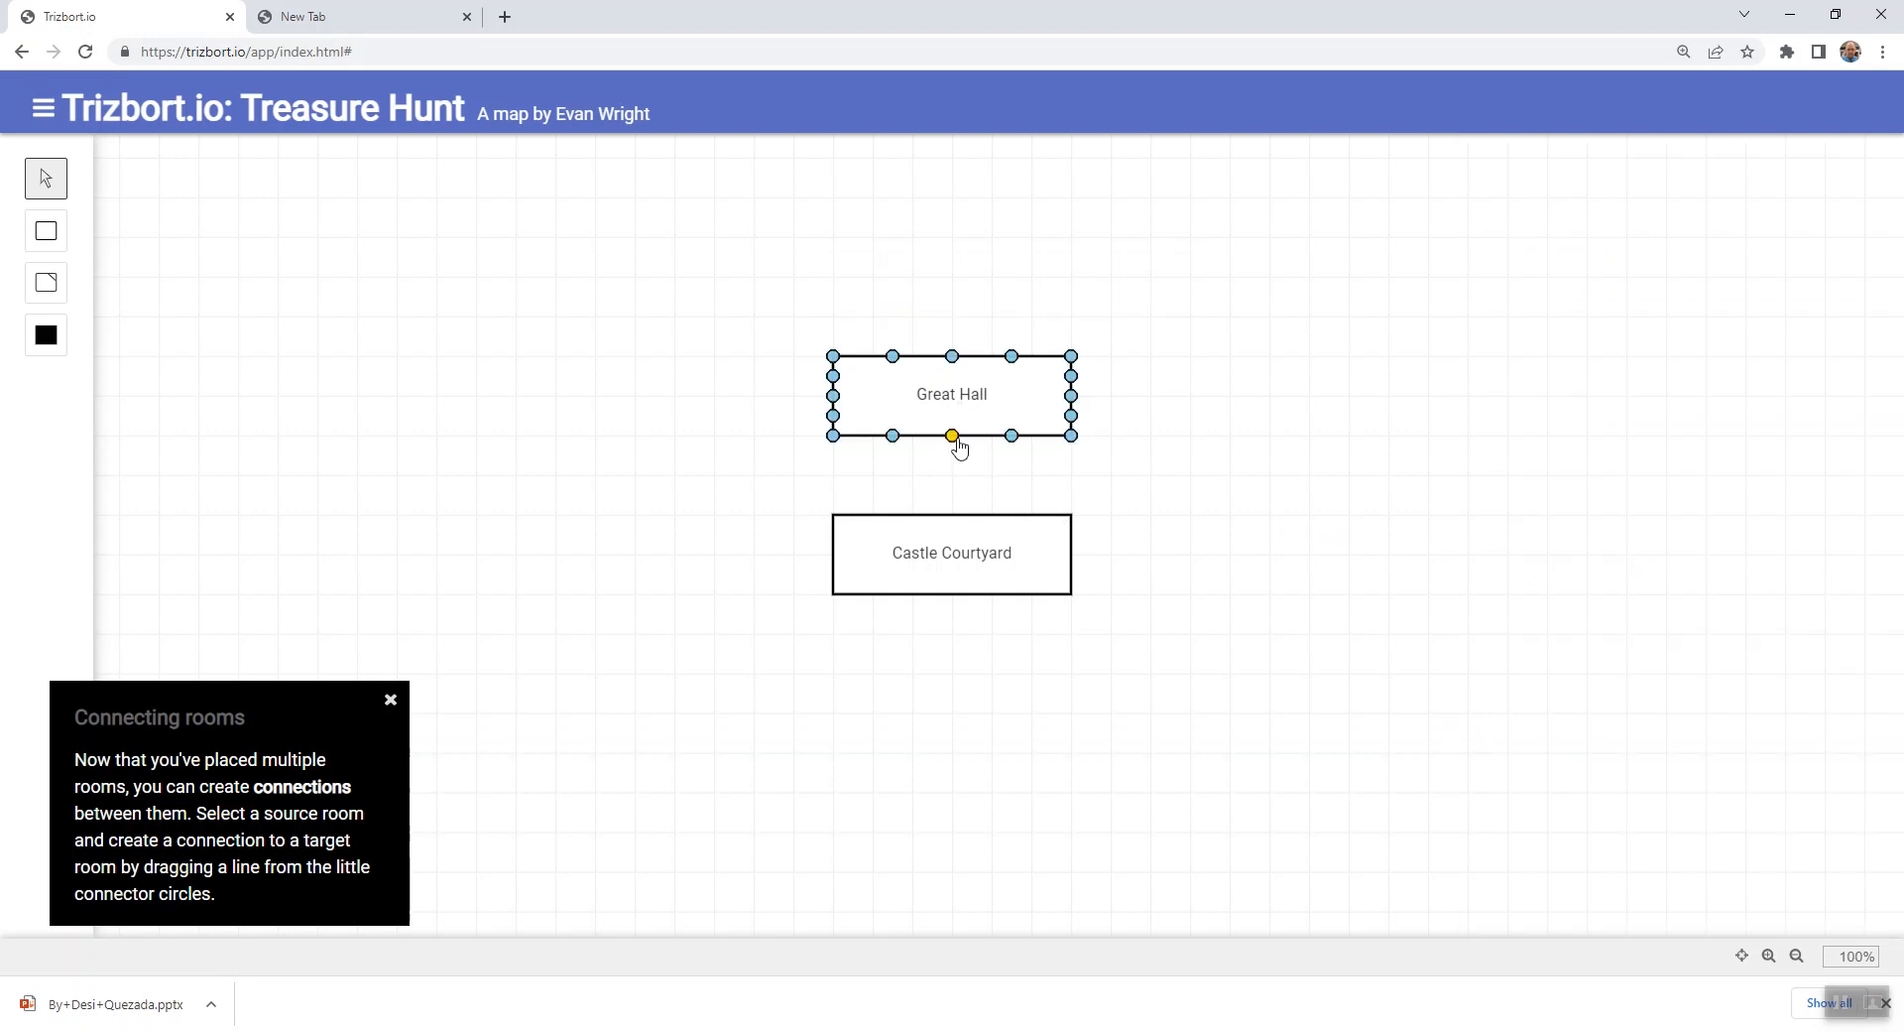
left_click_drag(953, 436, 955, 515)
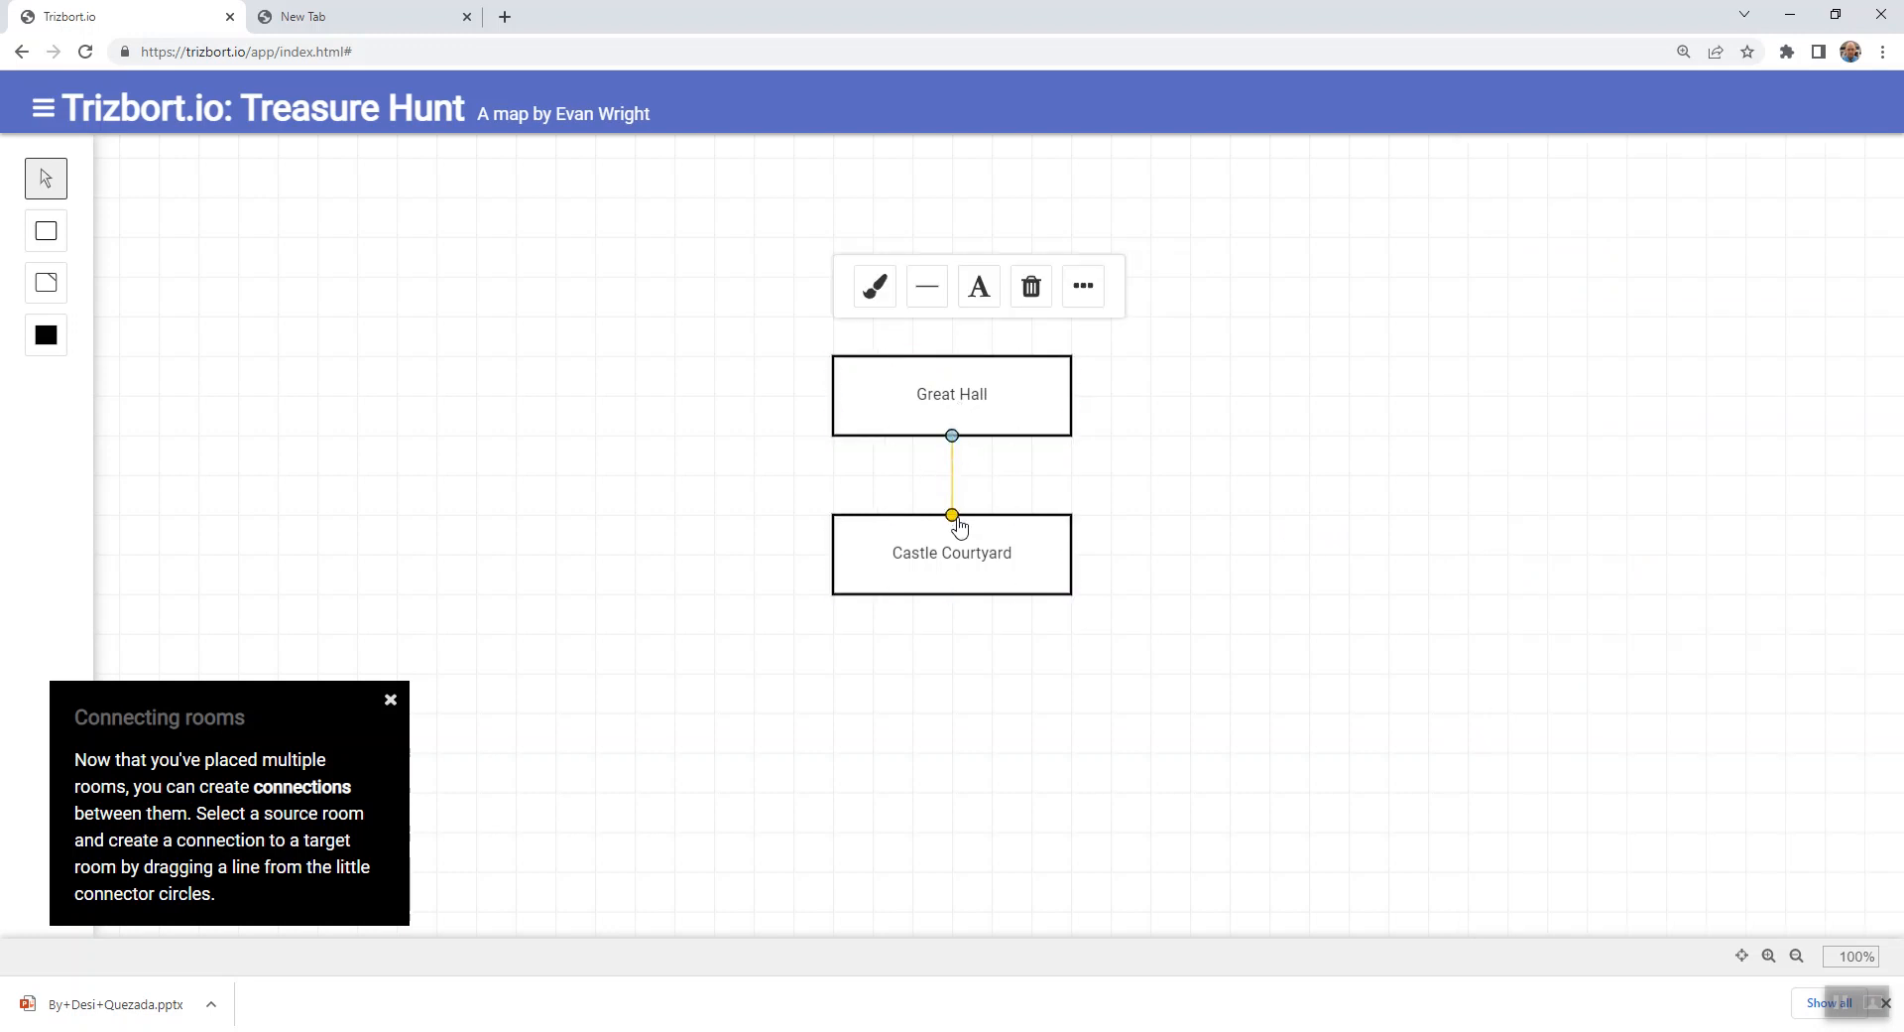
left_click(908, 556)
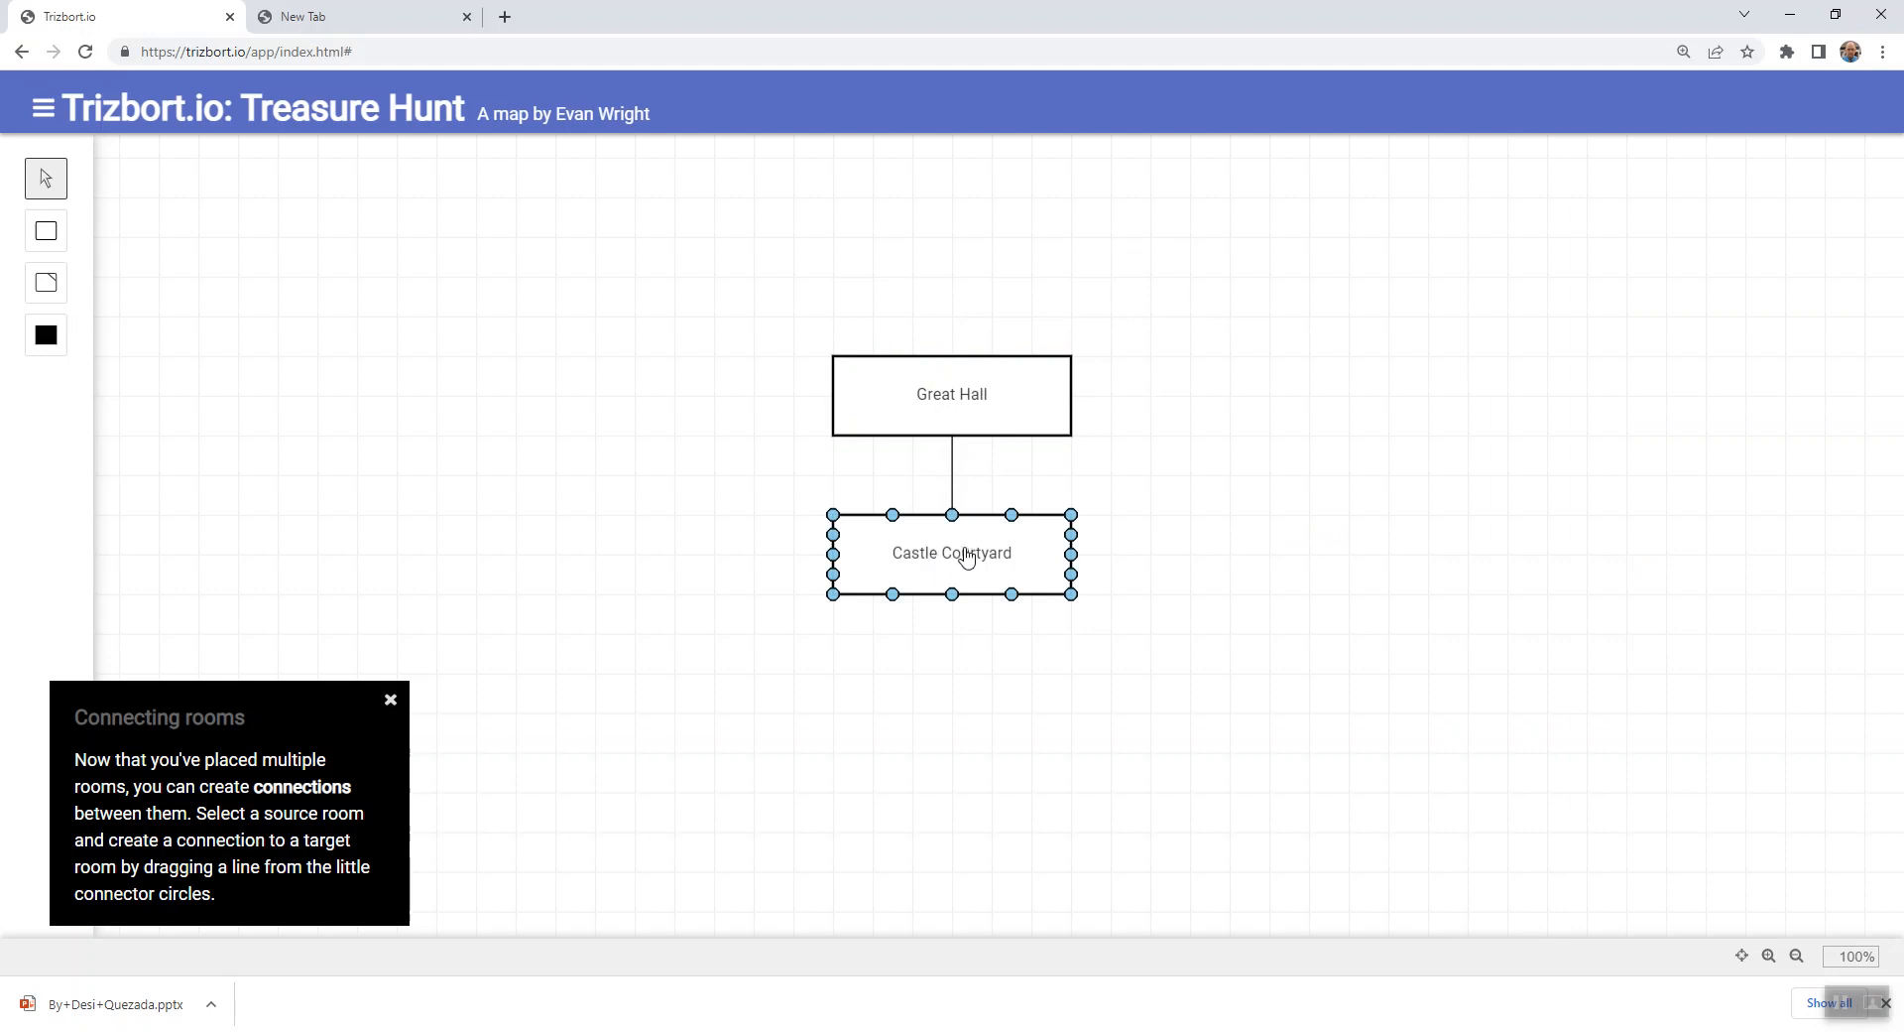
left_click(979, 431)
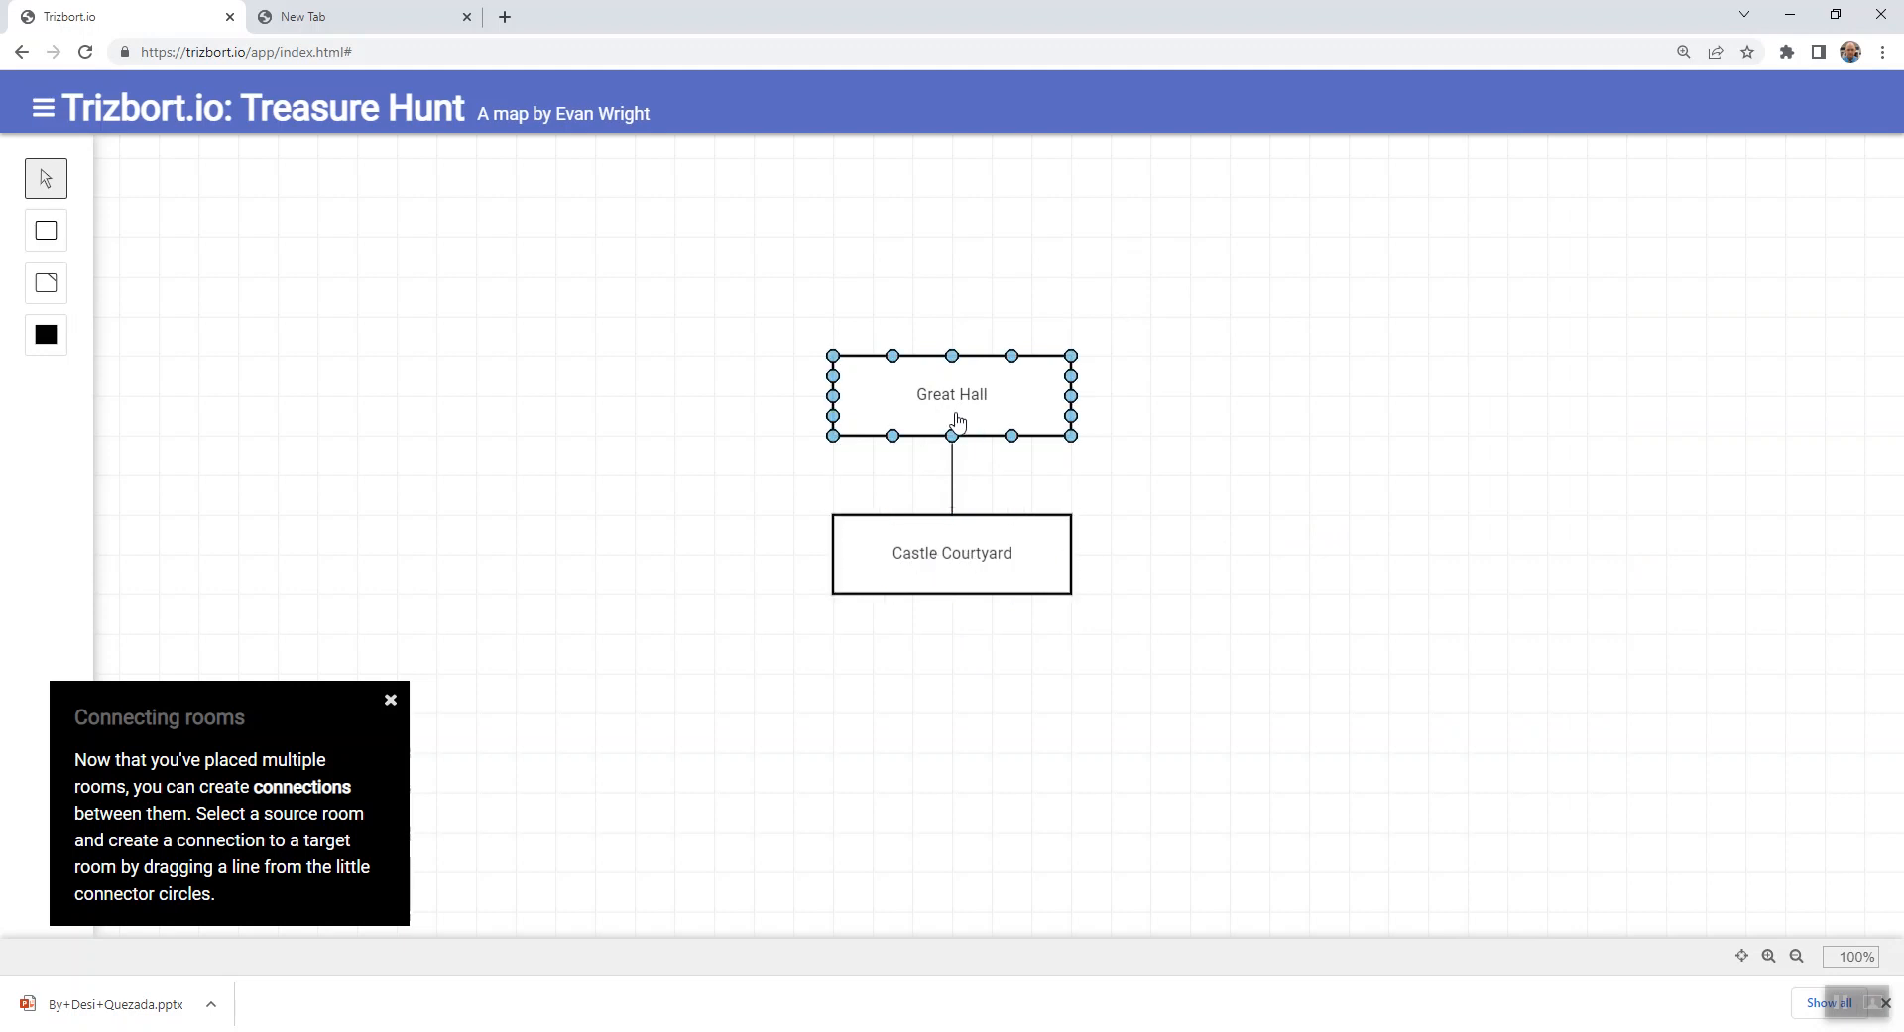
- Try moving Castle Courtyard up toward Great Hall, returning it to its original position
left_click(962, 527)
left_click(962, 567)
mouse_move(962, 567)
left_mouse_down()
mouse_move(906, 535)
mouse_move(970, 547)
left_mouse_up()
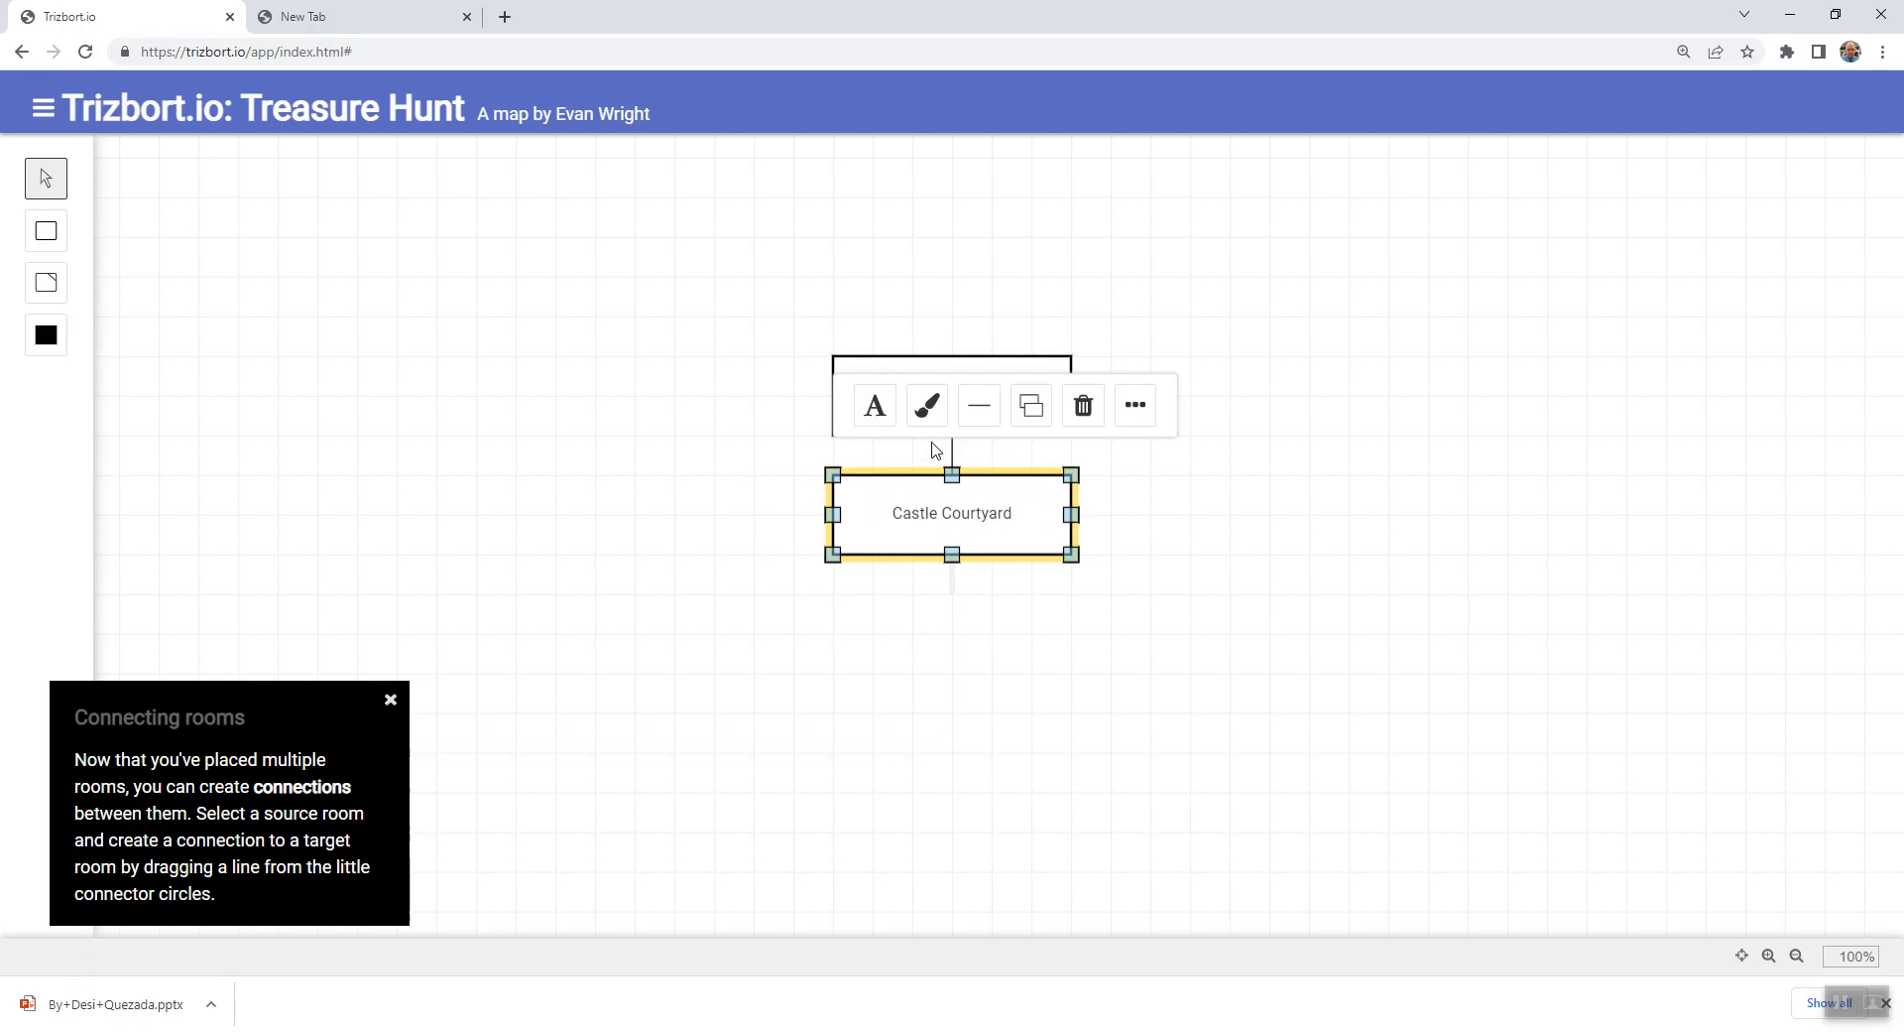
left_click(1195, 312)
mouse_move(1009, 365)
left_mouse_down()
mouse_move(986, 391)
mouse_move(1011, 357)
mouse_move(1002, 396)
left_mouse_up()
left_click_drag(961, 521, 962, 555)
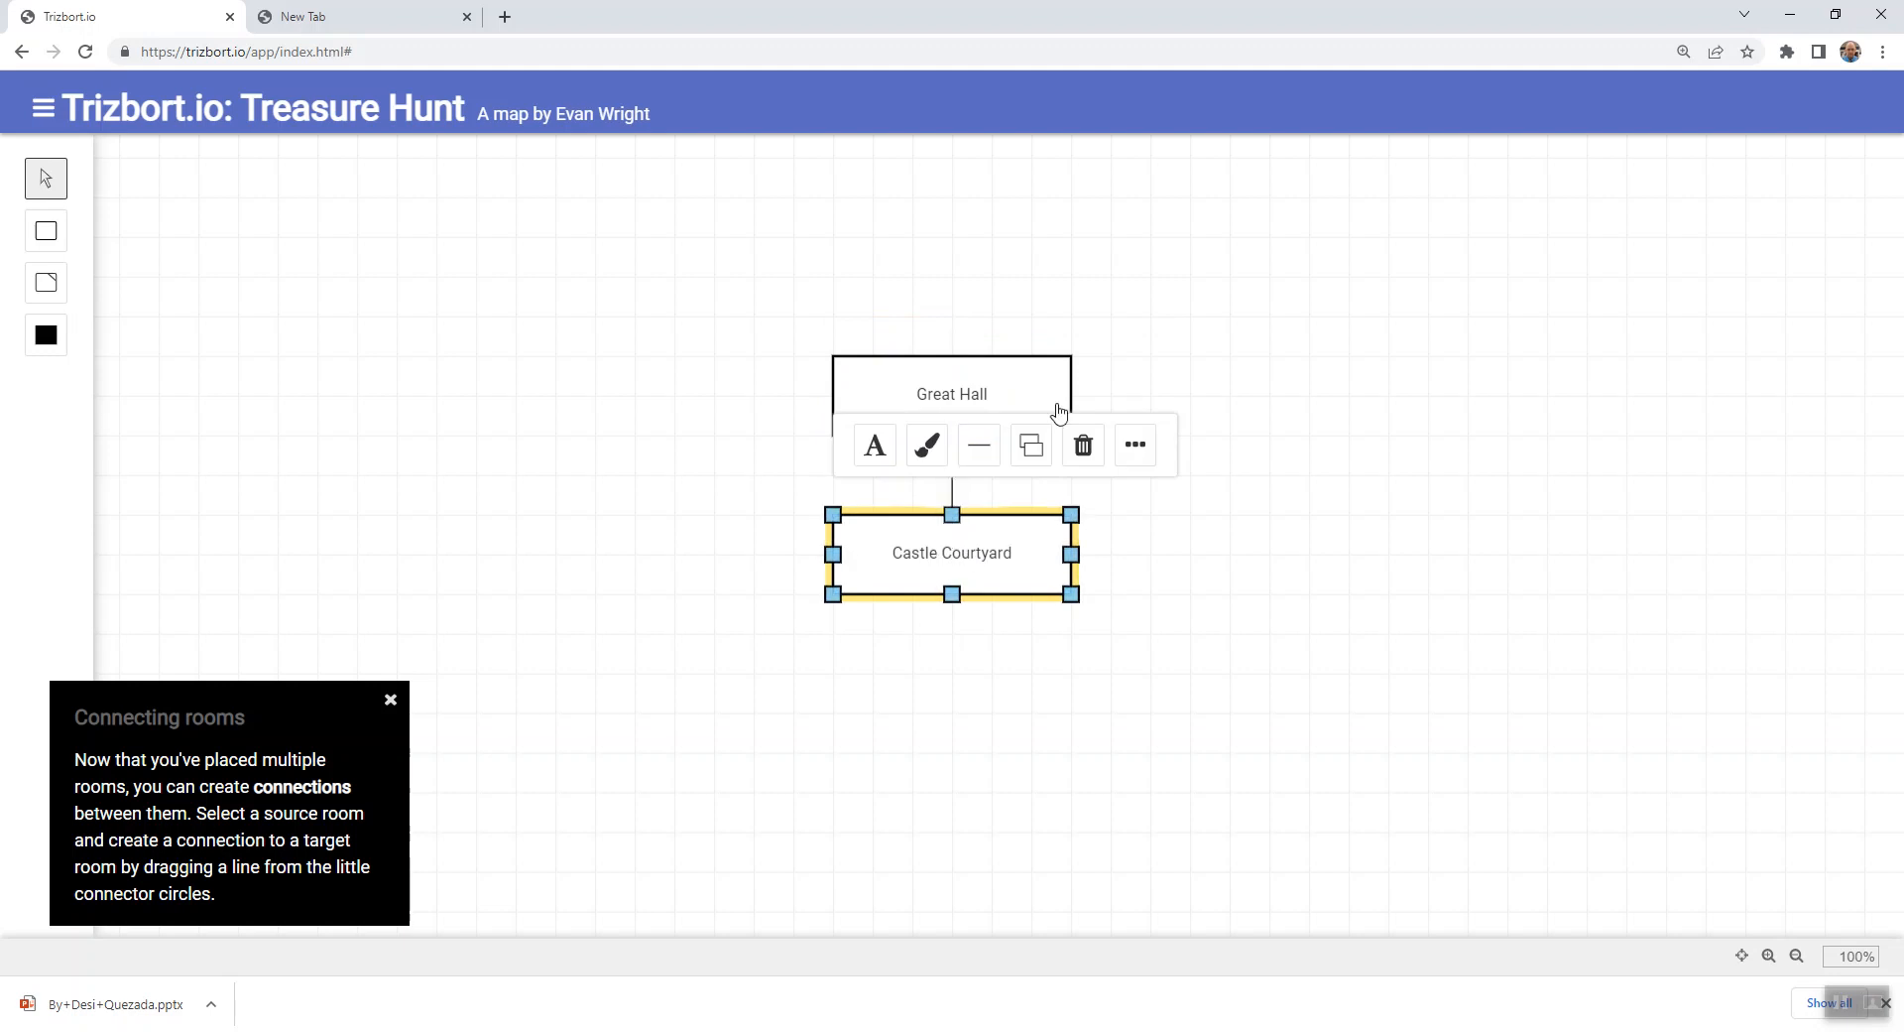
- Add a room directly below Castle Courtyard, widen it to match that room's width, and name it Stable
left_click(1334, 509)
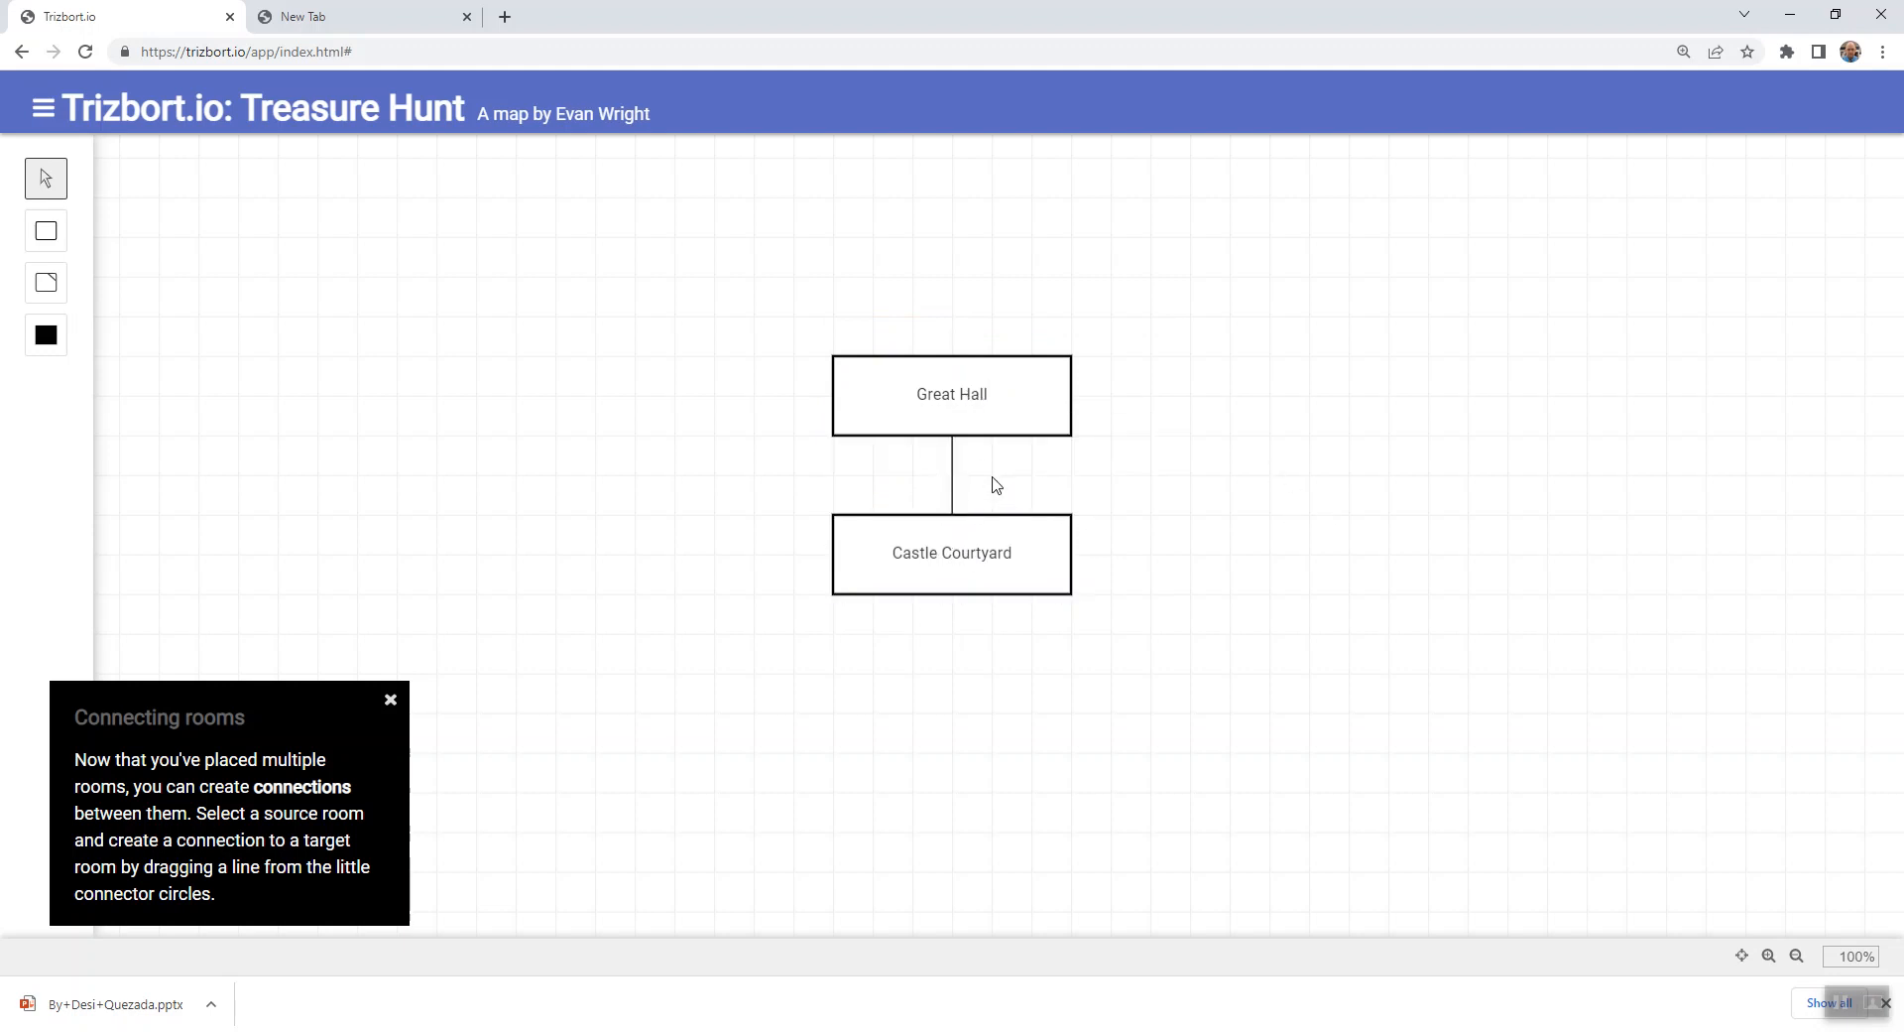
key("r")
left_click_drag(981, 697, 1071, 680)
double_click(991, 671)
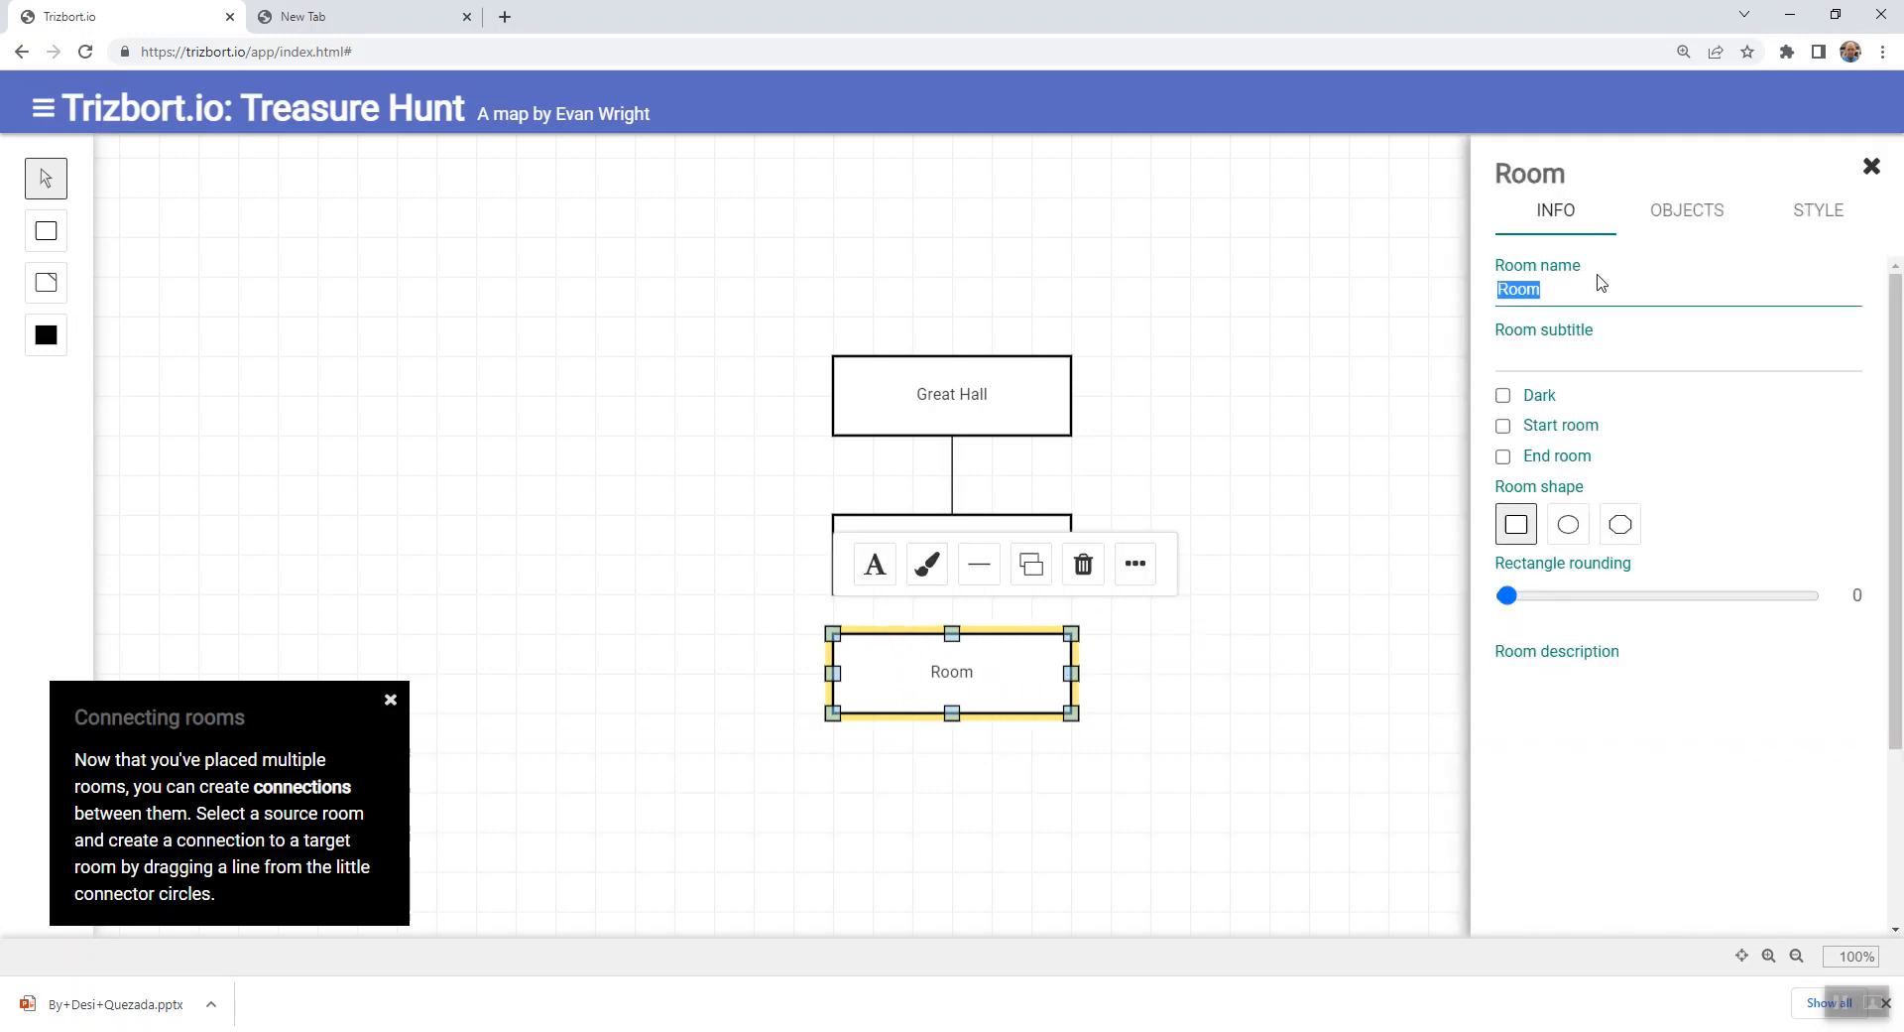
type("Stable")
left_click(1375, 711)
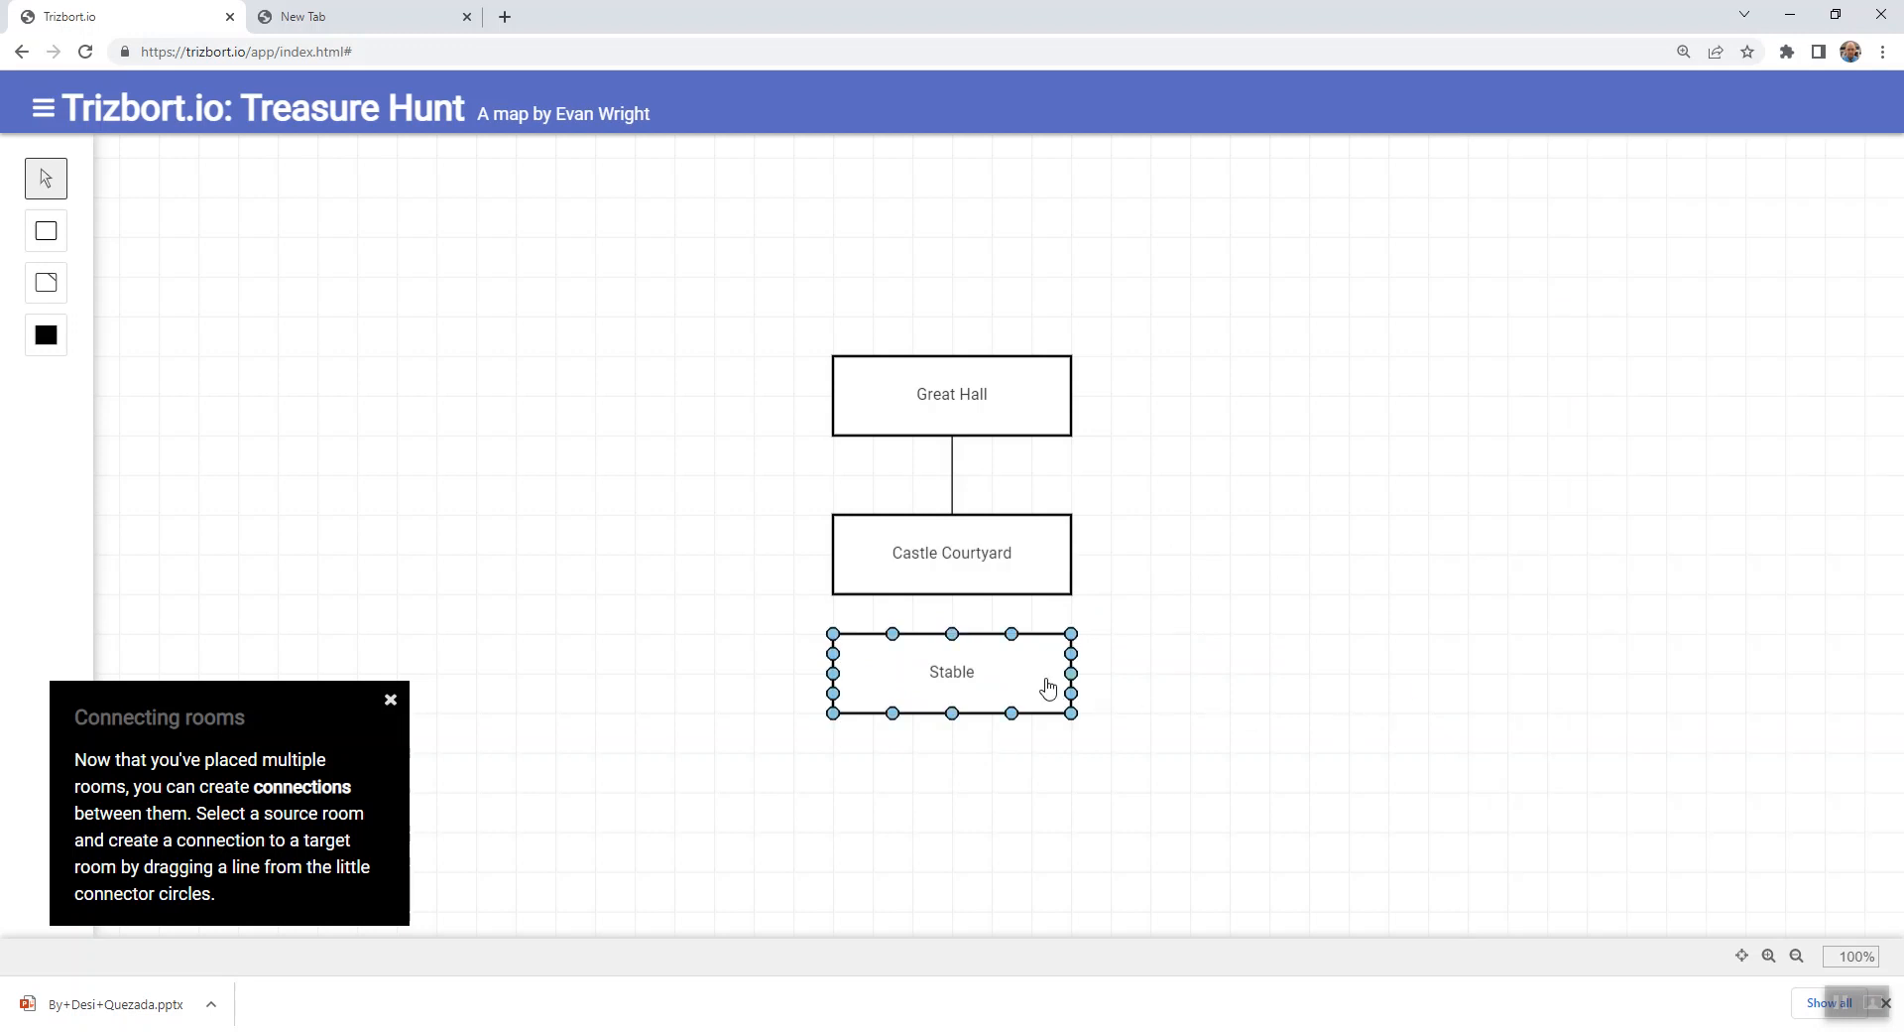
- Add an object named "horse" to the Stable room
left_click(1004, 697)
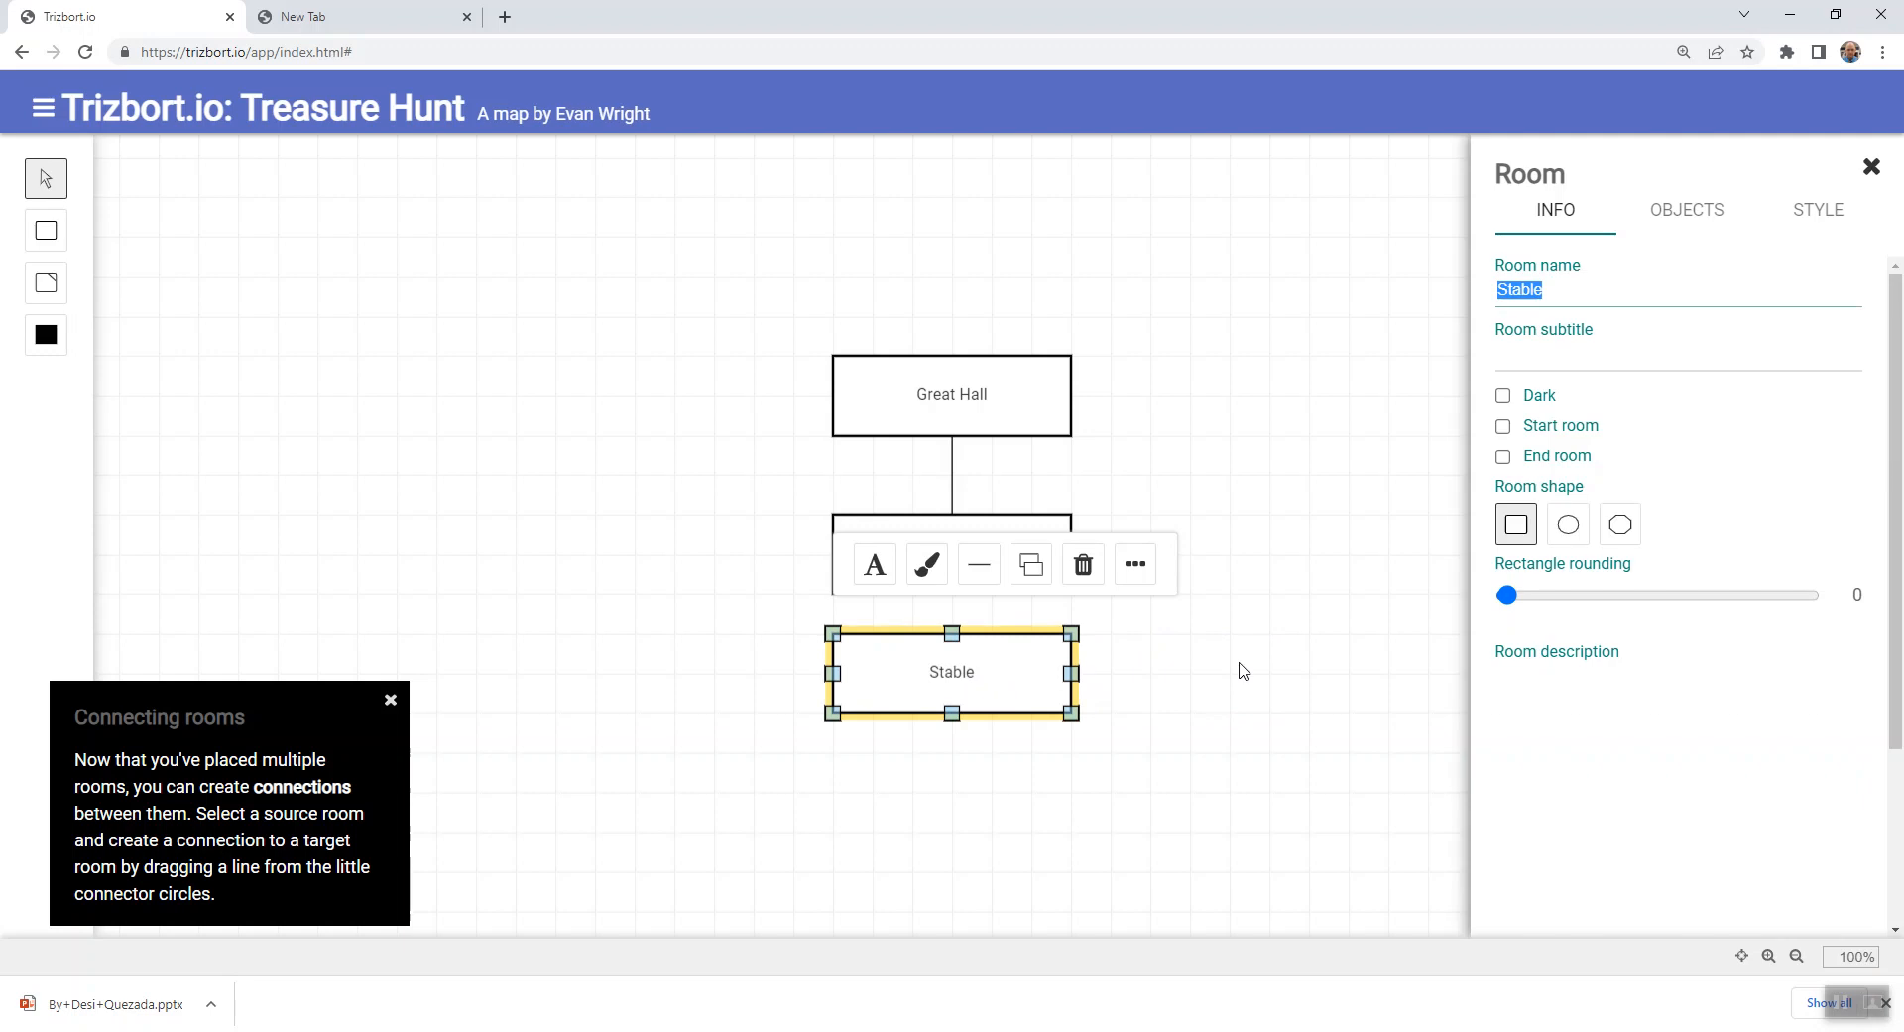
left_click(1687, 211)
left_click(1798, 345)
left_click(1637, 310)
left_click_drag(1636, 309, 1515, 327)
type("hors")
- Describe the horse as "This the king's trusty steed."
left_click(1612, 377)
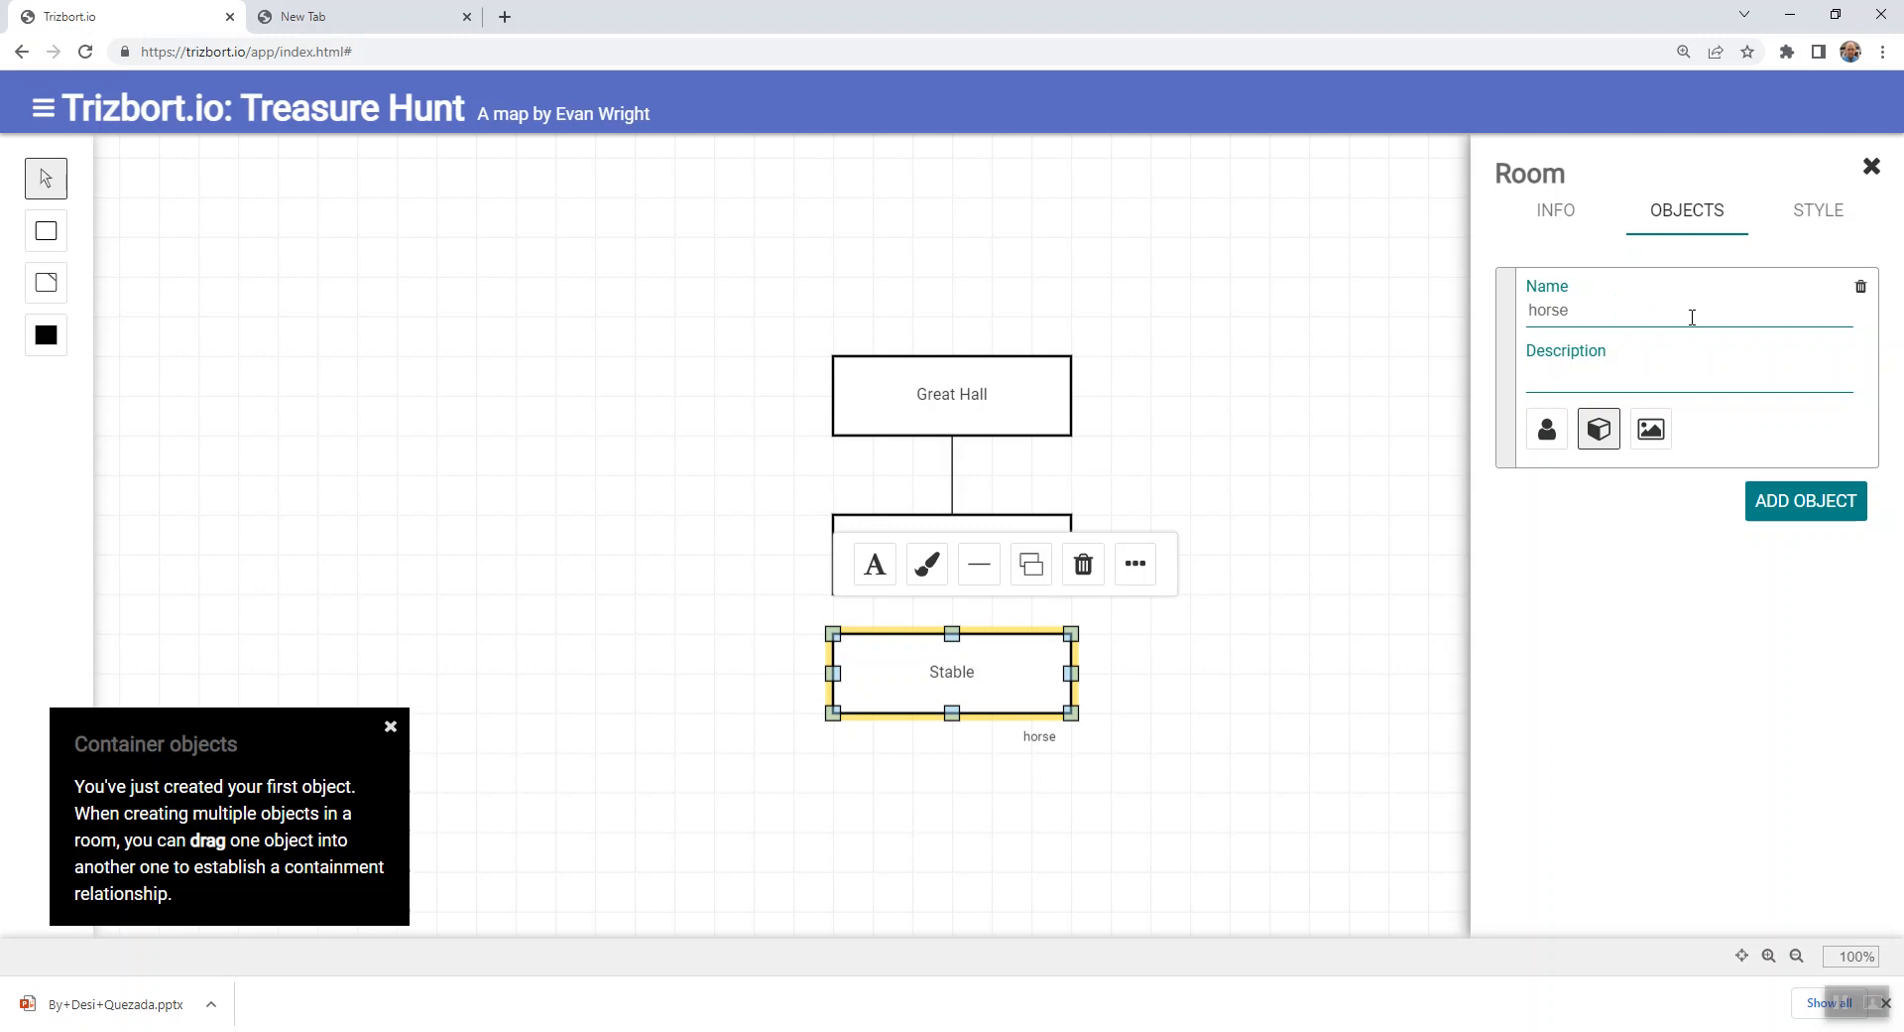
type("is the king")
type("'s trsu")
type("usty")
type("steed.")
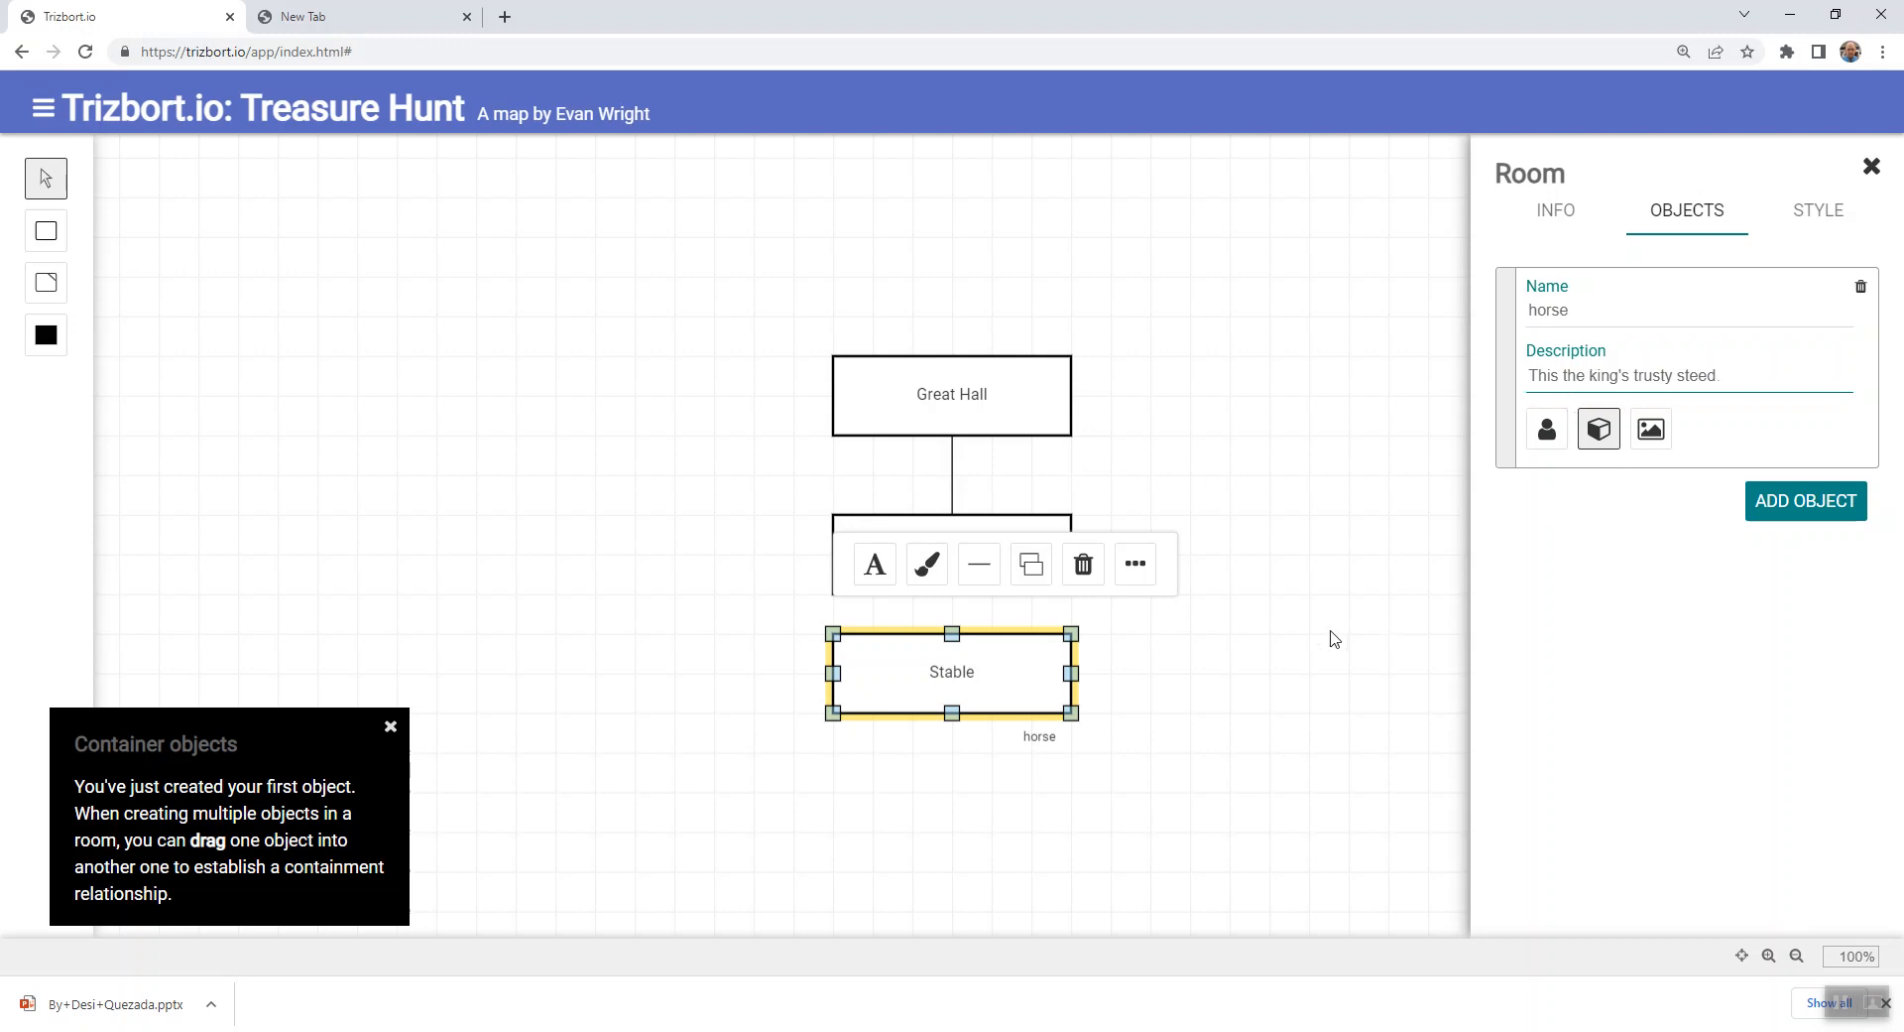
- Add a second object named "haystack" to Stable and close the room's details
left_click(1770, 514)
left_click_drag(1634, 522, 1505, 536)
type("haystack")
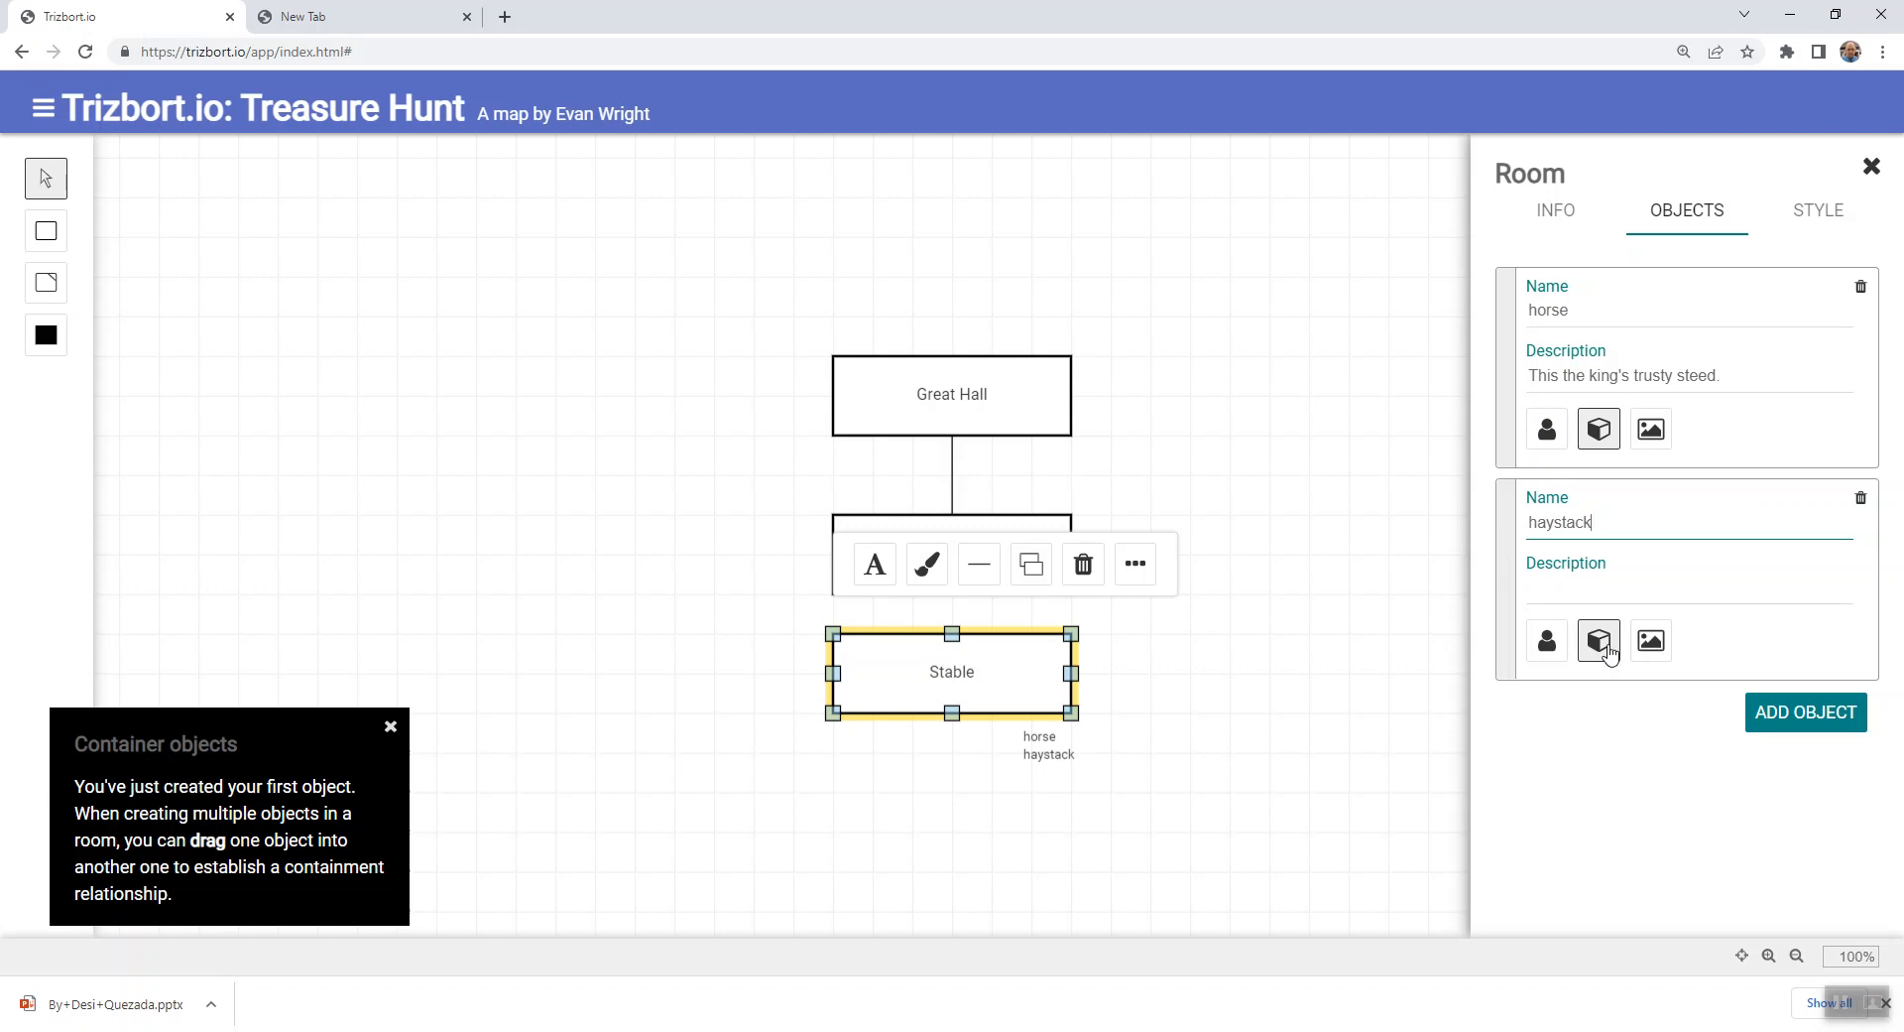
left_click(1279, 762)
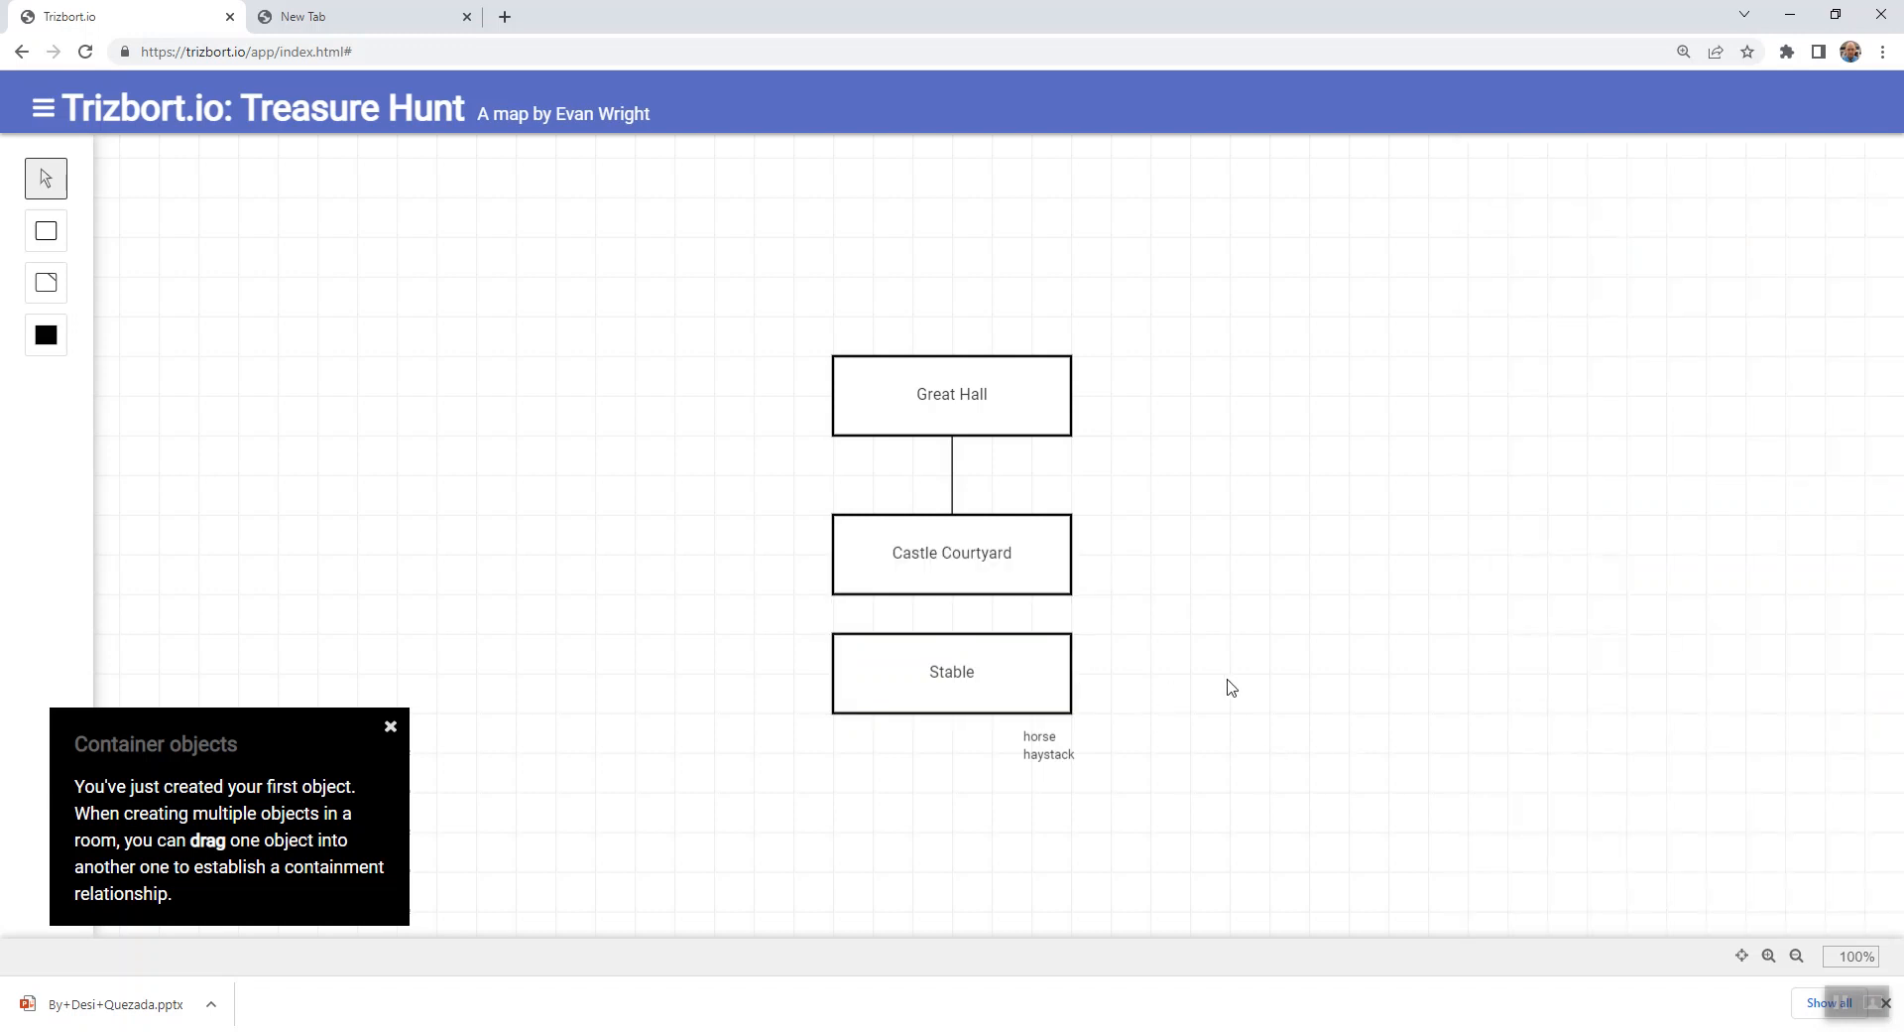
- Connect the middle of Castle Courtyard's bottom edge to the middle of Stable's top edge
left_click(1061, 682)
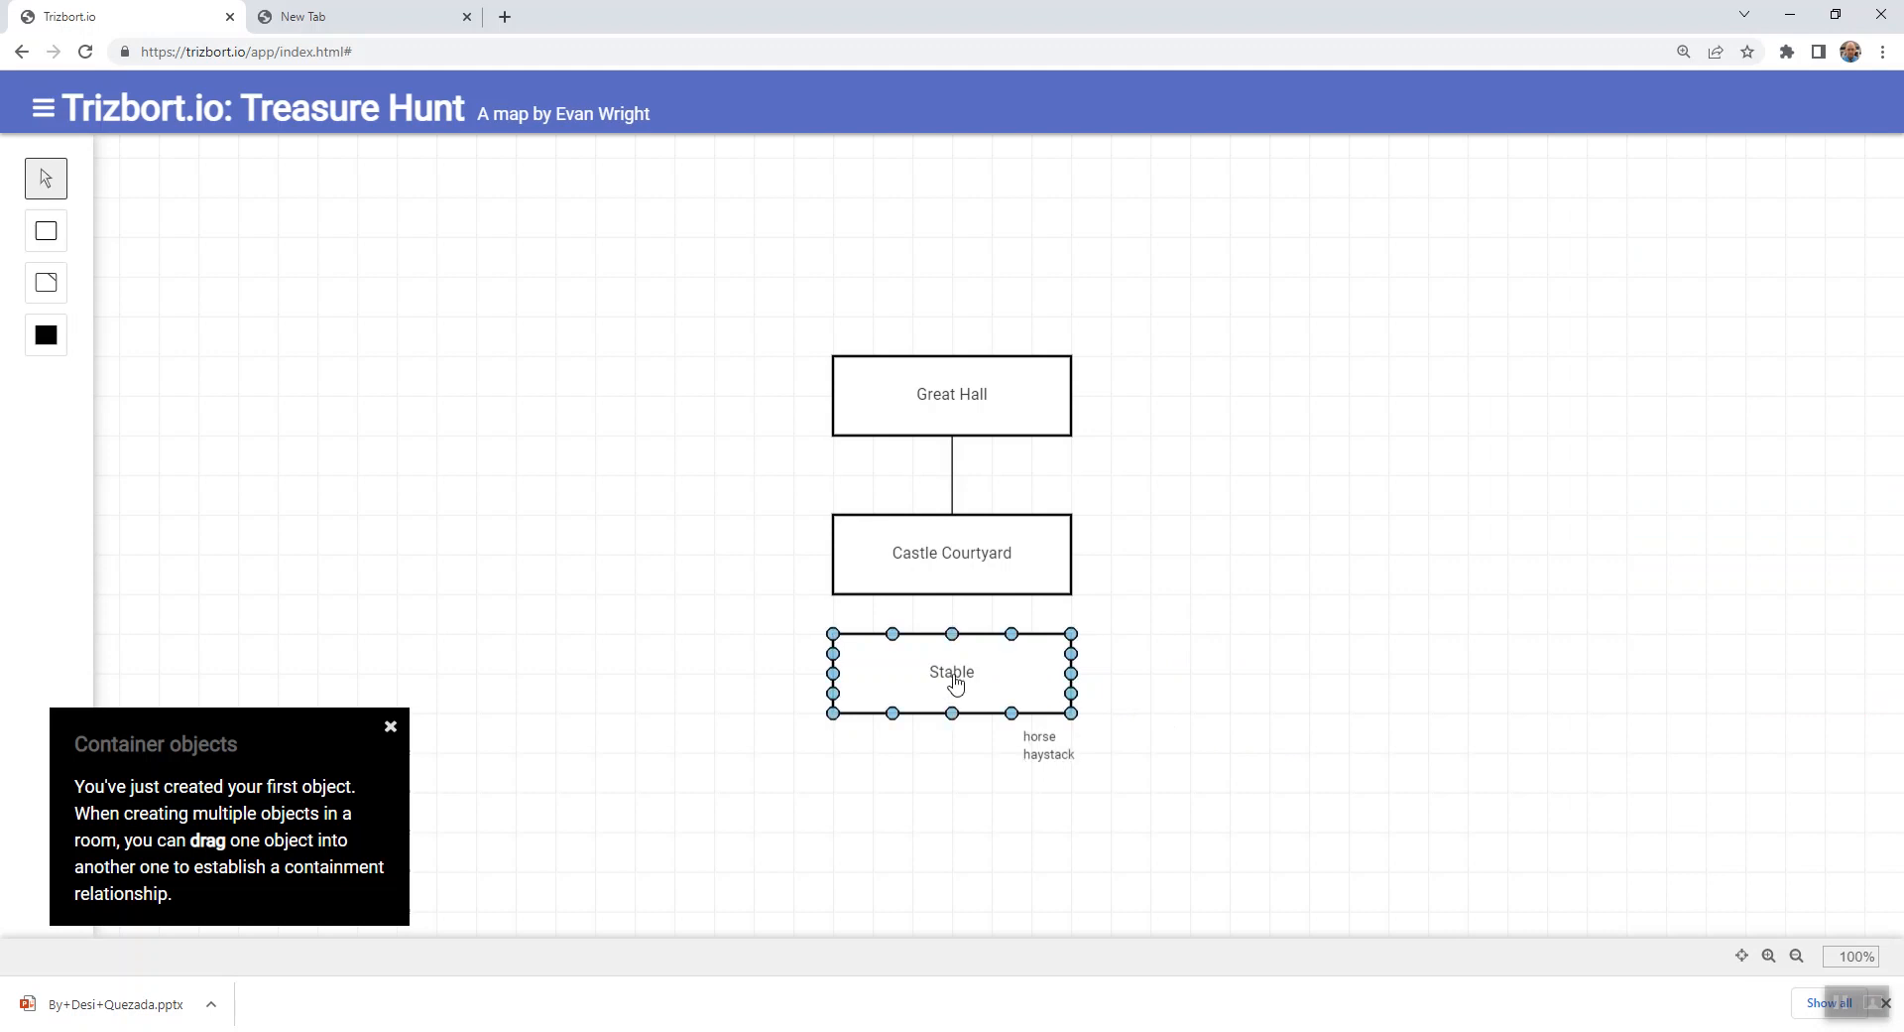
left_click_drag(952, 609, 954, 637)
left_click(1347, 673)
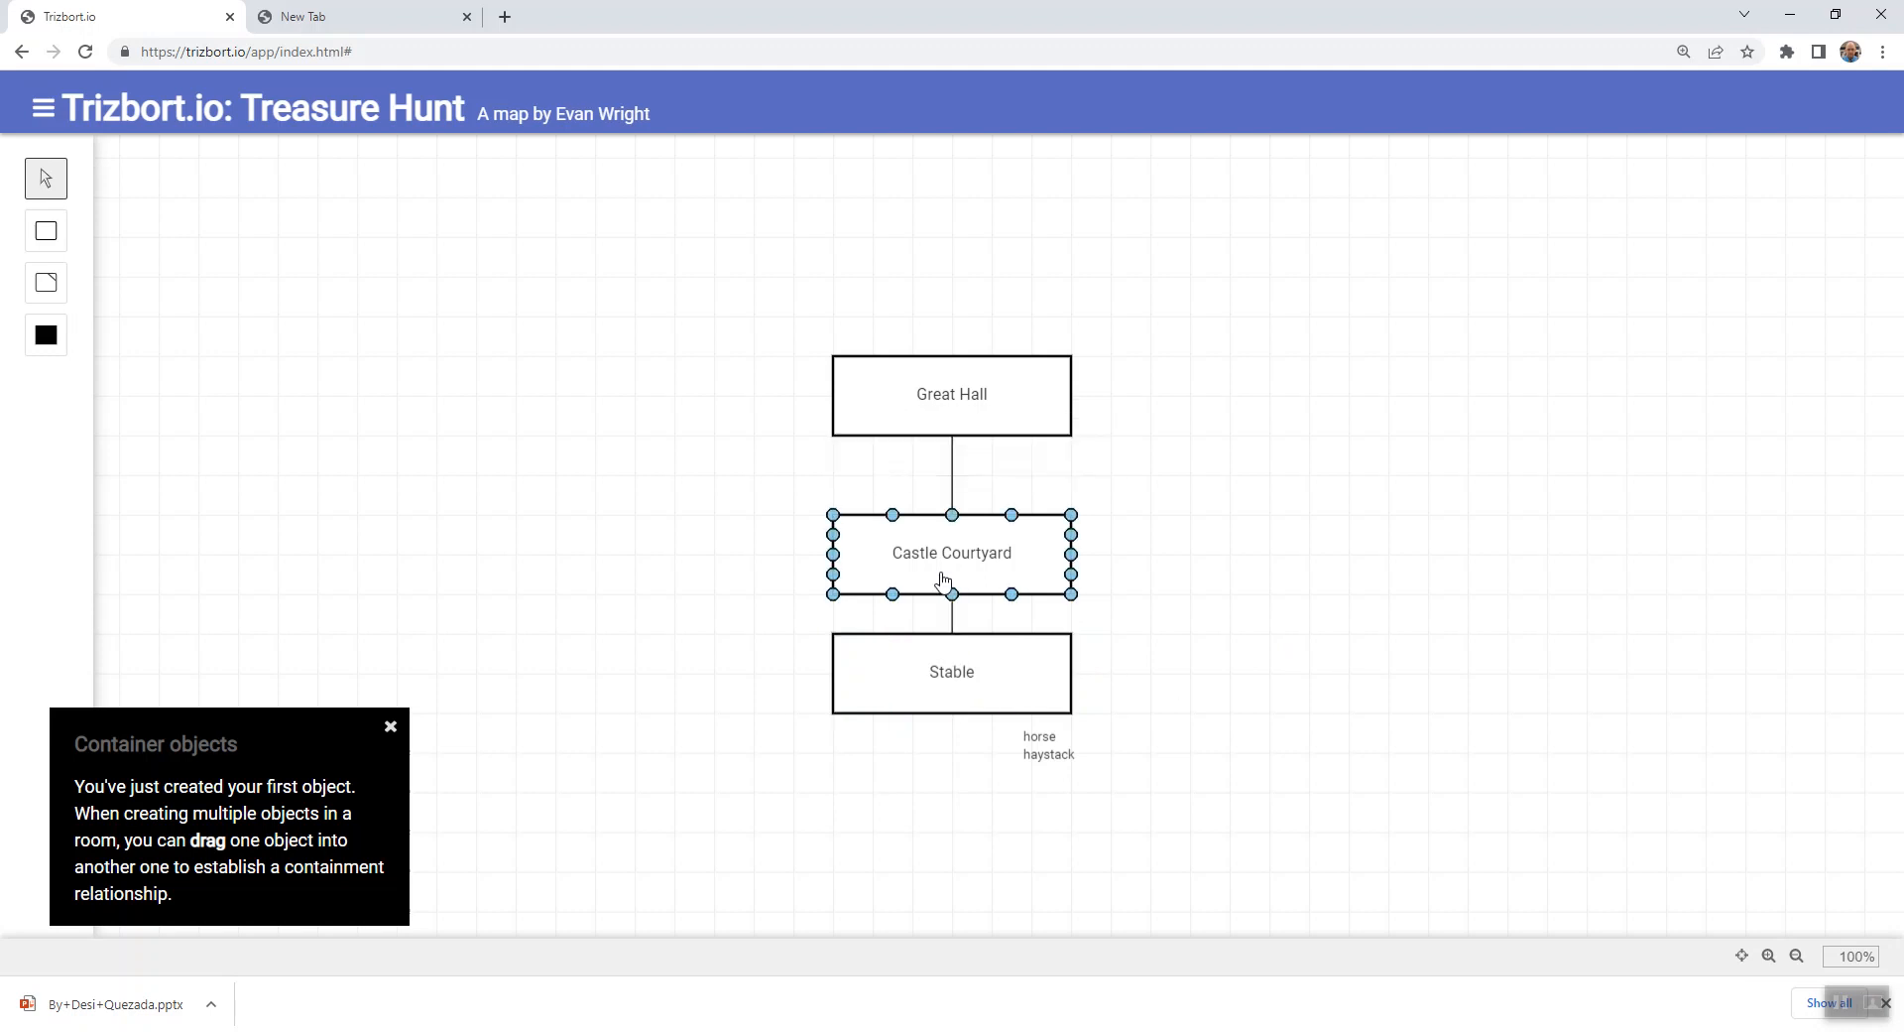
- Begin Stable's room description with "This is a stable which space for several horses"
double_click(970, 661)
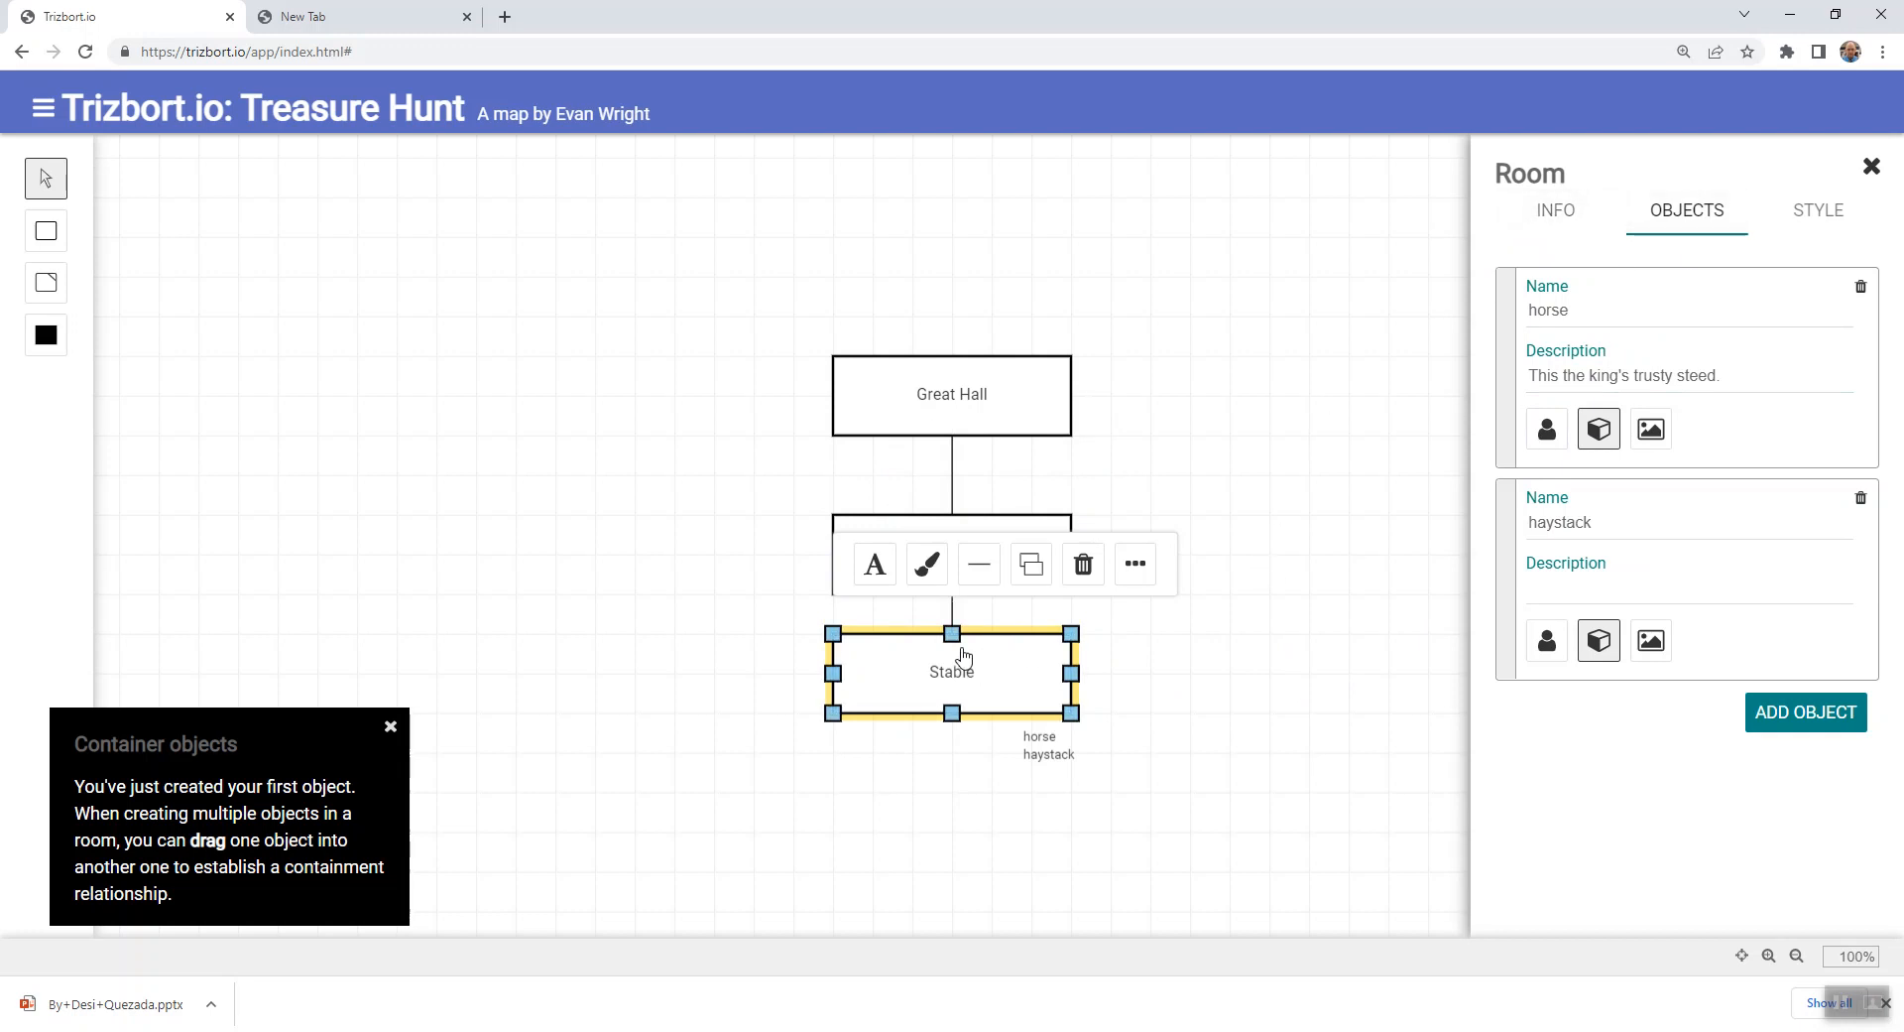
left_click(1553, 214)
left_click(1537, 689)
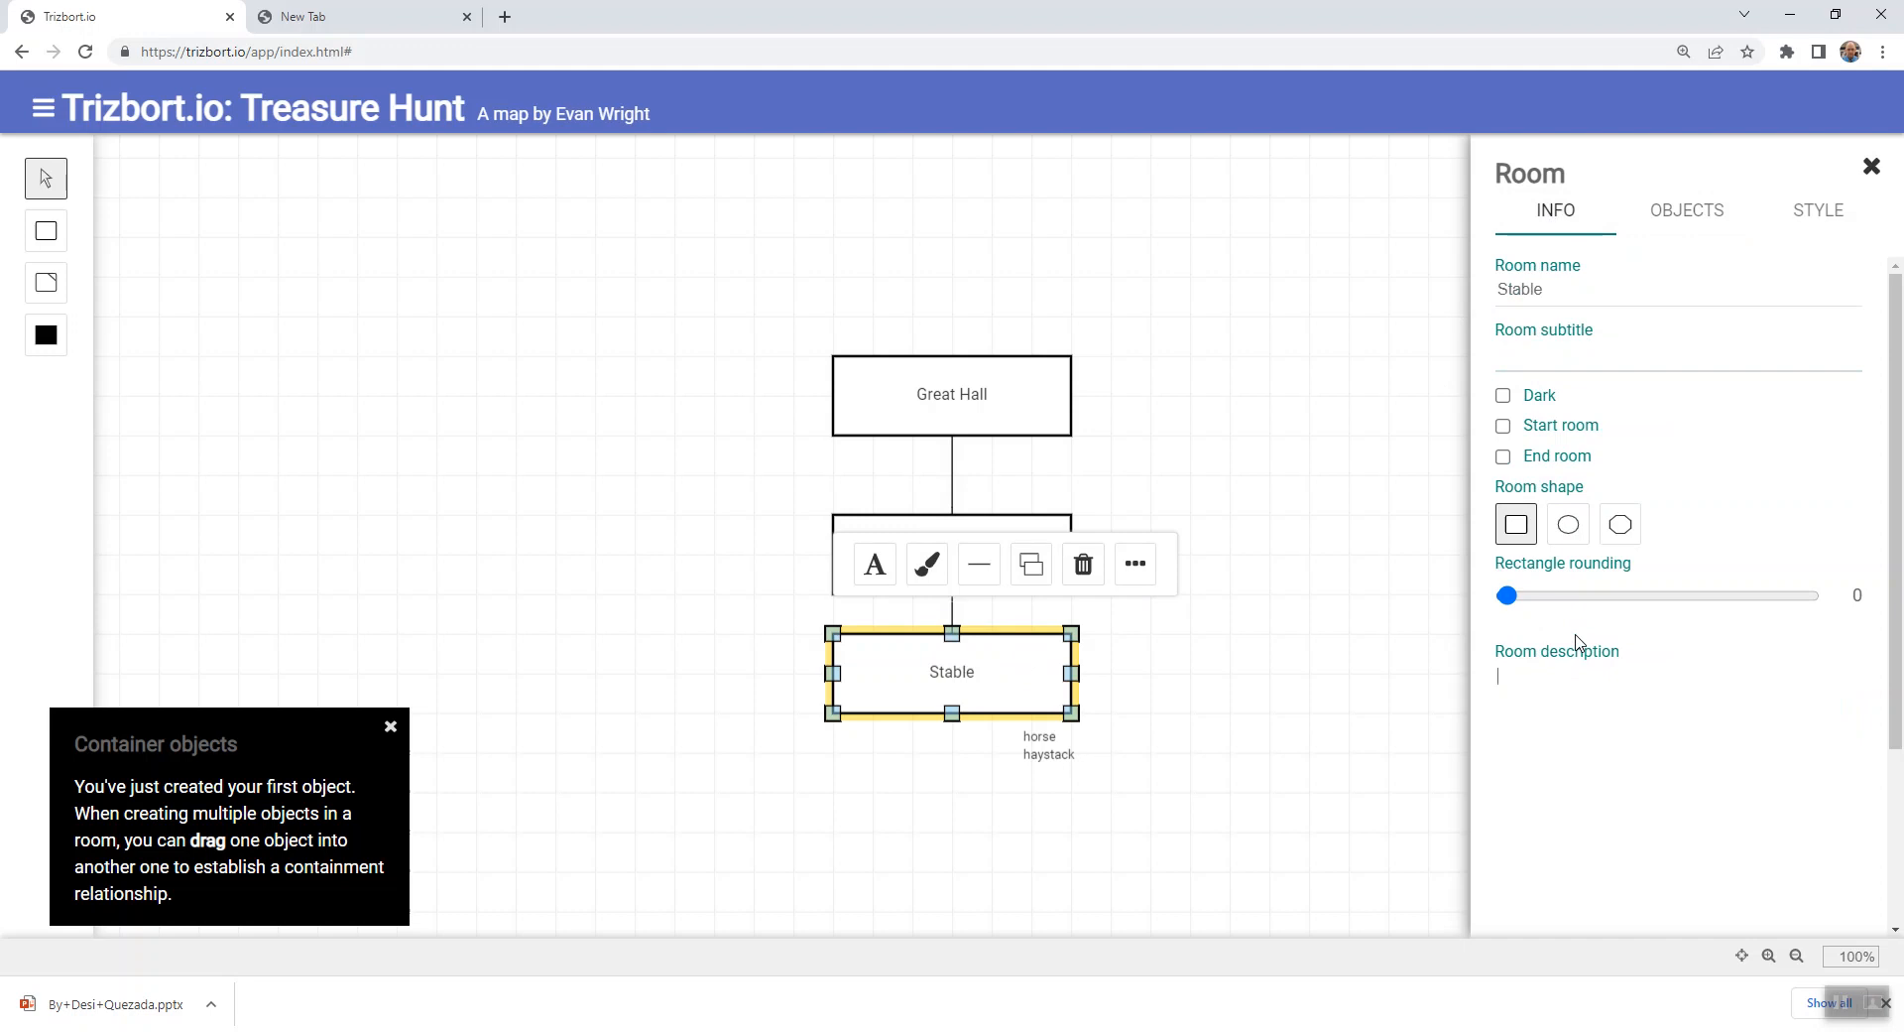
type("This is a stable which space for several horses")
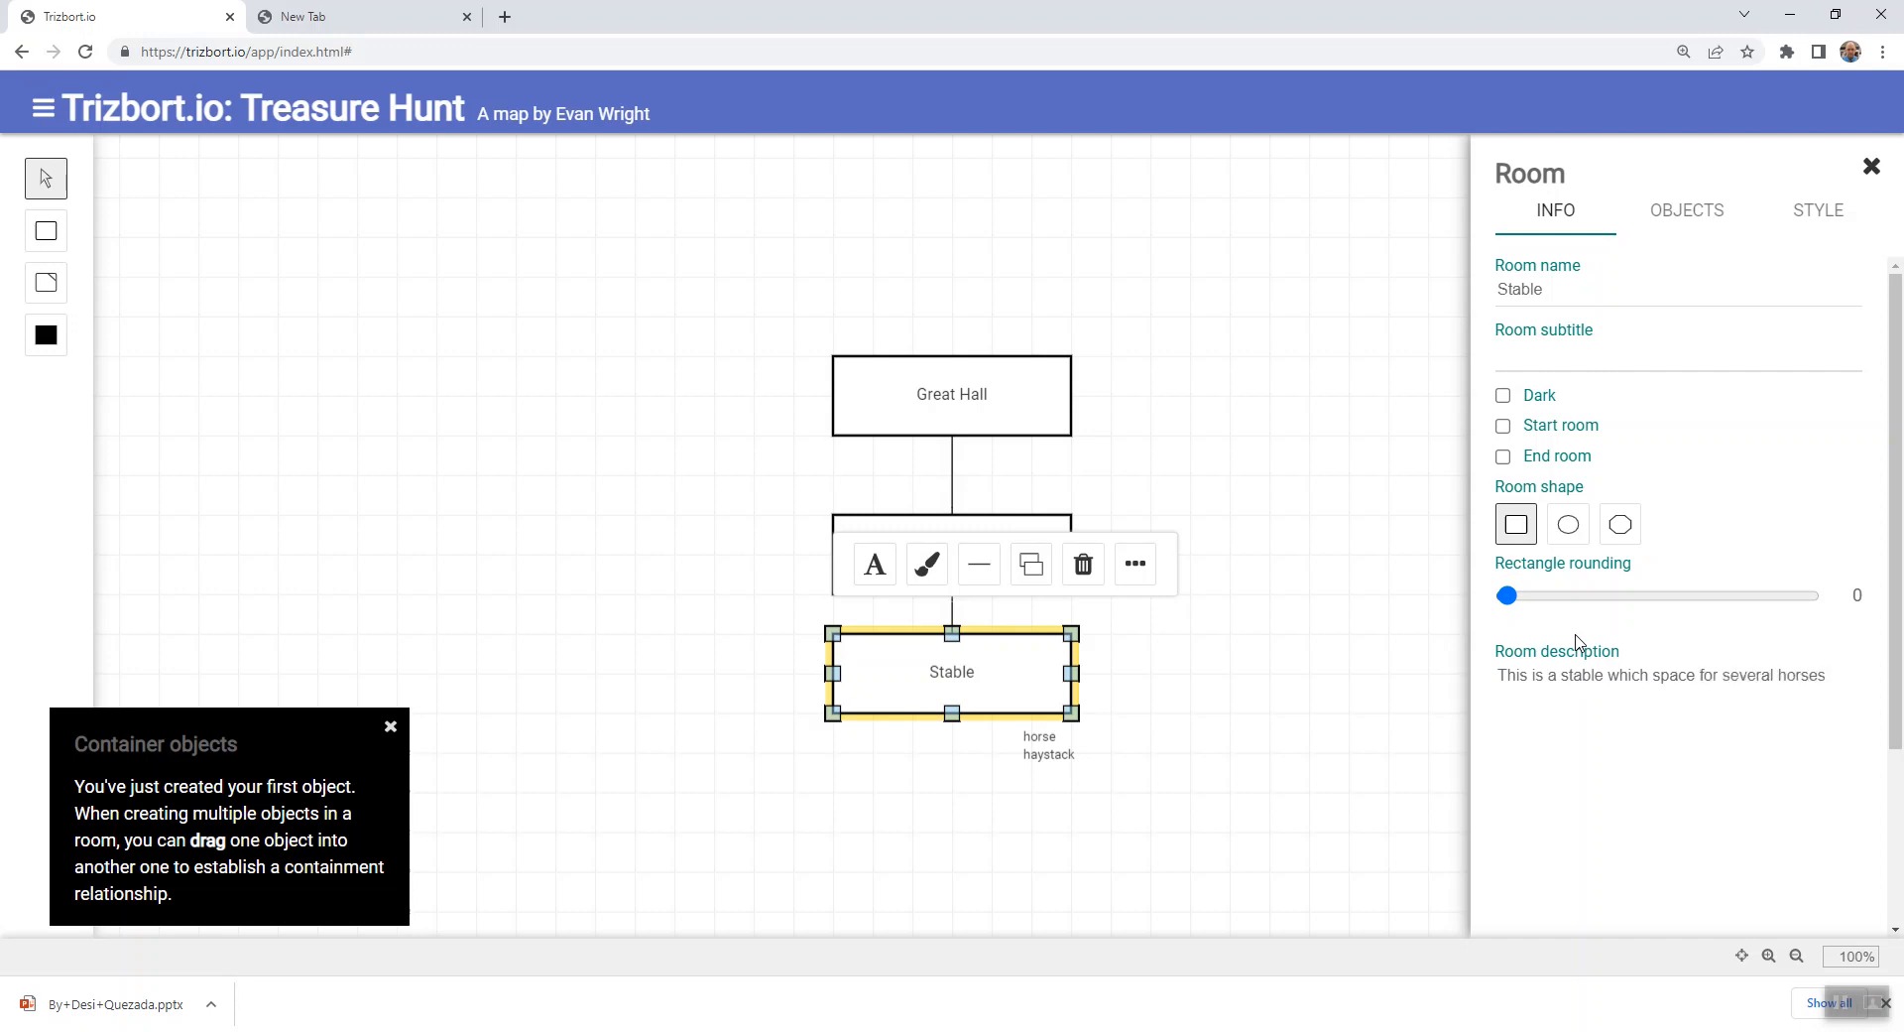
type(". To th")
type("e north is the ")
type("cou")
type("rtyard.")
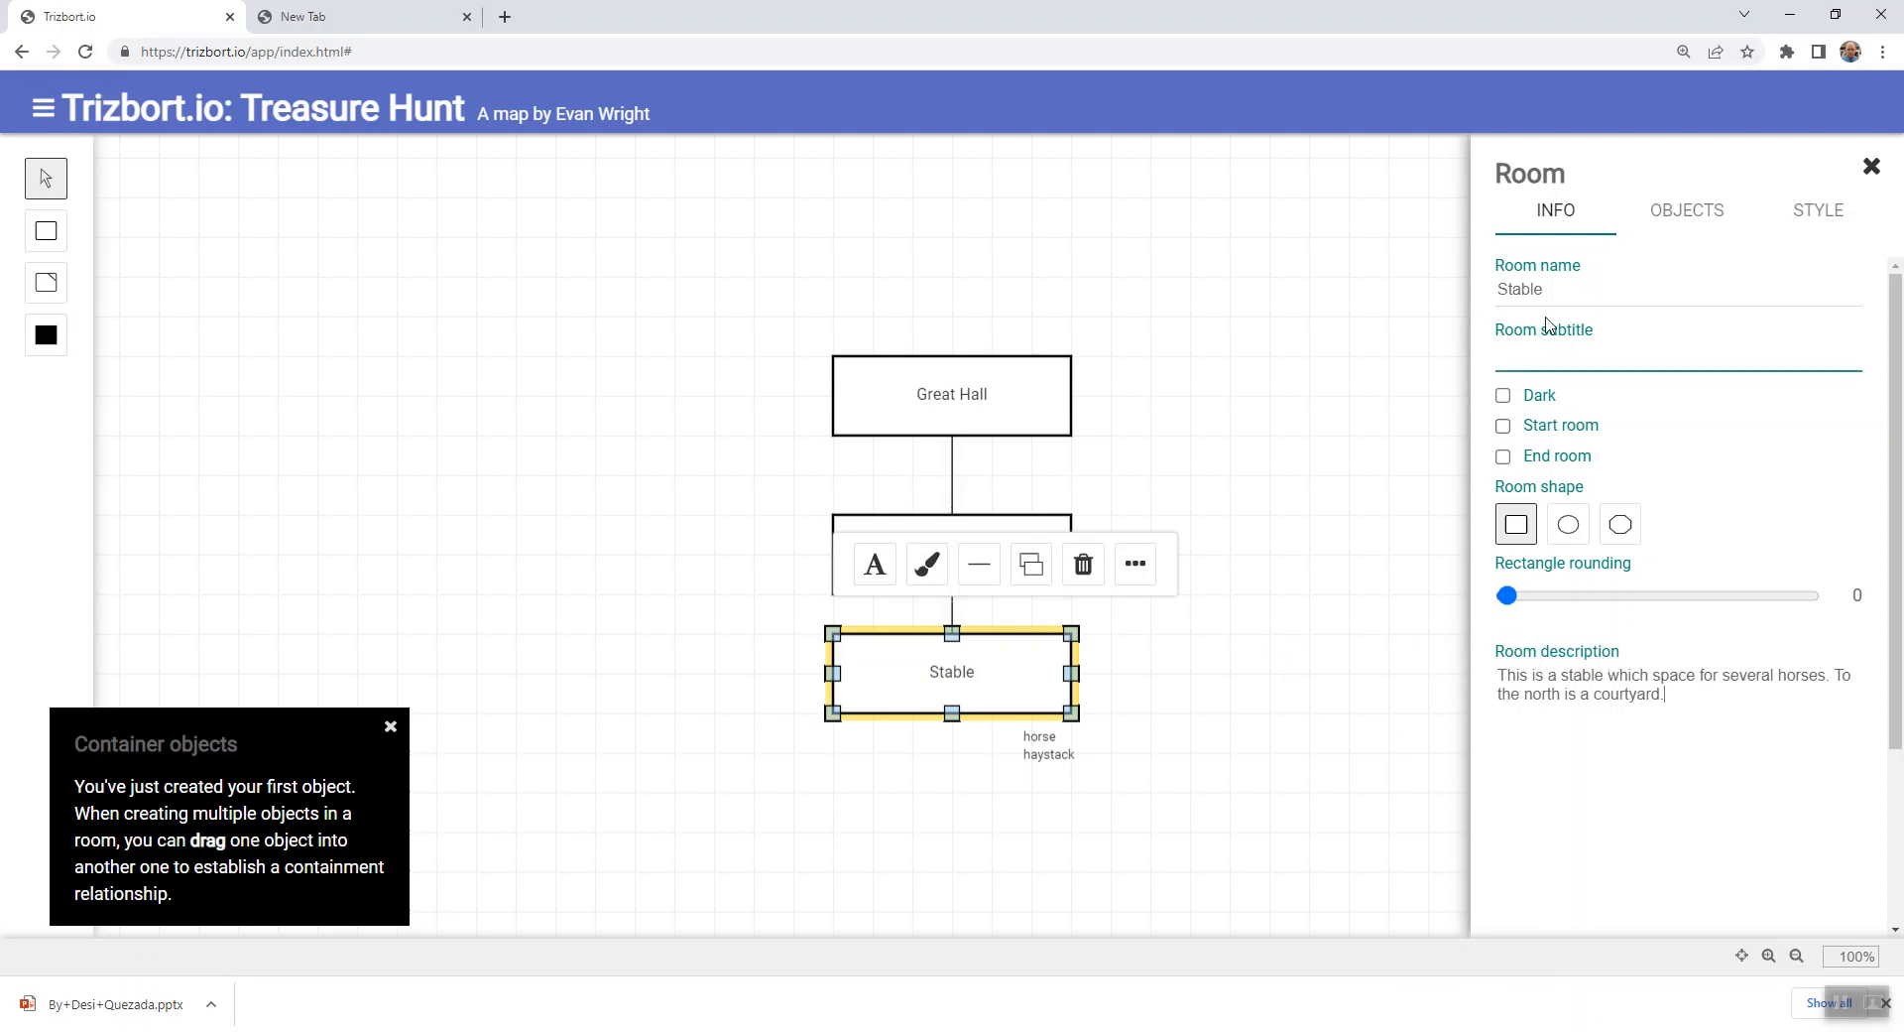
- Complete Stable's description with "To the north is a courtyard." and insert "has" before "space", closing the room's details
left_click(1652, 679)
type("has")
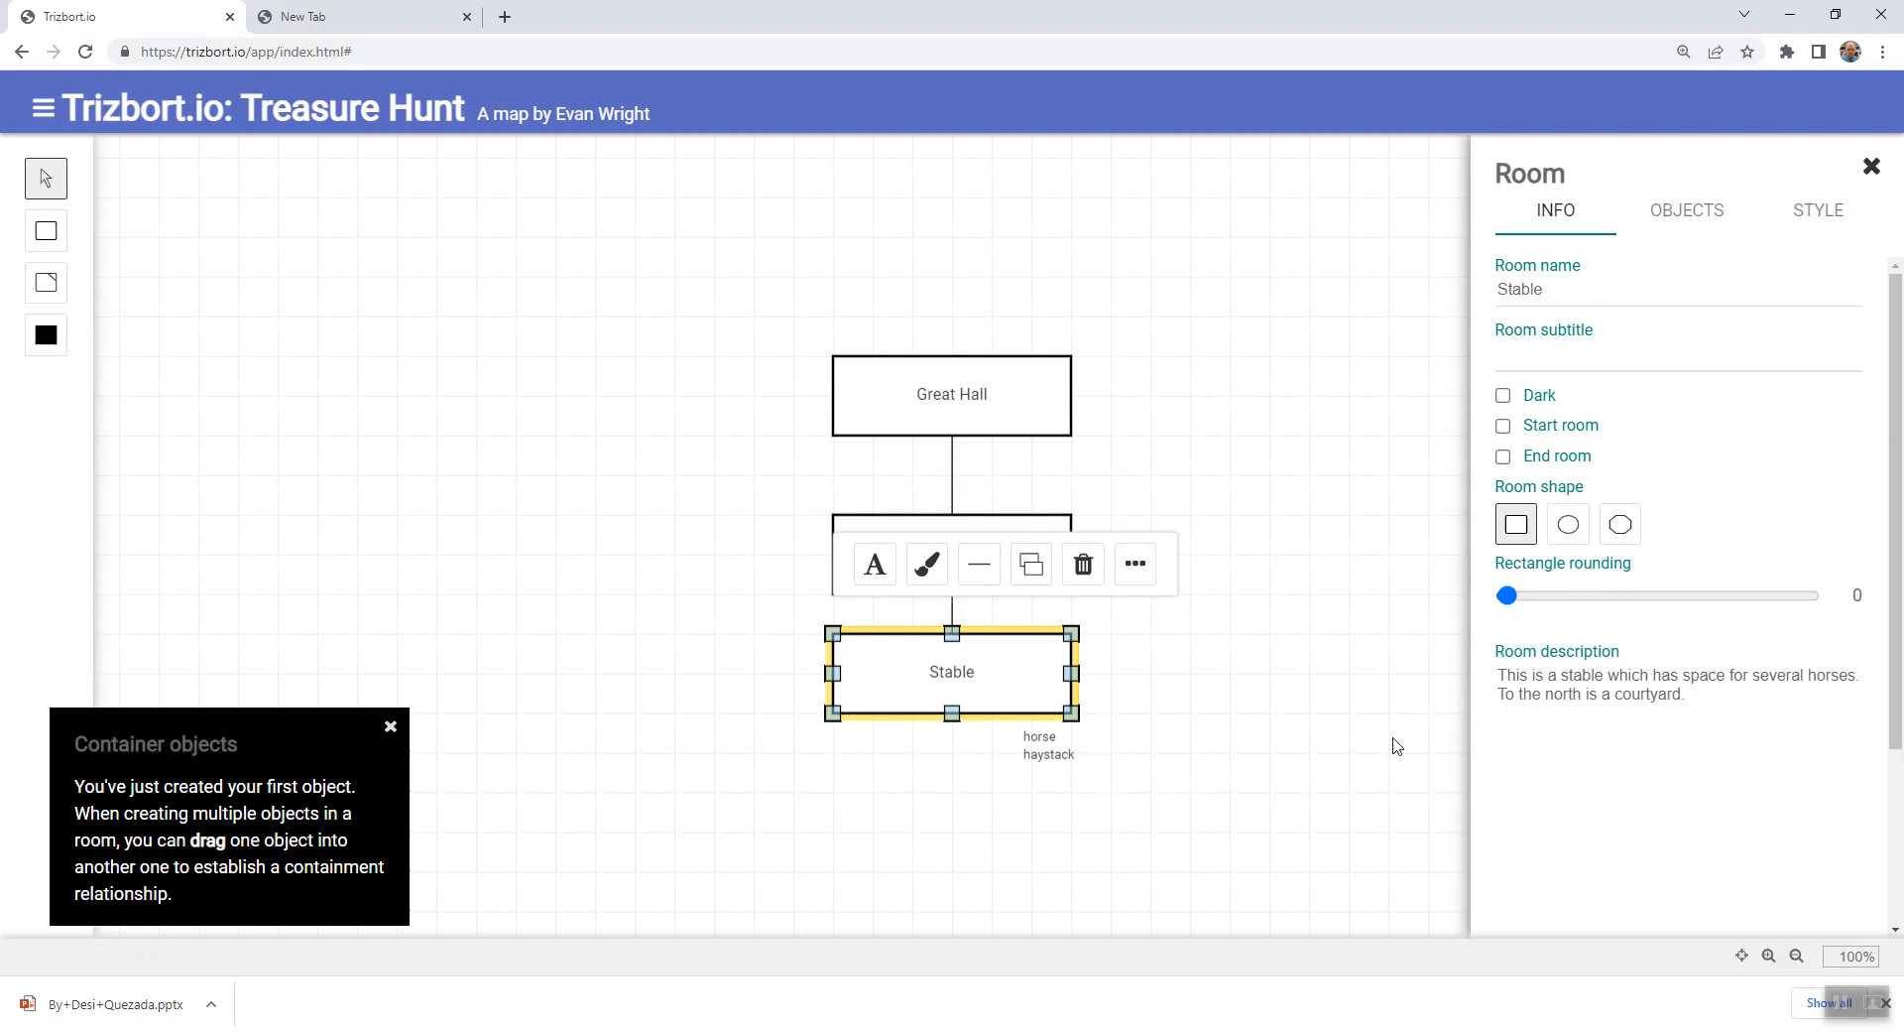
left_click(1686, 218)
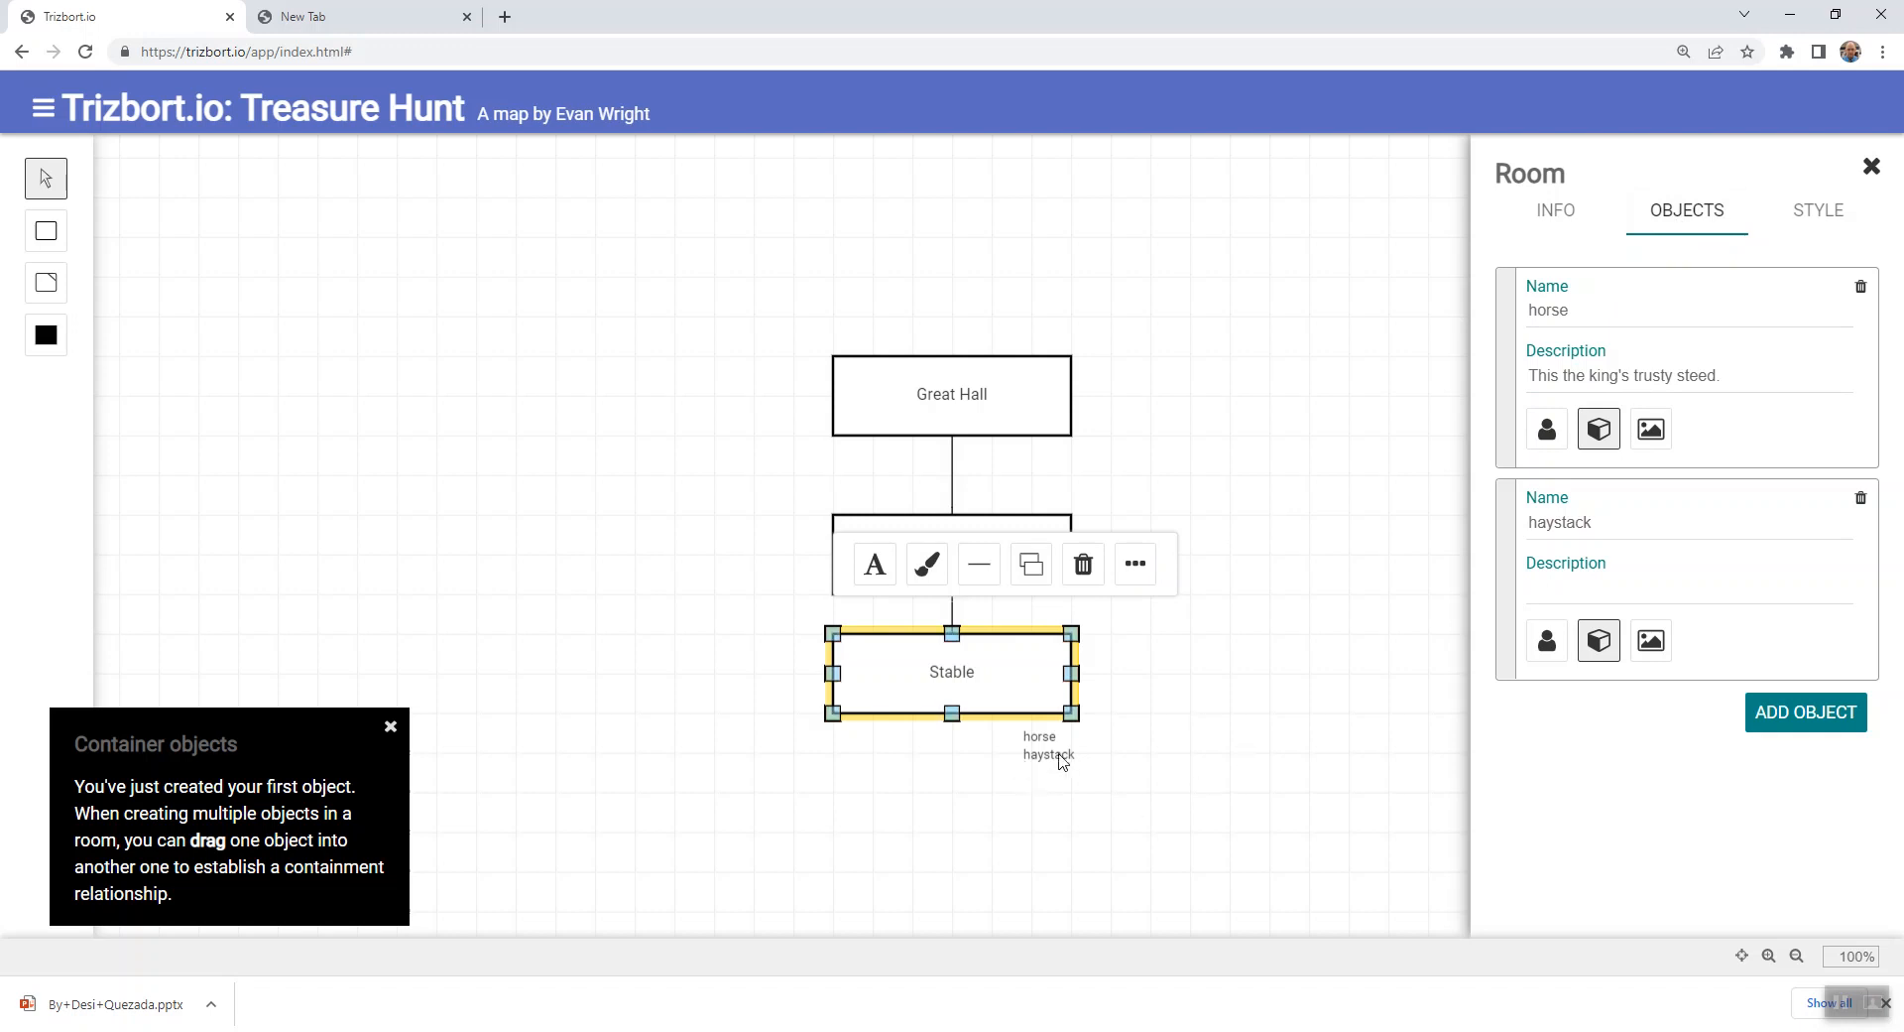
left_click(1198, 767)
- Try moving Castle Courtyard up closer to Great Hall, keeping it centred beneath that room
left_click(954, 552)
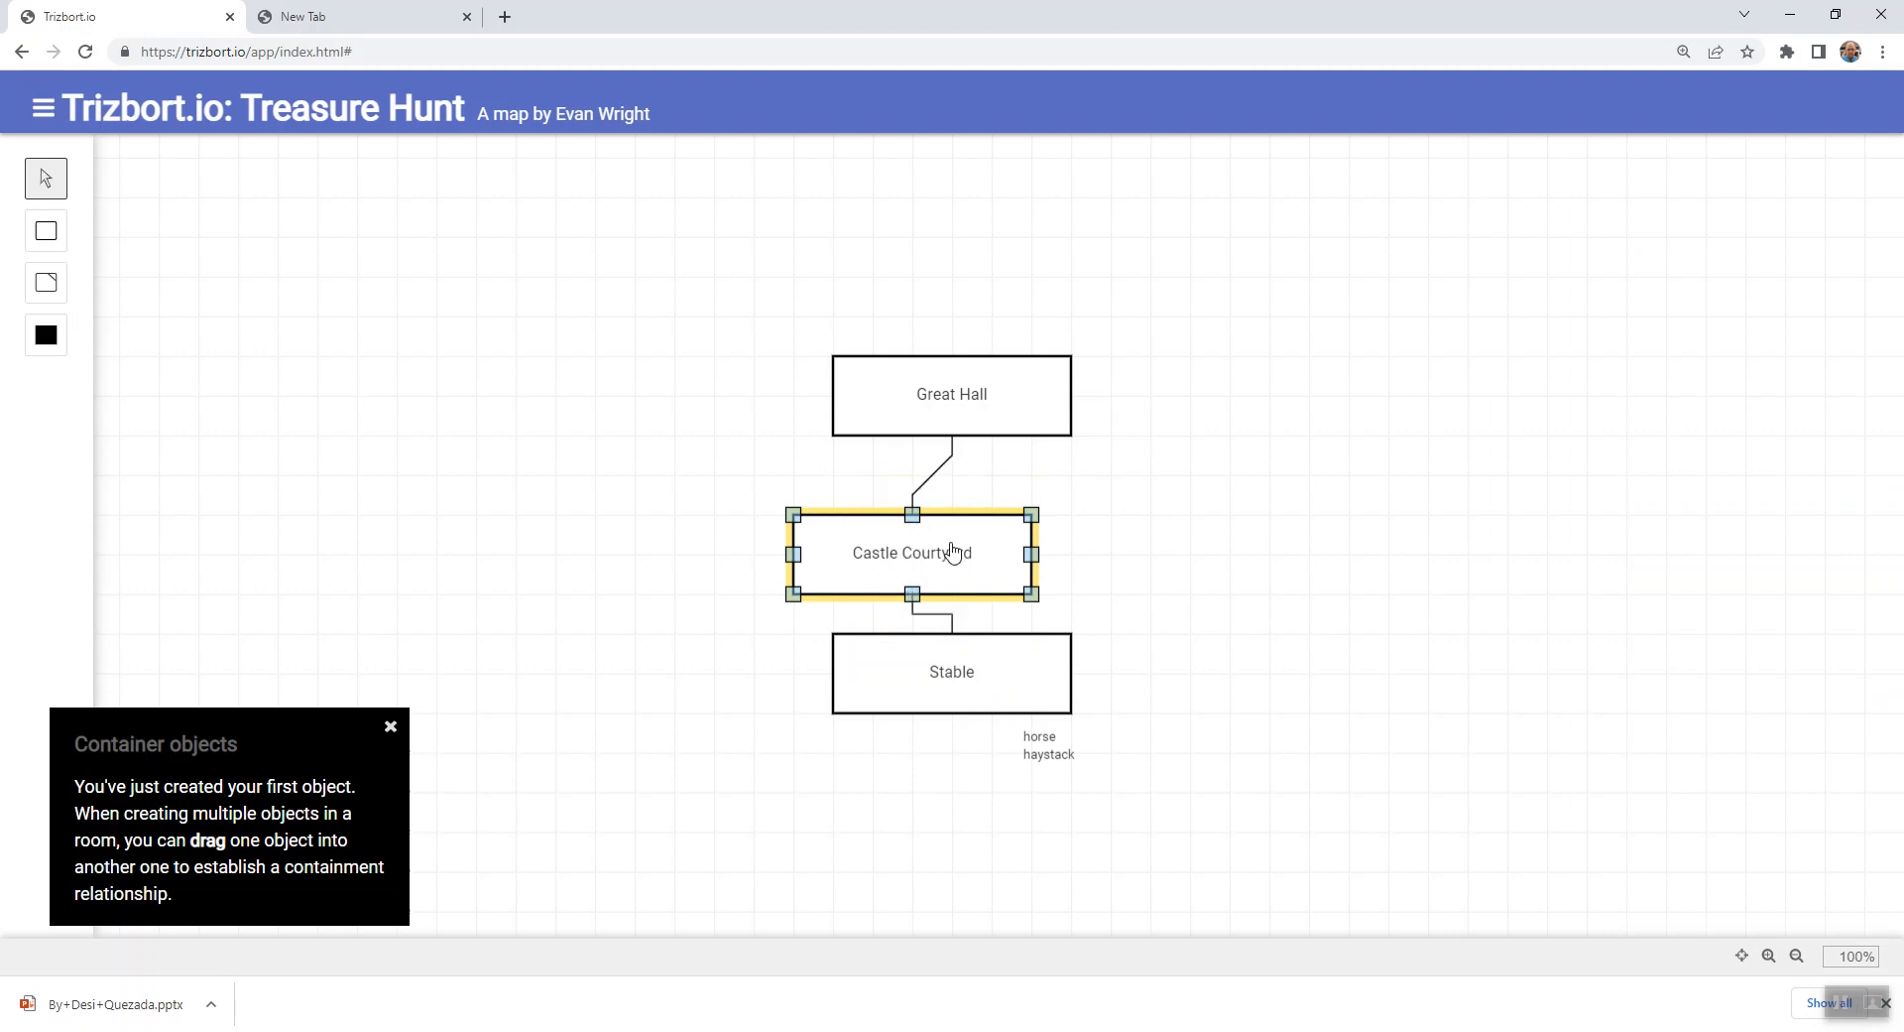
left_click_drag(955, 555, 963, 526)
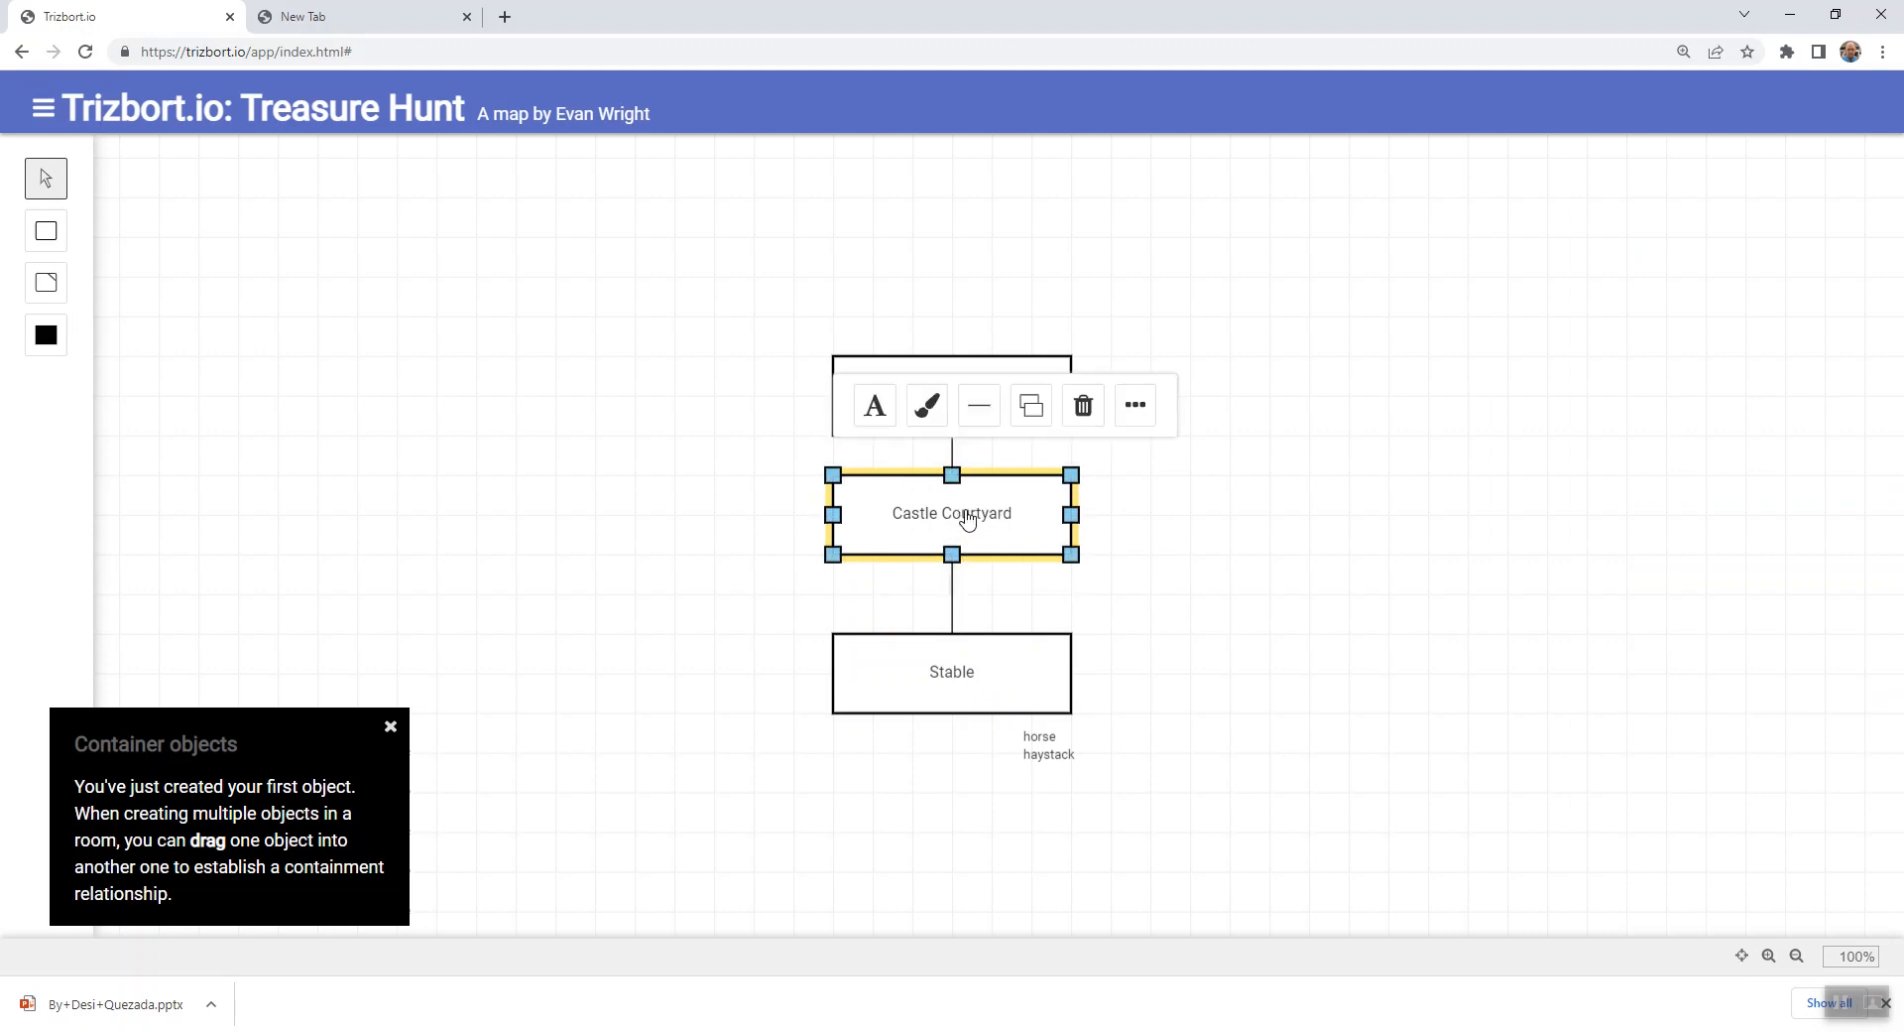
left_click(1322, 472)
- Add an object named "throne" to the Great Hall room
double_click(995, 402)
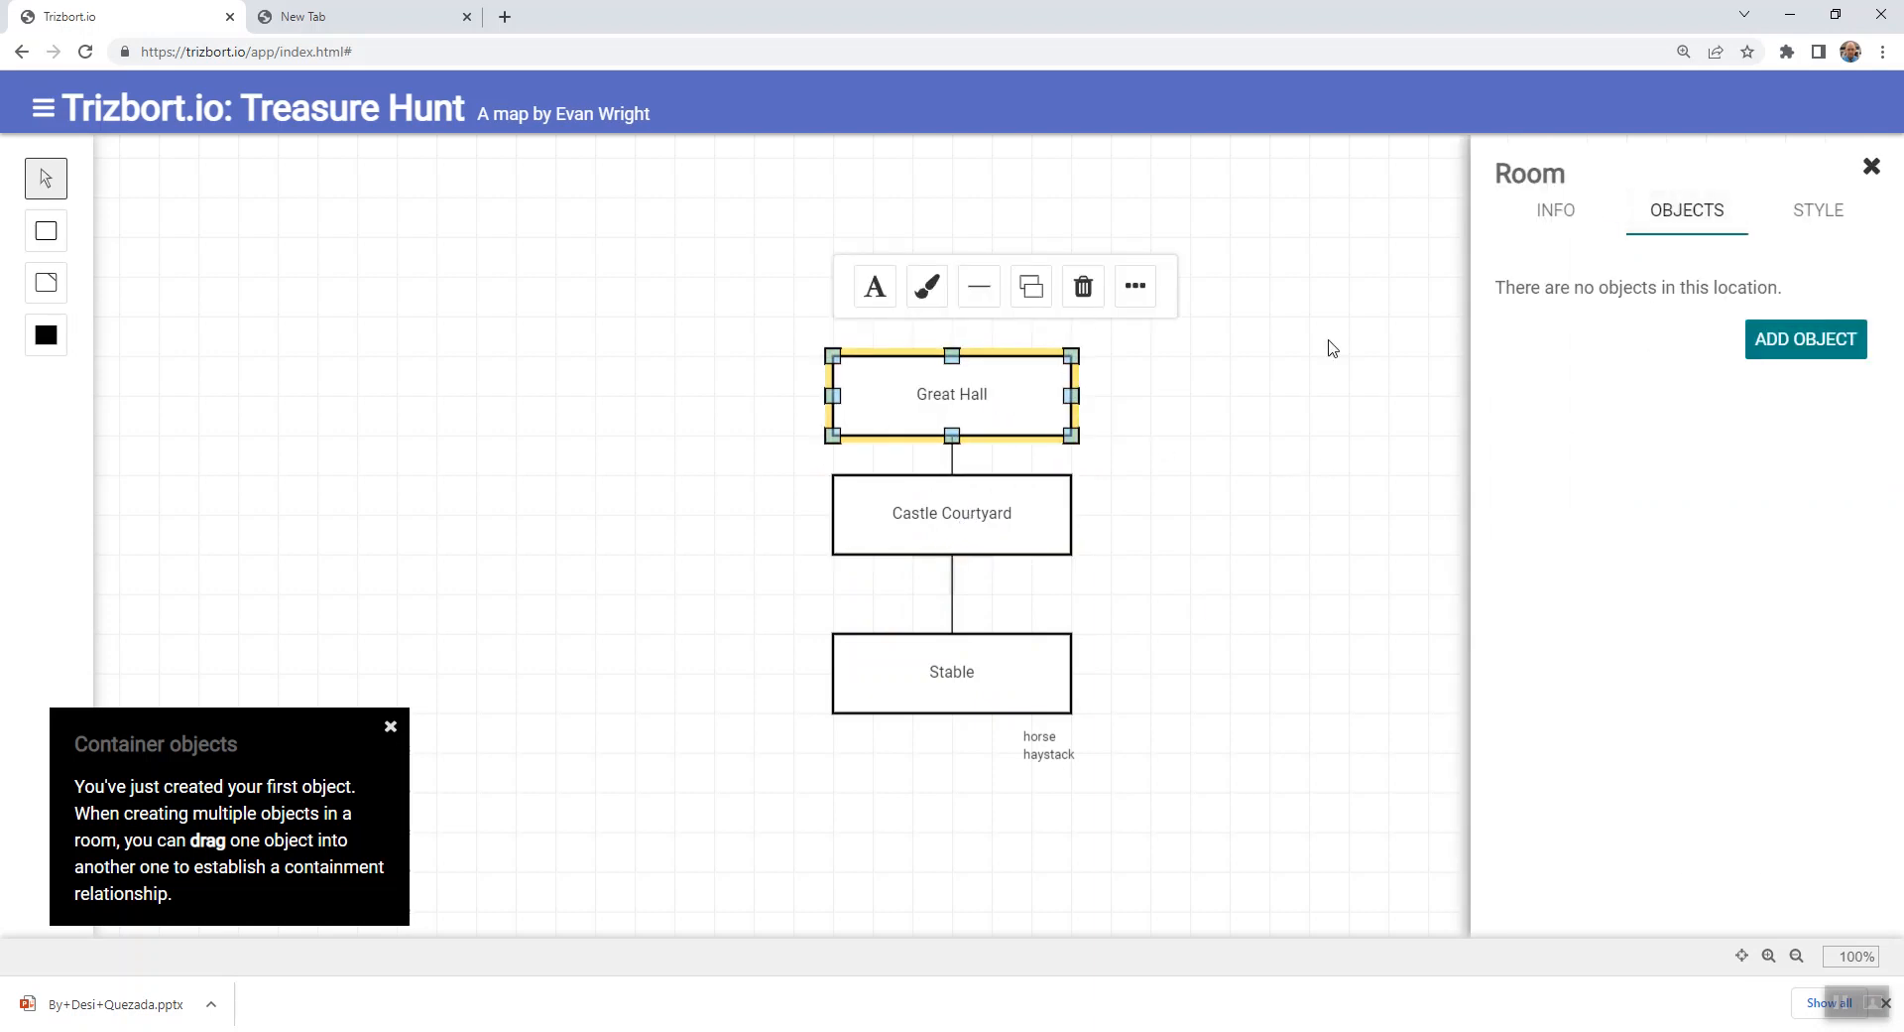
left_click(1805, 338)
left_click_drag(1592, 313, 1479, 310)
type("throne")
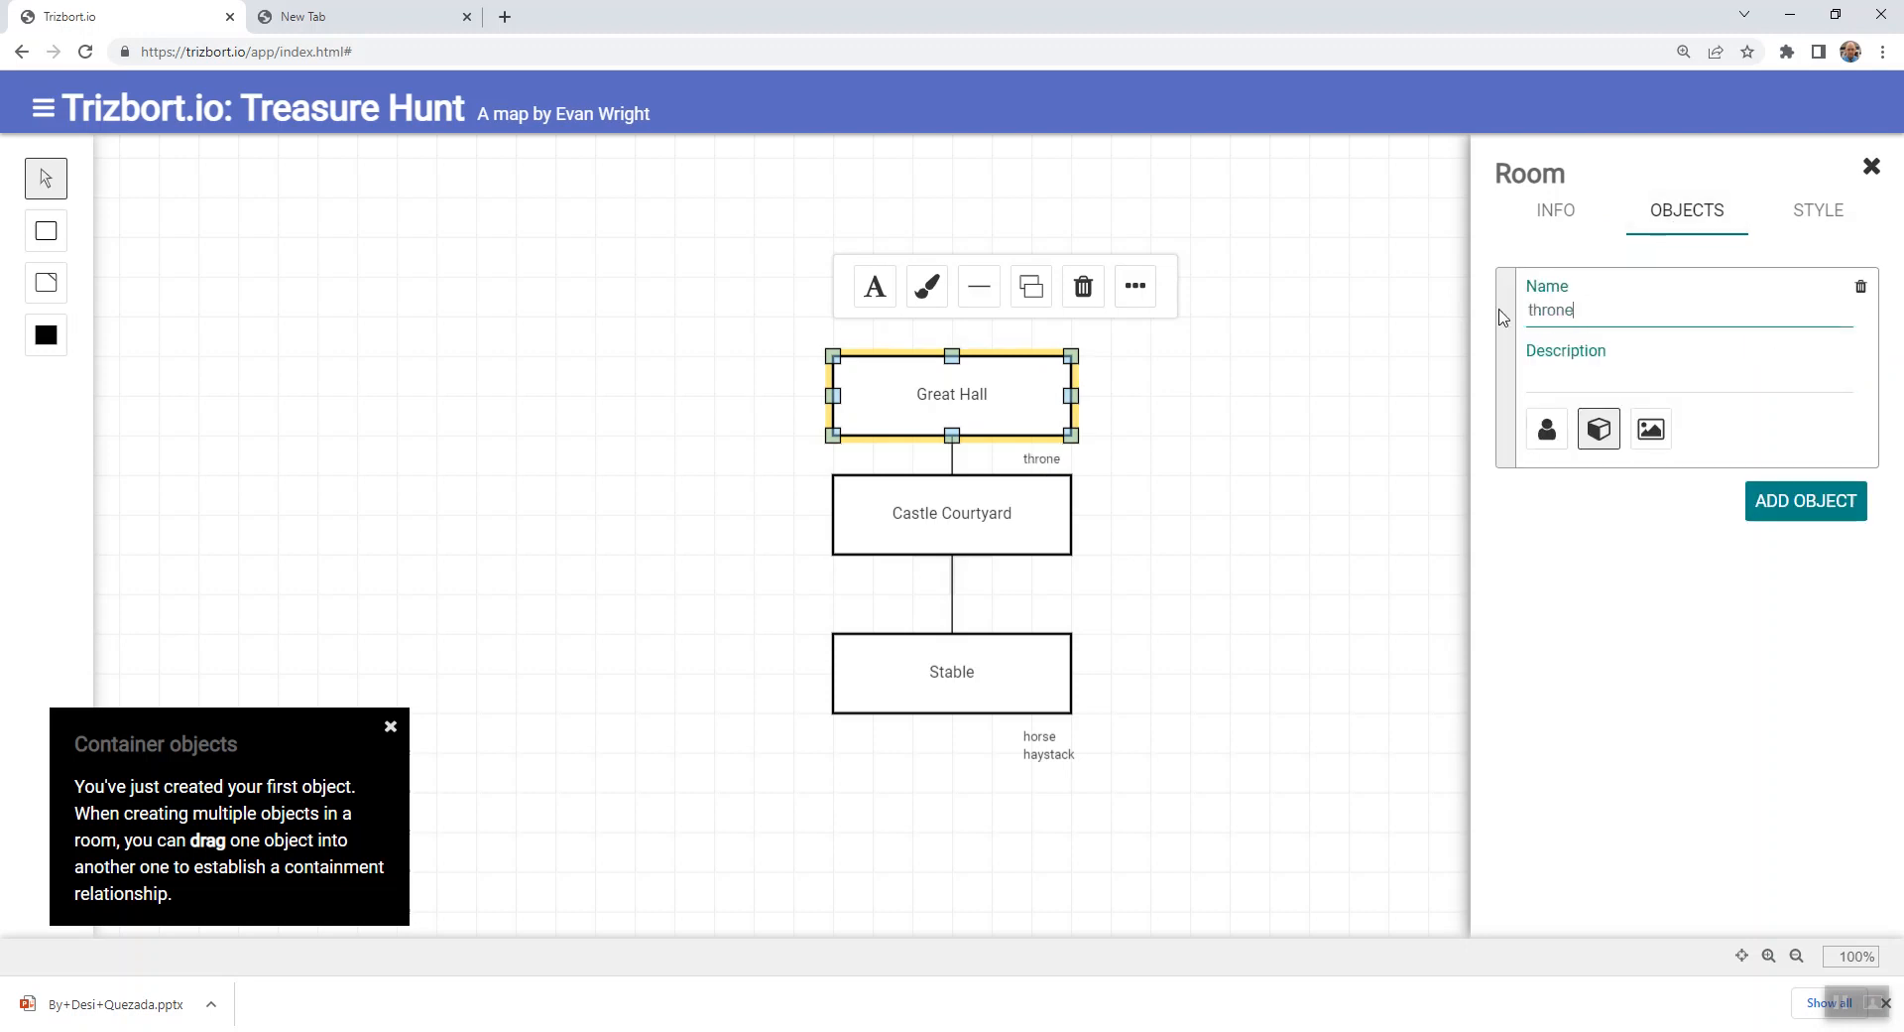
- Begin the throne's description with "The ornate throne is made from fine word and"
left_click(1577, 375)
type("This")
key("BackSpace")
key("BackSpace")
key("BackSpace")
type("e")
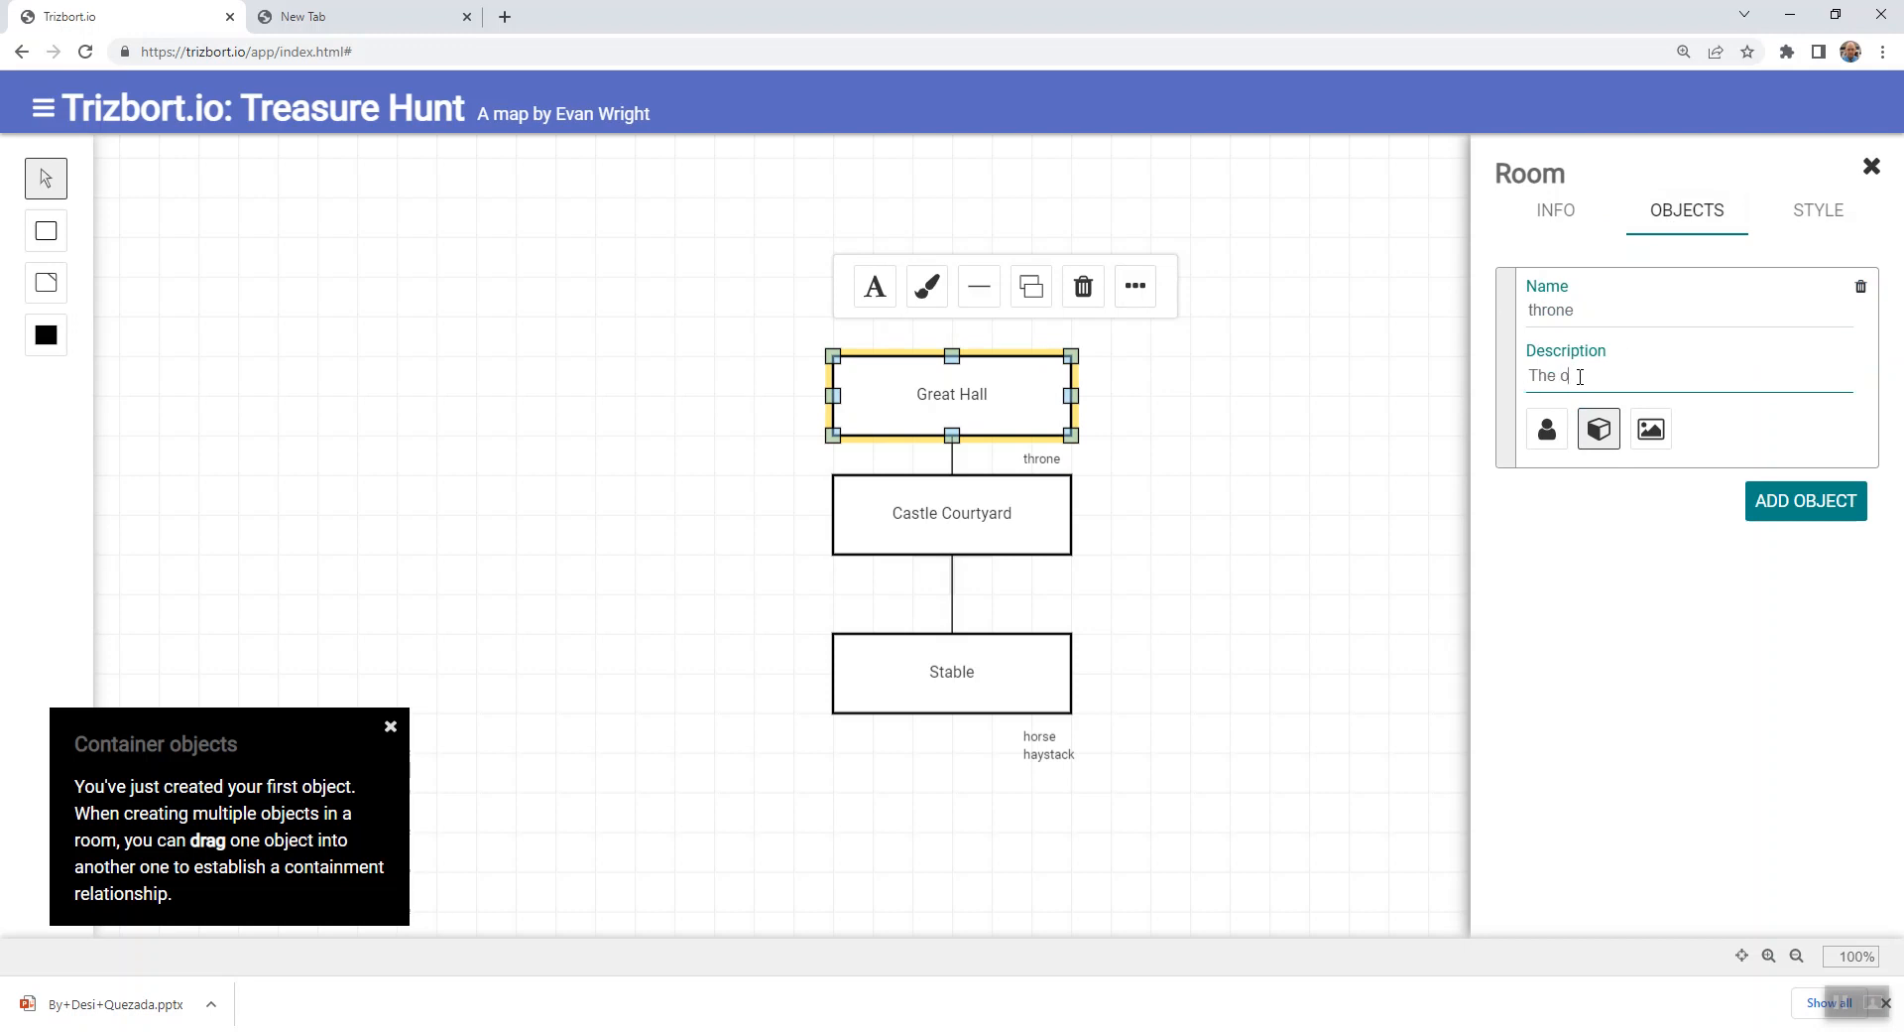
type(" ornate thrown")
type("m ")
type("fine woo")
type("d an")
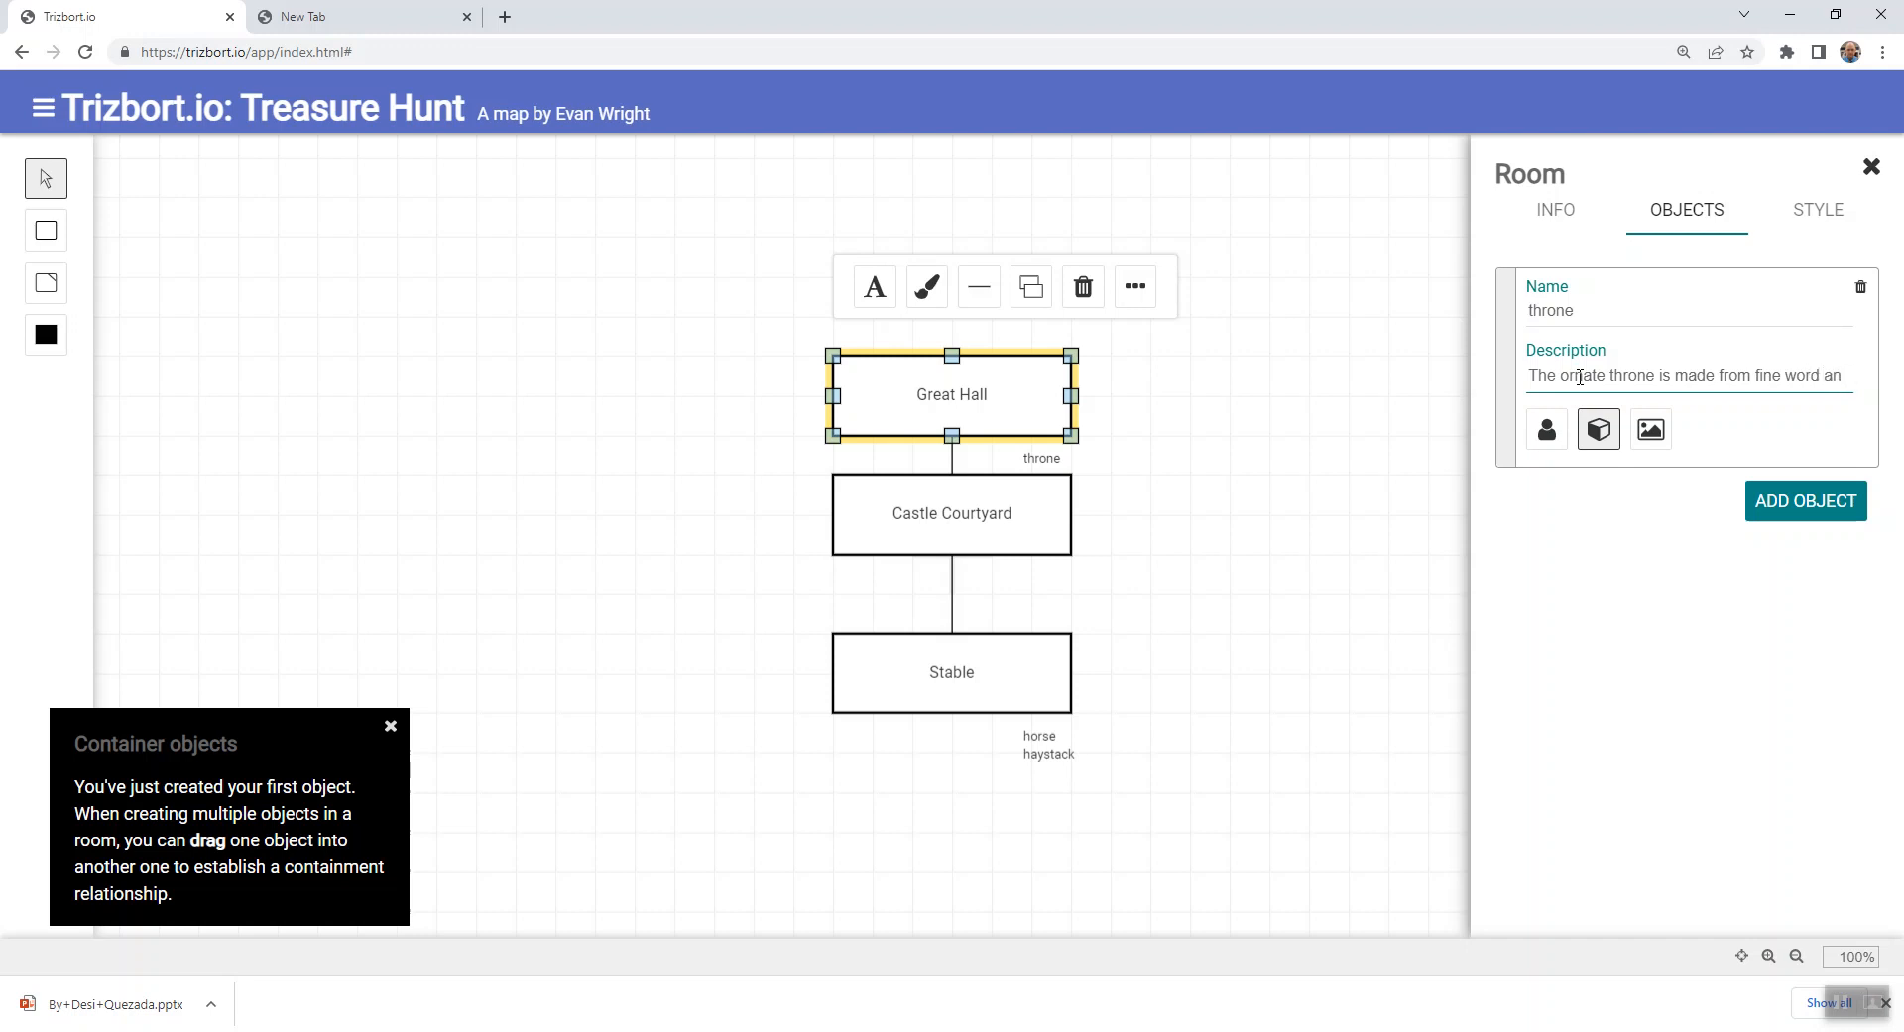
type(" dencru")
- Finish the throne's description with "decorated with gold leaf."
key("BackSpace")
key("BackSpace")
key("BackSpace")
key("BackSpace")
key("BackSpace")
type("decorated with gold leaf.")
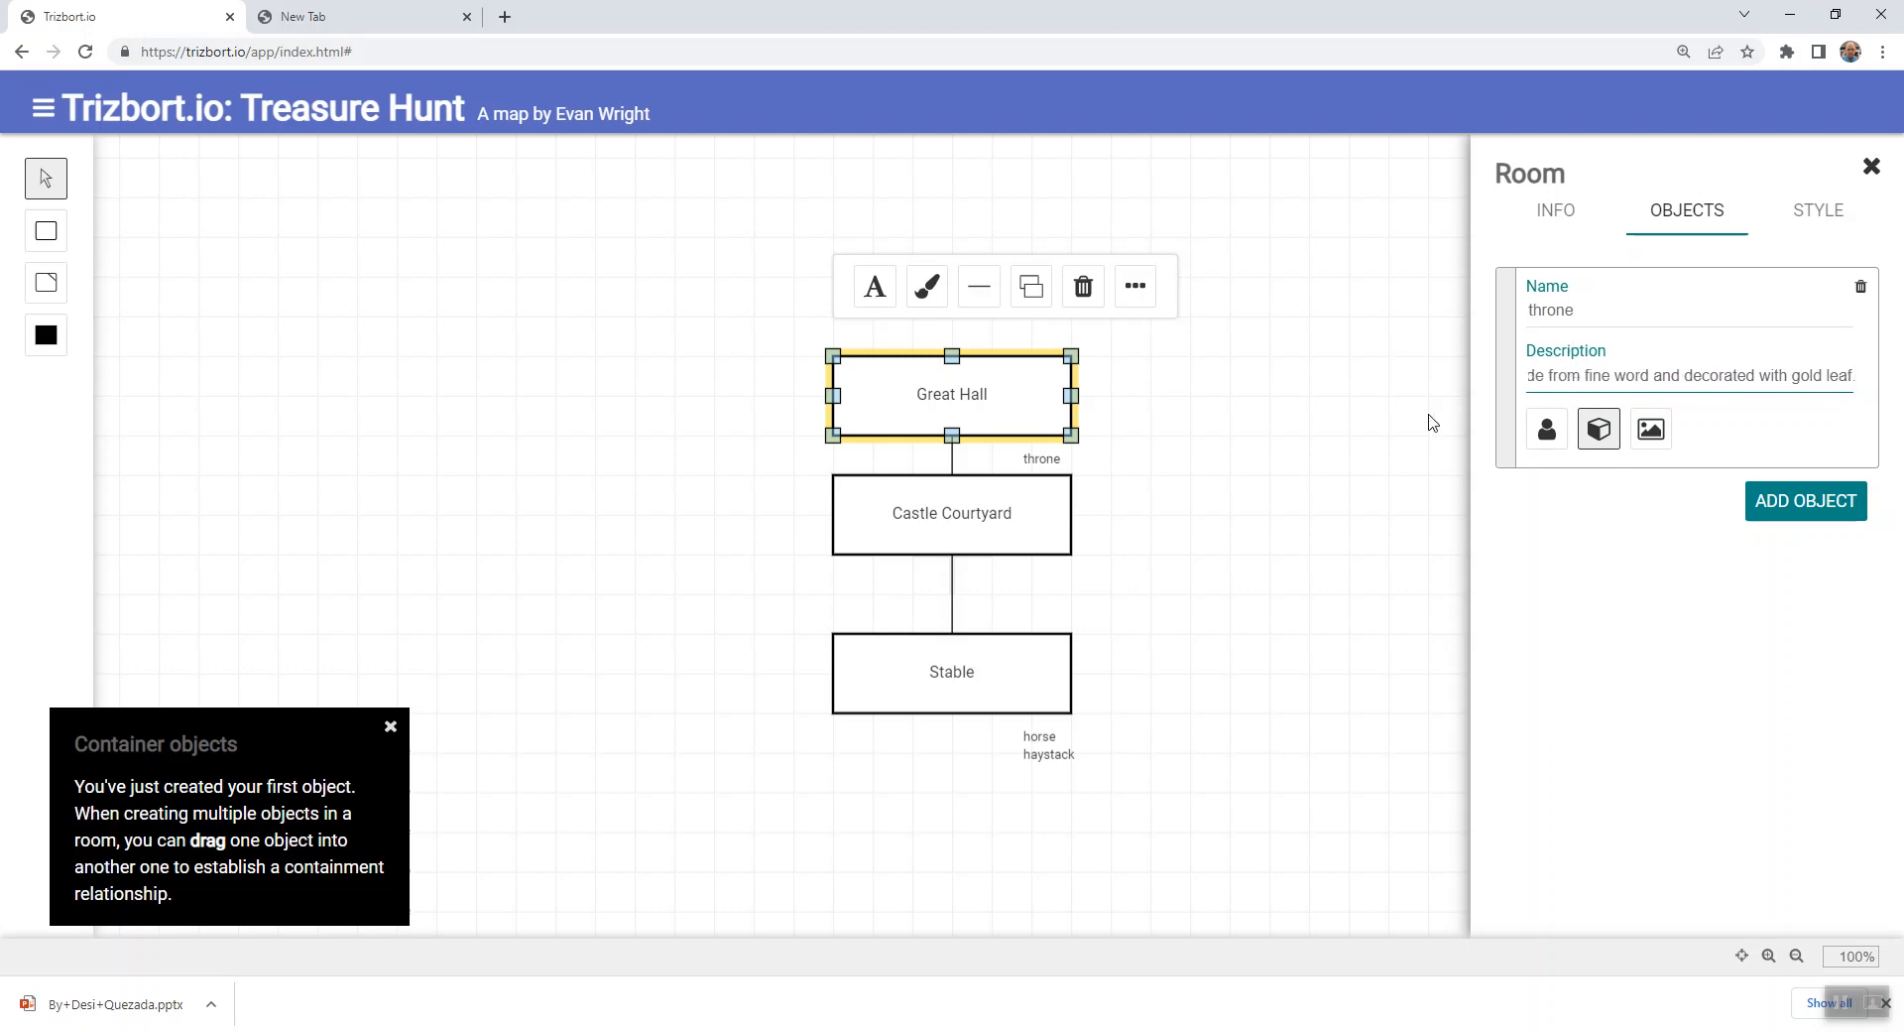
- Close Great Hall's details and move Castle Courtyard back down toward Stable
left_click(1398, 425)
left_click_drag(990, 527, 995, 558)
- Add a second object named "king" to Great Hall
left_click(1004, 394)
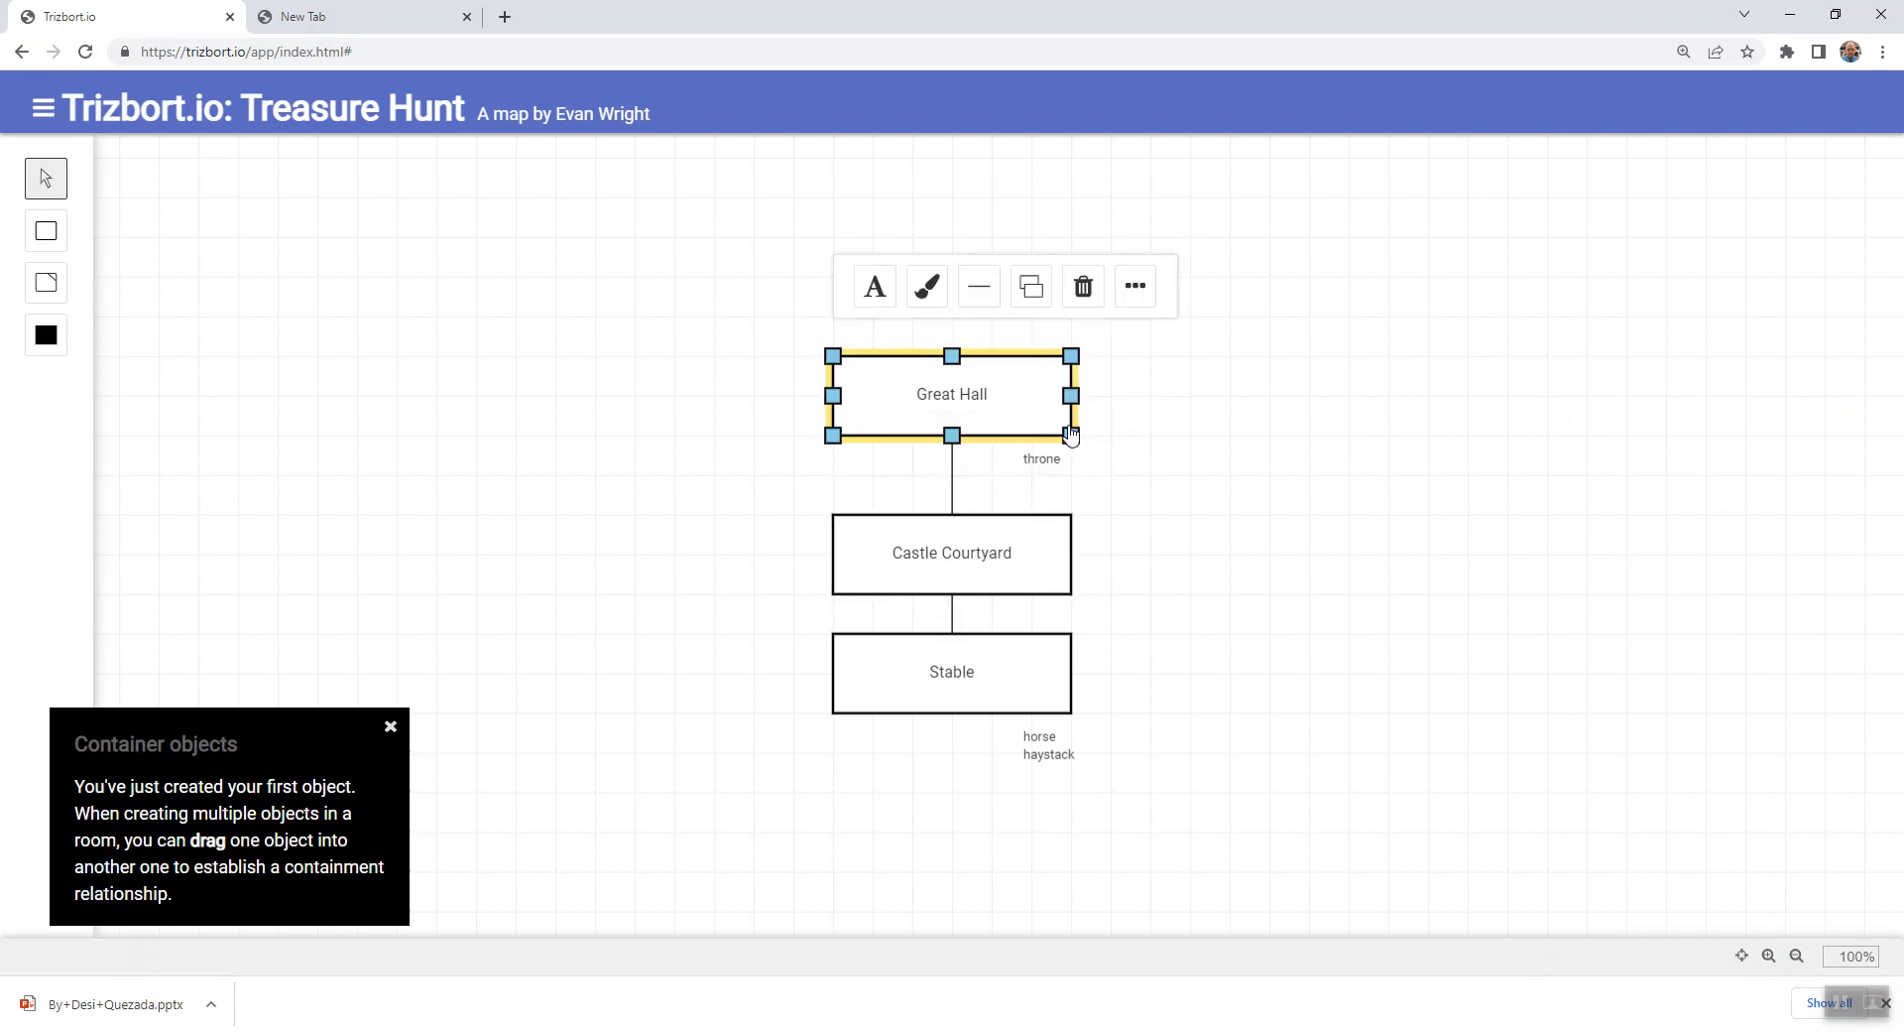
double_click(1010, 415)
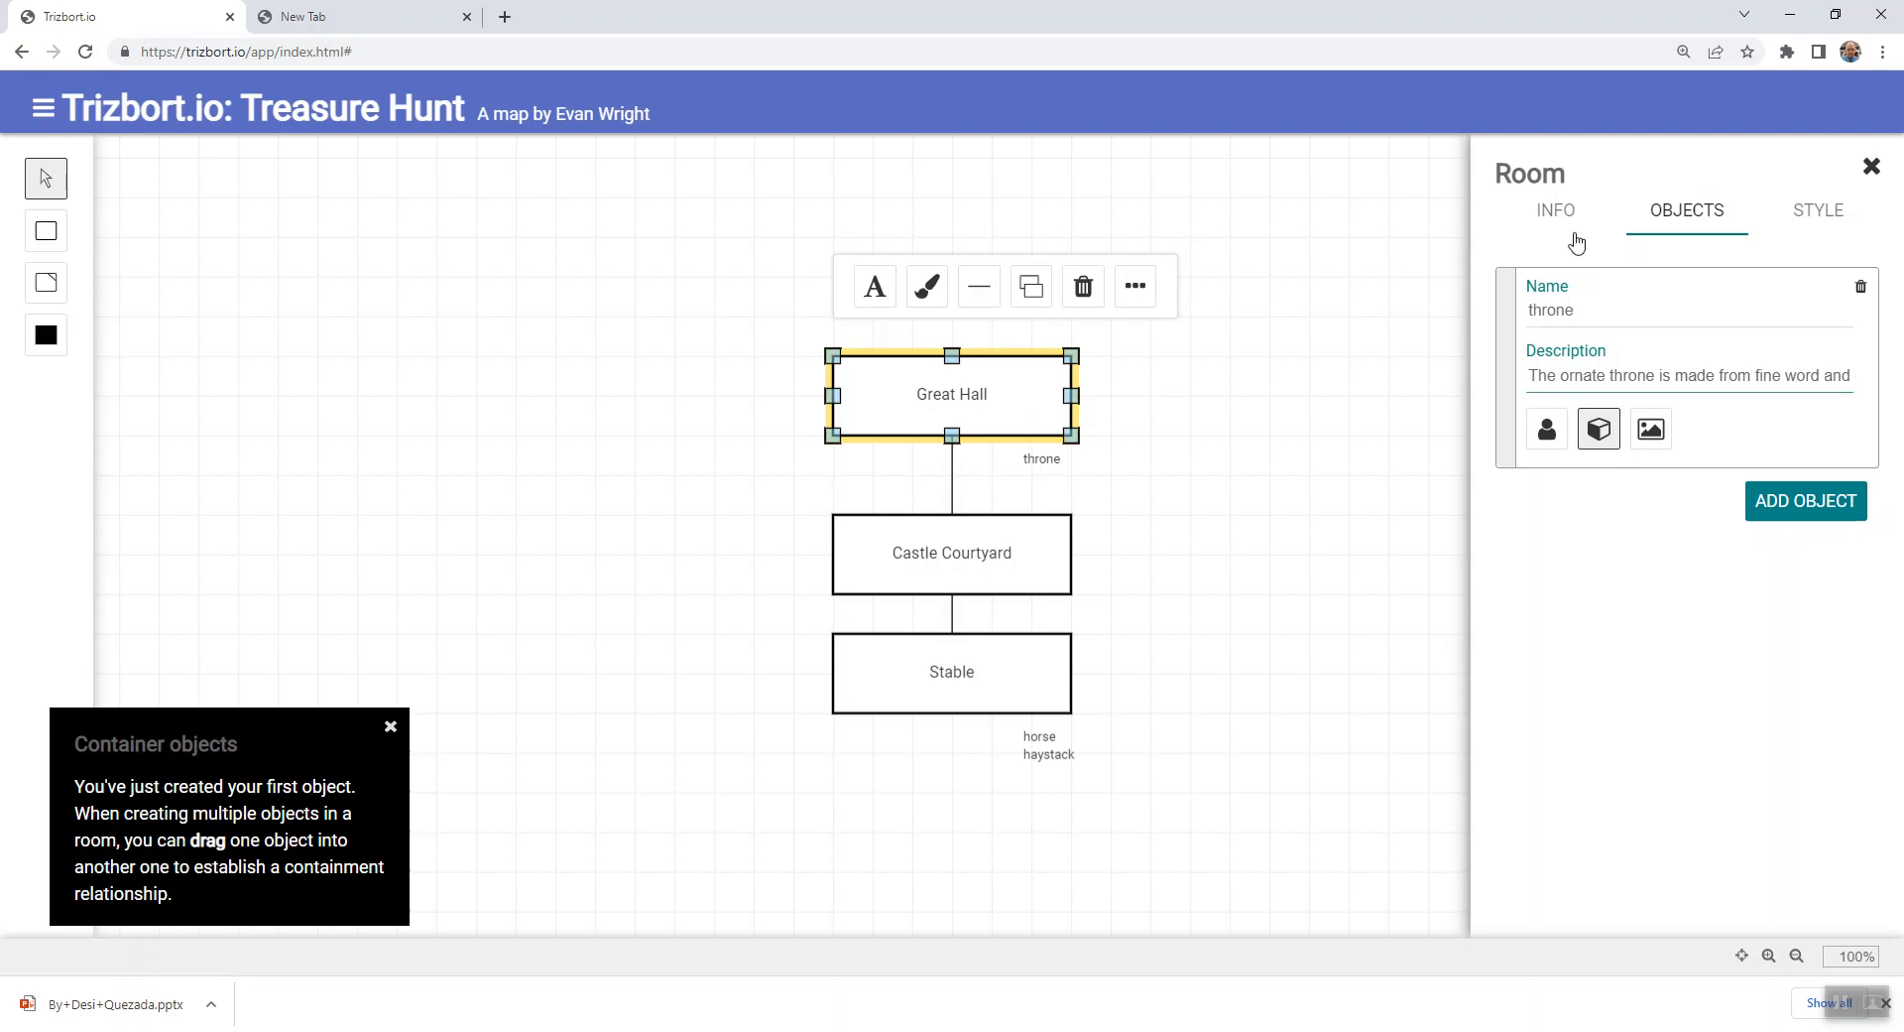
left_click(1800, 508)
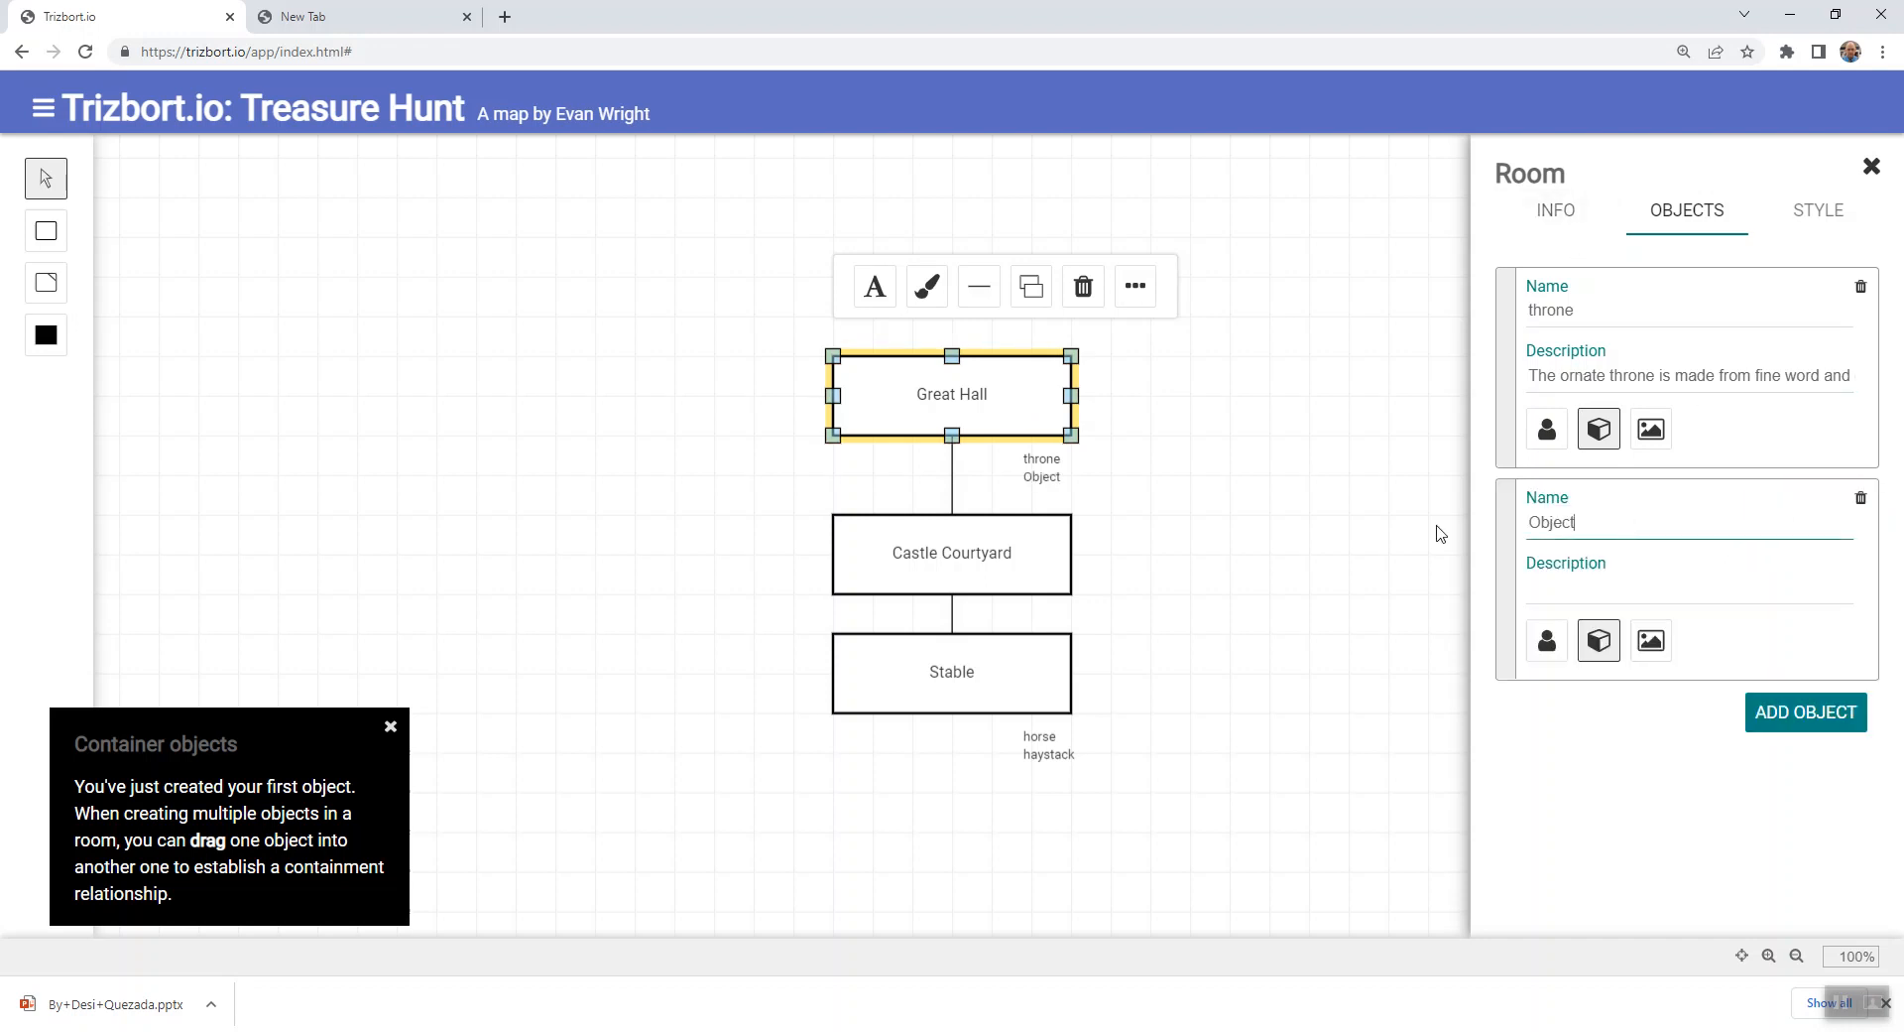
left_click_drag(1588, 524, 1509, 527)
type("king")
- Describe the king as "The king looks regal in his fine robes." and close Great Hall's details
left_click(1678, 584)
type("The king")
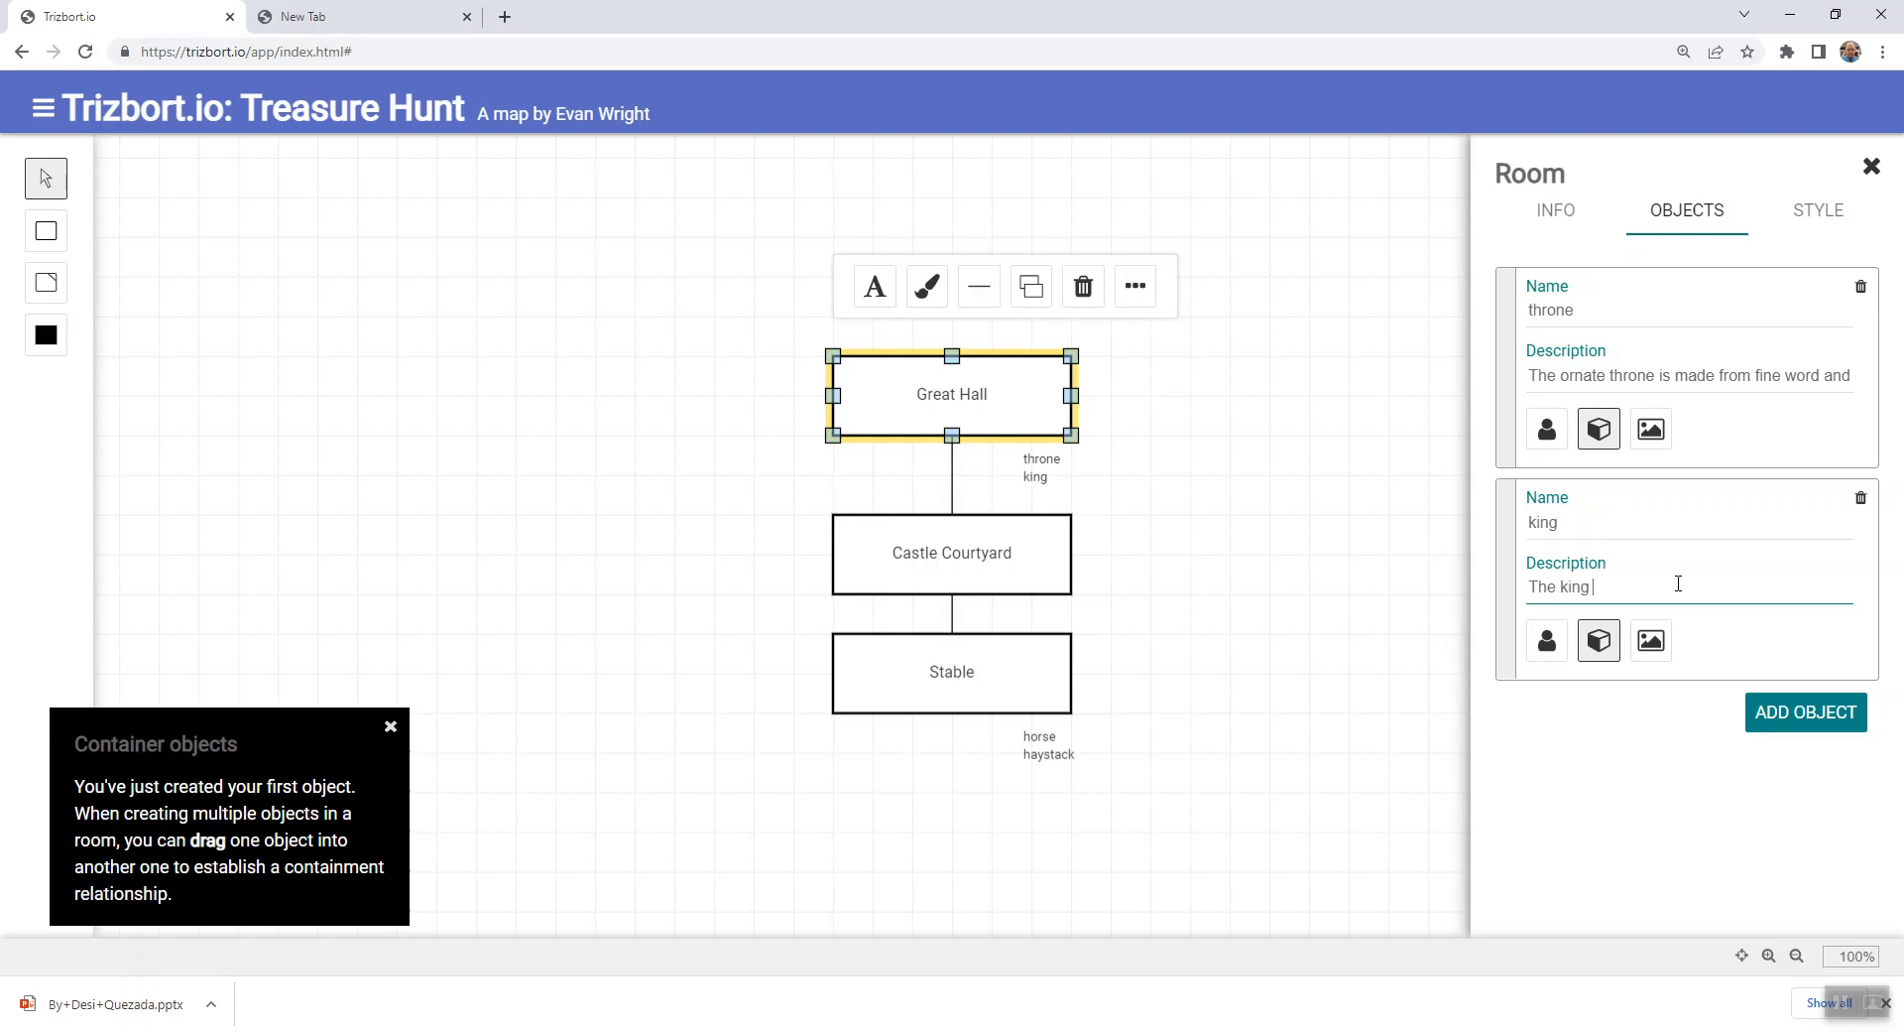
type(" looks regal in his fine robe.")
left_click(1671, 783)
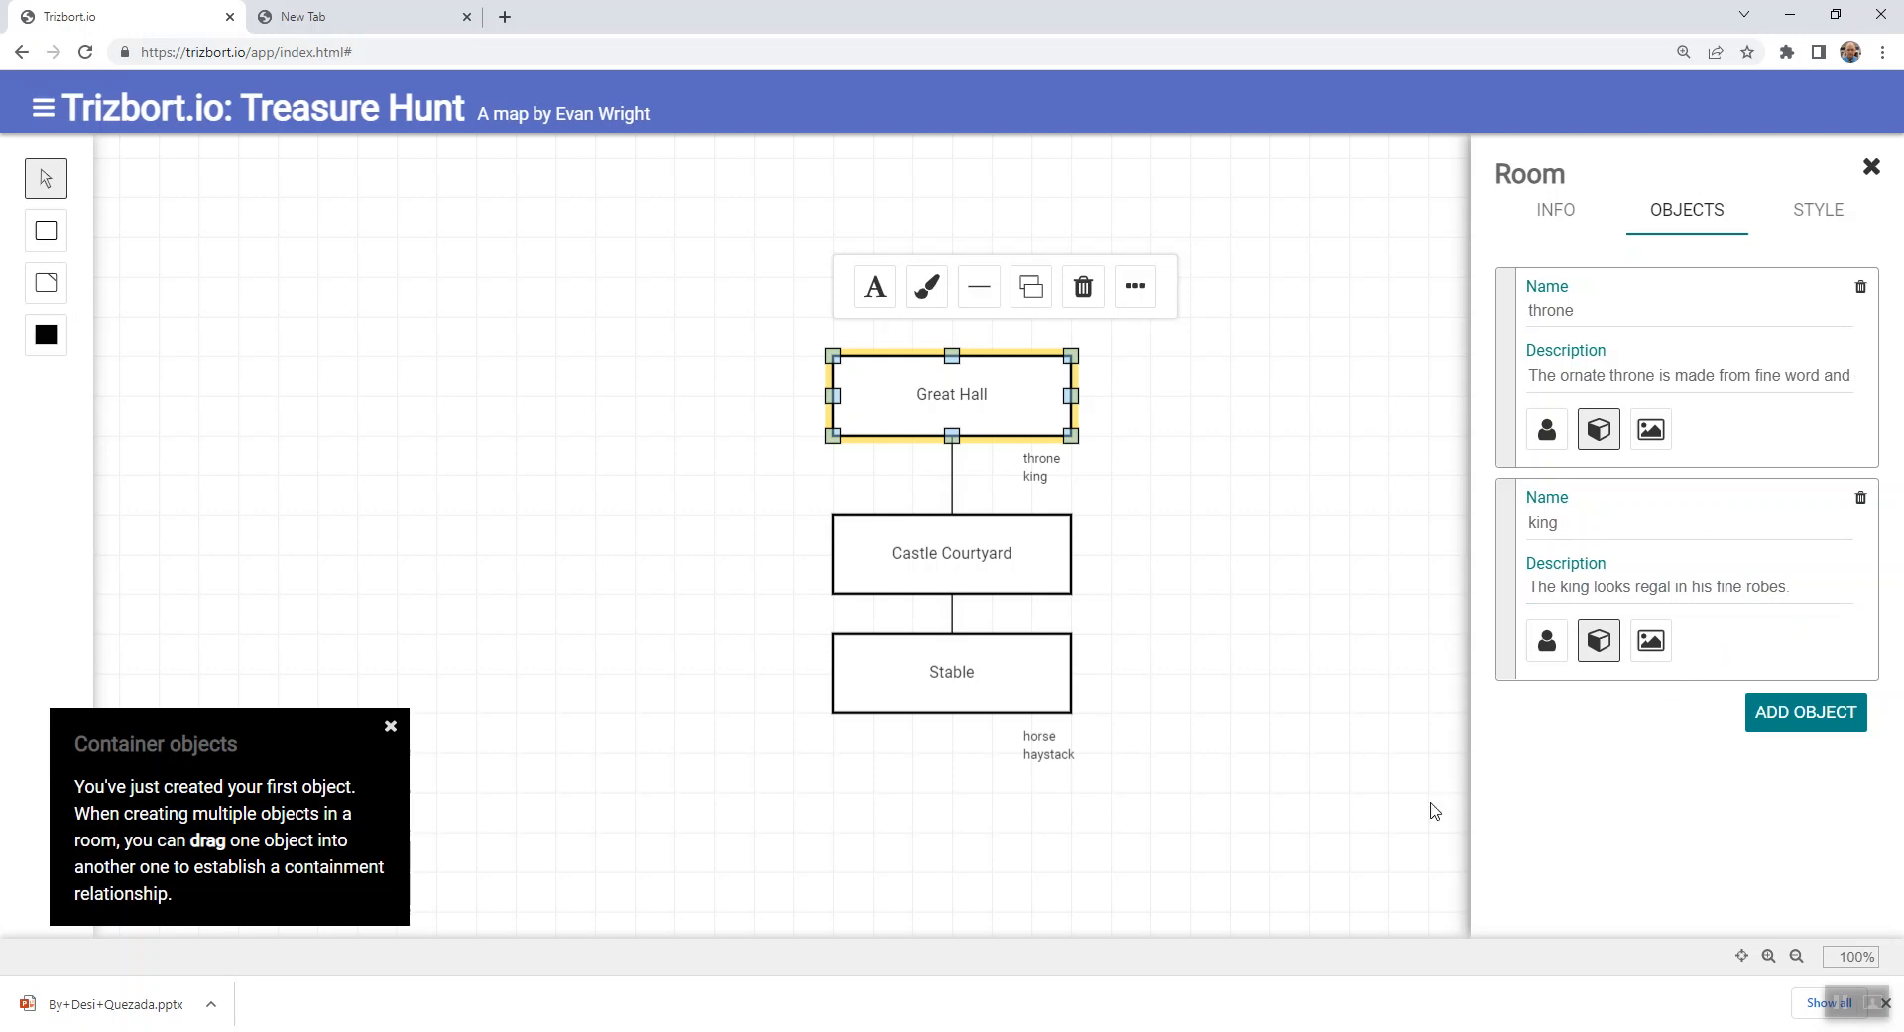
left_click(1163, 583)
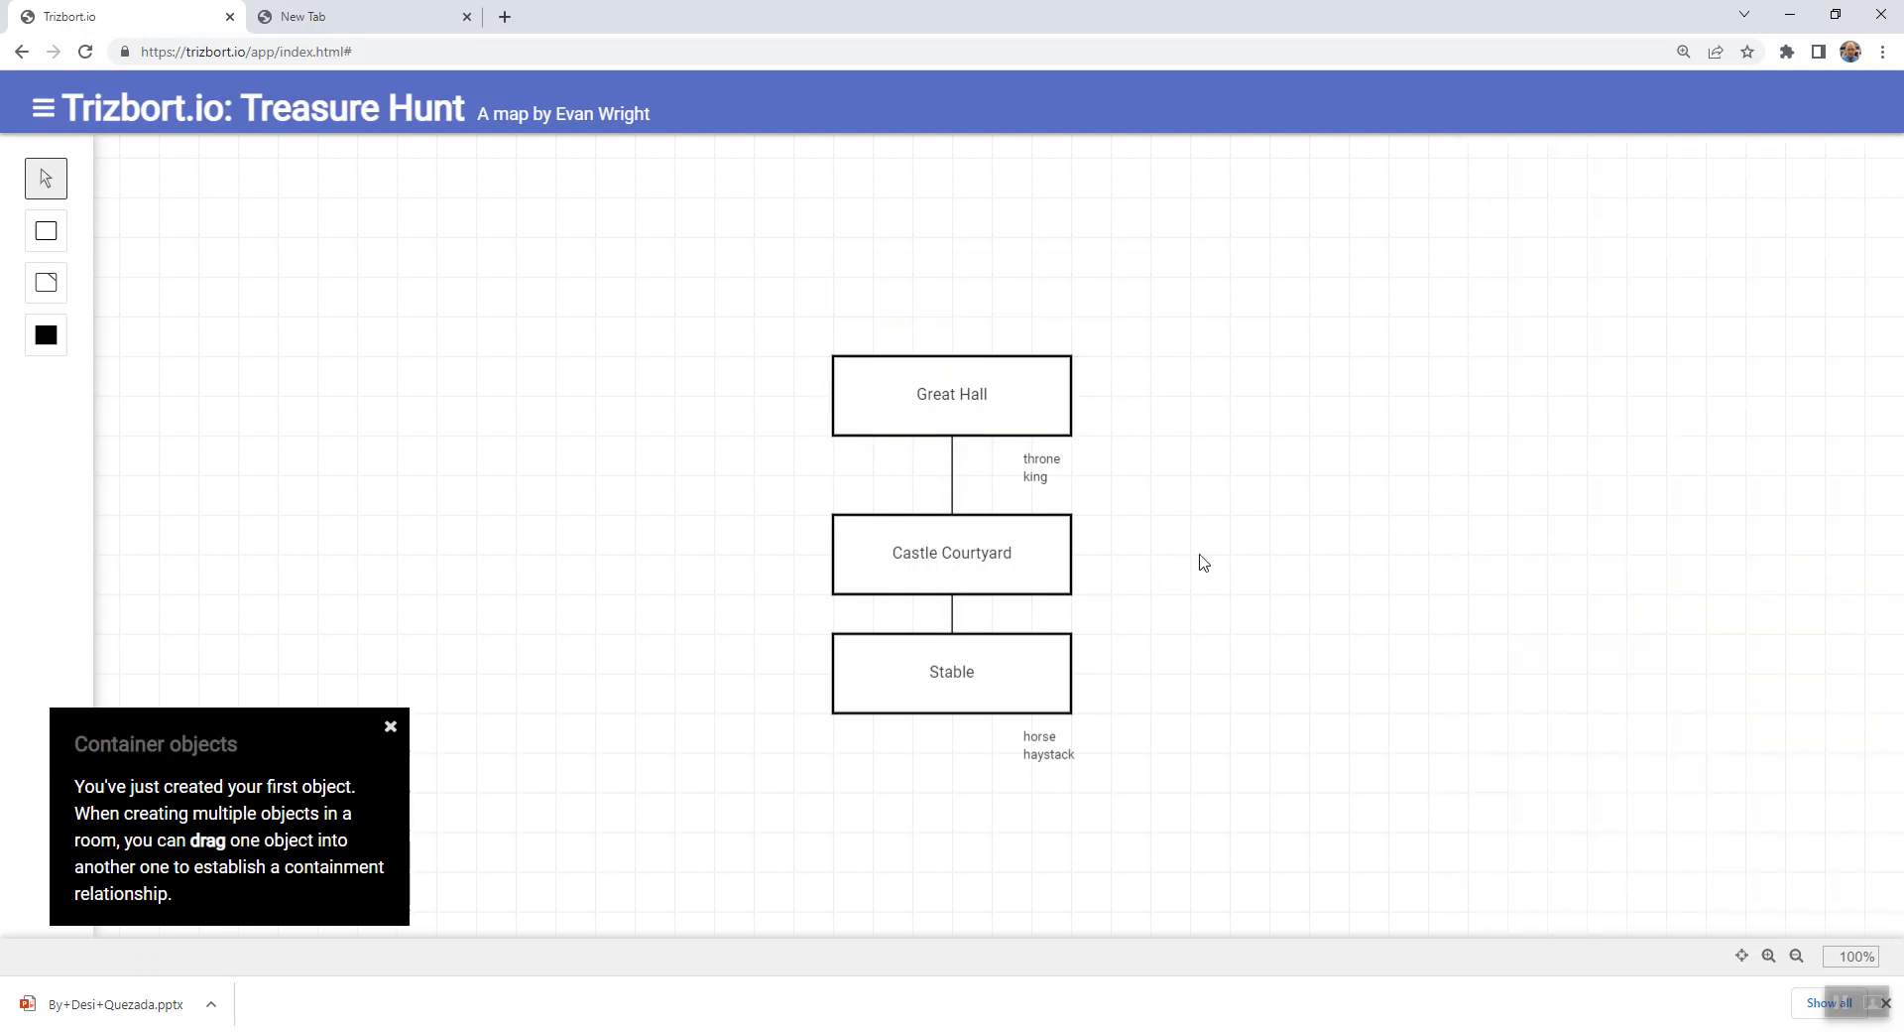
- Begin Great Hall's room description with "This is the great hall. To the south is a courtyard."
left_click(1013, 396)
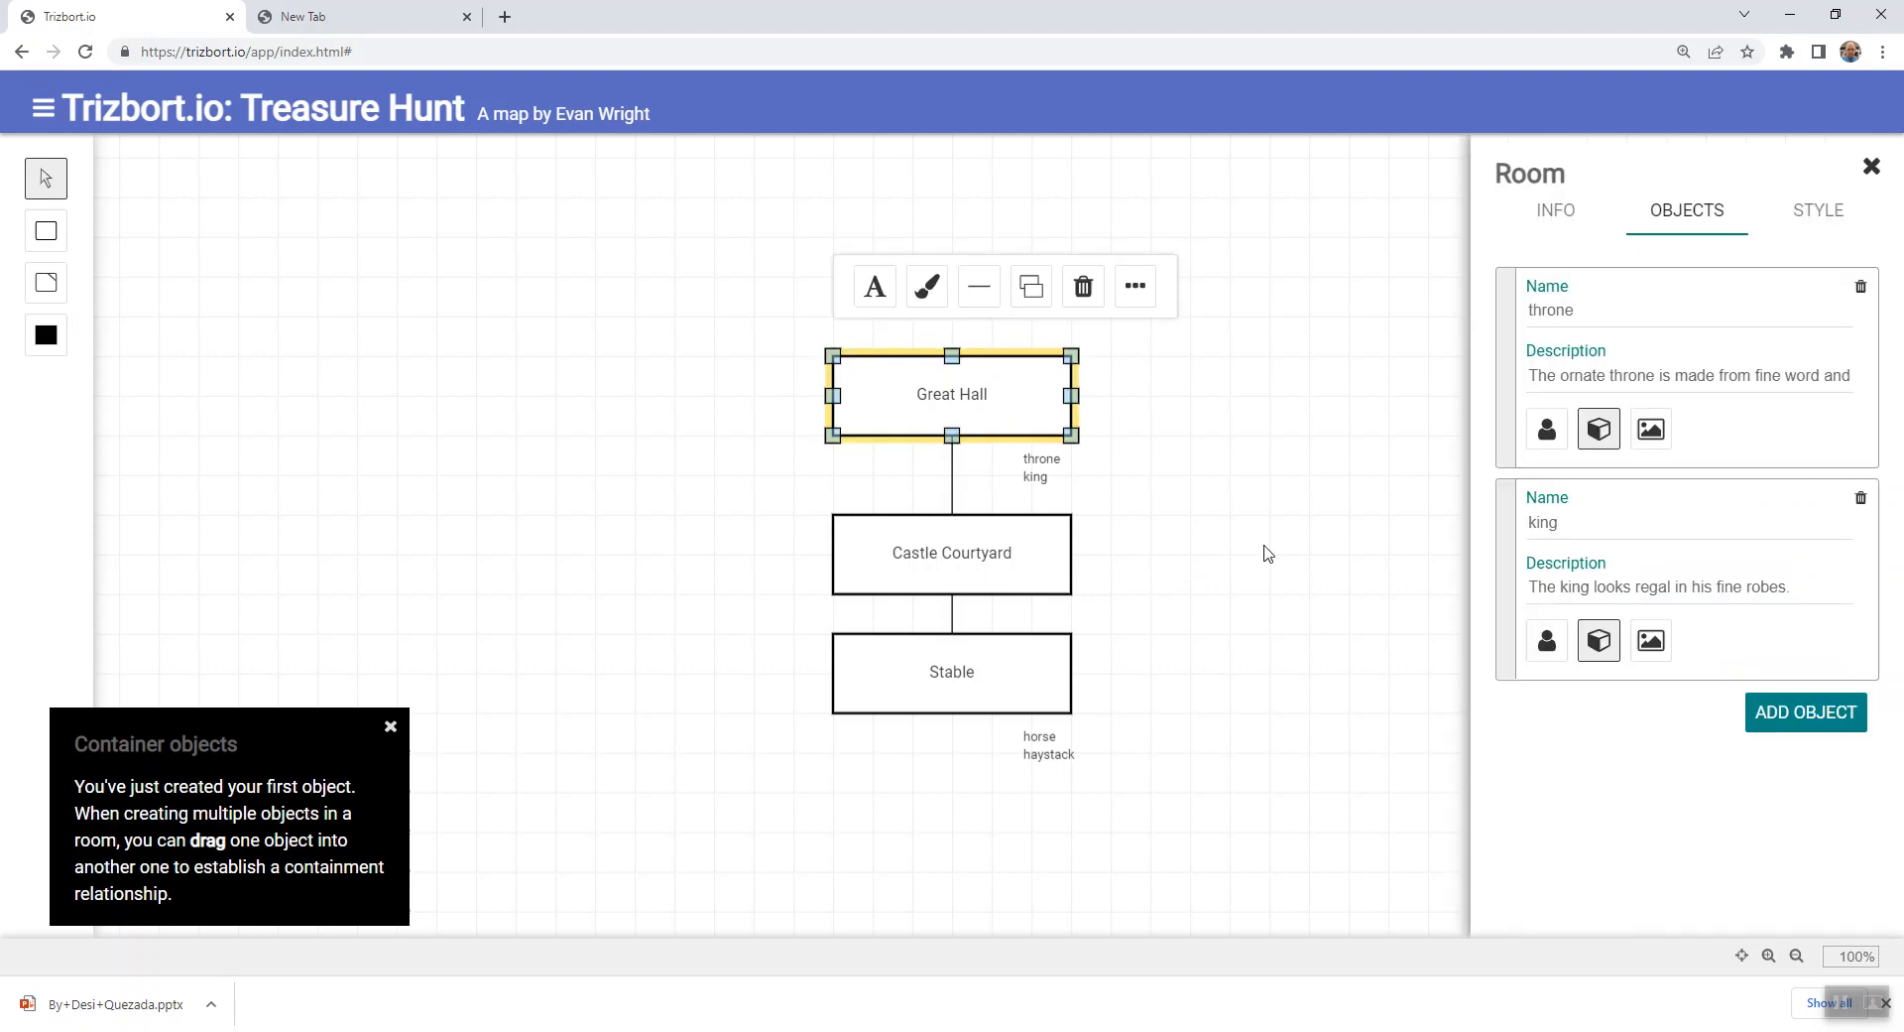
left_click(1547, 235)
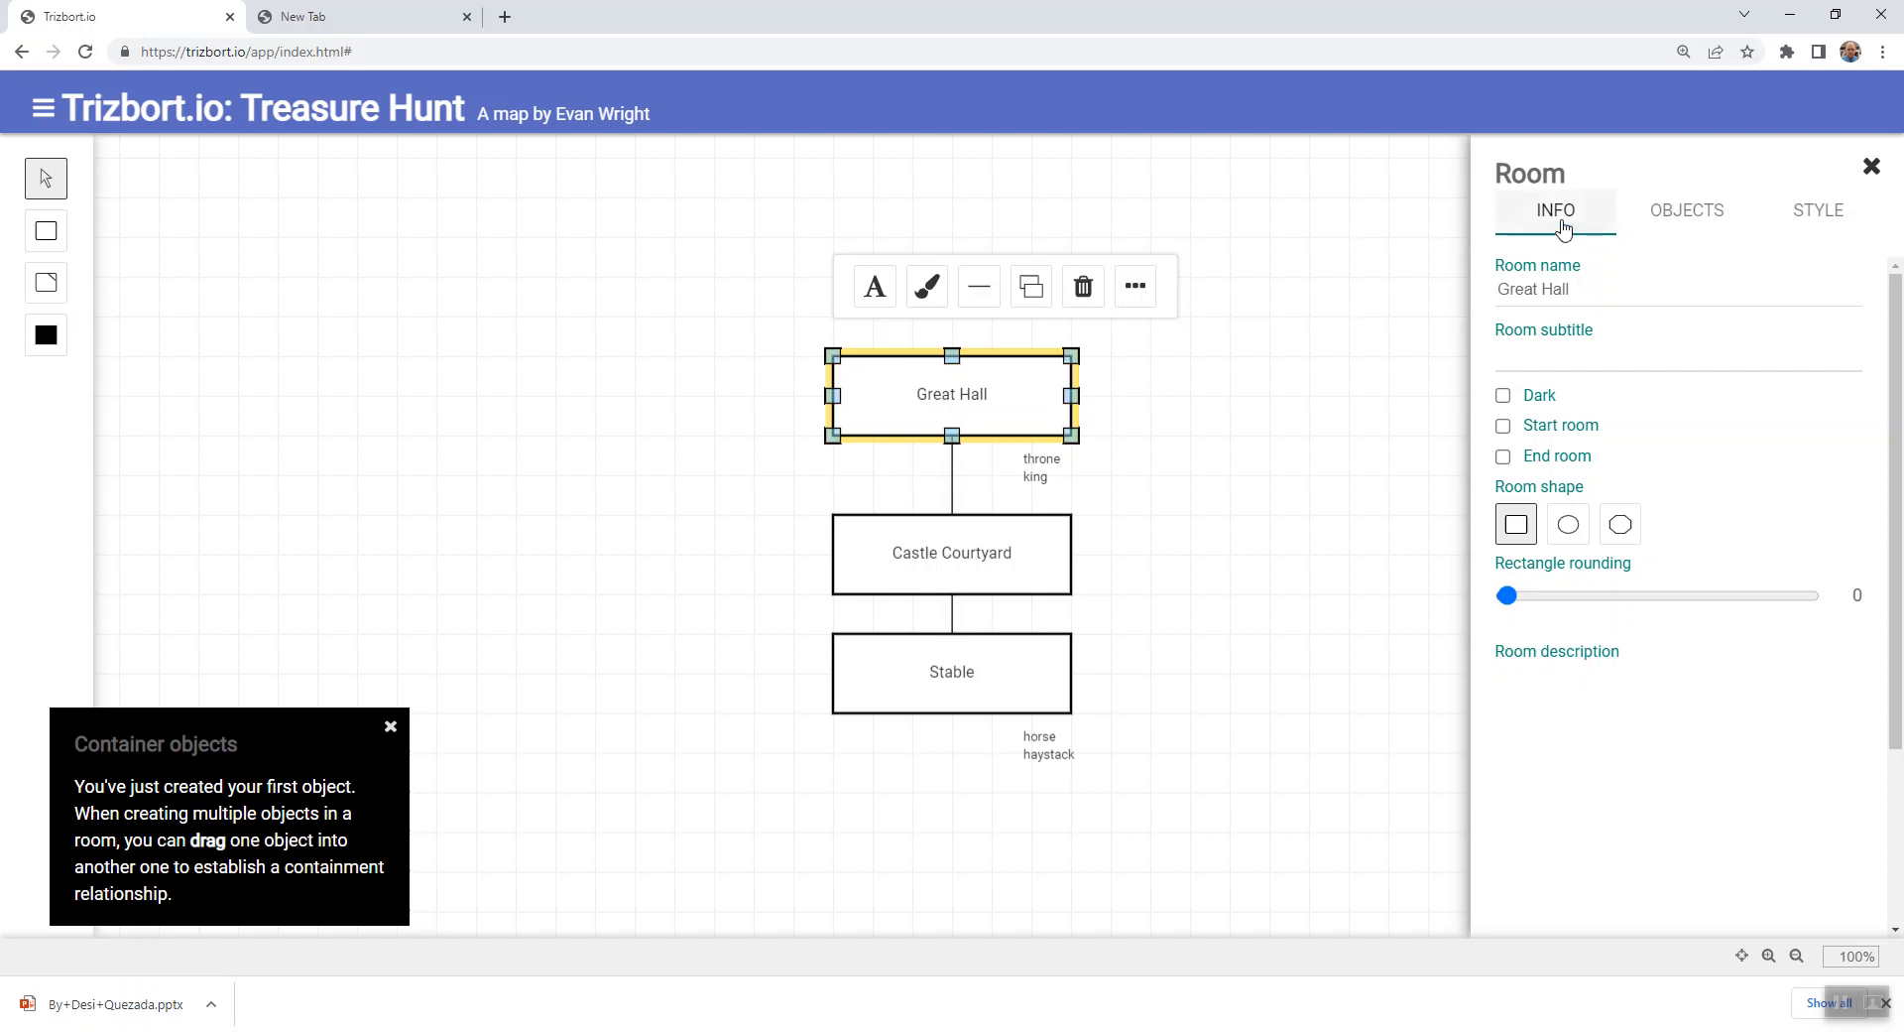
left_click(1571, 662)
type("This is the grea")
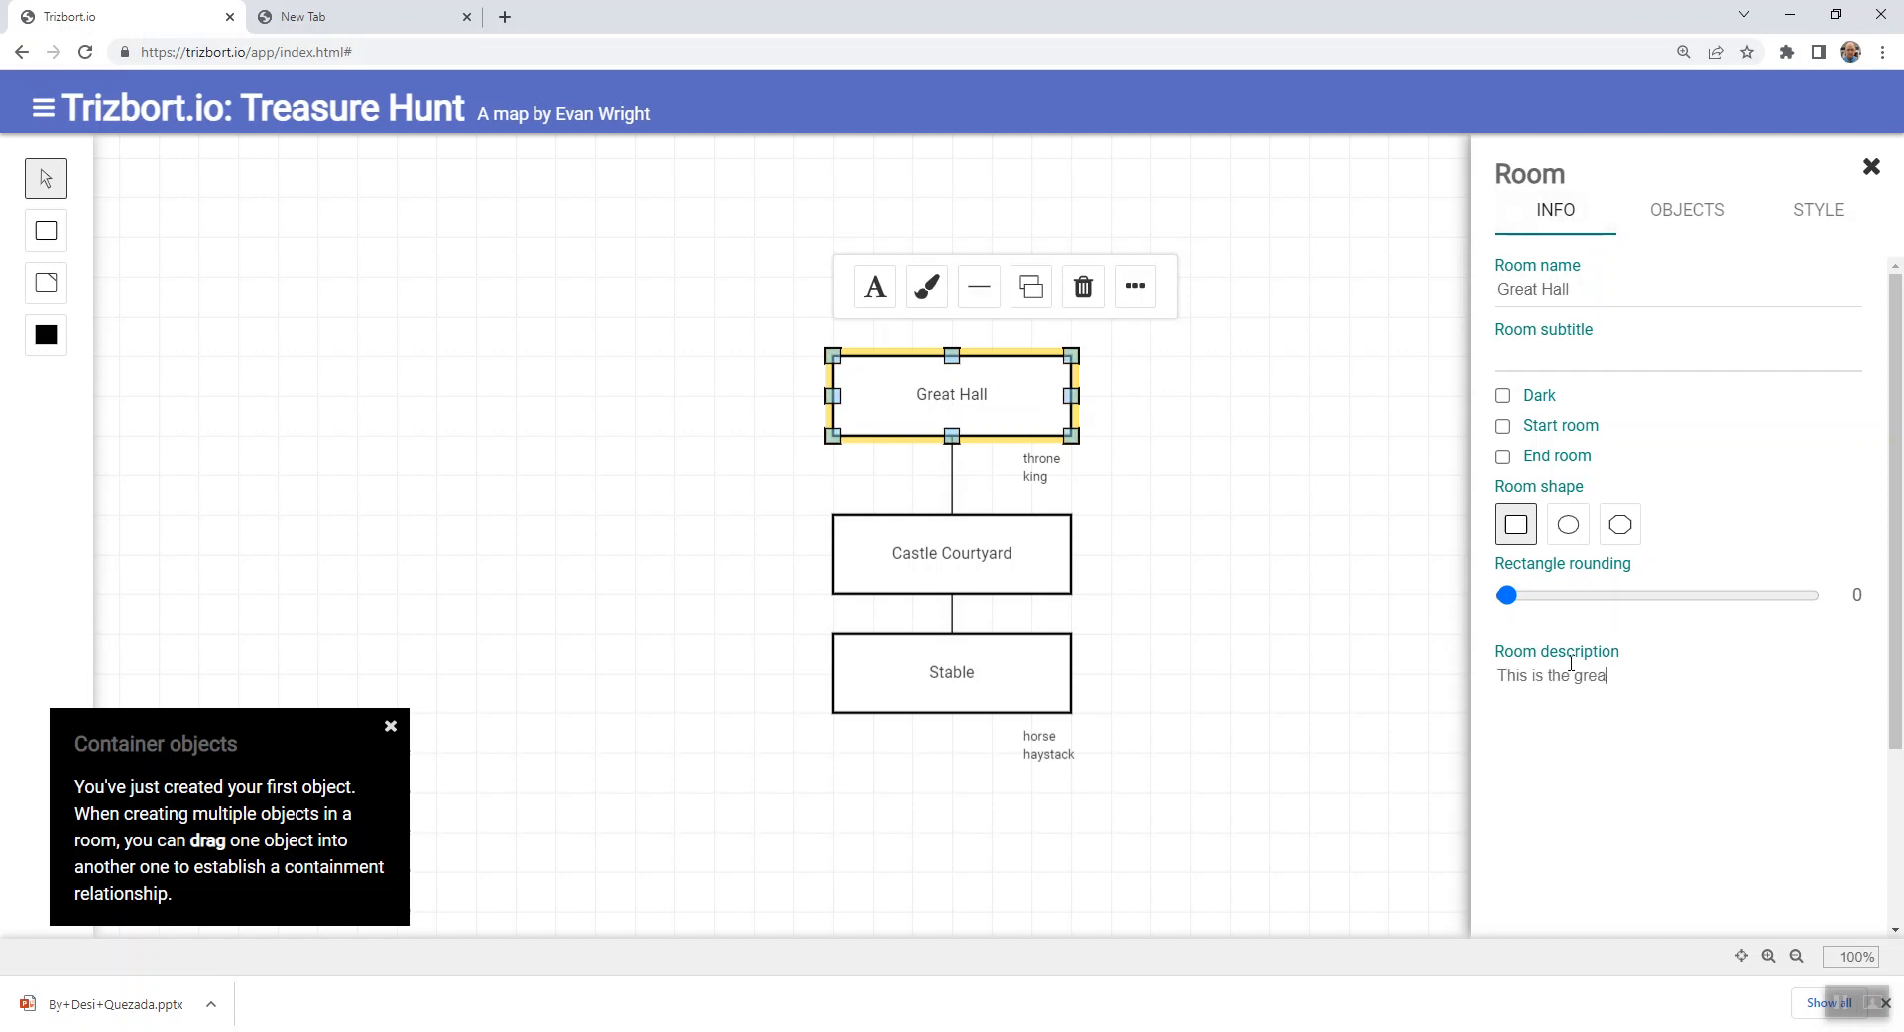
type("t hall")
type(". To the sou")
type("th is the cast")
key("BackSpace")
key("BackSpace")
key("BackSpace")
type("a cour")
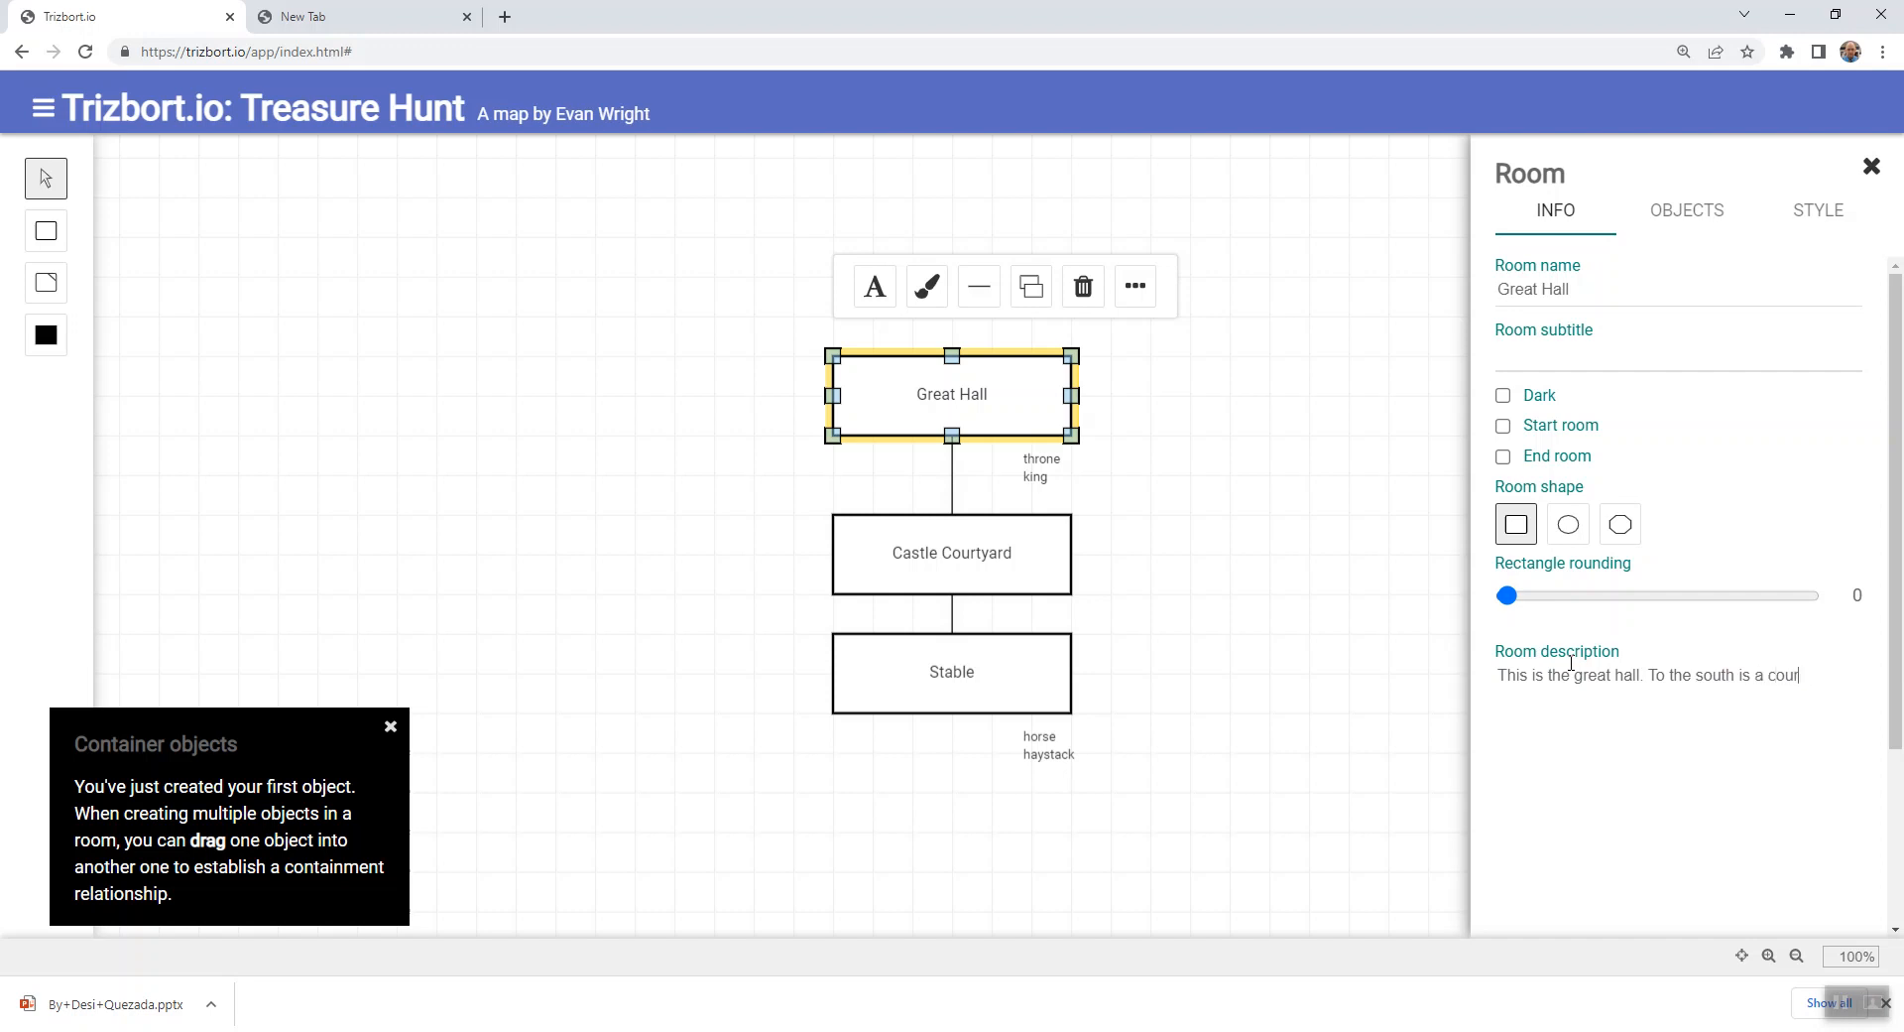
type("tyard. To tthe")
- Append "To the east is a spiral staircase." to Great Hall's description and close the room's details
key("BackSpace")
type("he ea")
type("st is a ")
type("star")
type("ral stairca")
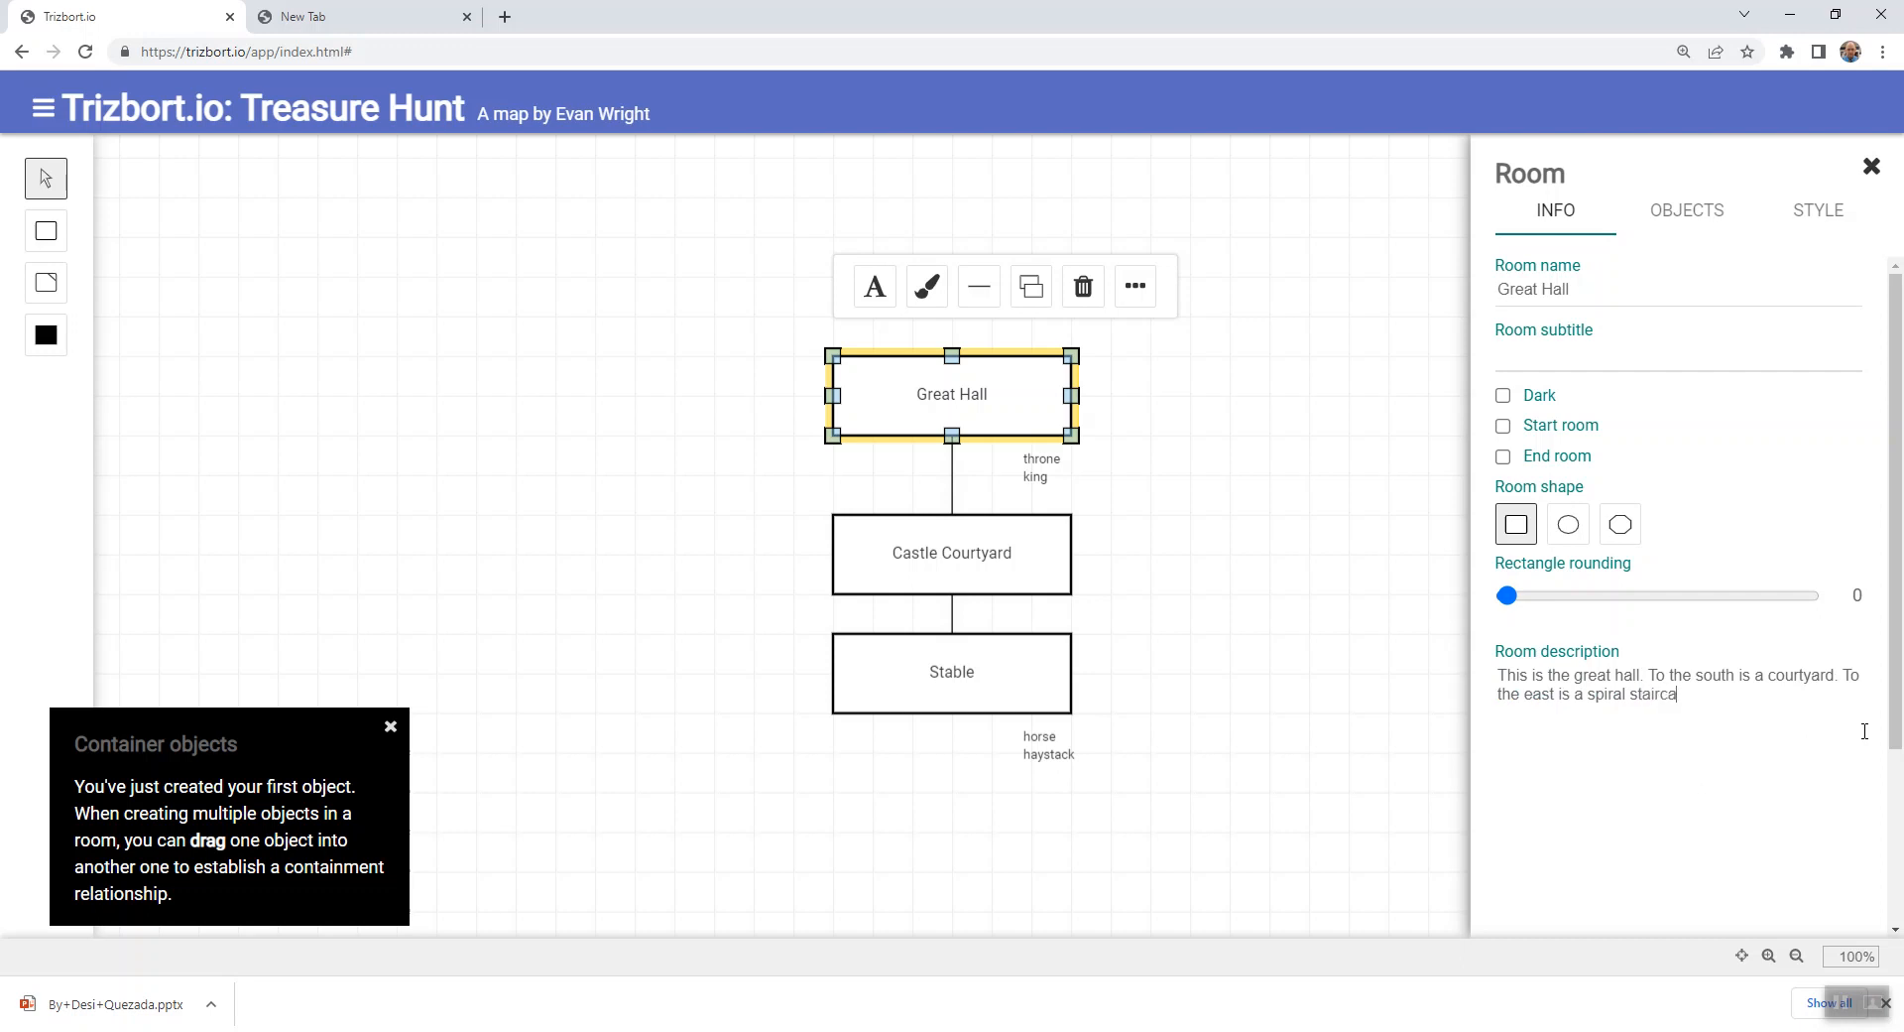
type("e.")
left_click(1291, 617)
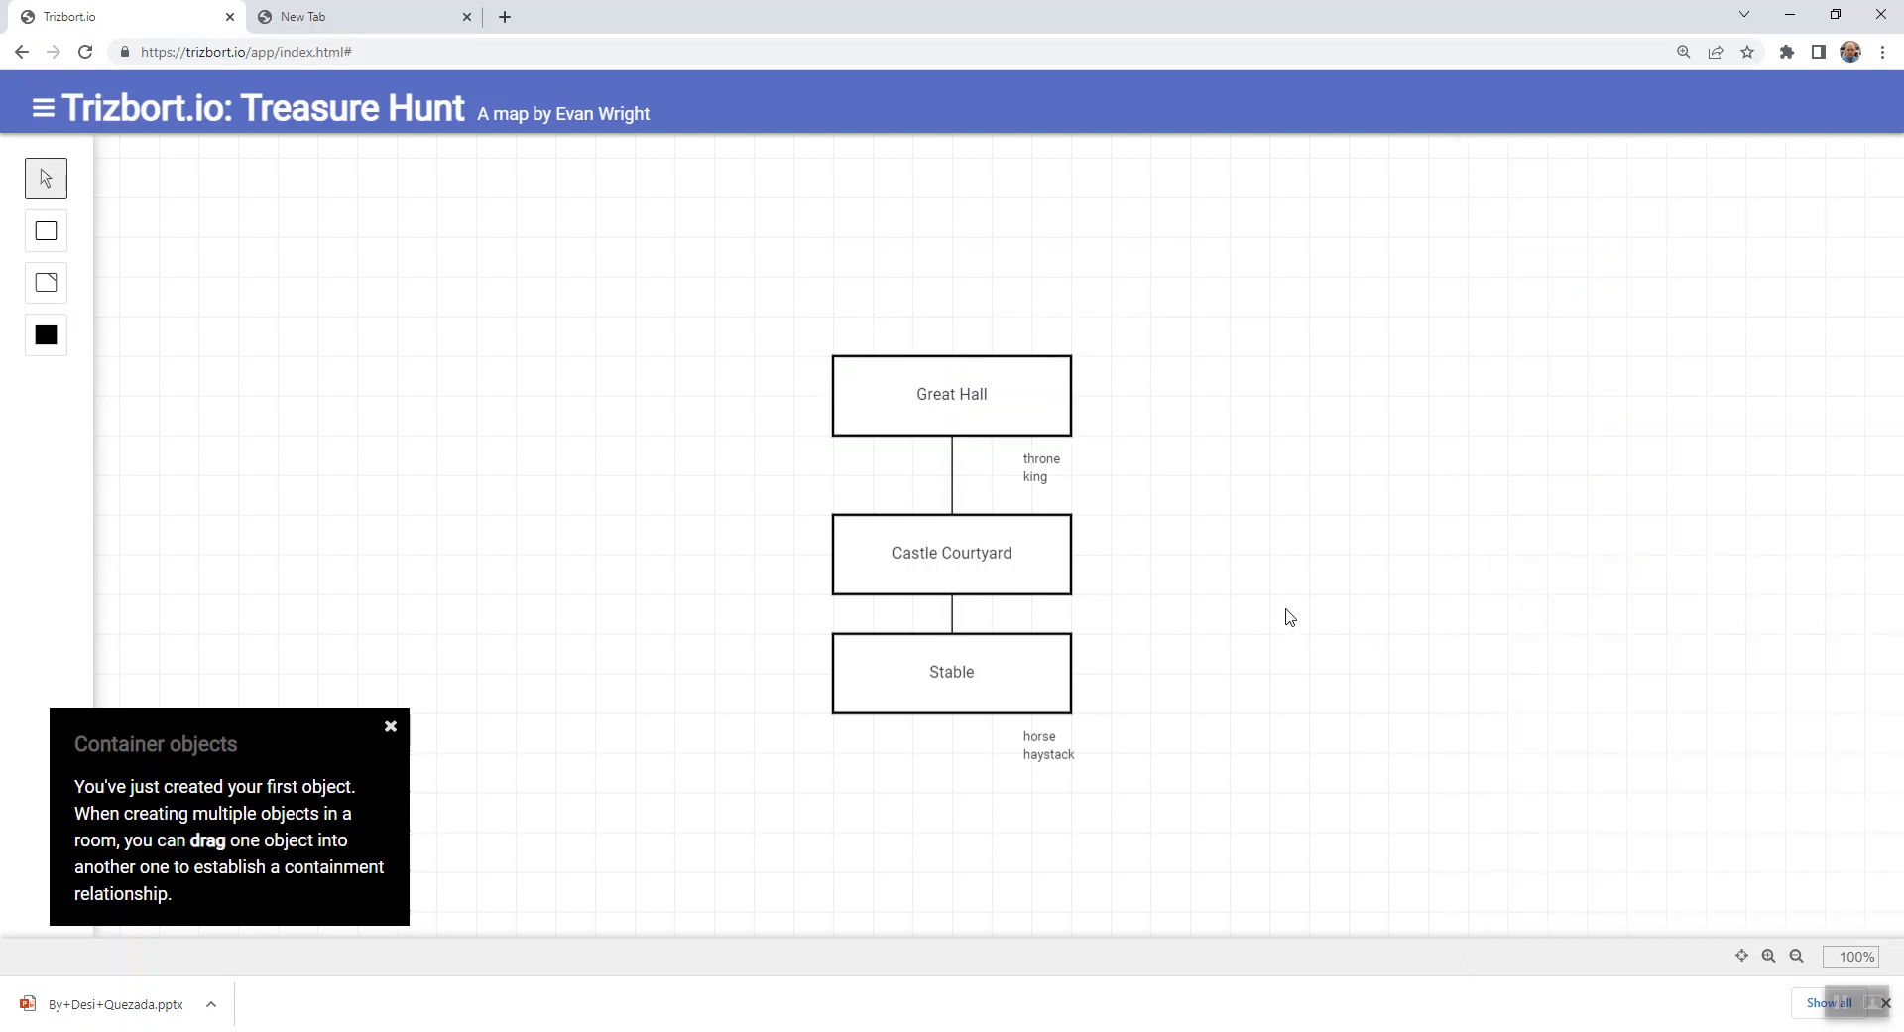
- Add a room to the east of Great Hall and connect the middles of their facing edges
key("r")
left_click_drag(1213, 458, 1208, 408)
left_click(1249, 549)
left_click_drag(1071, 395, 1173, 407)
- Name the room east of Great Hall "Spiral Staircase", mark it as dark and close its details
left_click(1168, 418)
left_click(1167, 418)
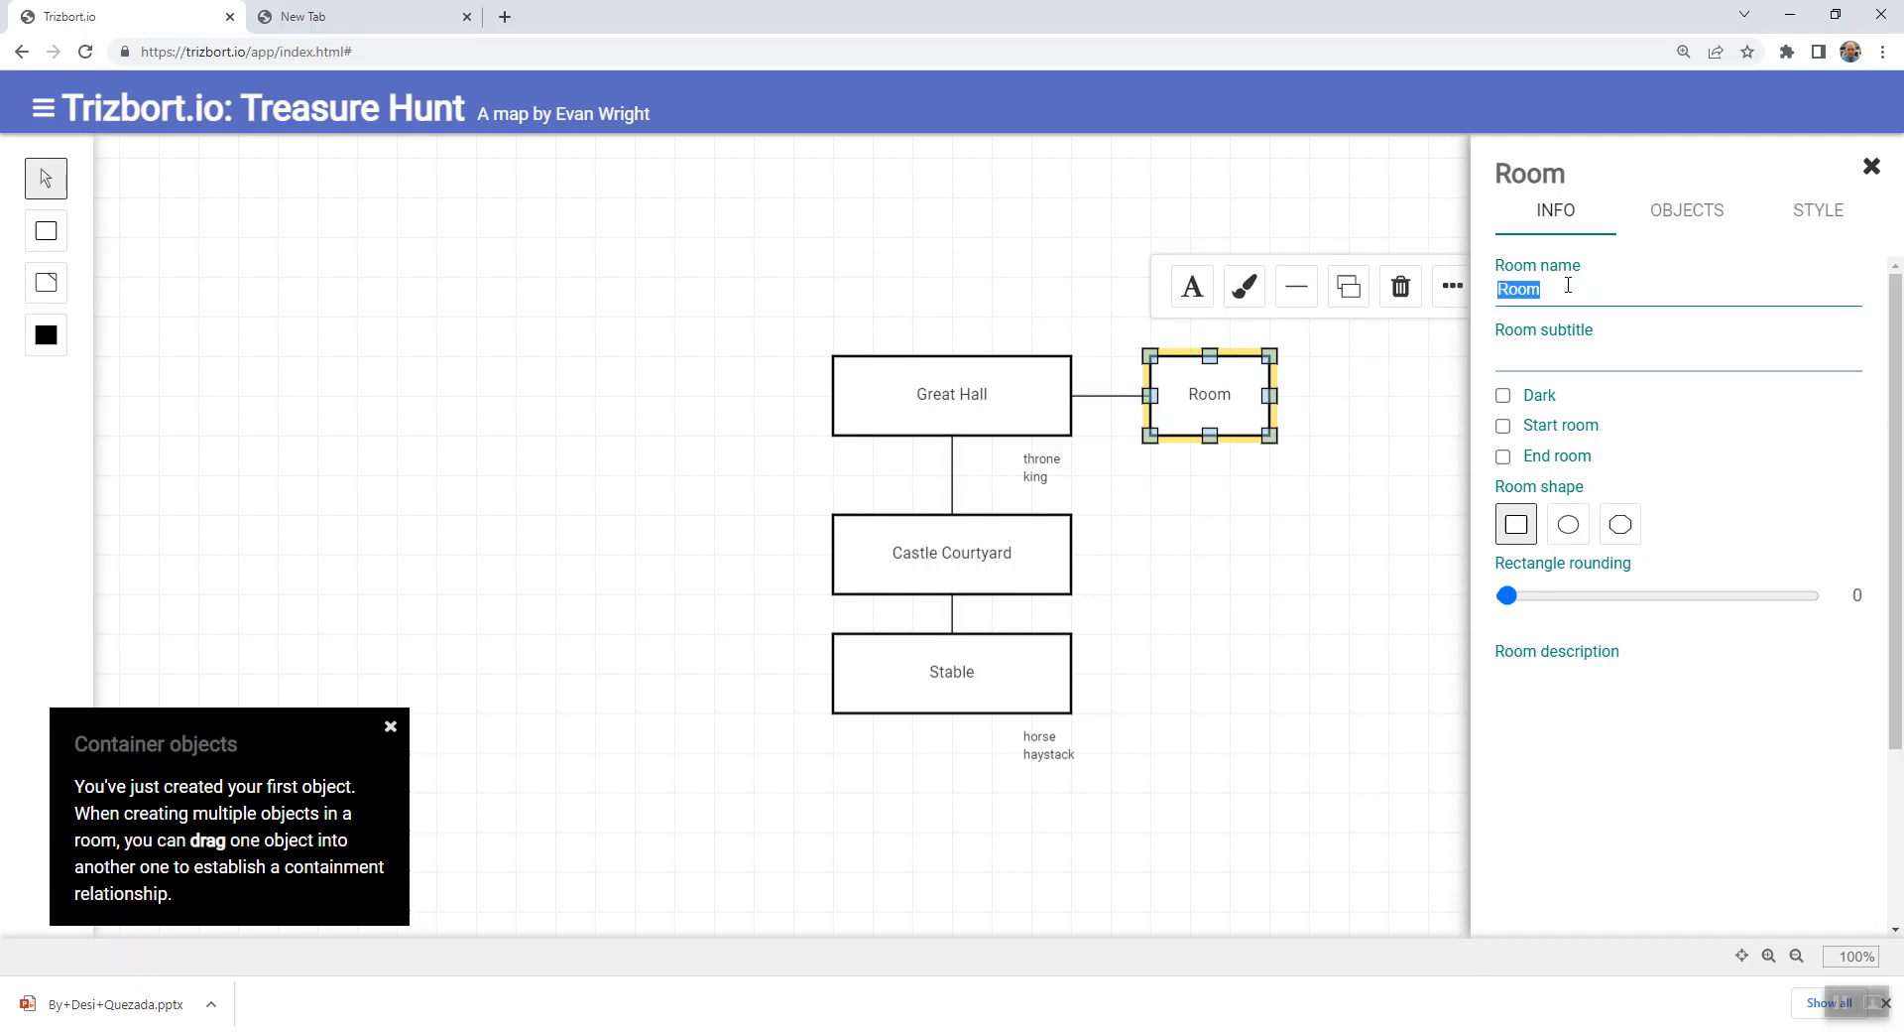
type("Spiral Sy")
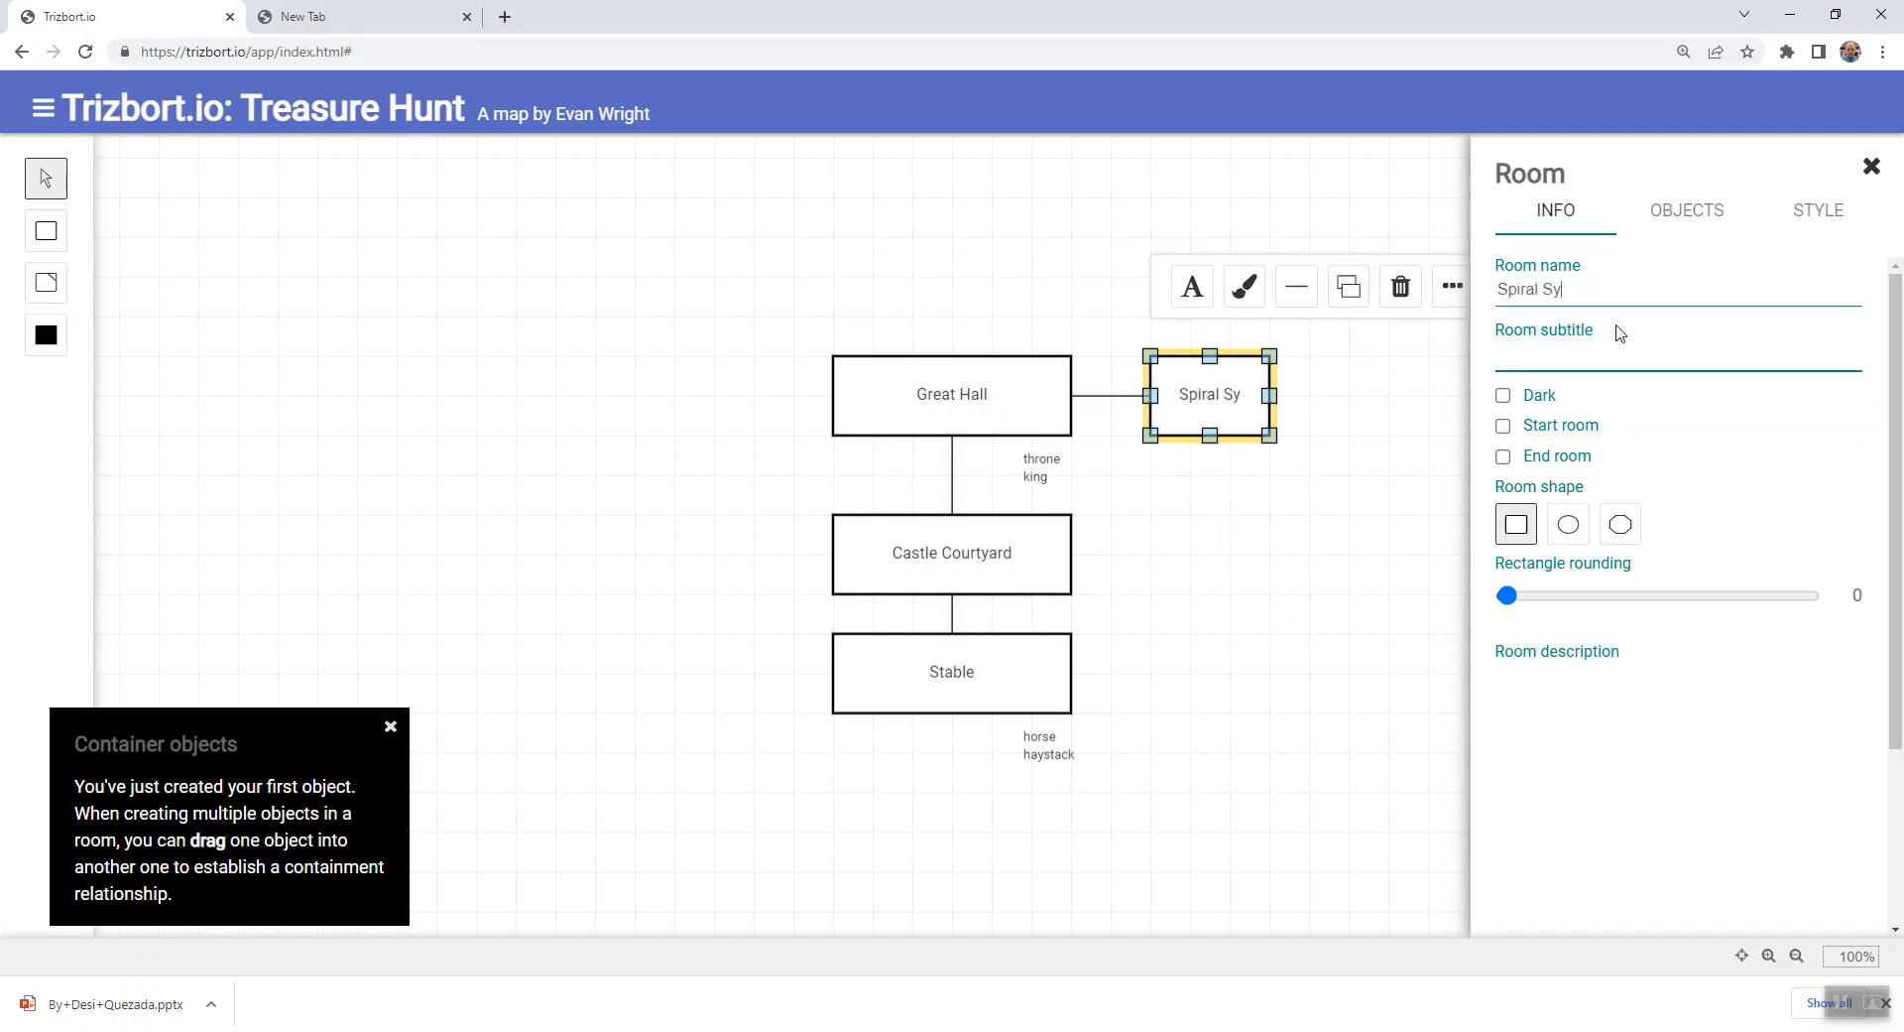
key("BackSpace")
type("taircase")
left_click(1587, 700)
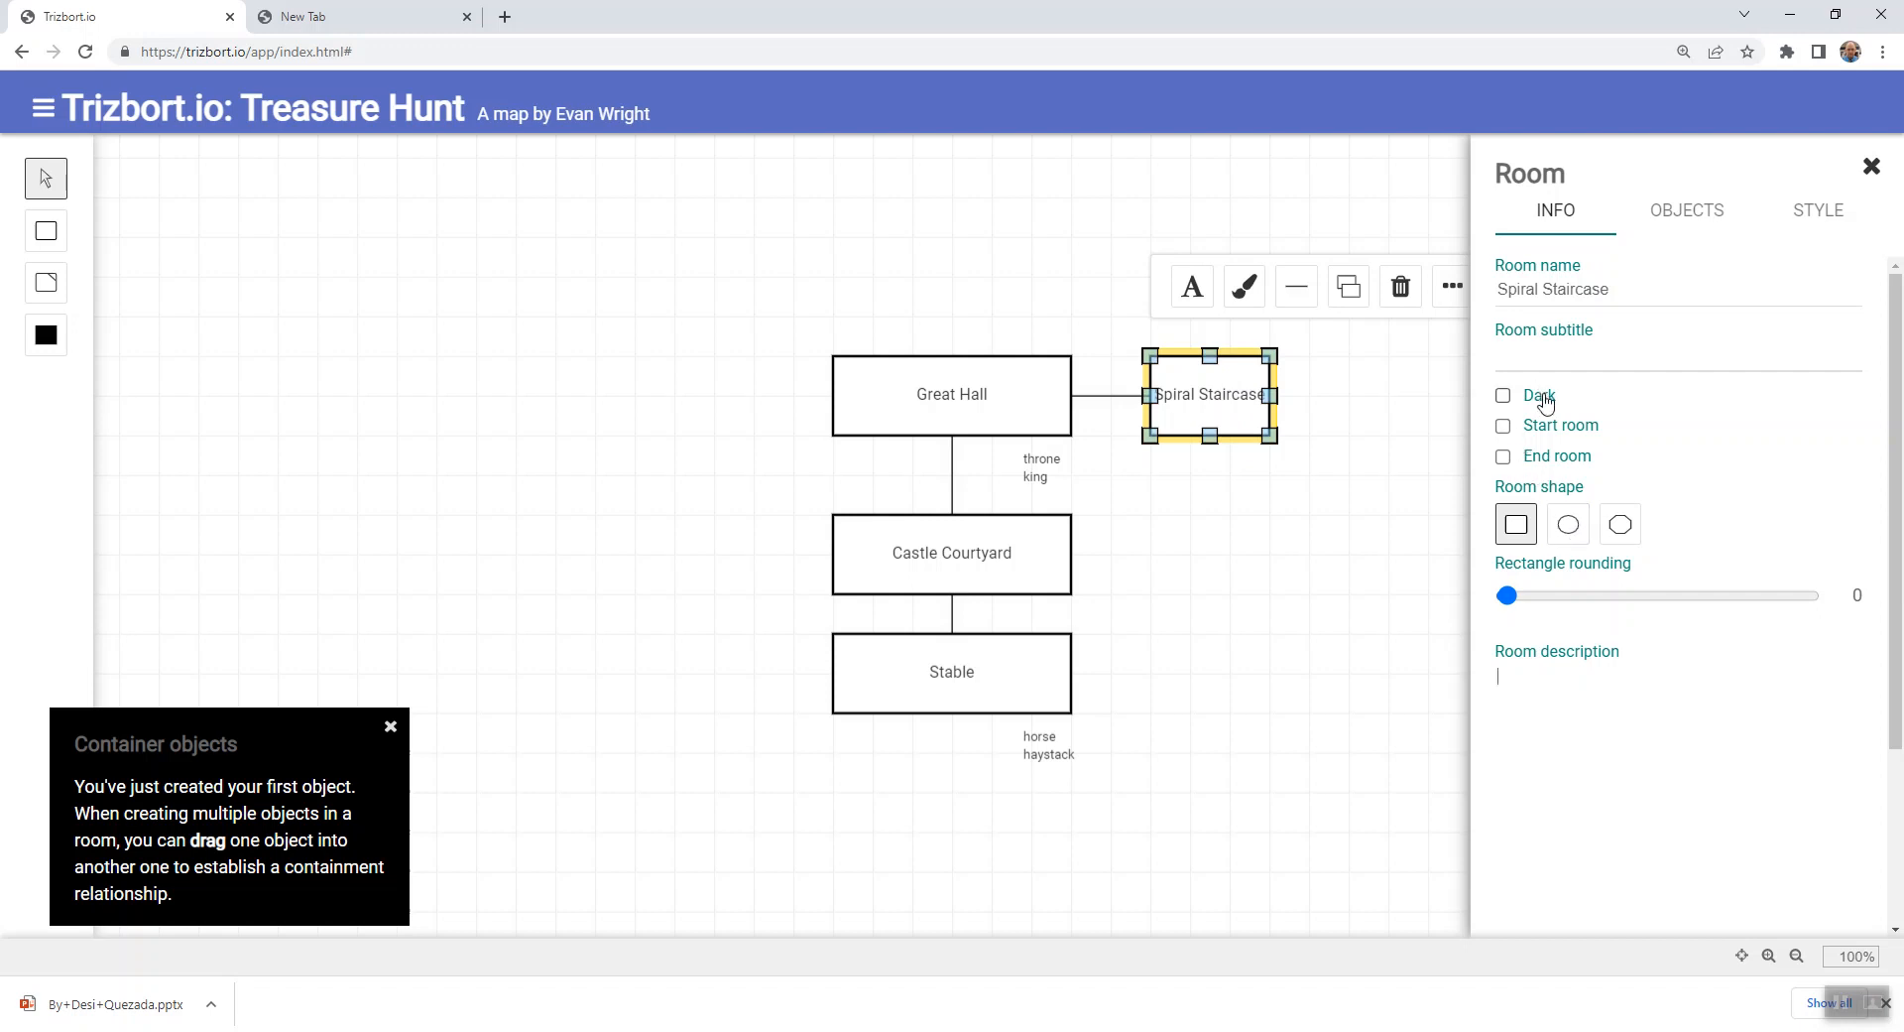
left_click(1543, 398)
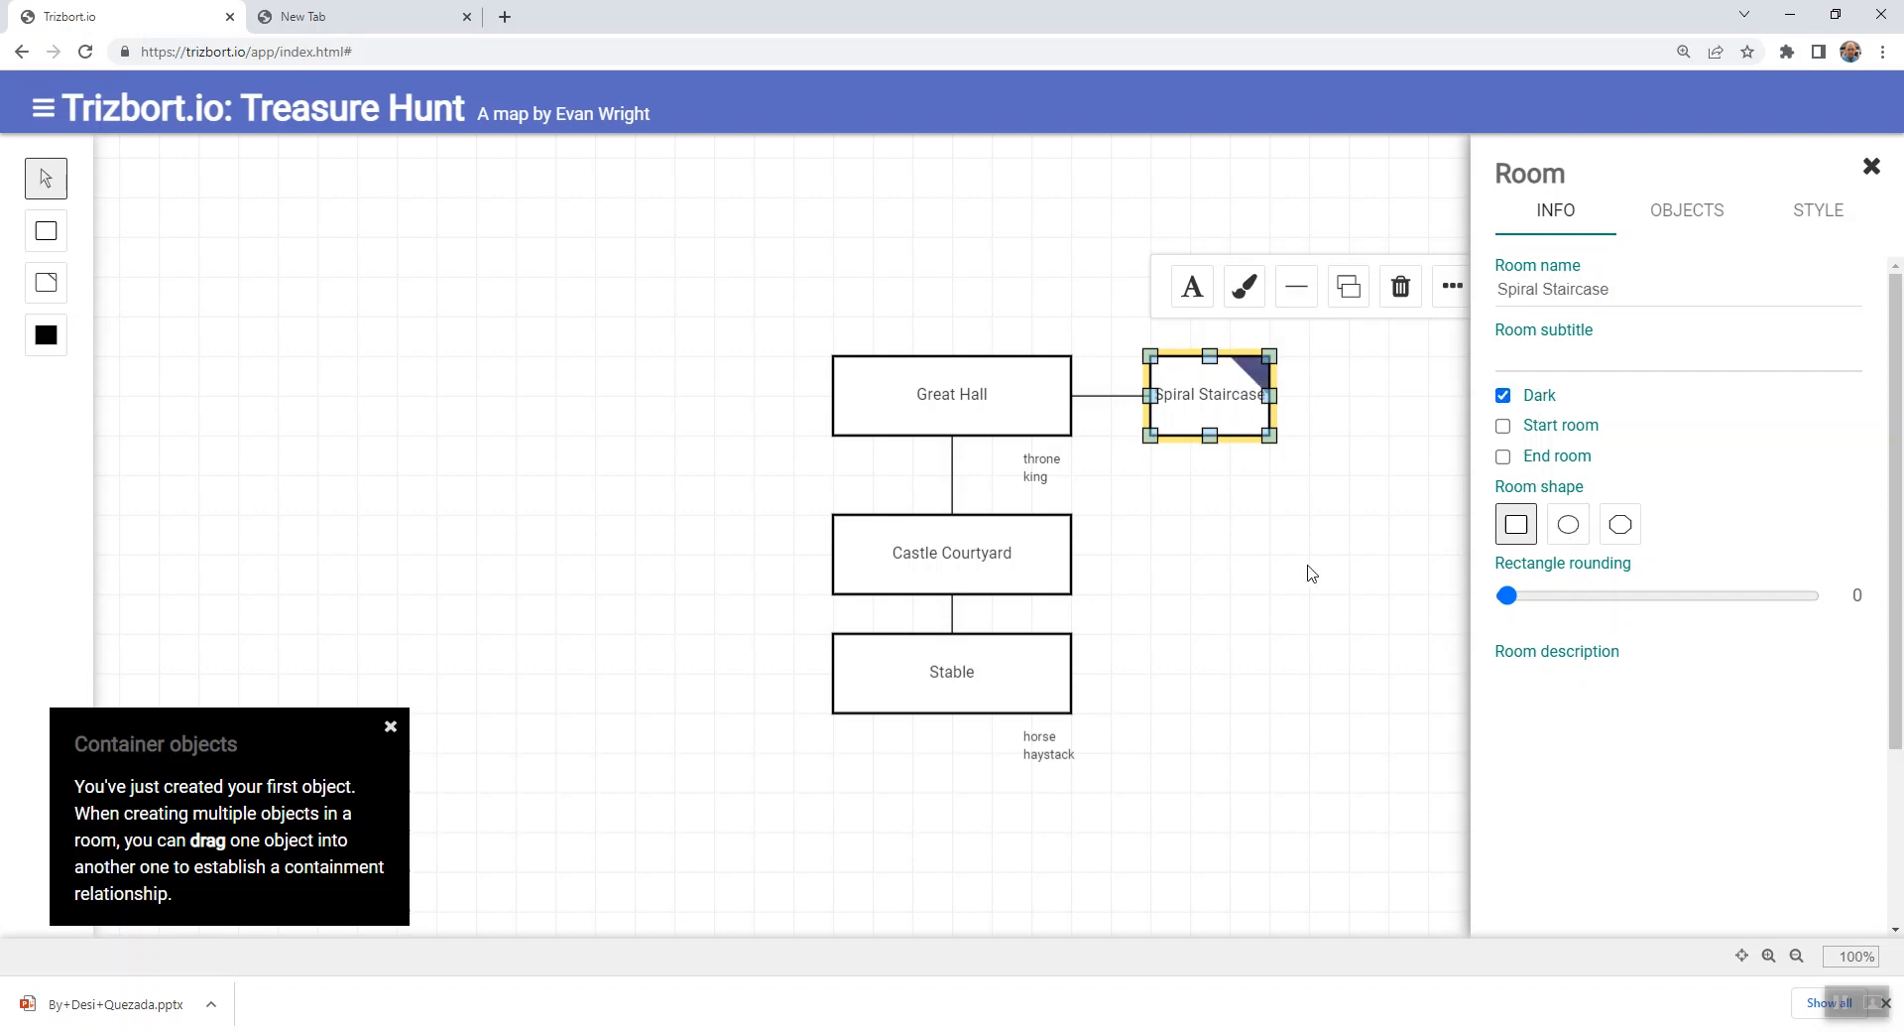
left_click(1343, 532)
left_click(1231, 403)
double_click(1233, 407)
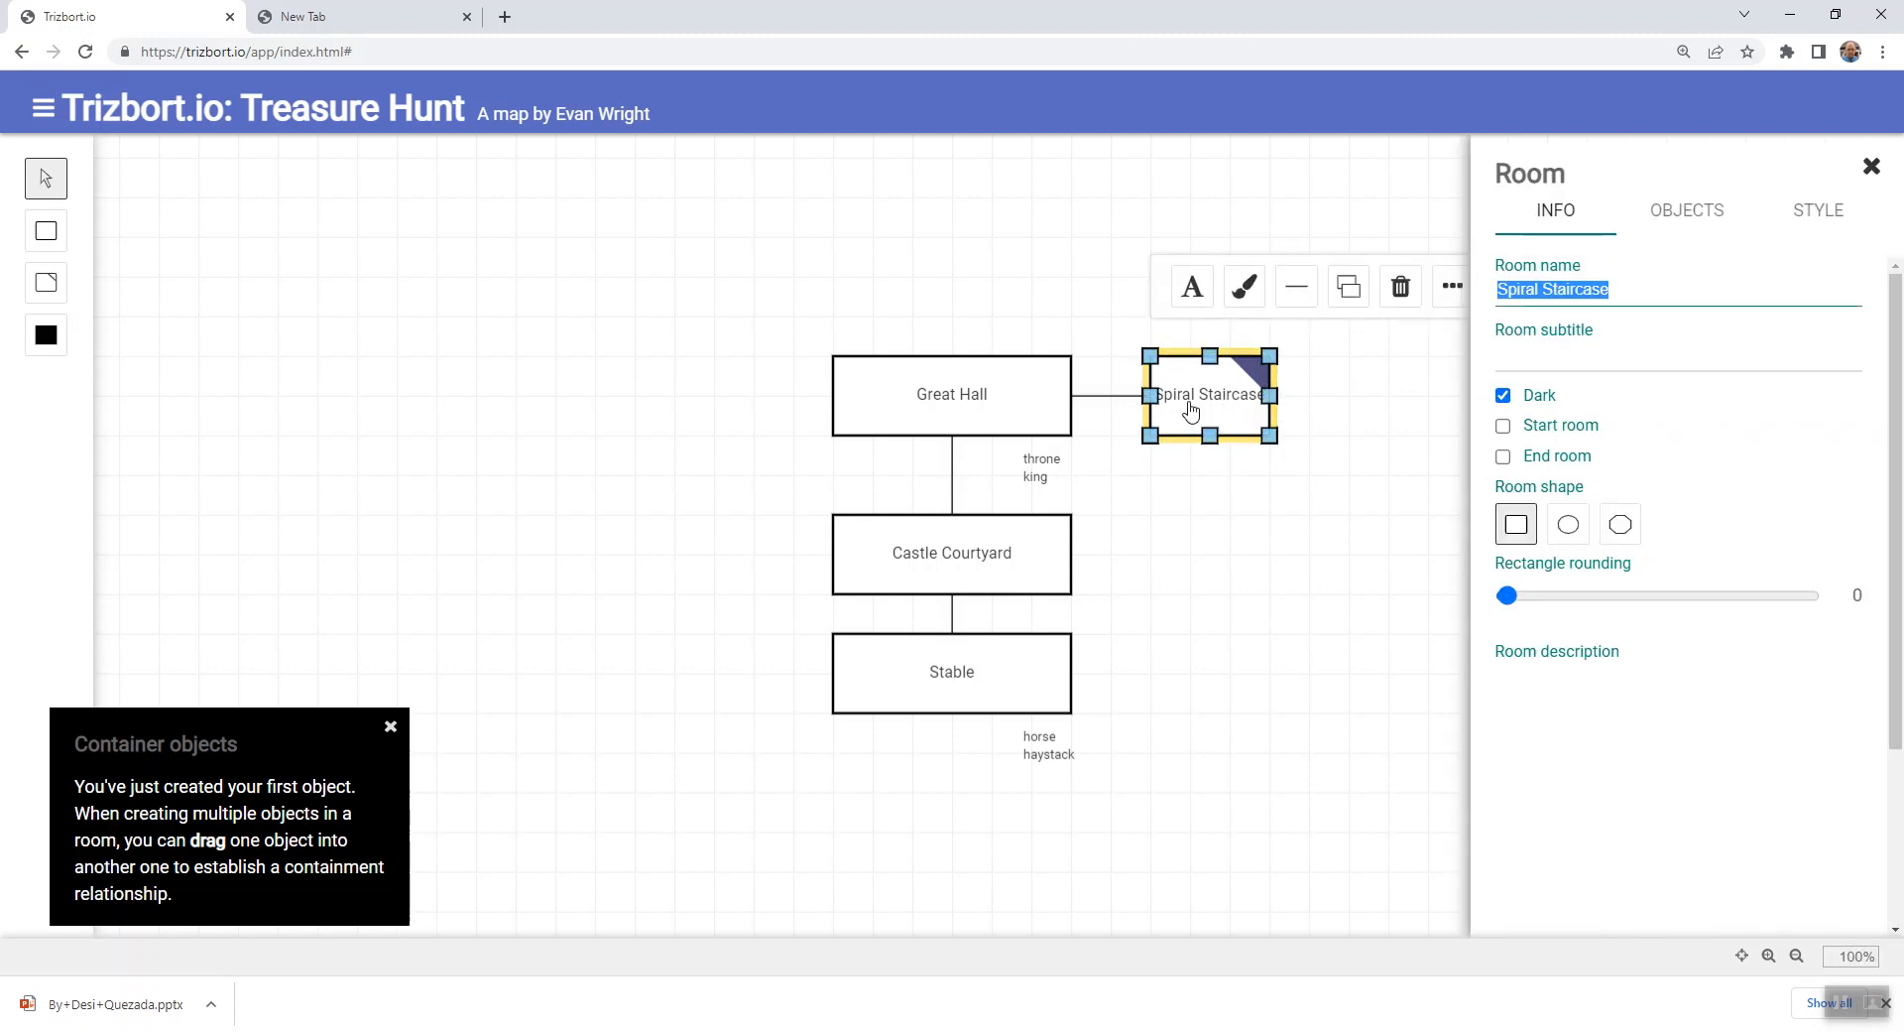
left_click(1294, 478)
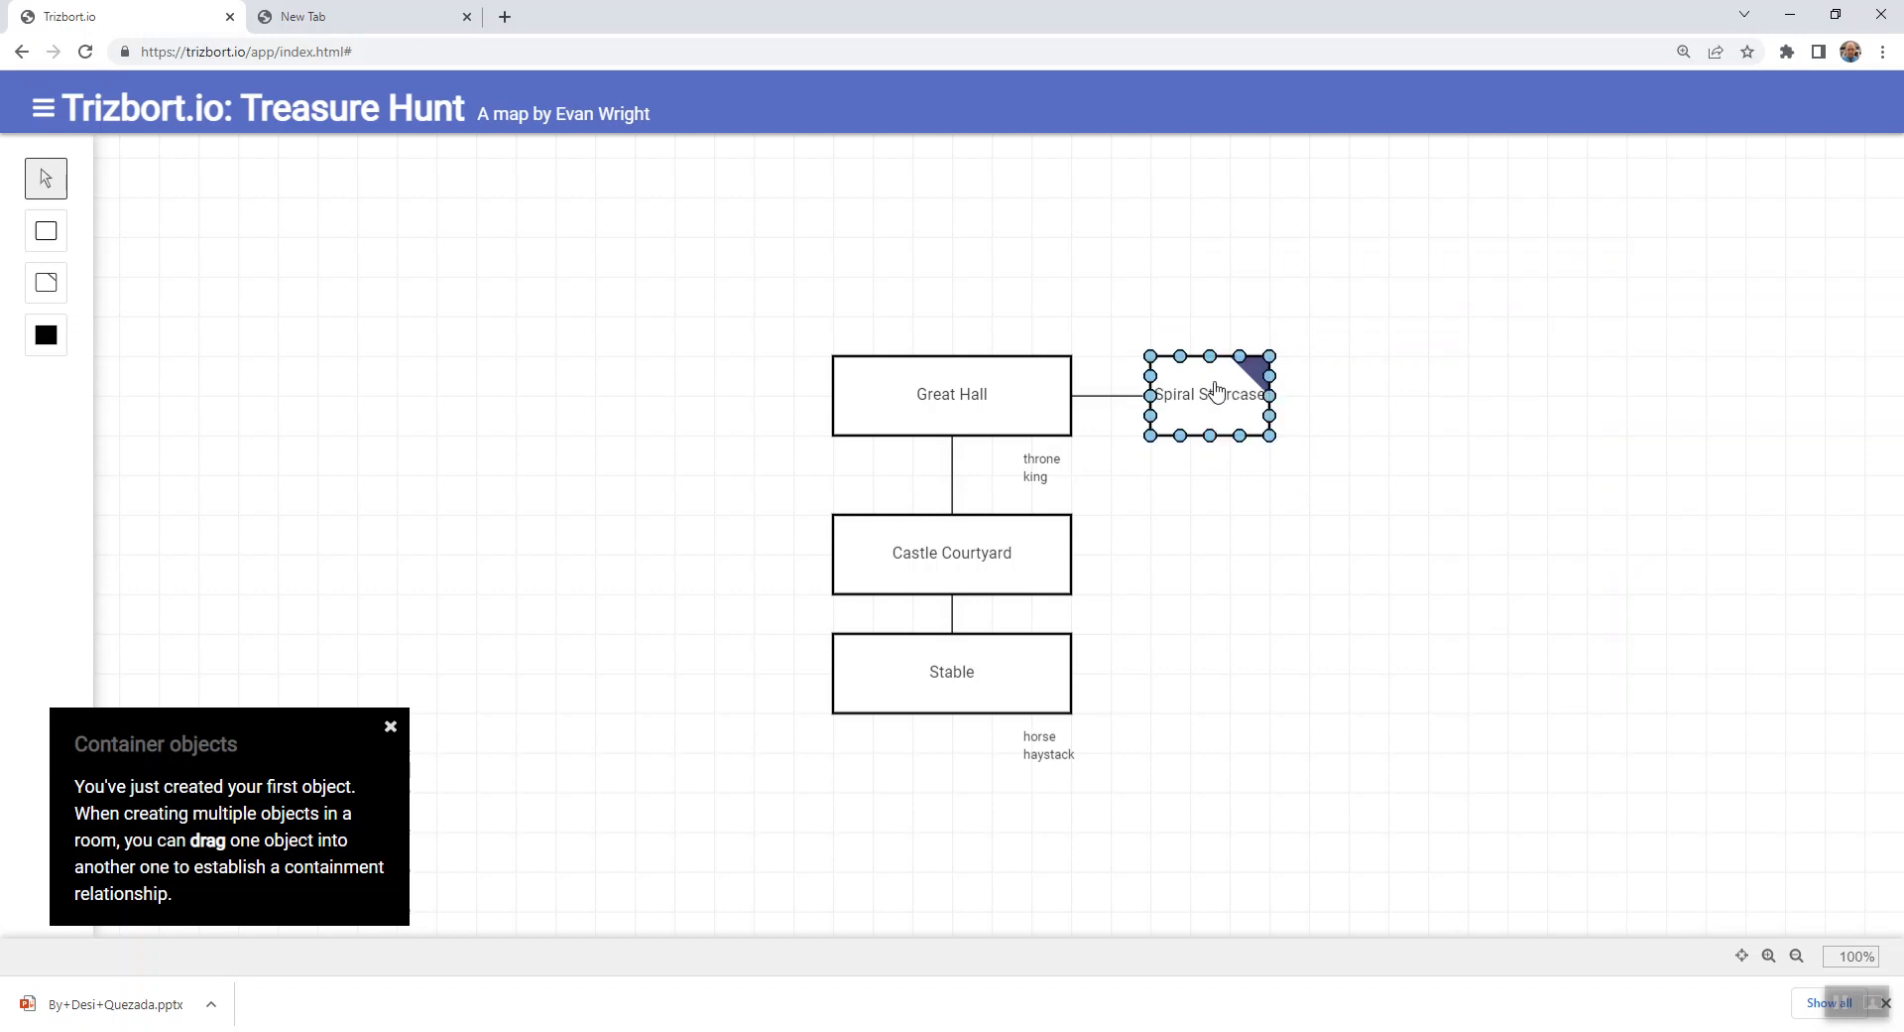
left_click(1218, 389)
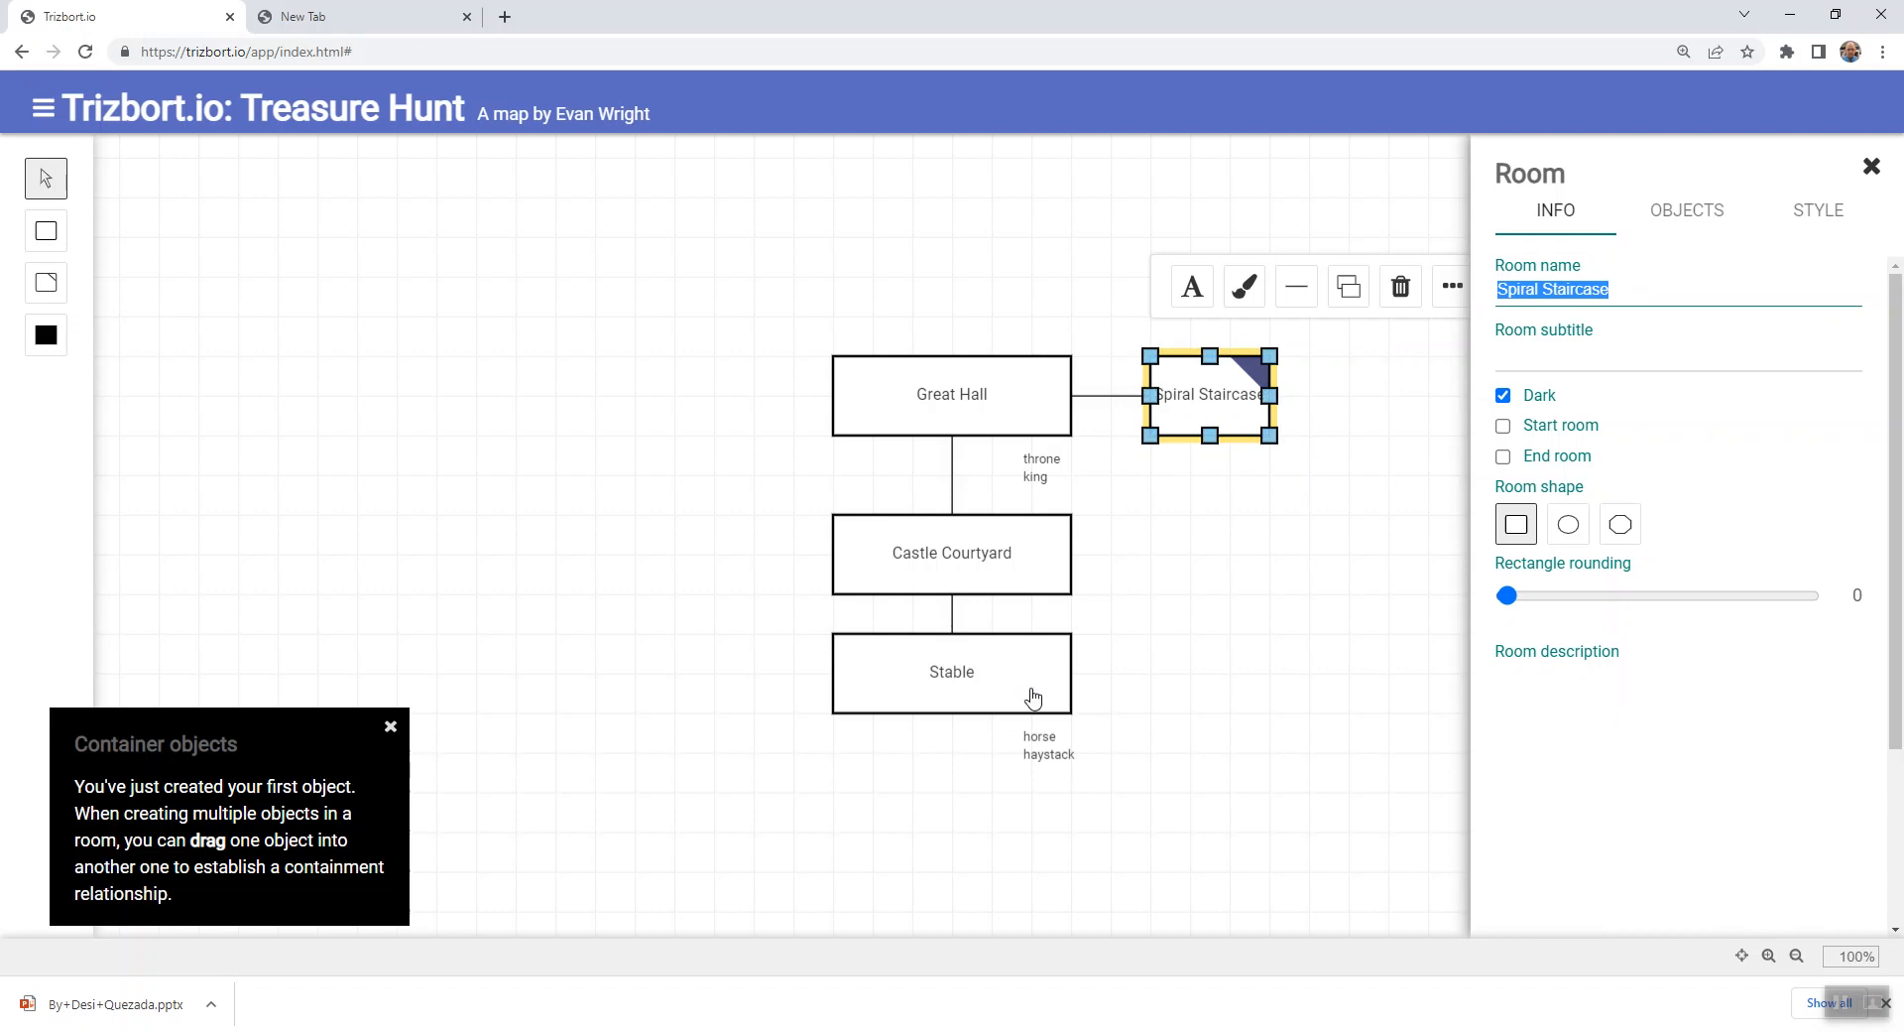
left_click(1275, 693)
- Add an object named "torch" to the Stable and close the room's details
left_click(1043, 668)
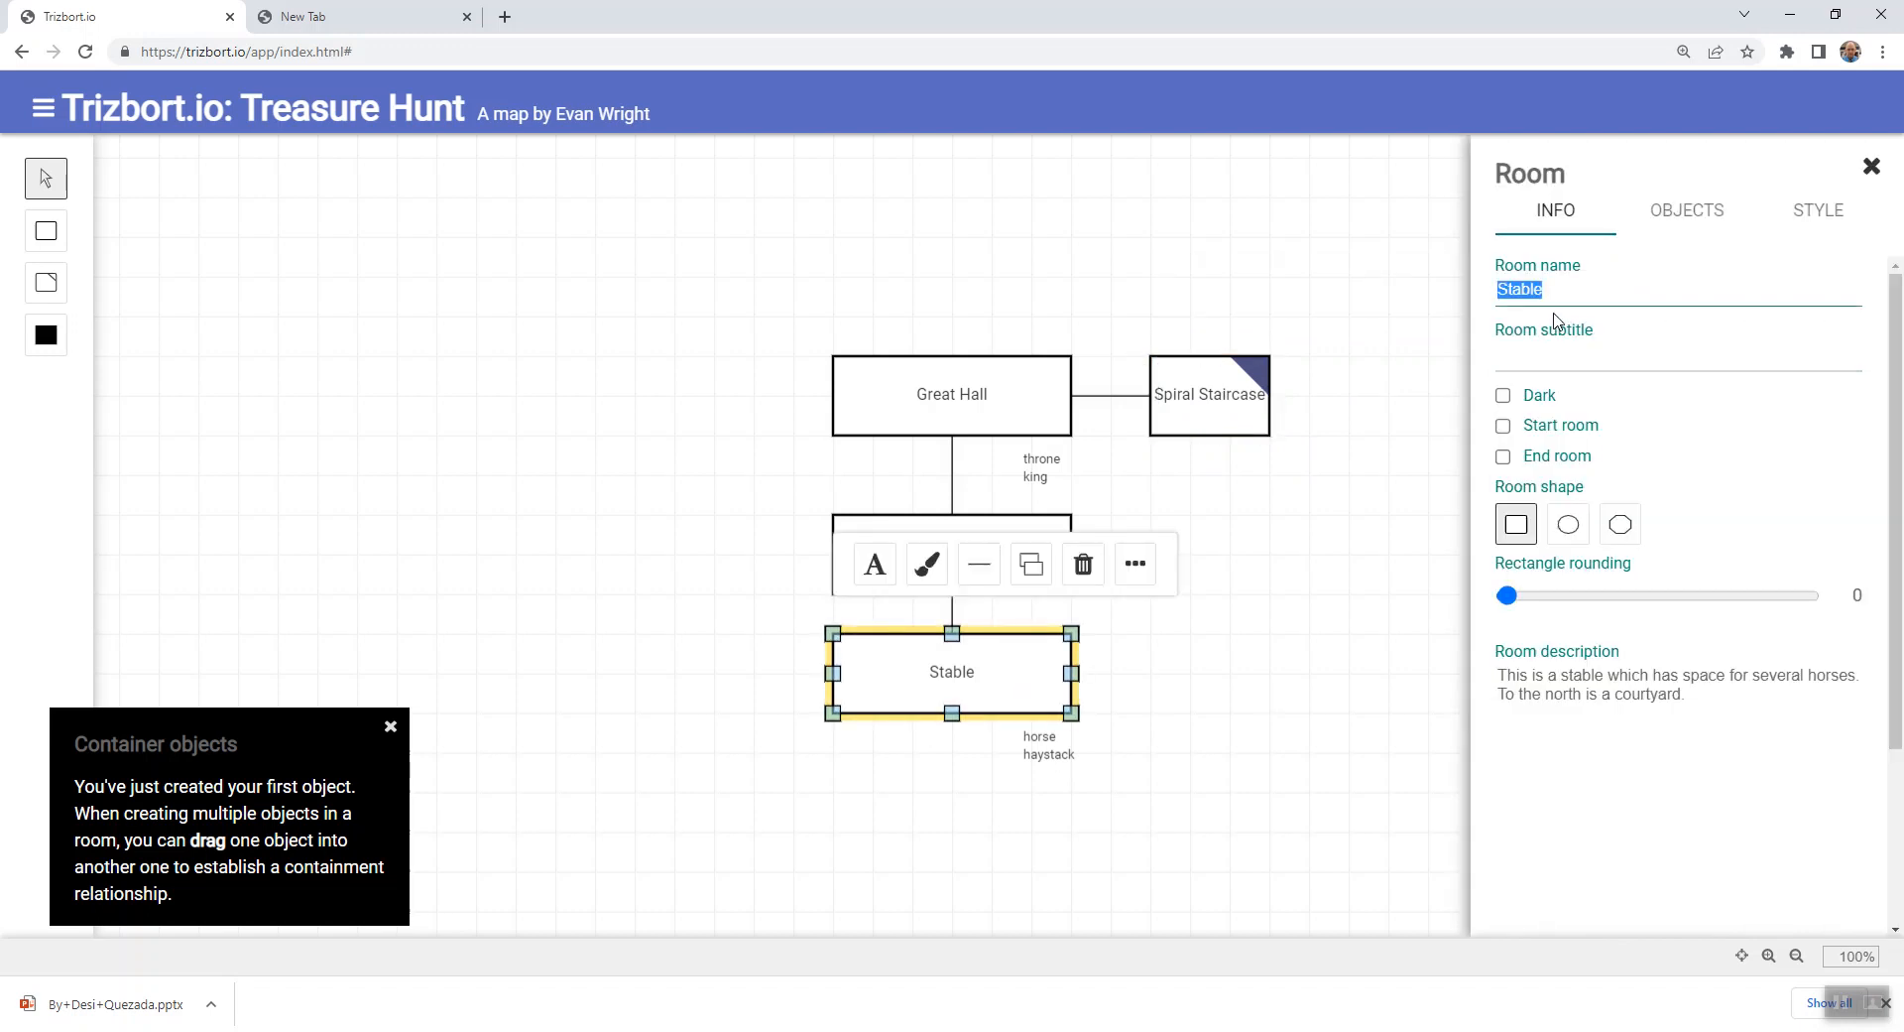
left_click(1697, 211)
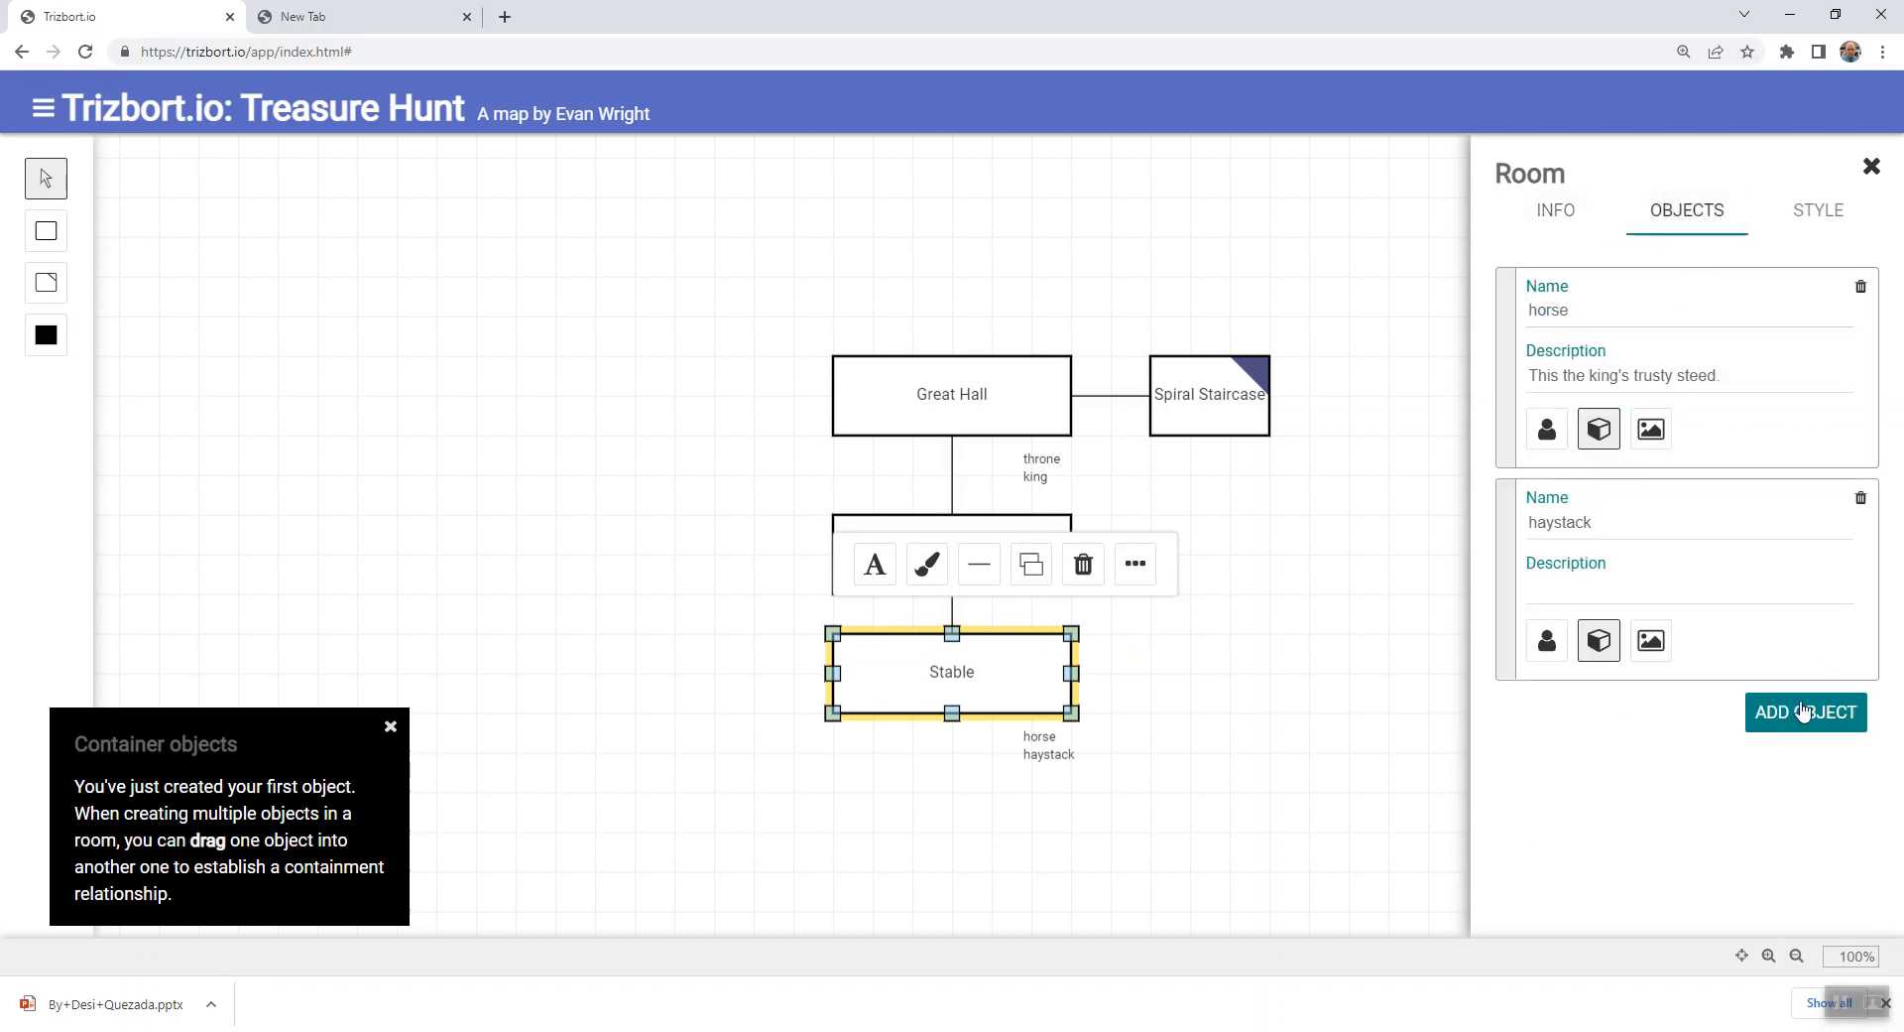
left_click(1803, 711)
left_click_drag(1659, 734, 1505, 755)
type("b")
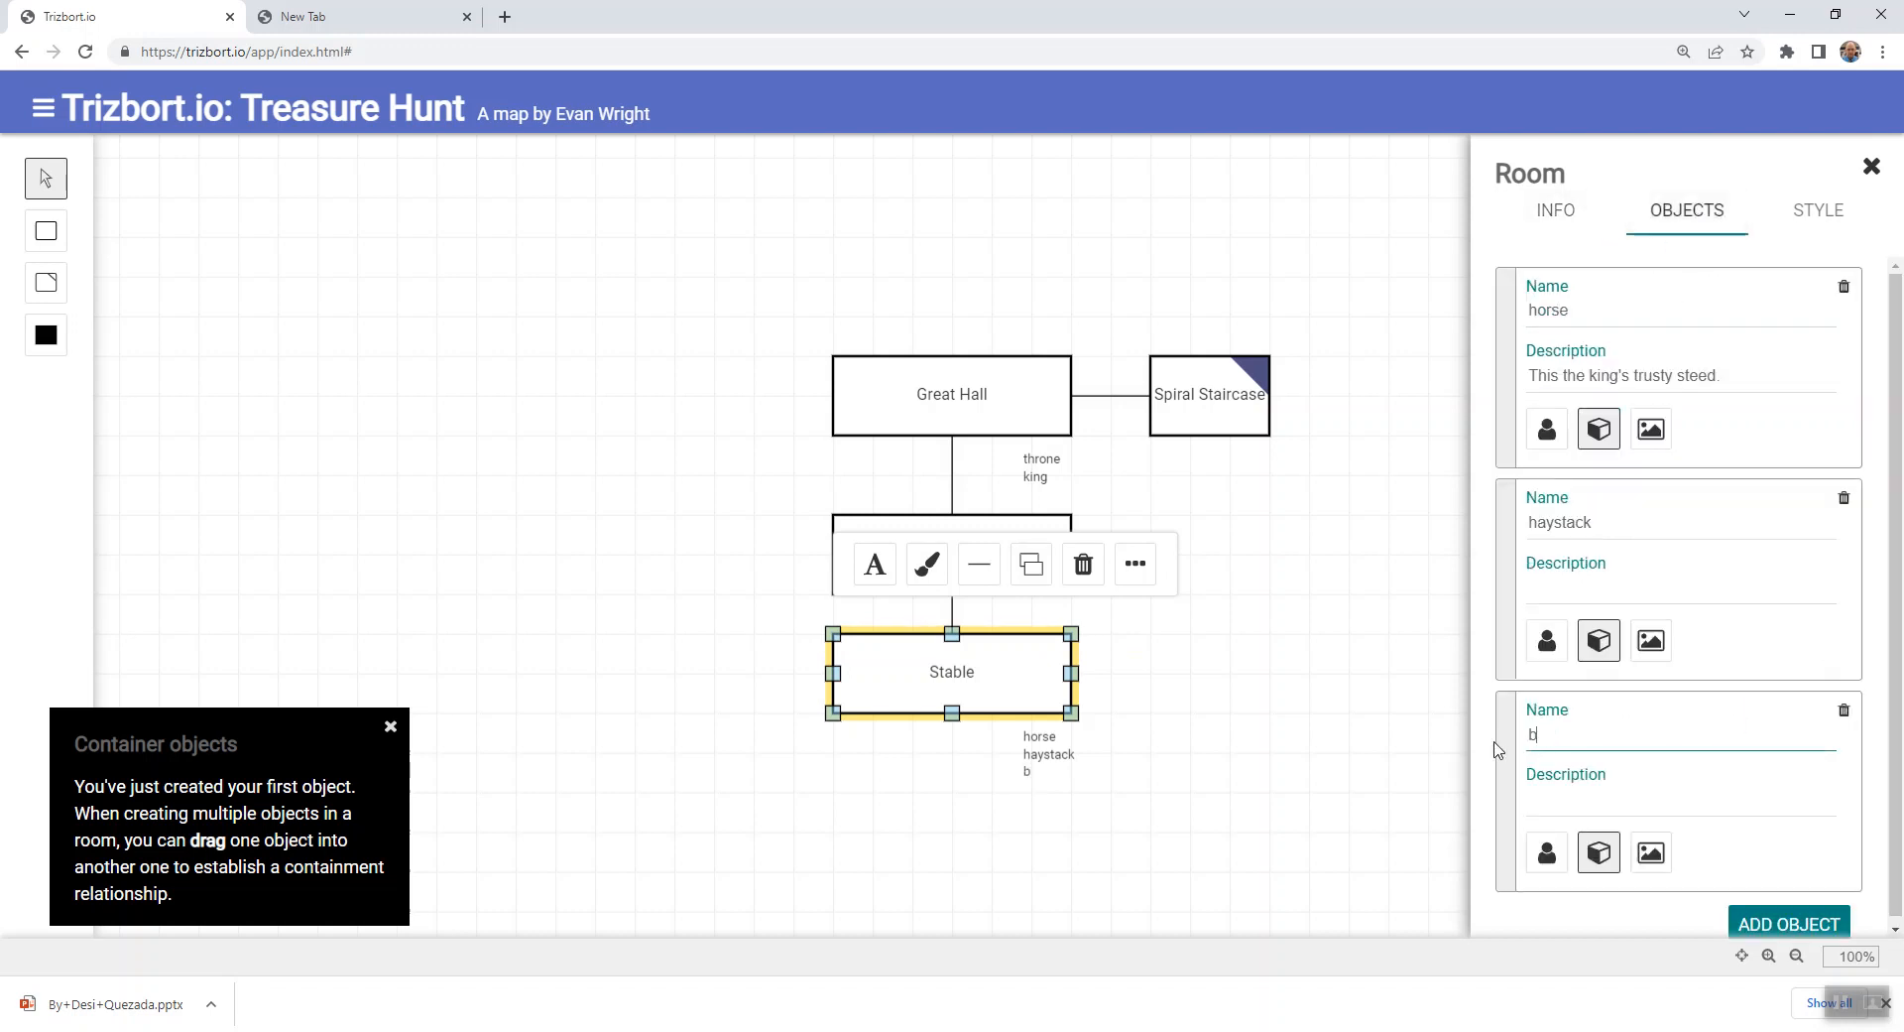
type("tor")
left_click(1357, 821)
left_click(1210, 399)
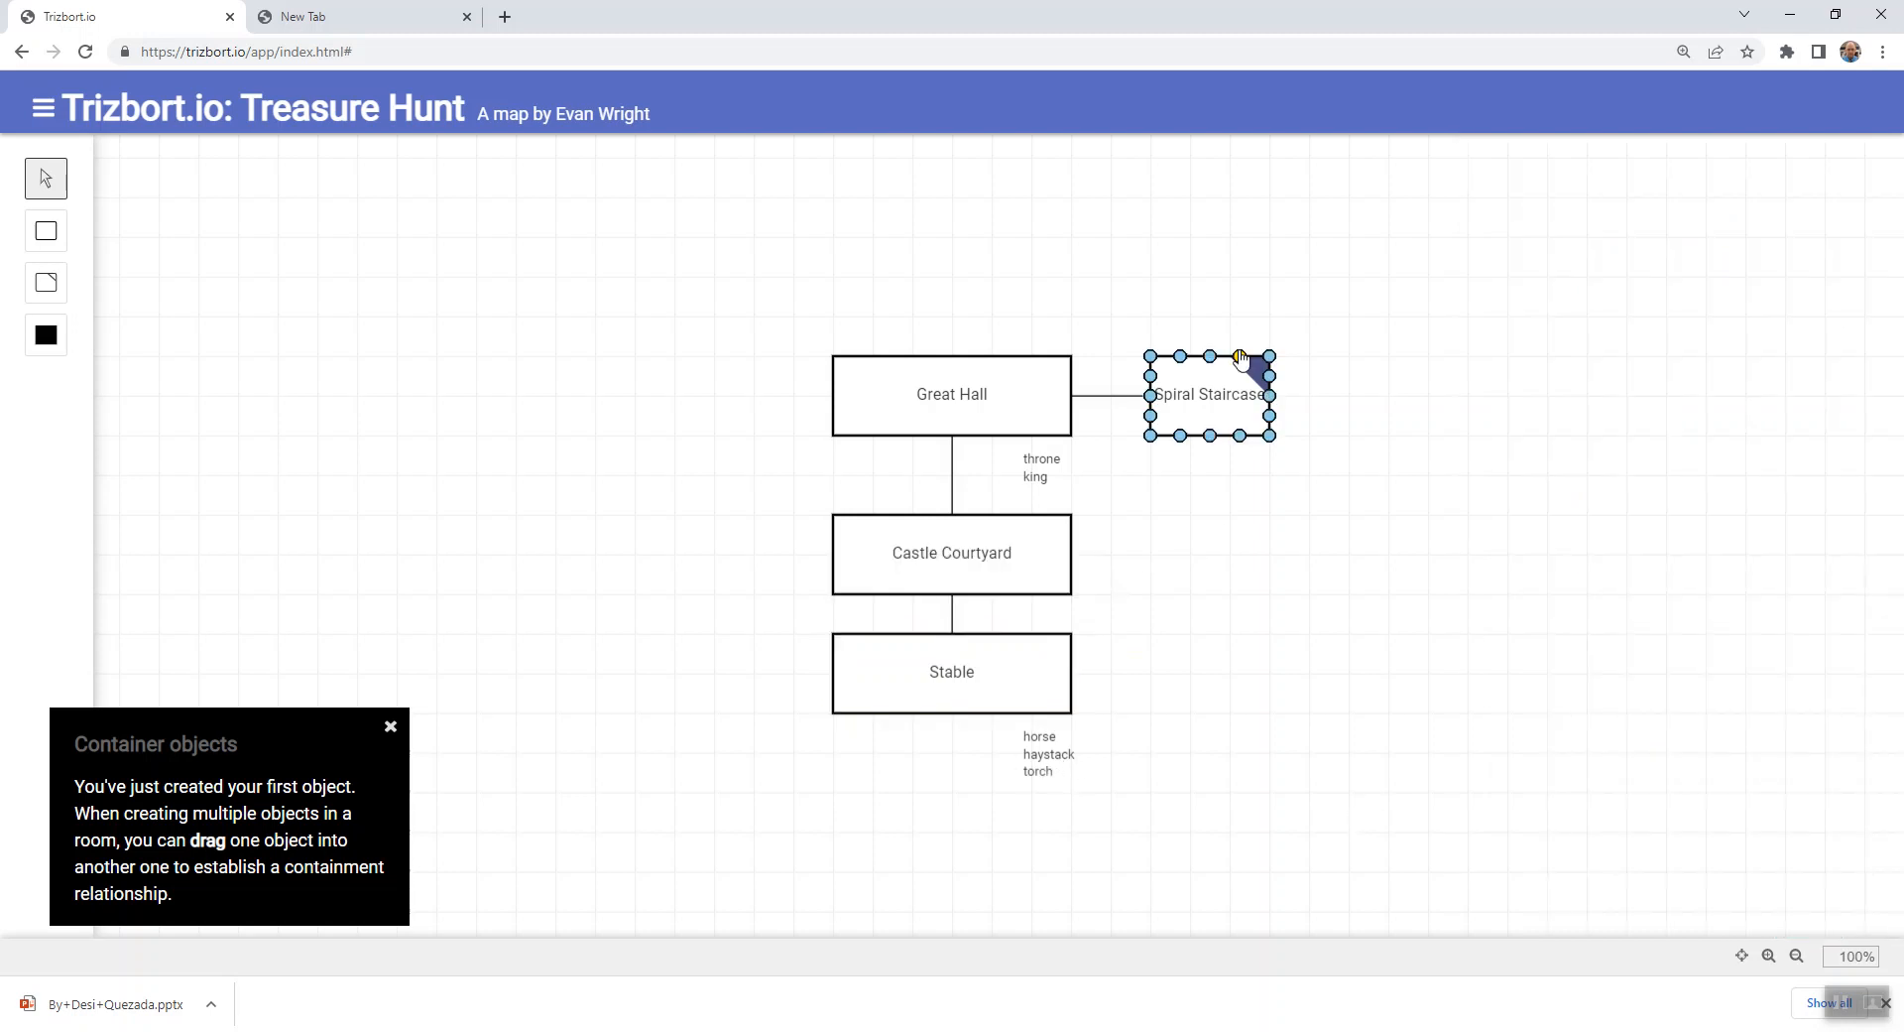
left_click(1032, 684)
left_click(1581, 773)
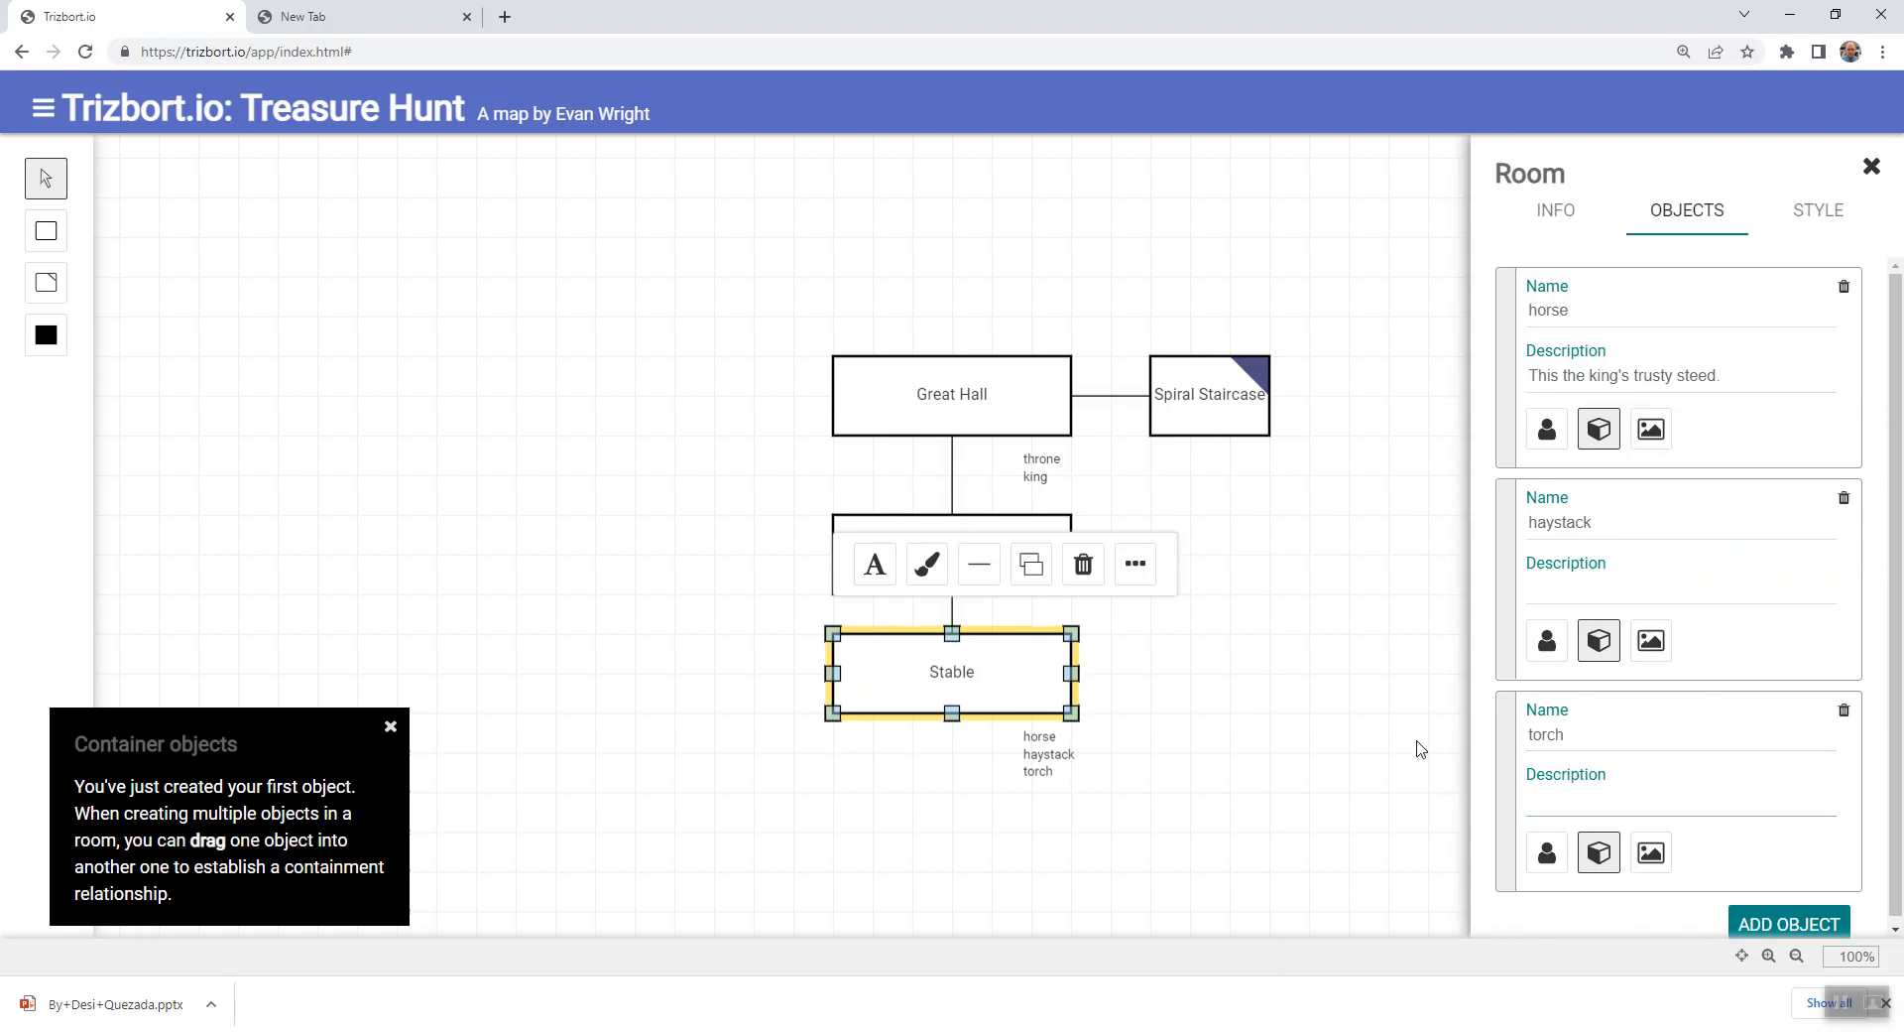
left_click(1334, 710)
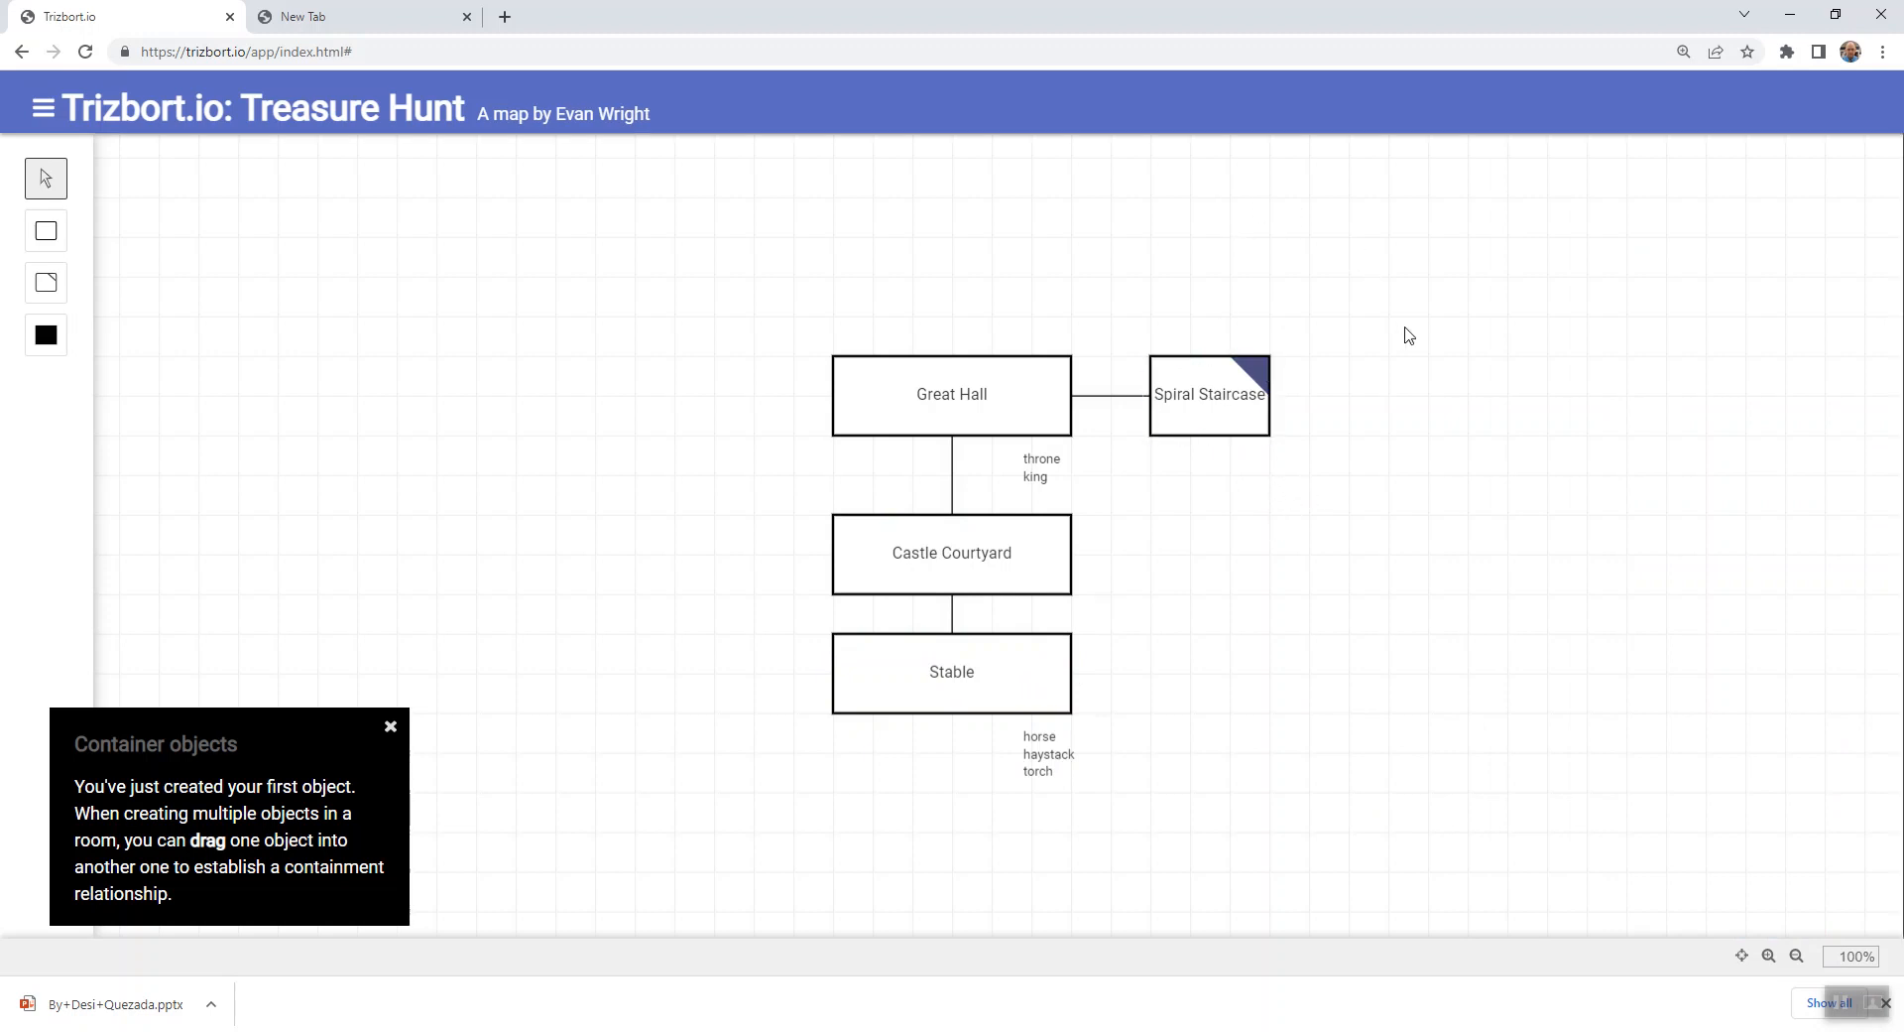
- Add a room north of Spiral Staircase and connect the middles of their facing edges
key("r")
left_click(1210, 220)
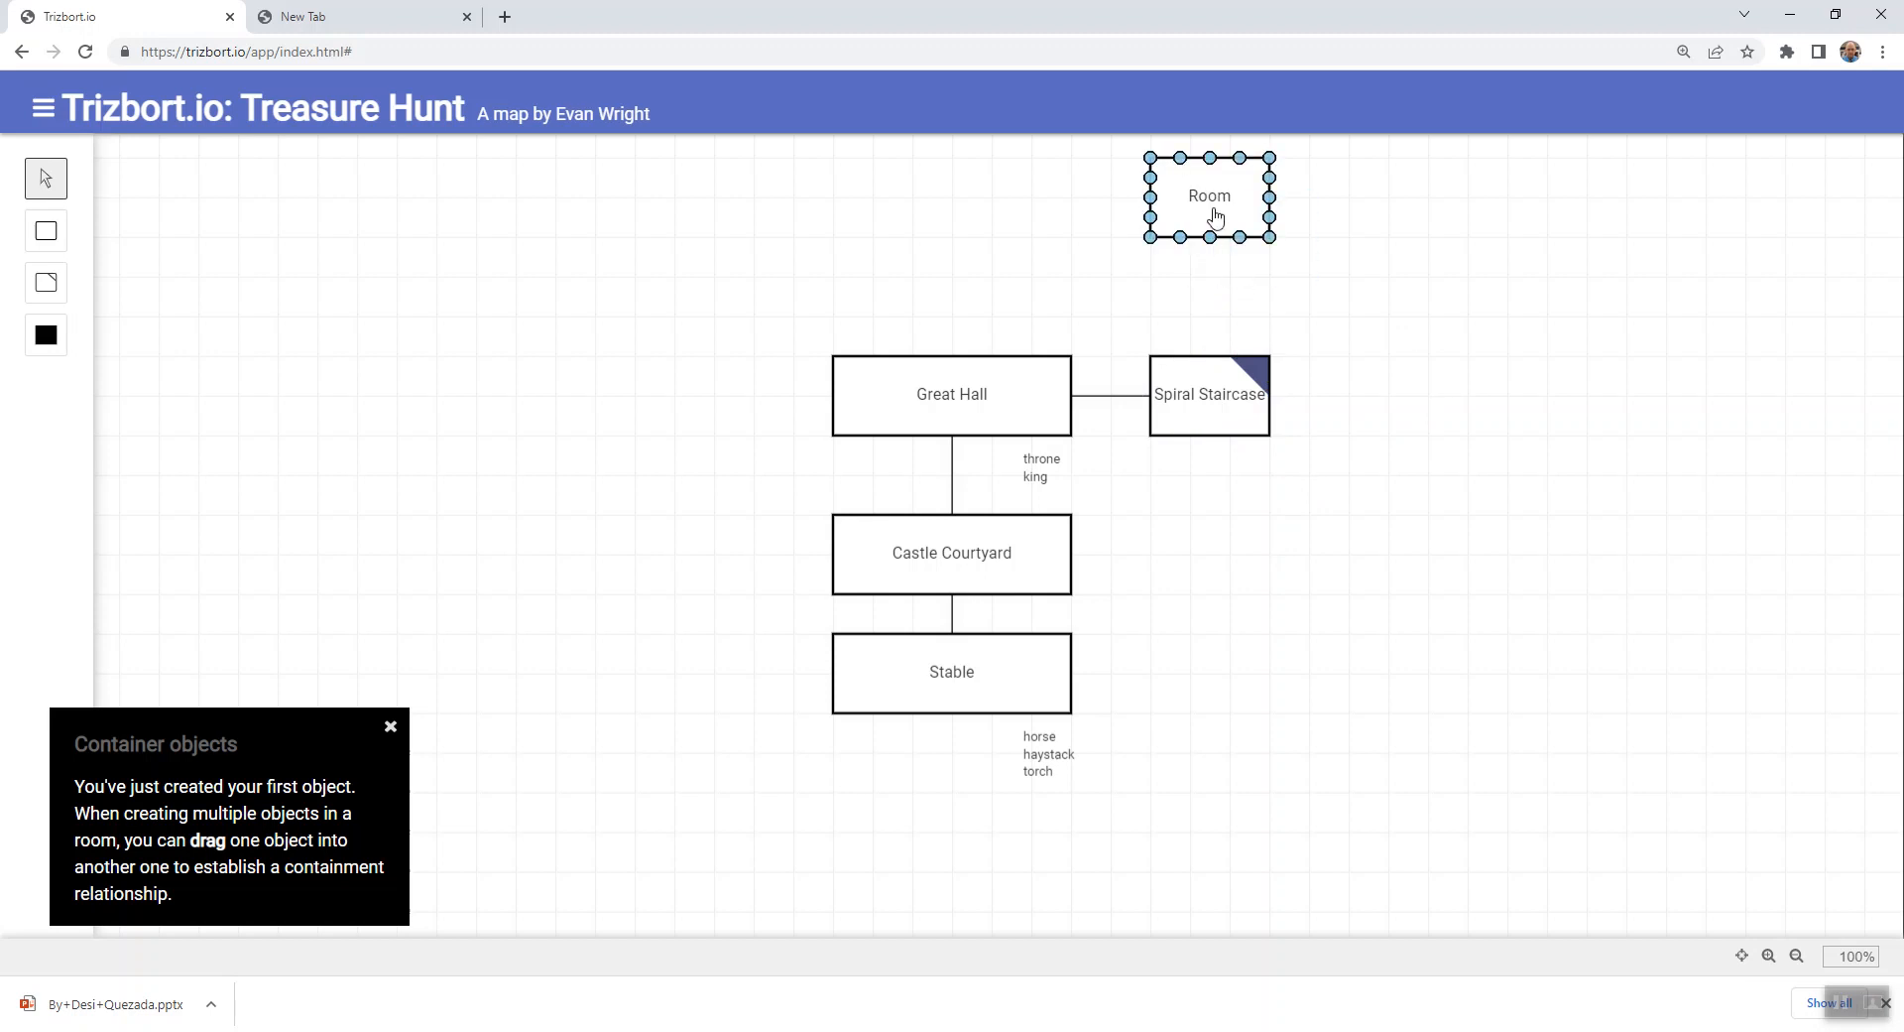
left_click_drag(1209, 238, 1217, 369)
- Rename the new room north of Spiral Staircase as "Top of Turret"
left_click(1244, 201)
double_click(1237, 206)
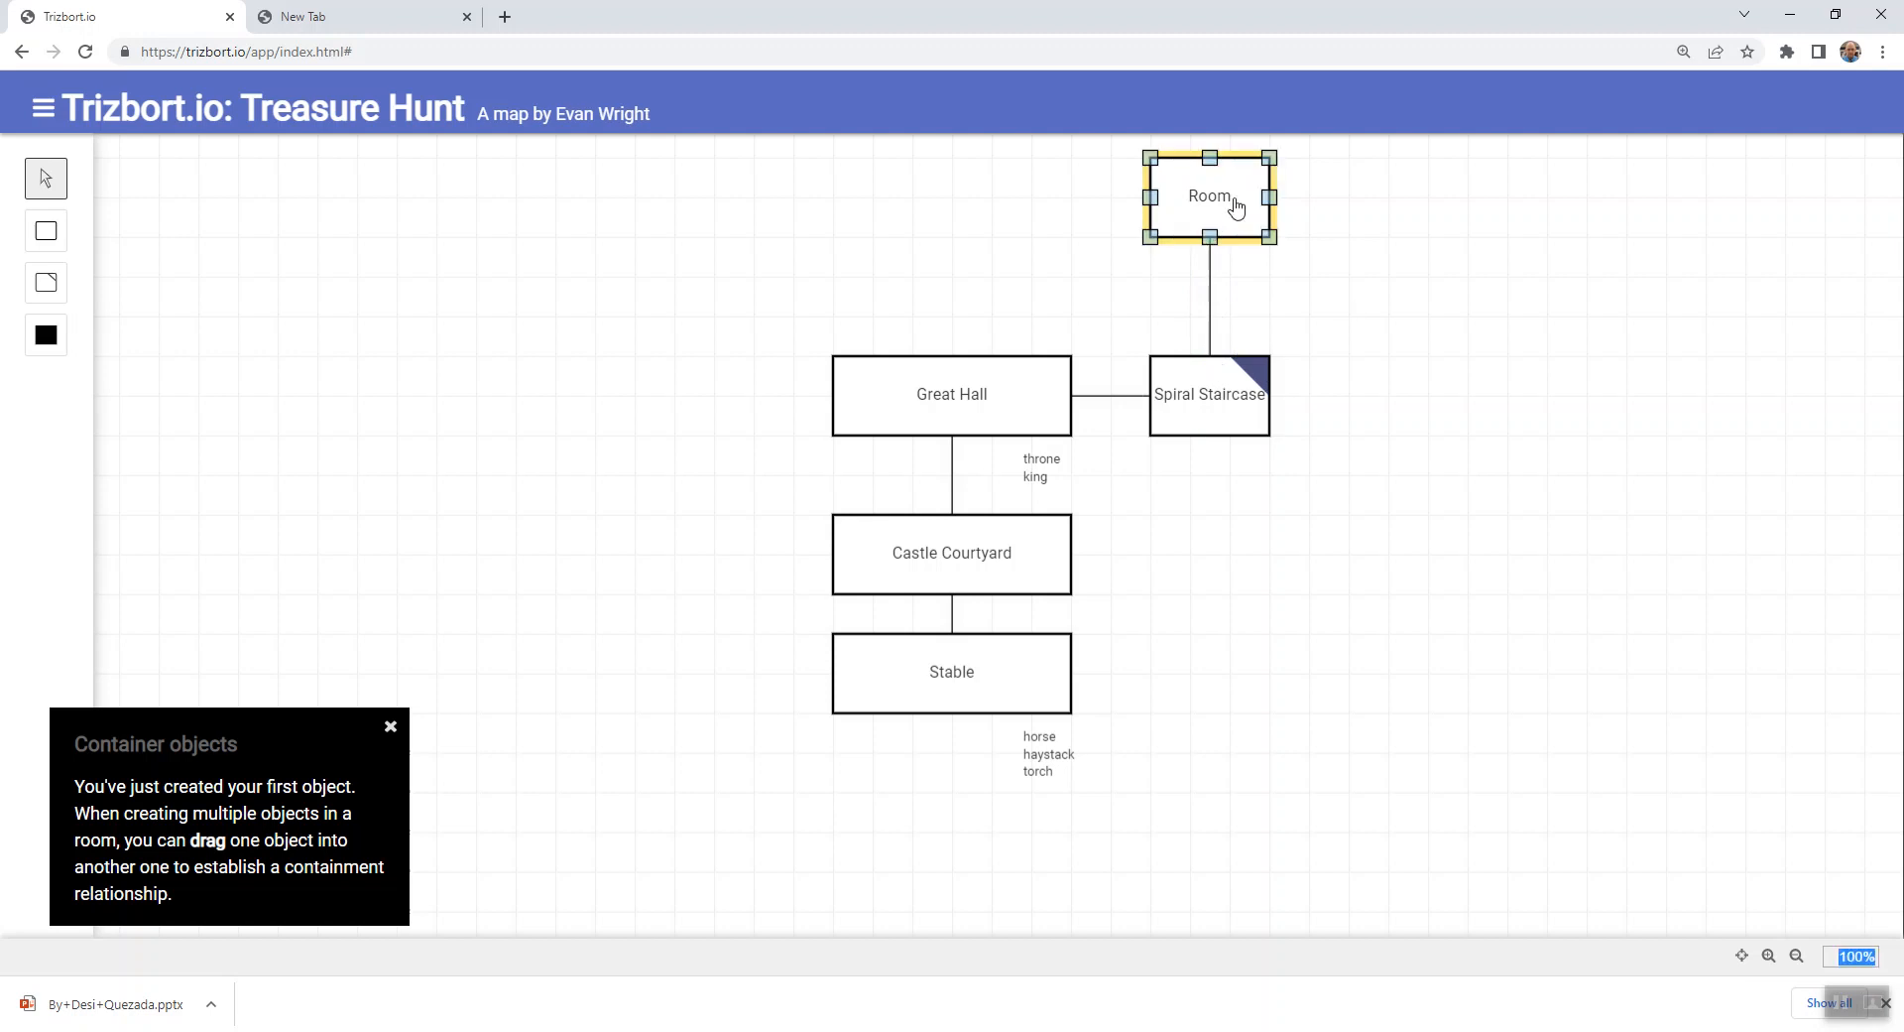
left_click(1554, 212)
left_click(1597, 294)
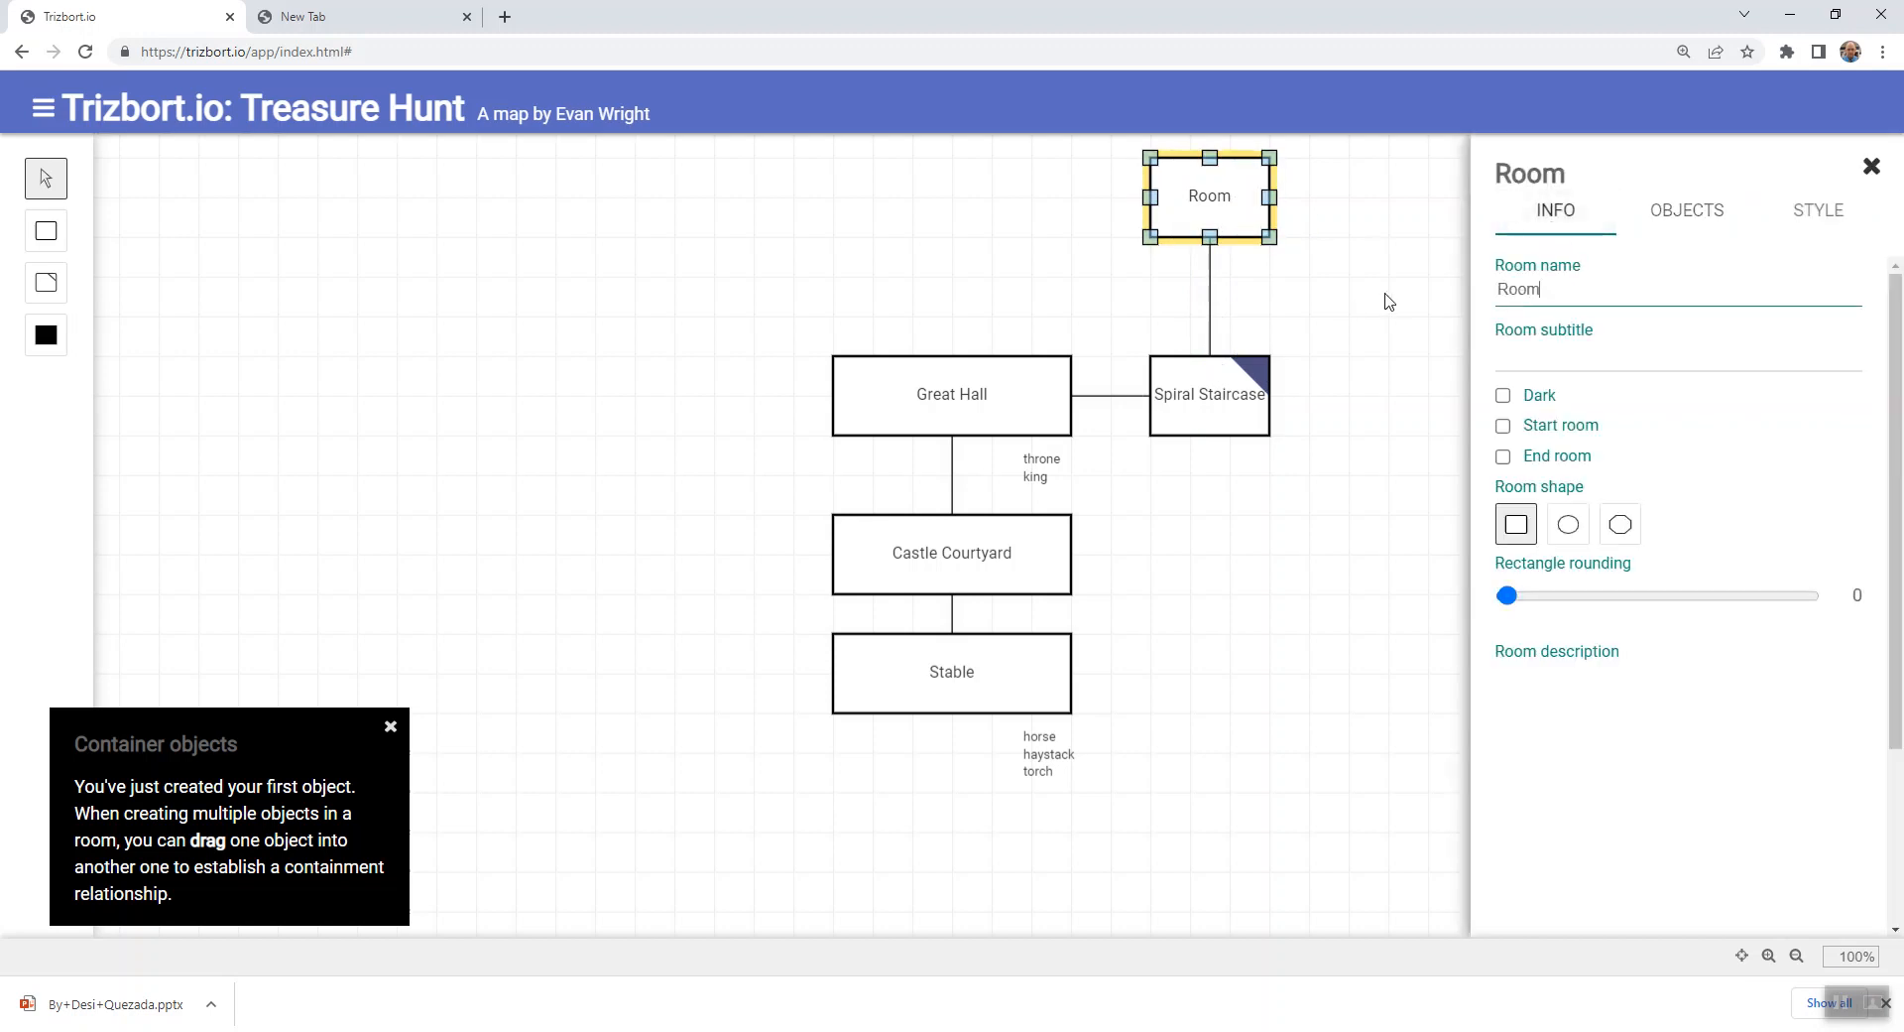
key("BackSpace")
key("BackSpace")
key("BackSpace")
key("BackSpace")
type("Top of Turret")
- Describe Top of Turret as "You are high up in a castle turret. From here you can see ........ Stairs lead down."
left_click(1603, 729)
type("You are")
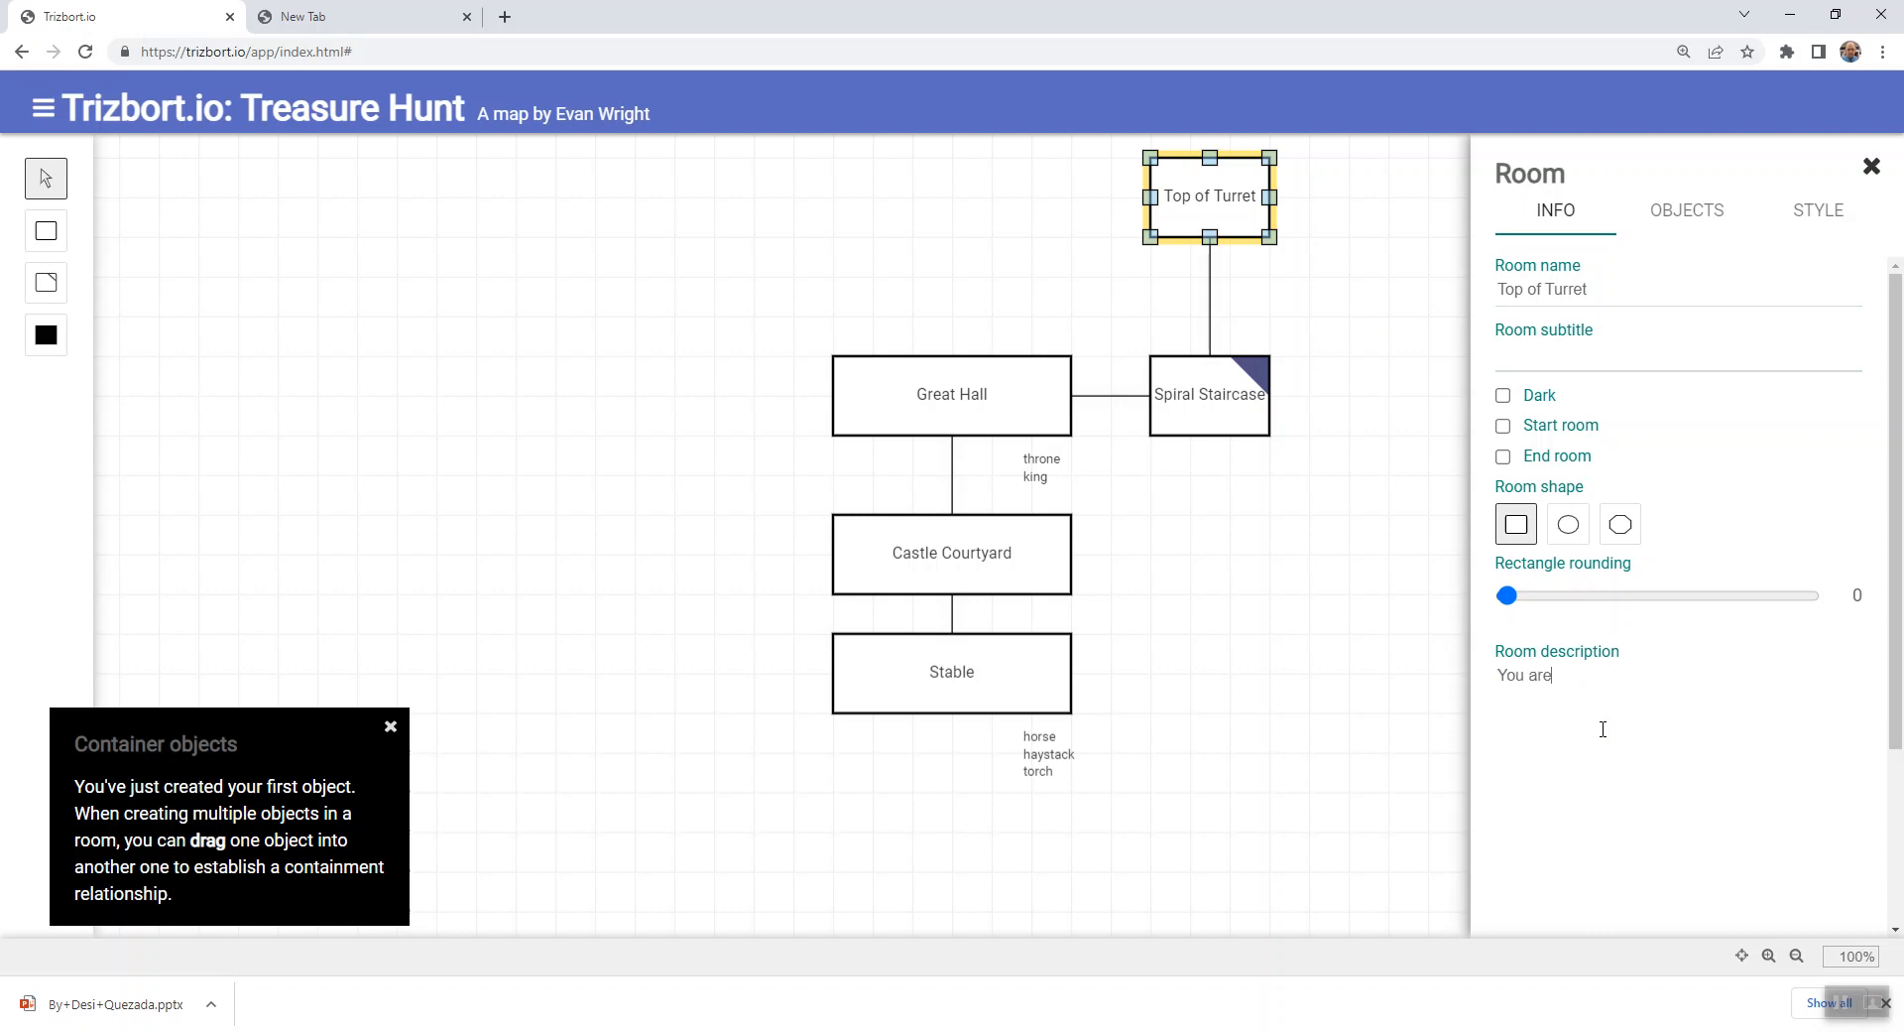
type(" high up in a castle turret. From")
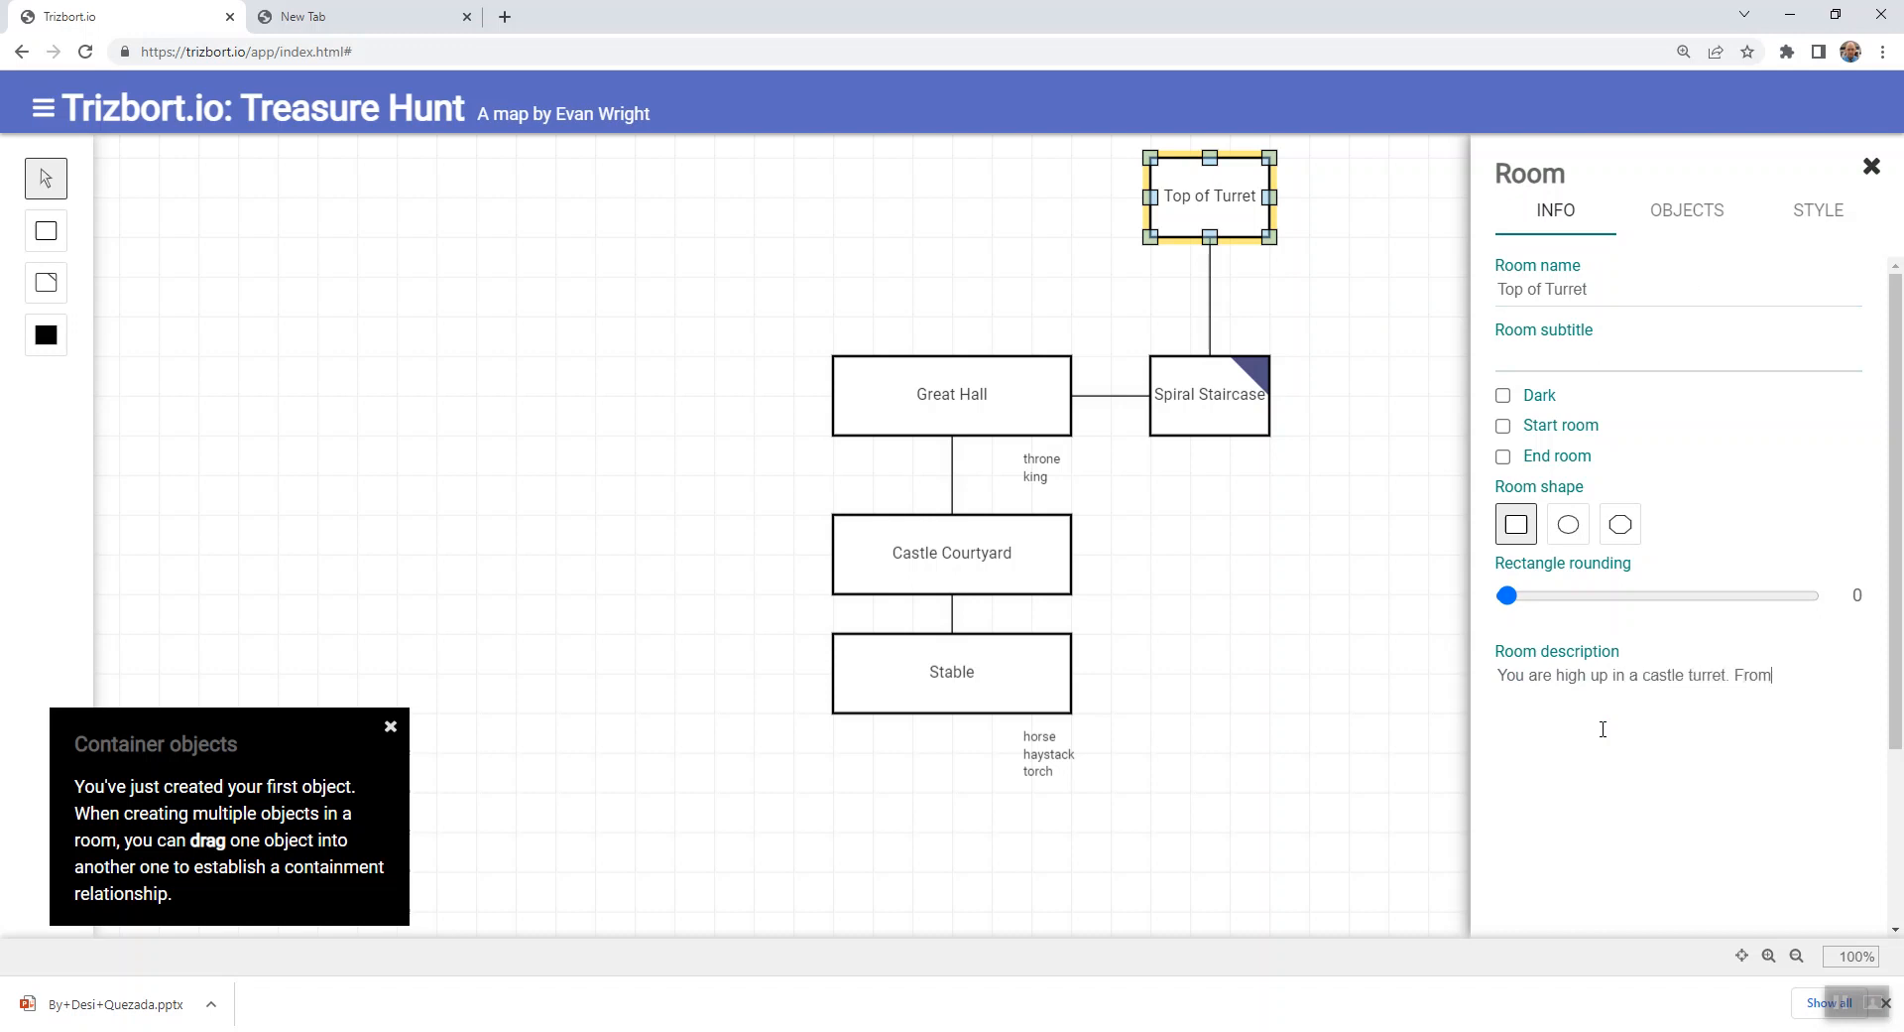
type(" here you can see ........ Stairs lead down.")
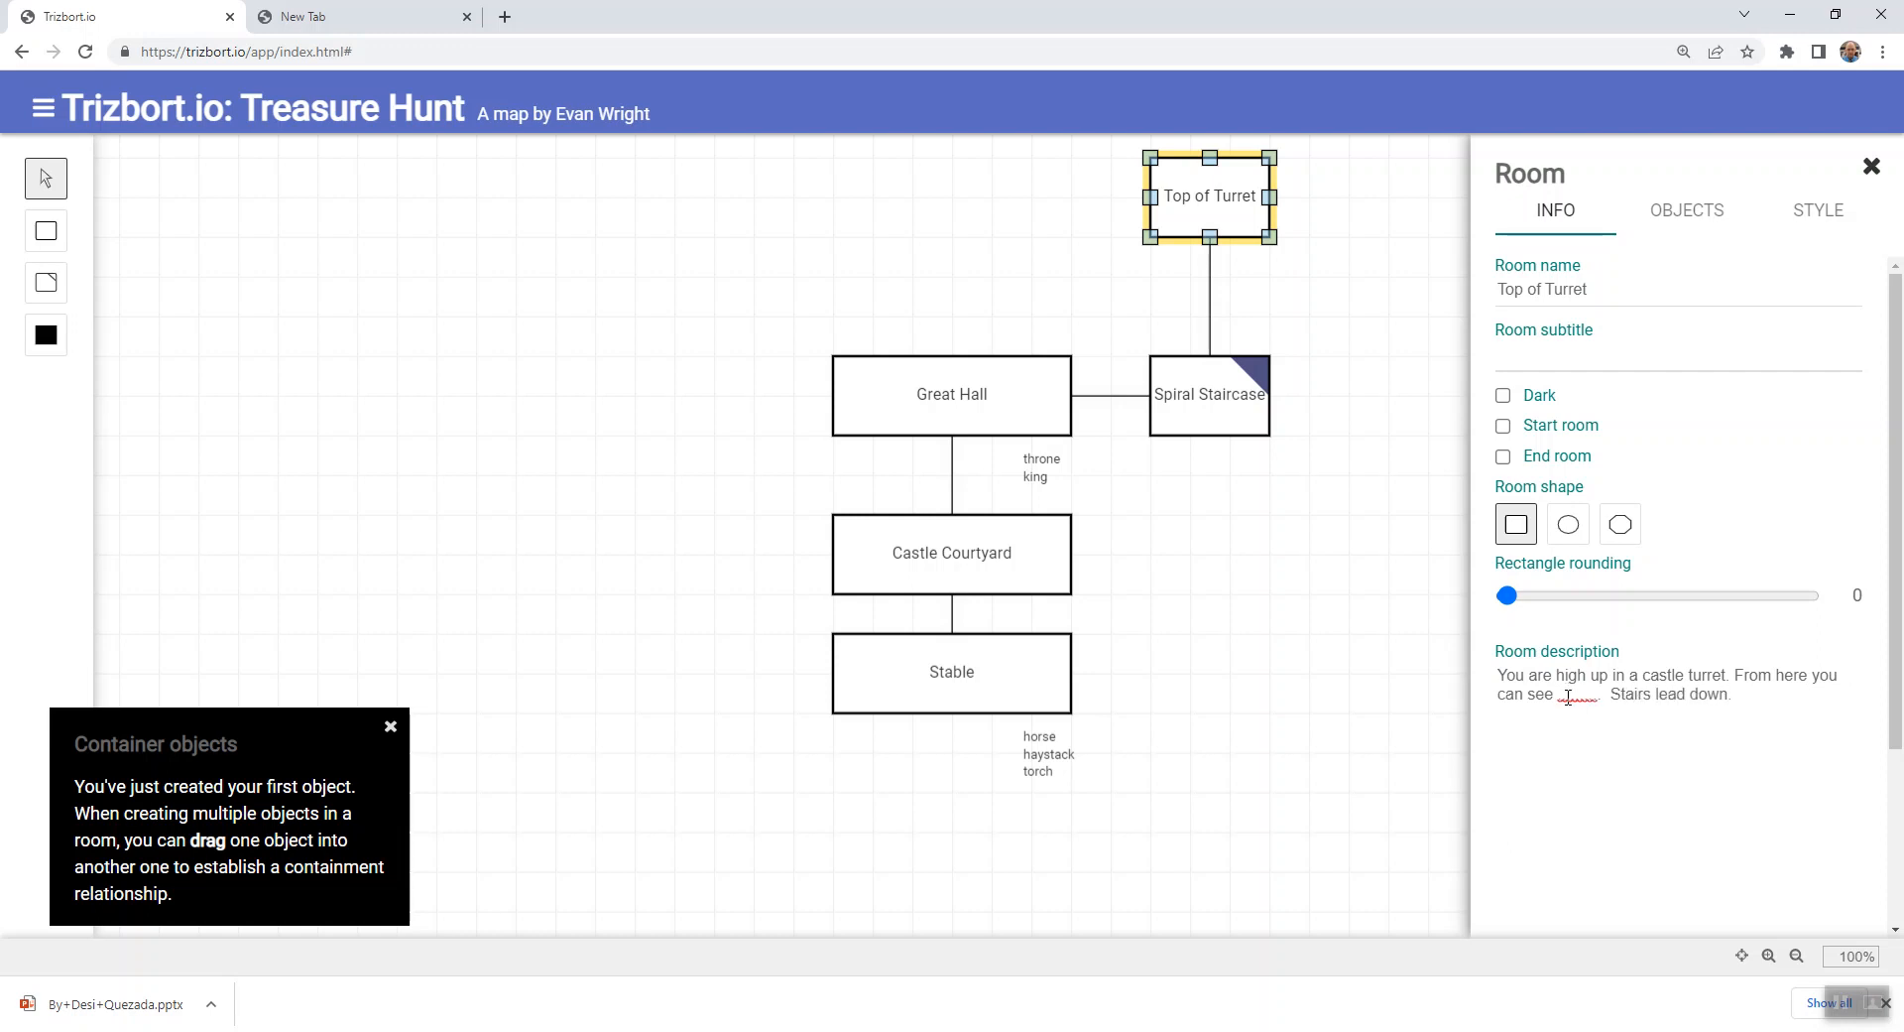
- Replace the dotted placeholder in Top of Turret's description with "surrounding fields and an ocean to the west."
left_click_drag(1557, 695, 1599, 696)
type("surr")
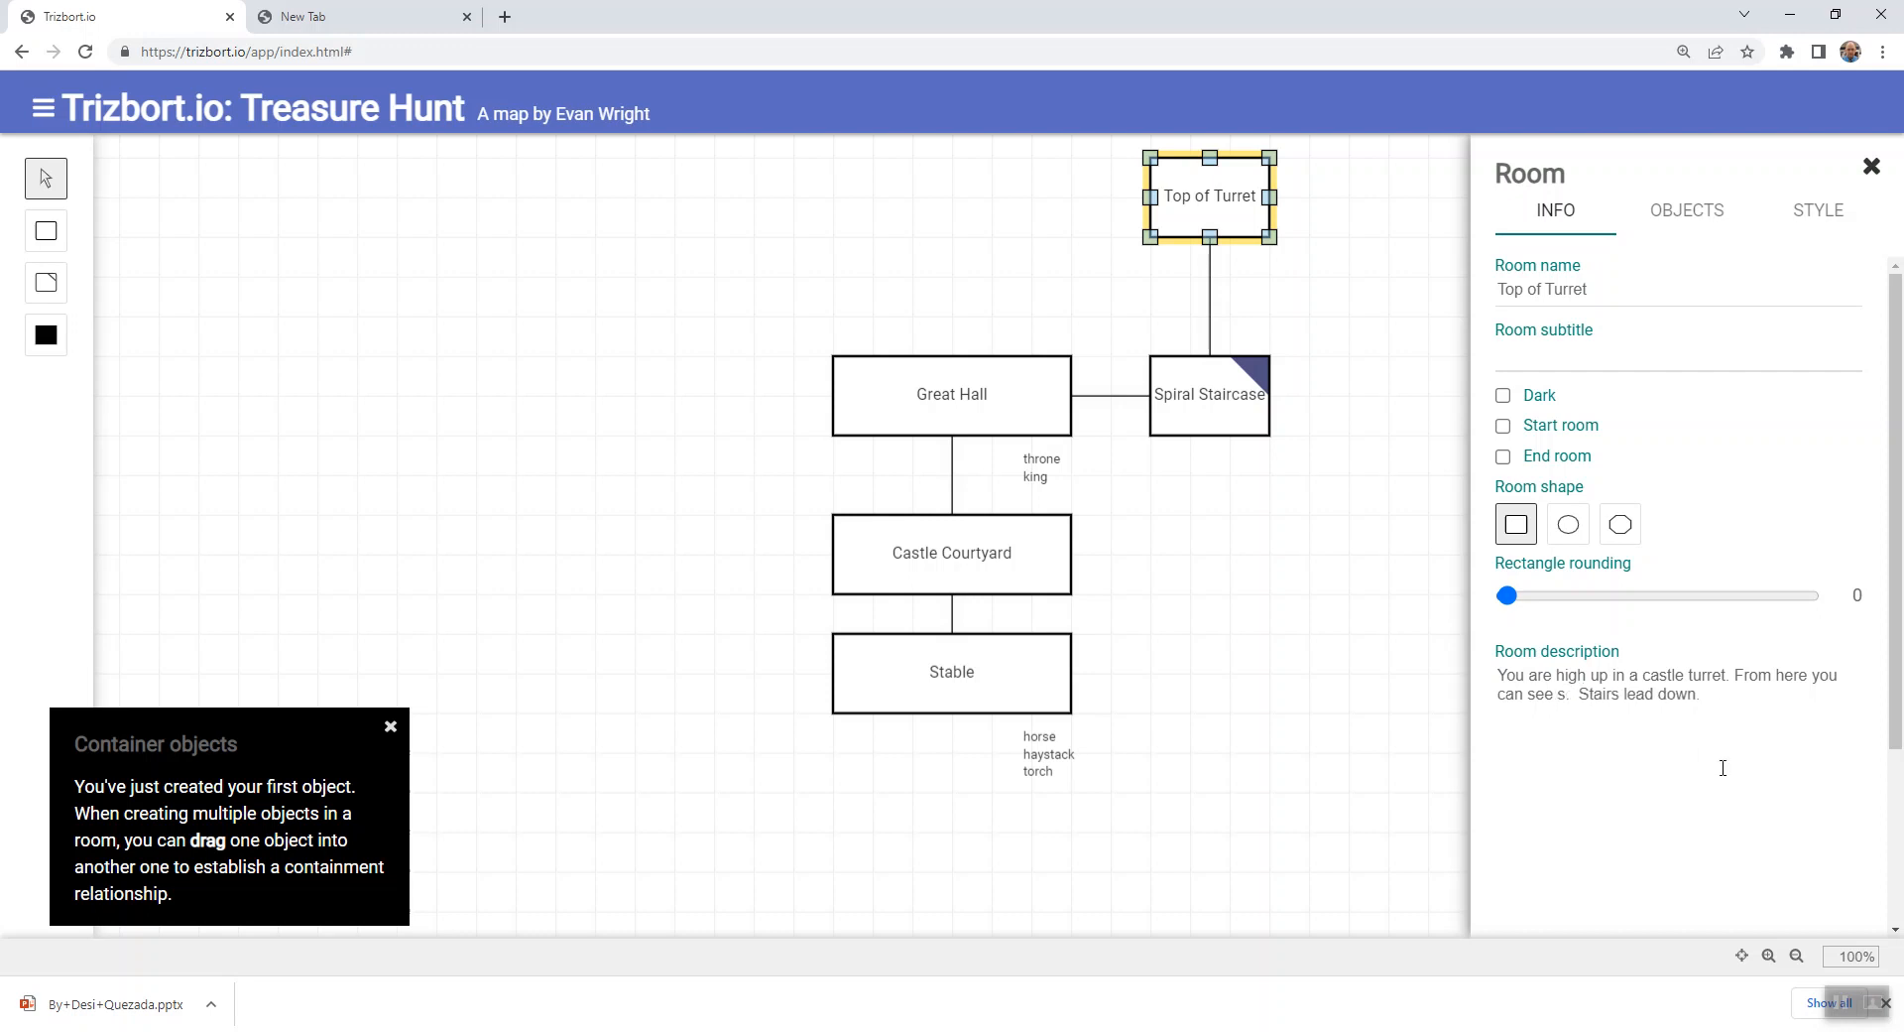
type("ounding fie")
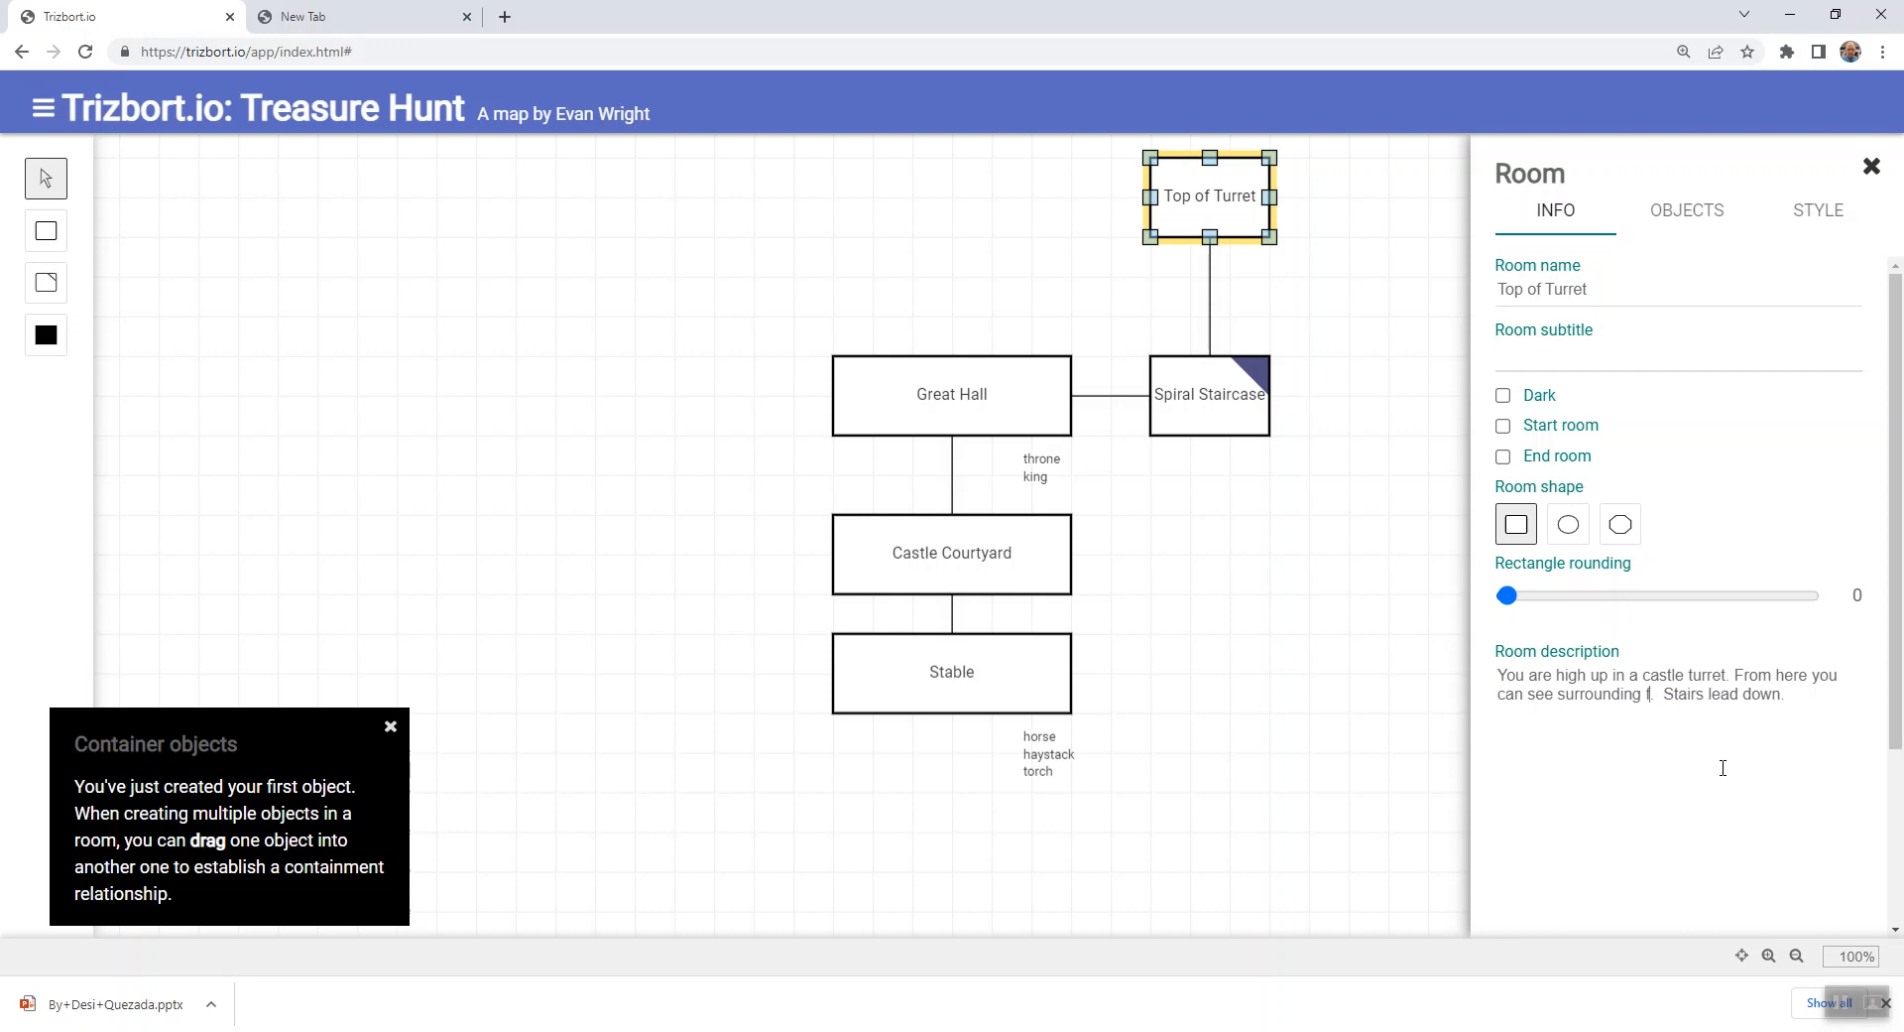
type("lds and t")
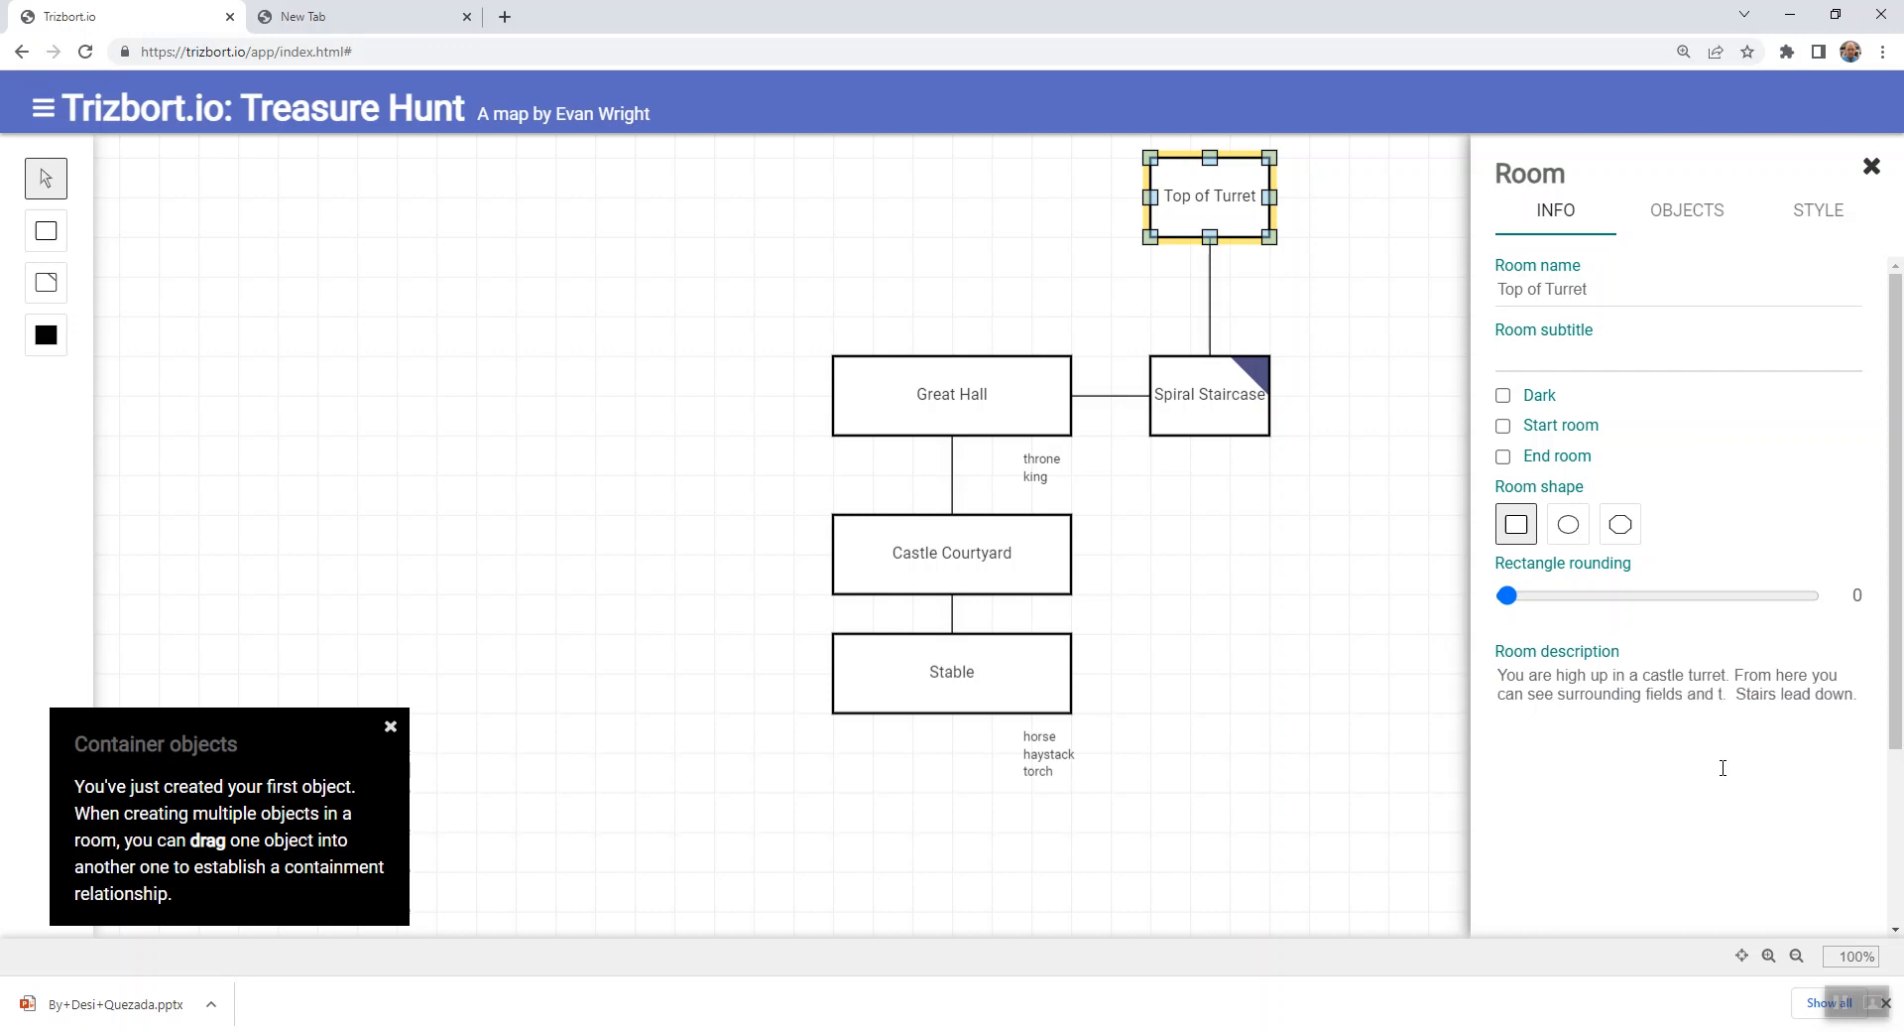
key("BackSpace")
key("BackSpace")
key("BackSpace")
key("BackSpace")
type("nd an ocea")
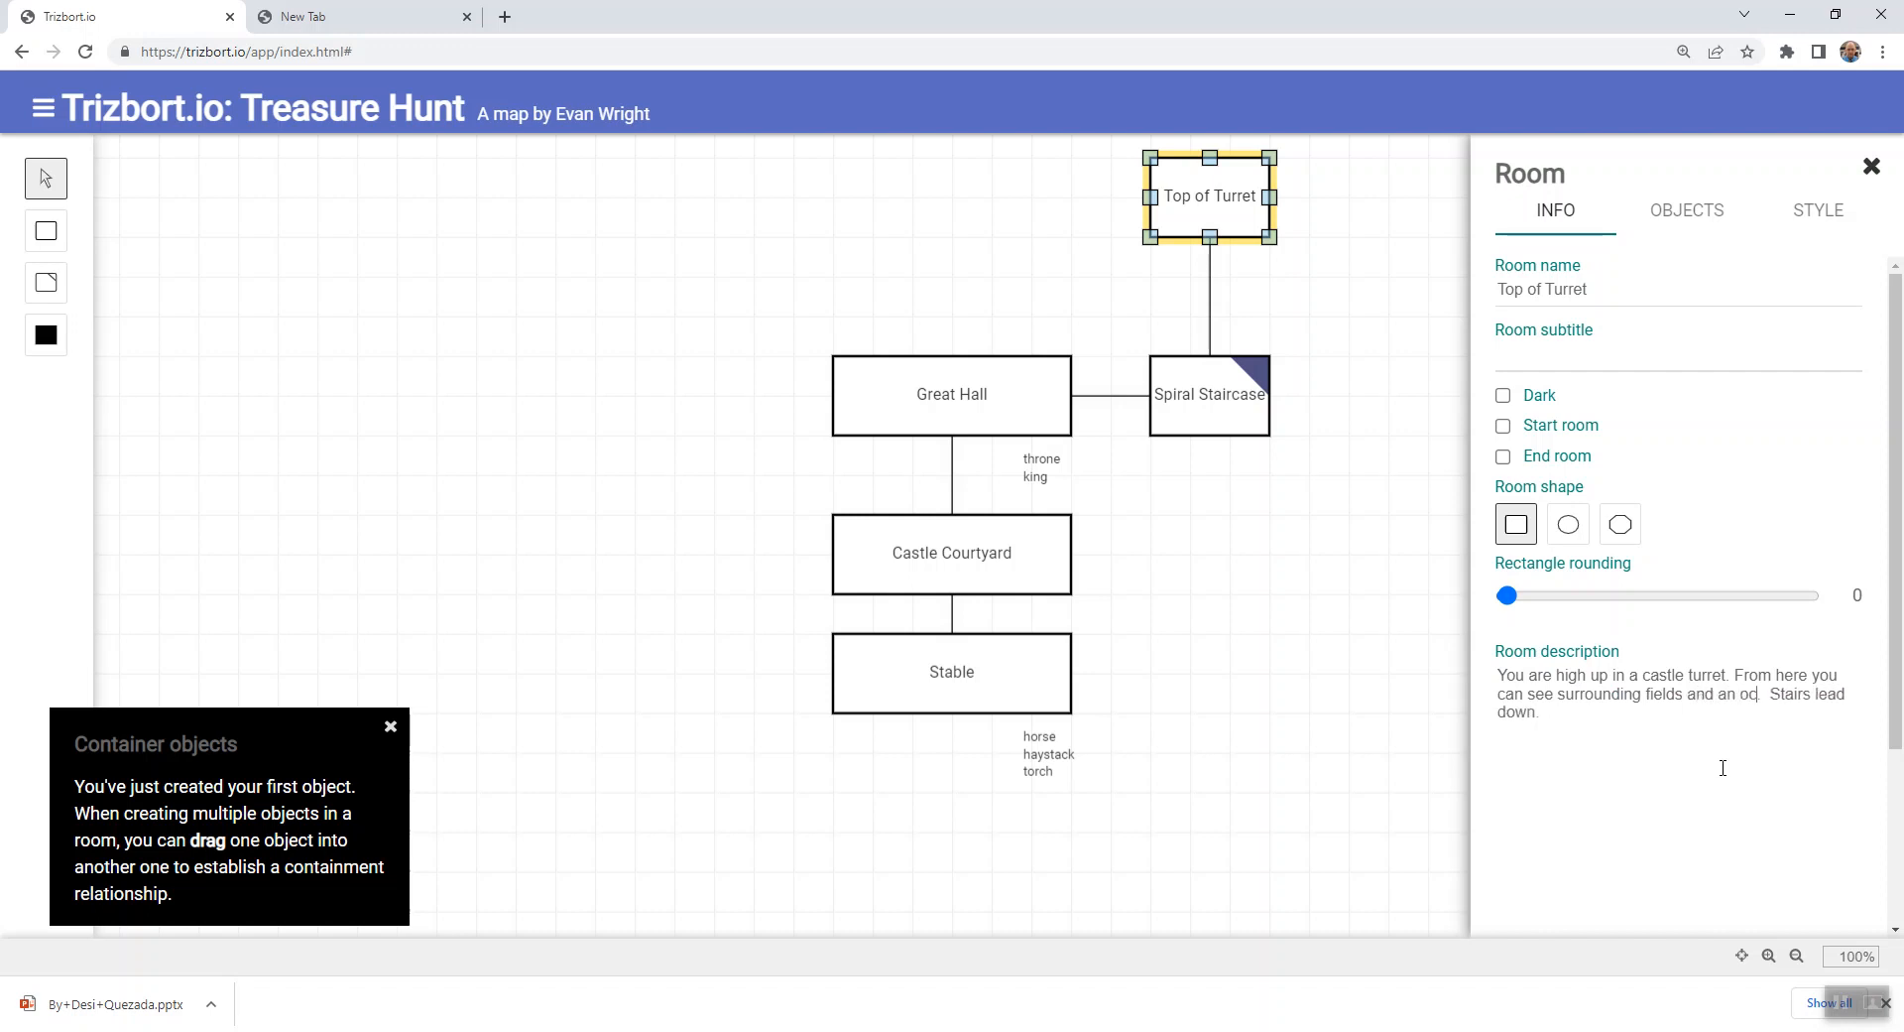
type("n to the ")
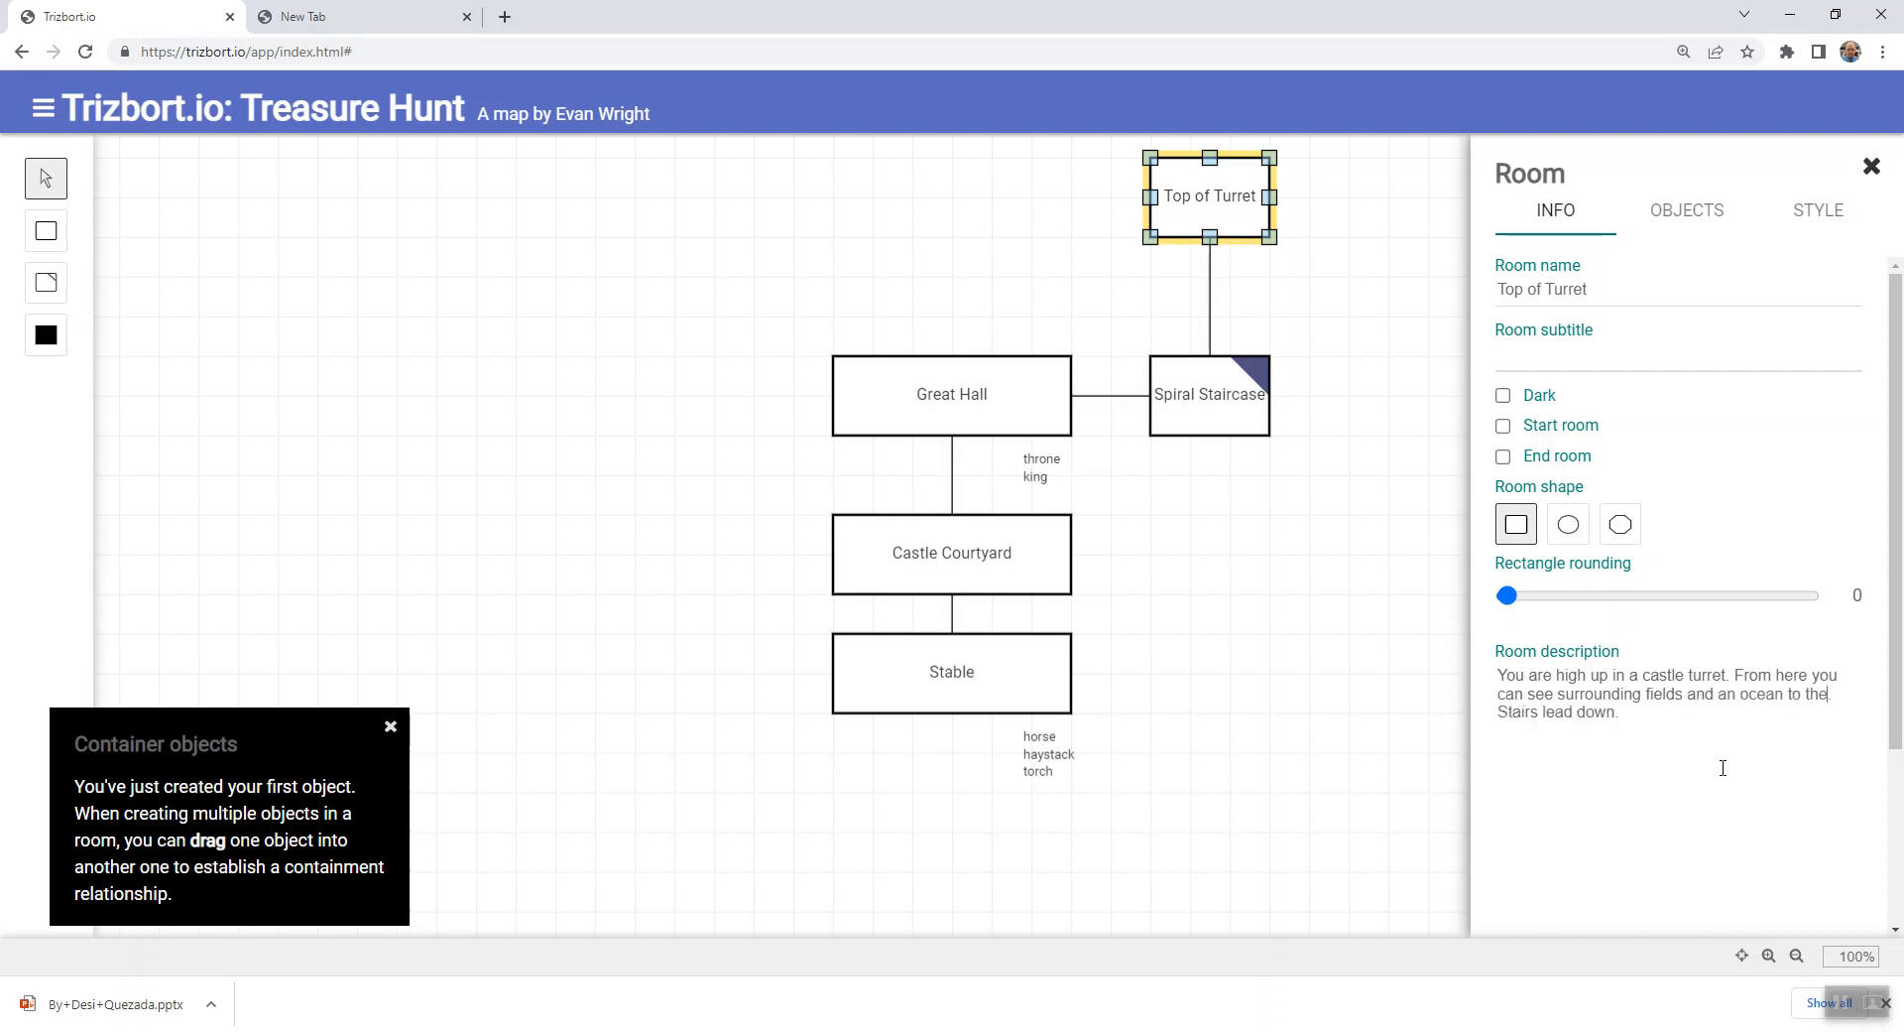
type("wesst.")
key("BackSpace")
key("BackSpace")
key("BackSpace")
type("t")
- Insert "wild" before "ocean" in Top of Turret's description and close the room's details
type("e")
key("BackSpace")
type("wild")
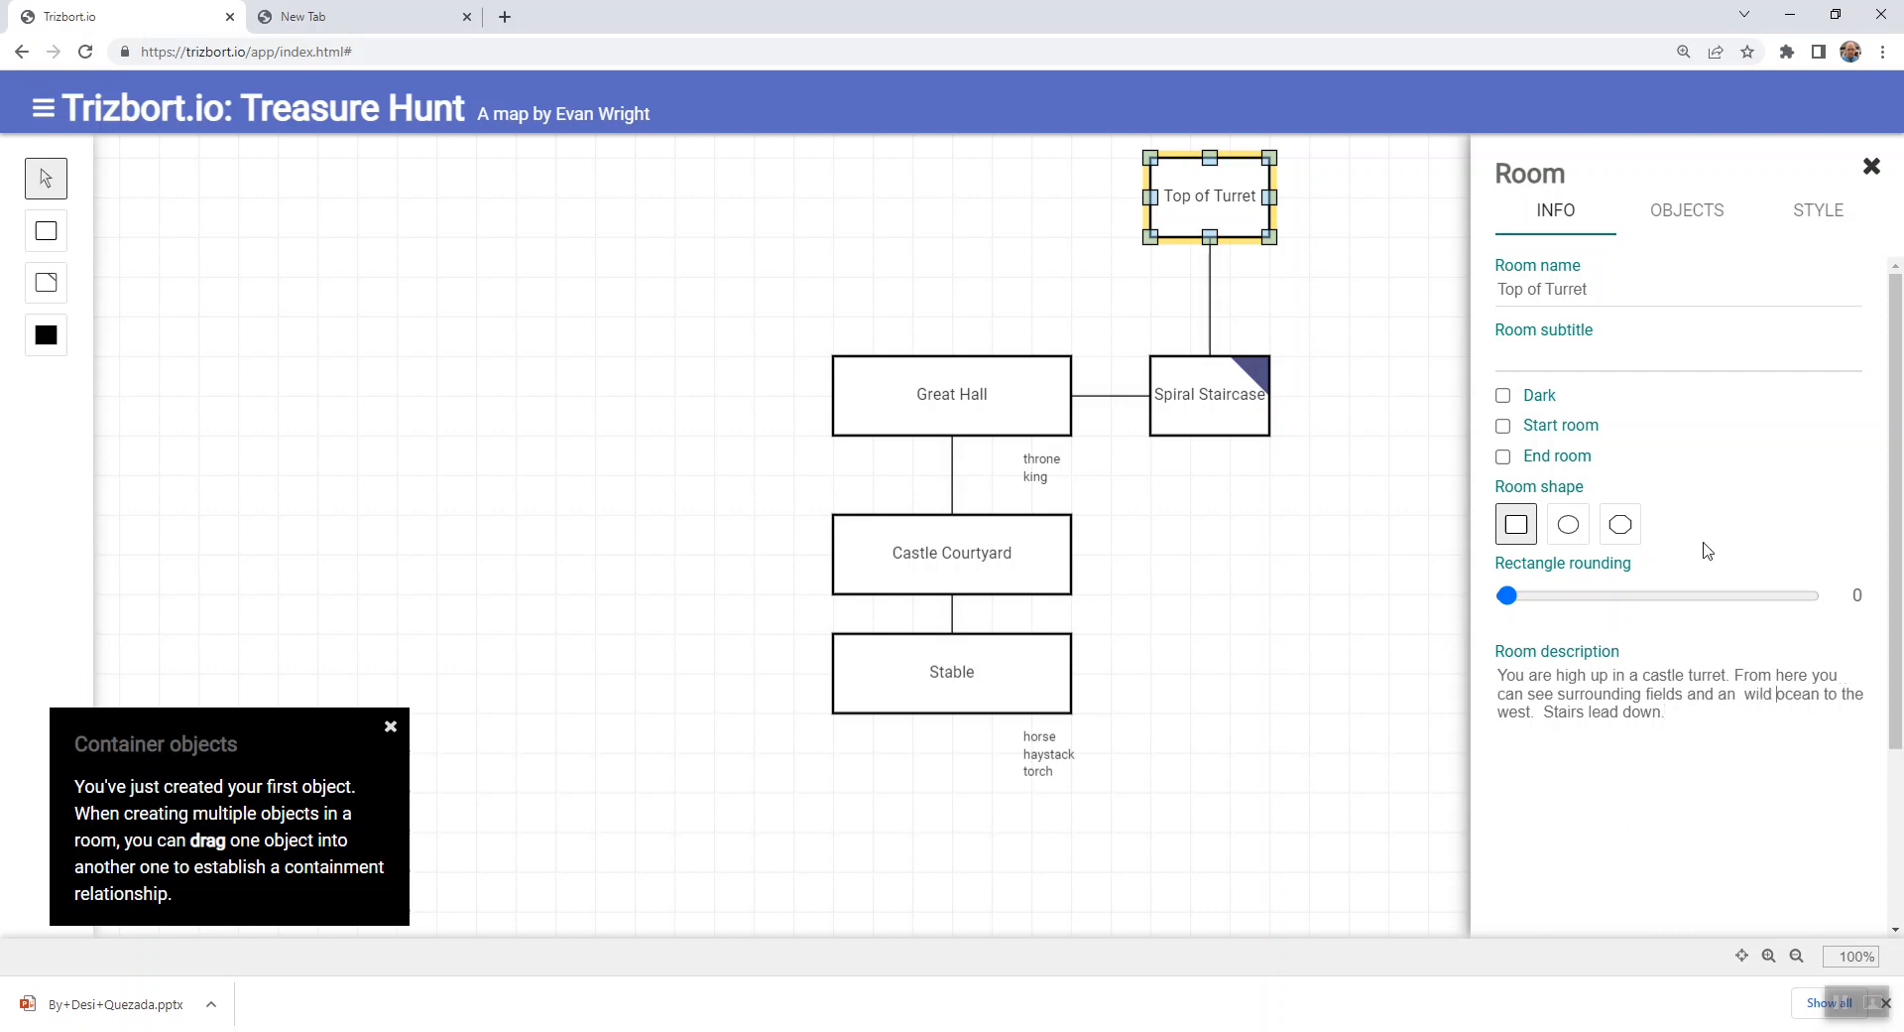
key("BackSpace")
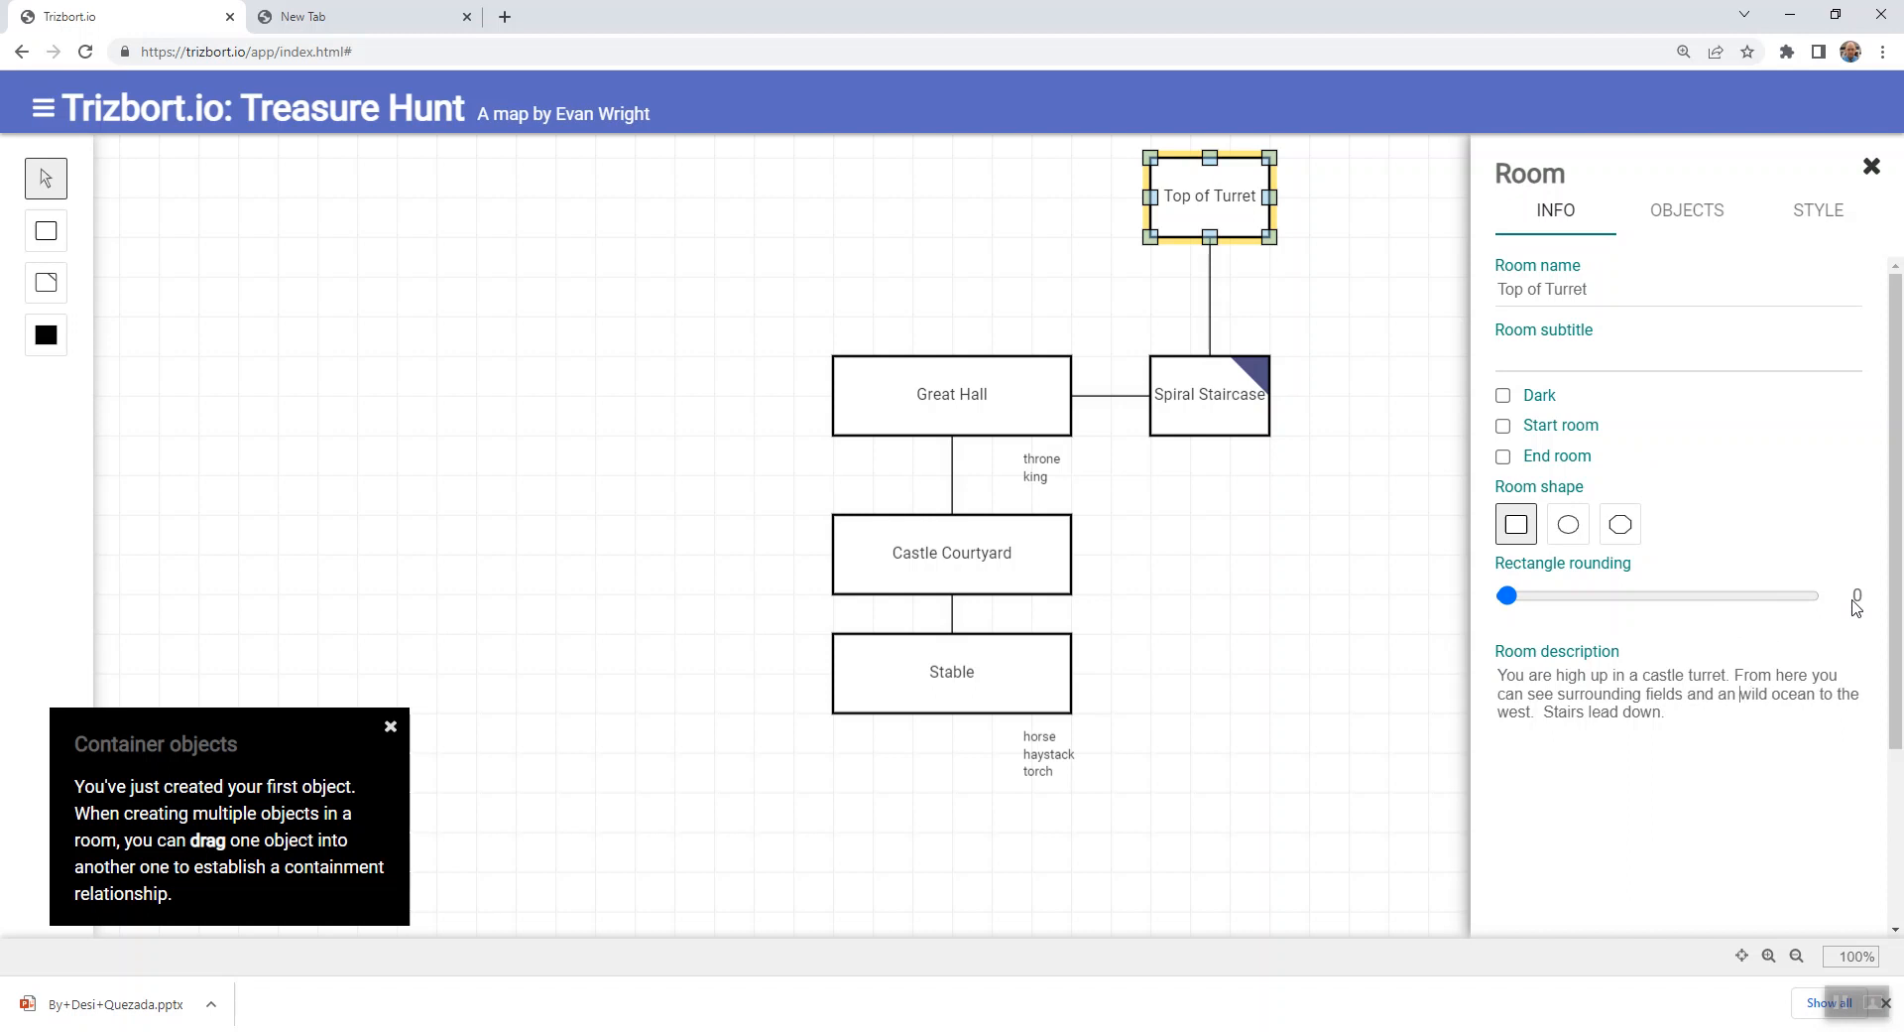
left_click(1727, 714)
left_click(1369, 363)
- Add an object named "ocean" to Top of Turret
left_click(1225, 185)
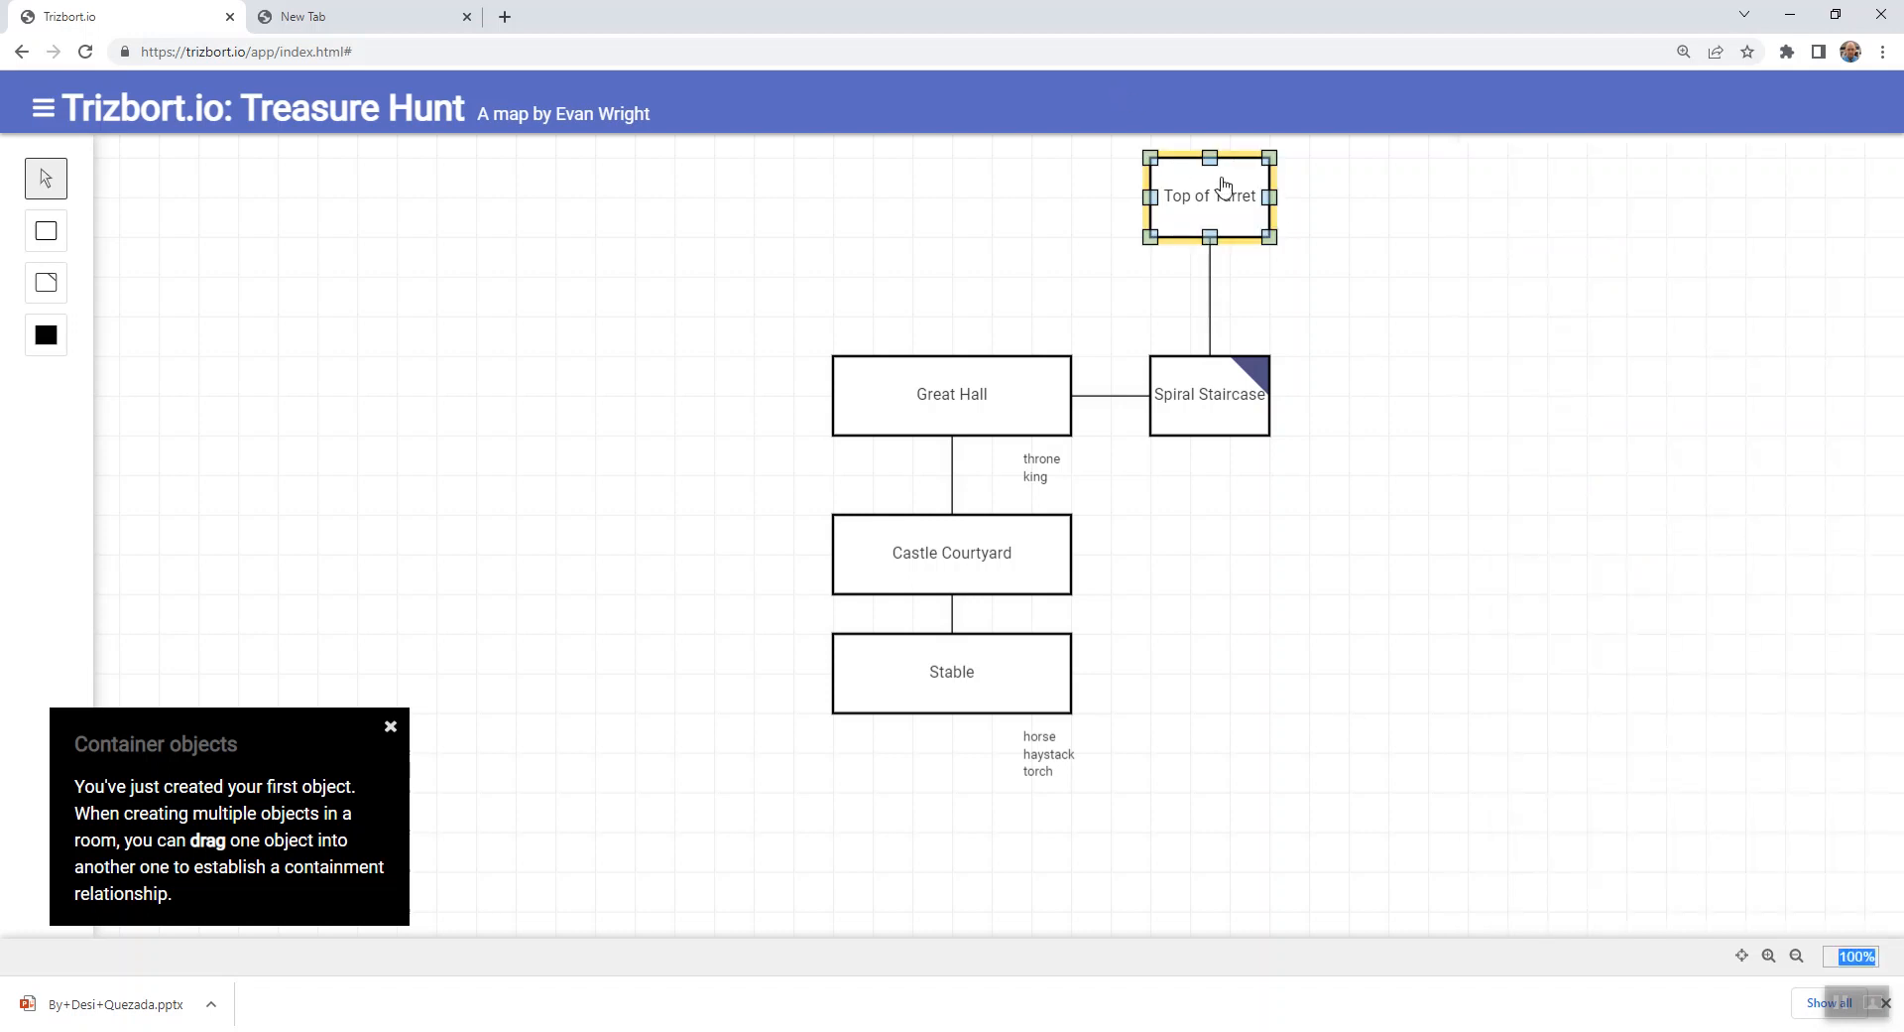
left_click(1668, 210)
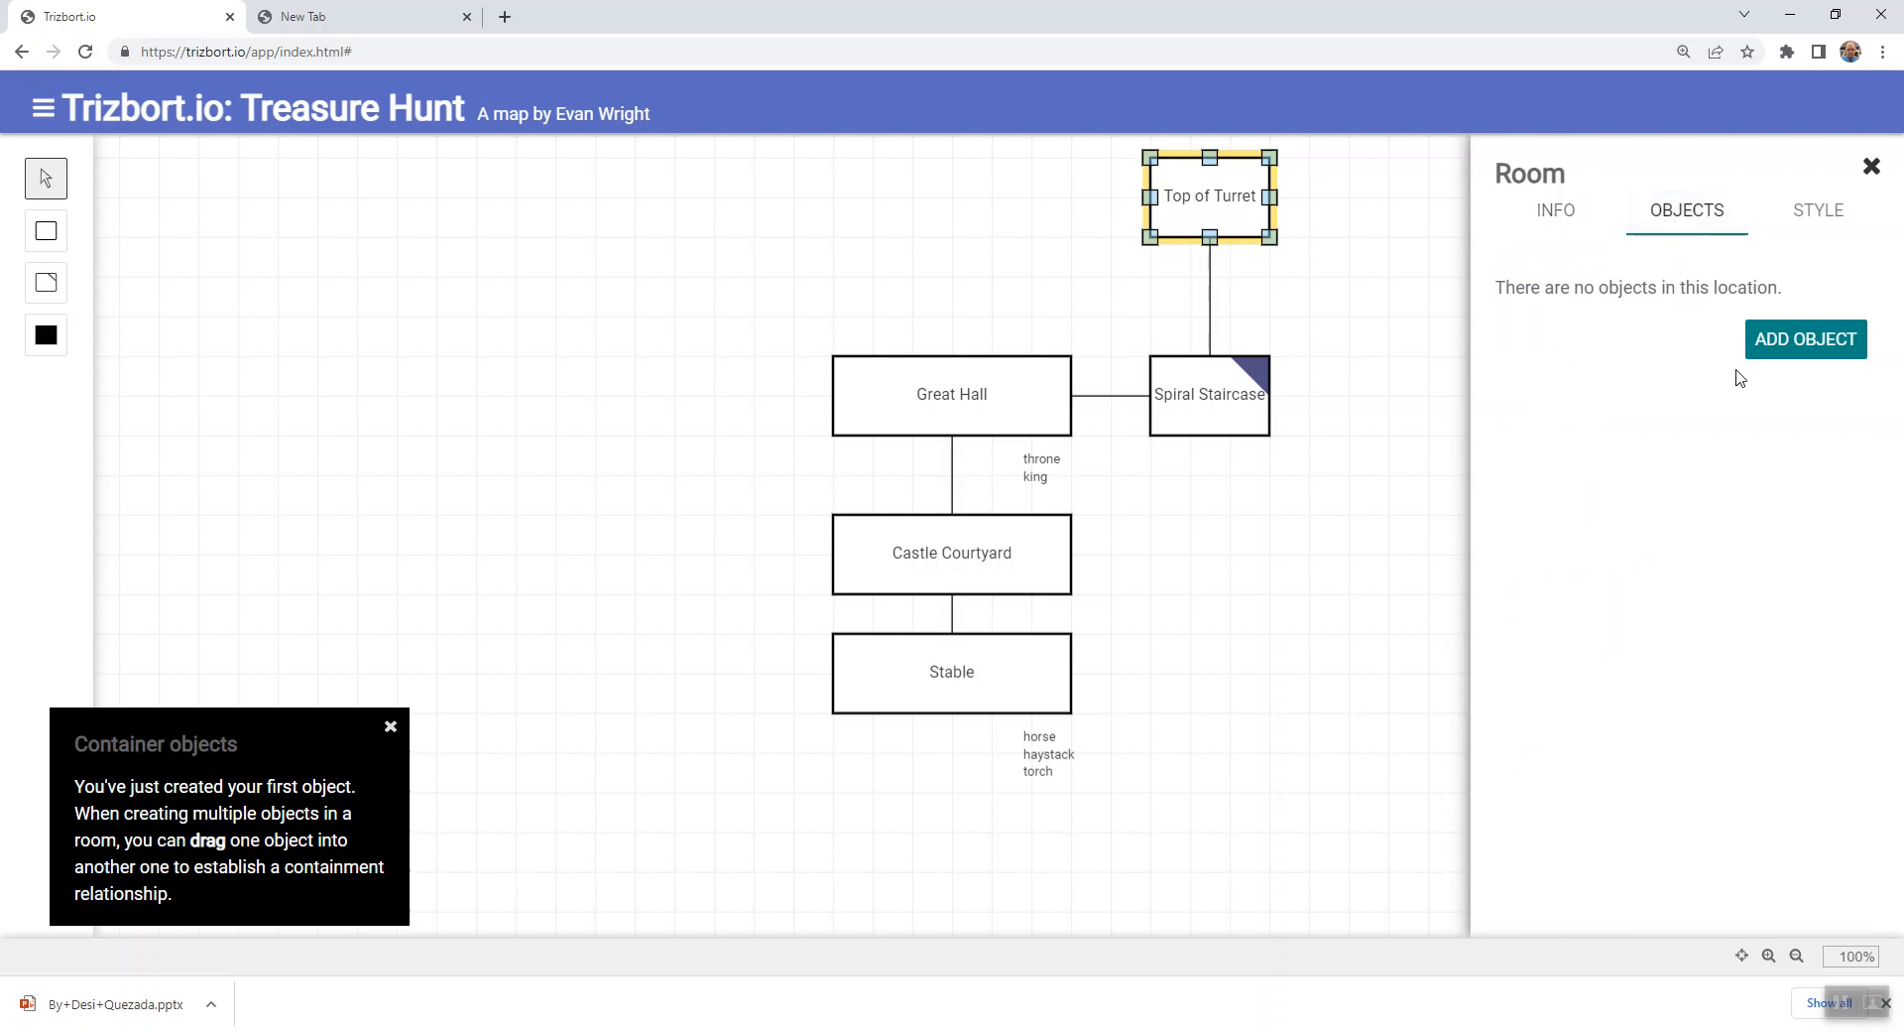
left_click(1810, 347)
key("BackSpace")
key("BackSpace")
key("BackSpace")
key("BackSpace")
key("BackSpace")
key("BackSpace")
type("ocean")
- Describe the ocean as "The wild gray ocean bathes the castle in constant mist and fog."
left_click(1570, 384)
type("The wild ")
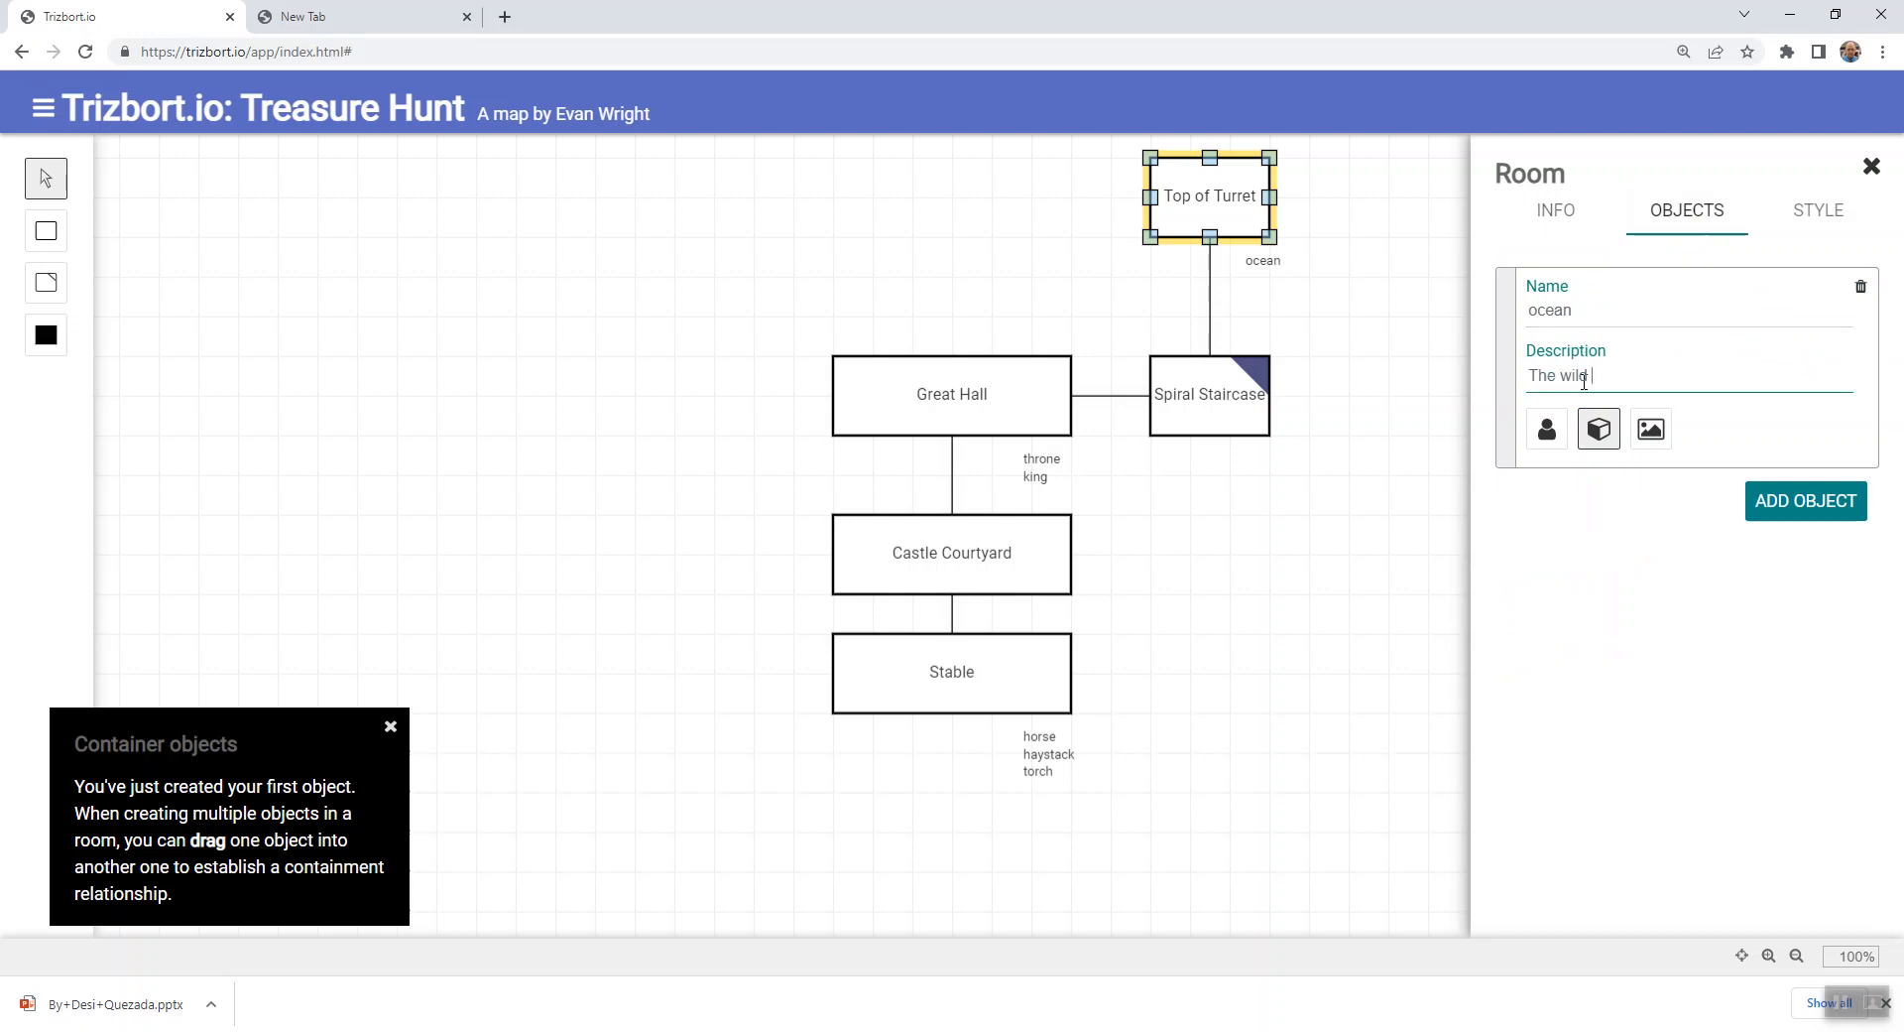
type("gray ocean has")
key("BackSpace")
key("BackSpace")
key("BackSpace")
key("BackSpace")
type("bathes the castle")
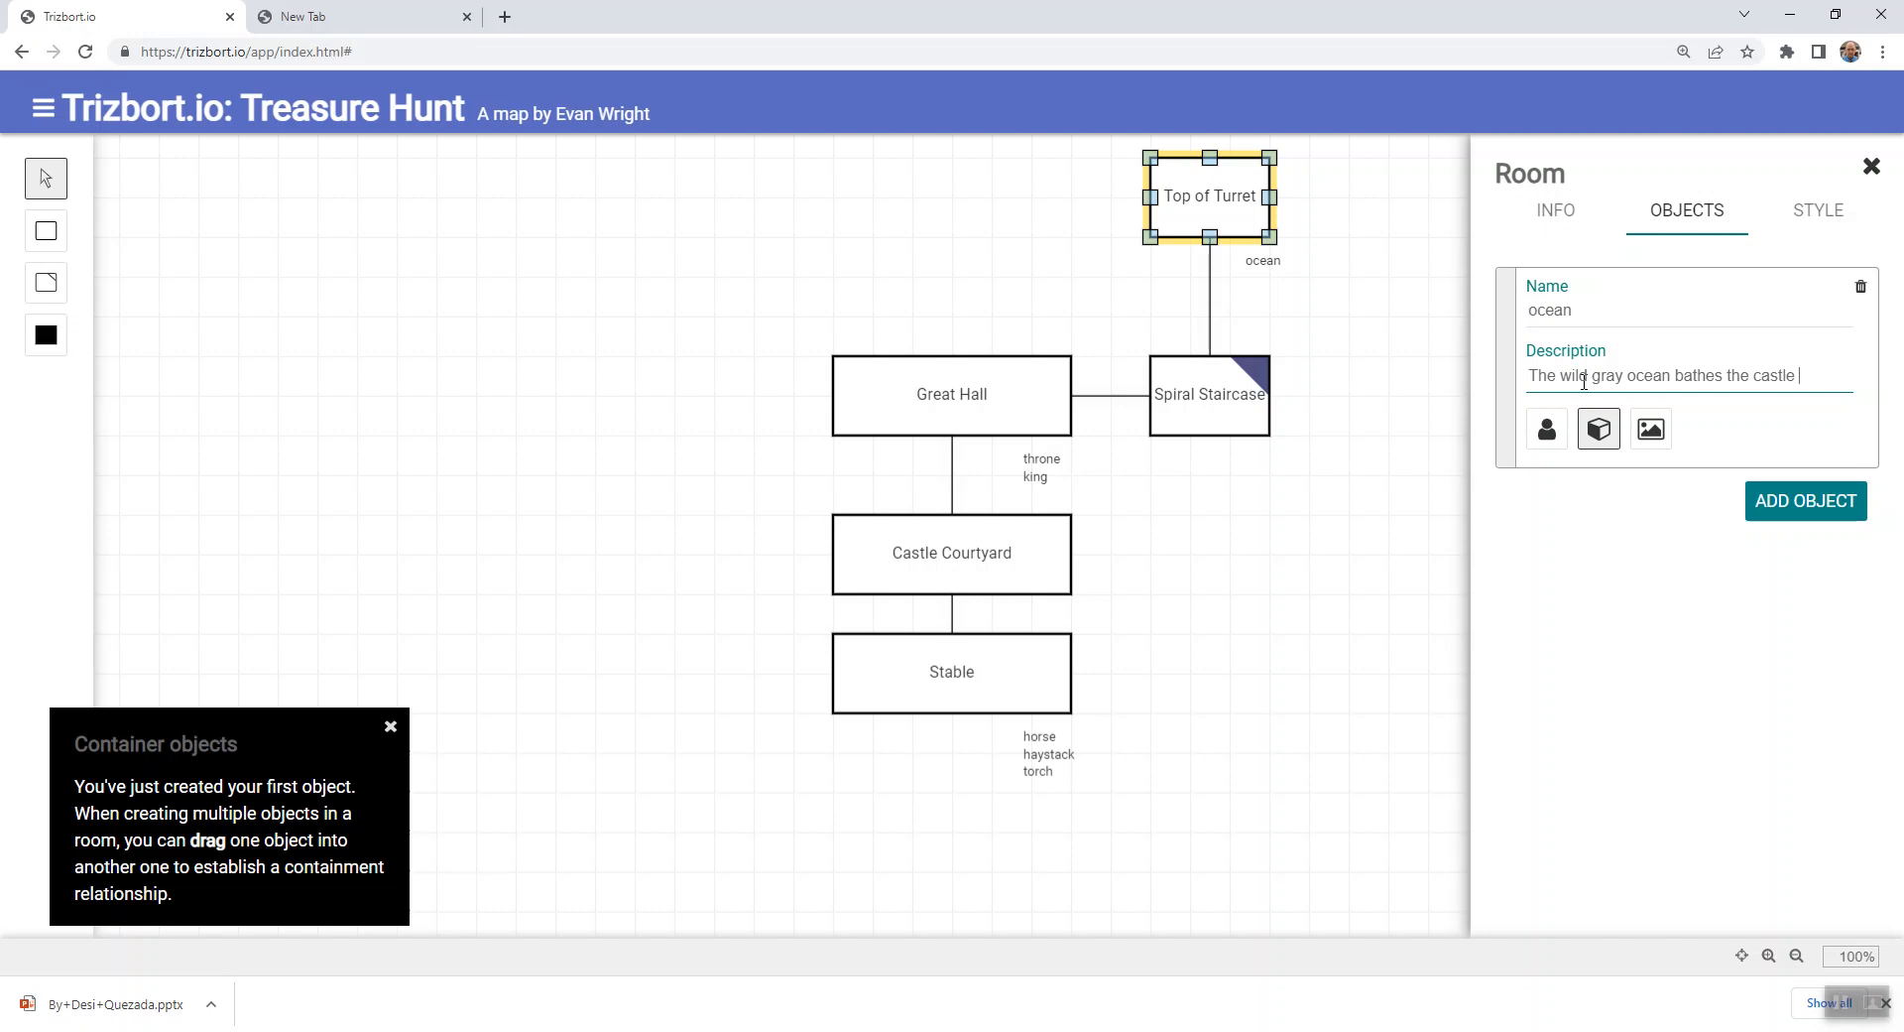
type(" in constant")
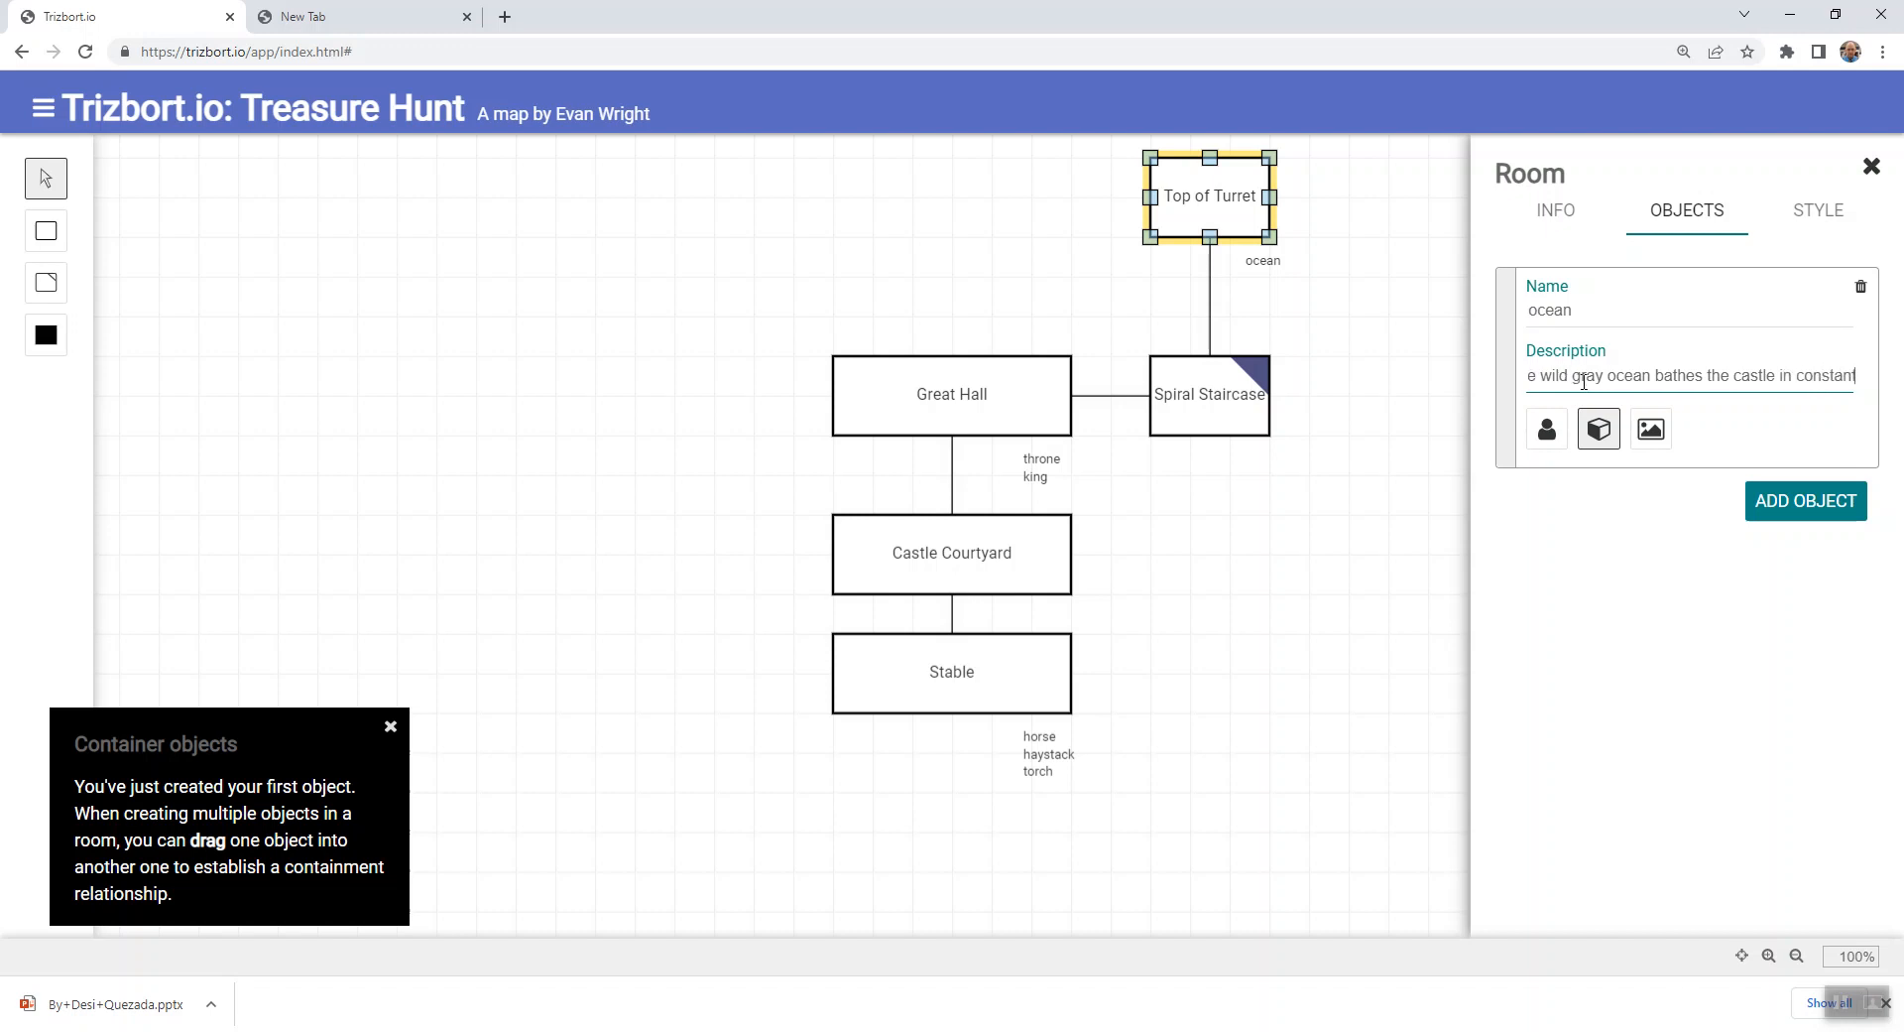
type(" mist and fog.")
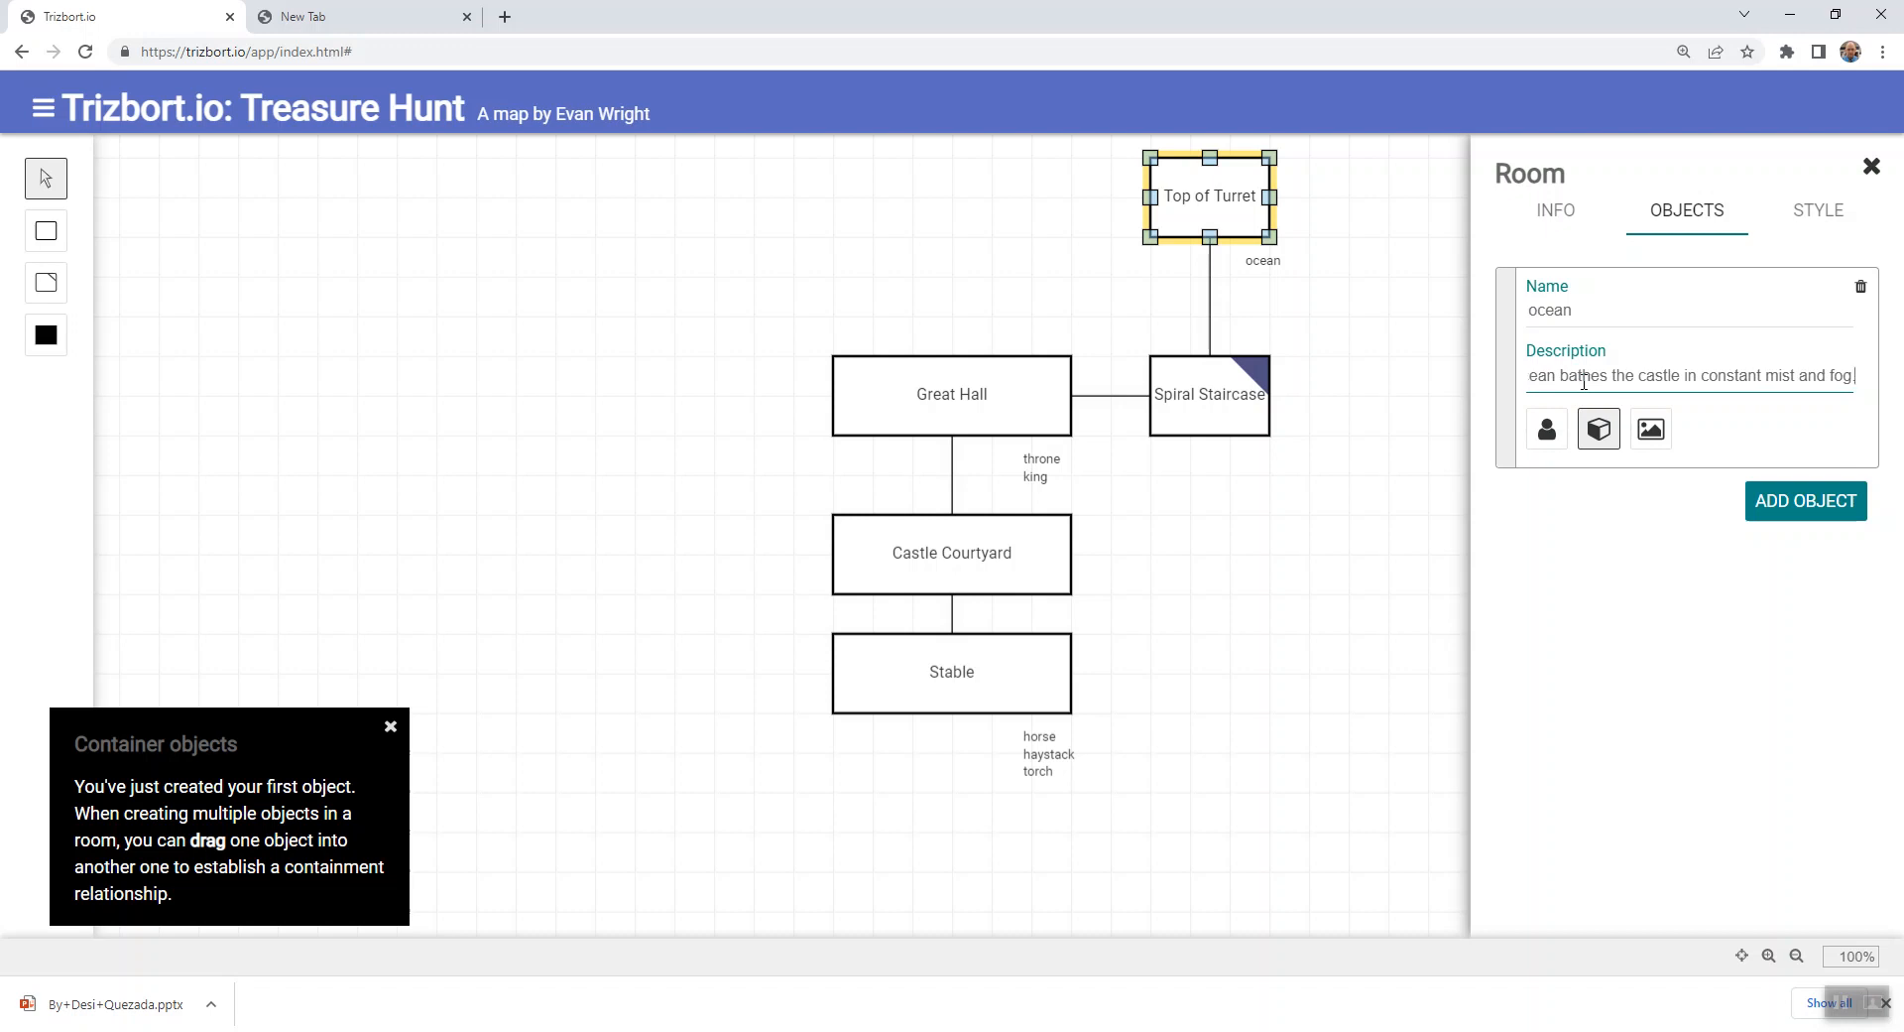
- Add a second object named "fields" to Top of Turret
left_click(1793, 510)
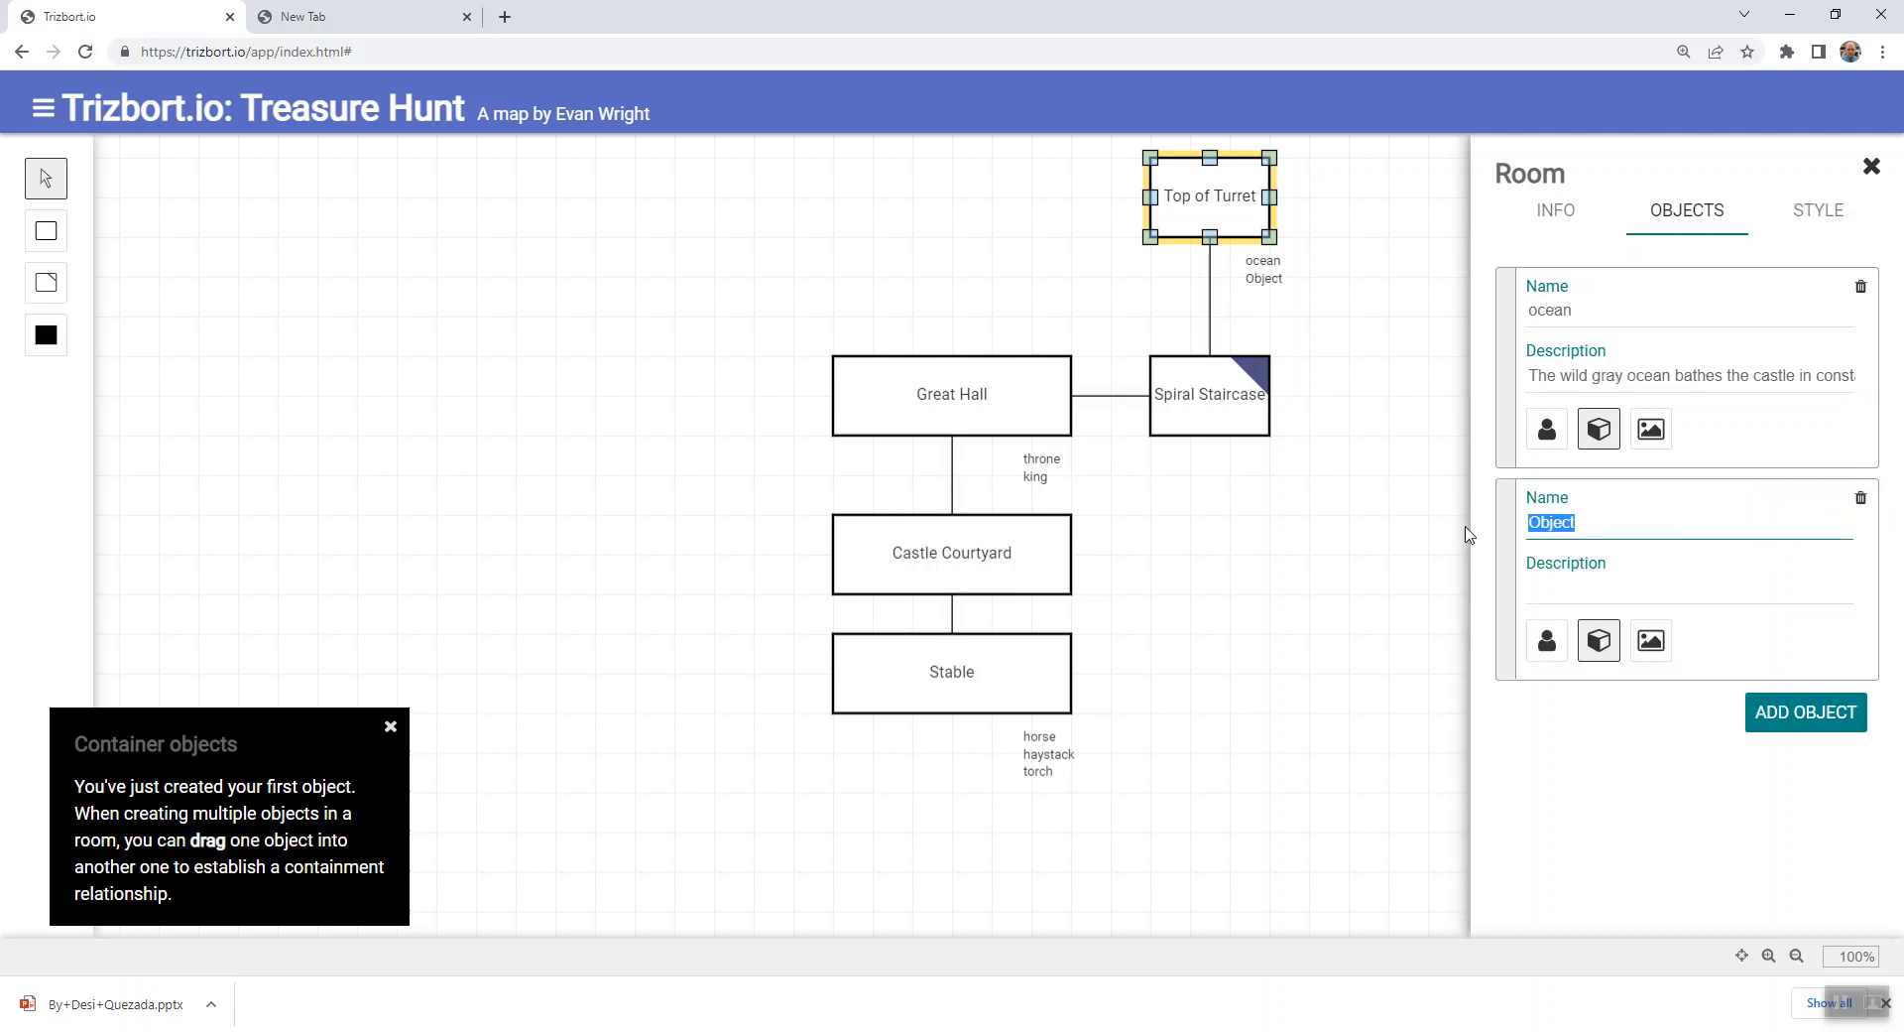
key("BackSpace")
key("BackSpace")
key("BackSpace")
key("BackSpace")
key("BackSpace")
key("BackSpace")
type("fields")
- Describe the fields object as "The far away fields contain wheat and barley."
left_click(1554, 592)
type("The far awy")
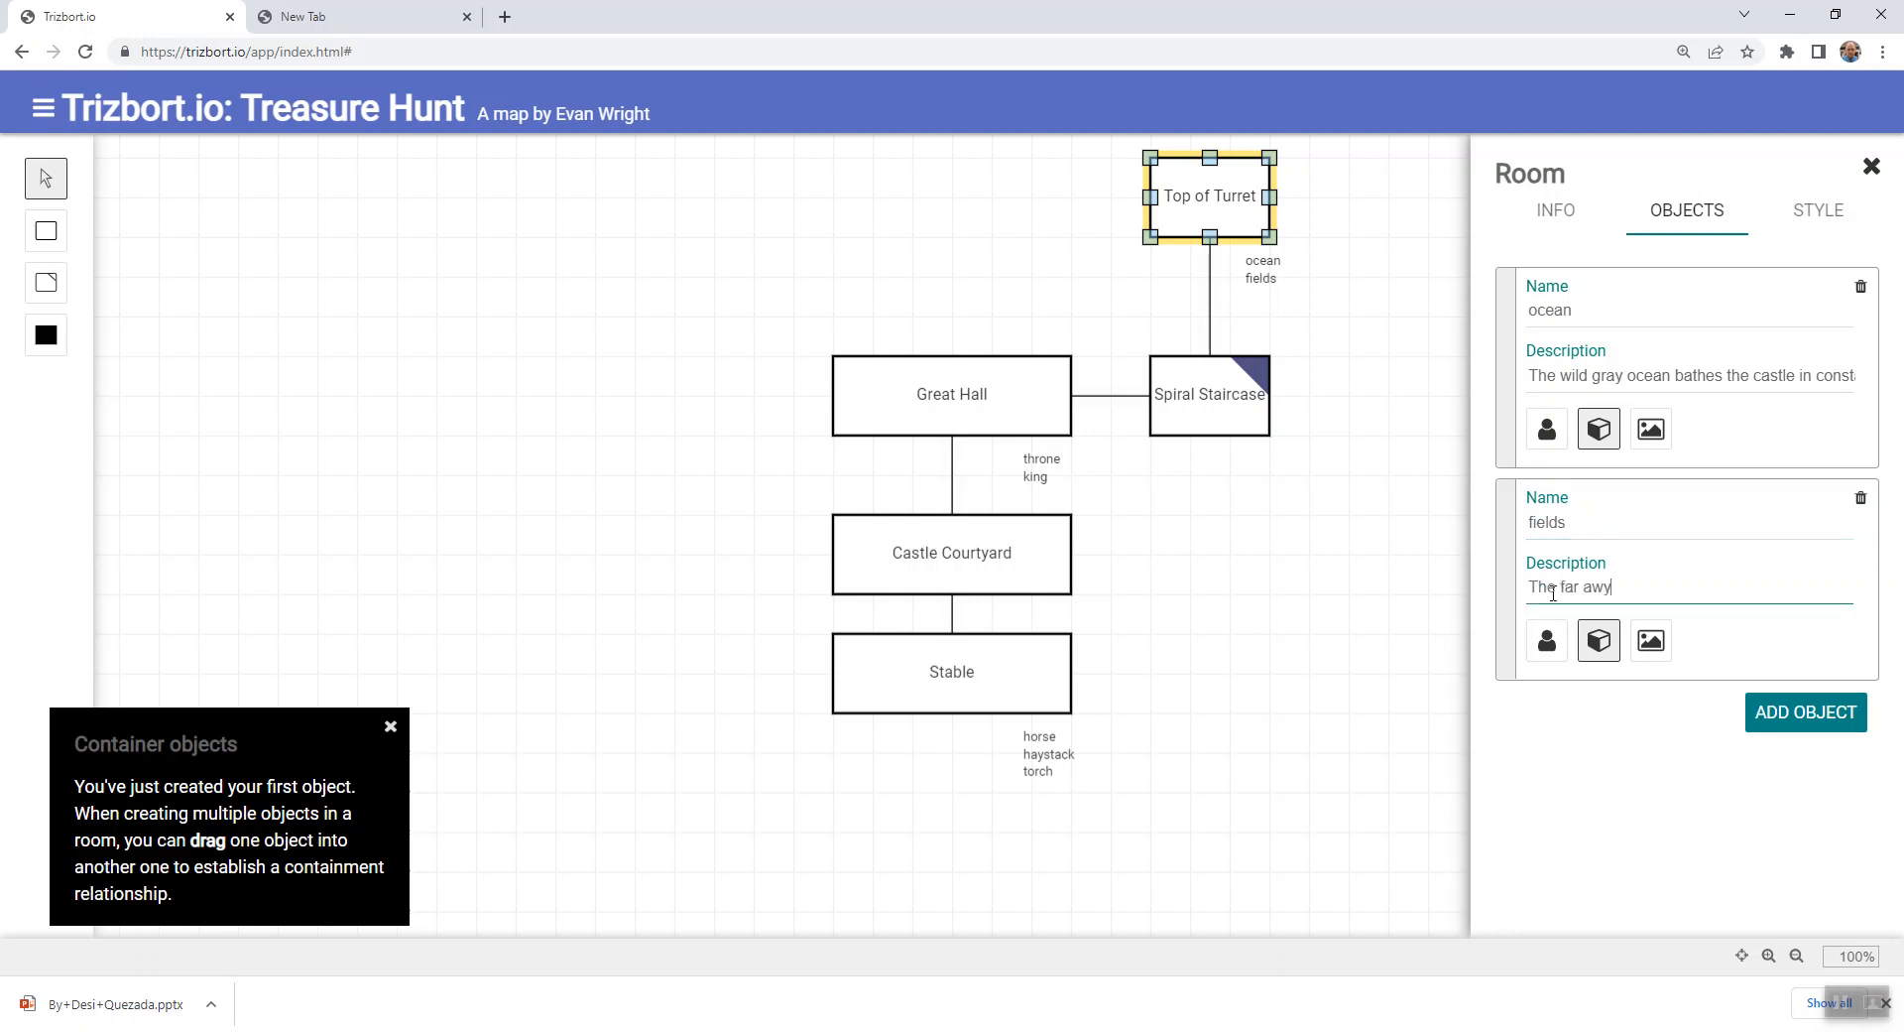
key("BackSpace")
type("ay fields are growing")
key("shift+Left")
key("shift+Left")
key("shift+Left")
key("shift+Left")
key("shift+Left")
key("shift+Left")
key("shift+Left")
key("shift+Left")
key("shift+Left")
key("shift+Left")
key("shift+Left")
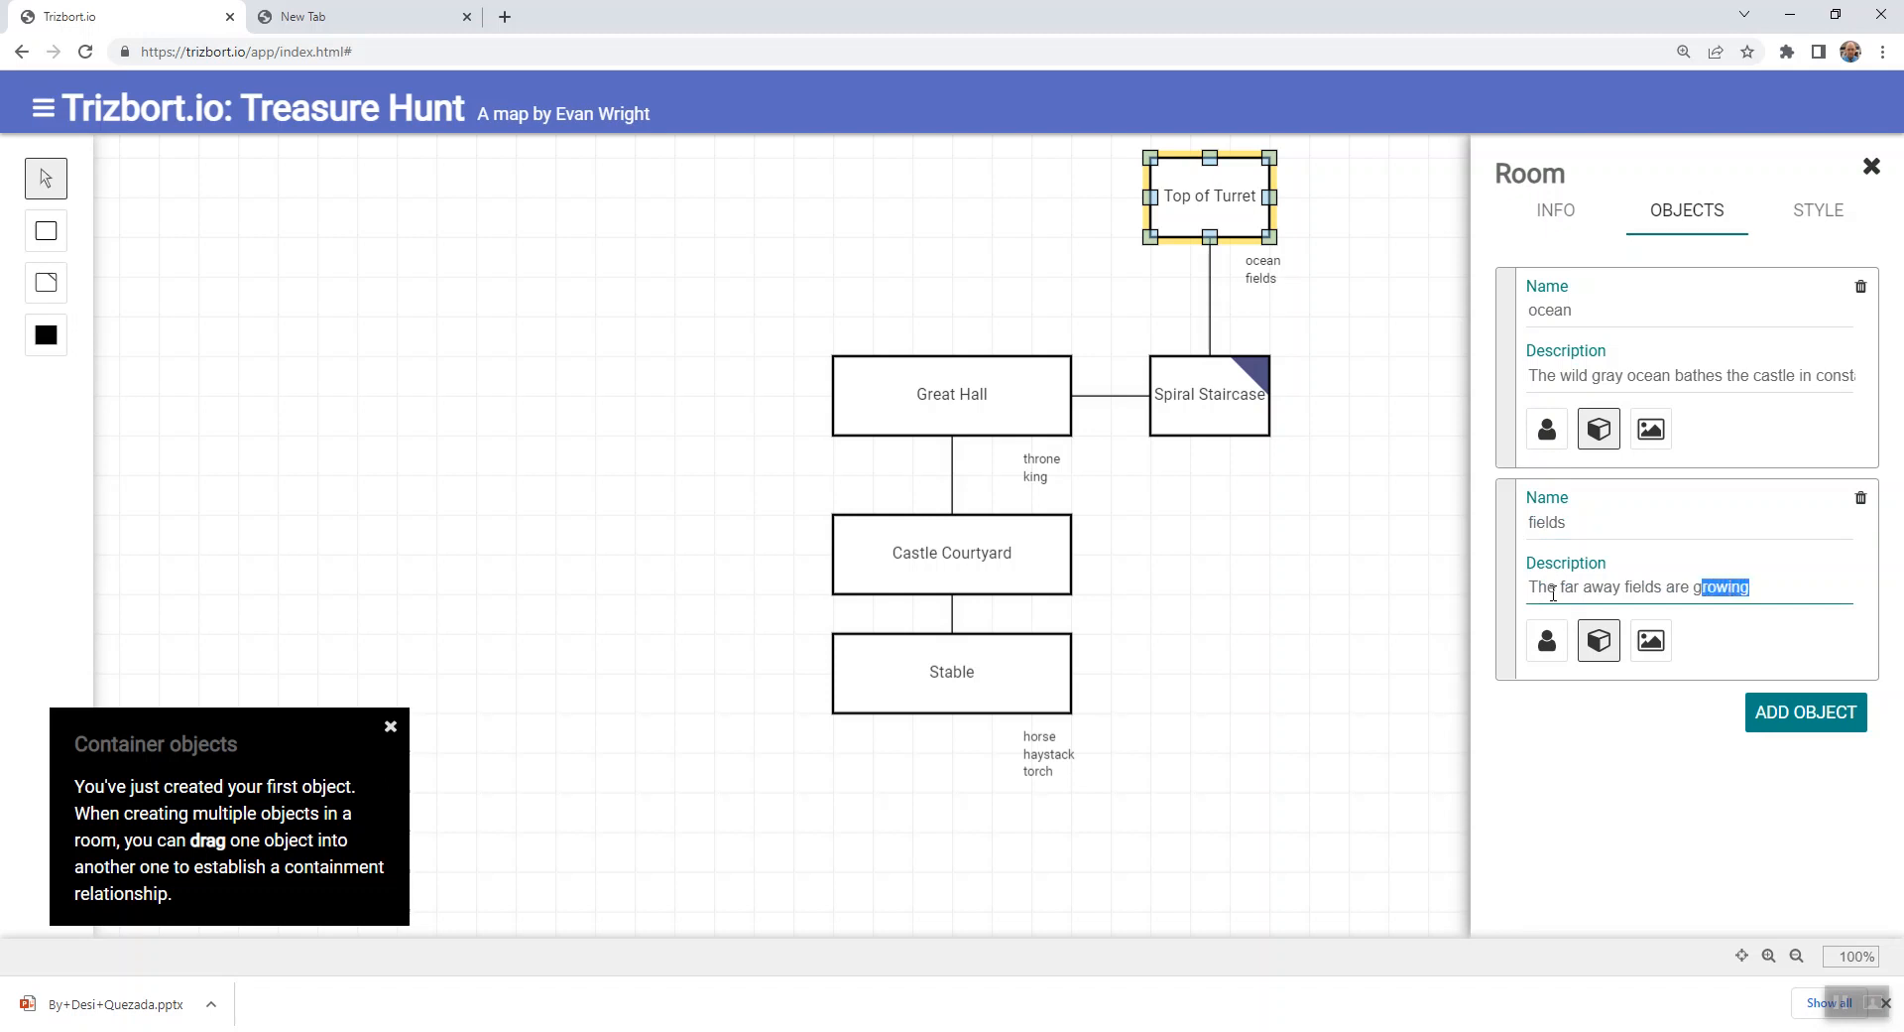
type("contain wheat, barley.")
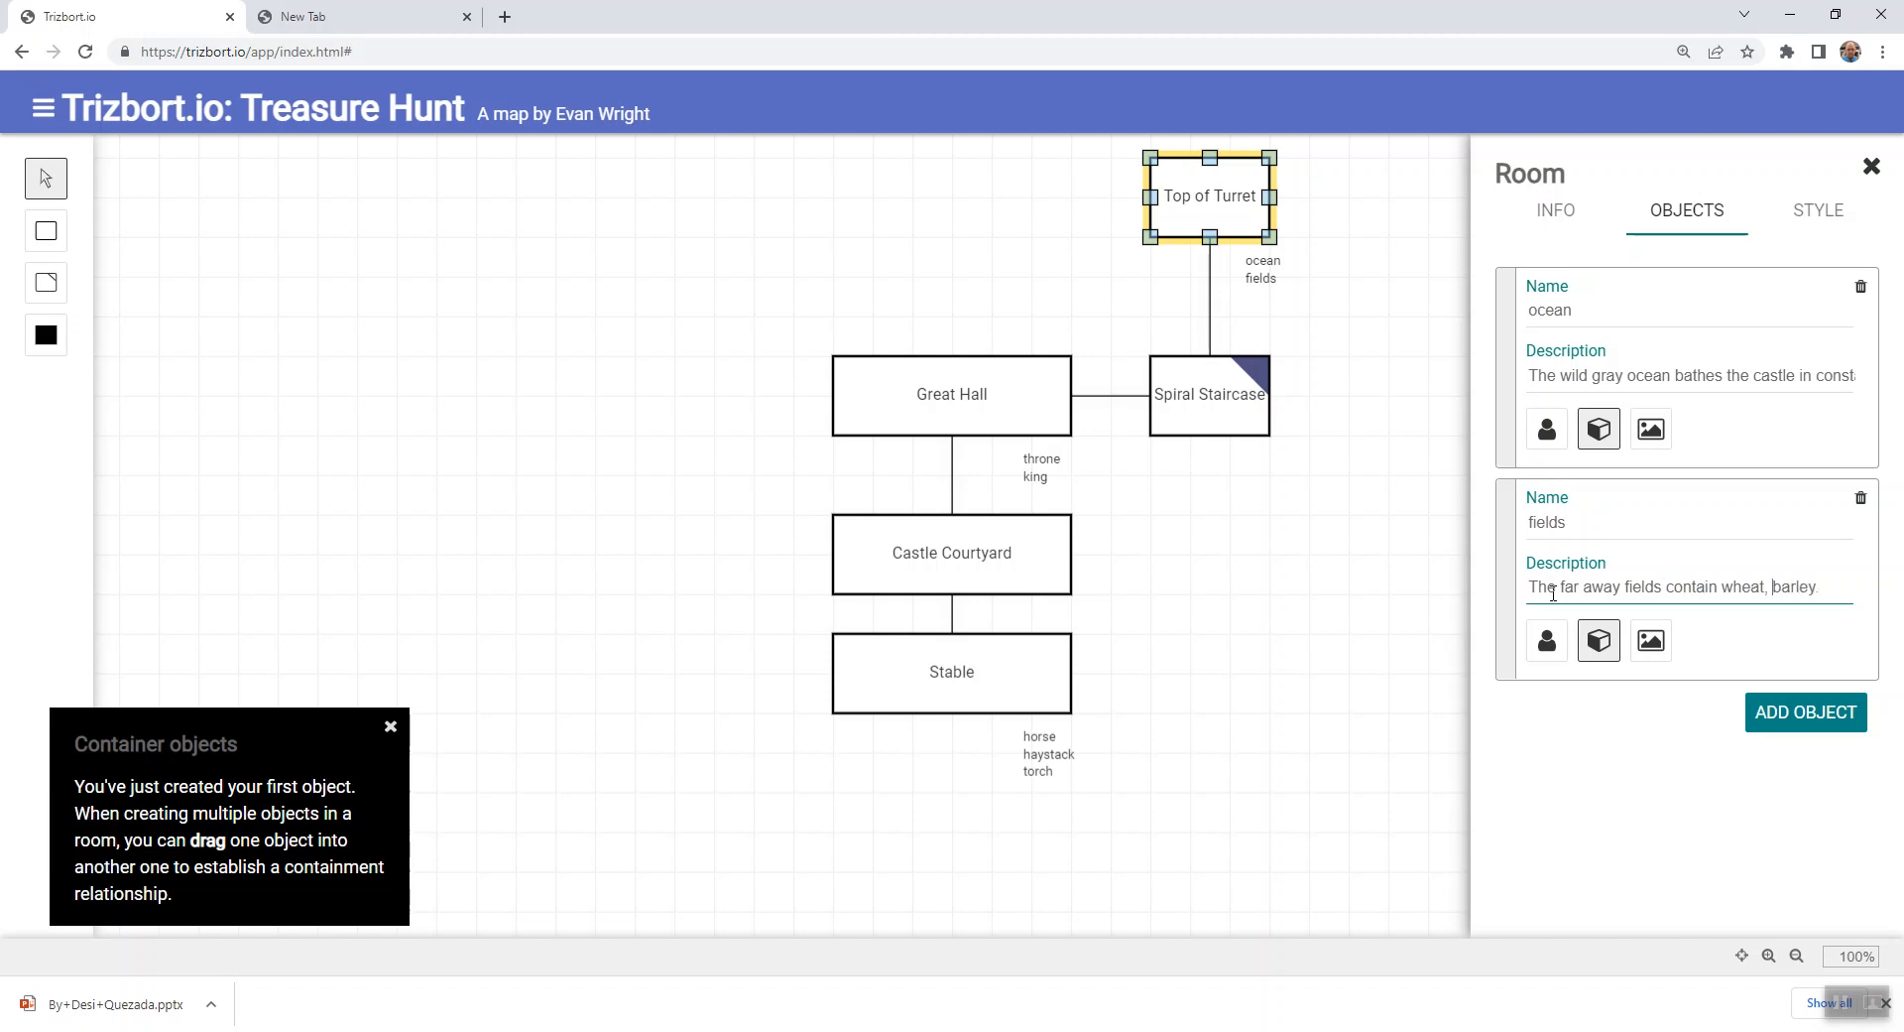
key("BackSpace")
key("Right")
key("BackSpace")
type("t and")
- Change both the fields and ocean objects to the scenery type and close the room's details
left_click(1651, 643)
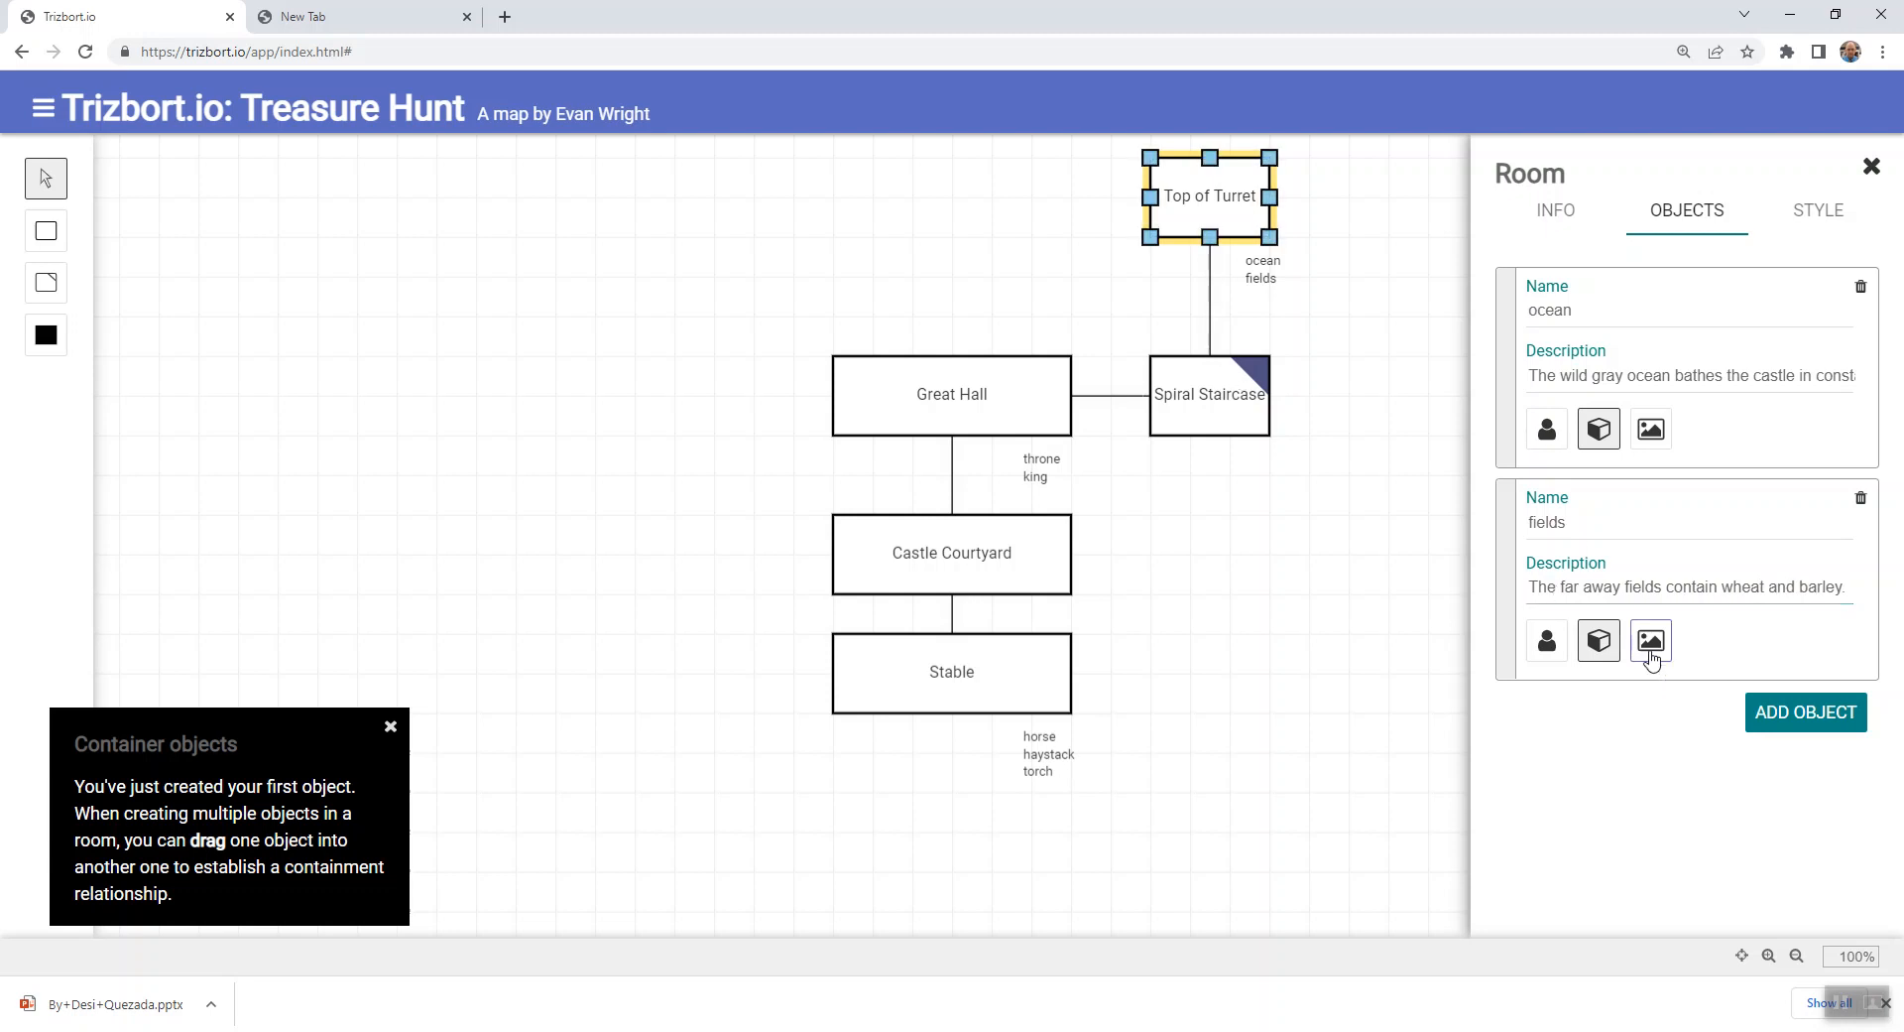
left_click(1652, 432)
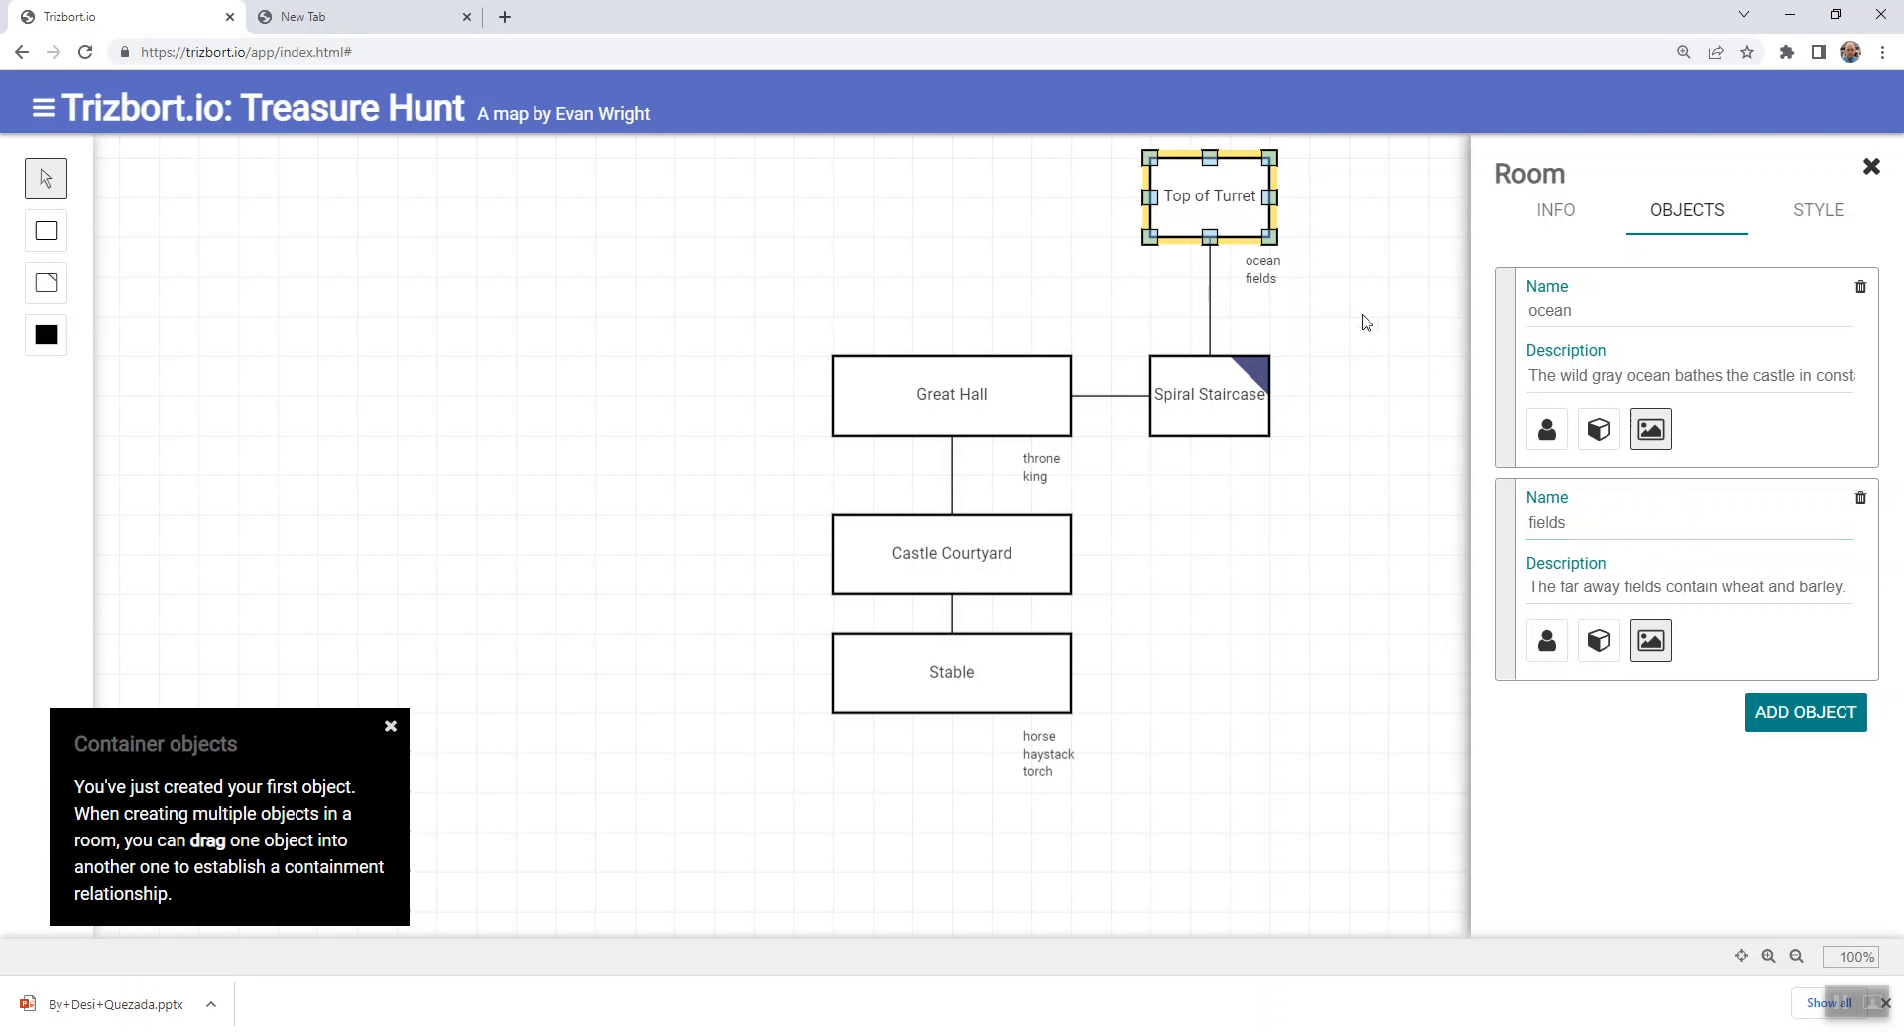
left_click(1522, 226)
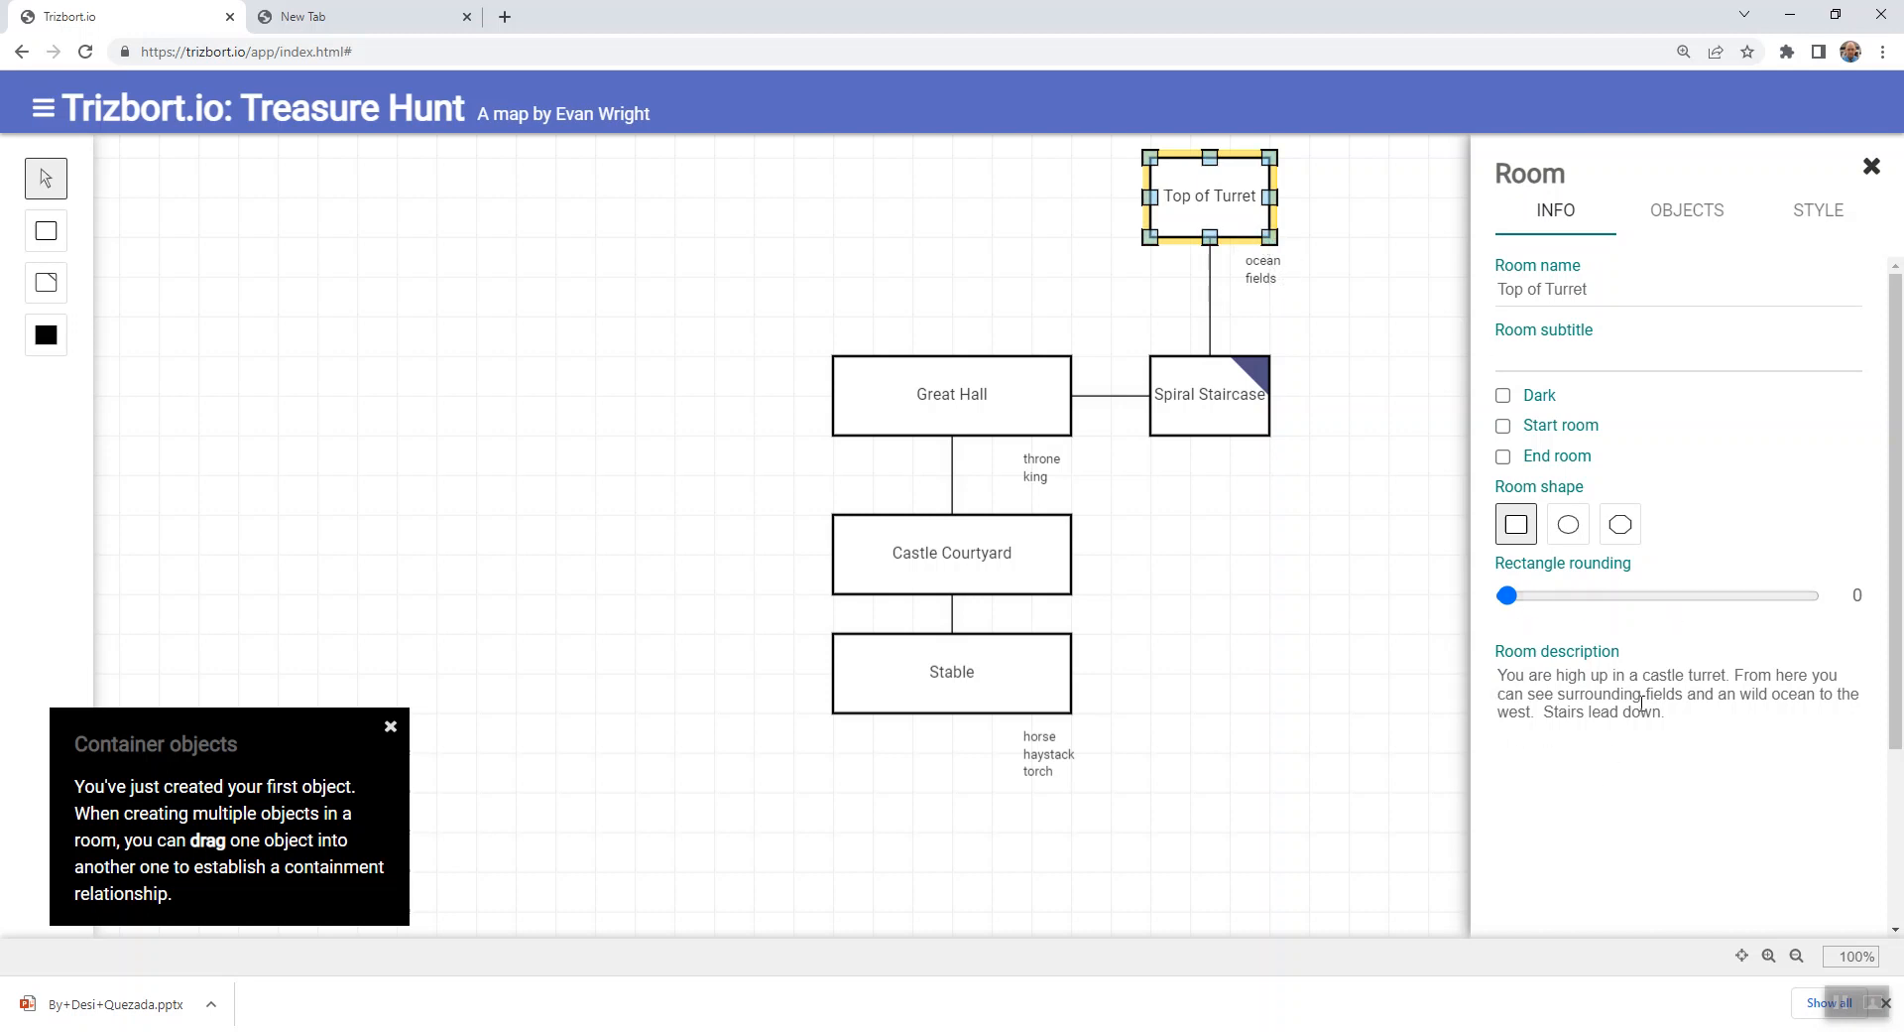
left_click(1279, 324)
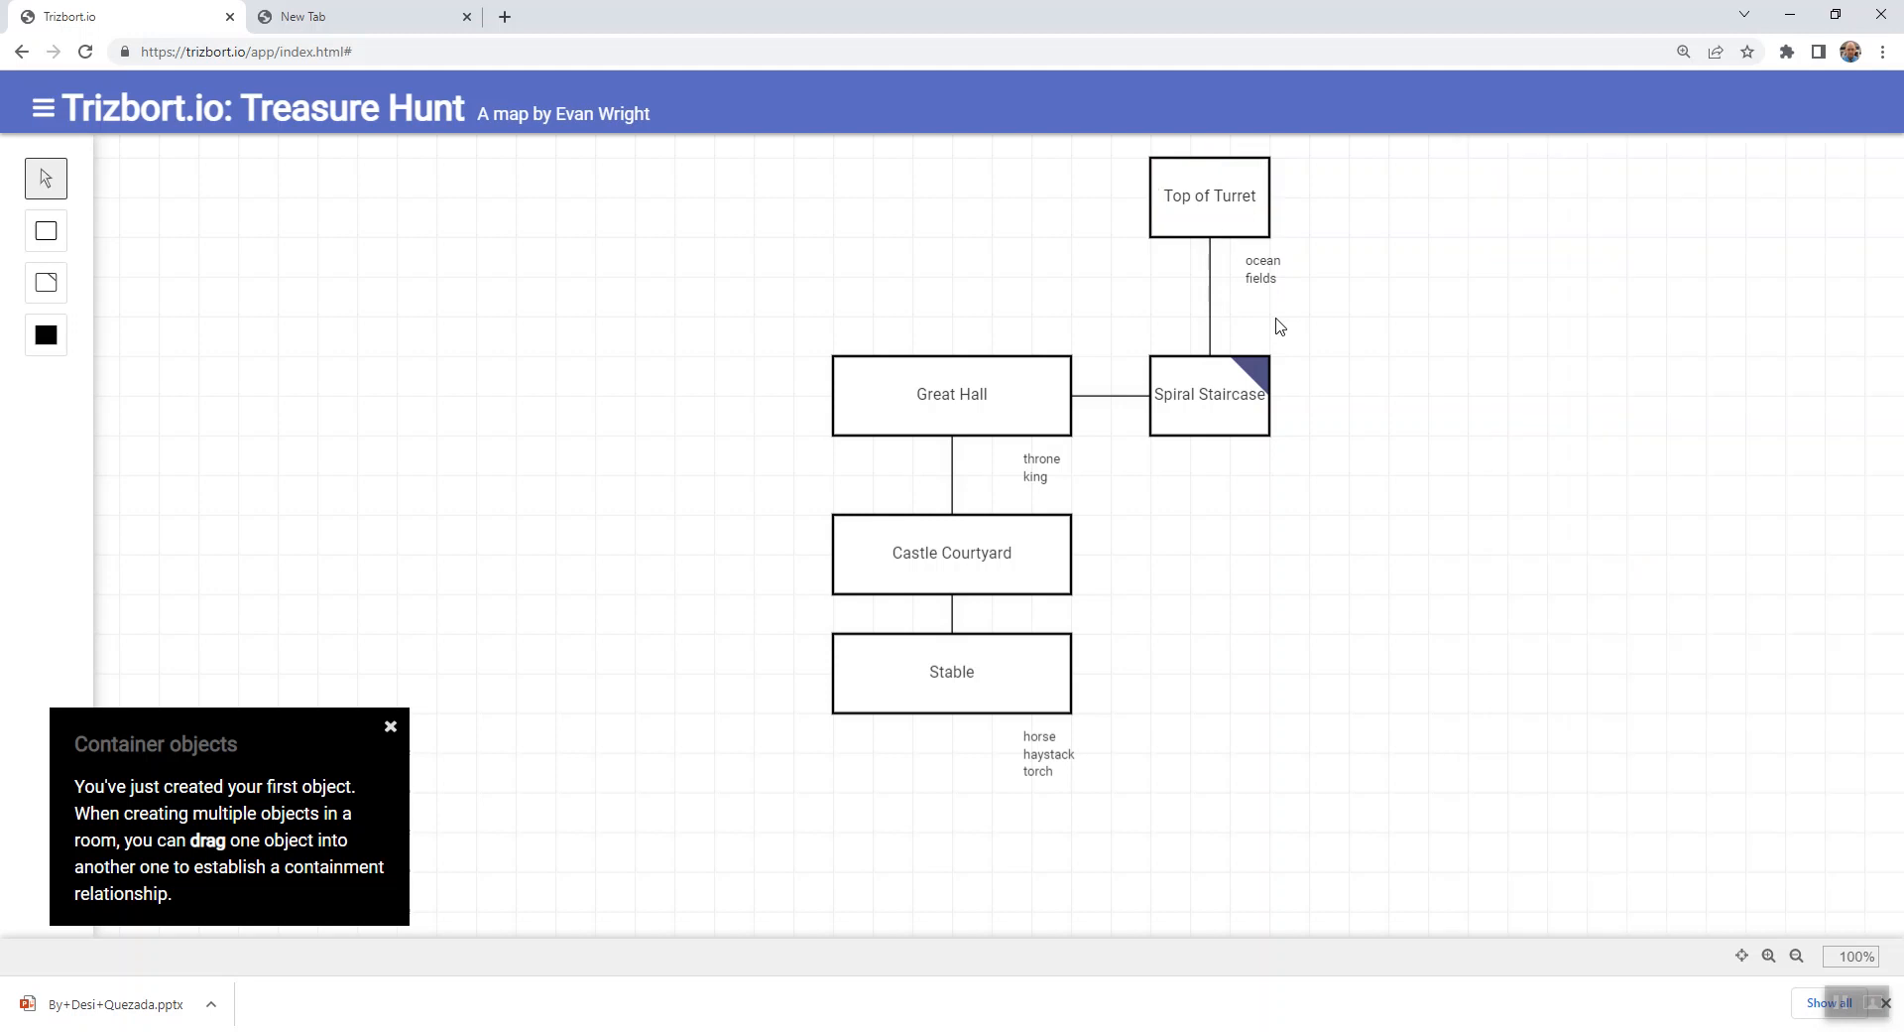
- Set the connector between Top of Turret and Spiral Staircase to start type Down and end type Up
left_click(1211, 307)
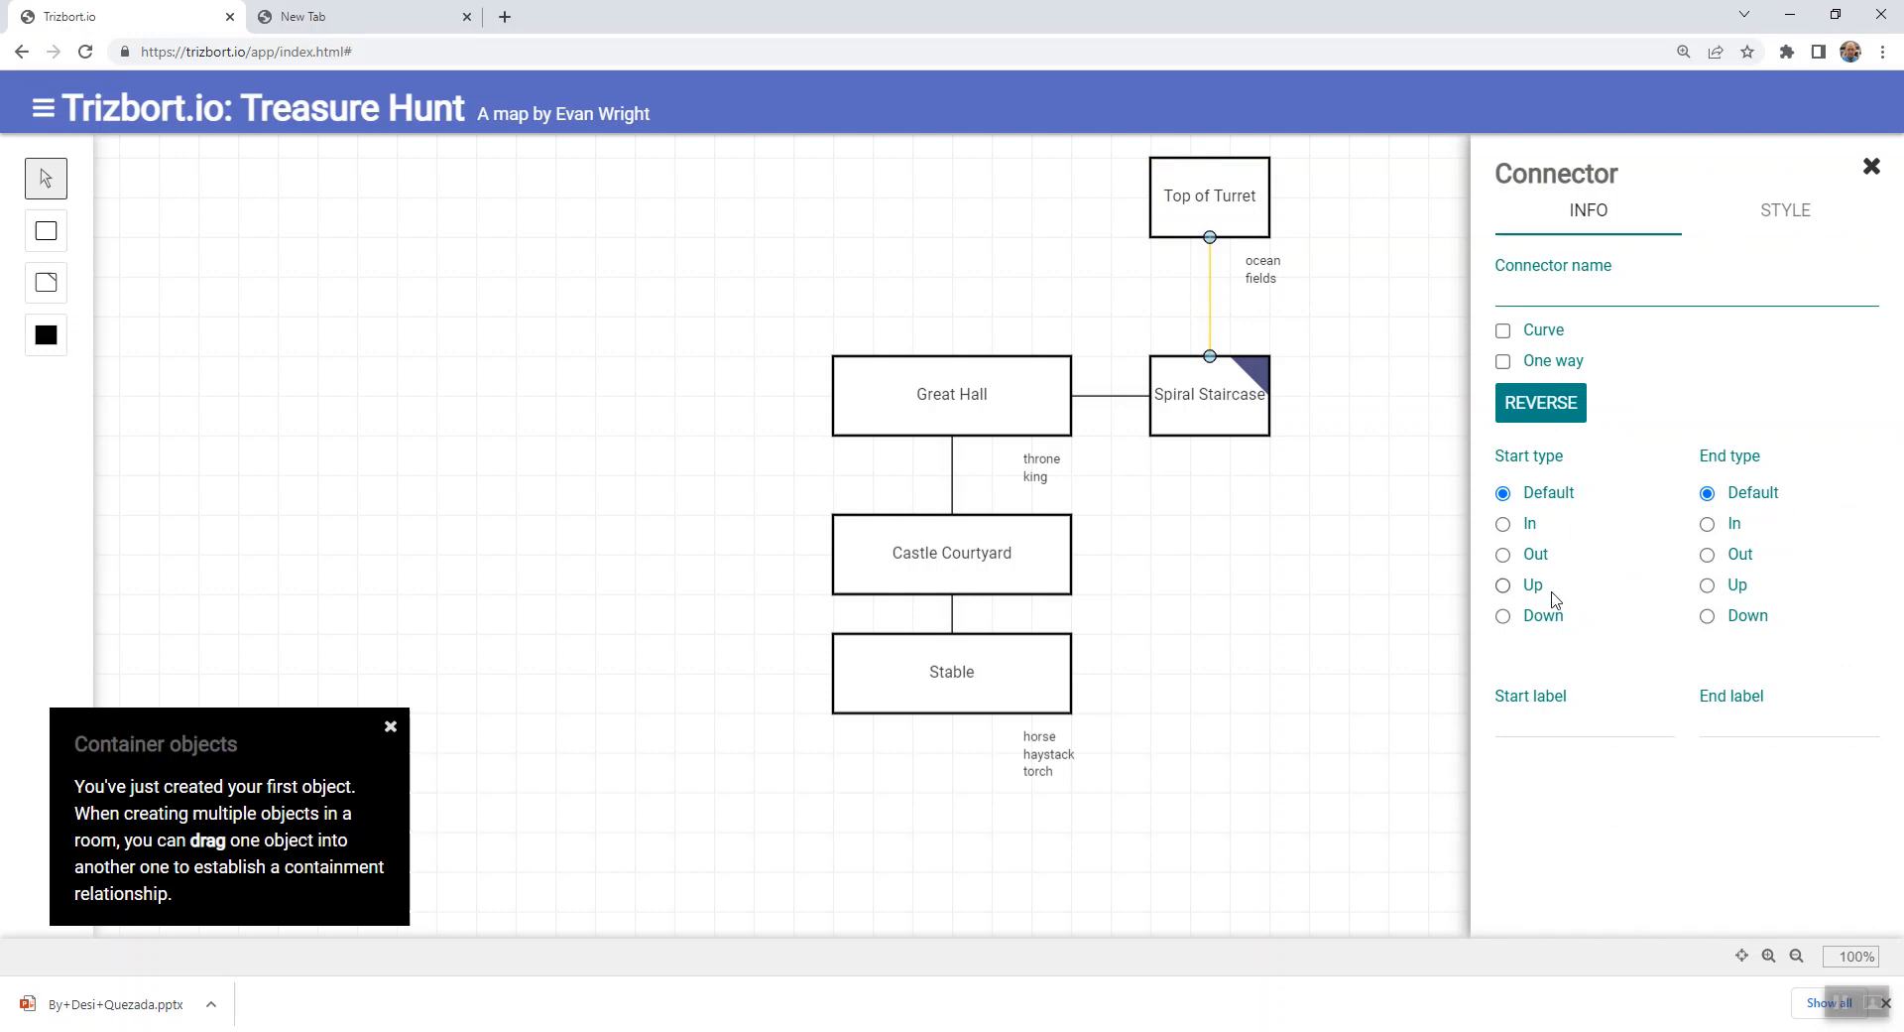
left_click(1503, 585)
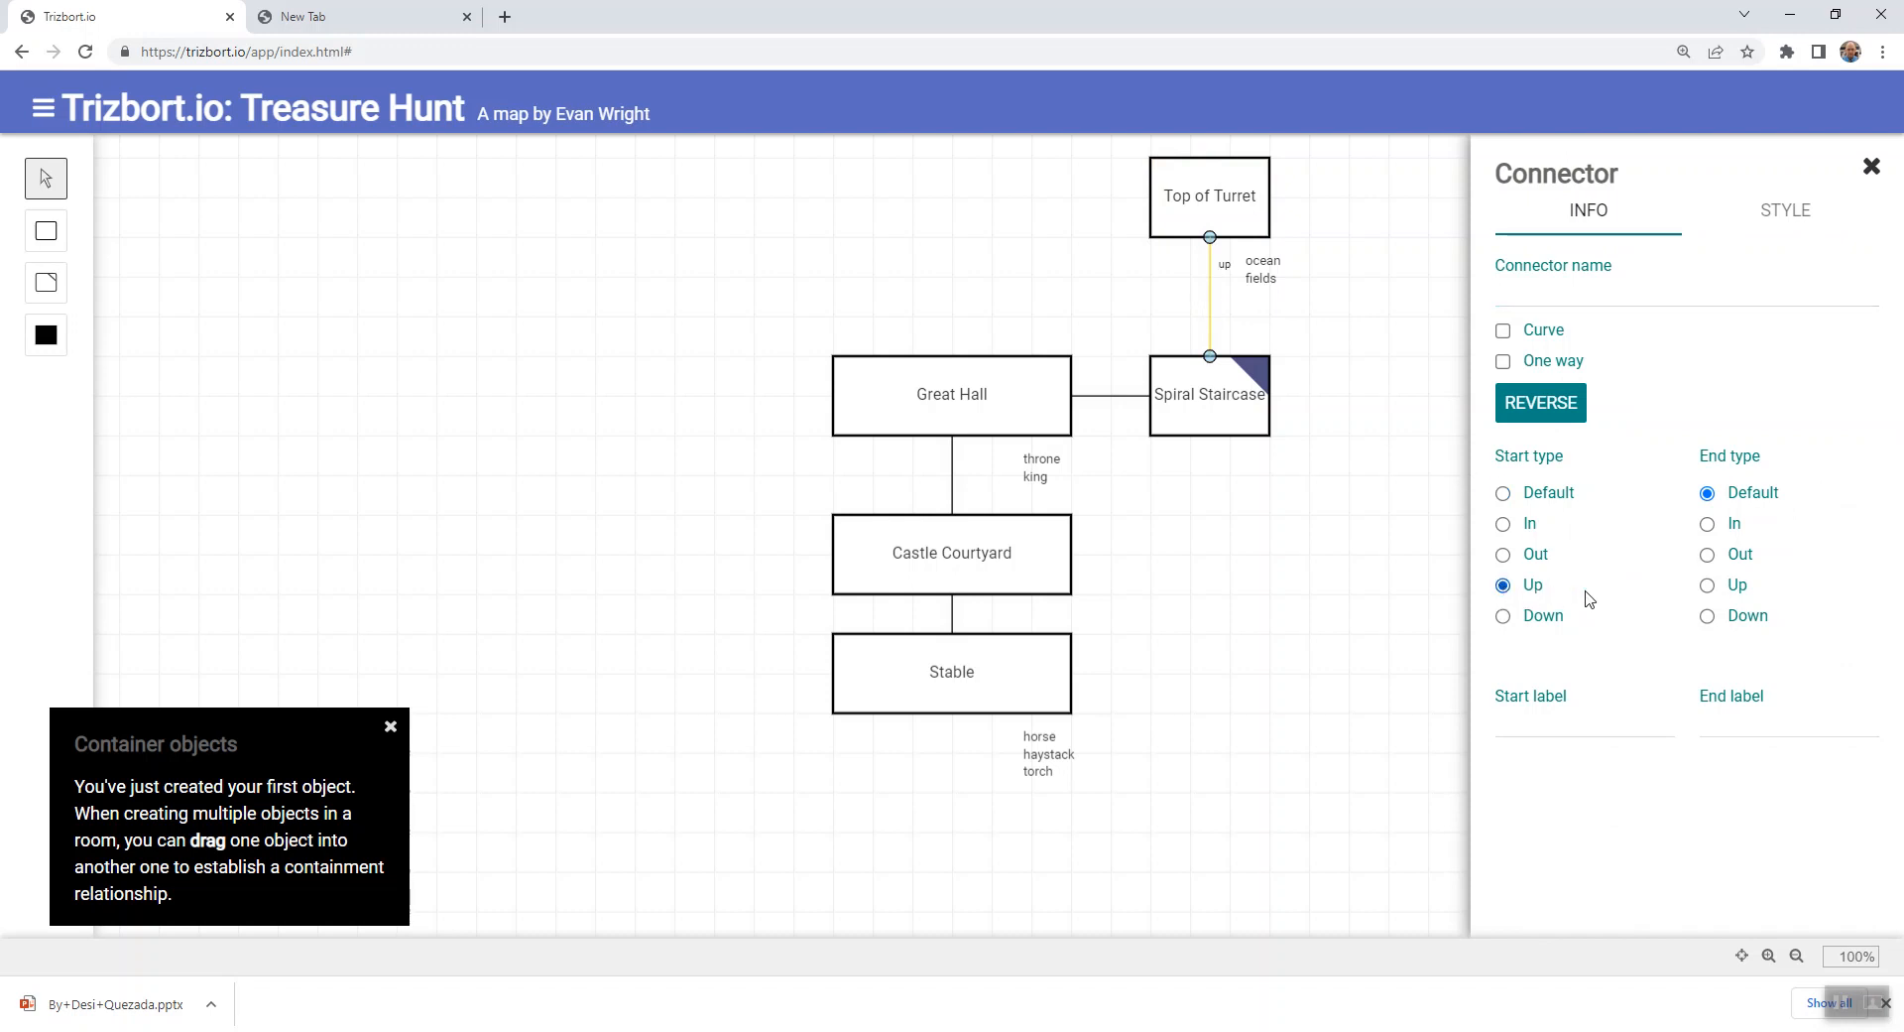
left_click(1708, 617)
left_click(1504, 619)
left_click(1708, 585)
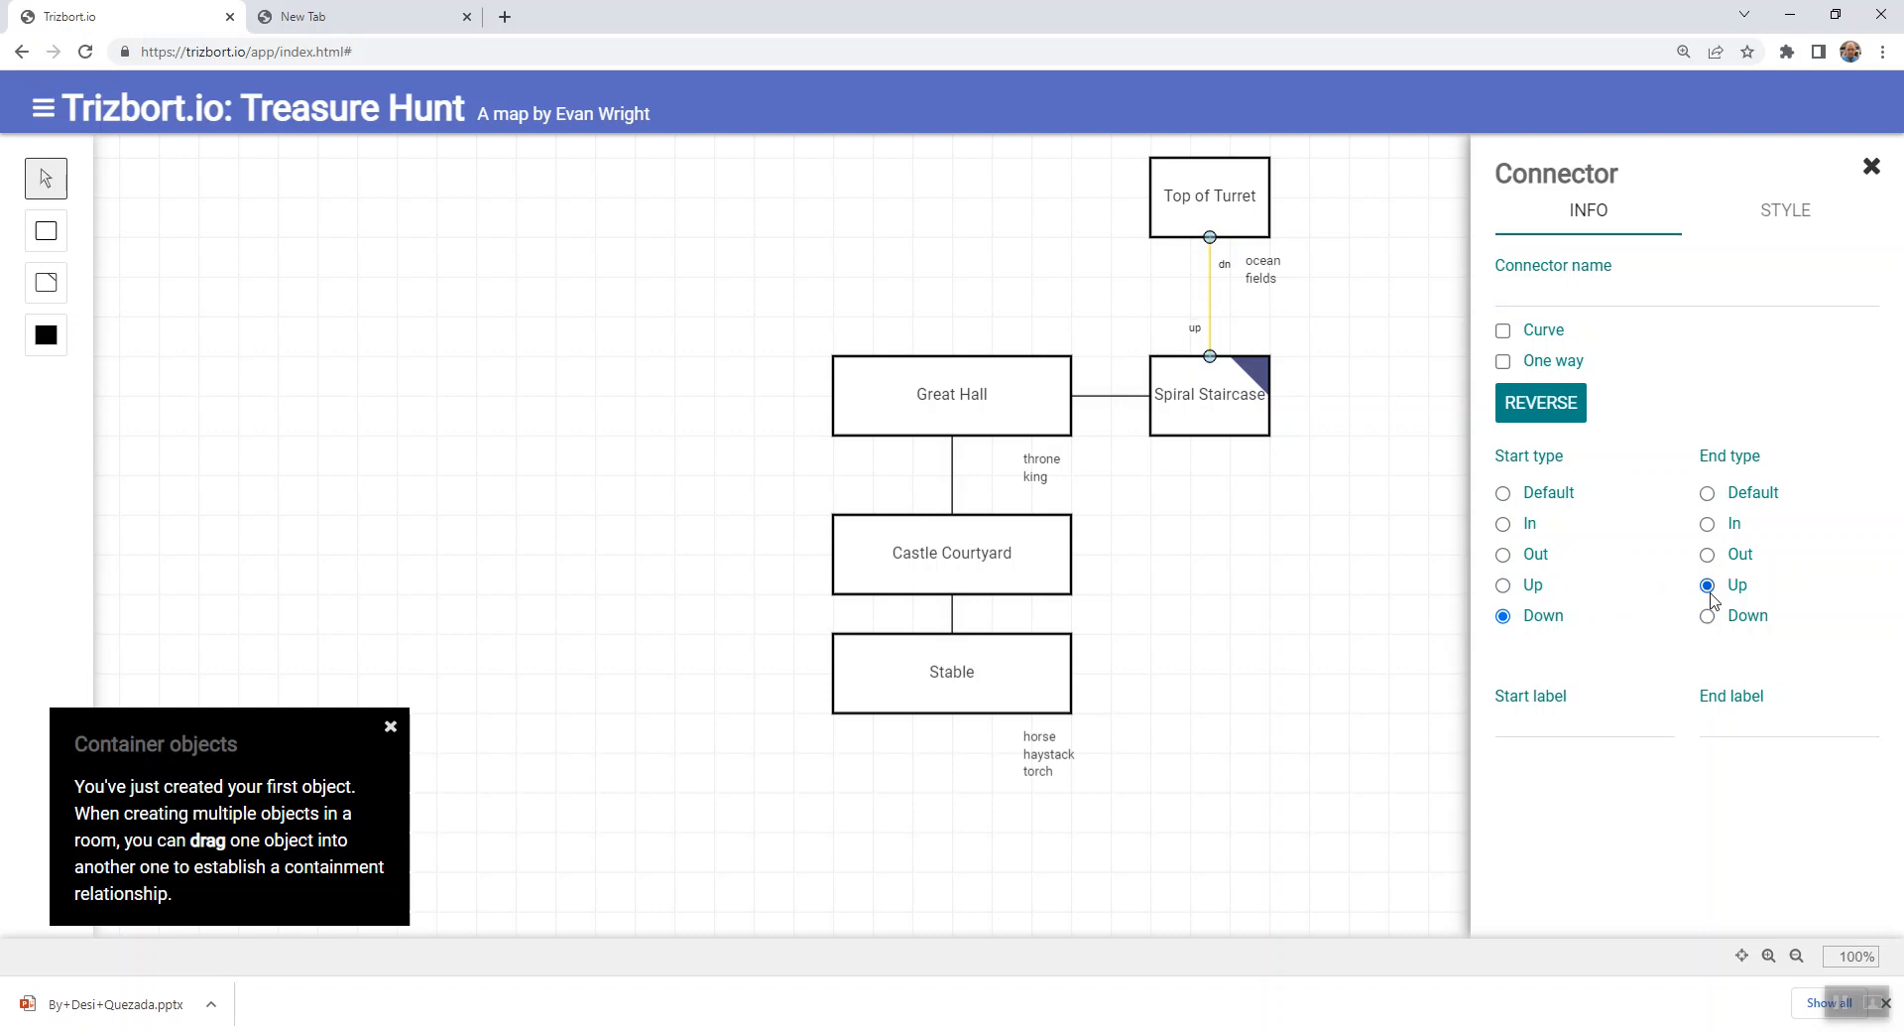
left_click(1219, 562)
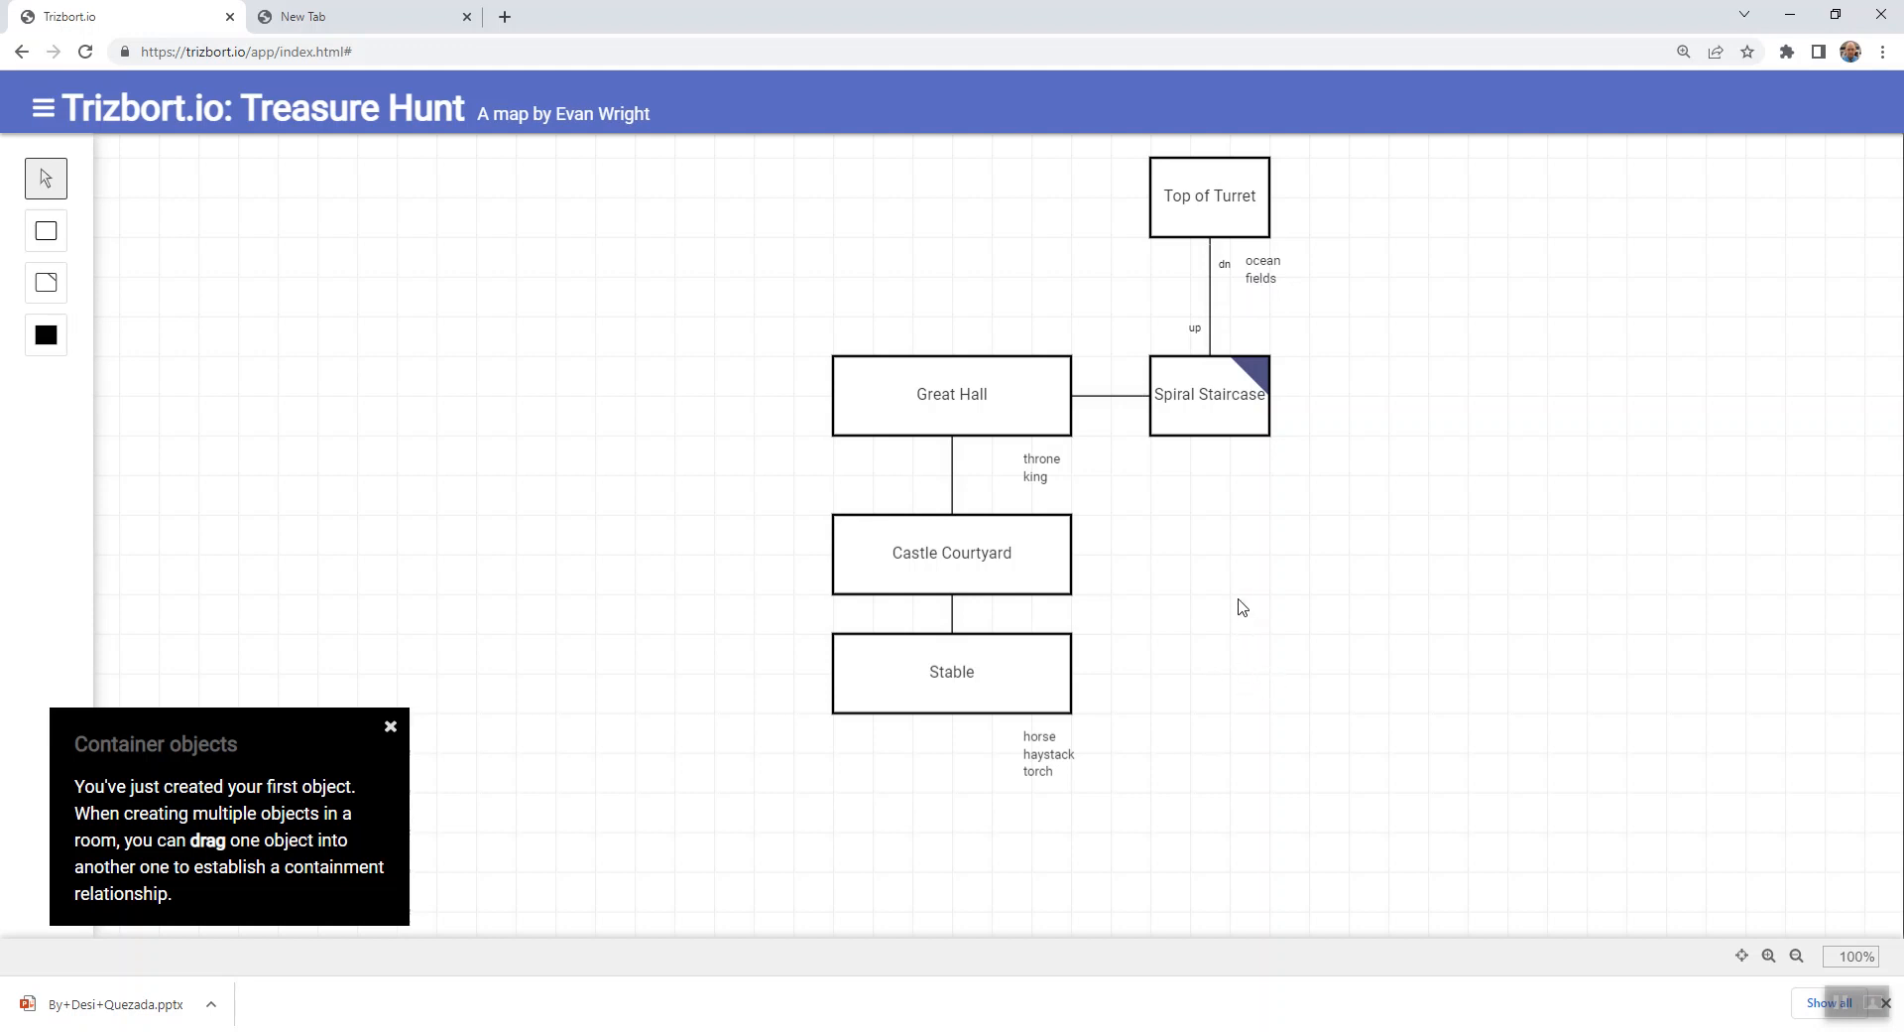
- Add two new rooms east of Castle Courtyard, the first below Spiral Staircase and the second further east
key("r")
left_click_drag(1237, 617, 1196, 574)
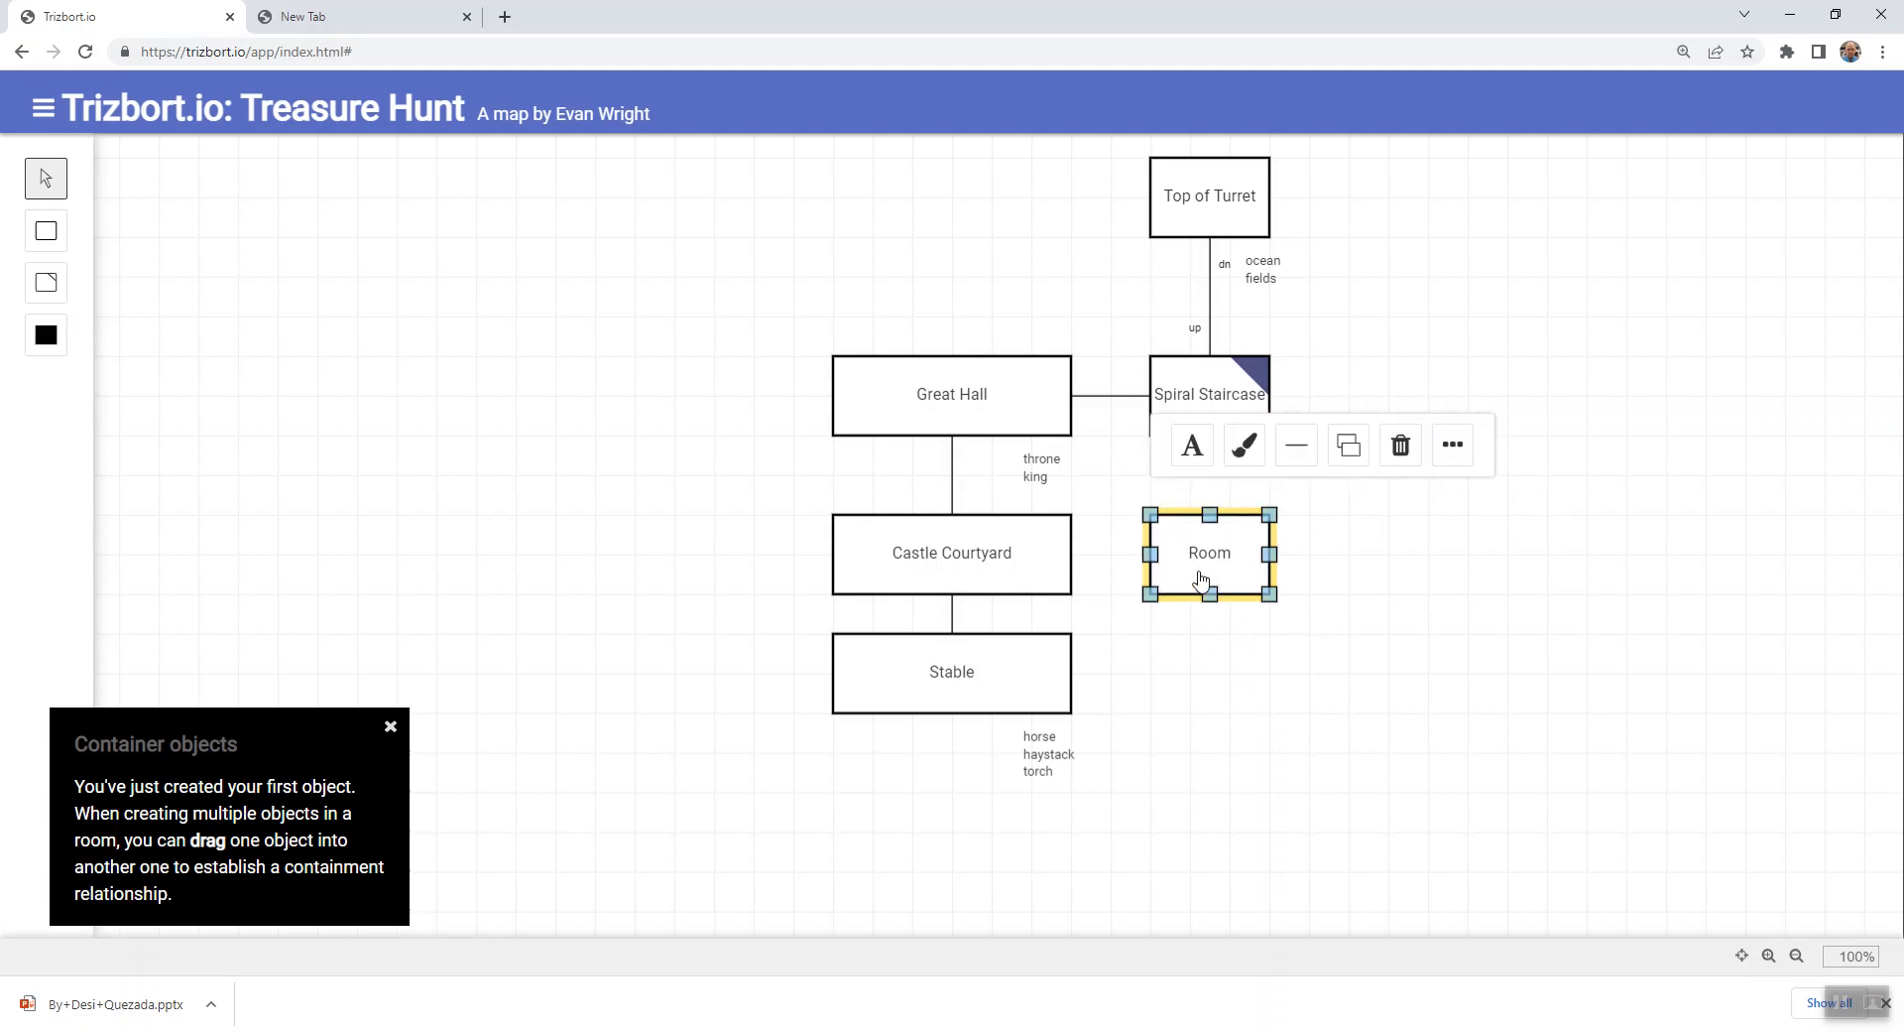
double_click(1199, 580)
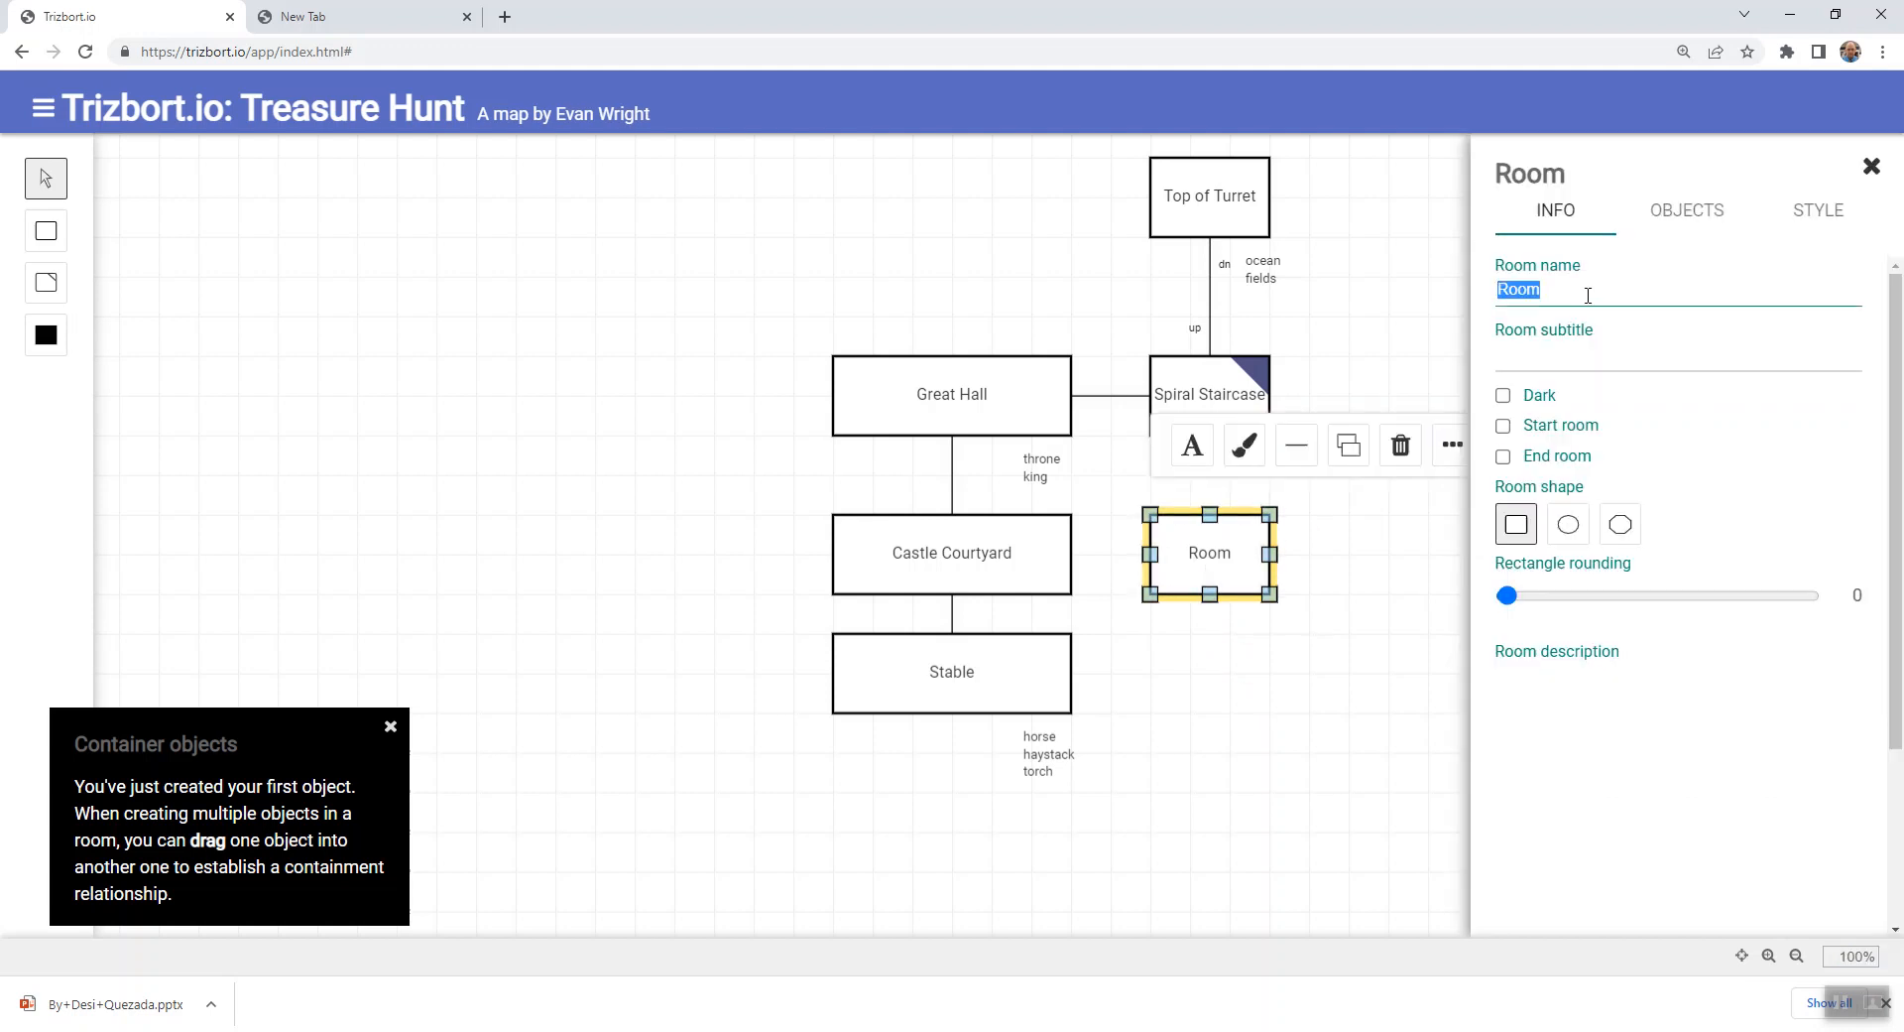
left_click(1341, 544)
key("r")
left_click_drag(1391, 581, 1437, 552)
left_click(1382, 627)
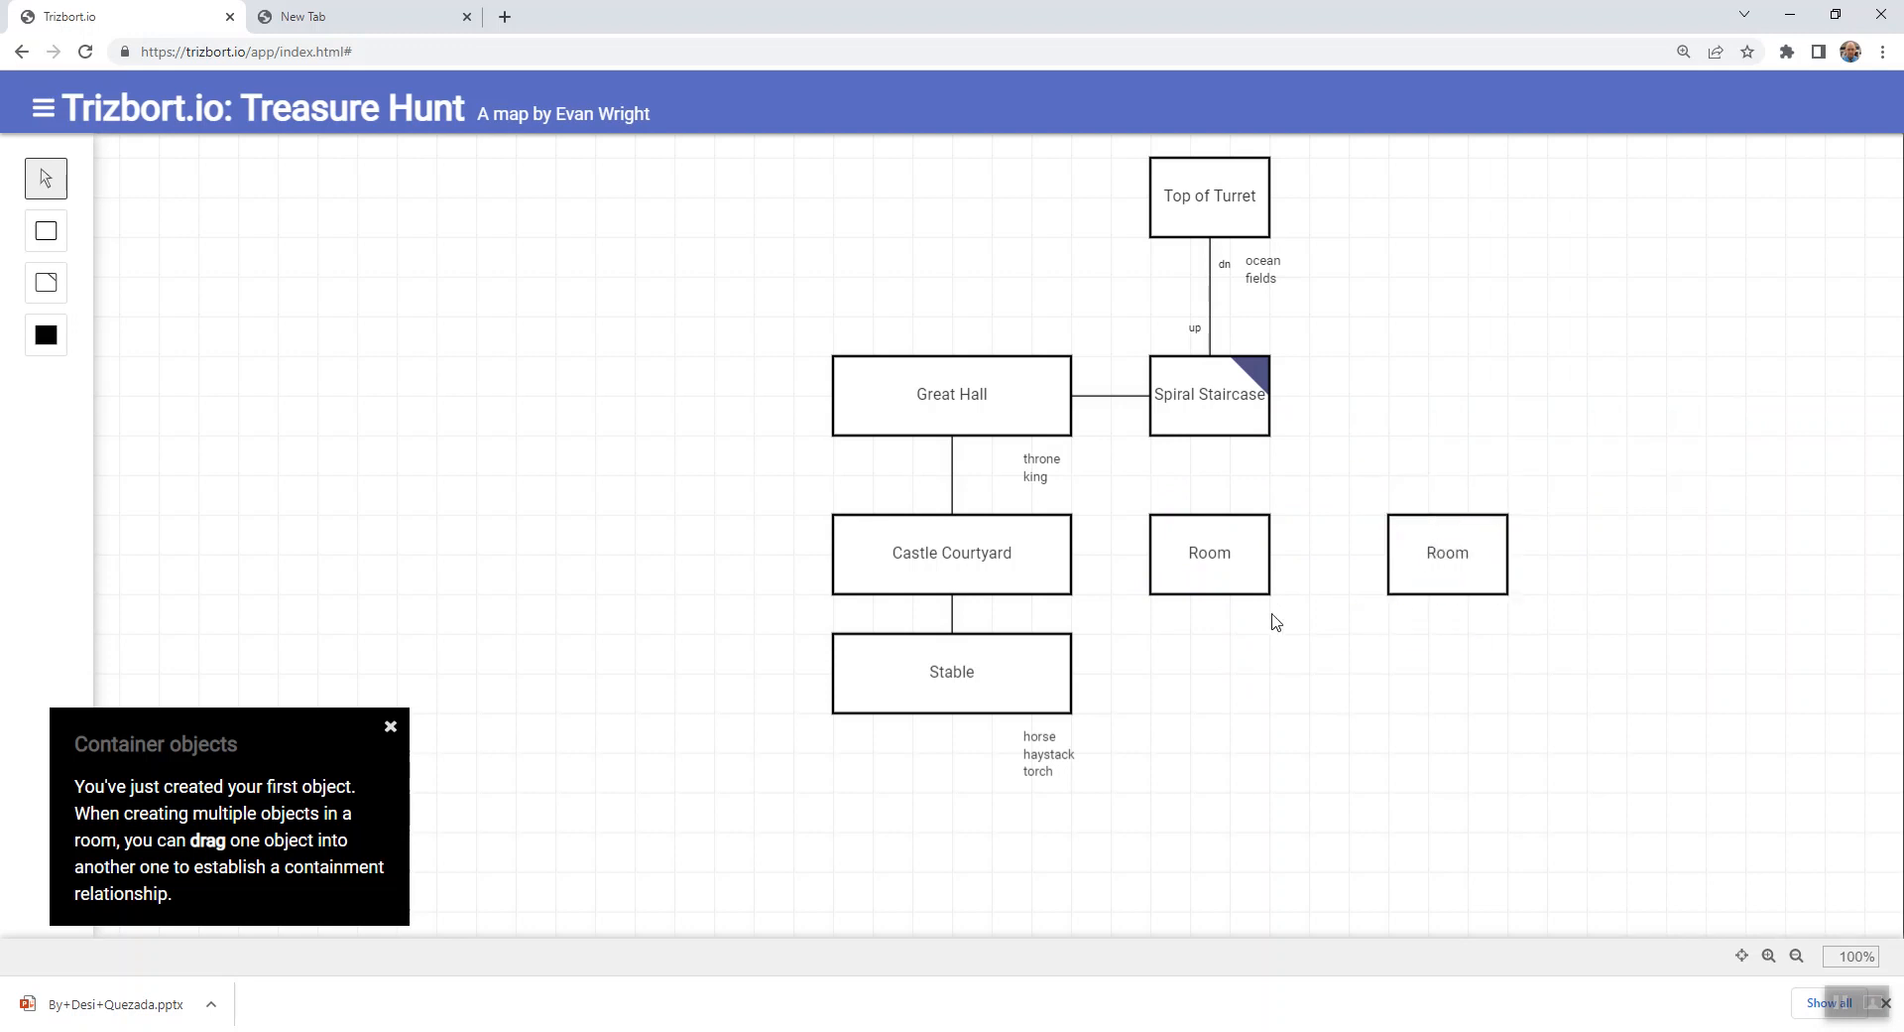
- Connect Castle Courtyard and the two new rooms in a row and shift the new rooms further east
left_click_drag(1071, 553, 1538, 579)
left_click(1318, 599)
left_click(1211, 544)
left_click_drag(1211, 545, 1369, 553)
- Widen Castle Courtyard eastward until it ends just short of the first new room
left_click(989, 553)
left_click_drag(1073, 553, 1278, 574)
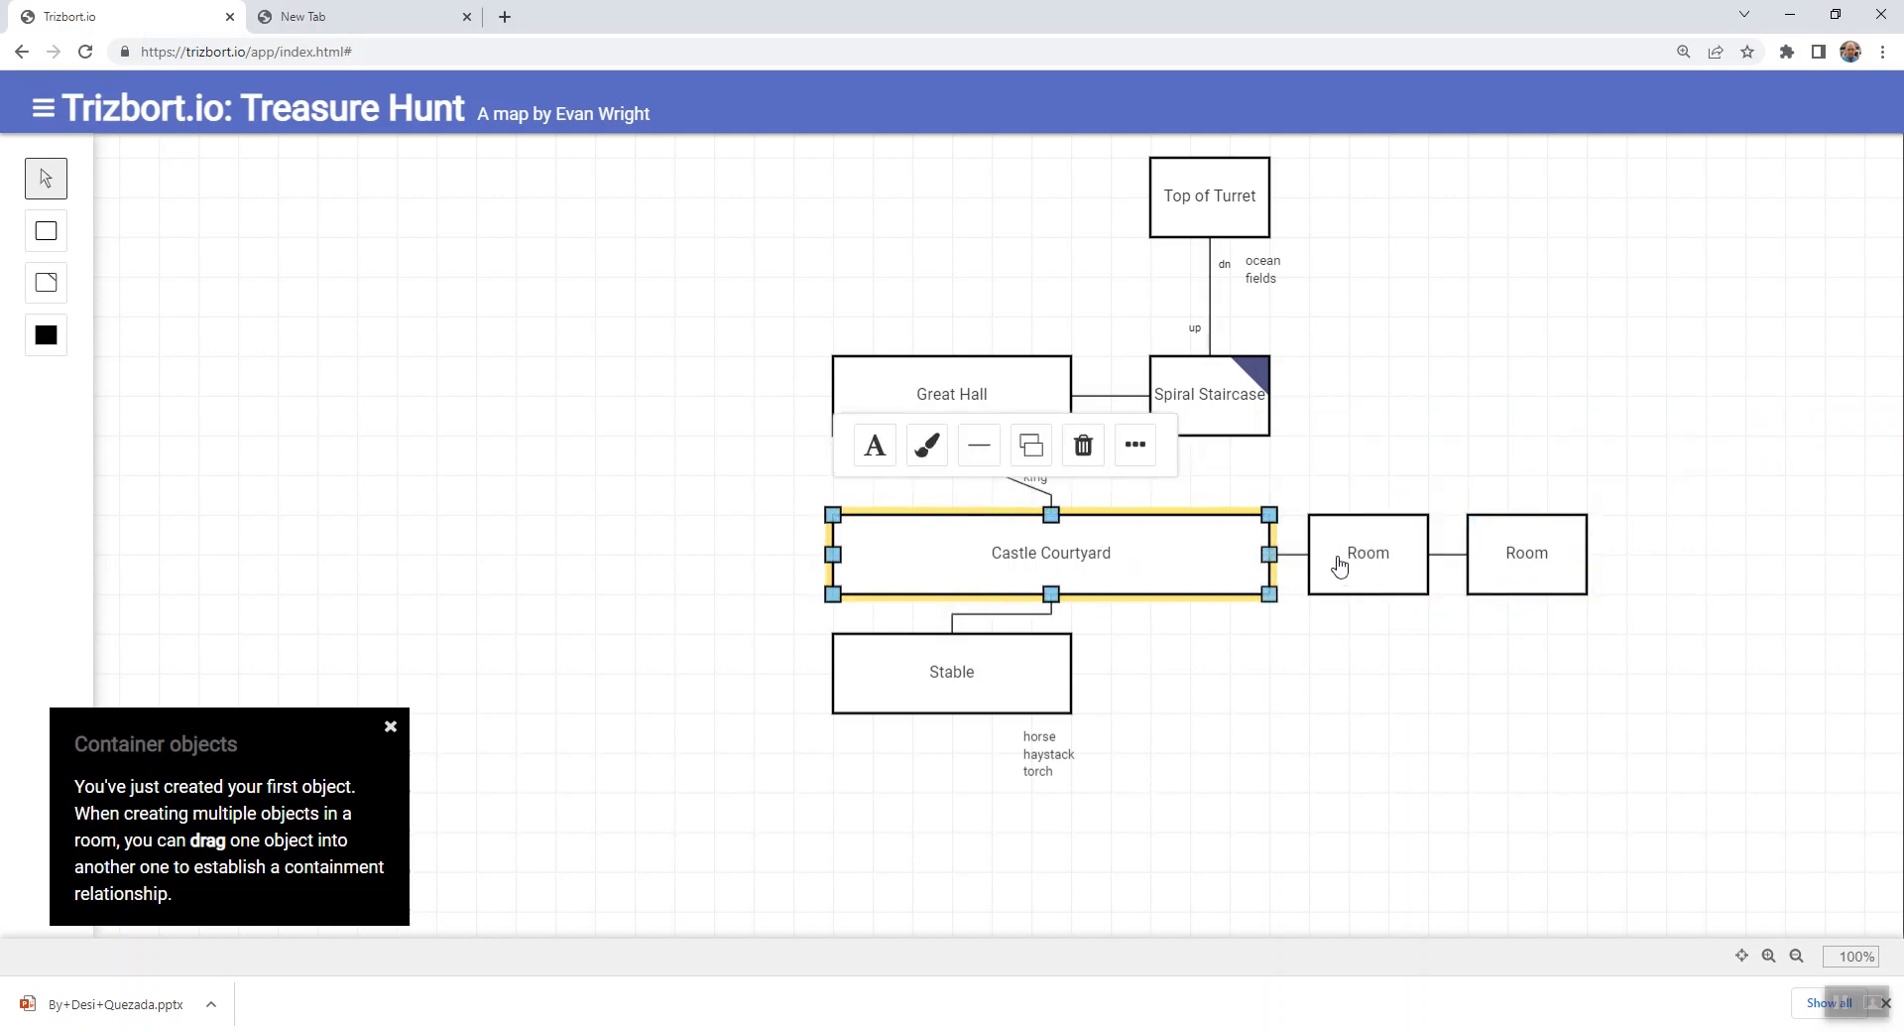
- Name the room directly east of Castle Courtyard "castle gate"
double_click(1369, 553)
type("cat")
type("tle")
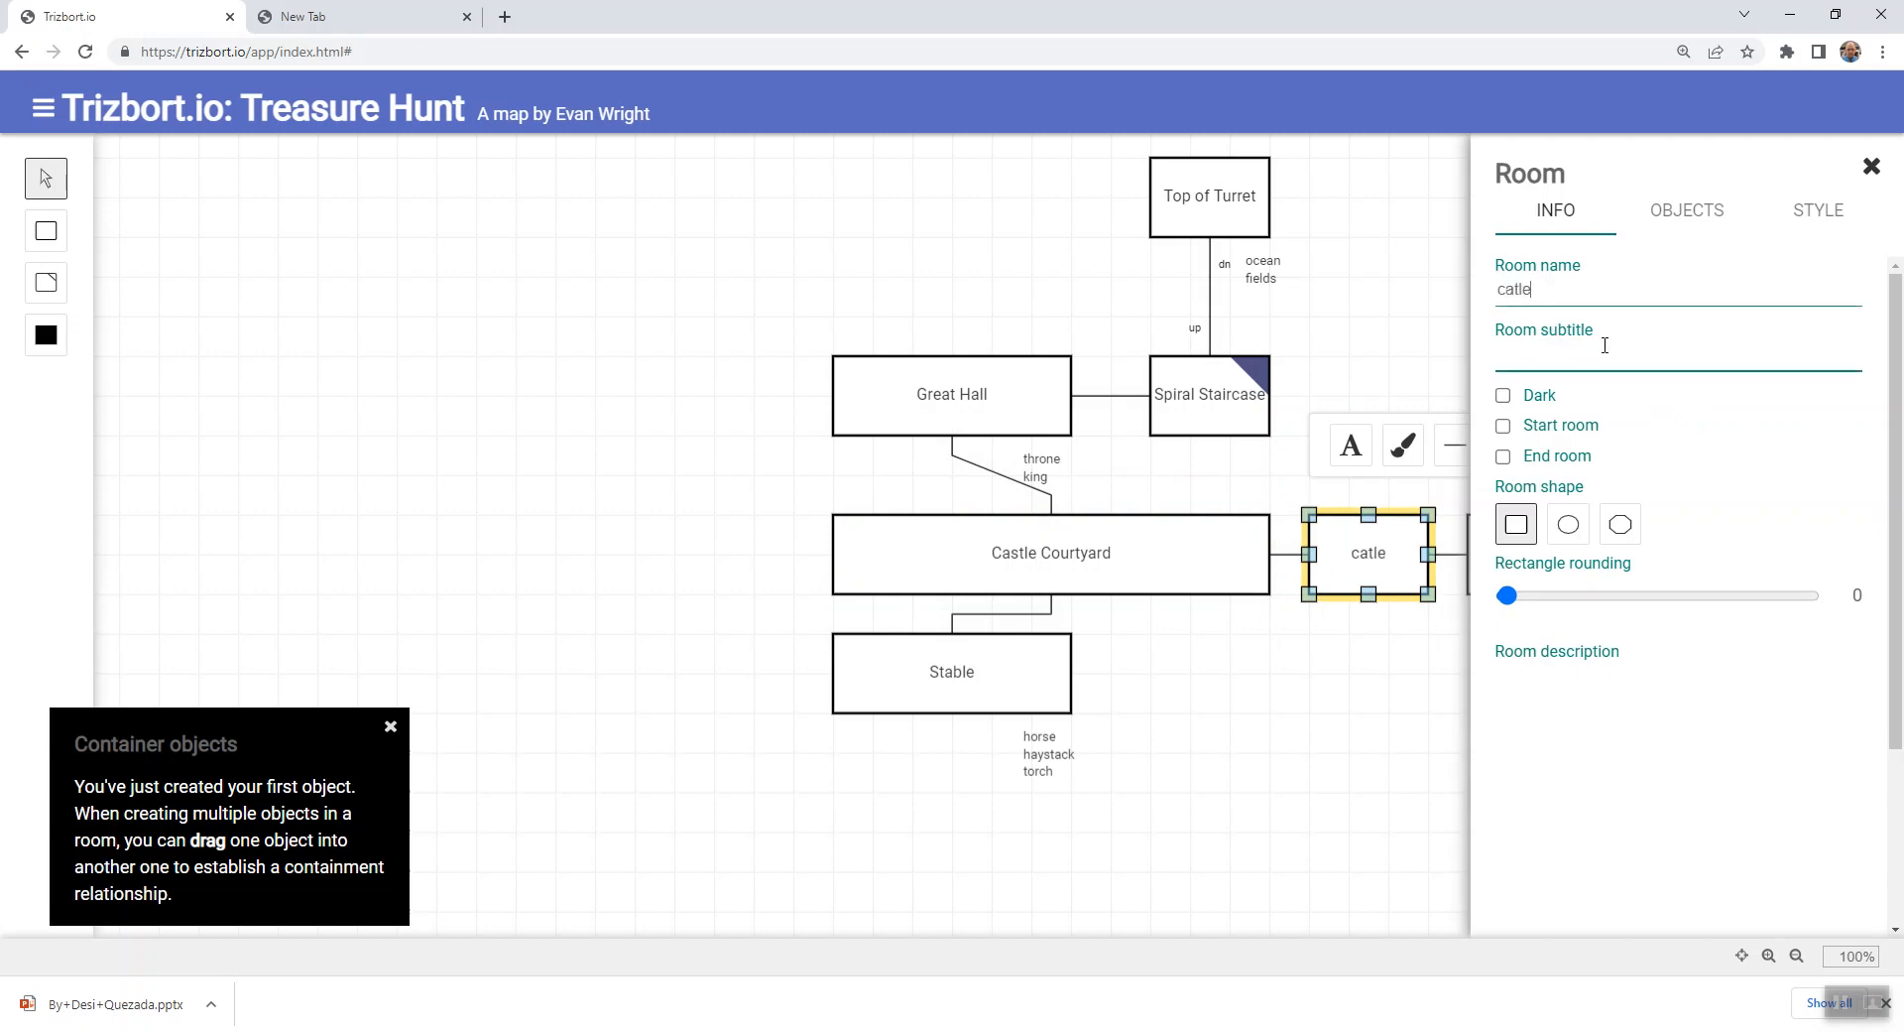
key("BackSpace")
key("BackSpace")
key("BackSpace")
type("stle gate")
- Describe the castle gate room as "The gate is made beams of sturdy oak" and close its details
left_click(1553, 730)
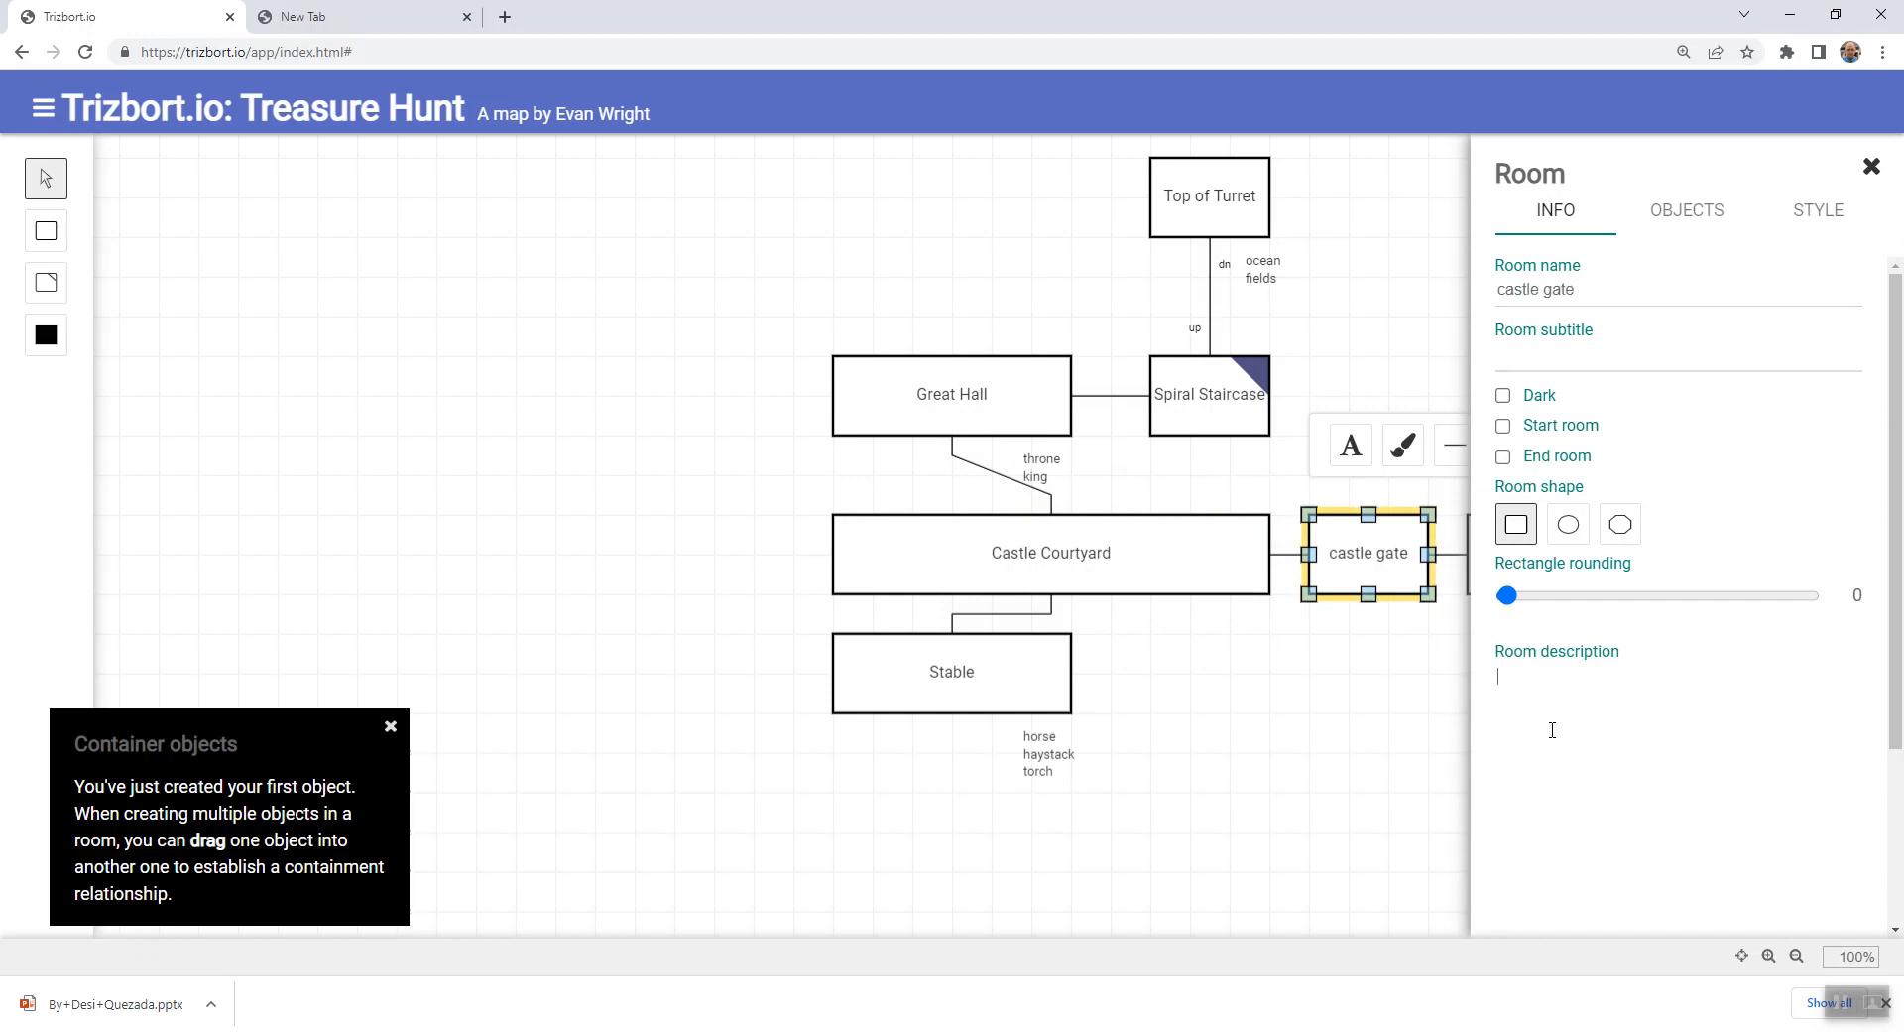
type("The gate is made beams of")
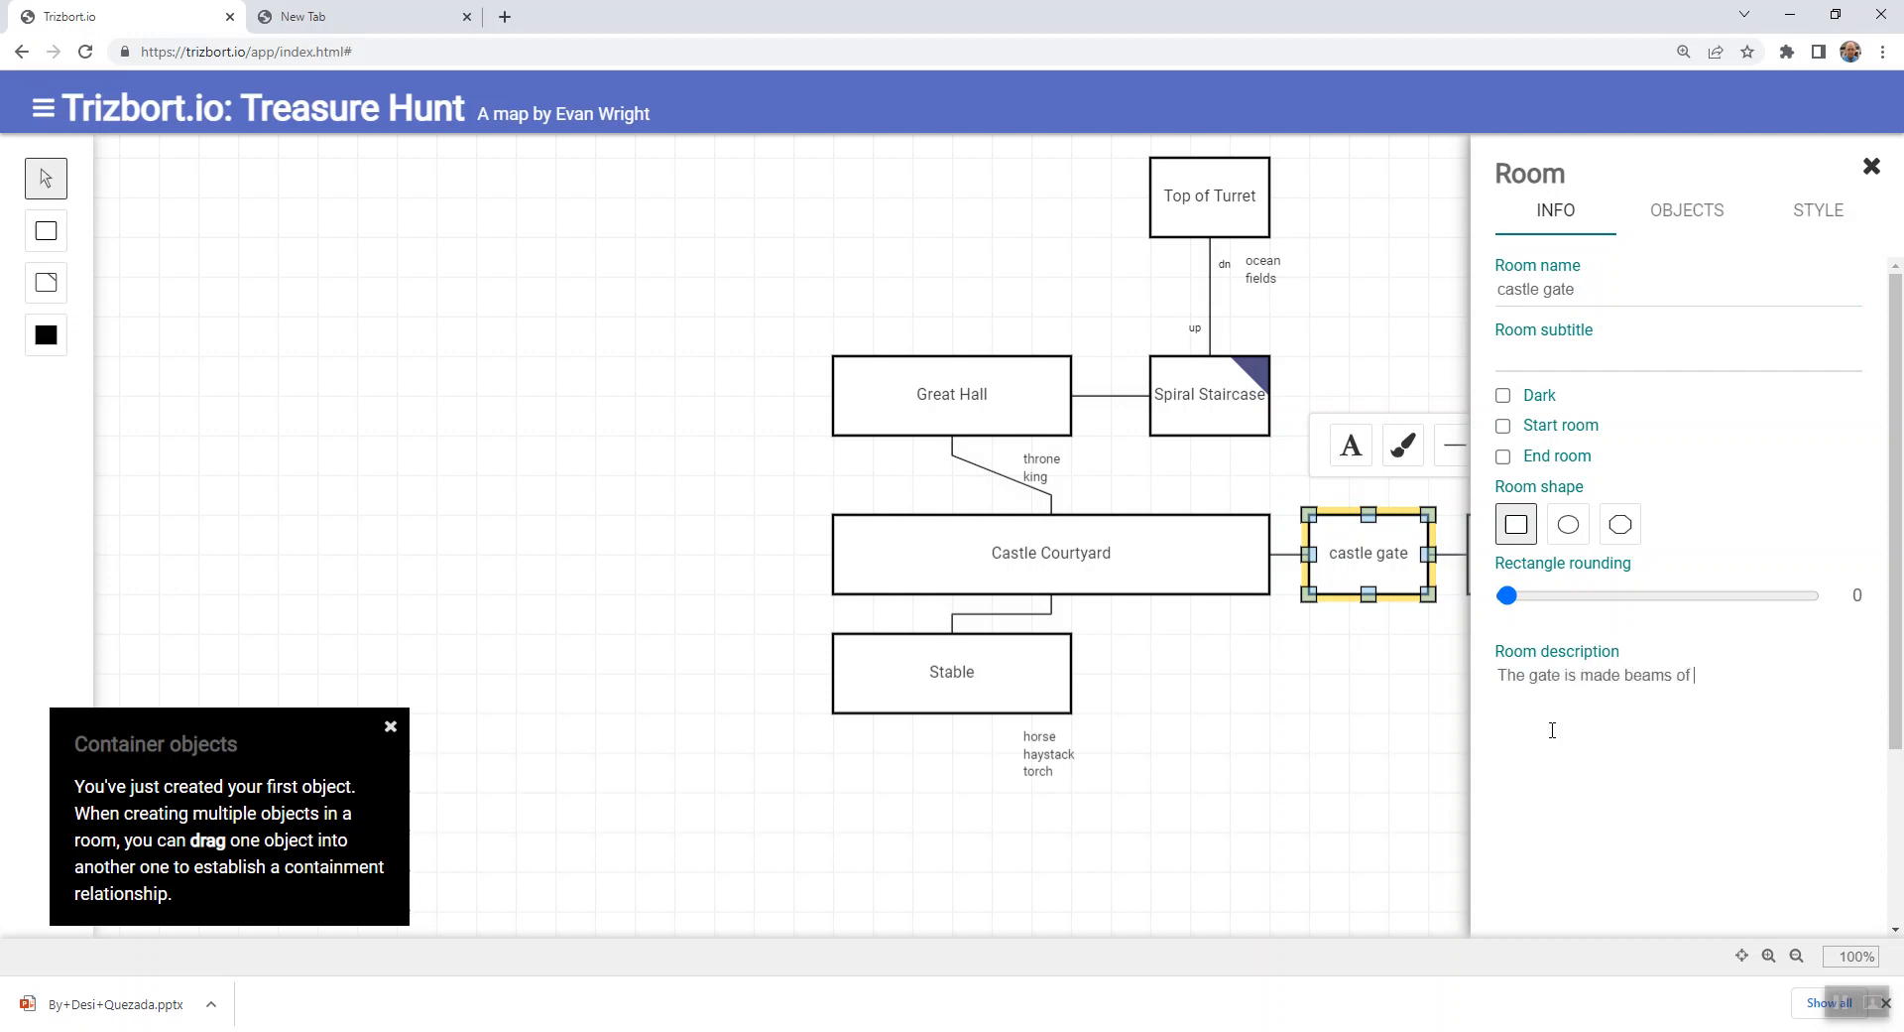
type(" sturd")
key("BackSpace")
type("rdy oak")
left_click(1280, 835)
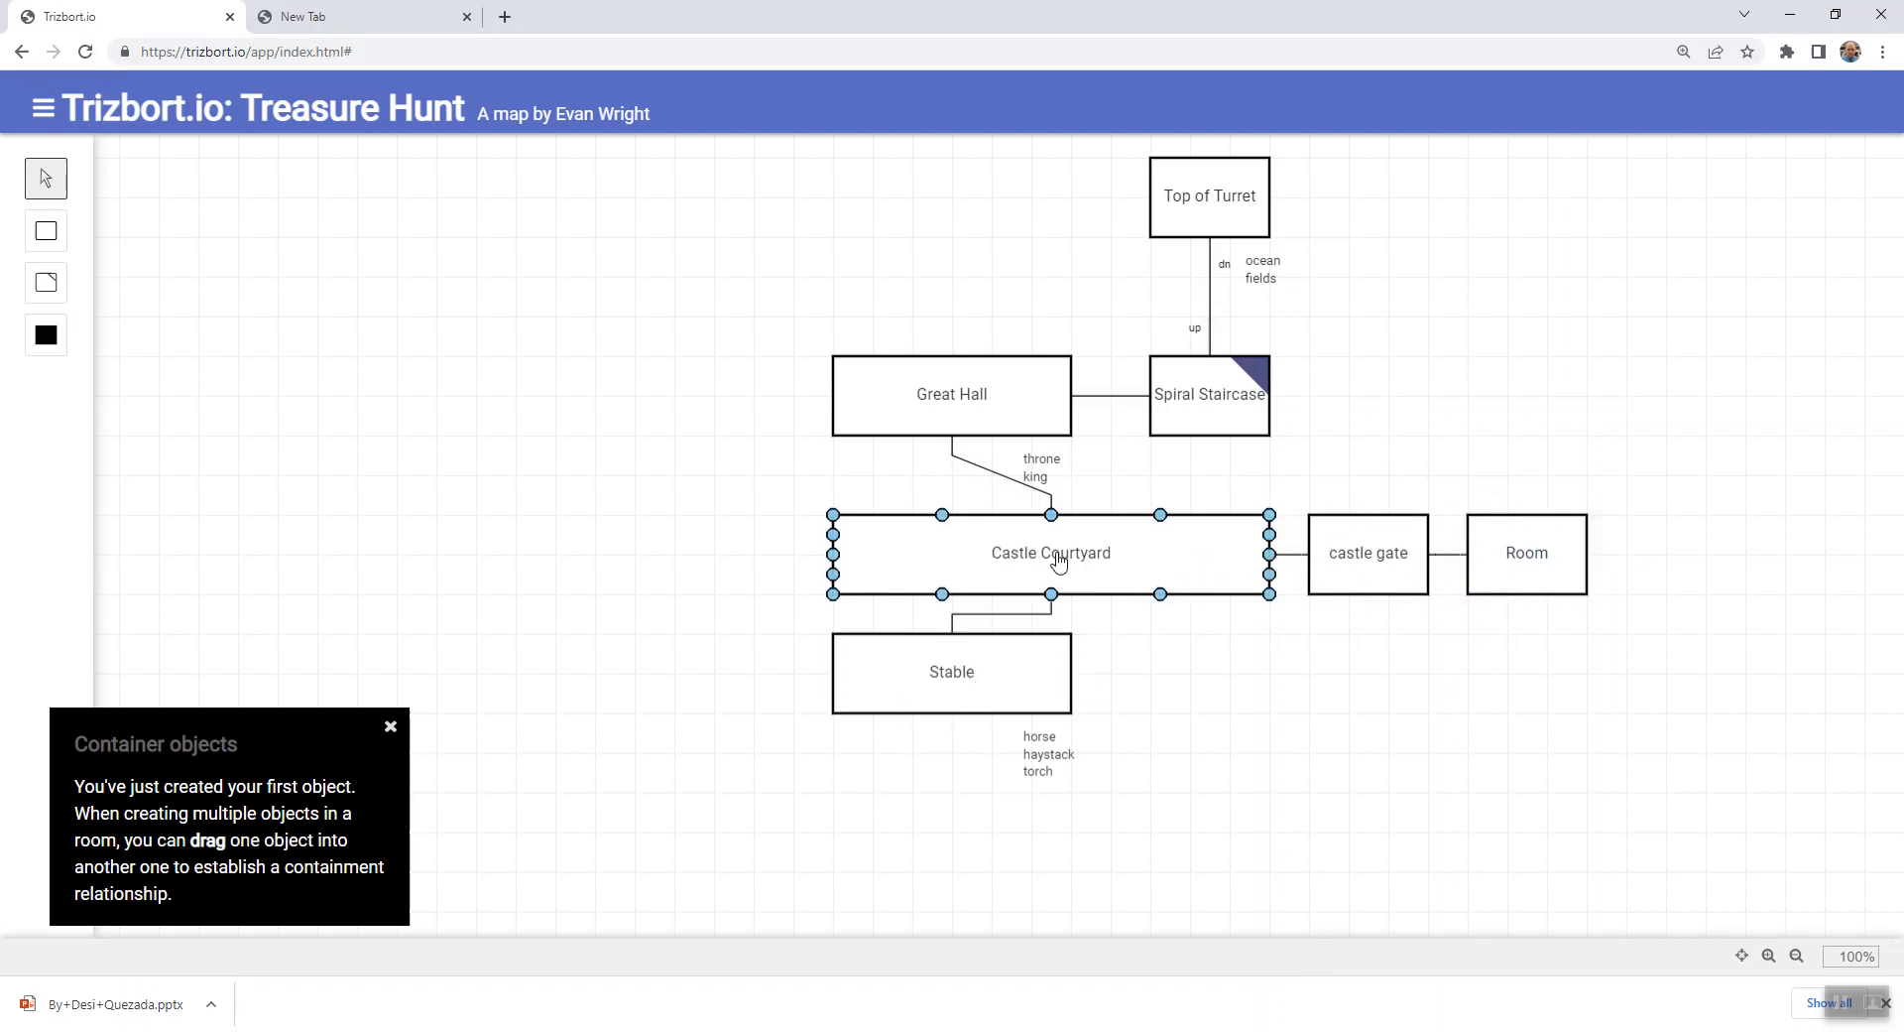
- Name the room east of castle gate "Outside Castle" and close its details
left_click(1540, 564)
double_click(1540, 563)
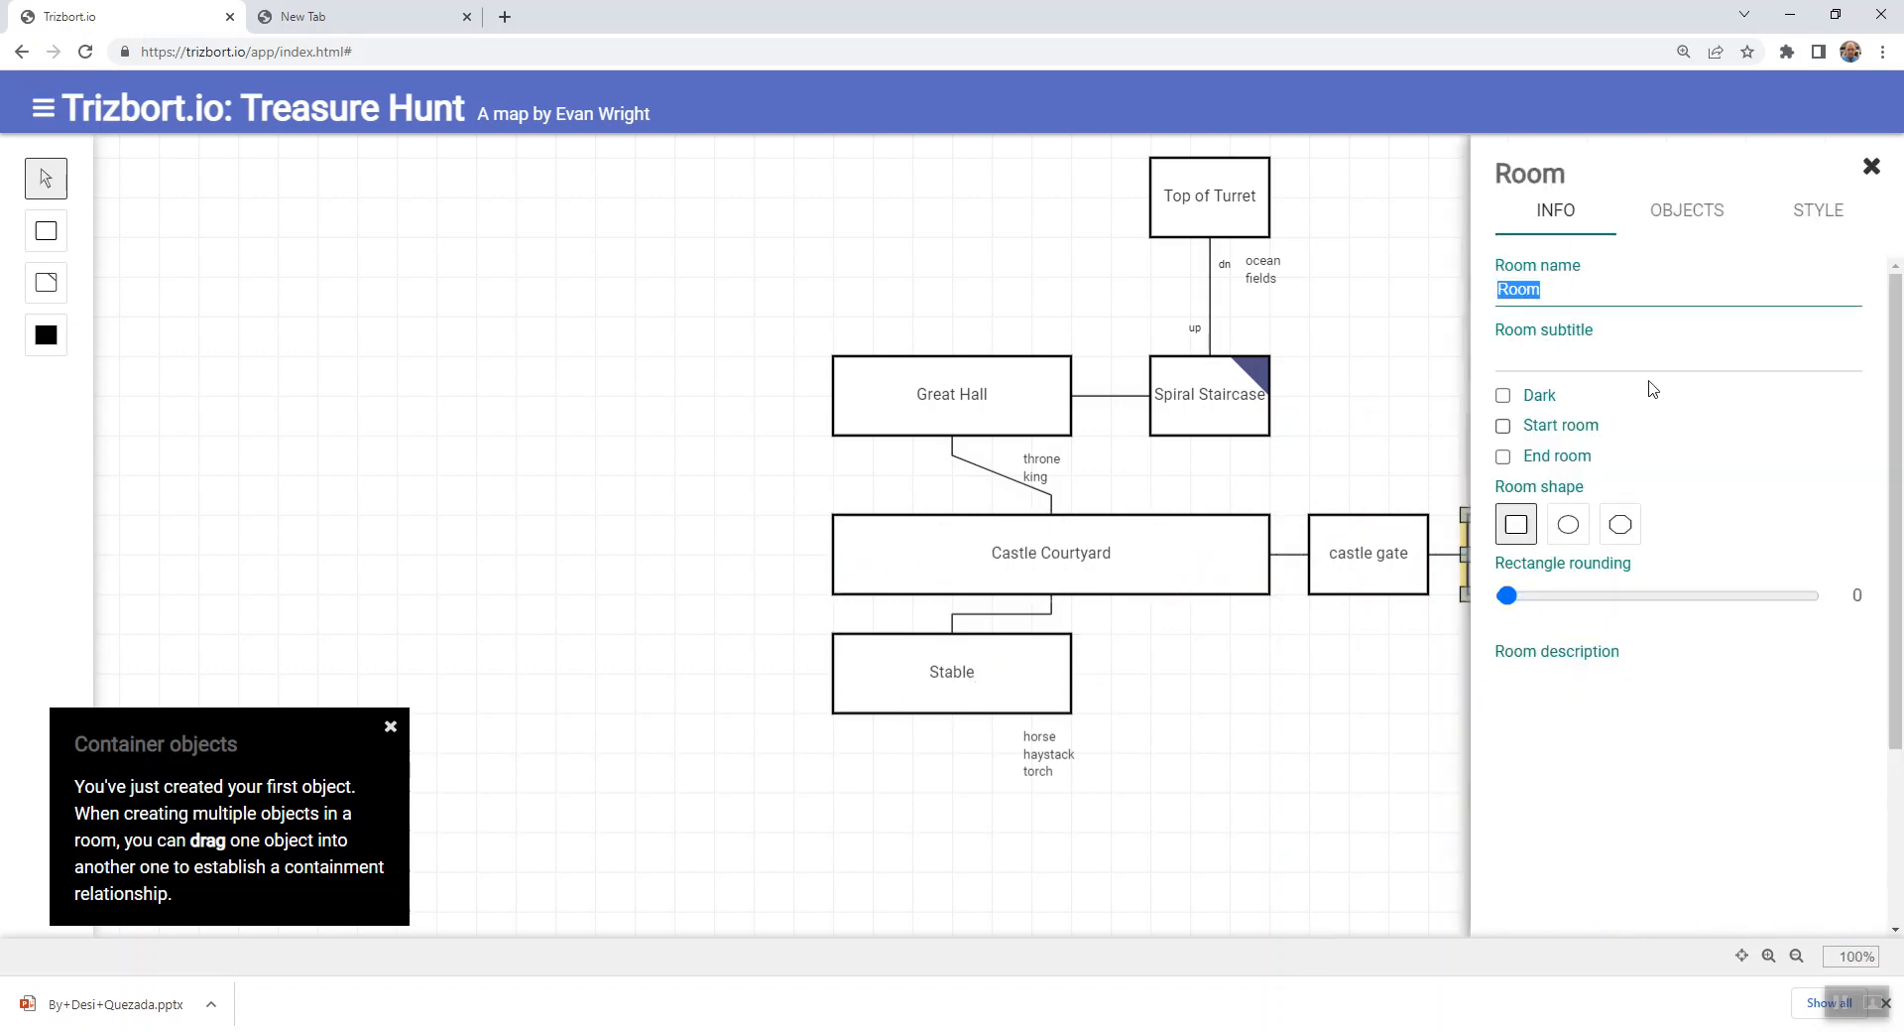
type("Outside Ca")
left_click(1308, 831)
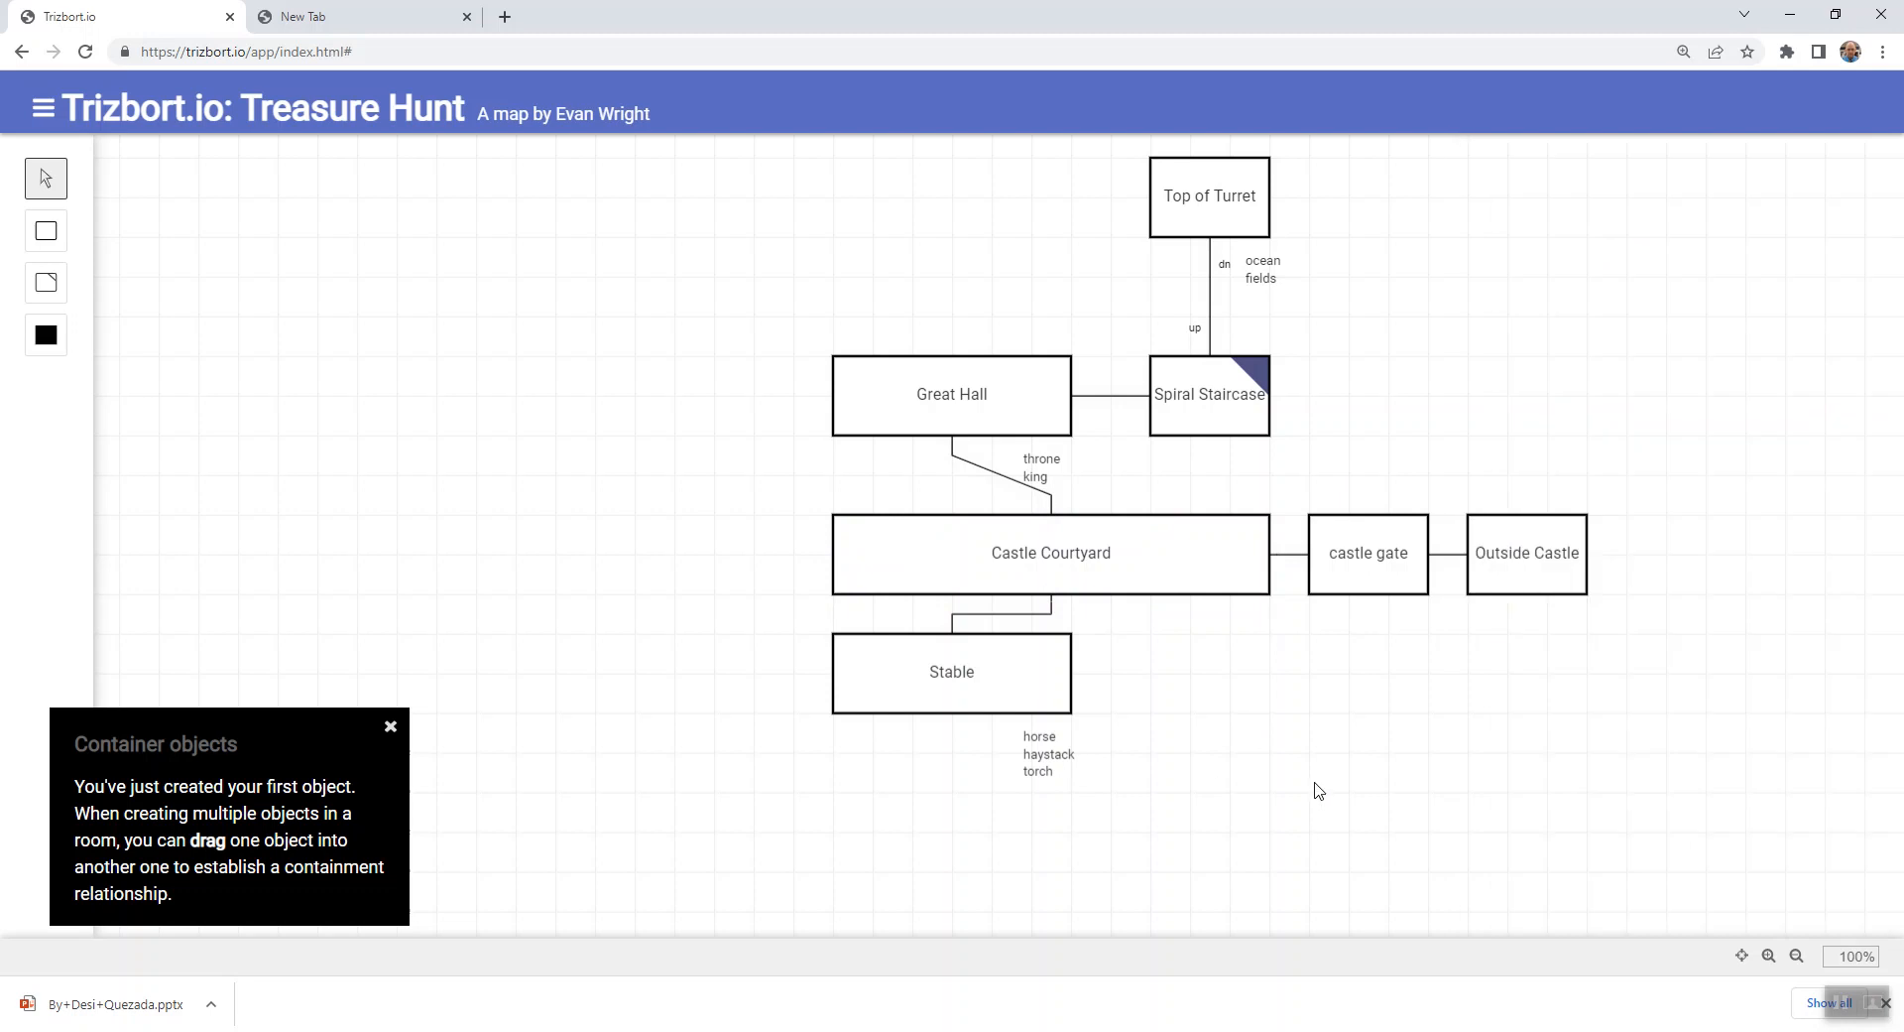
left_click(1349, 583)
left_click(1386, 713)
left_click_drag(1527, 441, 1243, 480)
left_click(1044, 615)
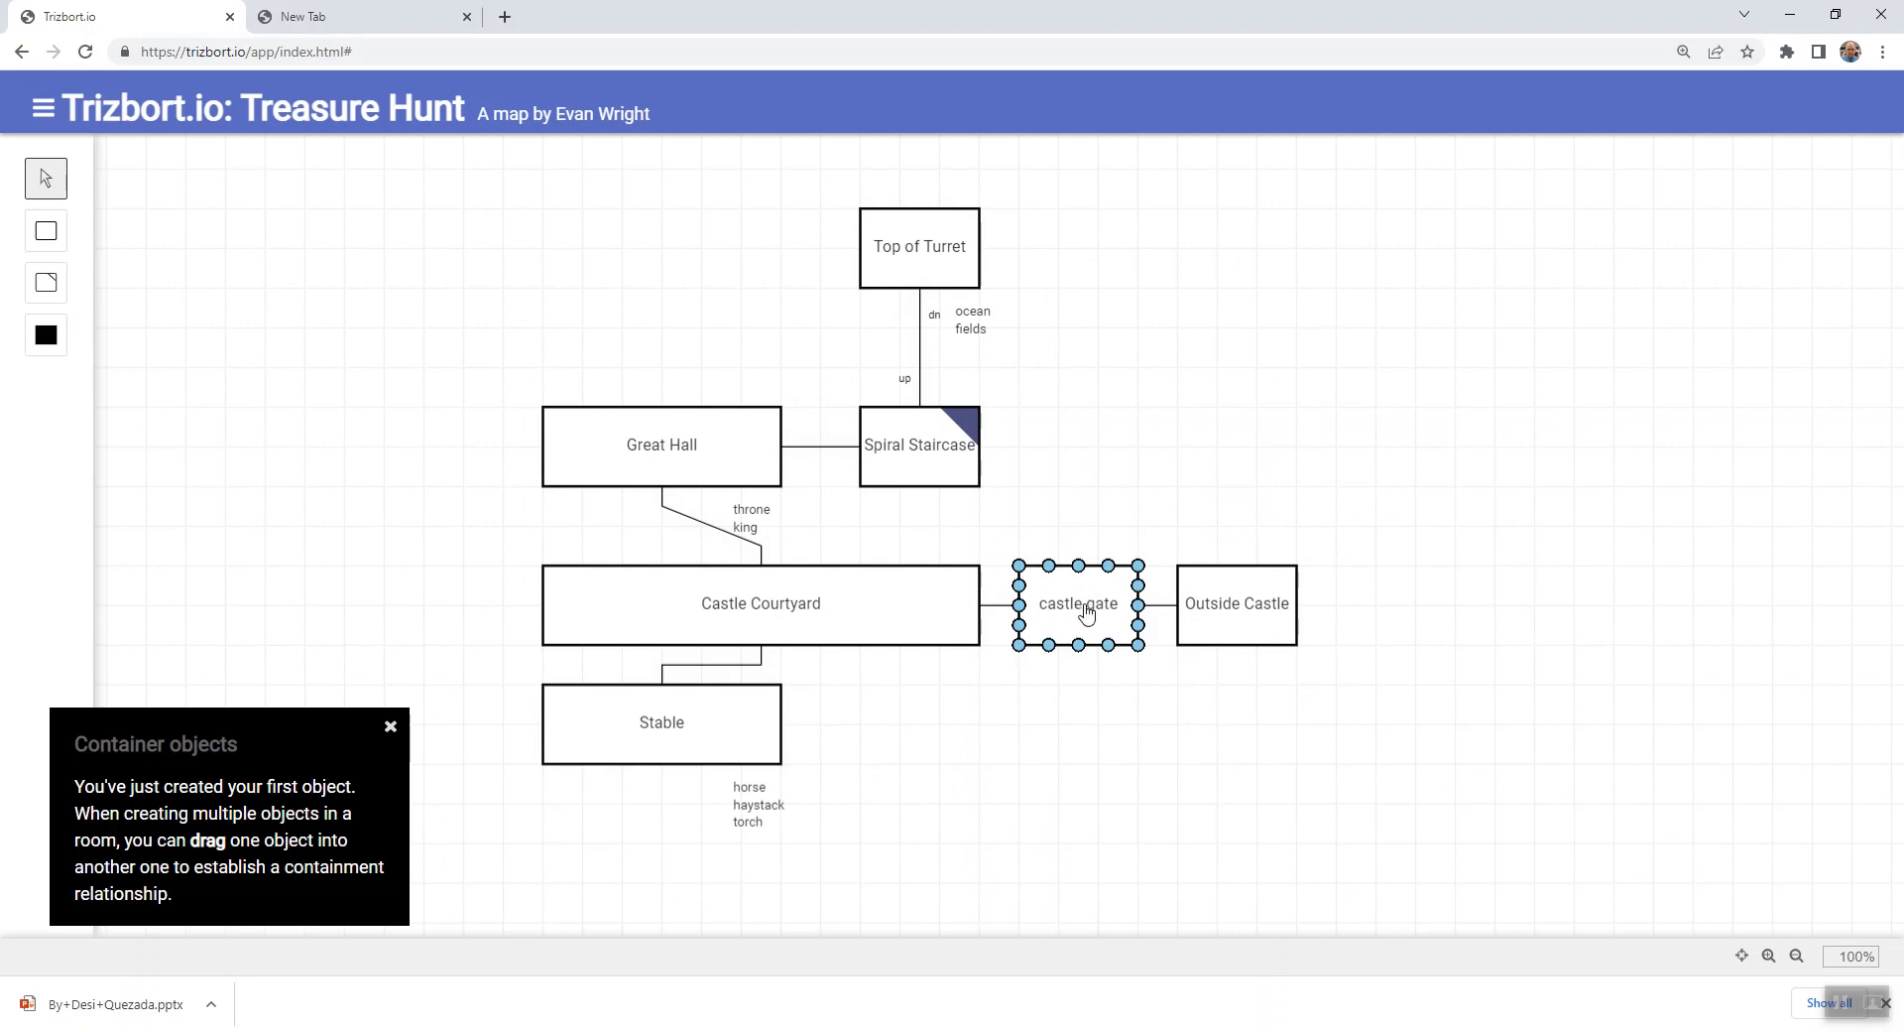
left_click(1181, 607)
left_click(974, 610)
left_click(1027, 615)
left_click(1235, 627)
left_click(897, 628)
left_click(1111, 630)
left_click(1195, 630)
left_click(1098, 633)
left_click(1195, 629)
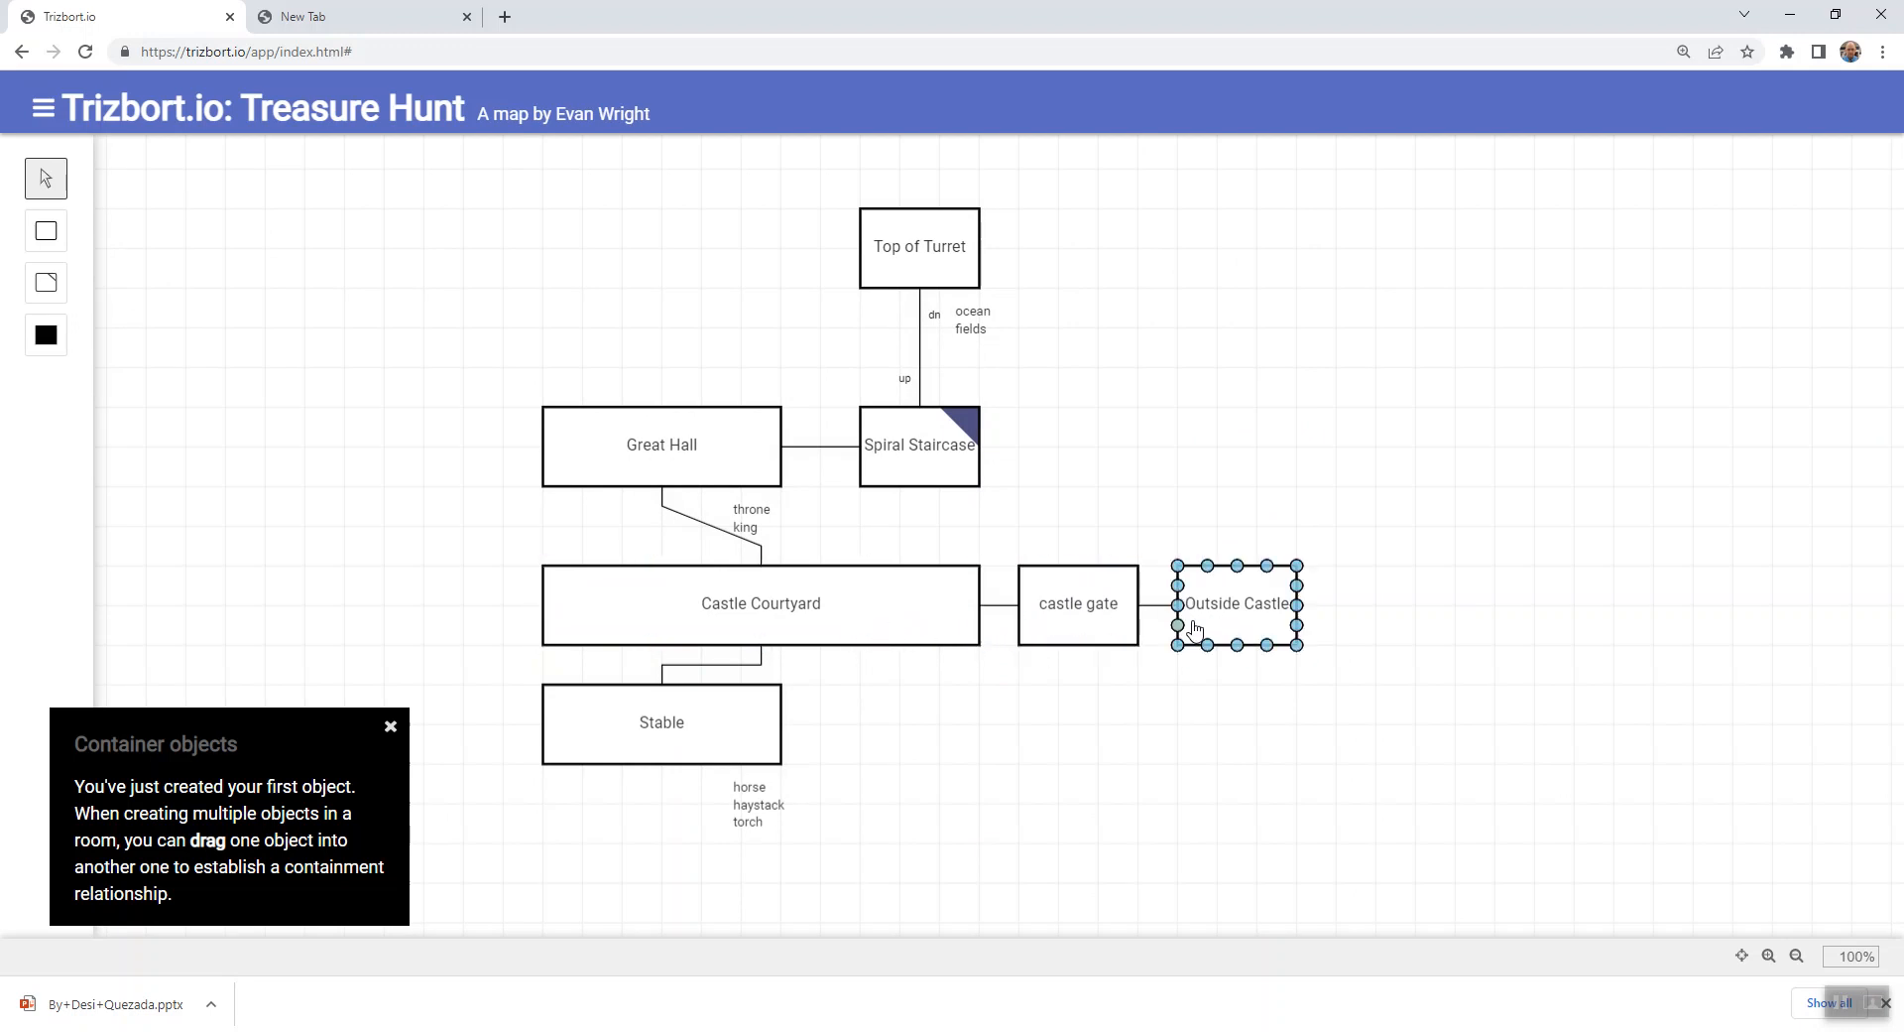
left_click(1079, 632)
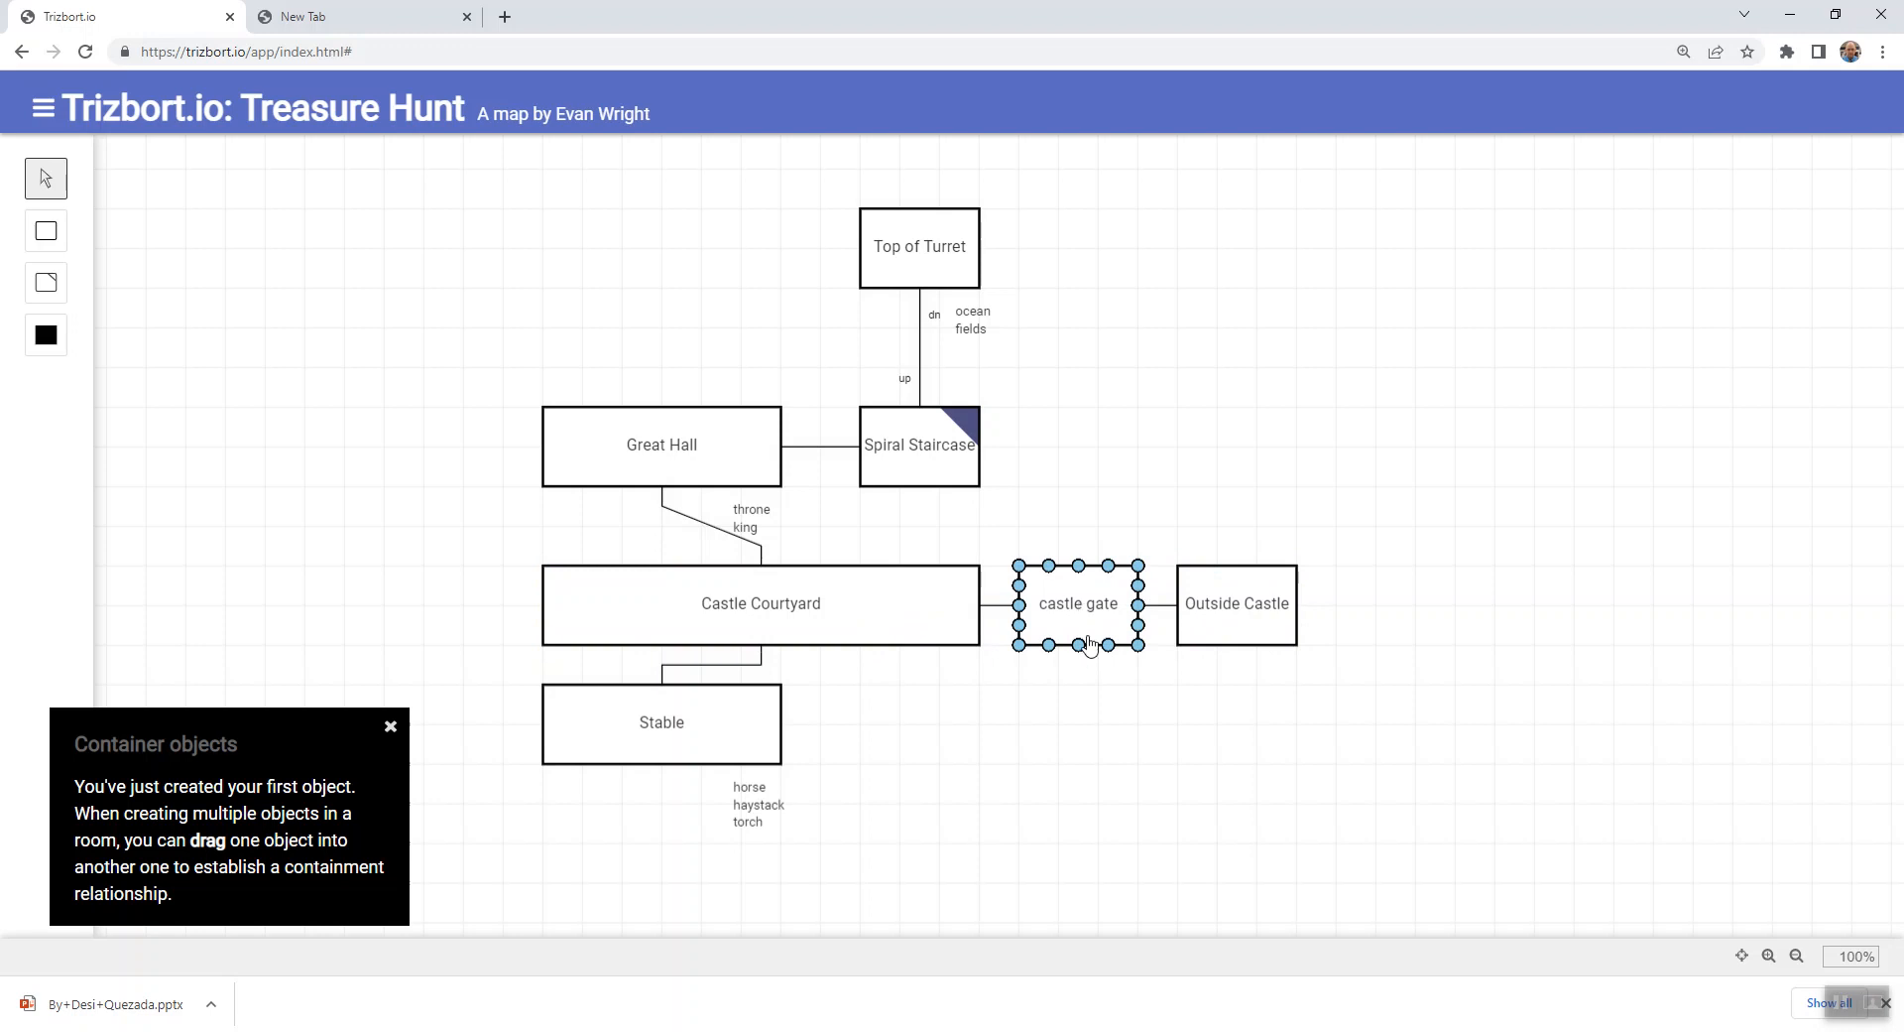
left_click(1084, 635)
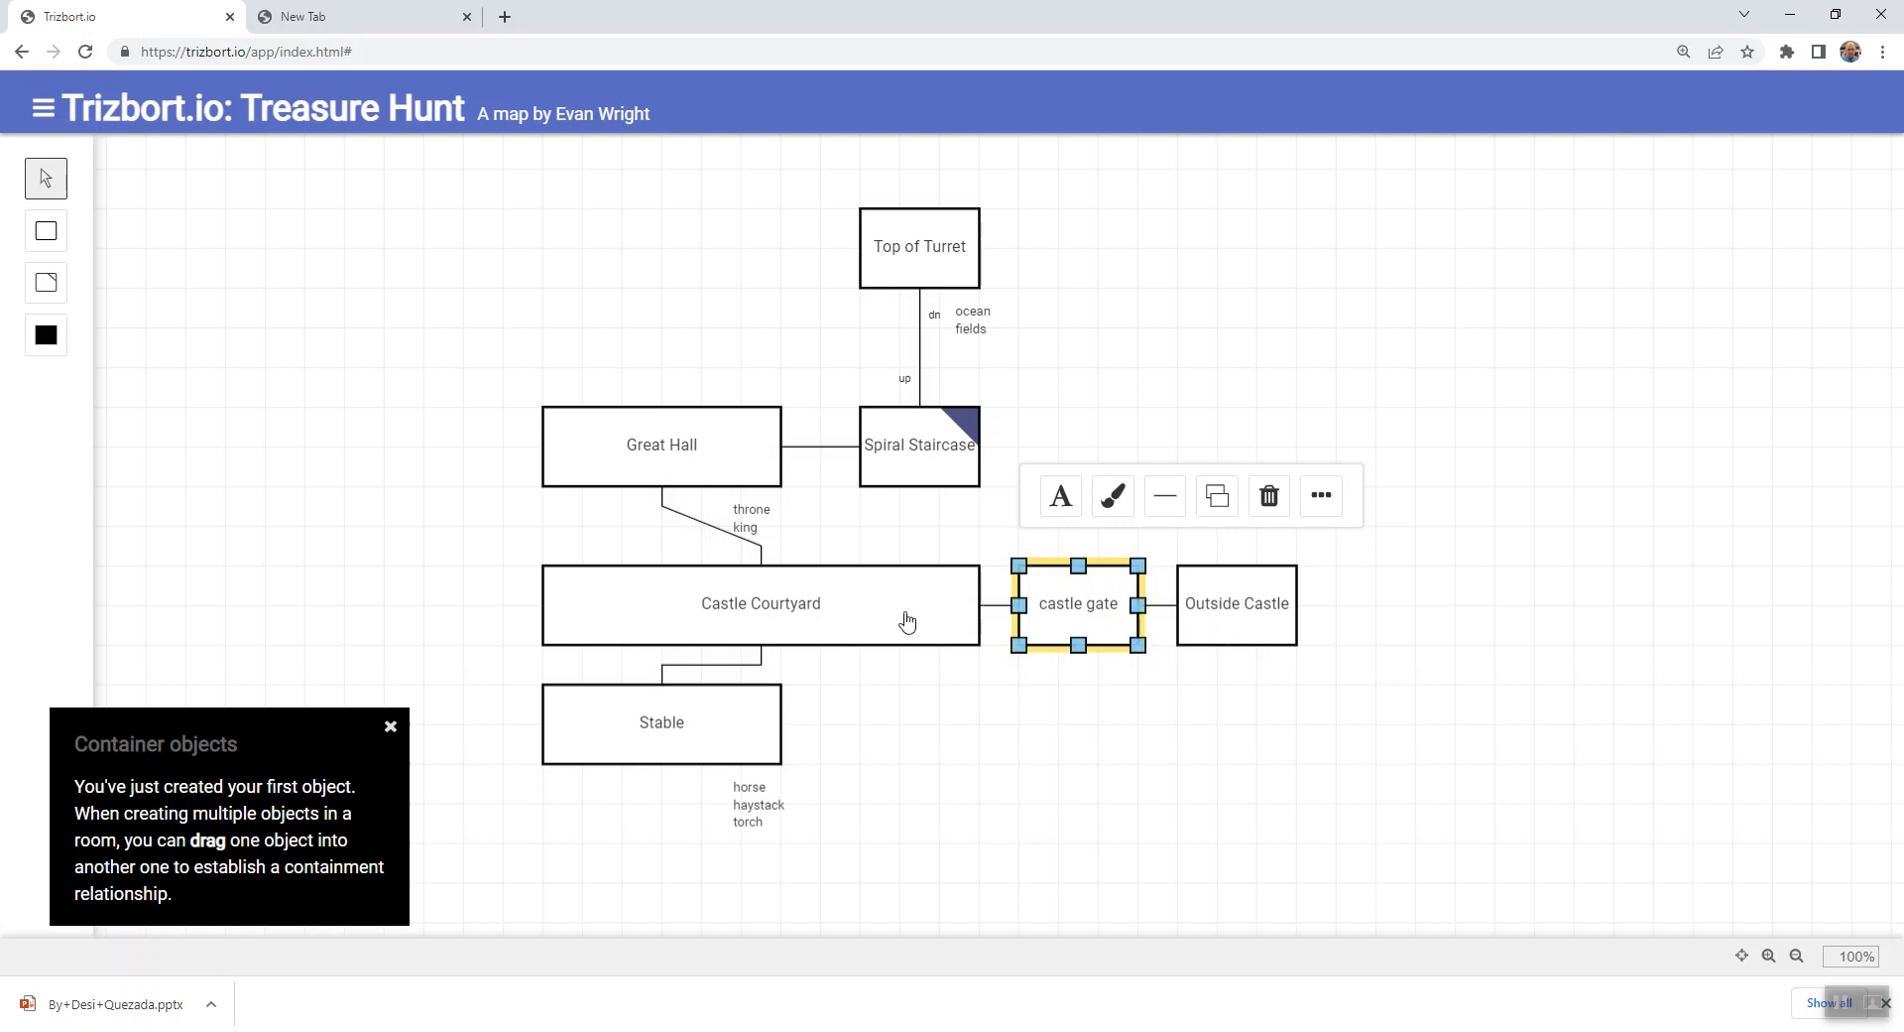
left_click(1242, 730)
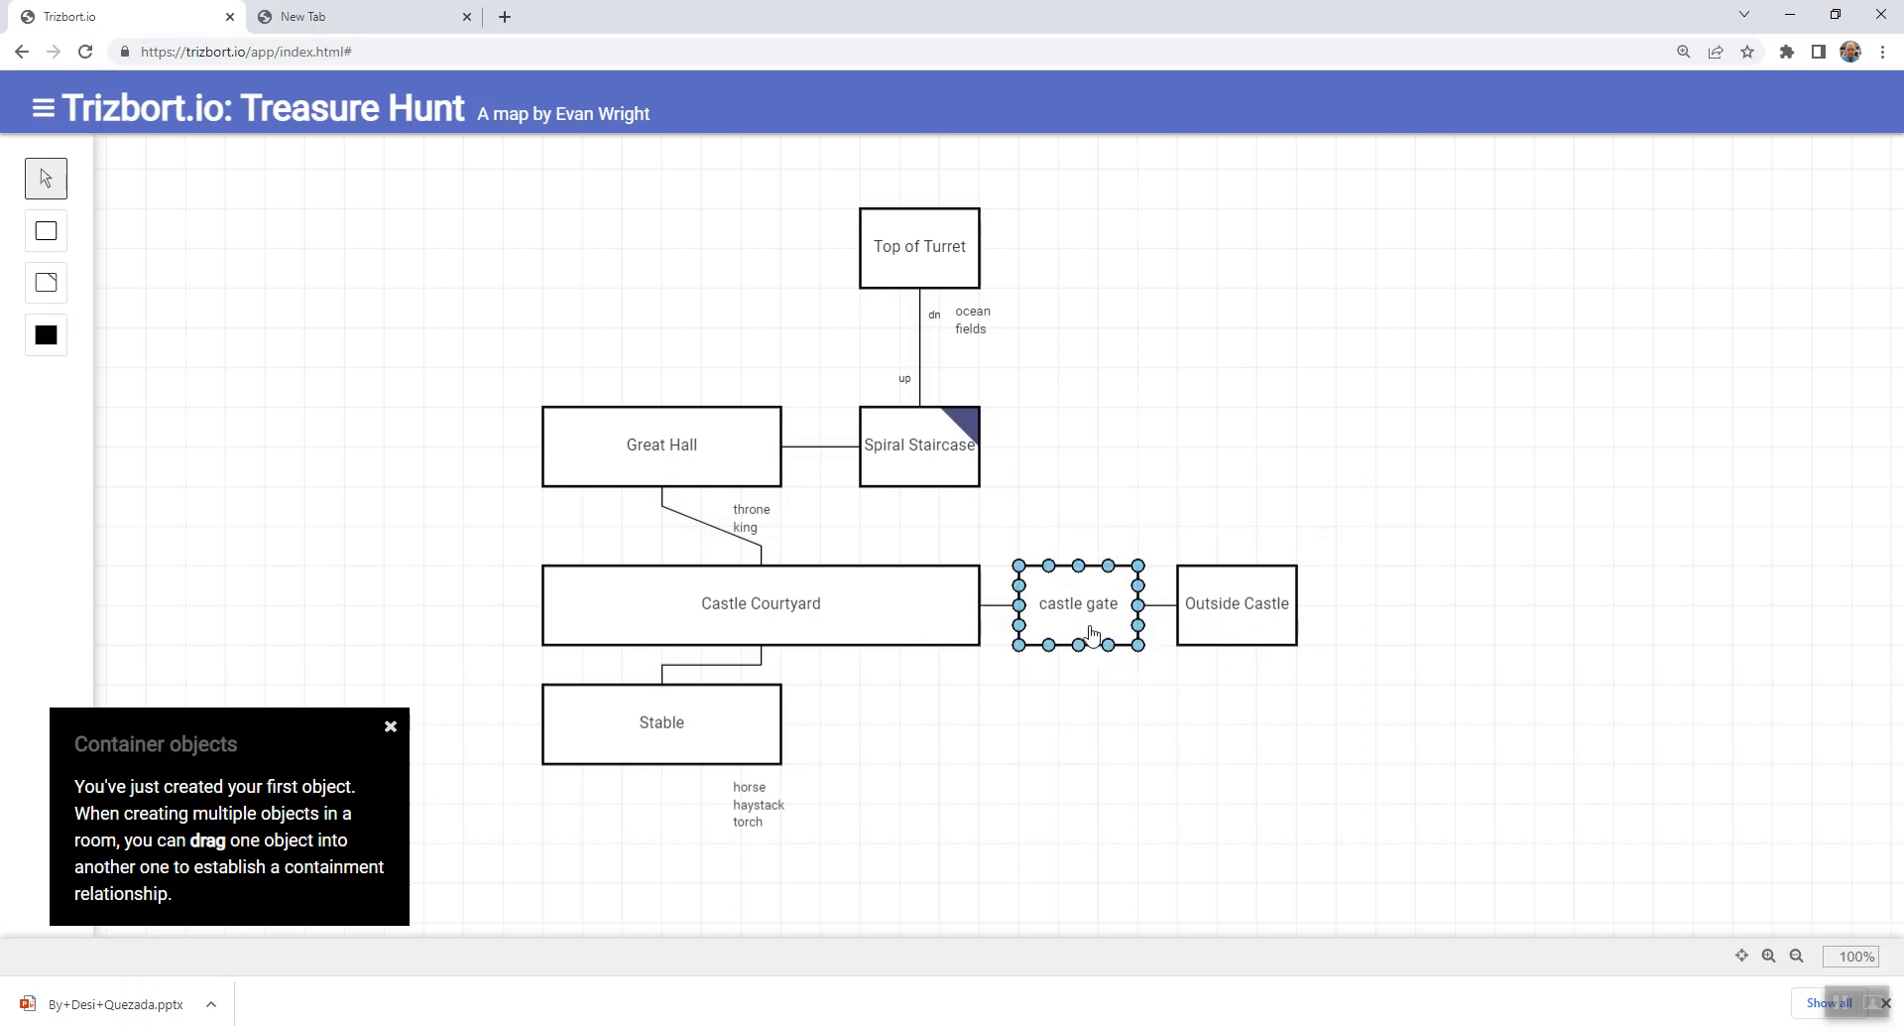
mouse_move(1072, 624)
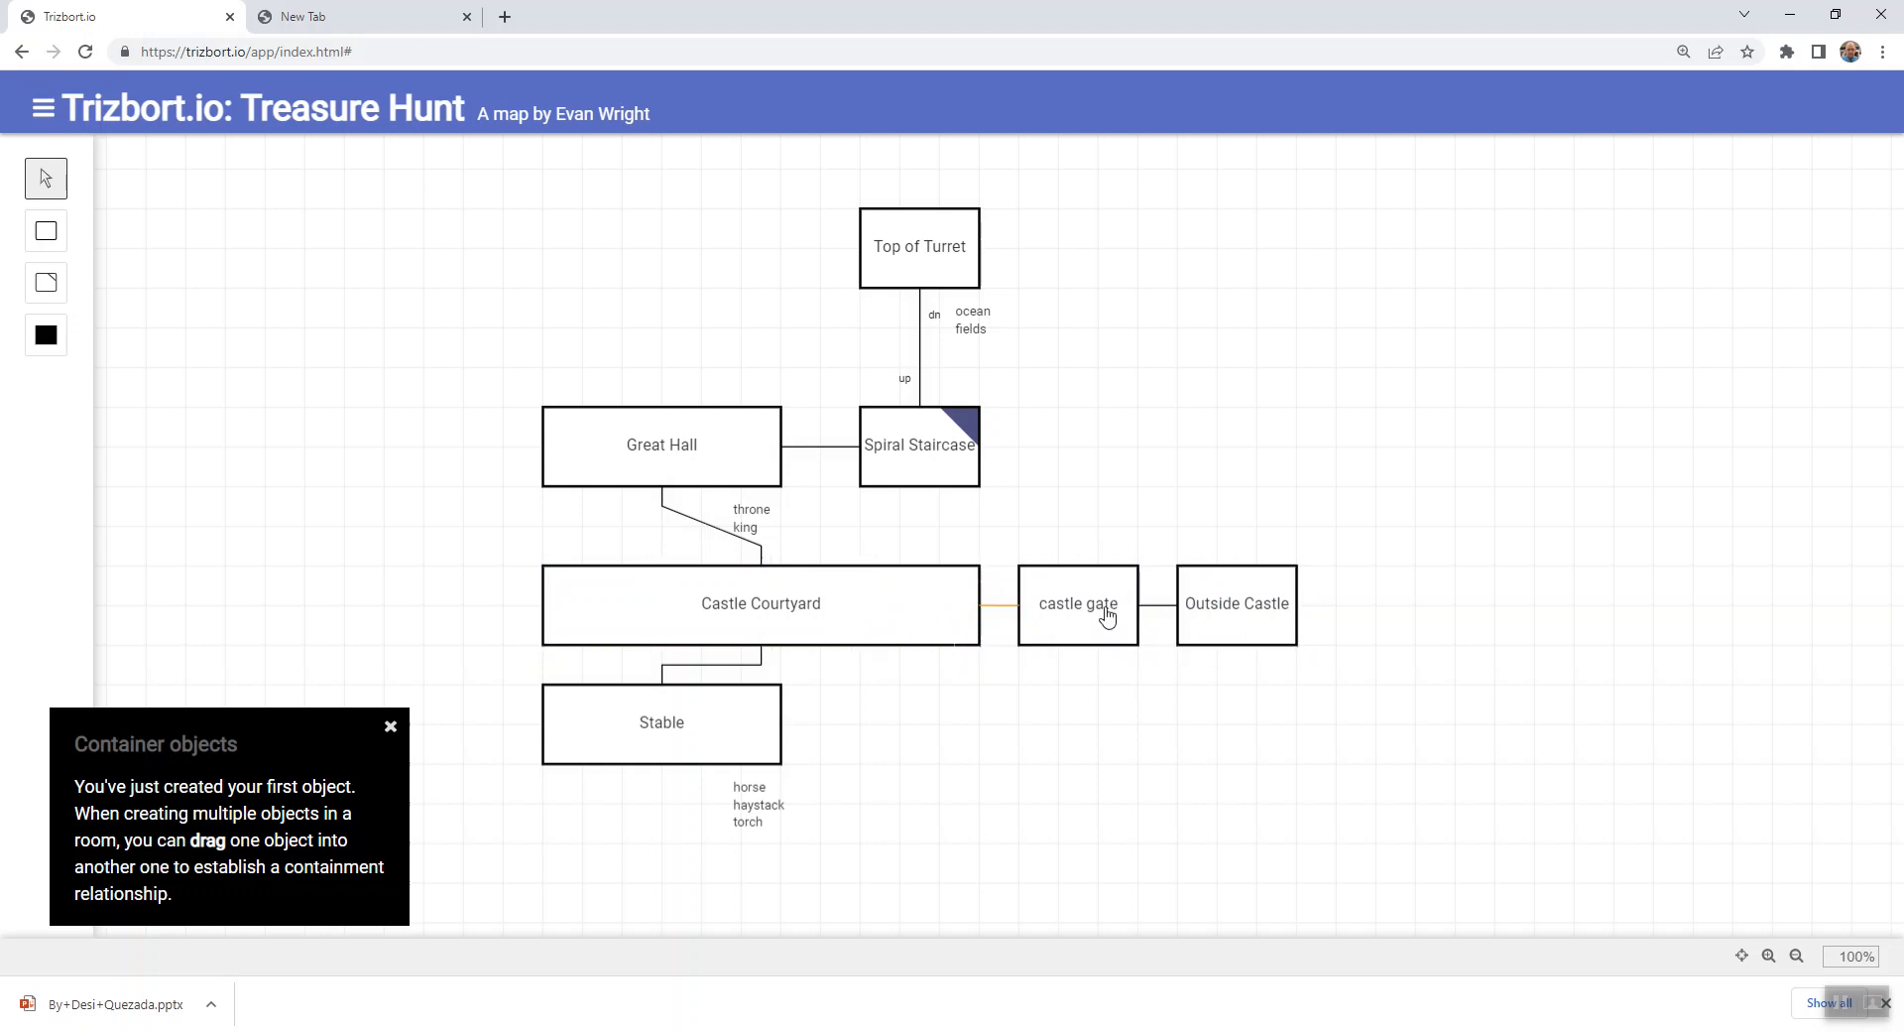
- Begin Castle Courtyard's room description with "This is wide courtyard. To the north is the great hall."
left_click(876, 623)
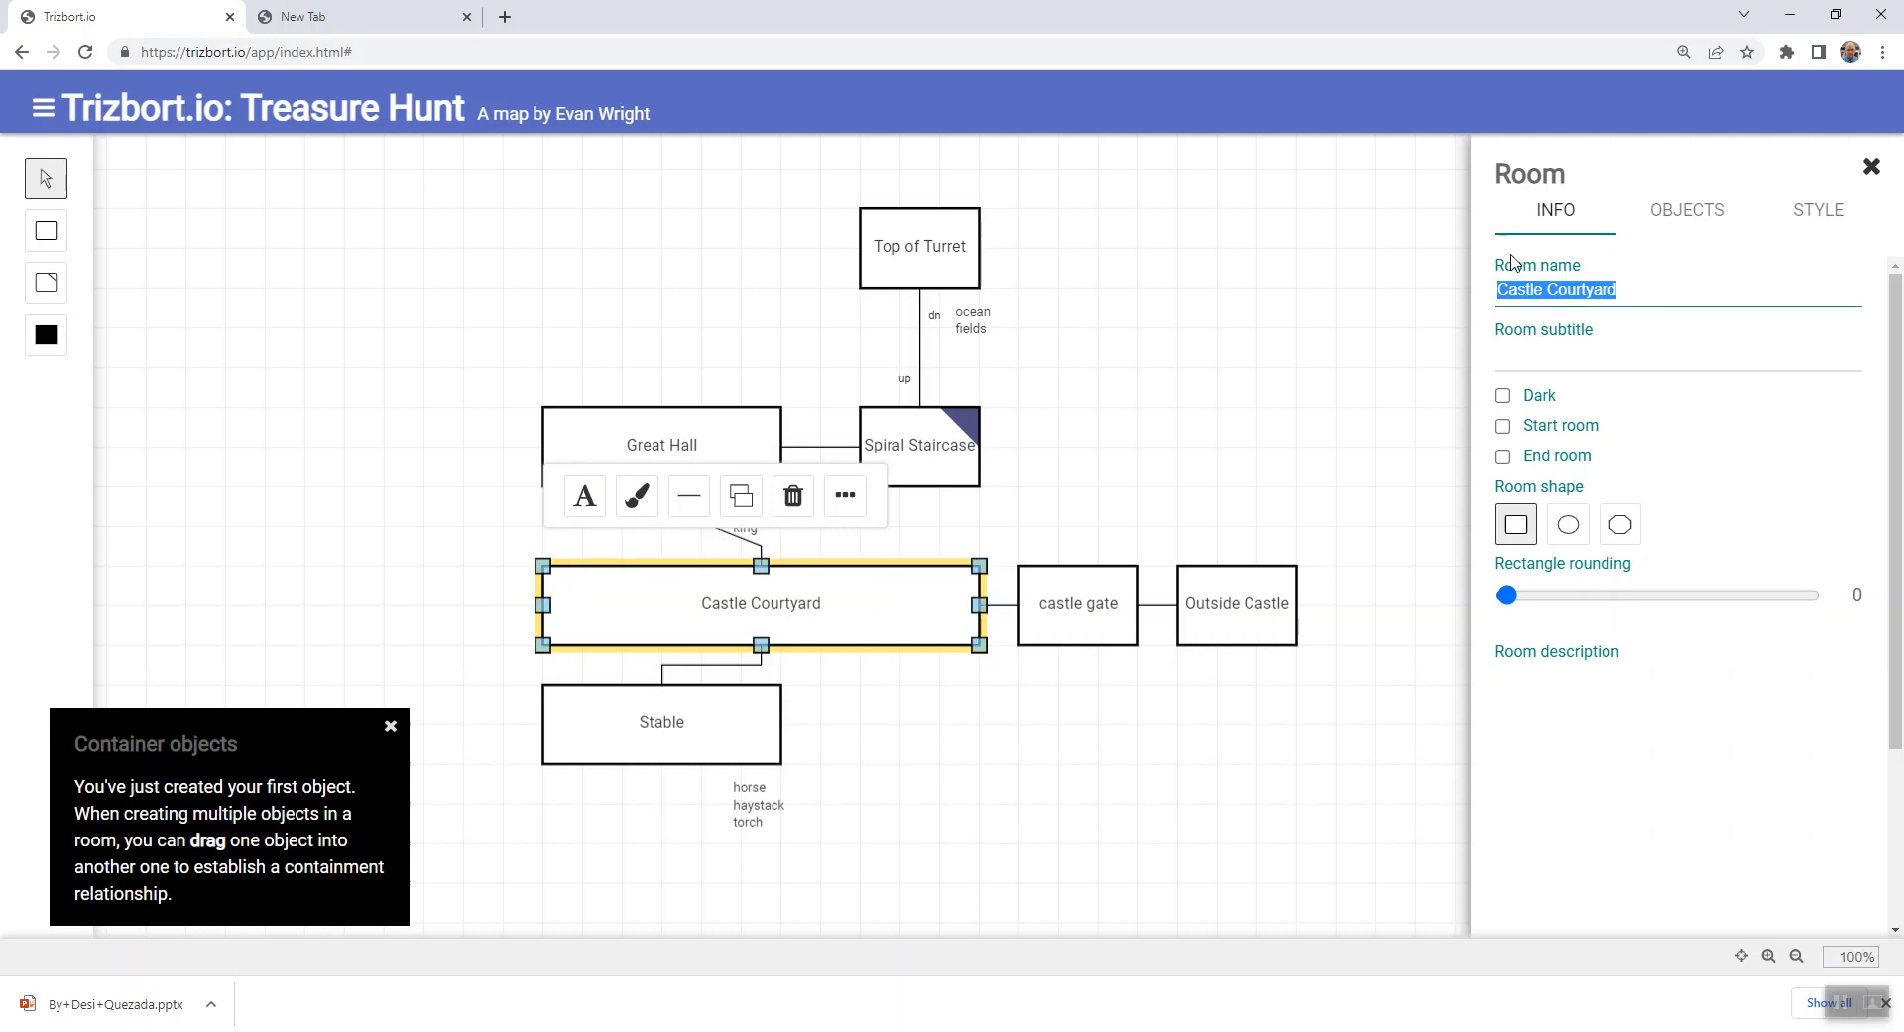
left_click(1559, 213)
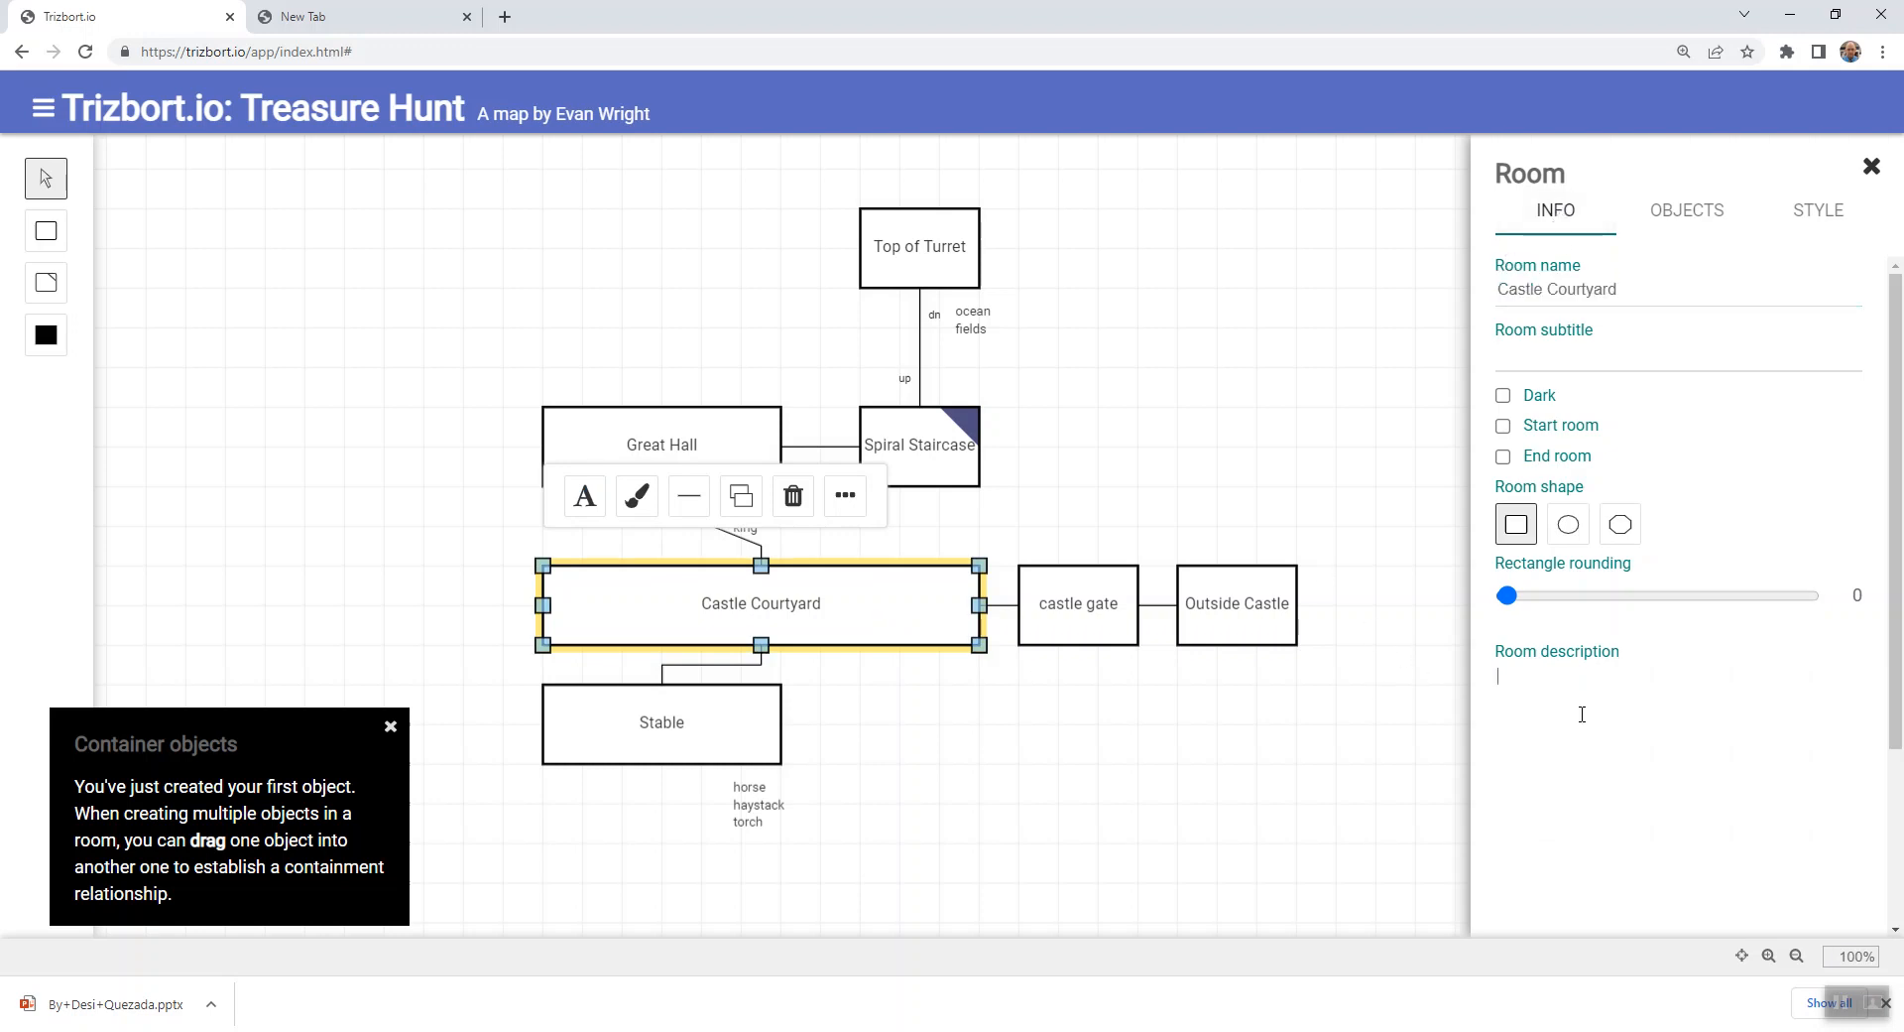
type("THh")
key("BackSpace")
key("BackSpace")
type("h")
type("is is wide cour")
type("twau")
key("BackSpace")
key("BackSpace")
type("yw")
type(" To the north")
type(" is the great hall. T")
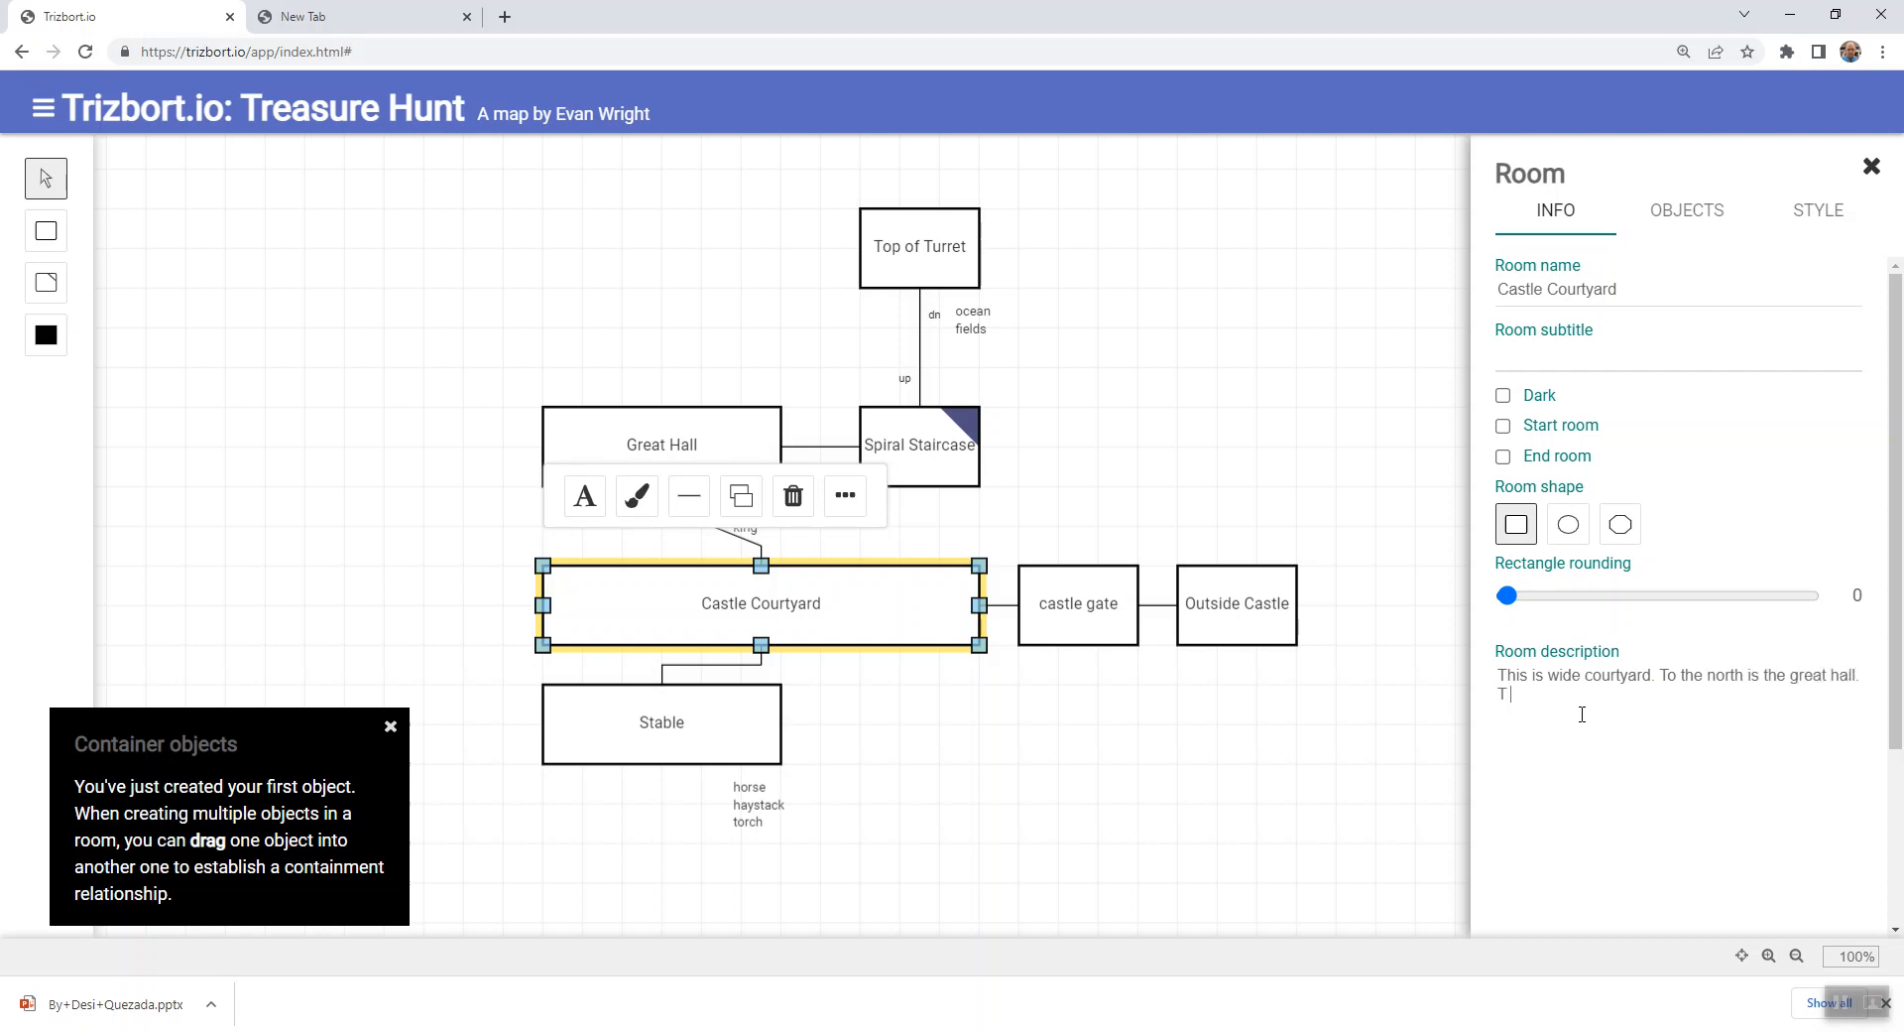
type("he south")
- Continue Castle Courtyard's description with "To the south are stables."
key("BackSpace")
key("BackSpace")
key("BackSpace")
key("BackSpace")
key("BackSpace")
type("south are ss")
key("BackSpace")
key("BackSpace")
key("BackSpace")
key("BackSpace")
type("tables. A gate leads out of the ")
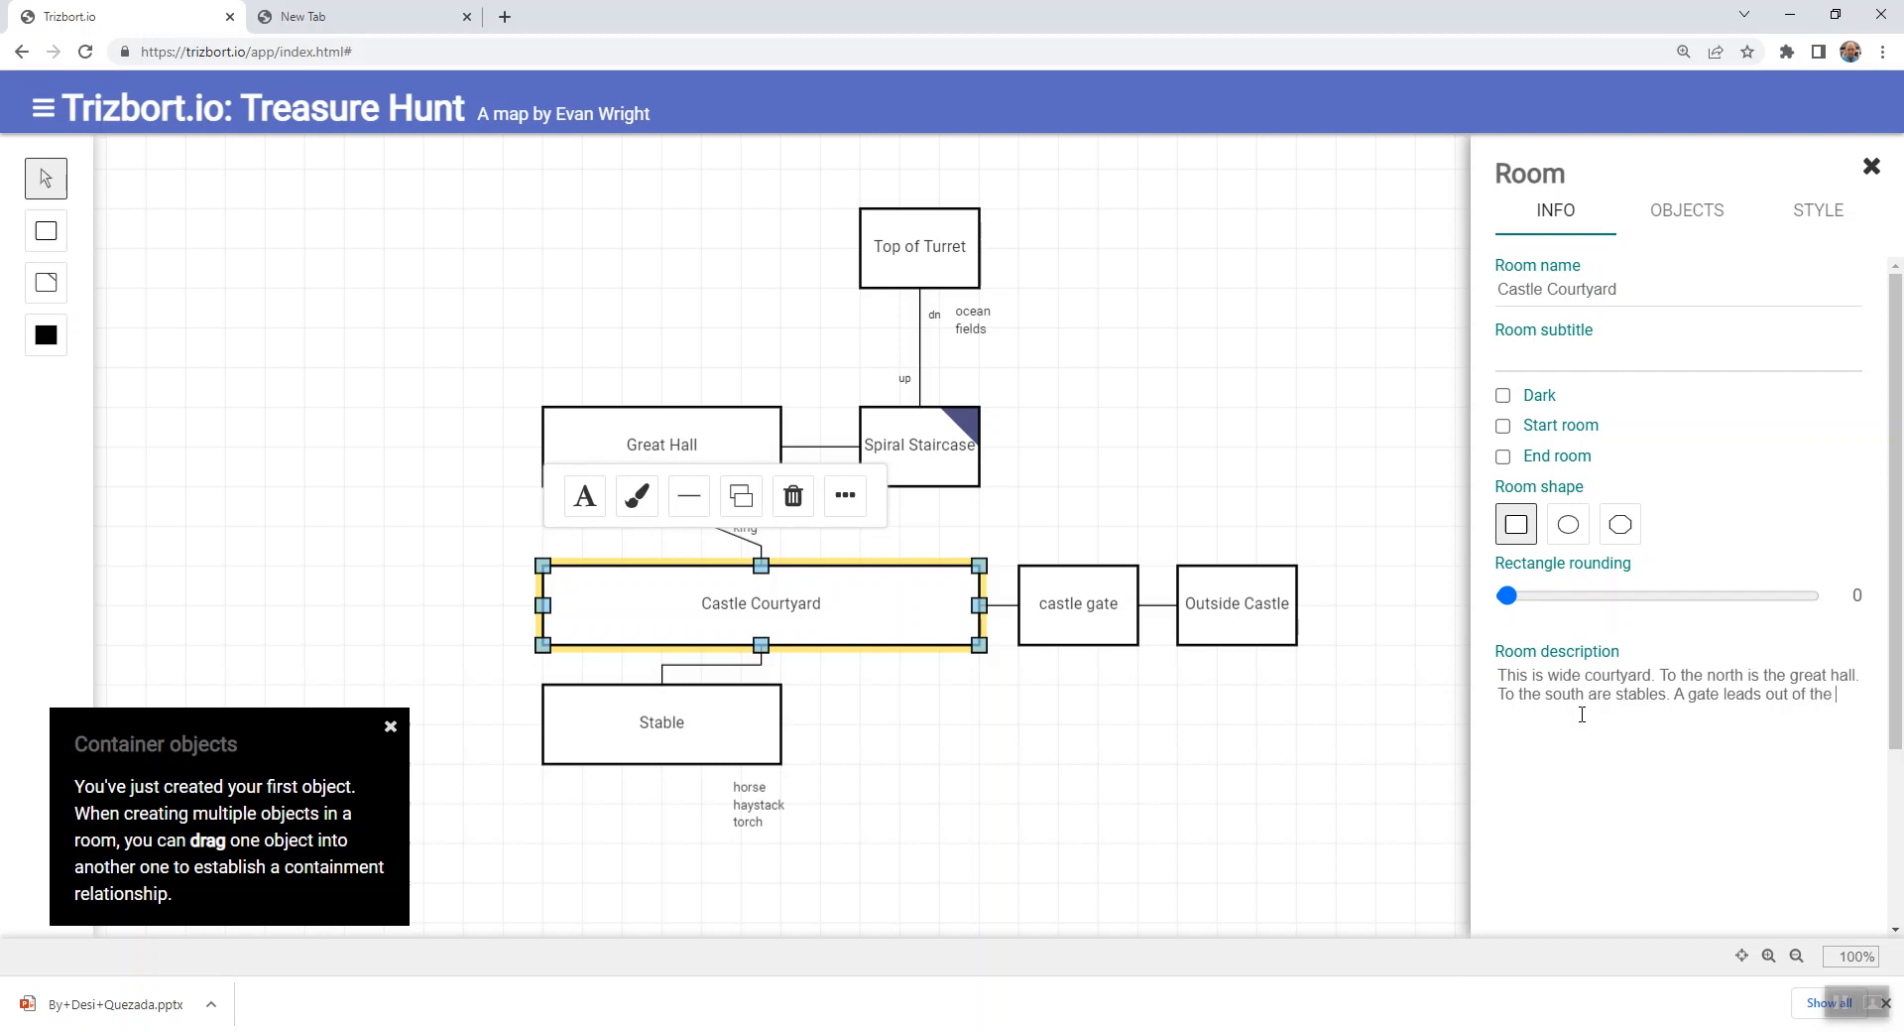
type("castle tot hthe east.")
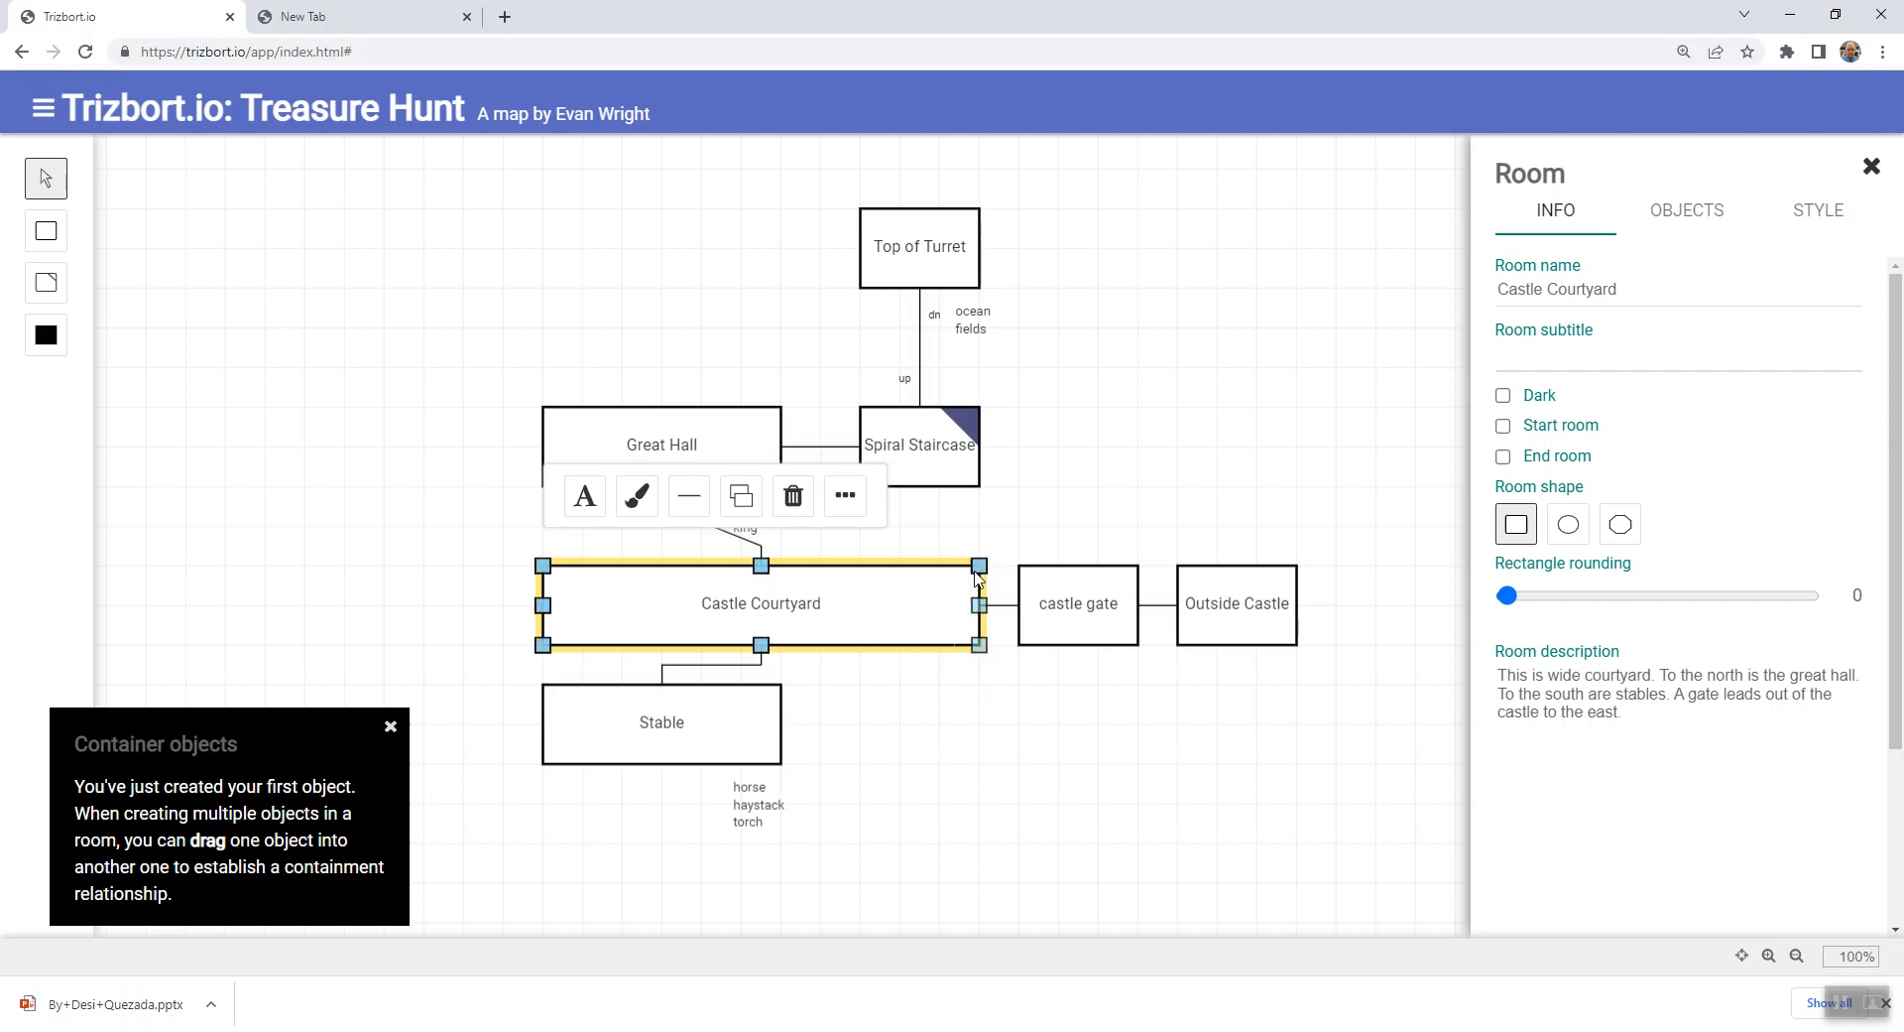
- Finish Castle Courtyard's description with "A gate leads out of the castle to the east" and close the room's details
left_click(1571, 765)
left_click(1124, 723)
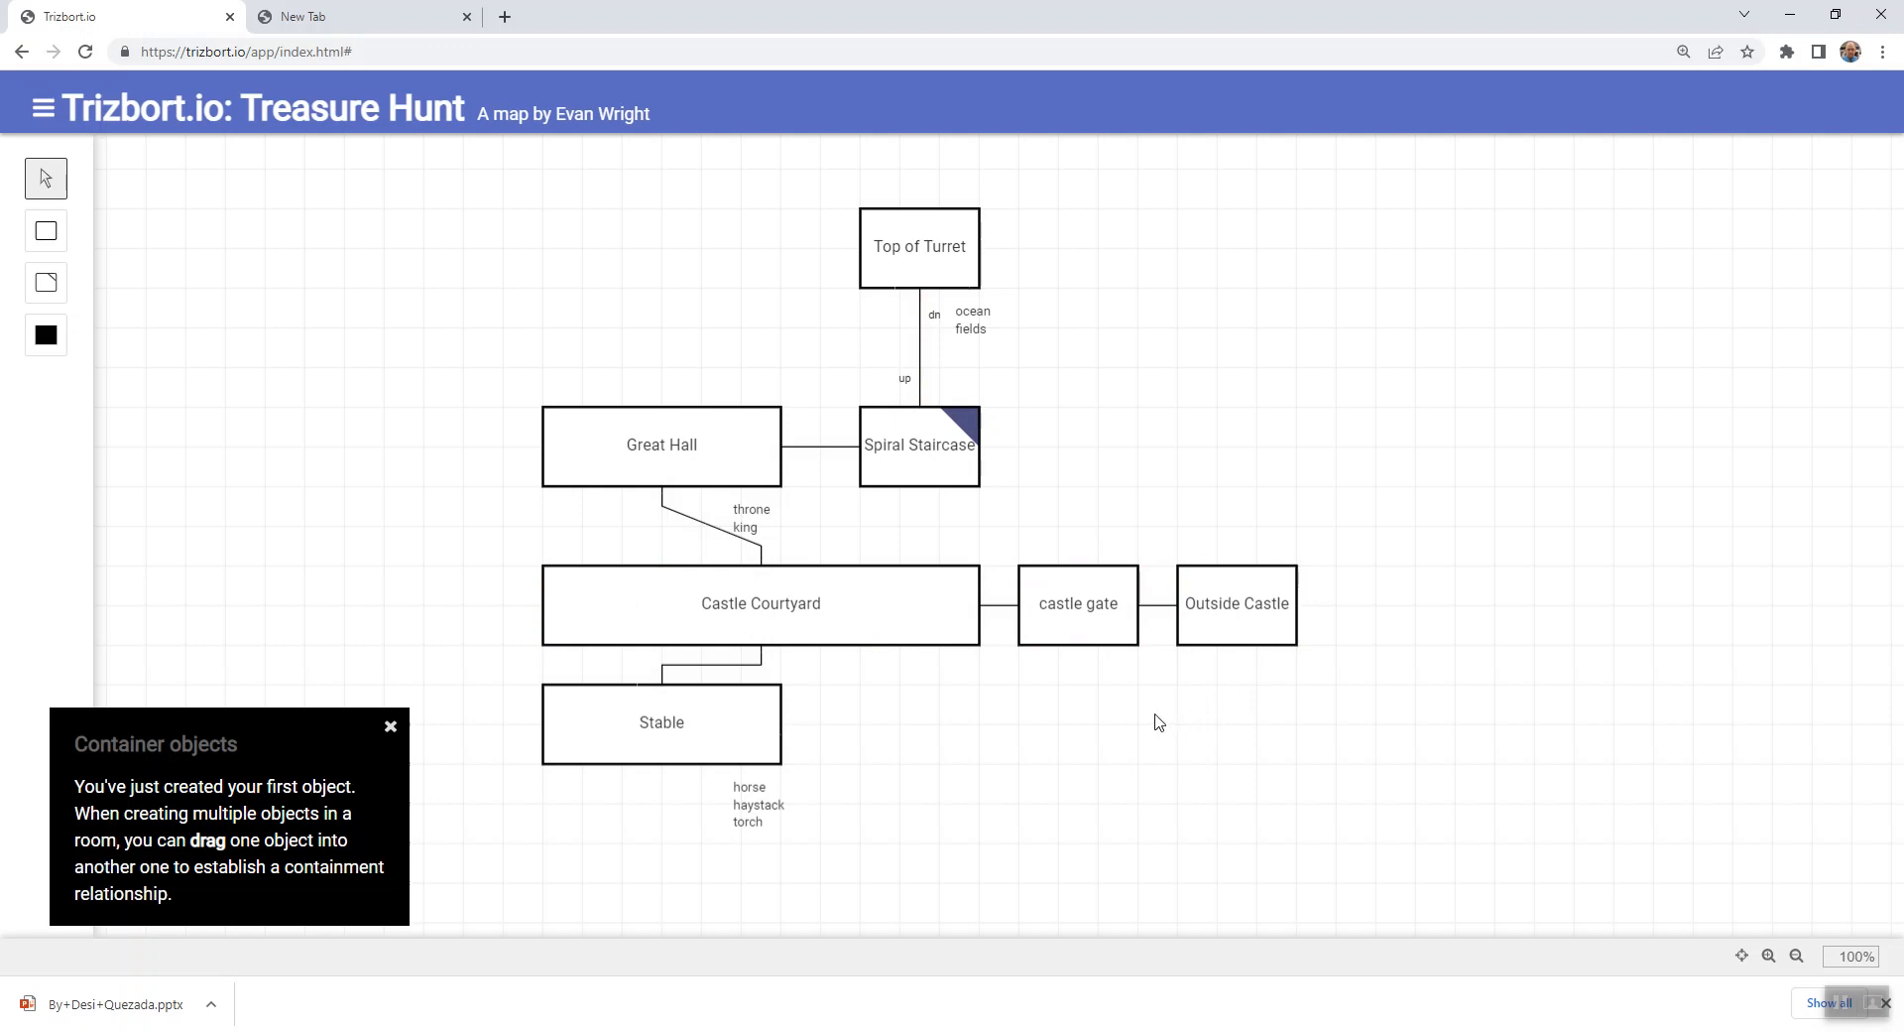
- Dismiss the Container objects tip and add a new room far to the northeast of Outside Castle
left_click_drag(1438, 712, 1271, 690)
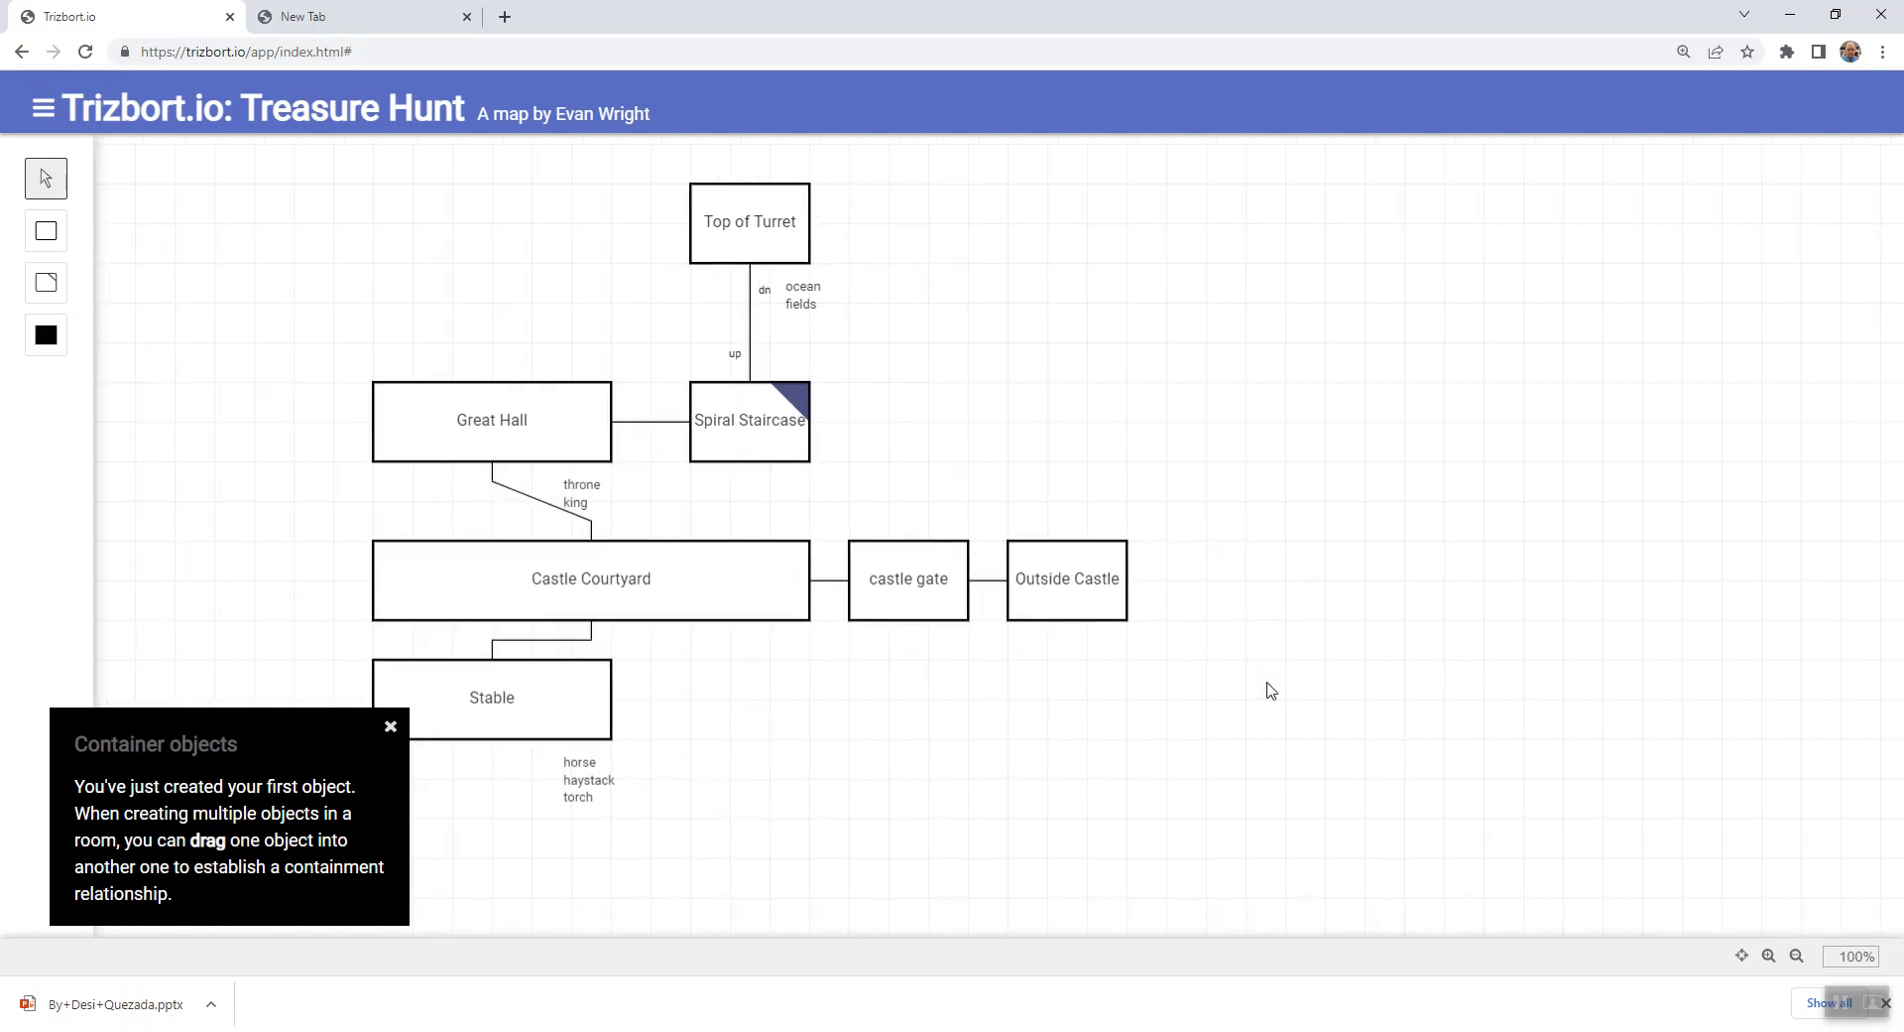
left_click(390, 729)
key("r")
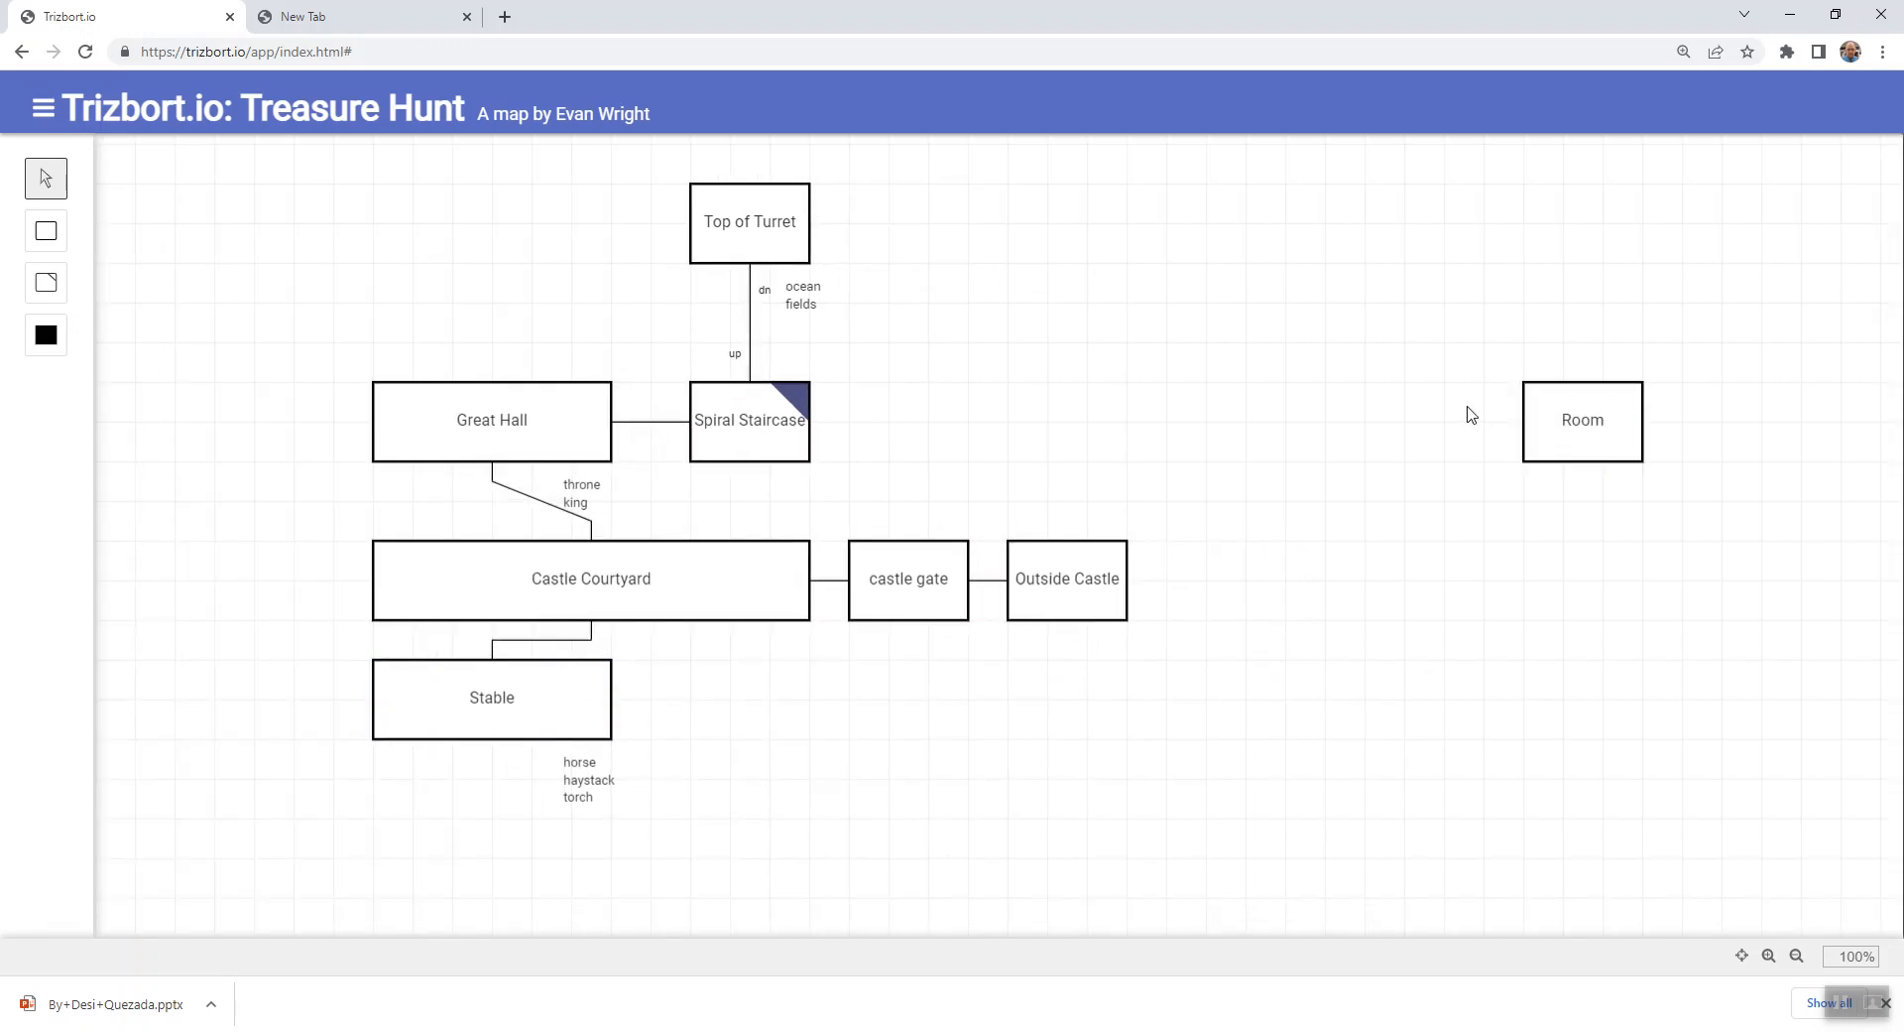
- Add three more rooms beside and below the new room to form a two-by-two grid east of Outside Castle
key("r")
left_click_drag(1373, 434, 1352, 417)
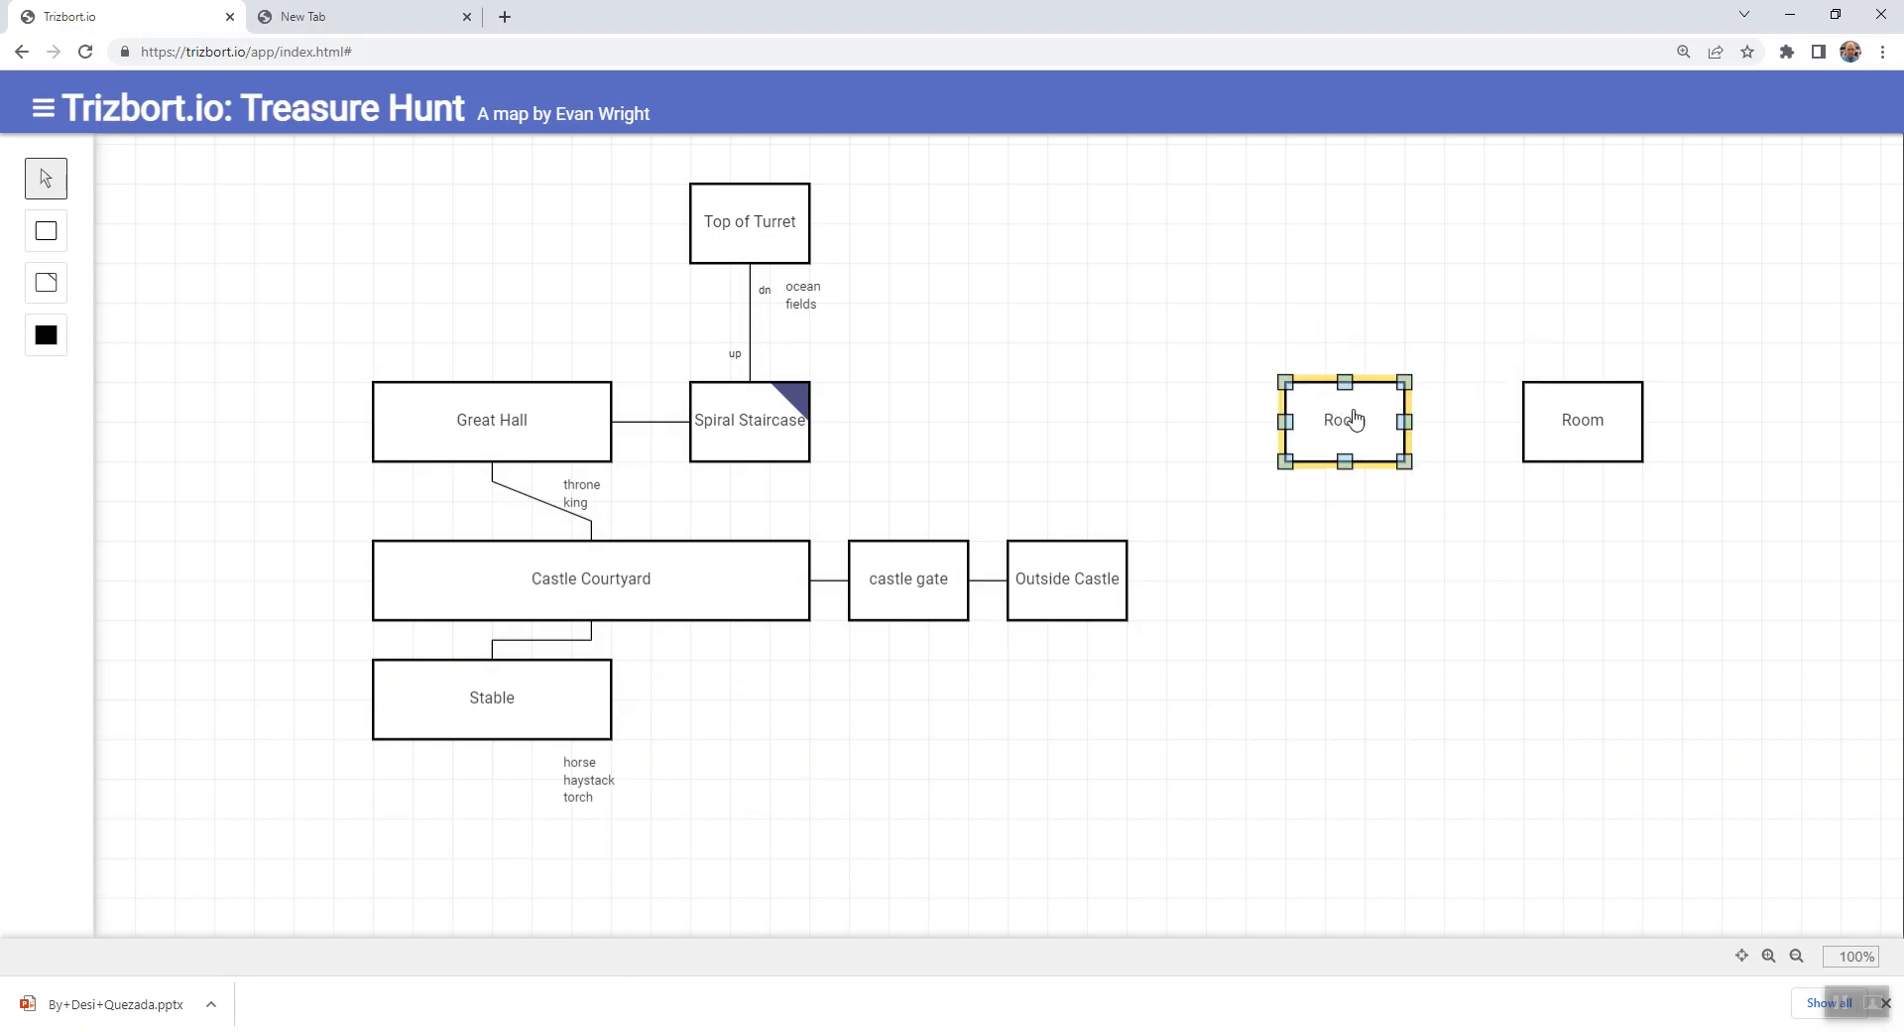
key("r")
left_click_drag(1432, 560, 1358, 604)
key("r")
left_click_drag(1561, 624, 1599, 582)
left_click(1493, 655)
- Name the two western rooms of the new grid "Forest"
double_click(1344, 451)
type("Forest")
left_click(1326, 534)
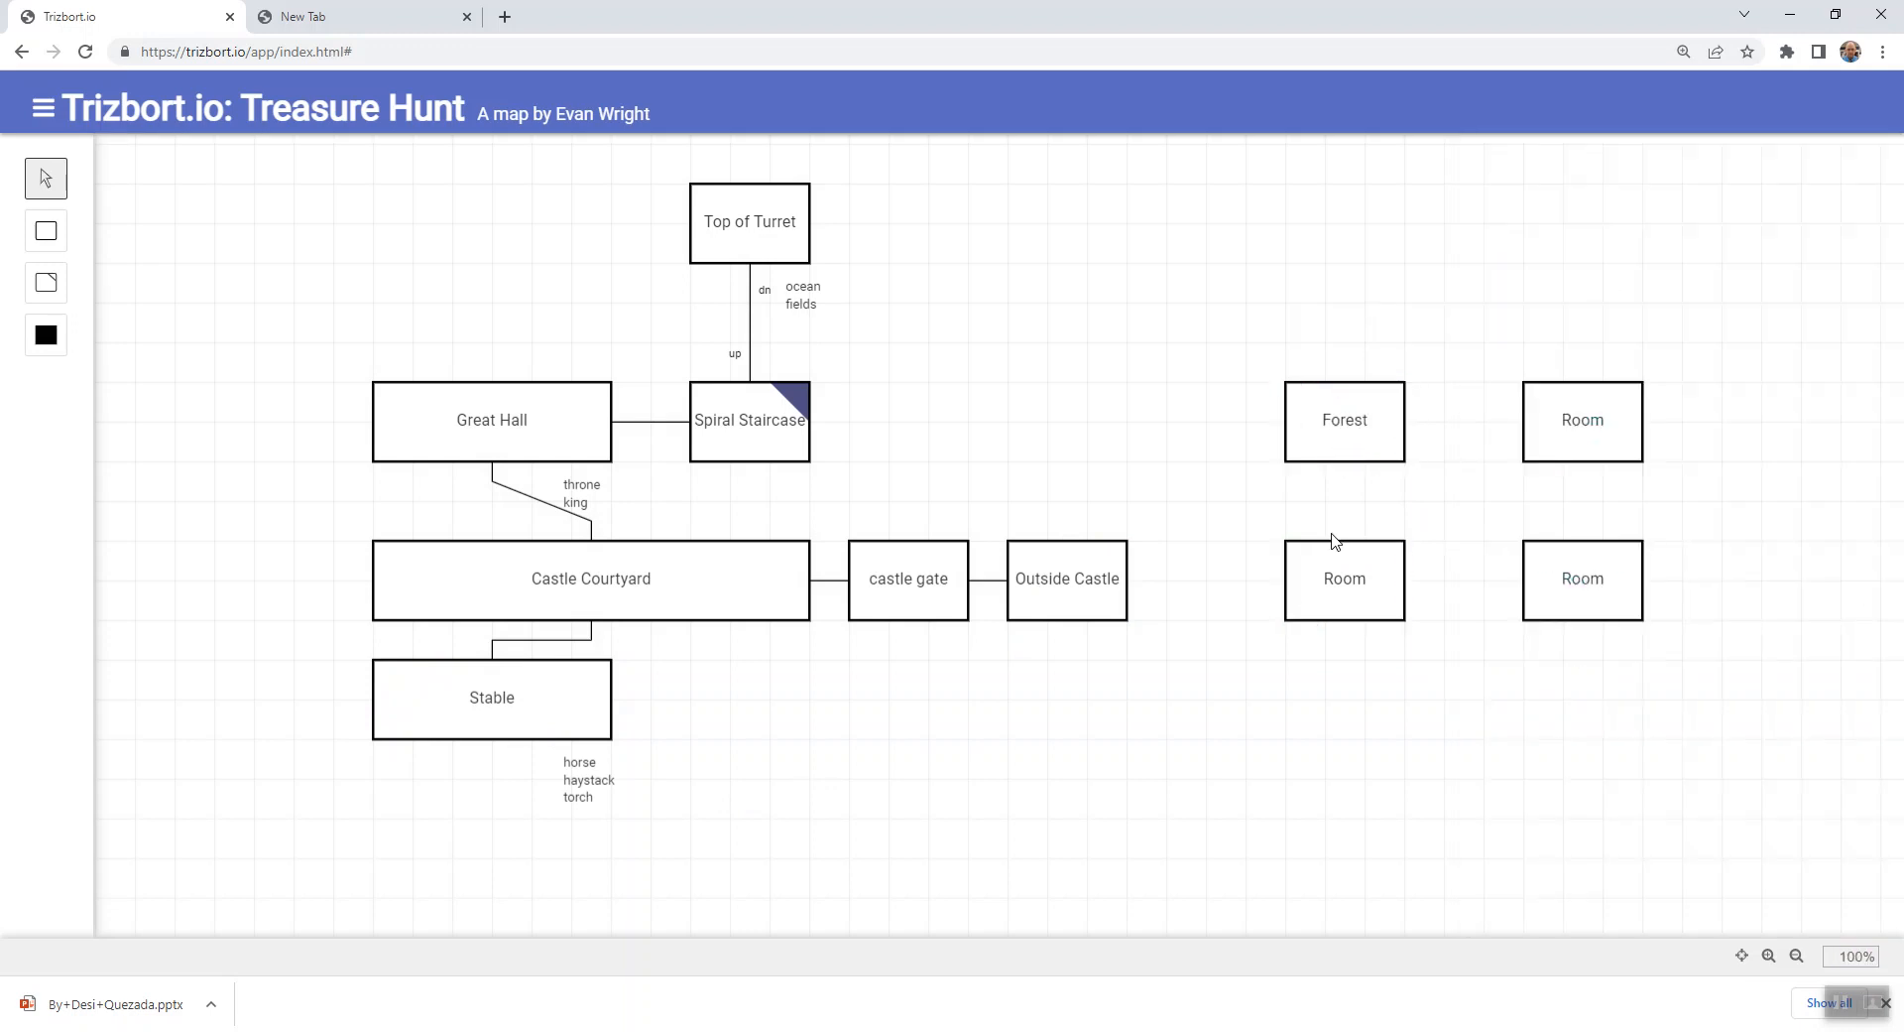
left_click(1346, 566)
double_click(1374, 576)
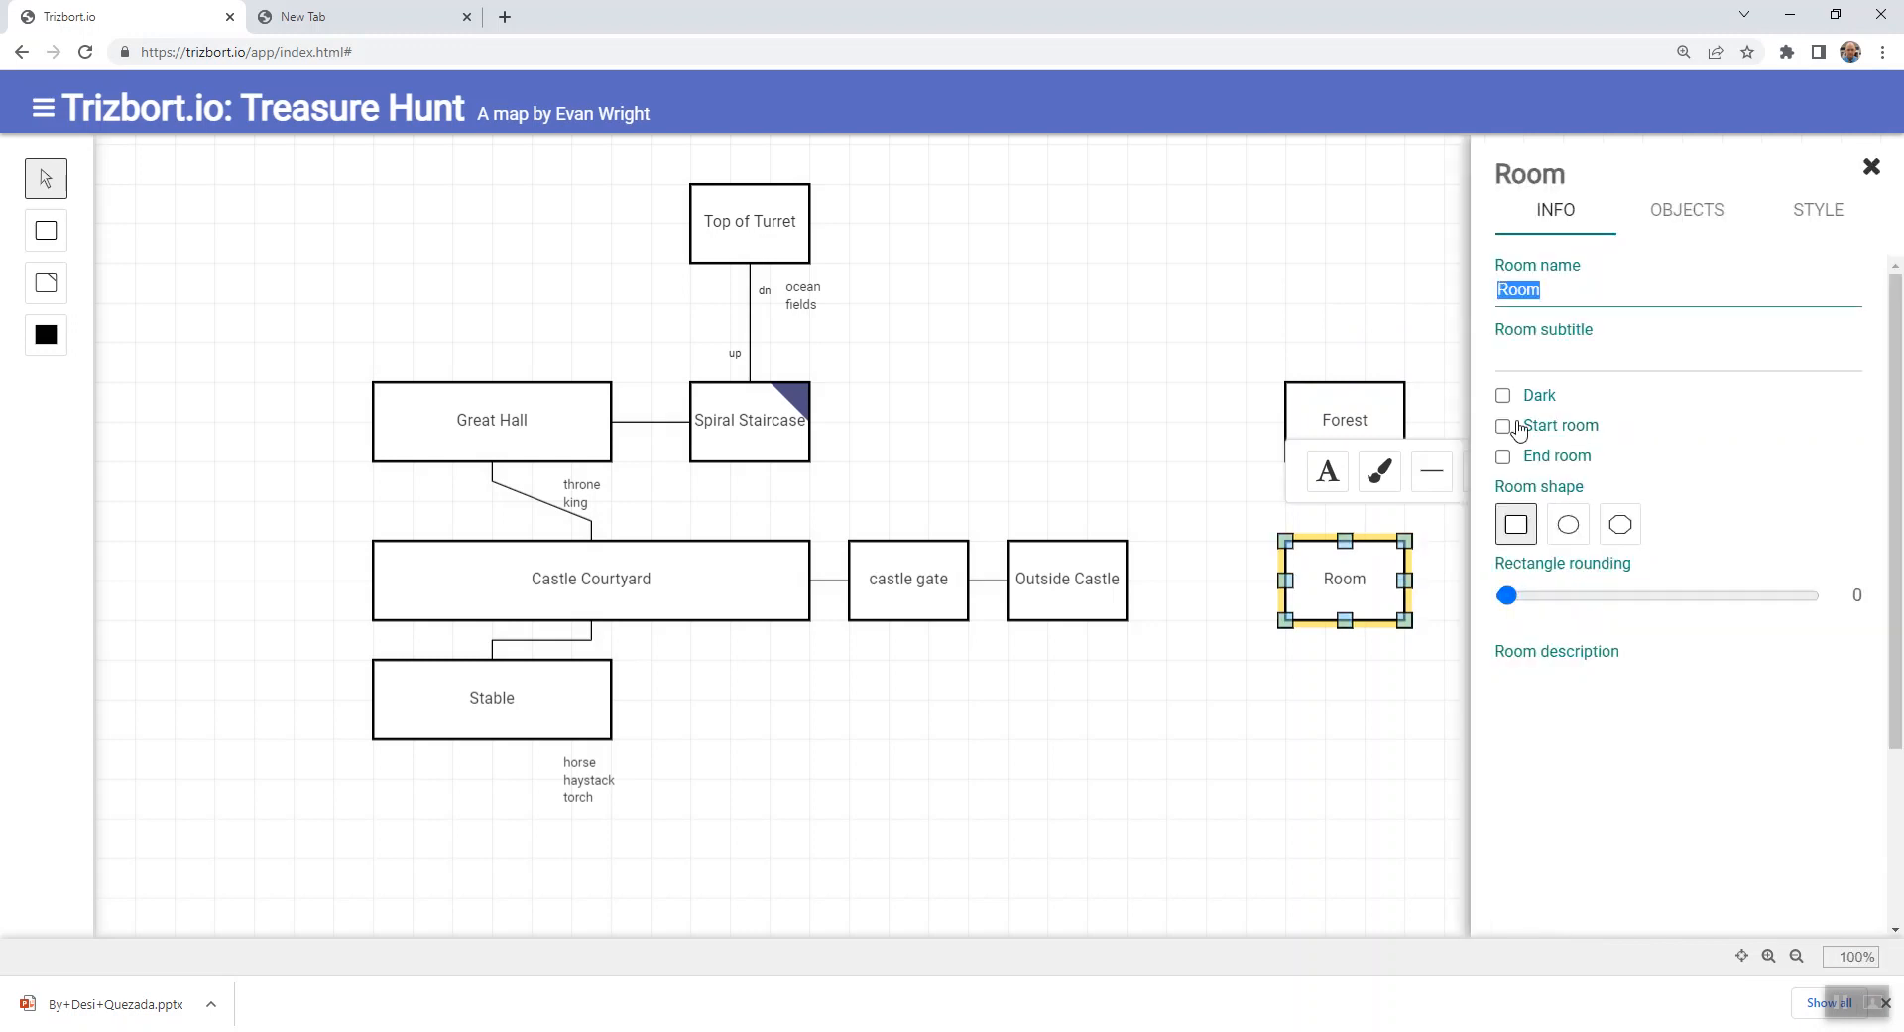
type("Forest")
key("Return")
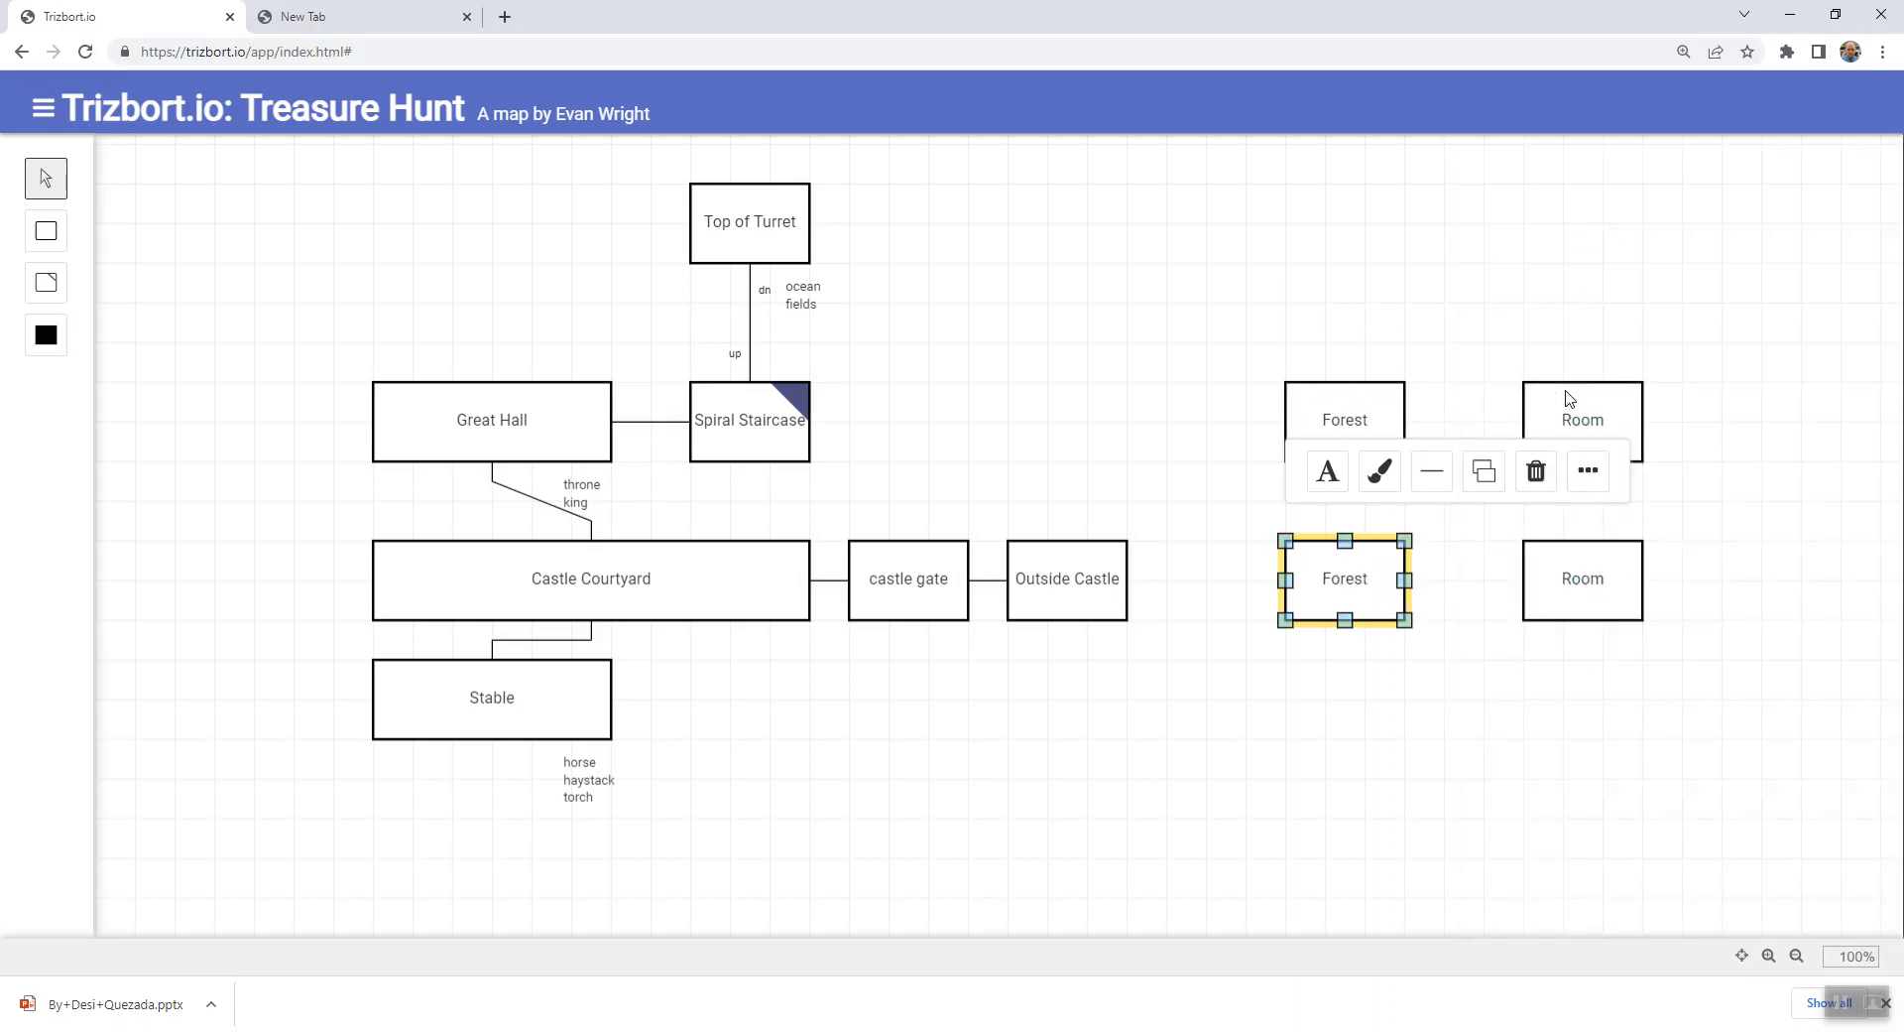
- Name the two eastern rooms of the grid "Forest" as well
left_click(1617, 416)
double_click(1618, 417)
type("Forest")
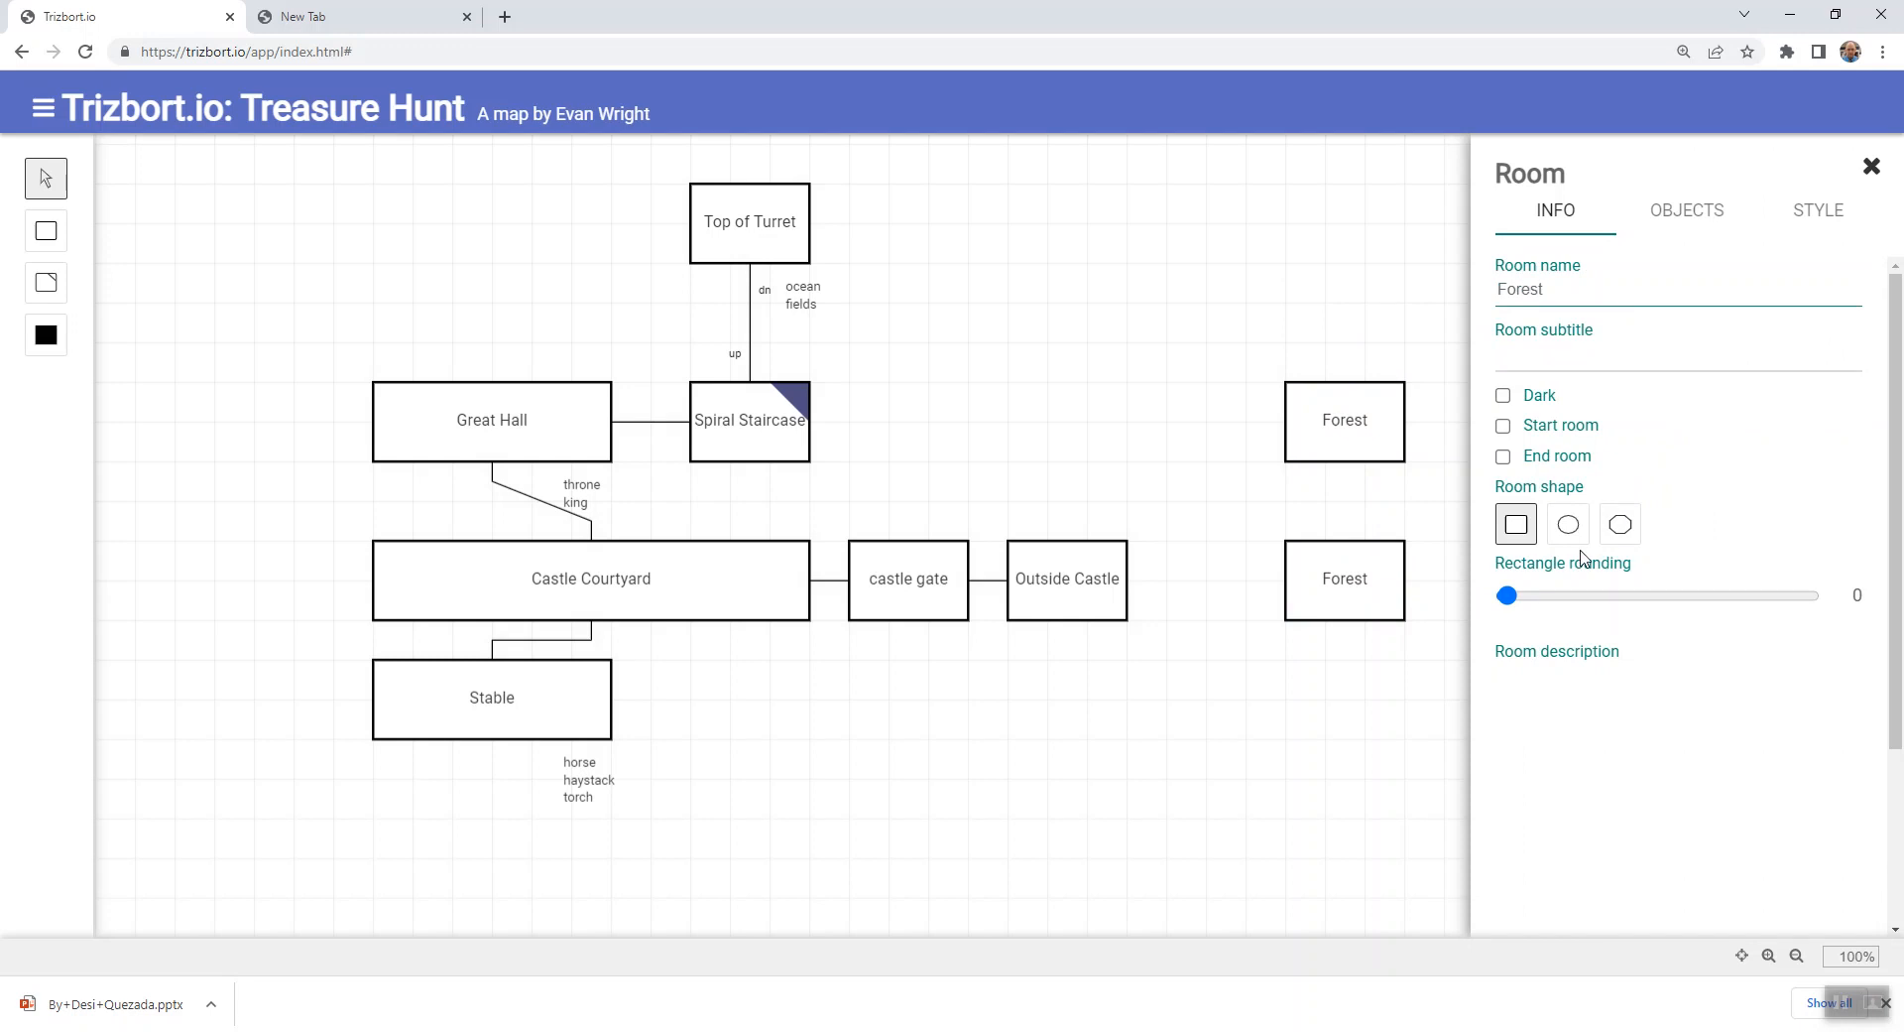
key("Return")
left_click(1579, 615)
double_click(1579, 615)
type("Forest")
key("Return")
left_click(1267, 823)
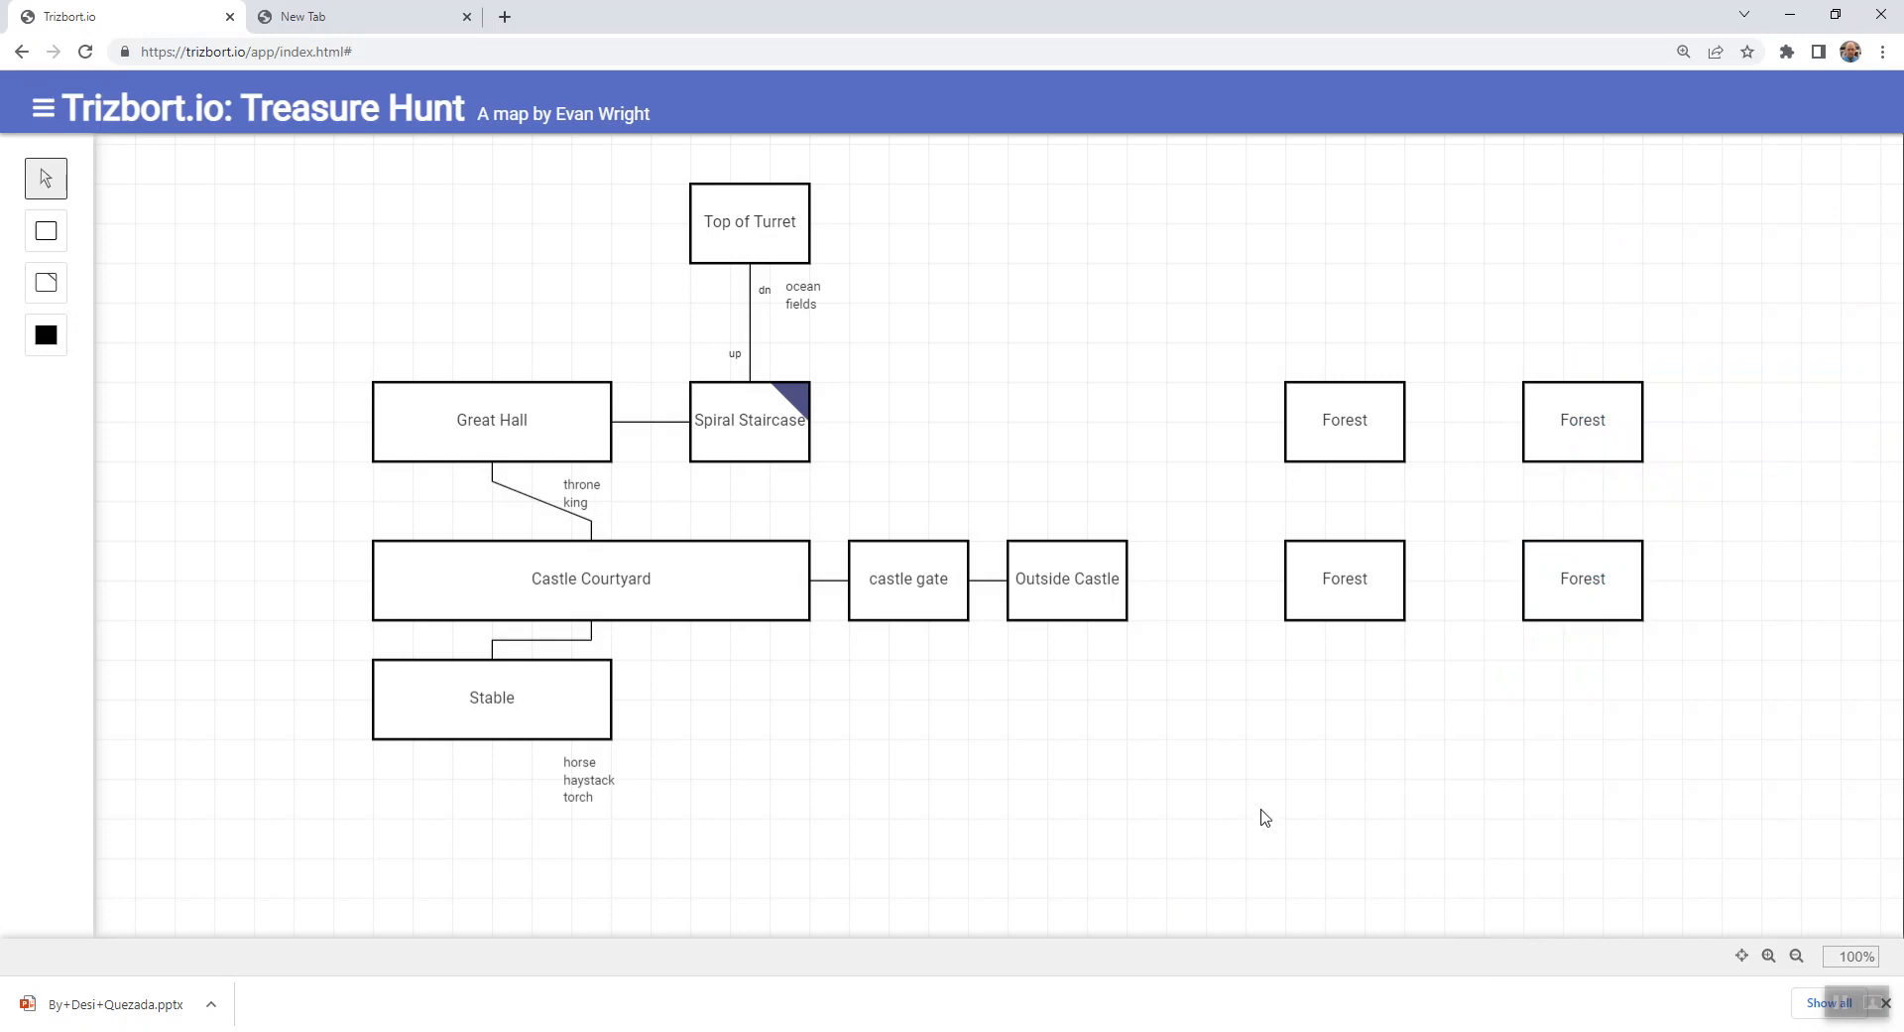
- Connect the Forest rooms vertically within each column and diagonally across the grid from corner to corner
left_click_drag(1345, 461, 1349, 568)
mouse_move(1613, 463)
left_mouse_down()
mouse_move(1581, 474)
mouse_move(1584, 544)
left_mouse_up()
left_click(1427, 503)
left_click_drag(1404, 461, 1523, 541)
left_click_drag(1405, 540, 1526, 467)
left_click_drag(1405, 540, 1526, 463)
left_click(1460, 655)
- Connect the Forest rooms horizontally in both the upper and lower rows
left_click_drag(1412, 439, 1544, 429)
left_click(1441, 657)
left_click_drag(1405, 583, 1528, 587)
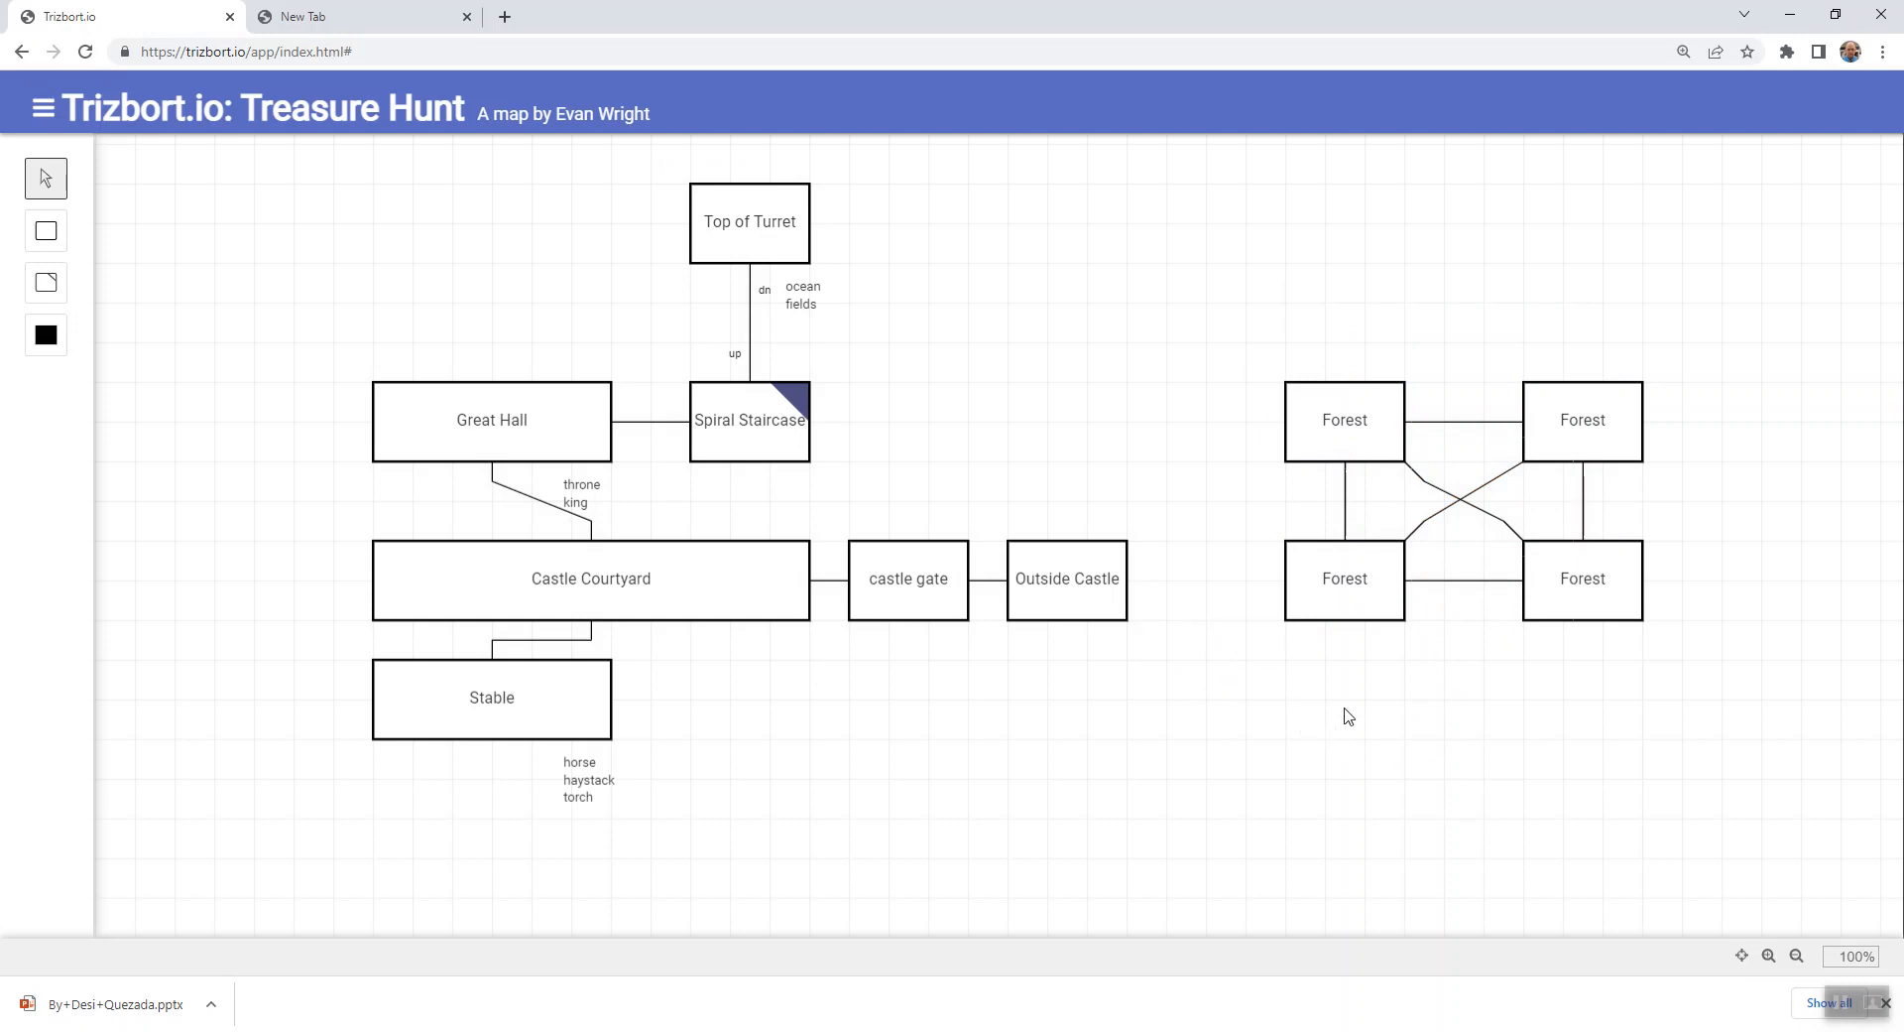
- Add a room below the southwest Forest room and widen it to span beneath both Forest columns
key("r")
left_click_drag(1328, 735, 1375, 732)
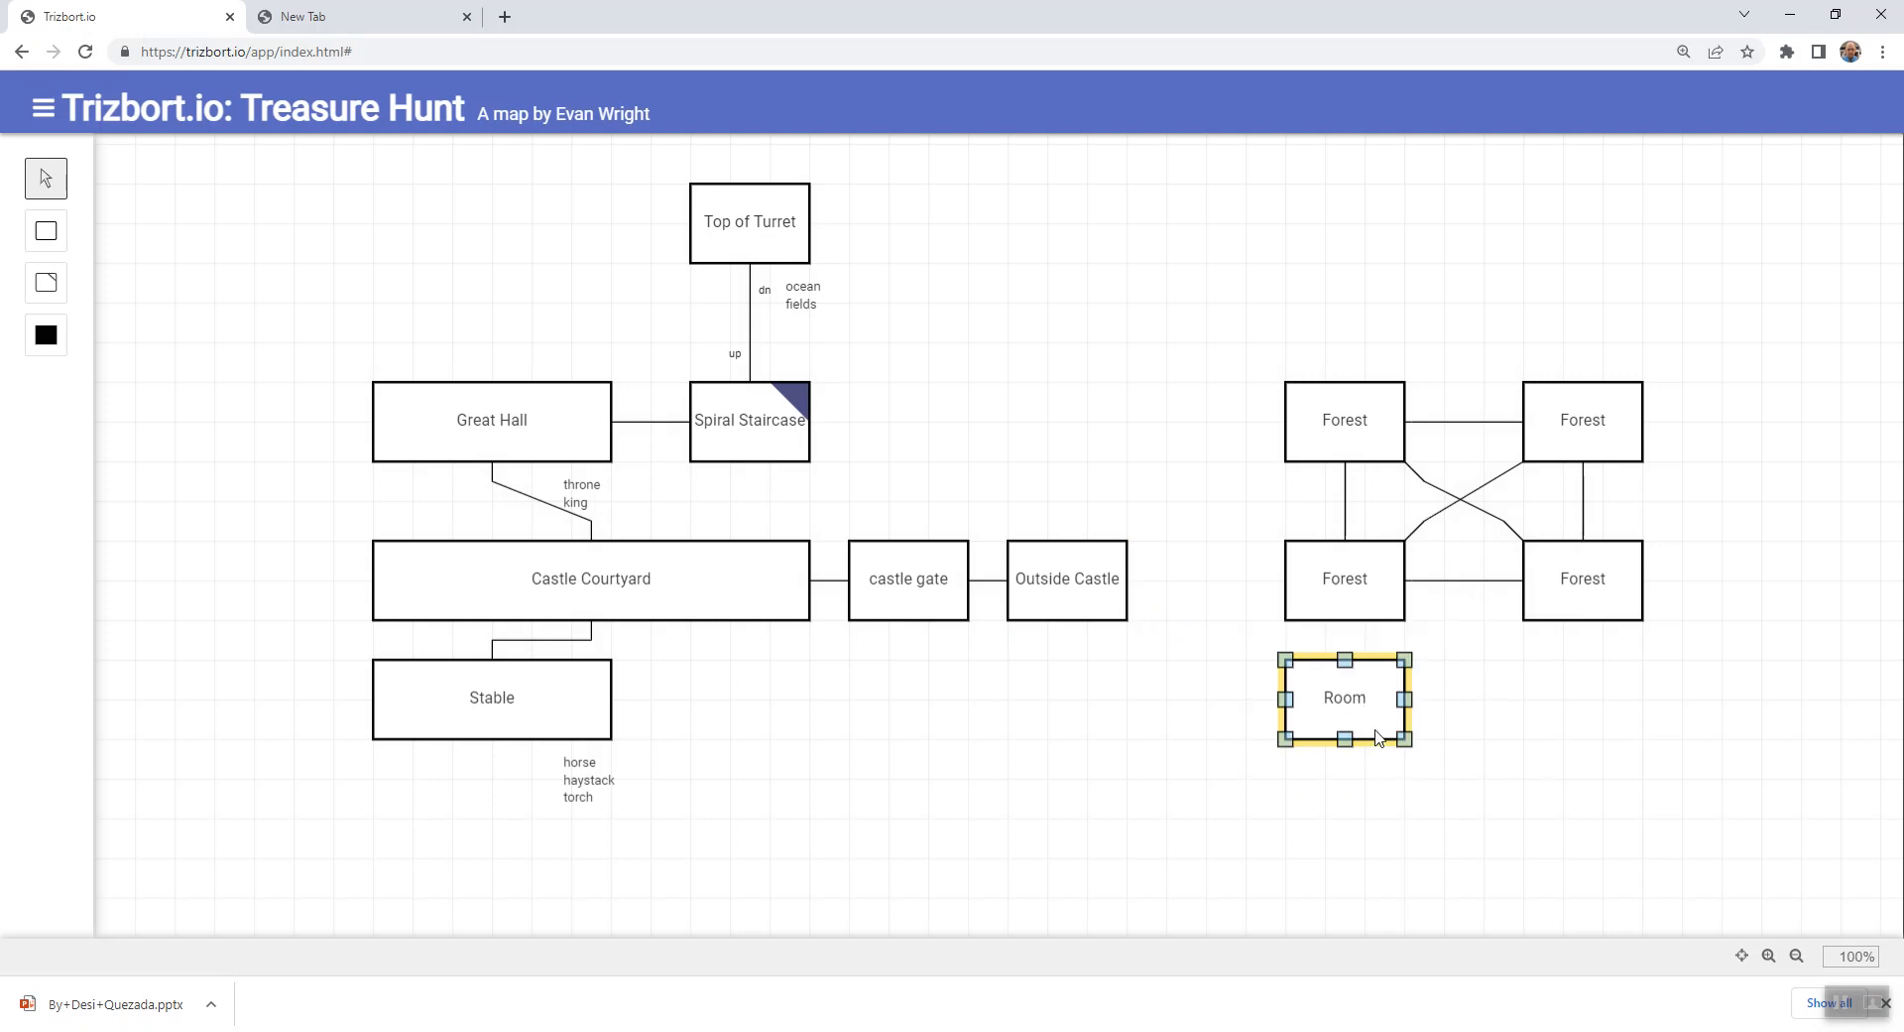
left_click(1388, 842)
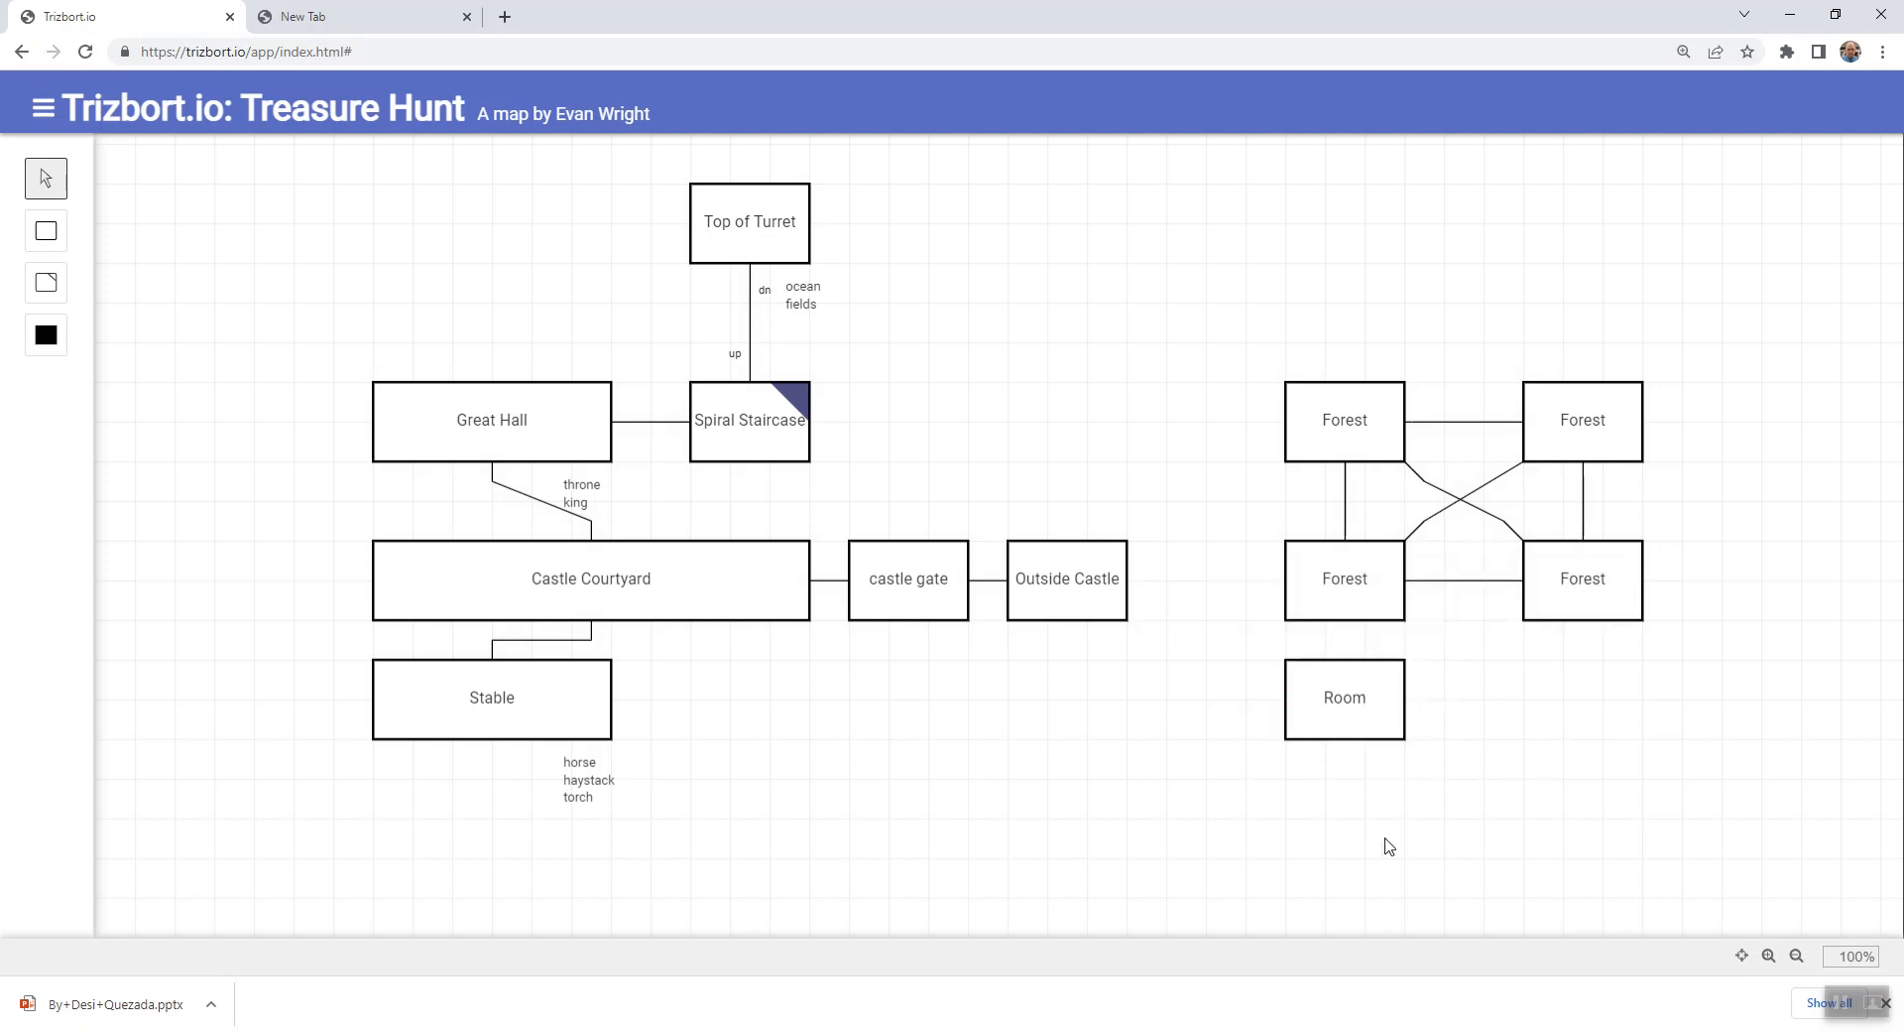
left_click_drag(1335, 727, 1723, 716)
left_click(1424, 819)
- Name the wide room "Dirt Road" and connect its west side to the east side of Outside Castle
double_click(1424, 714)
type("f")
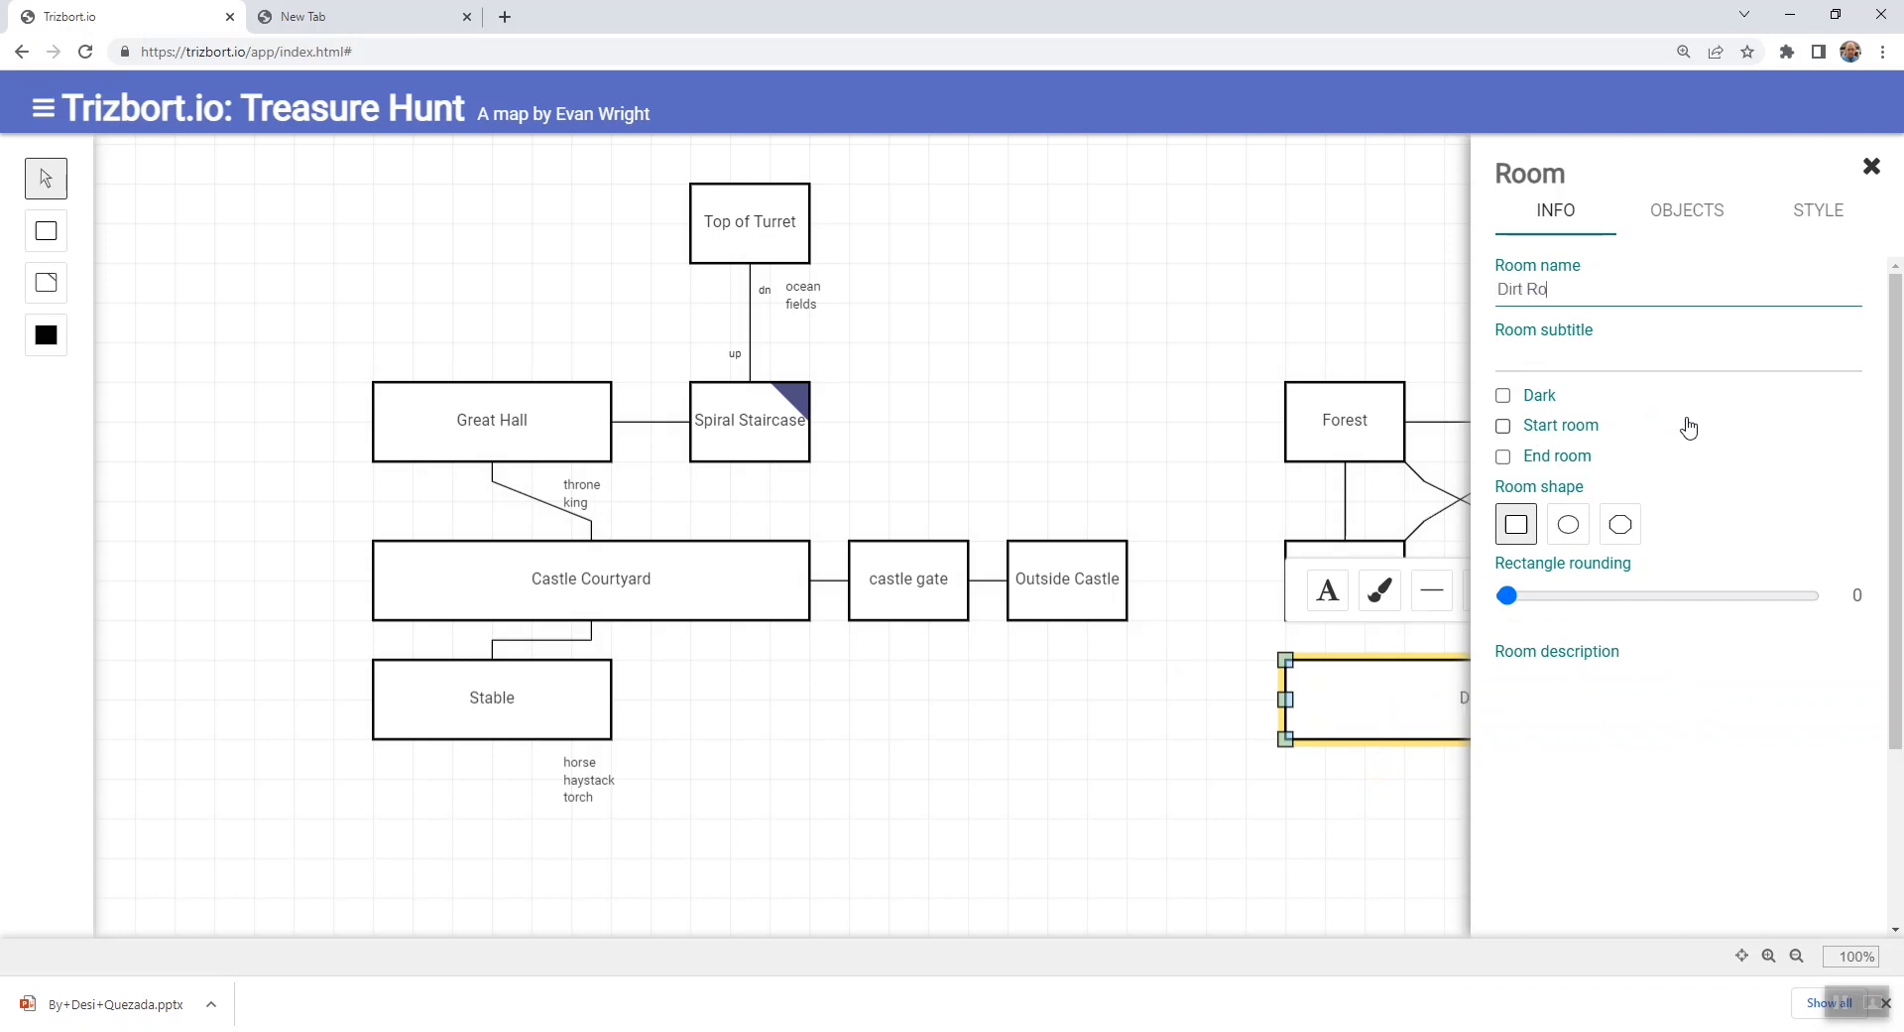
key("Escape")
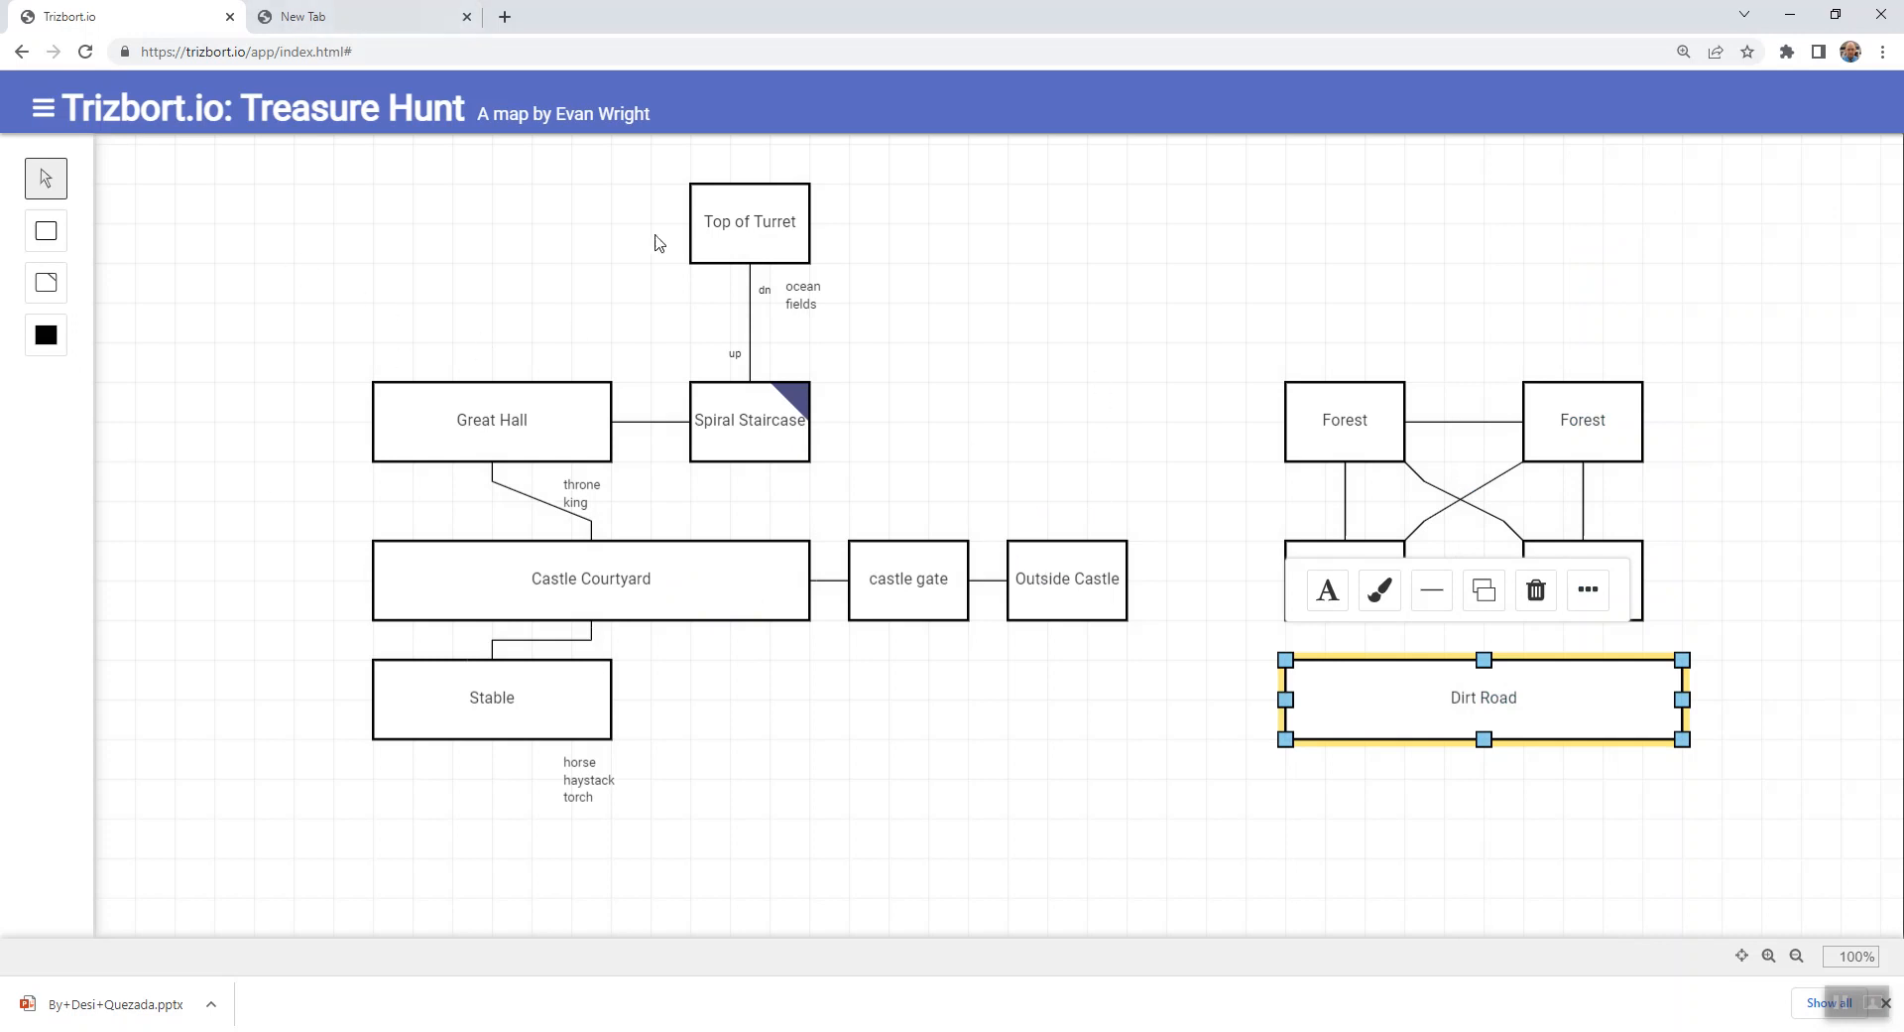
left_click(990, 363)
mouse_move(1285, 700)
left_mouse_down()
mouse_move(1177, 658)
mouse_move(1128, 578)
mouse_move(1204, 611)
mouse_move(1286, 700)
left_mouse_up()
left_click(1246, 718)
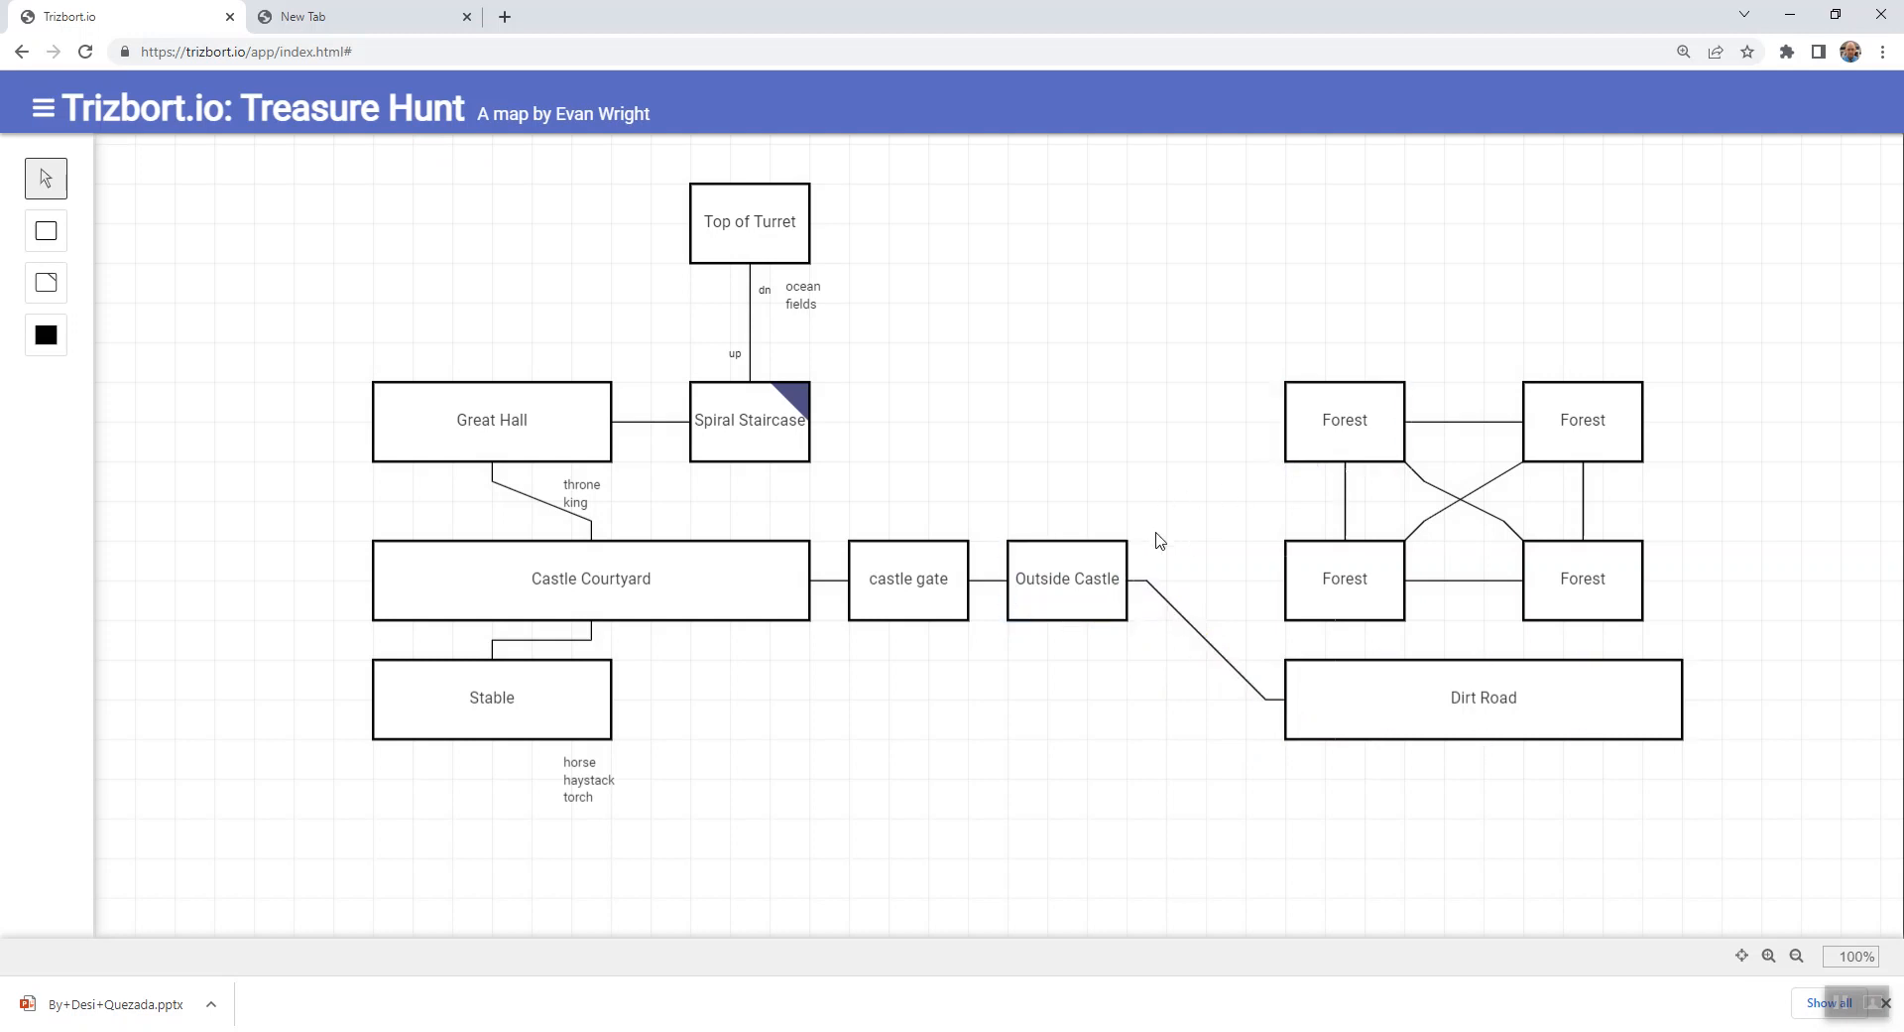
- Try to connect Outside Castle's northeast corner to the northwest Forest room, removing each trial connector
left_click_drag(1128, 539, 1286, 421)
left_click(1194, 506)
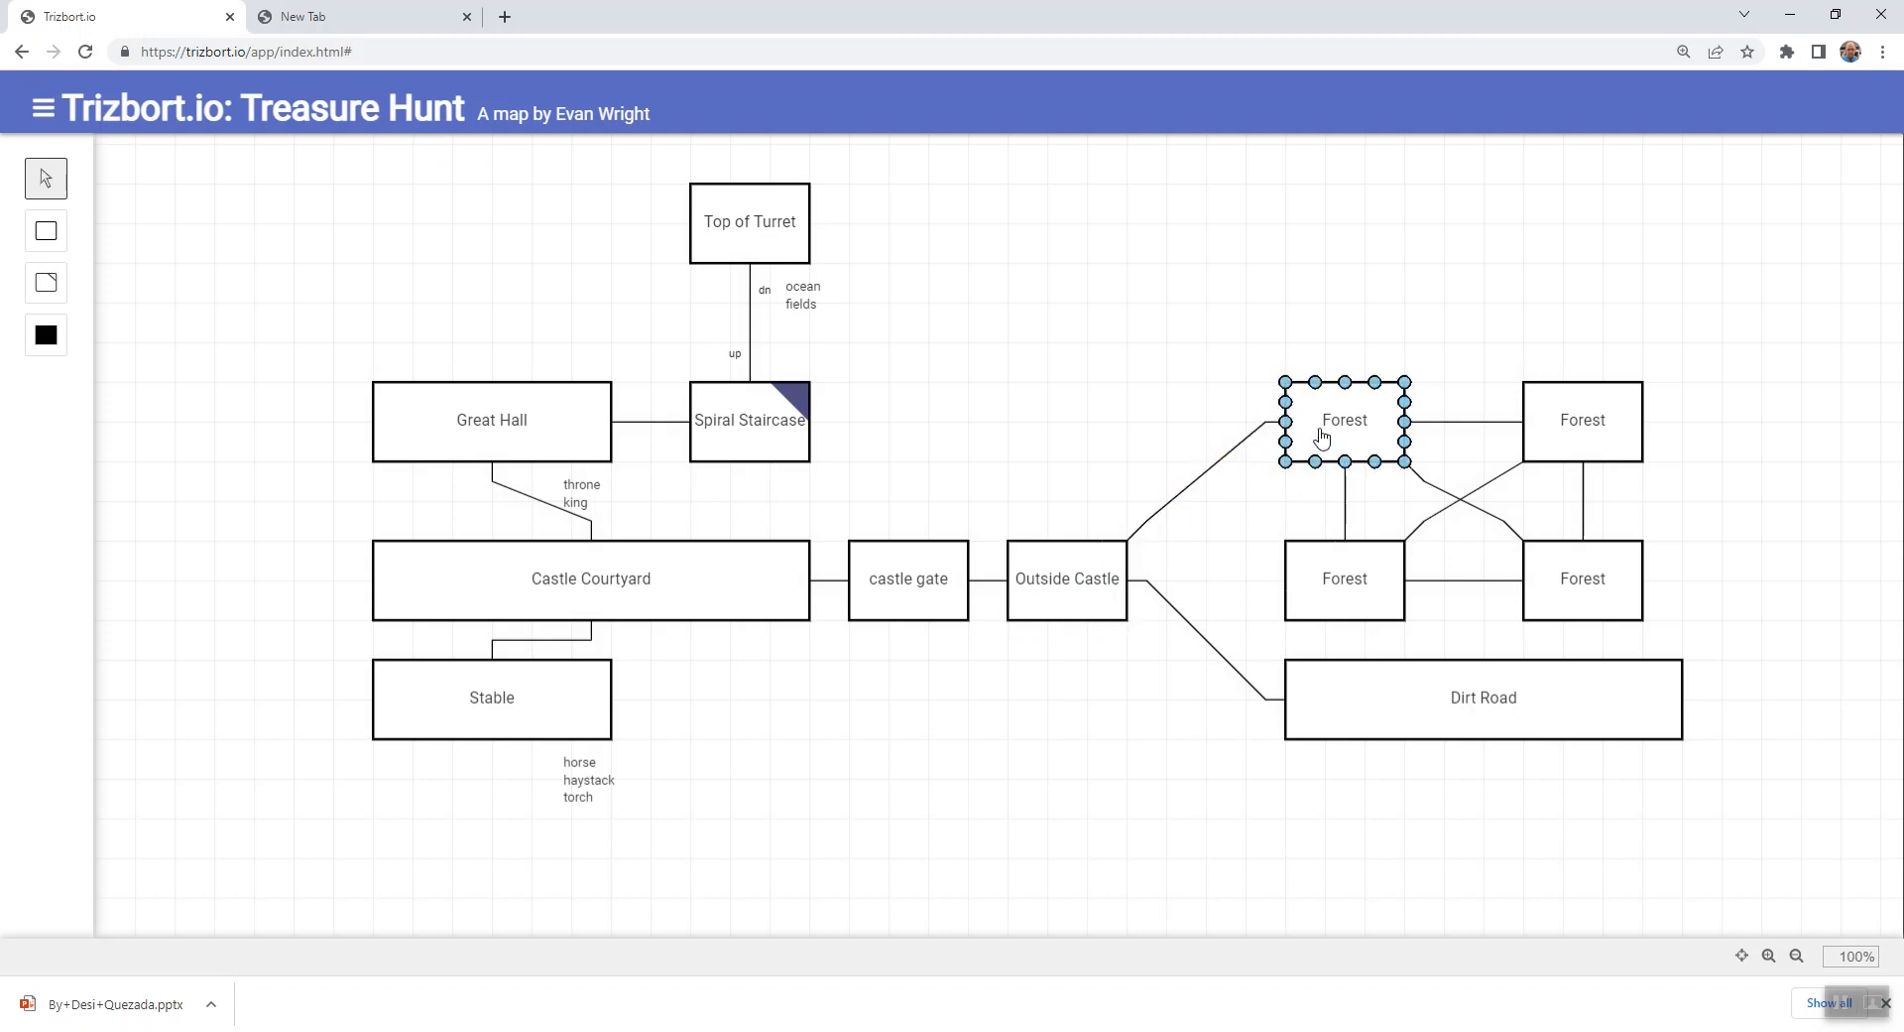
left_click(1197, 484)
left_click_drag(1268, 434, 1252, 435)
key("Delete")
left_click_drag(1127, 540, 1293, 470)
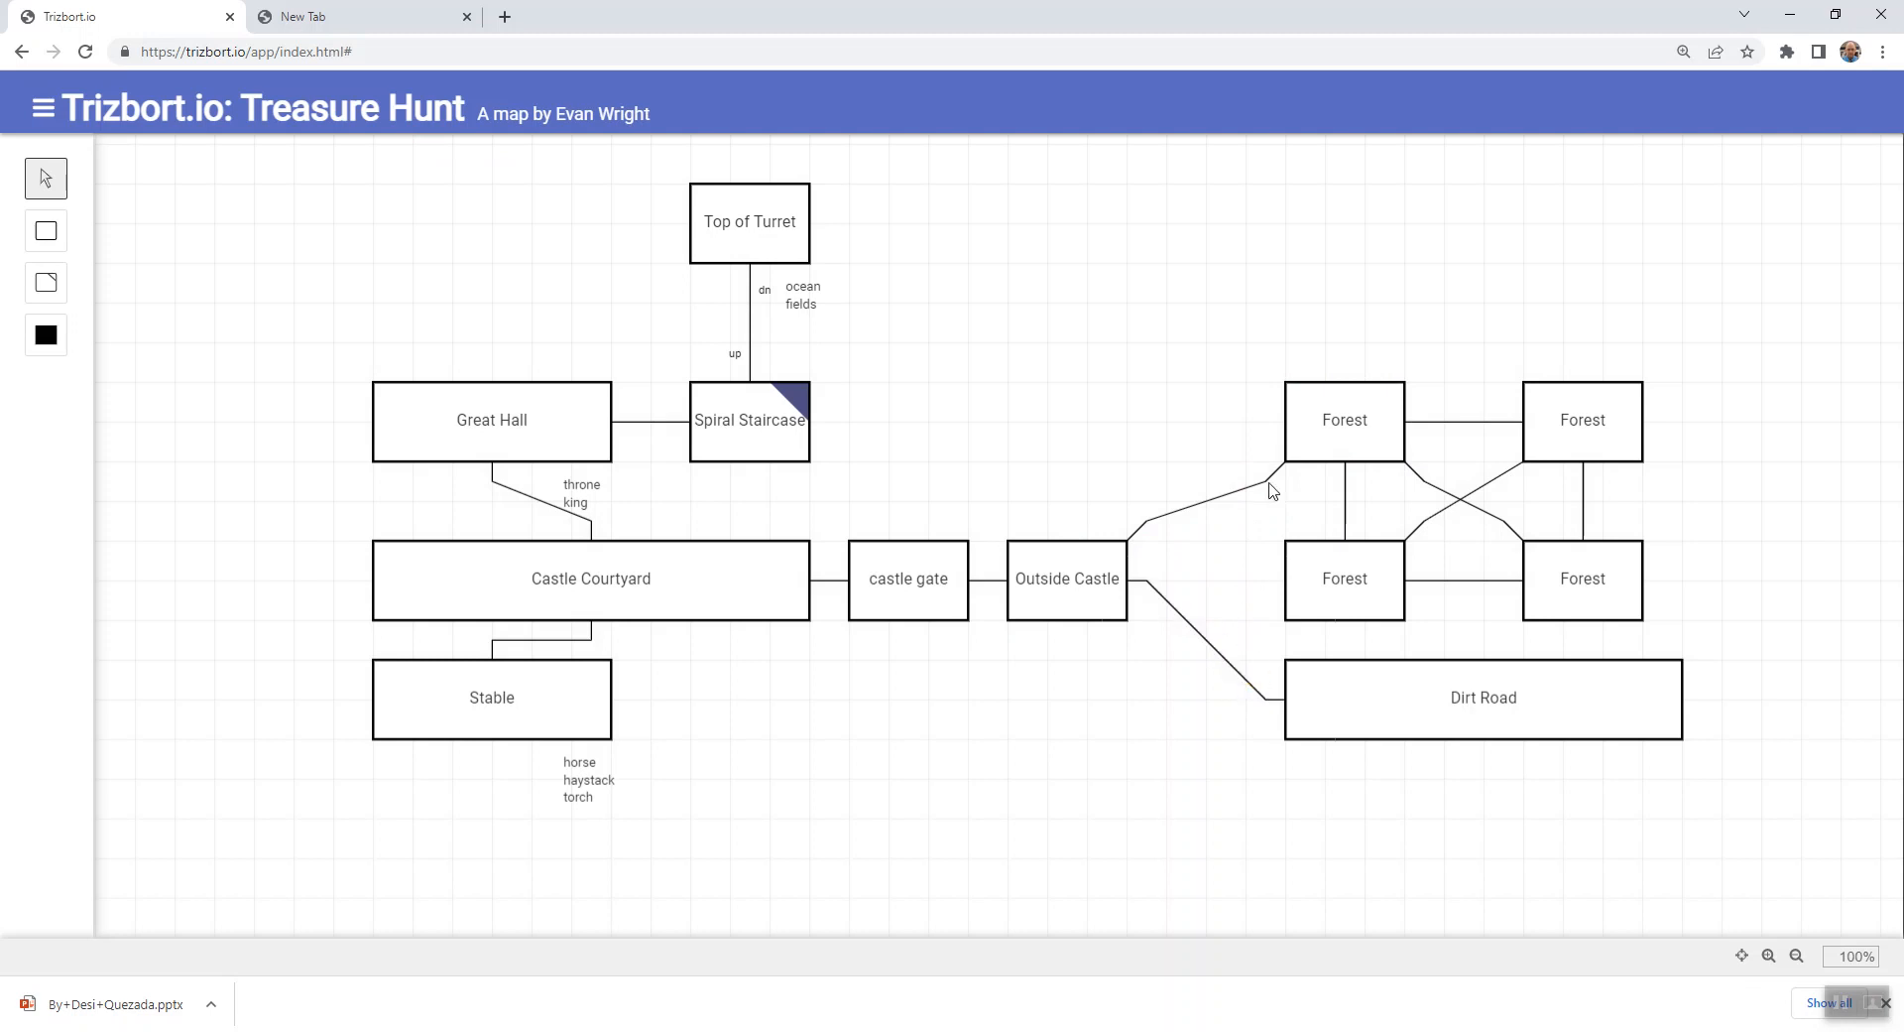
left_click(1235, 493)
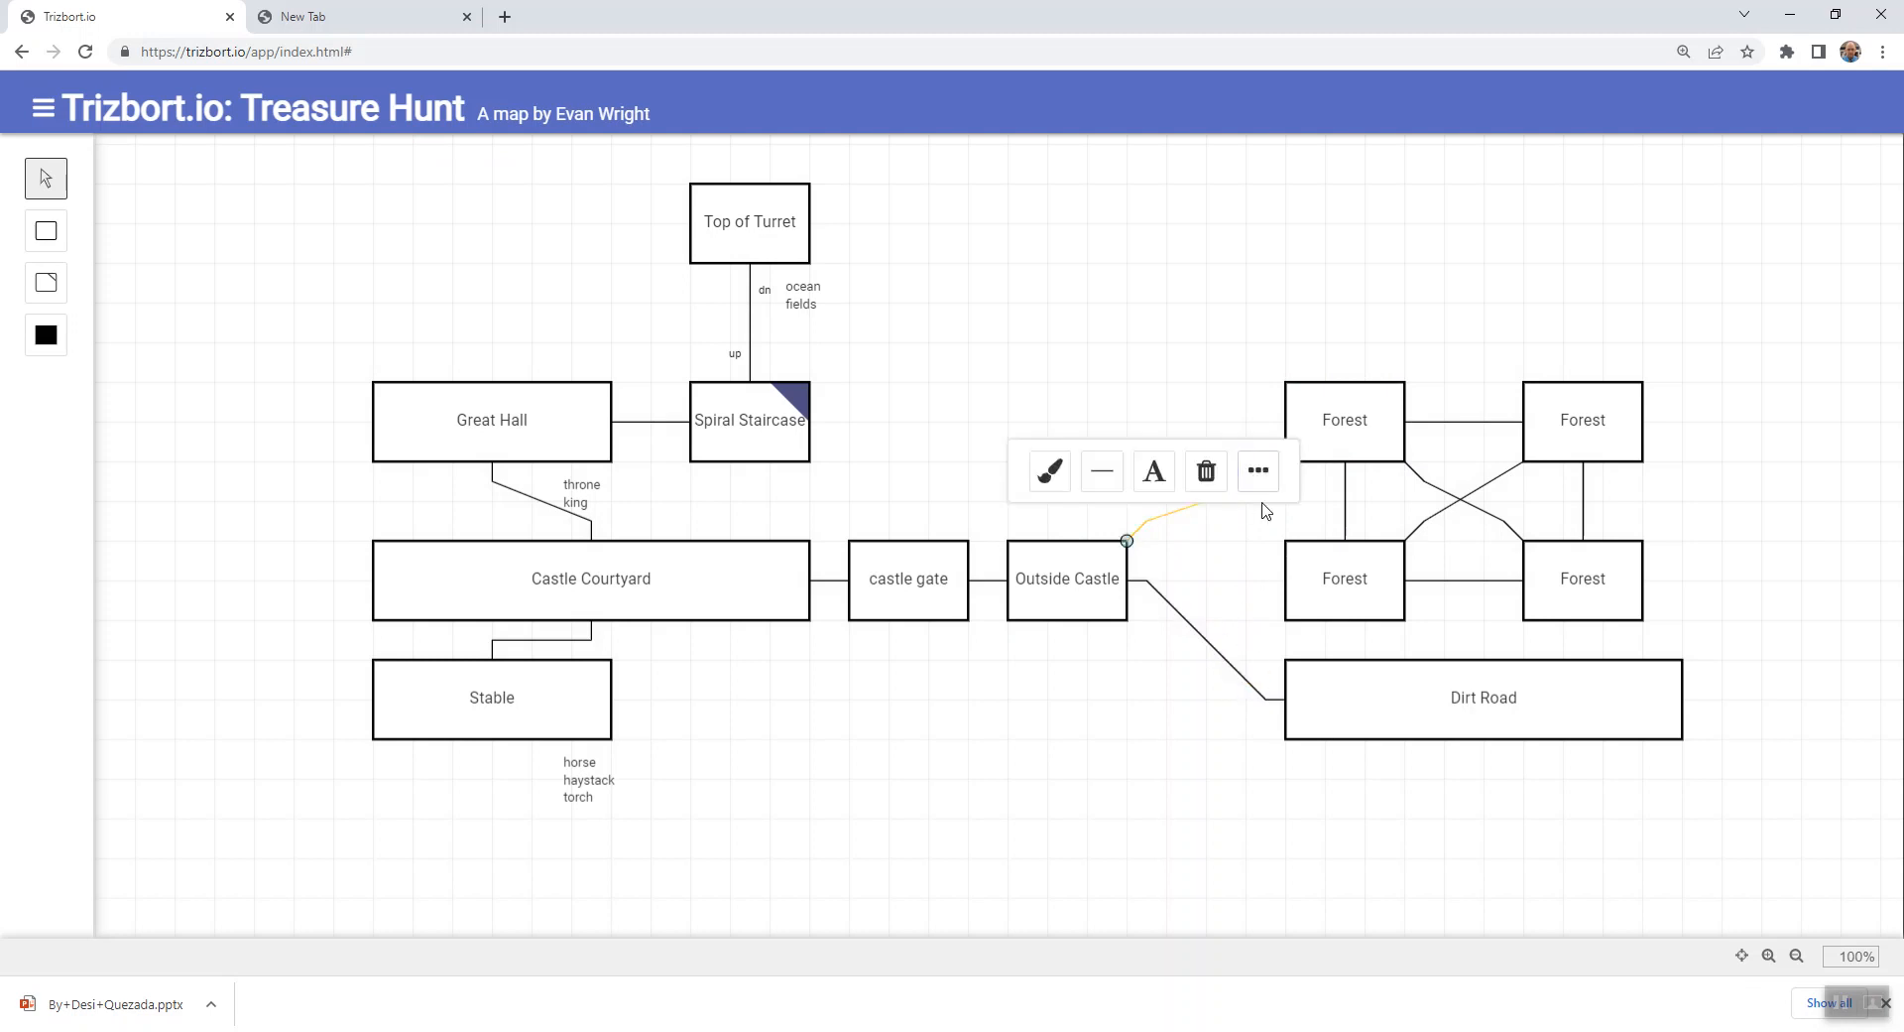
left_click(1232, 556)
left_click(1245, 504)
key("Delete")
- Move the four Forest rooms north together, and connect the southwest one to Outside Castle's northeast corner and to the top of Dirt Road
left_click_drag(1250, 339, 1743, 645)
left_click_drag(1601, 439, 1601, 320)
left_click(1174, 541)
left_click_drag(1127, 541, 1484, 660)
left_click(1343, 557)
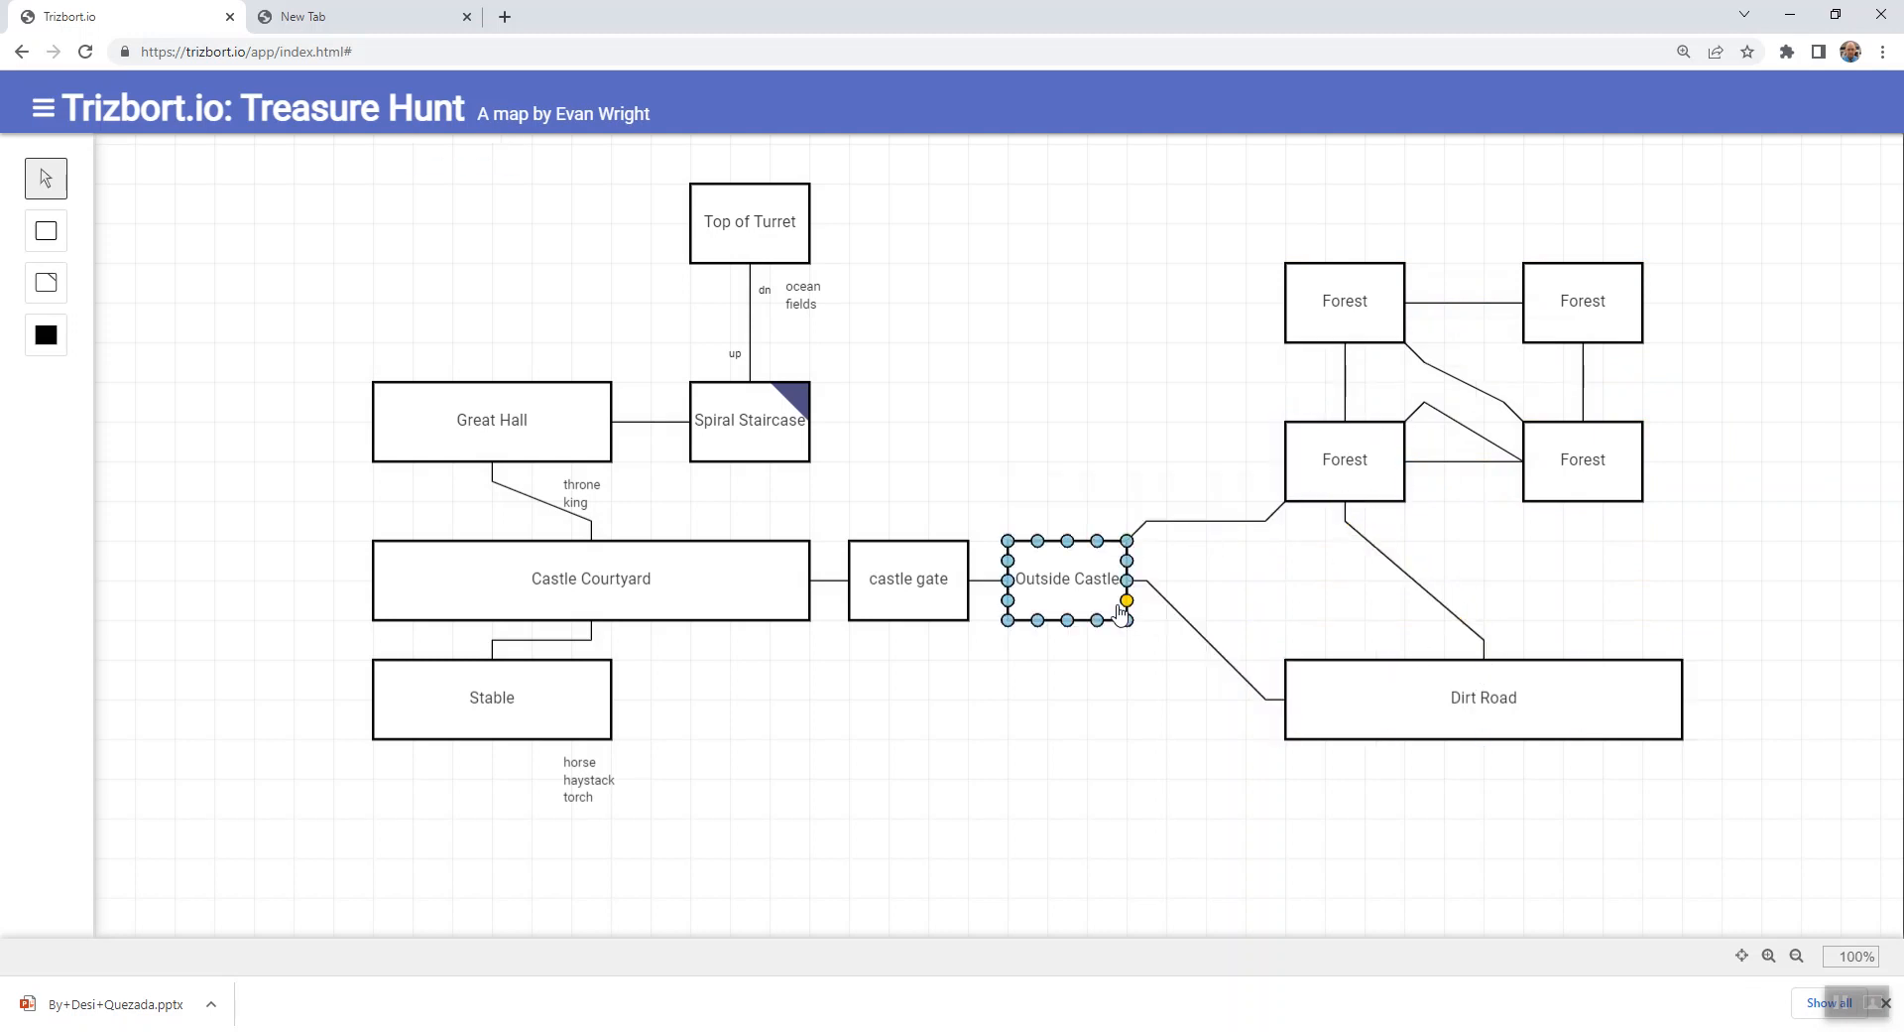
- Replace the distorted diagonal connector with one from the northeast Forest's southwest corner to the southwest Forest's northeast corner
left_click(1465, 437)
key("Delete")
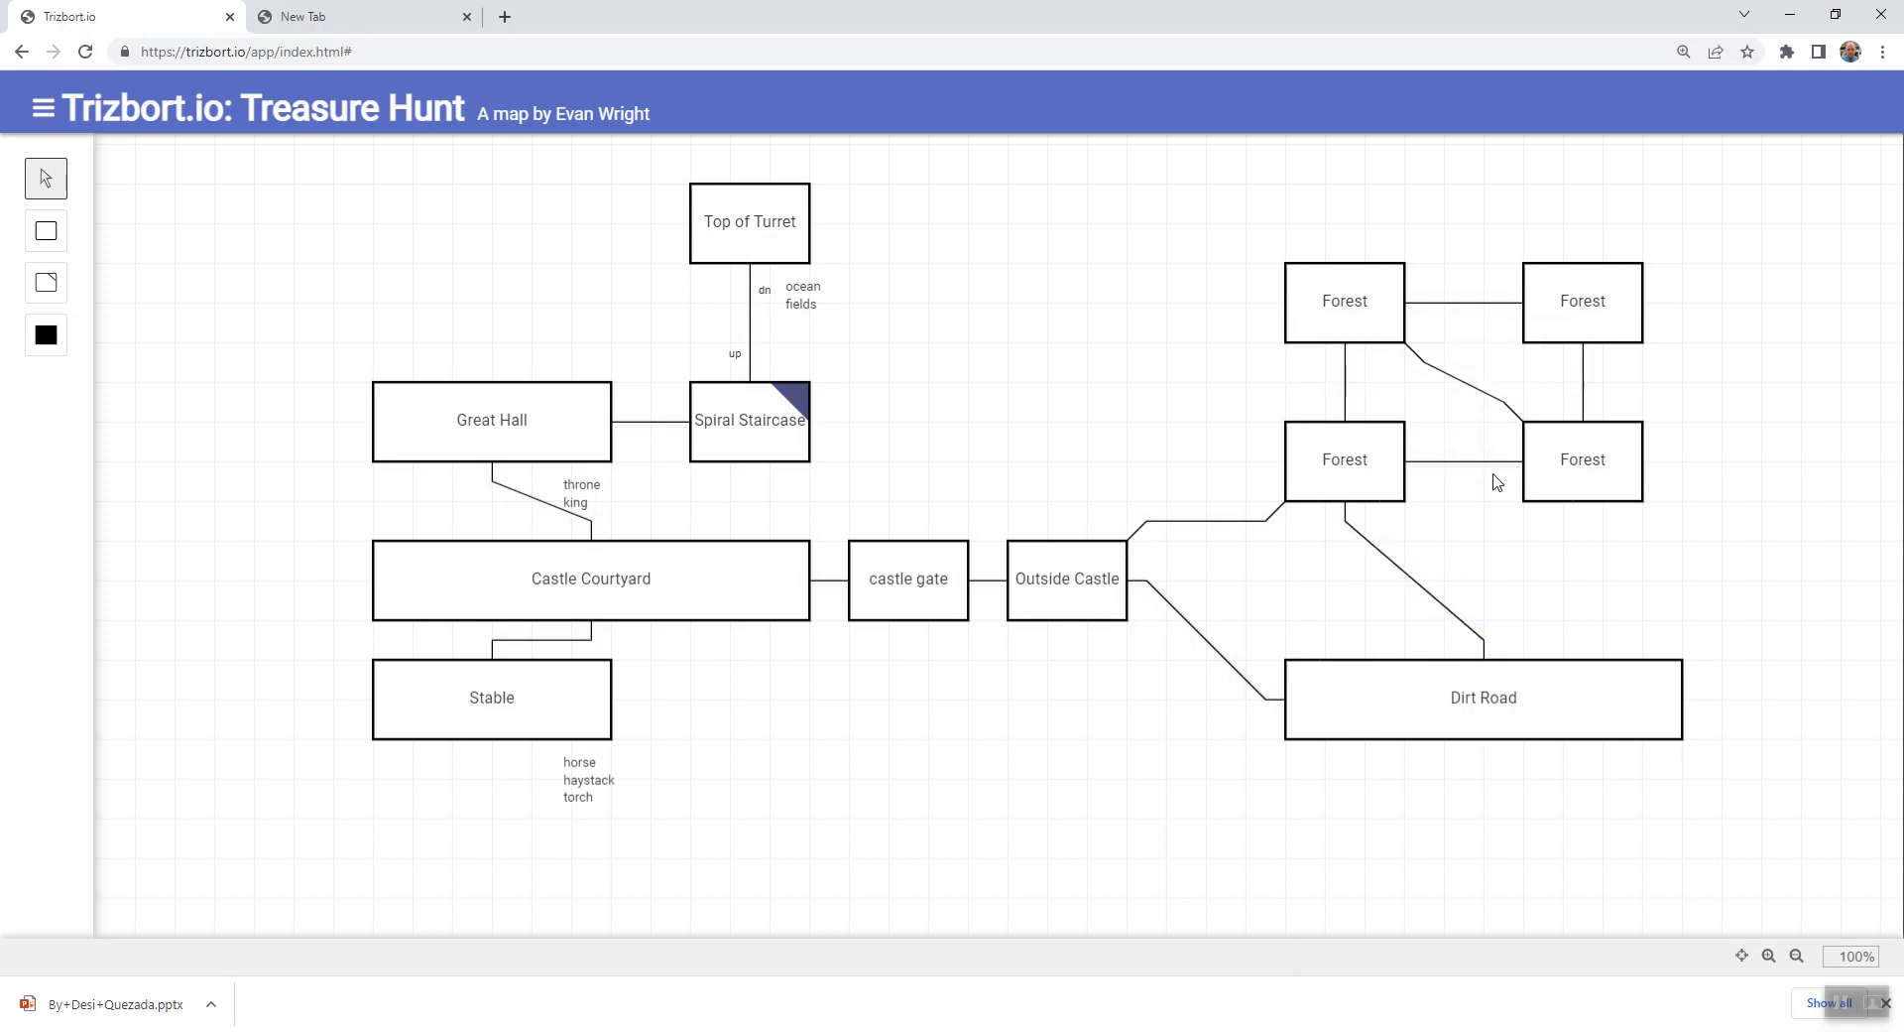
left_click_drag(1525, 345, 1405, 424)
left_click(1533, 518)
mouse_move(1550, 500)
left_mouse_down()
mouse_move(1593, 551)
mouse_move(1575, 511)
left_mouse_up()
mouse_move(1607, 329)
left_mouse_down()
mouse_move(1602, 289)
mouse_move(1613, 329)
left_mouse_up()
left_click_drag(1339, 306, 1341, 309)
mouse_move(1339, 435)
left_mouse_down()
mouse_move(1309, 474)
mouse_move(1343, 456)
left_mouse_up()
- Move Outside Castle slightly east and Dirt Road slightly north, each by one grid square
left_click(1122, 607)
left_click_drag(1122, 607, 1162, 607)
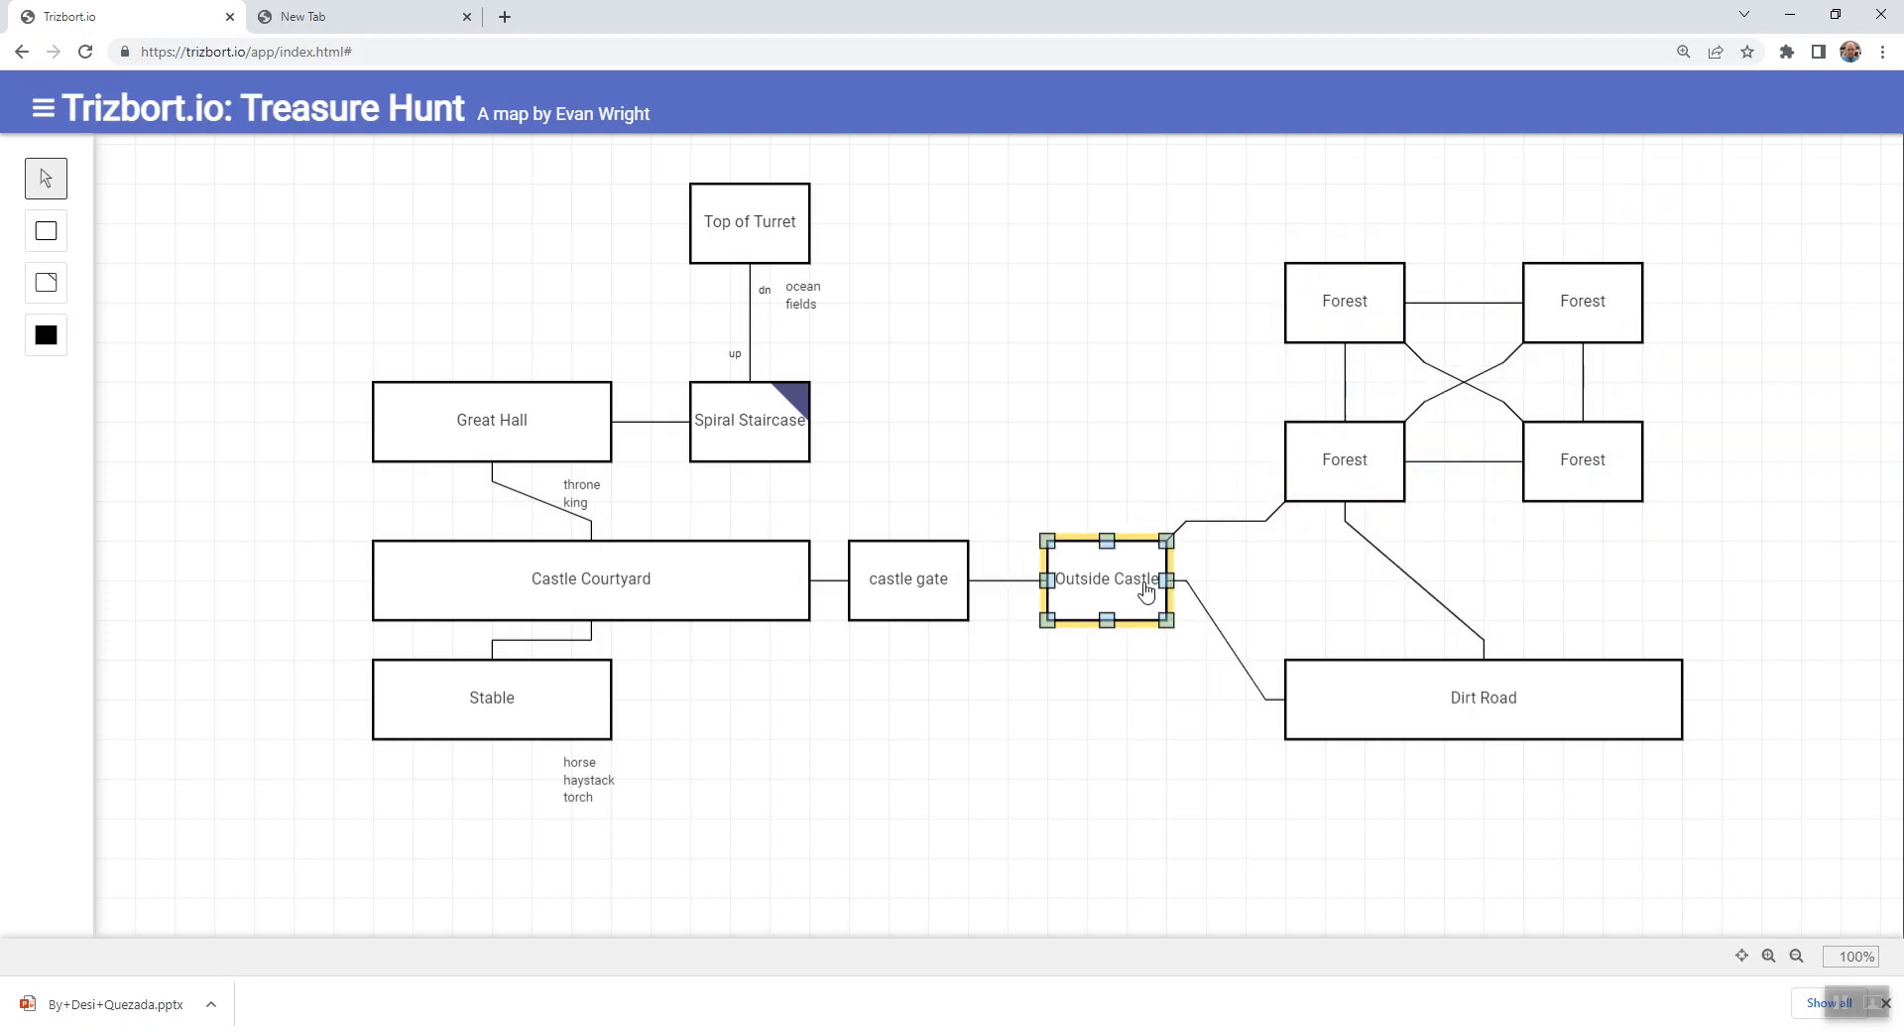
mouse_move(1429, 706)
left_mouse_down()
mouse_move(1441, 756)
mouse_move(1430, 697)
left_mouse_up()
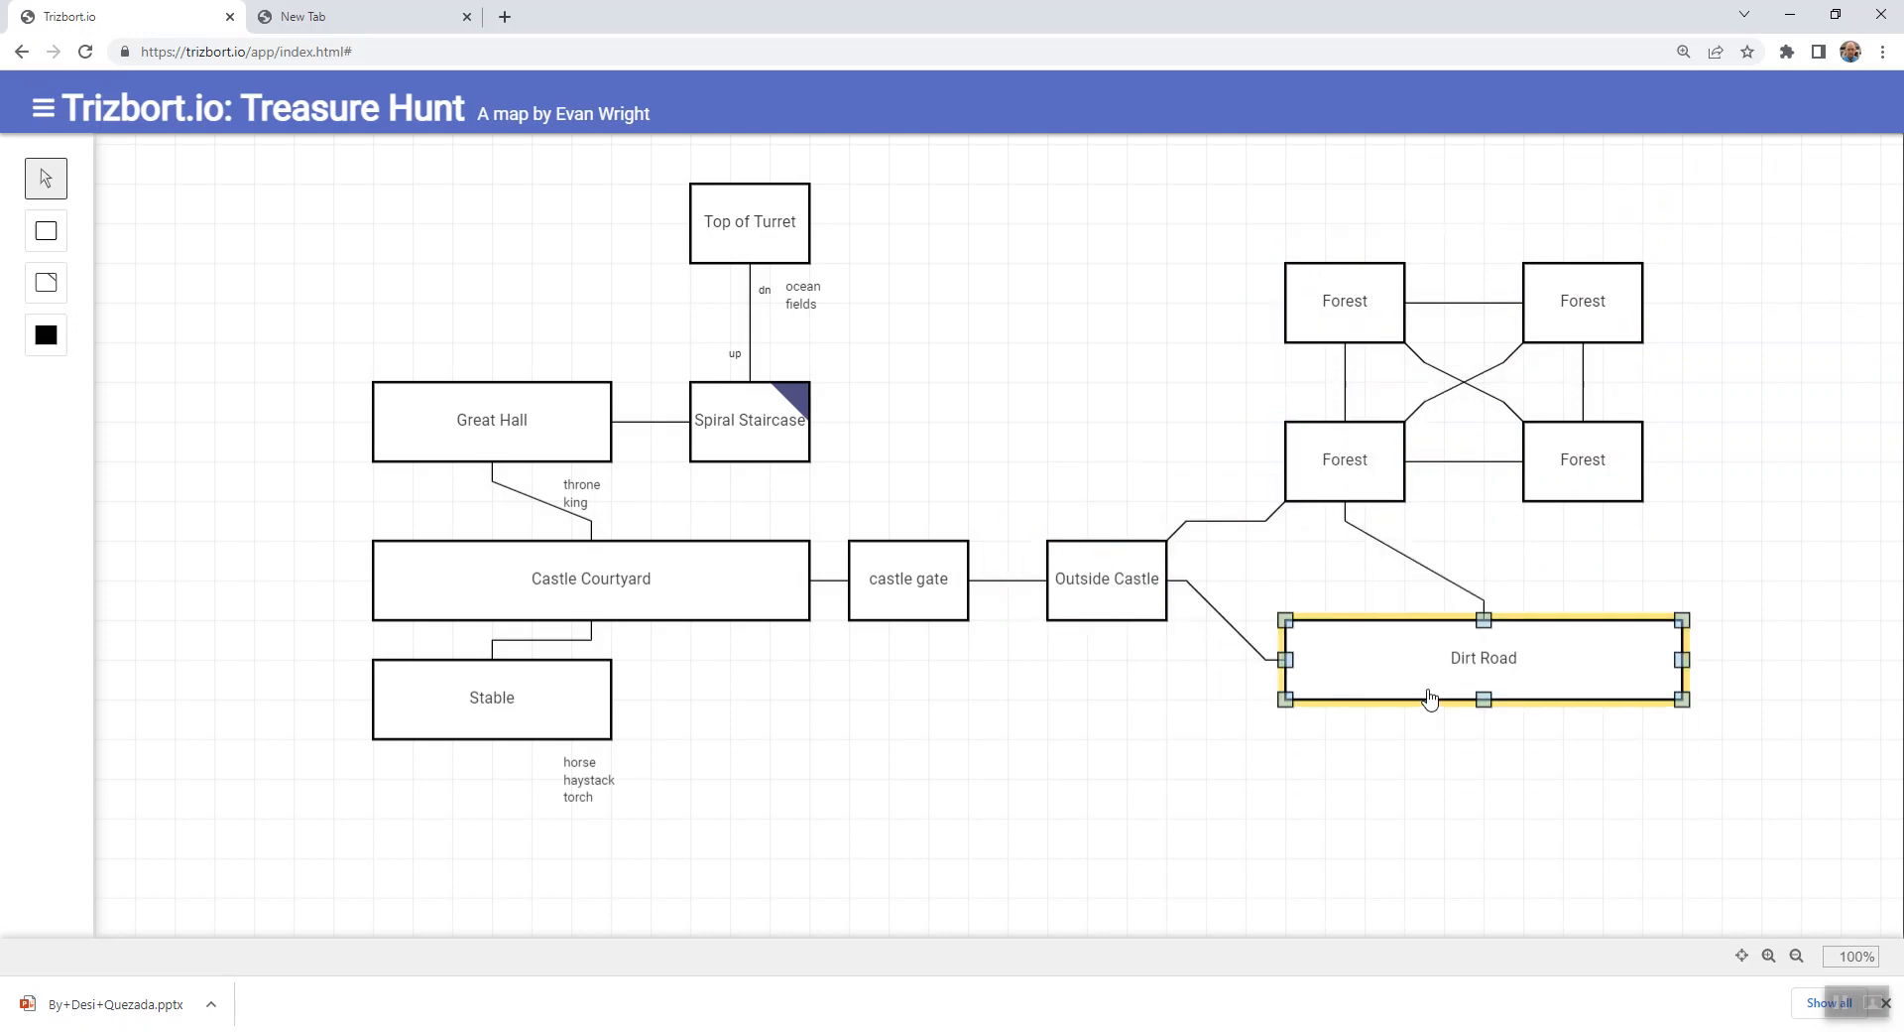
double_click(1122, 607)
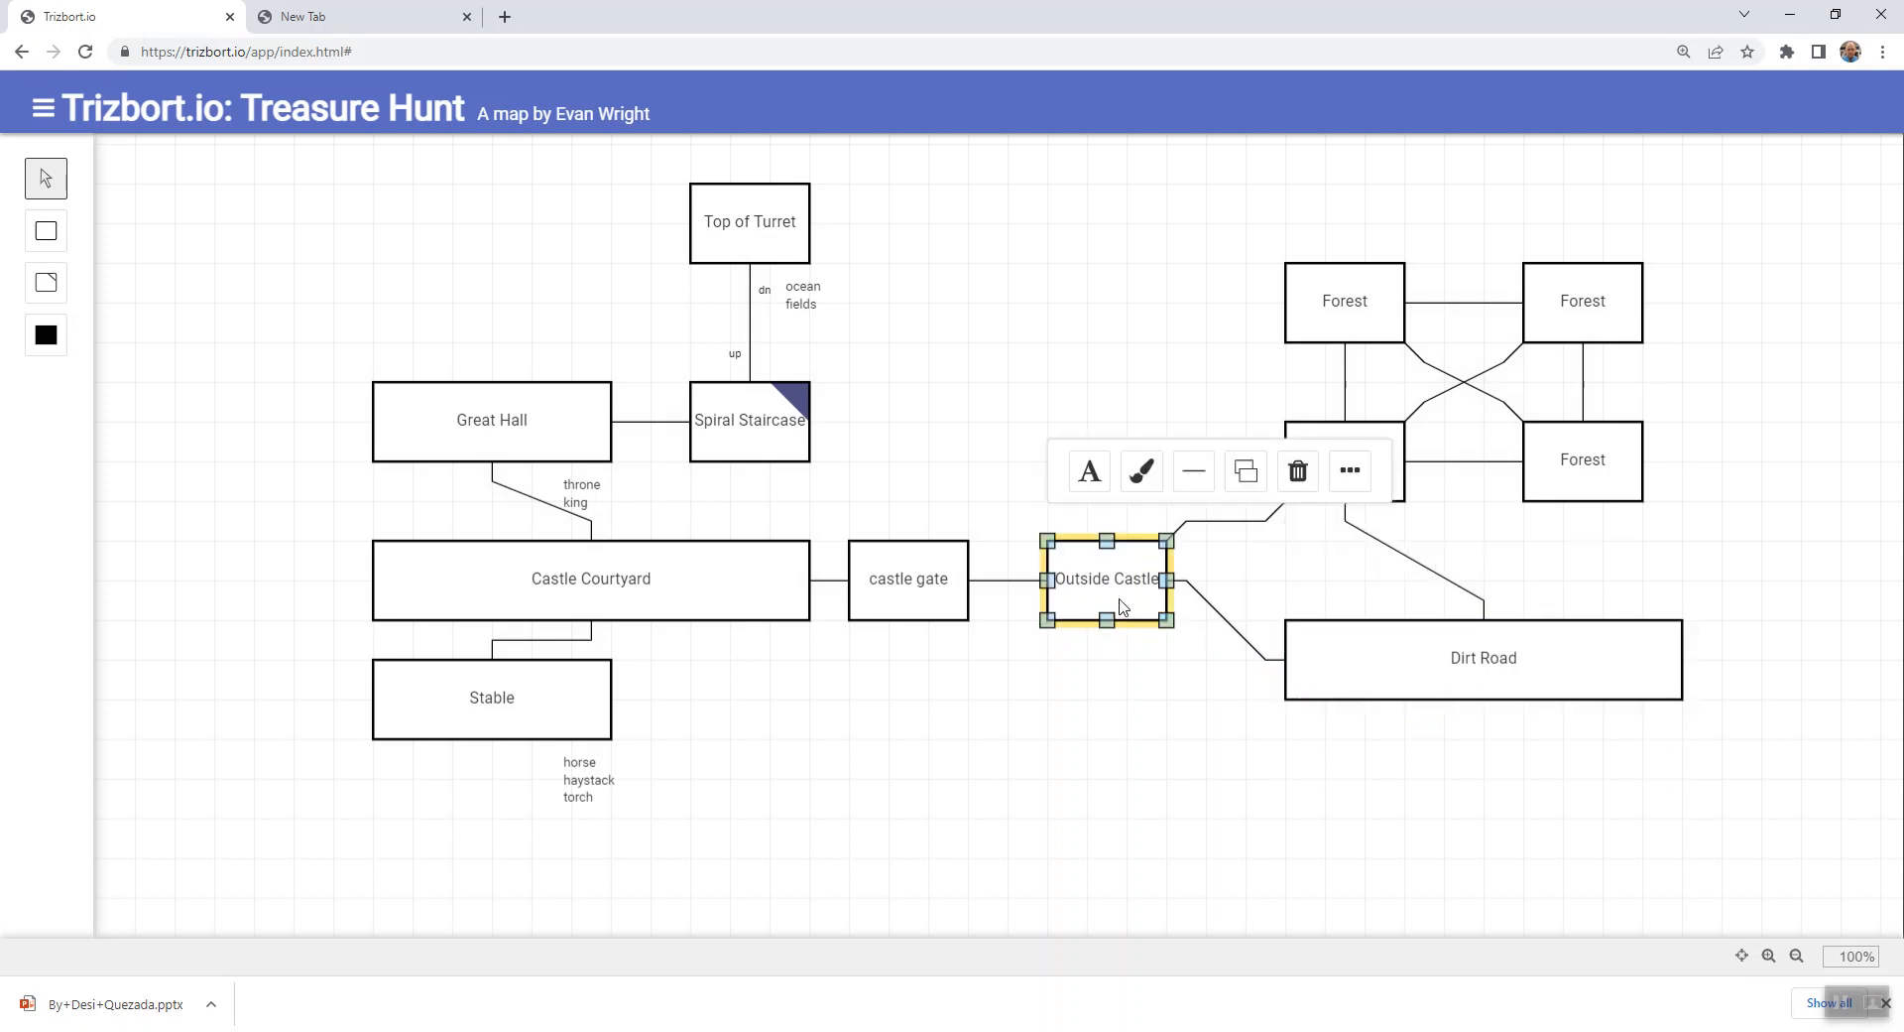
key("Escape")
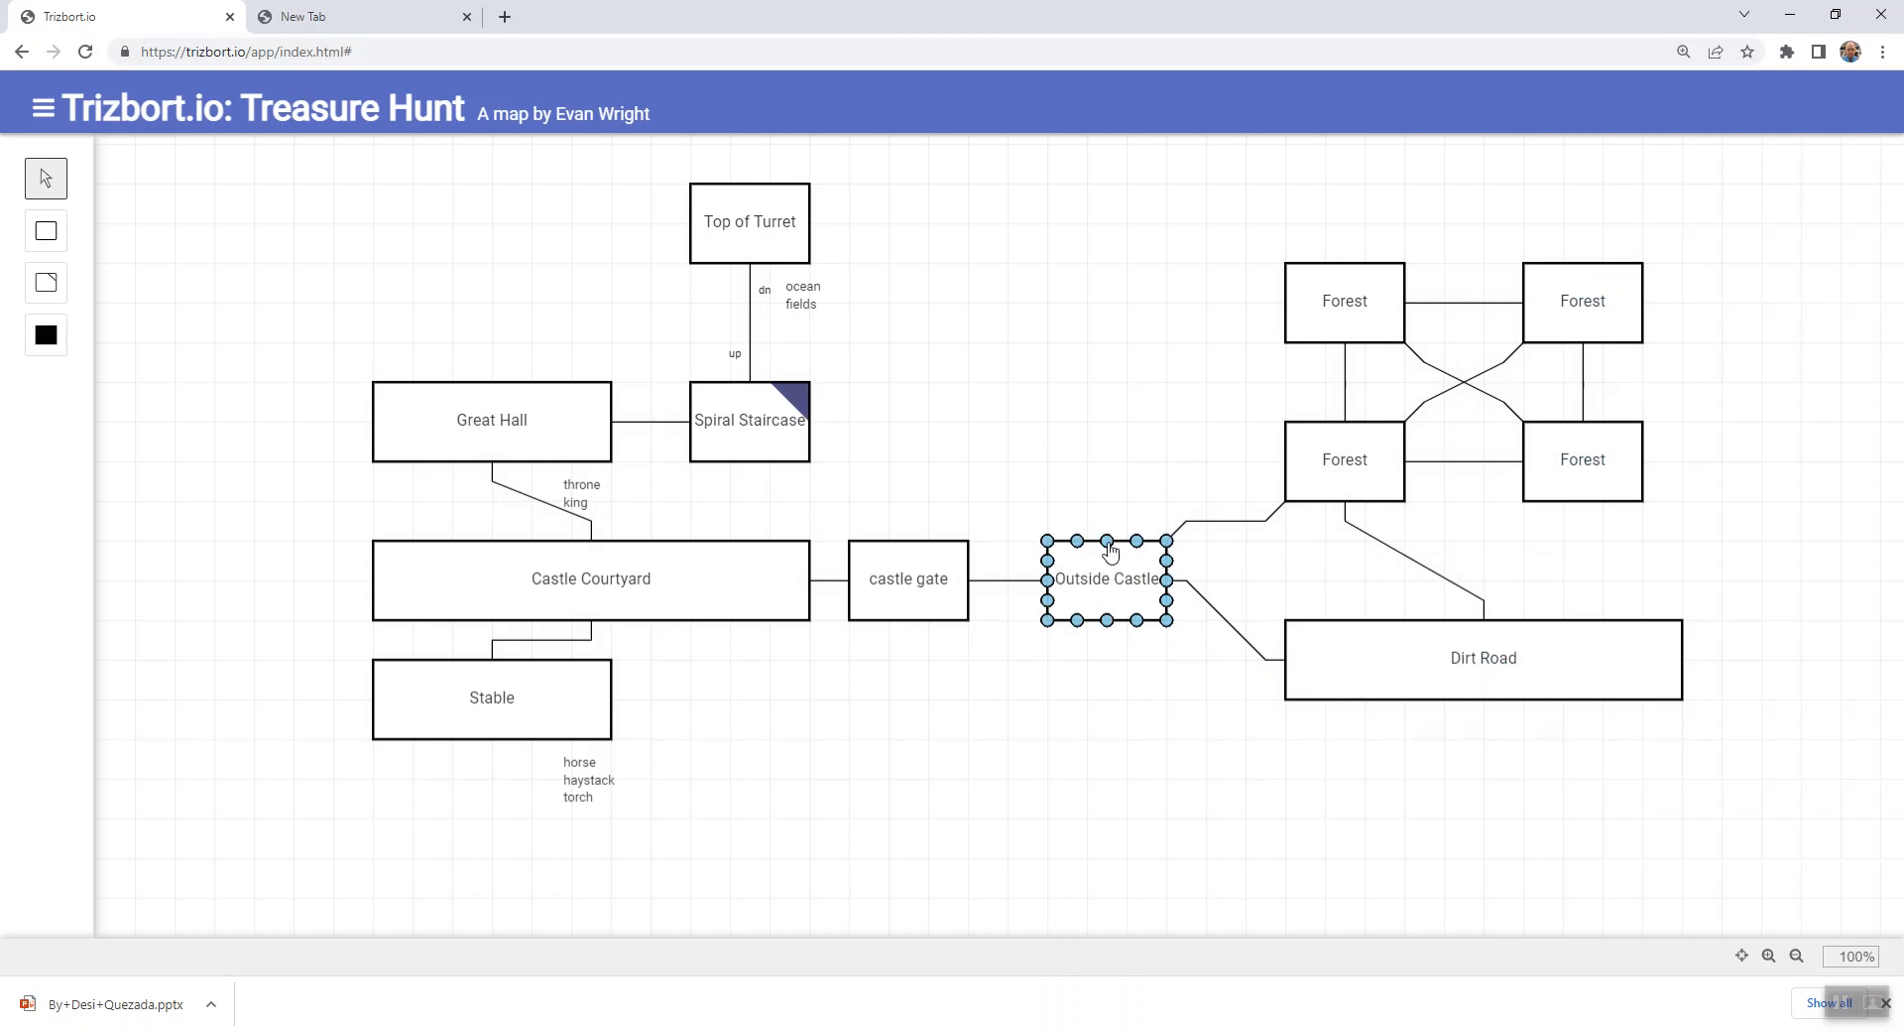
left_click_drag(1107, 541, 1087, 422)
key("Delete")
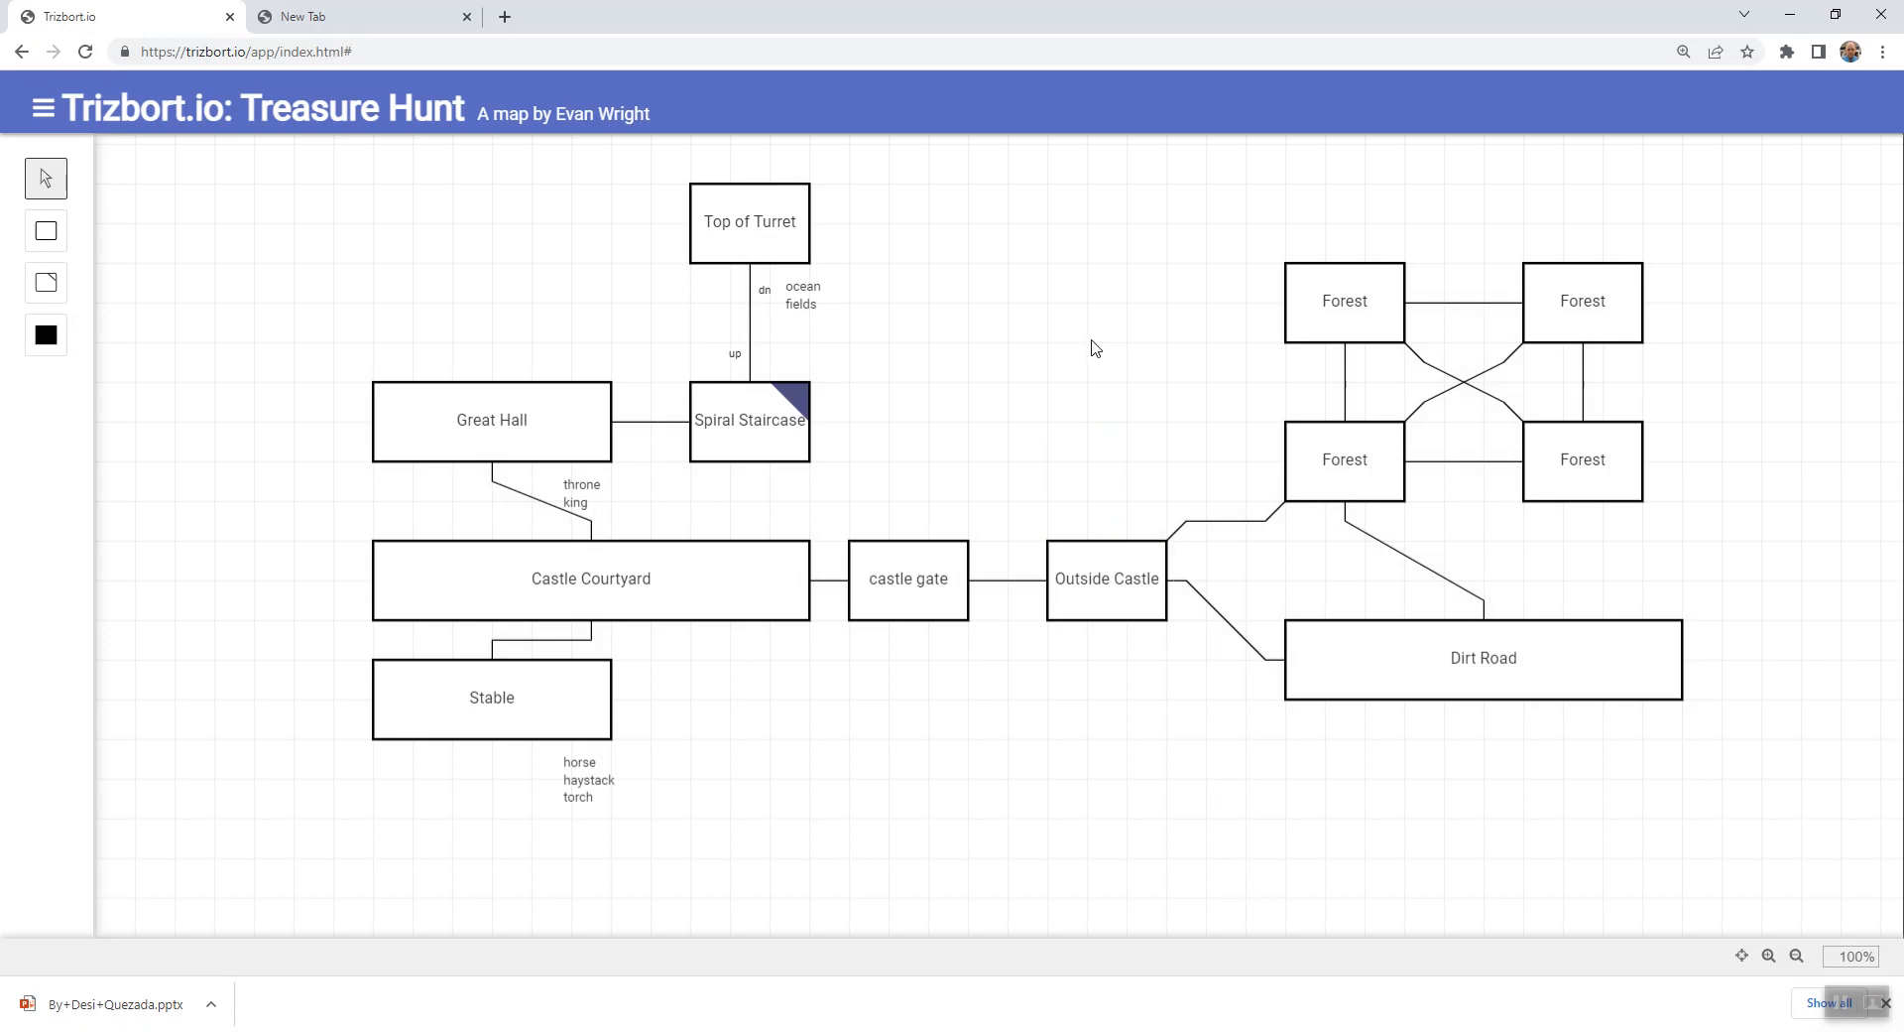
- Add a room north of Outside Castle and connect it to the northwest and southwest rooms of the Forest grid
double_click(1103, 294)
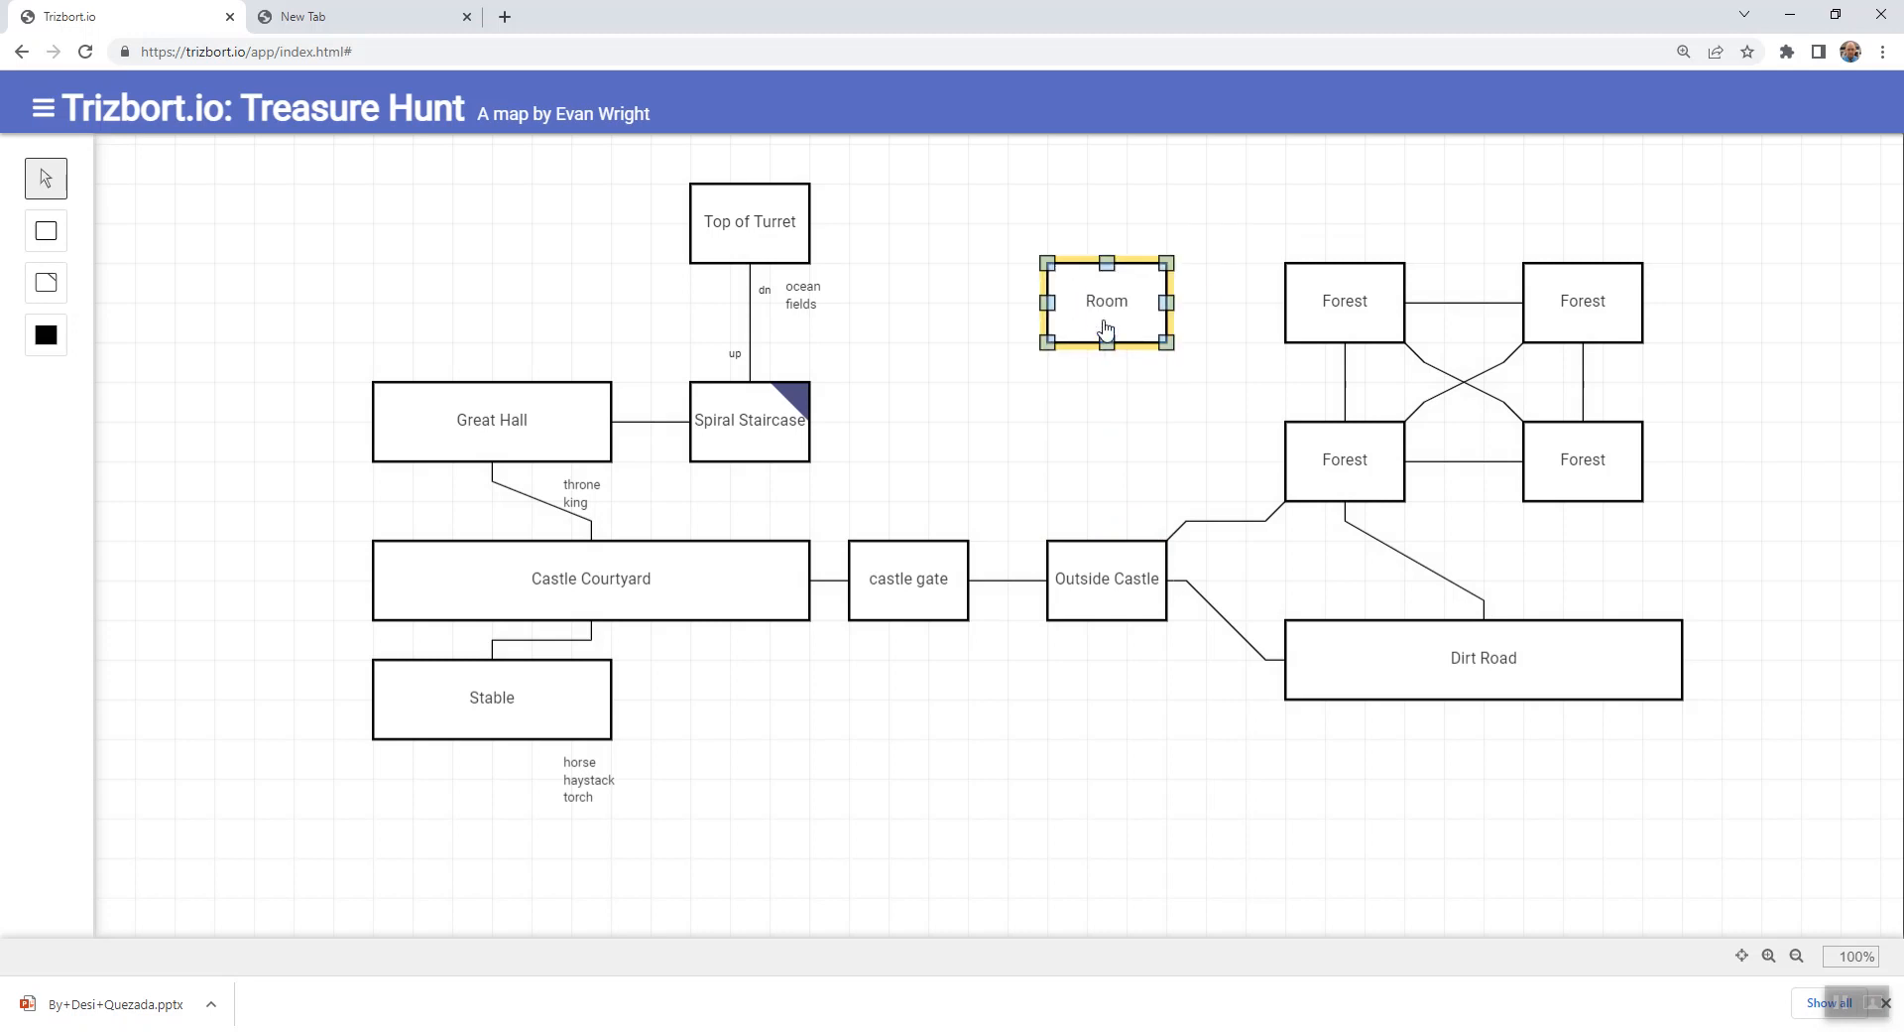
left_click_drag(1166, 302, 1288, 303)
left_click(1173, 361)
left_click_drag(1168, 344, 1286, 422)
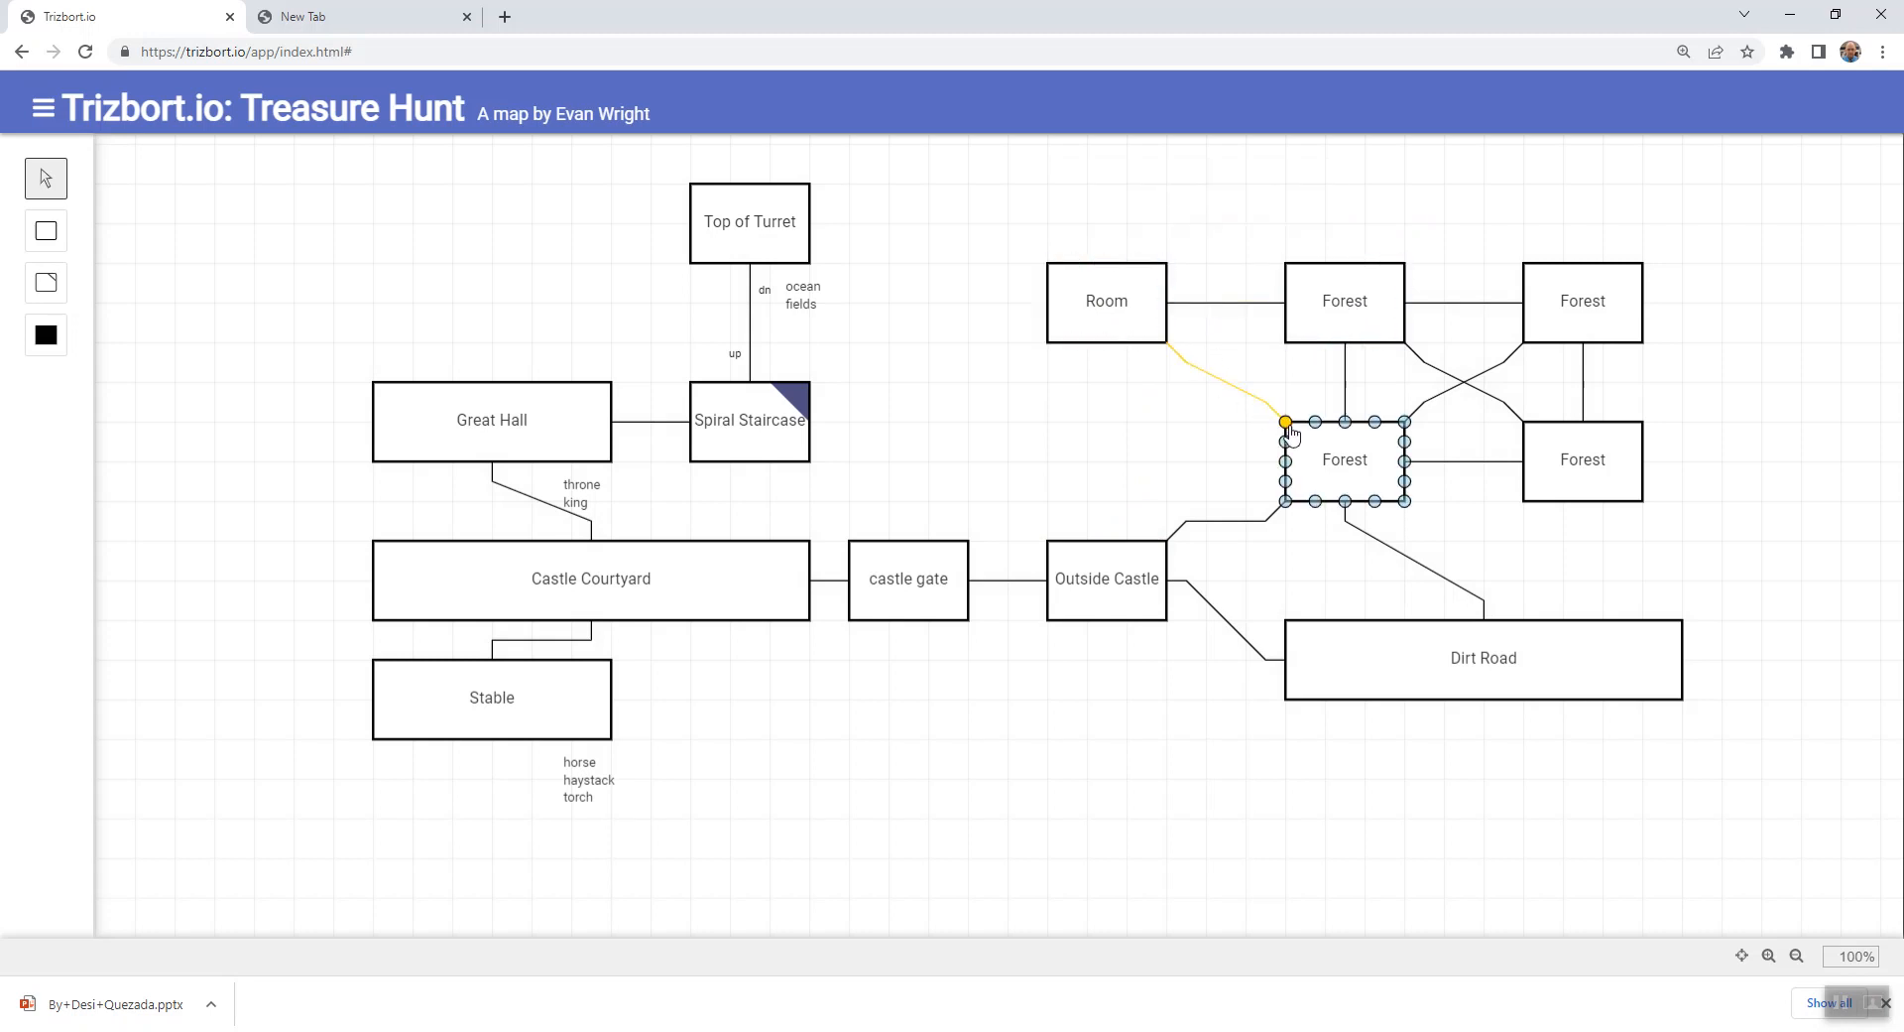
- Name the added room "Forest" and connect its bottom side to the top of Outside Castle
left_click(1150, 325)
type("Forest")
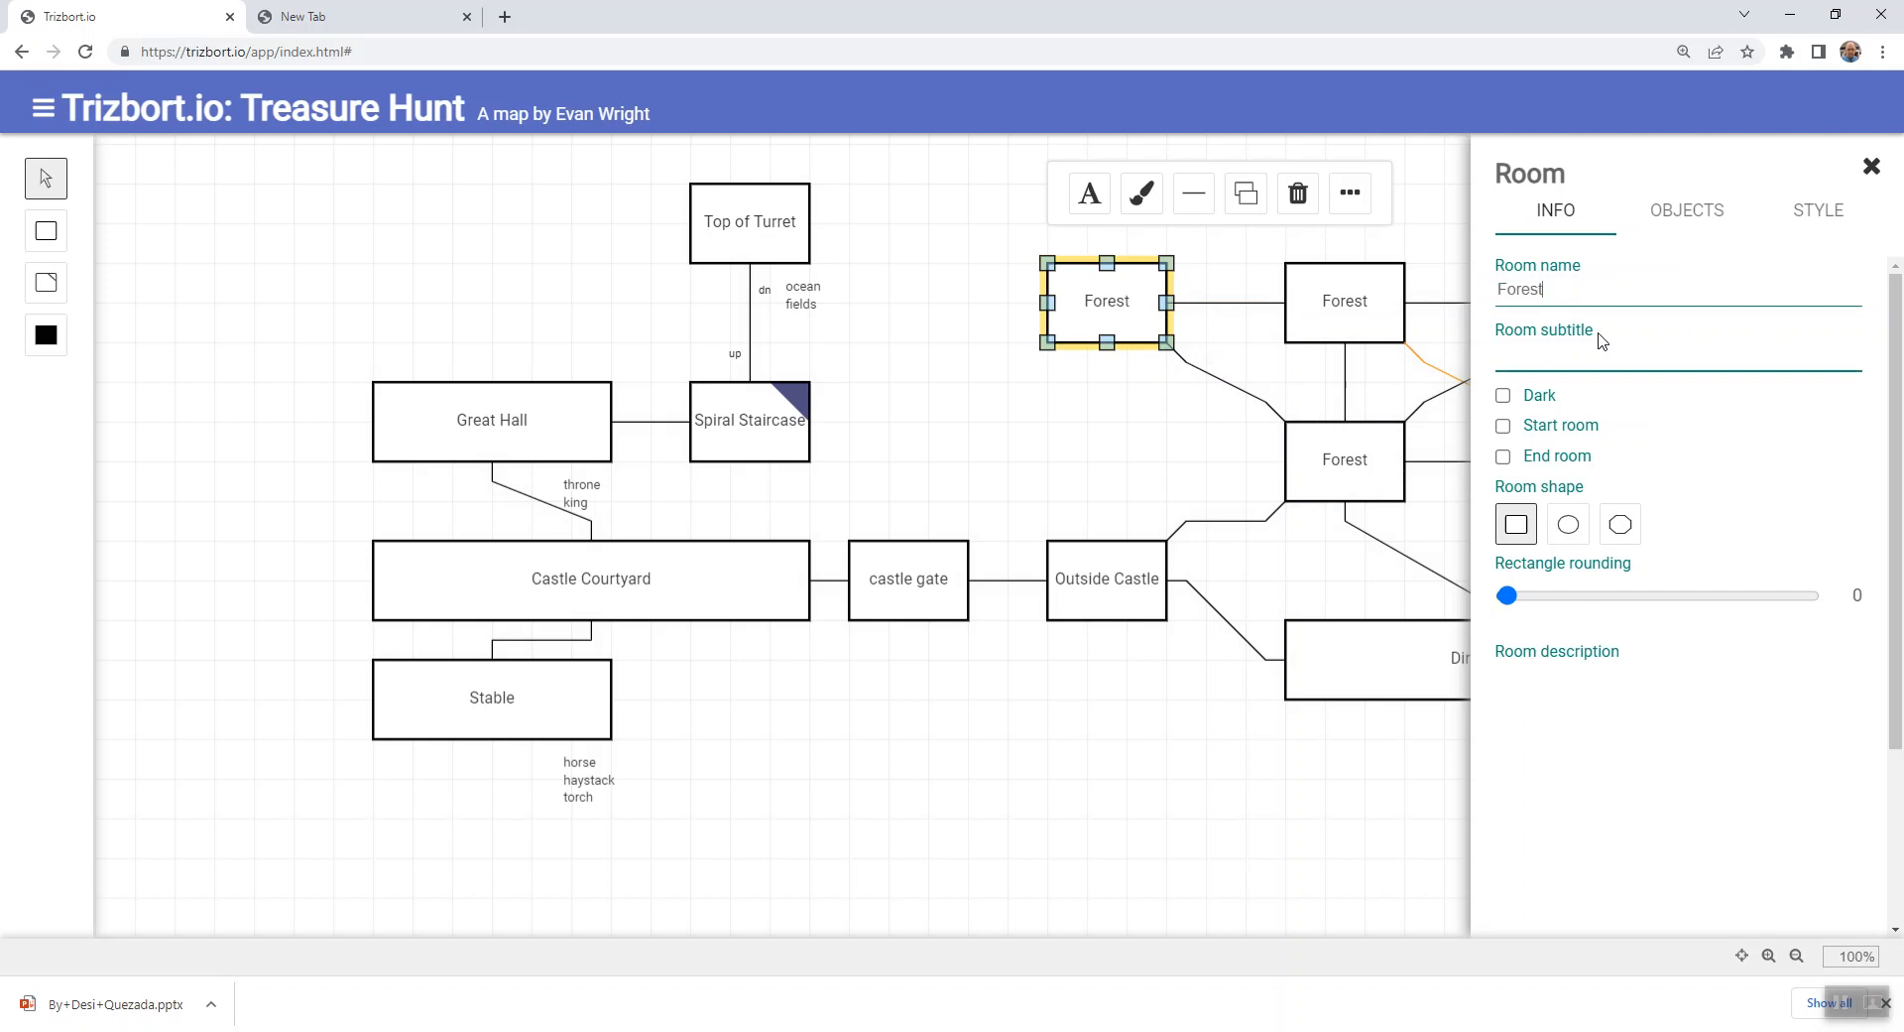
key("Return")
left_click(1118, 361)
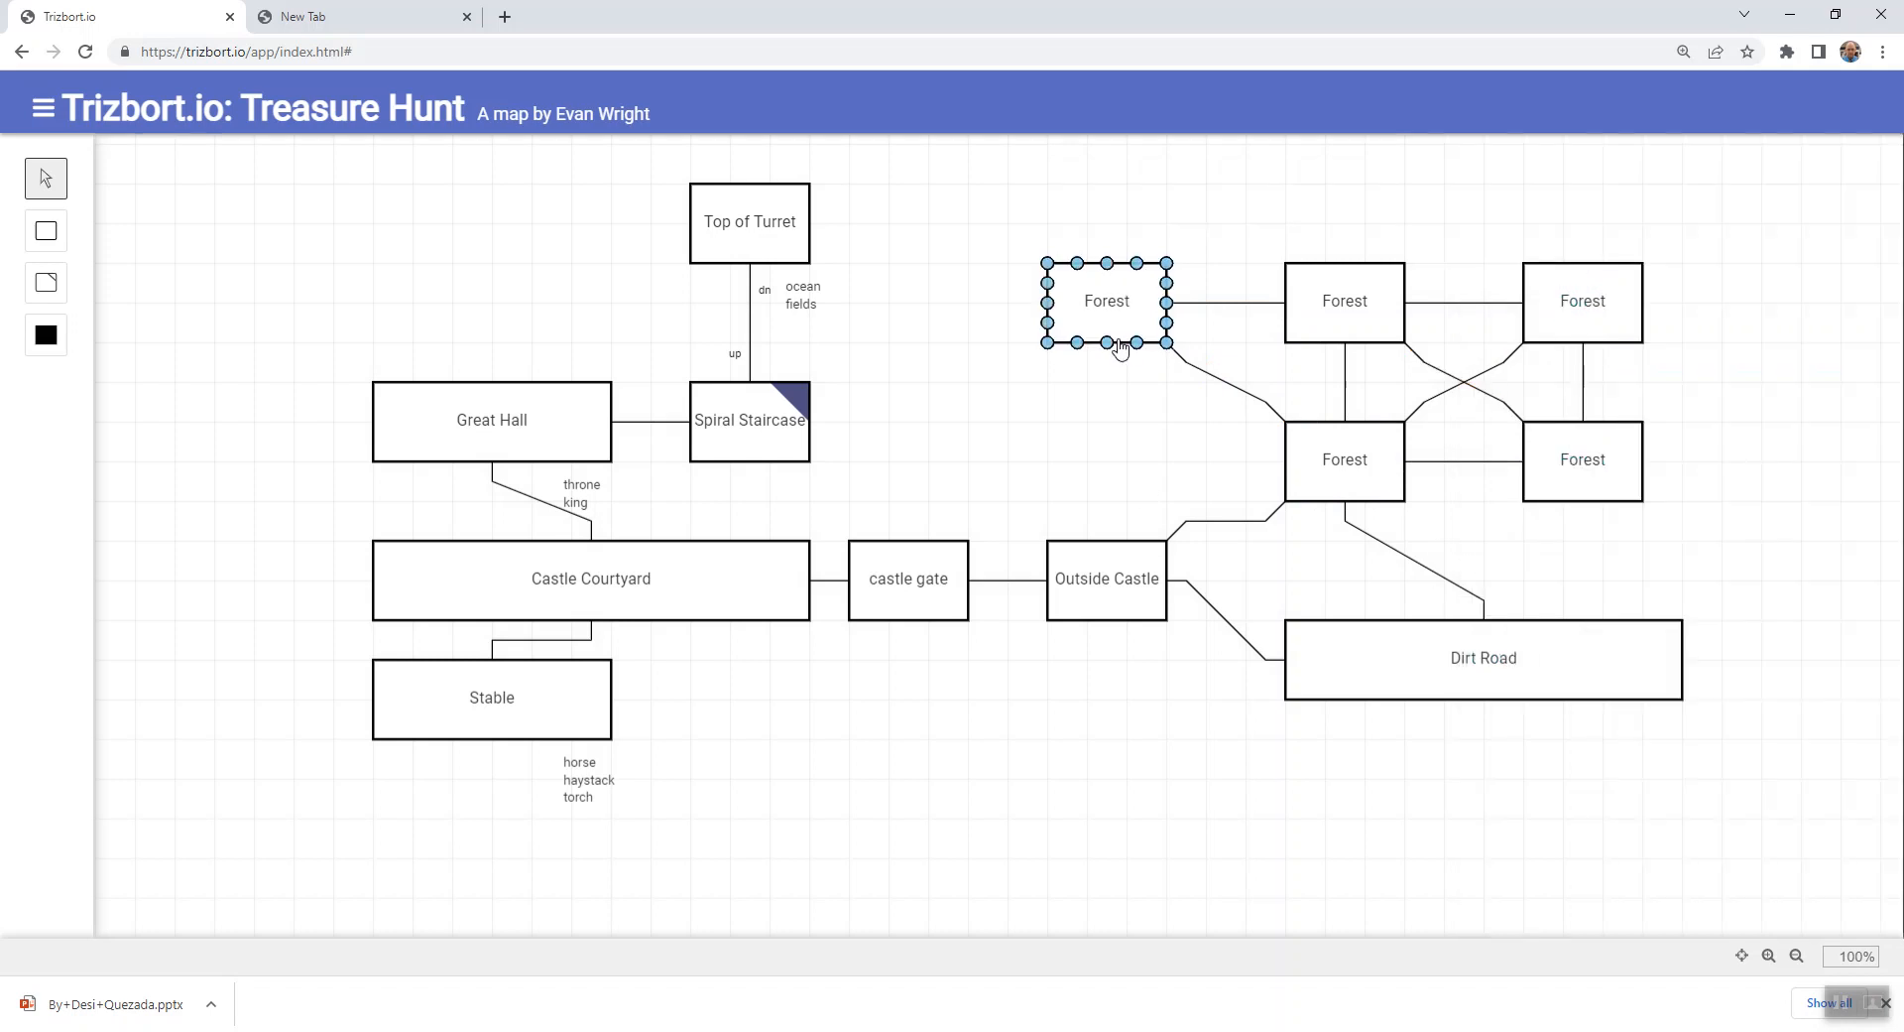
left_click_drag(1107, 342, 1108, 541)
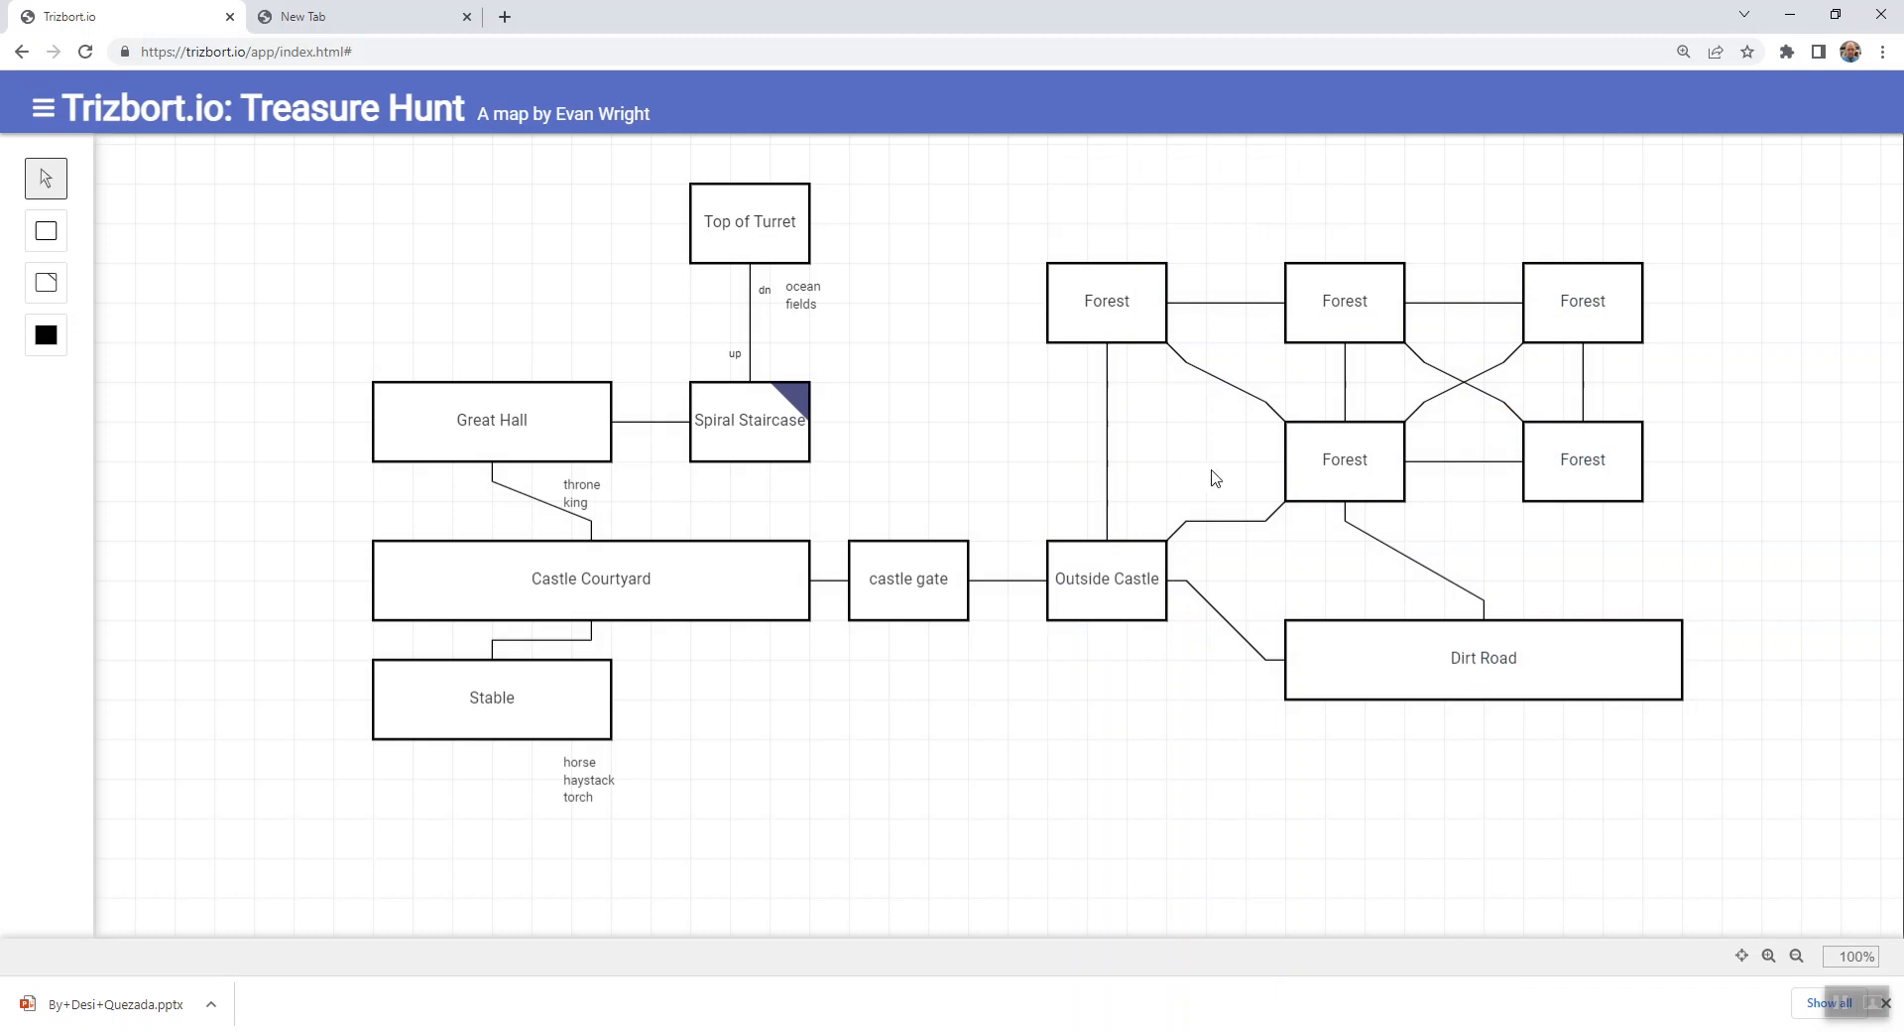
double_click(1393, 673)
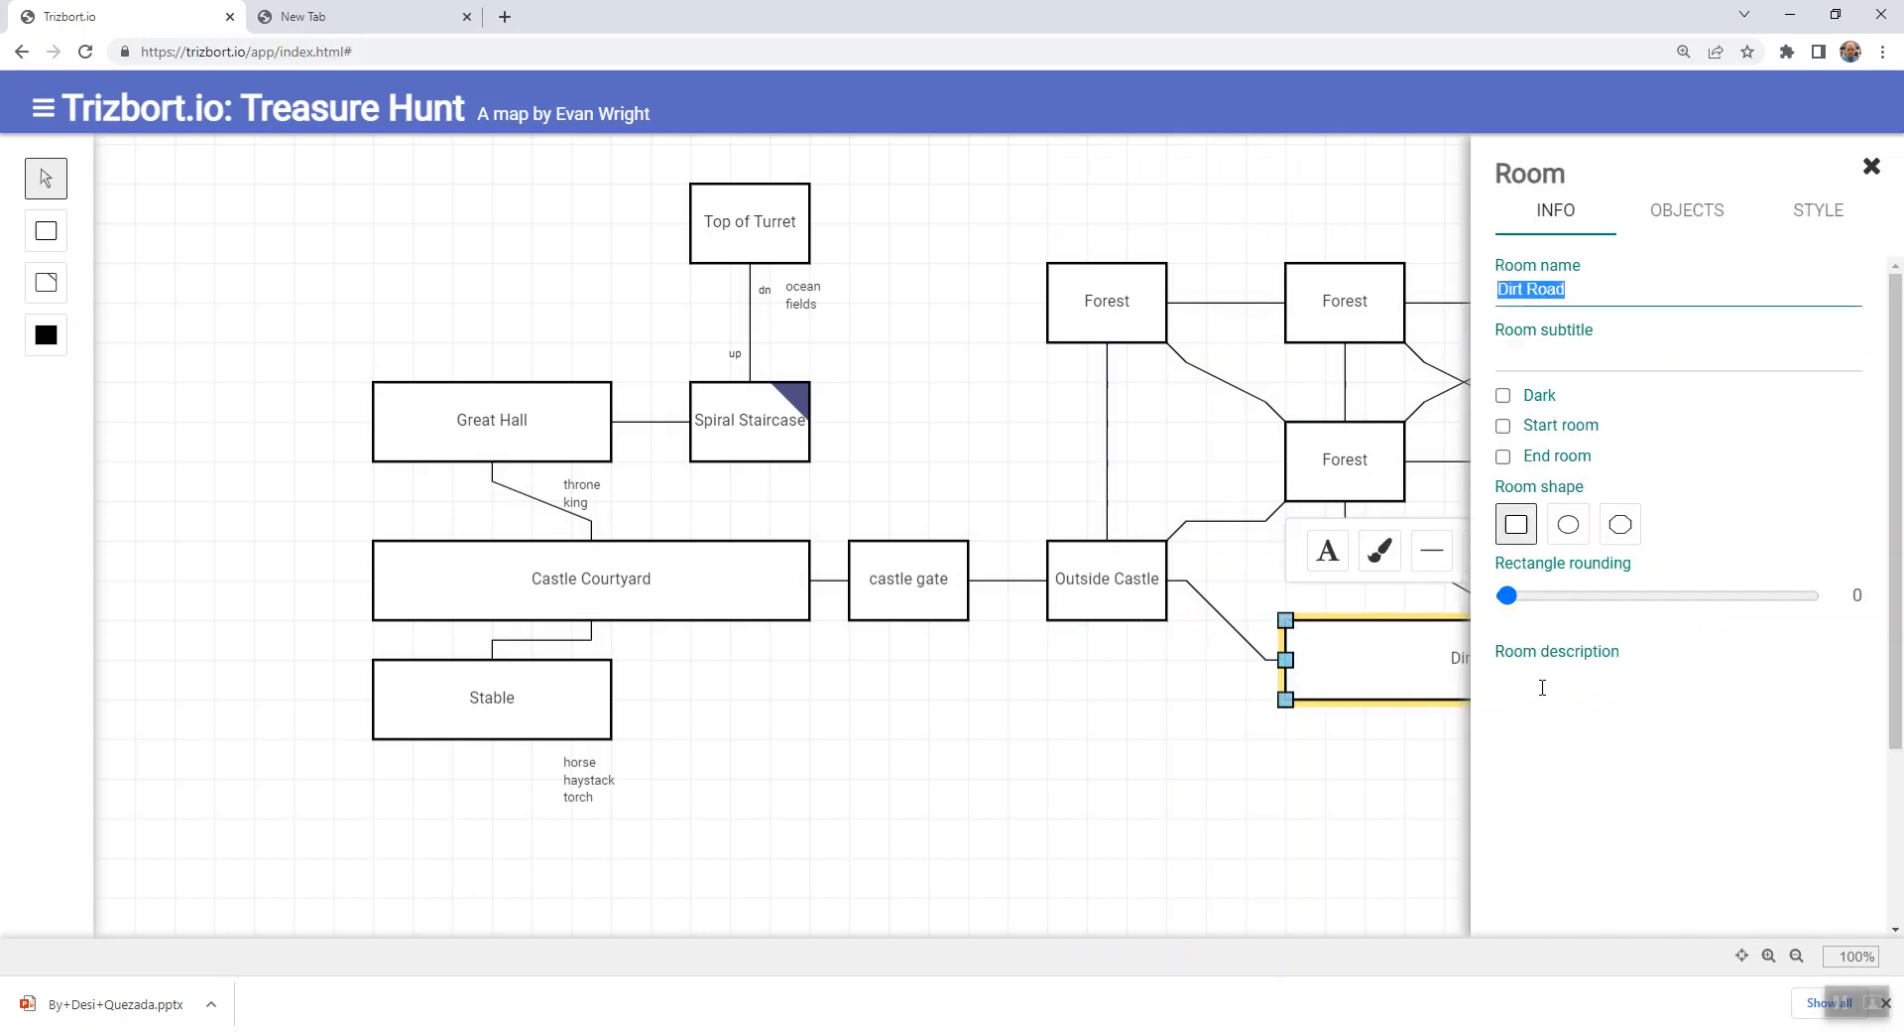
left_click(1544, 687)
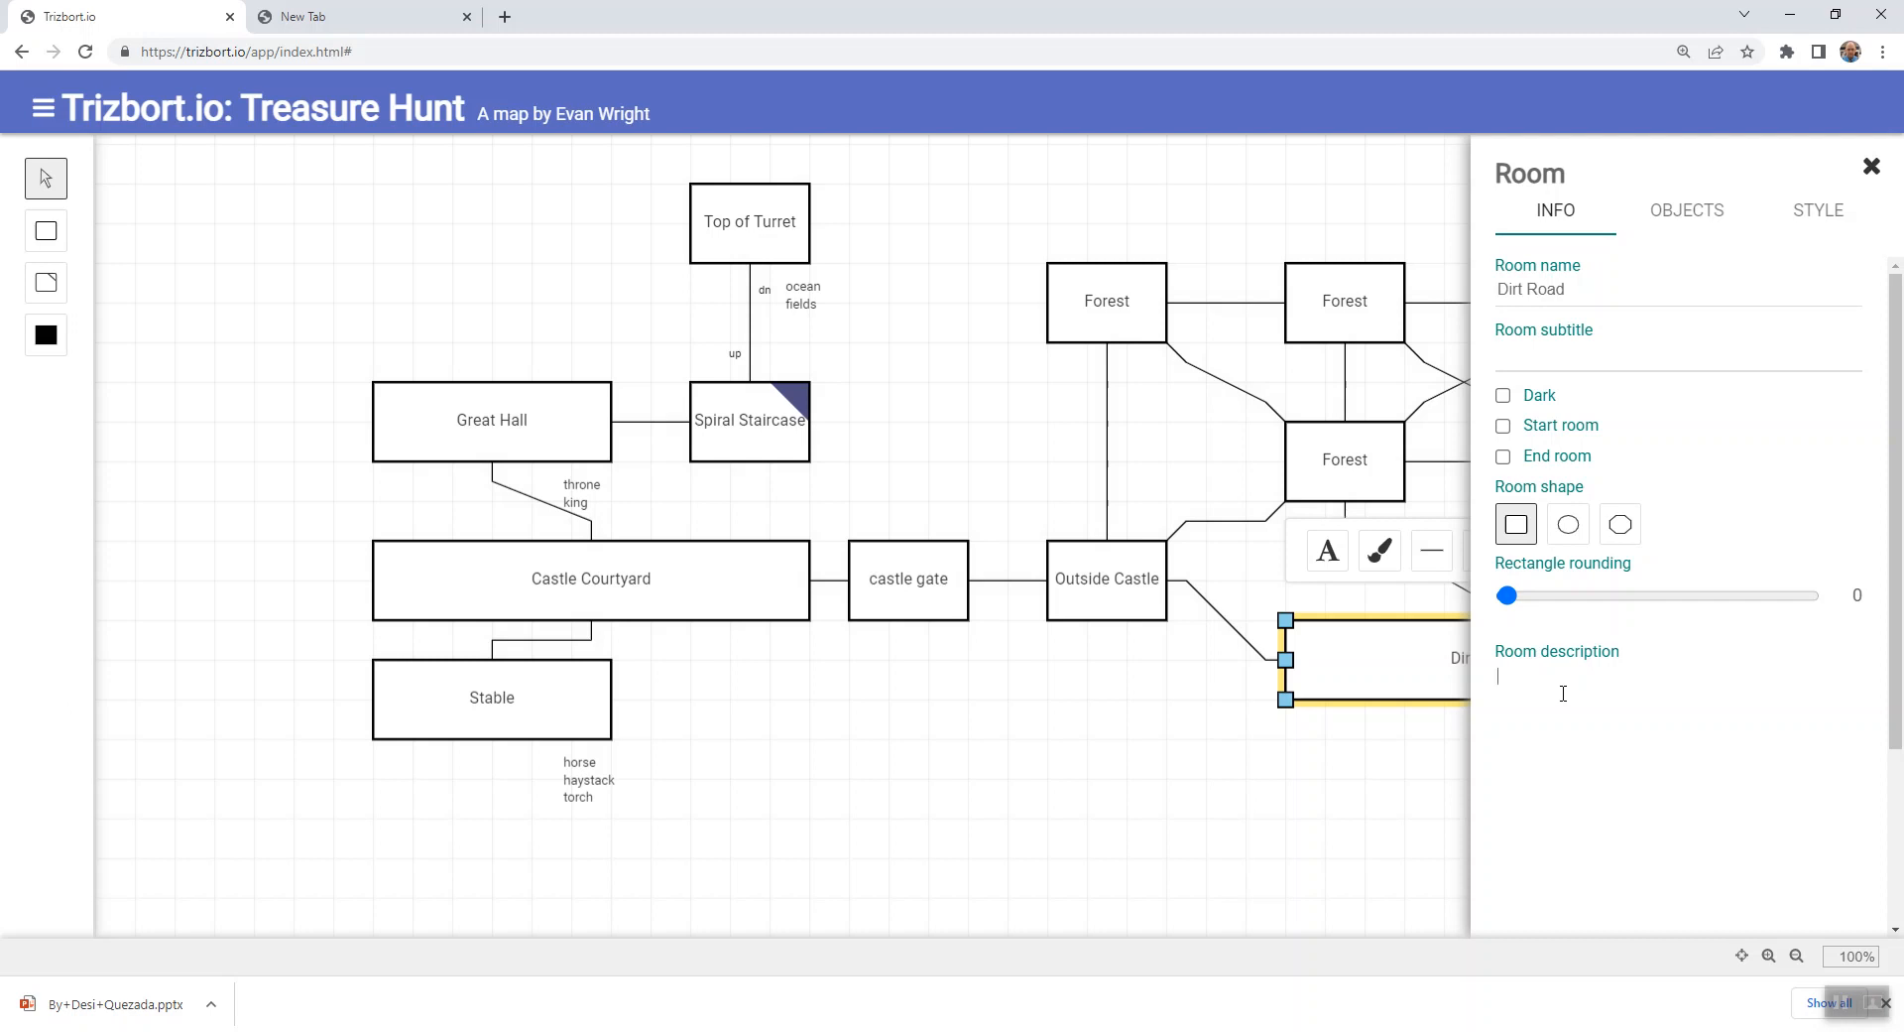
left_click(1215, 839)
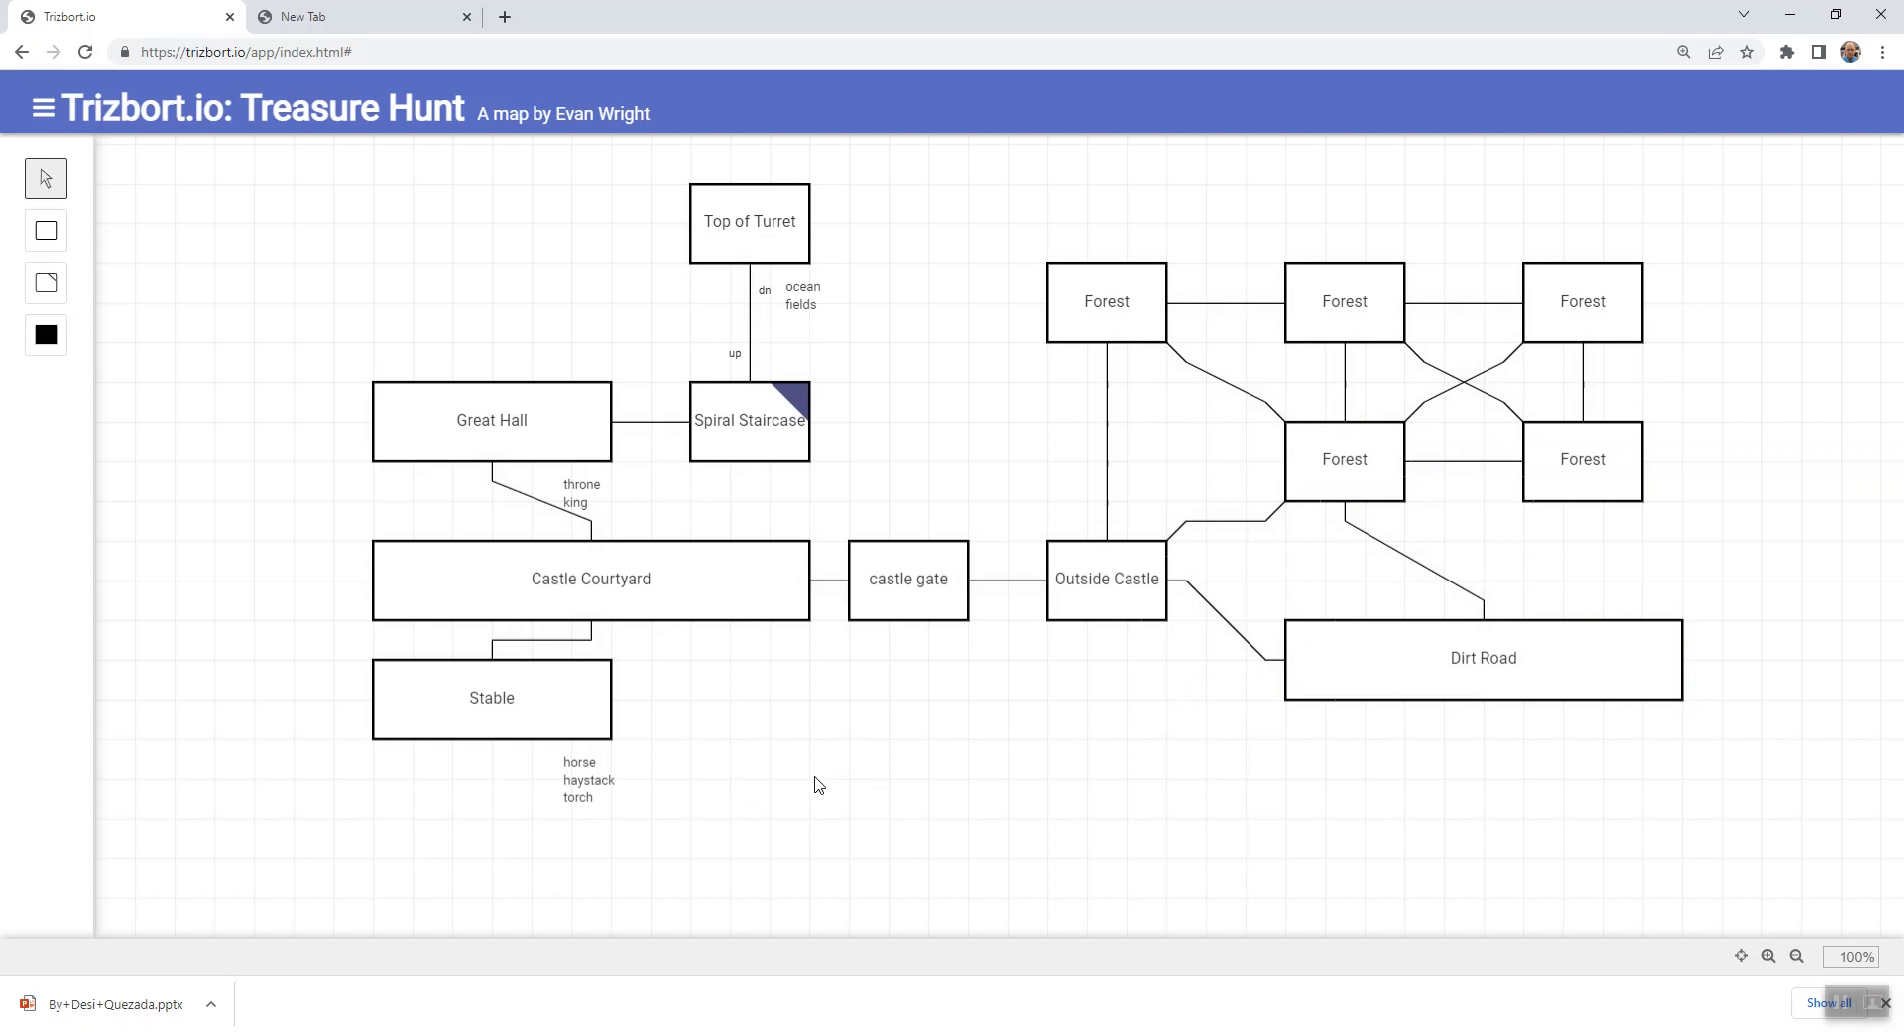
- Move the Stable room slightly southeast, farther below Castle Courtyard
left_click(1466, 663)
left_click_drag(515, 735, 637, 766)
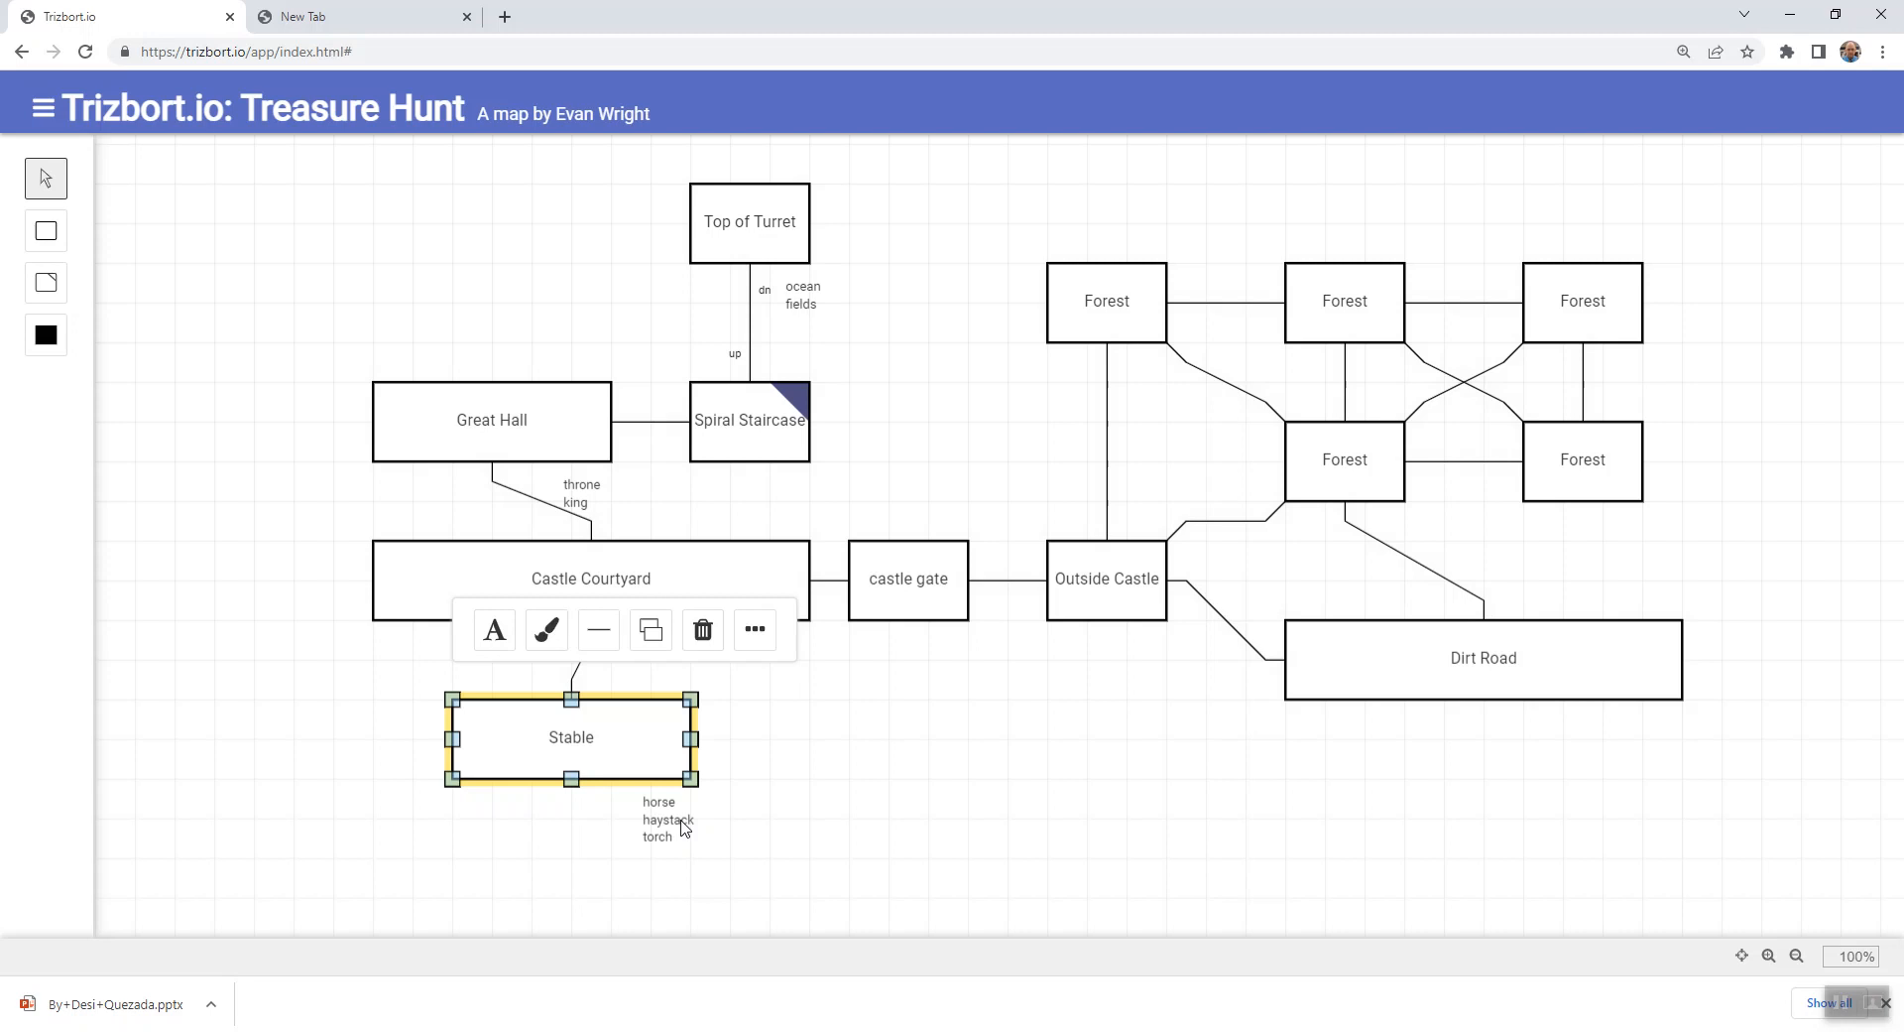
left_click(854, 437)
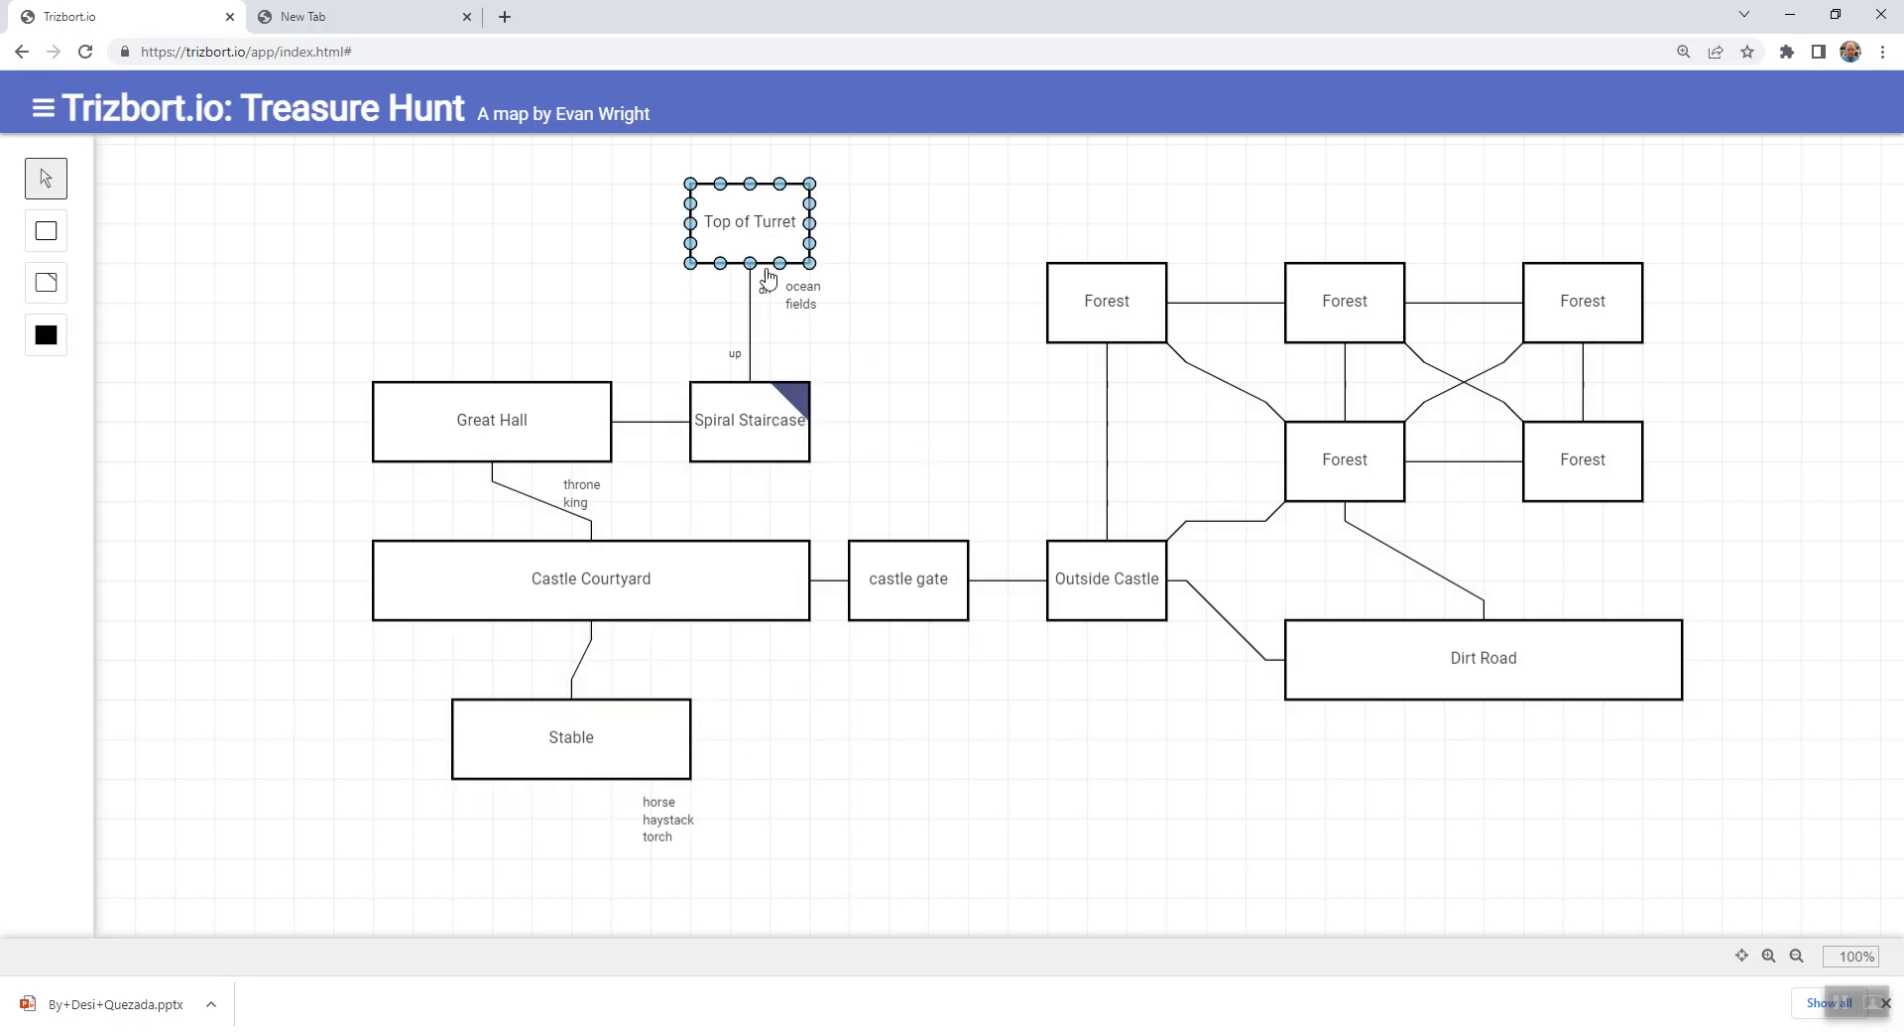
- Check the start and end types of the connector between Top of Turret and Spiral Staircase, closing its details
double_click(744, 331)
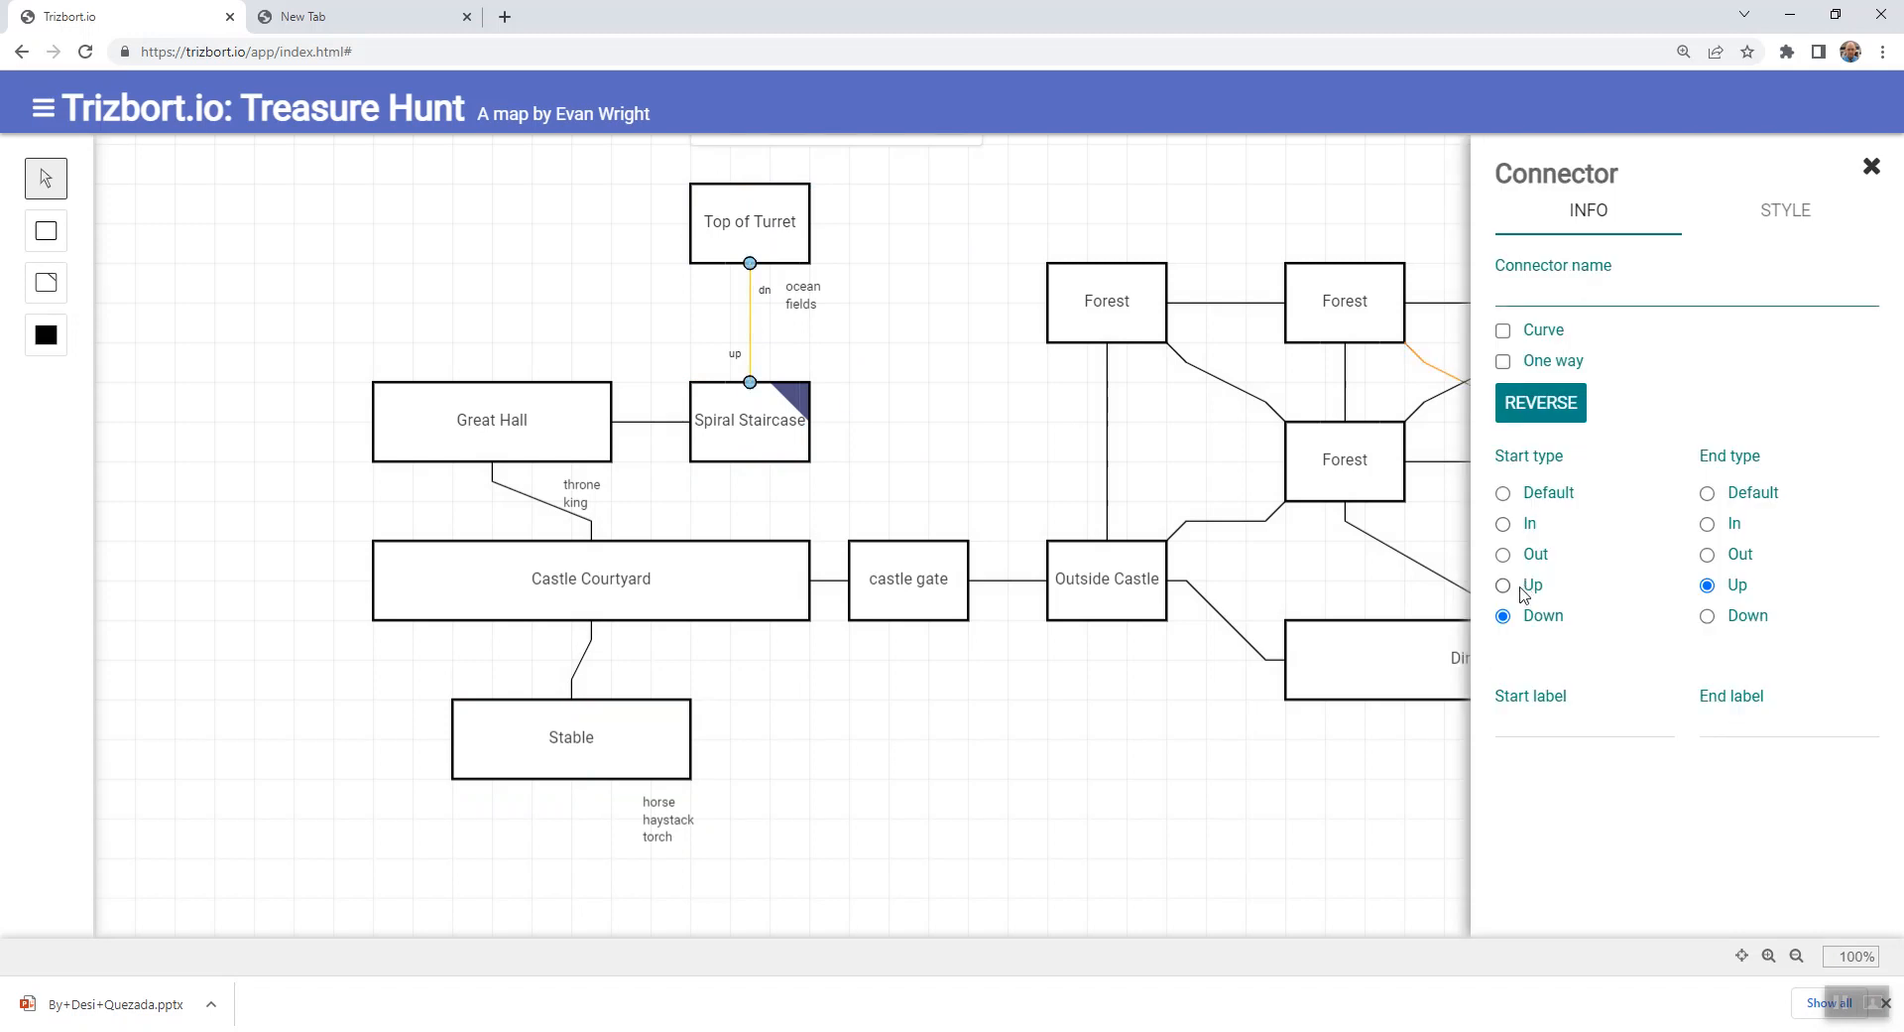
left_click(1079, 798)
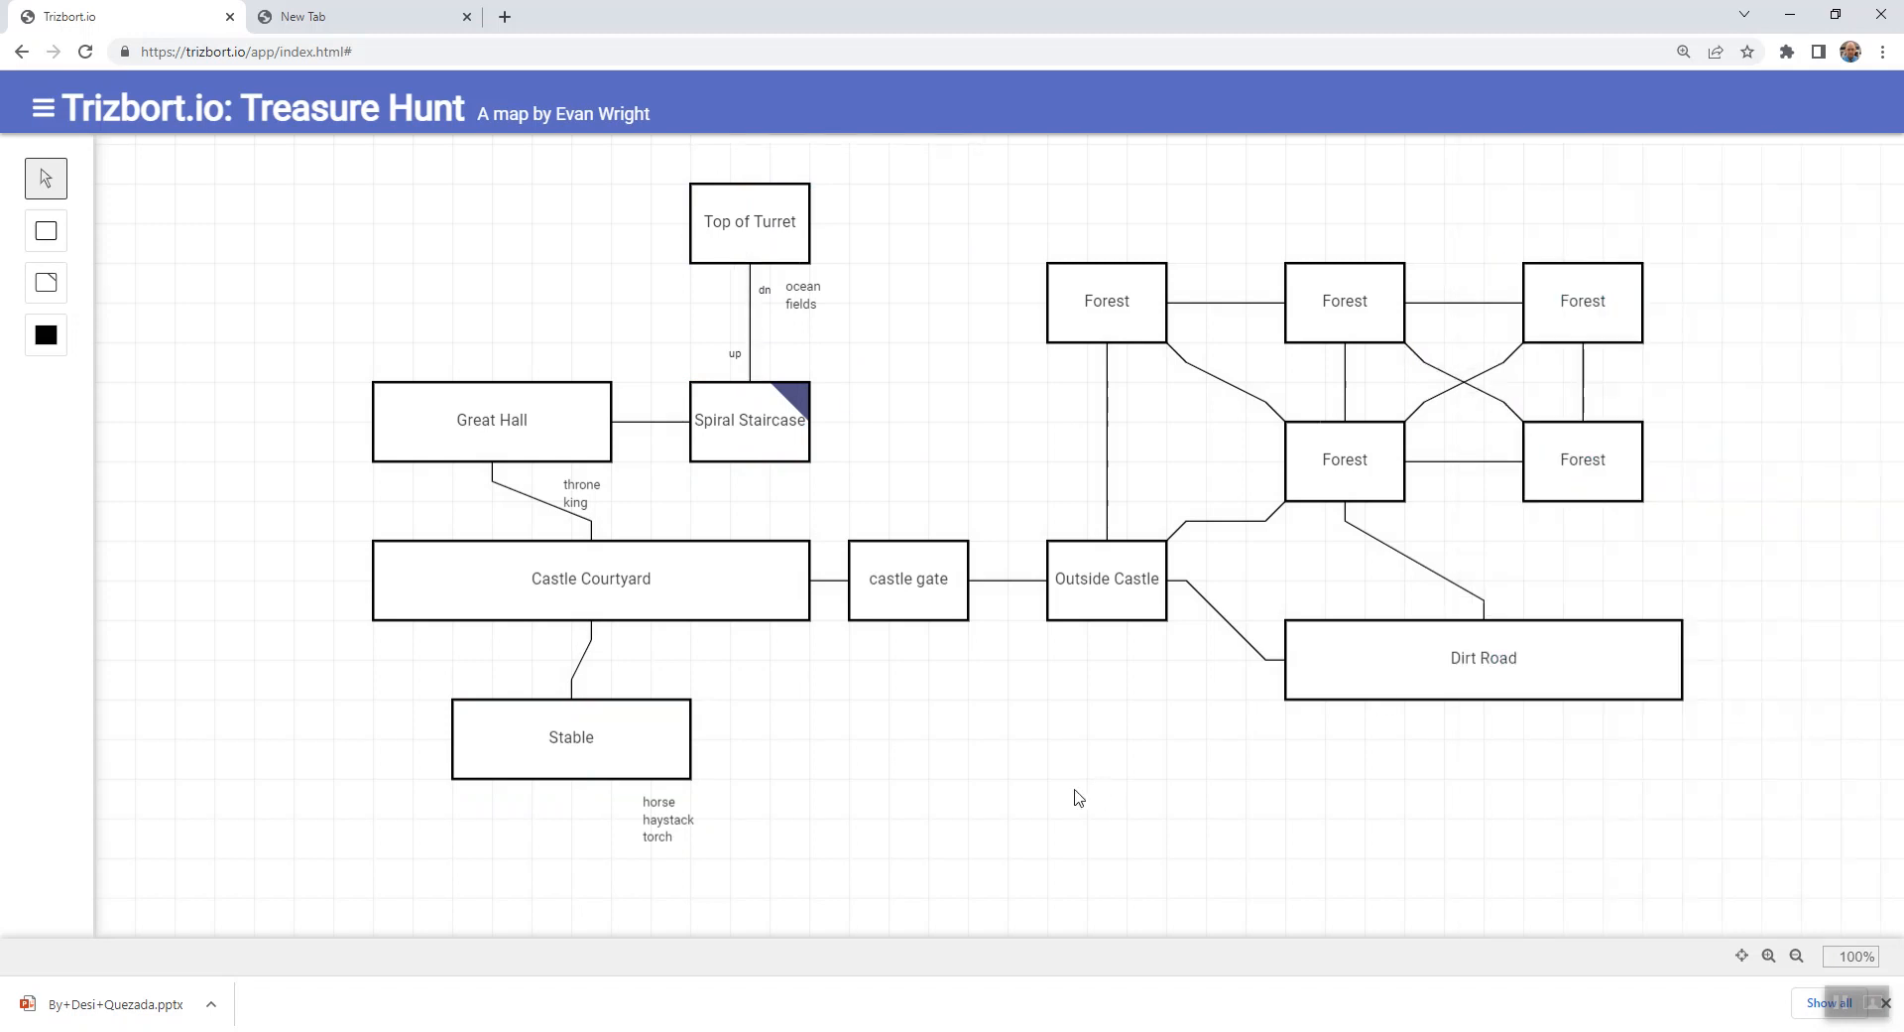
left_click(912, 615)
left_click(615, 620)
left_click(655, 729)
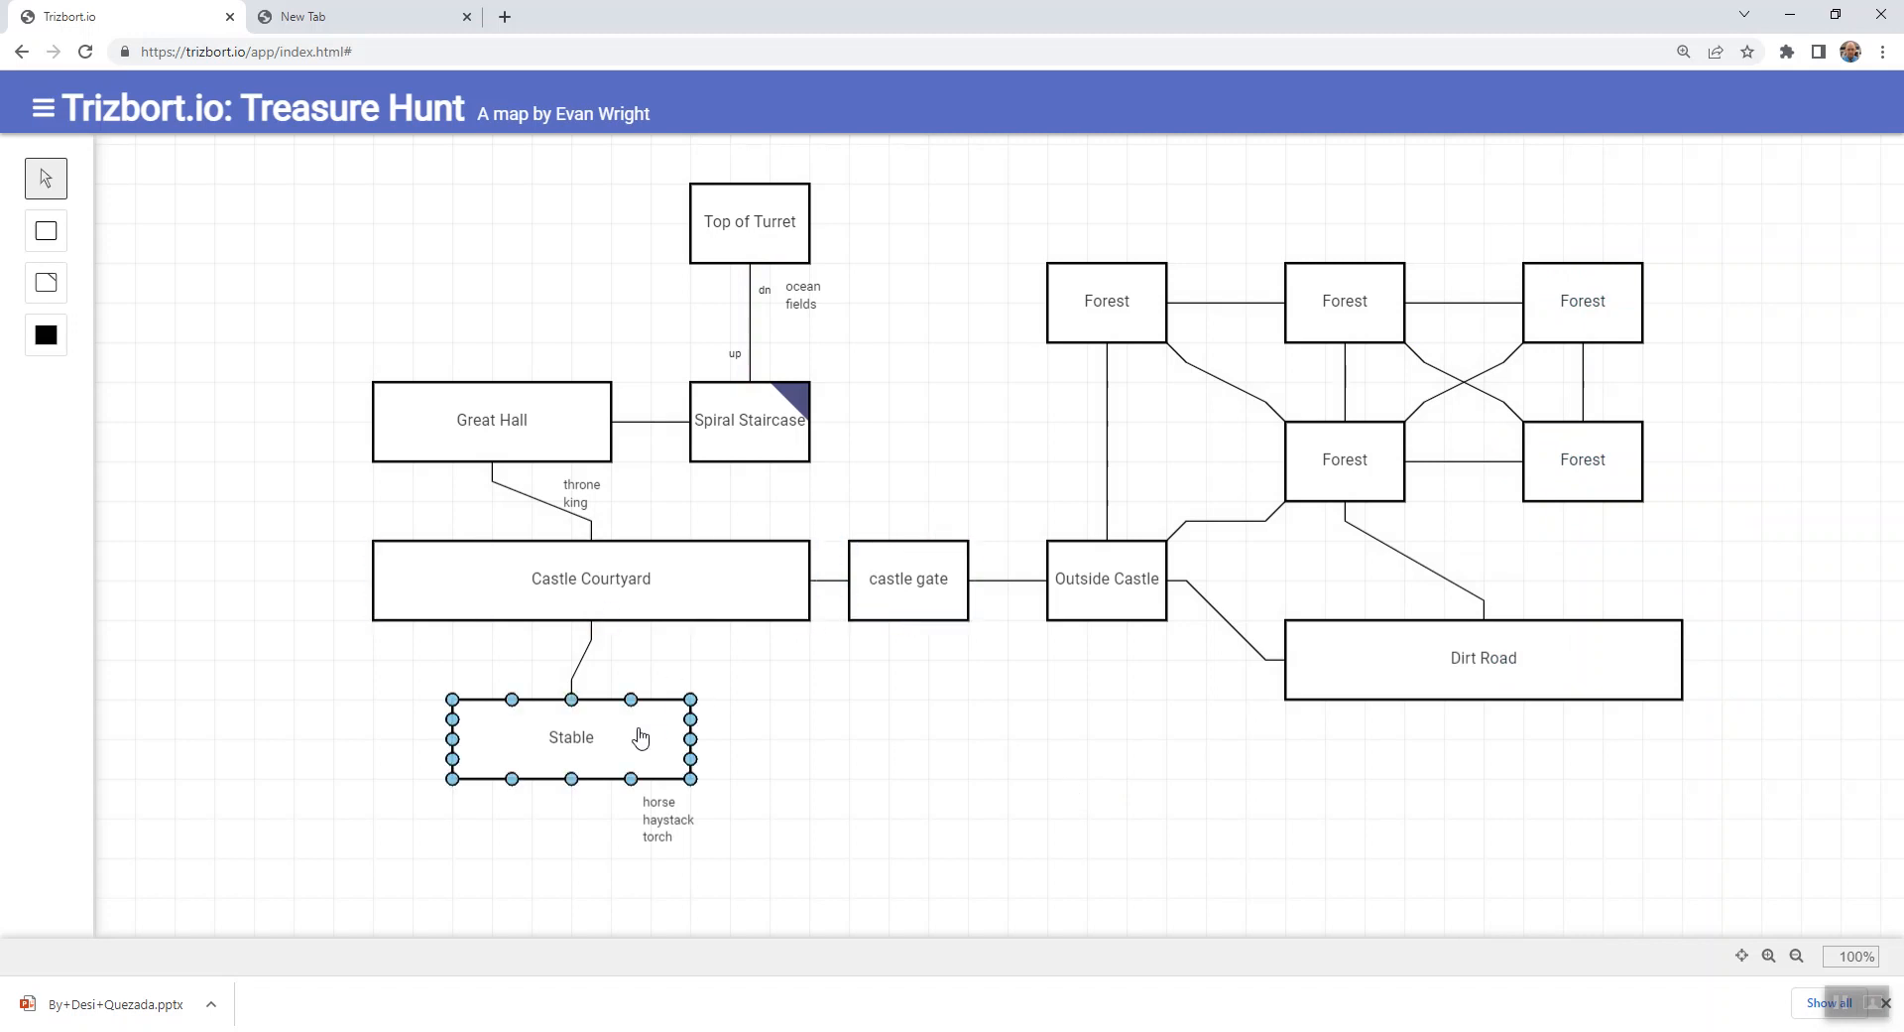
left_click(779, 421)
left_click(756, 223)
left_click(952, 431)
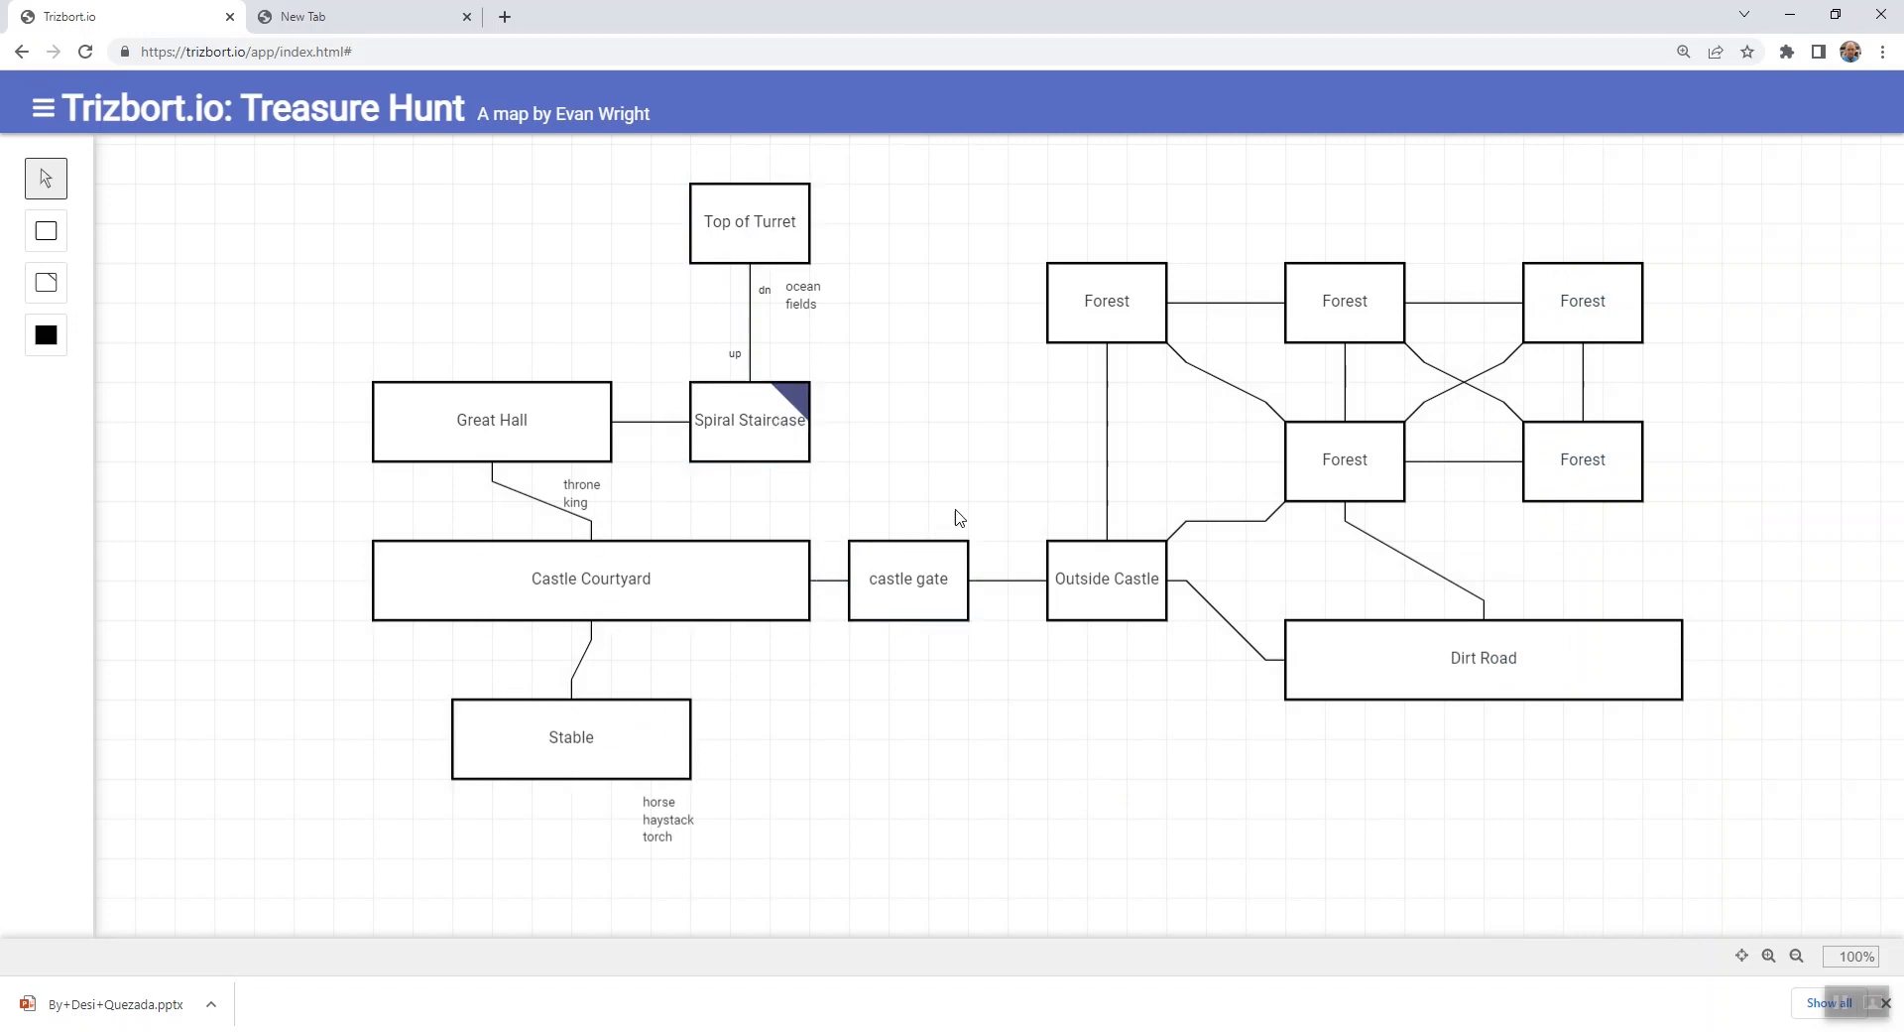
- Add an object named "wooden chest" to the Great Hall room
left_click(595, 408)
double_click(558, 415)
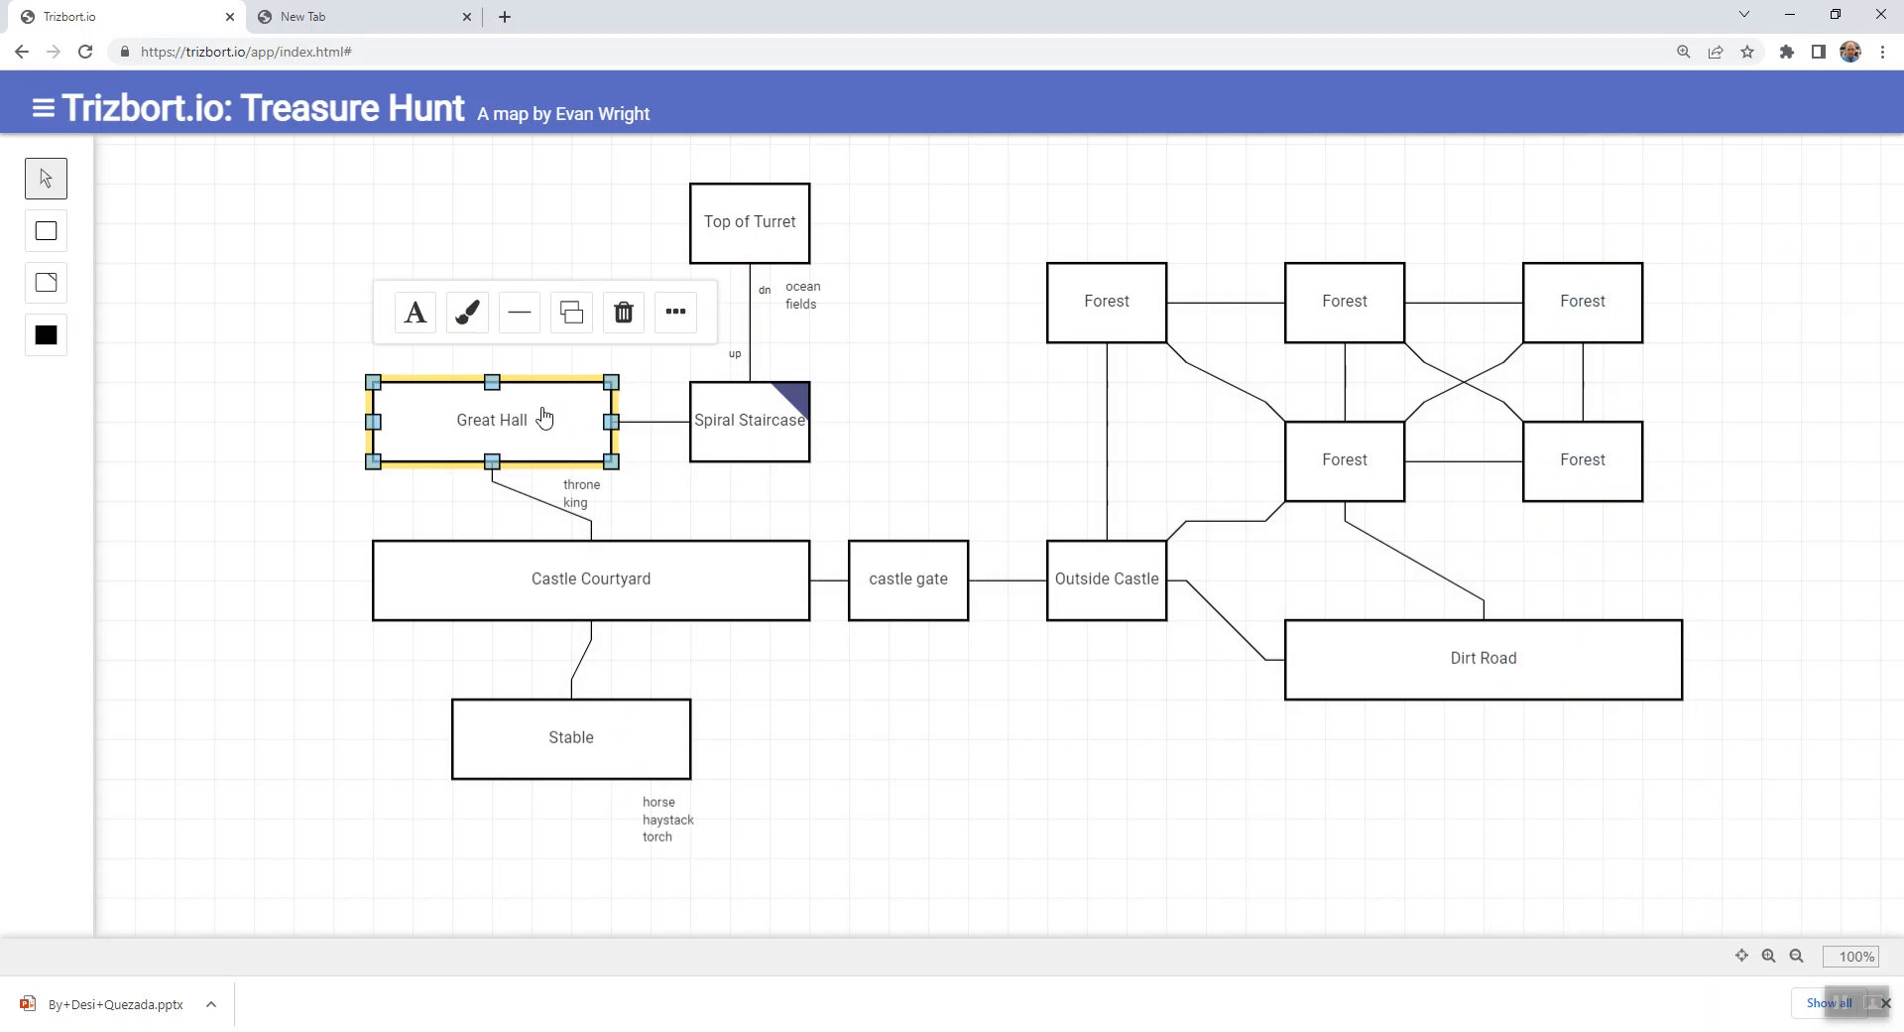
left_click(1667, 220)
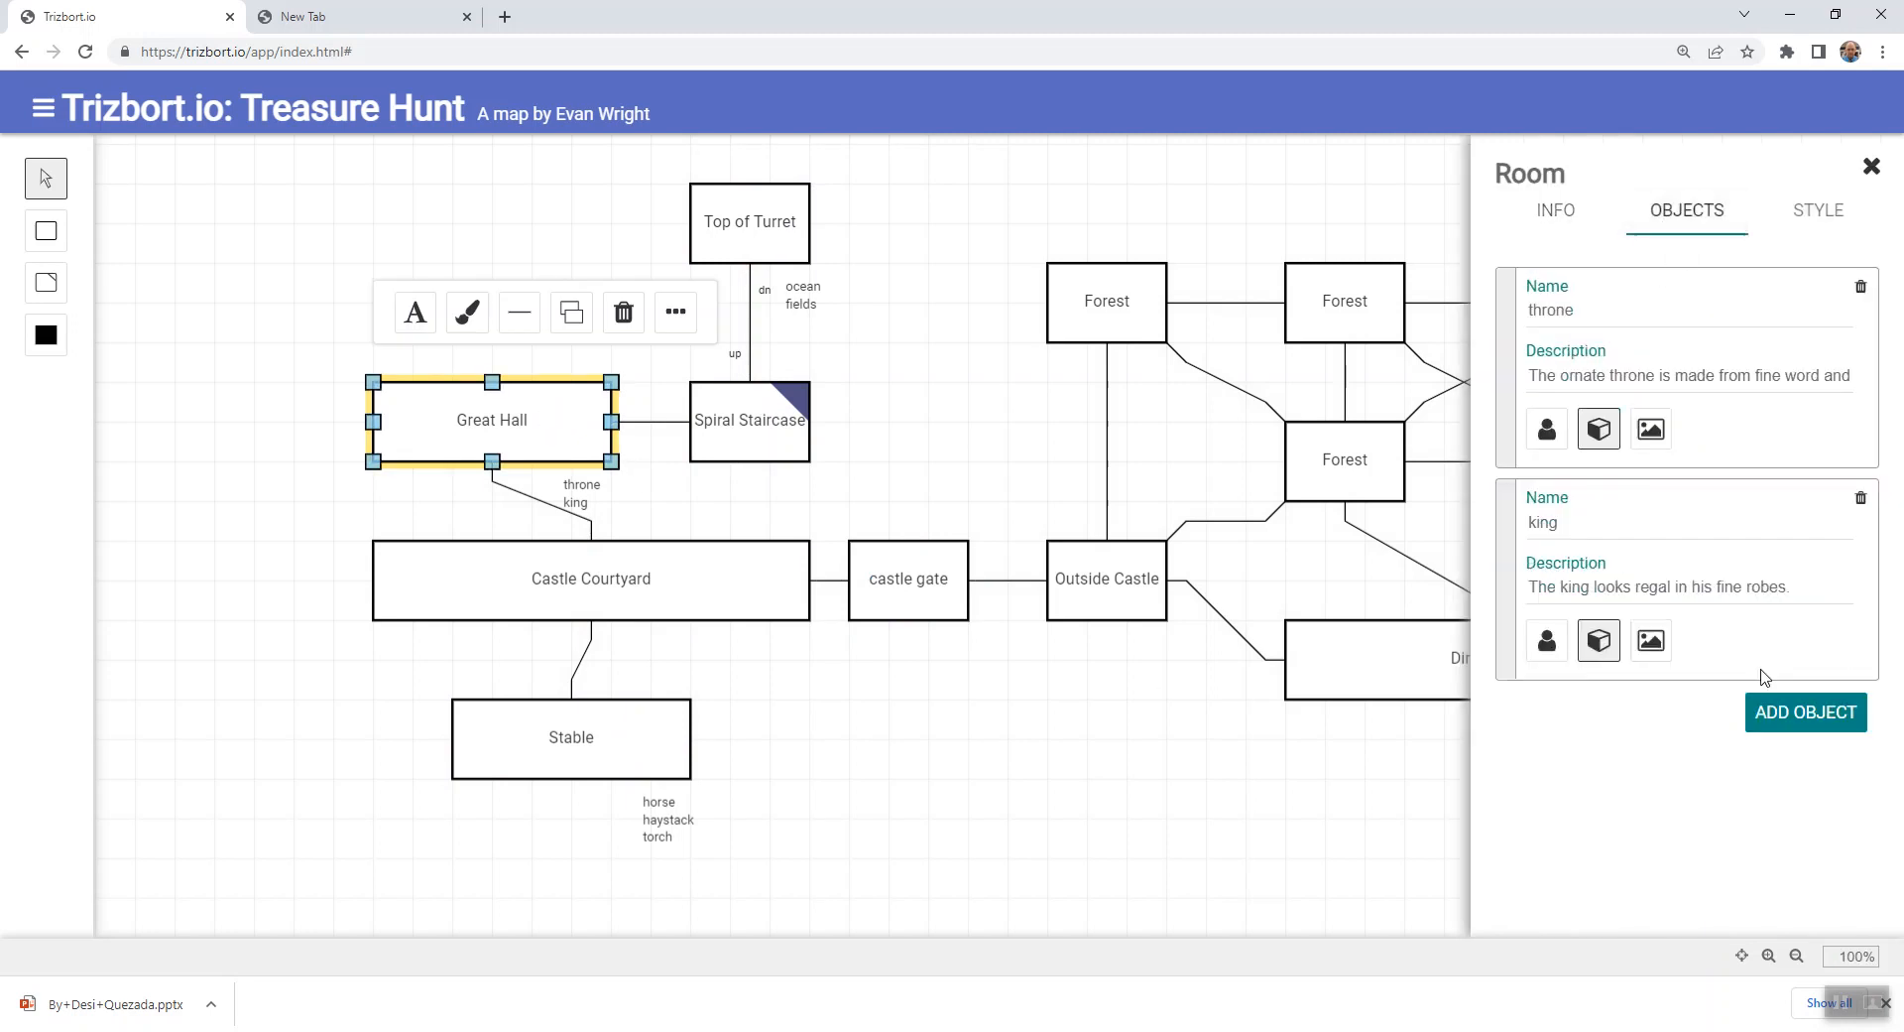
left_click(1817, 715)
double_click(1684, 732)
type("wooden chest")
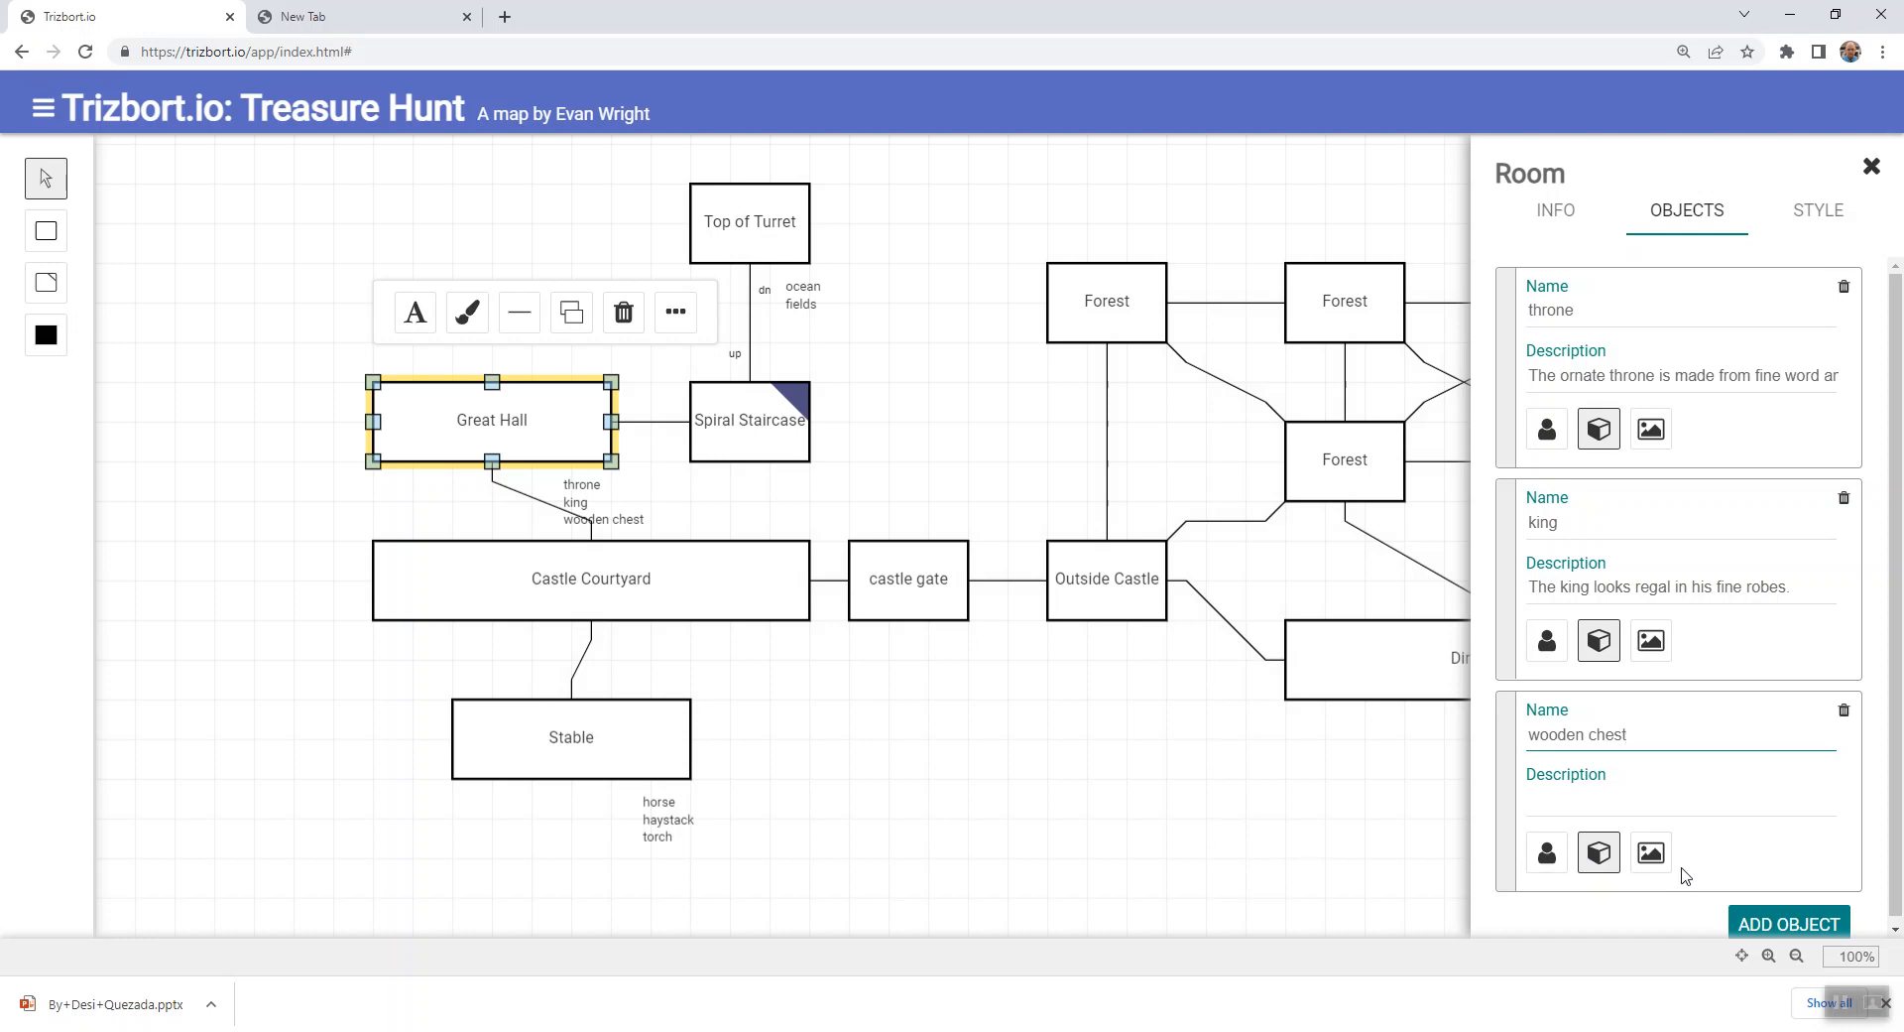
left_click(942, 845)
left_click(567, 601)
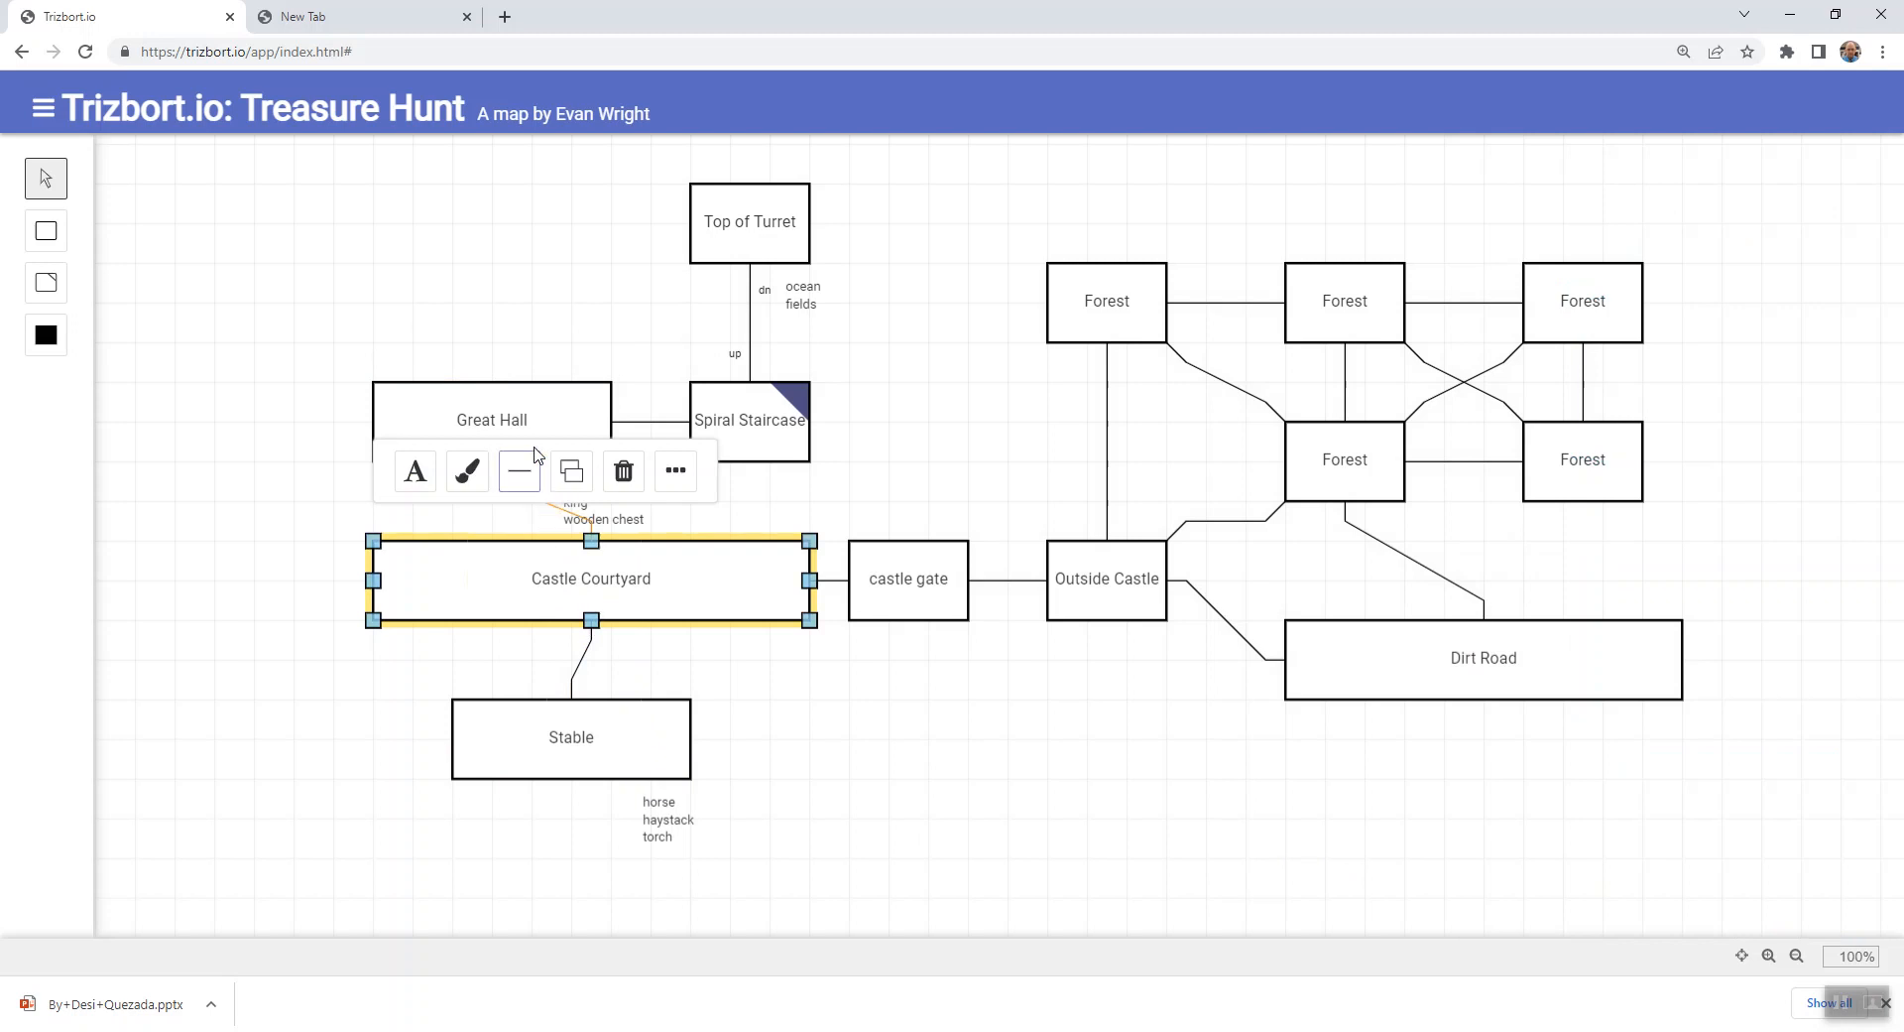
- Add another object named "scepter" to the Great Hall room
double_click(536, 407)
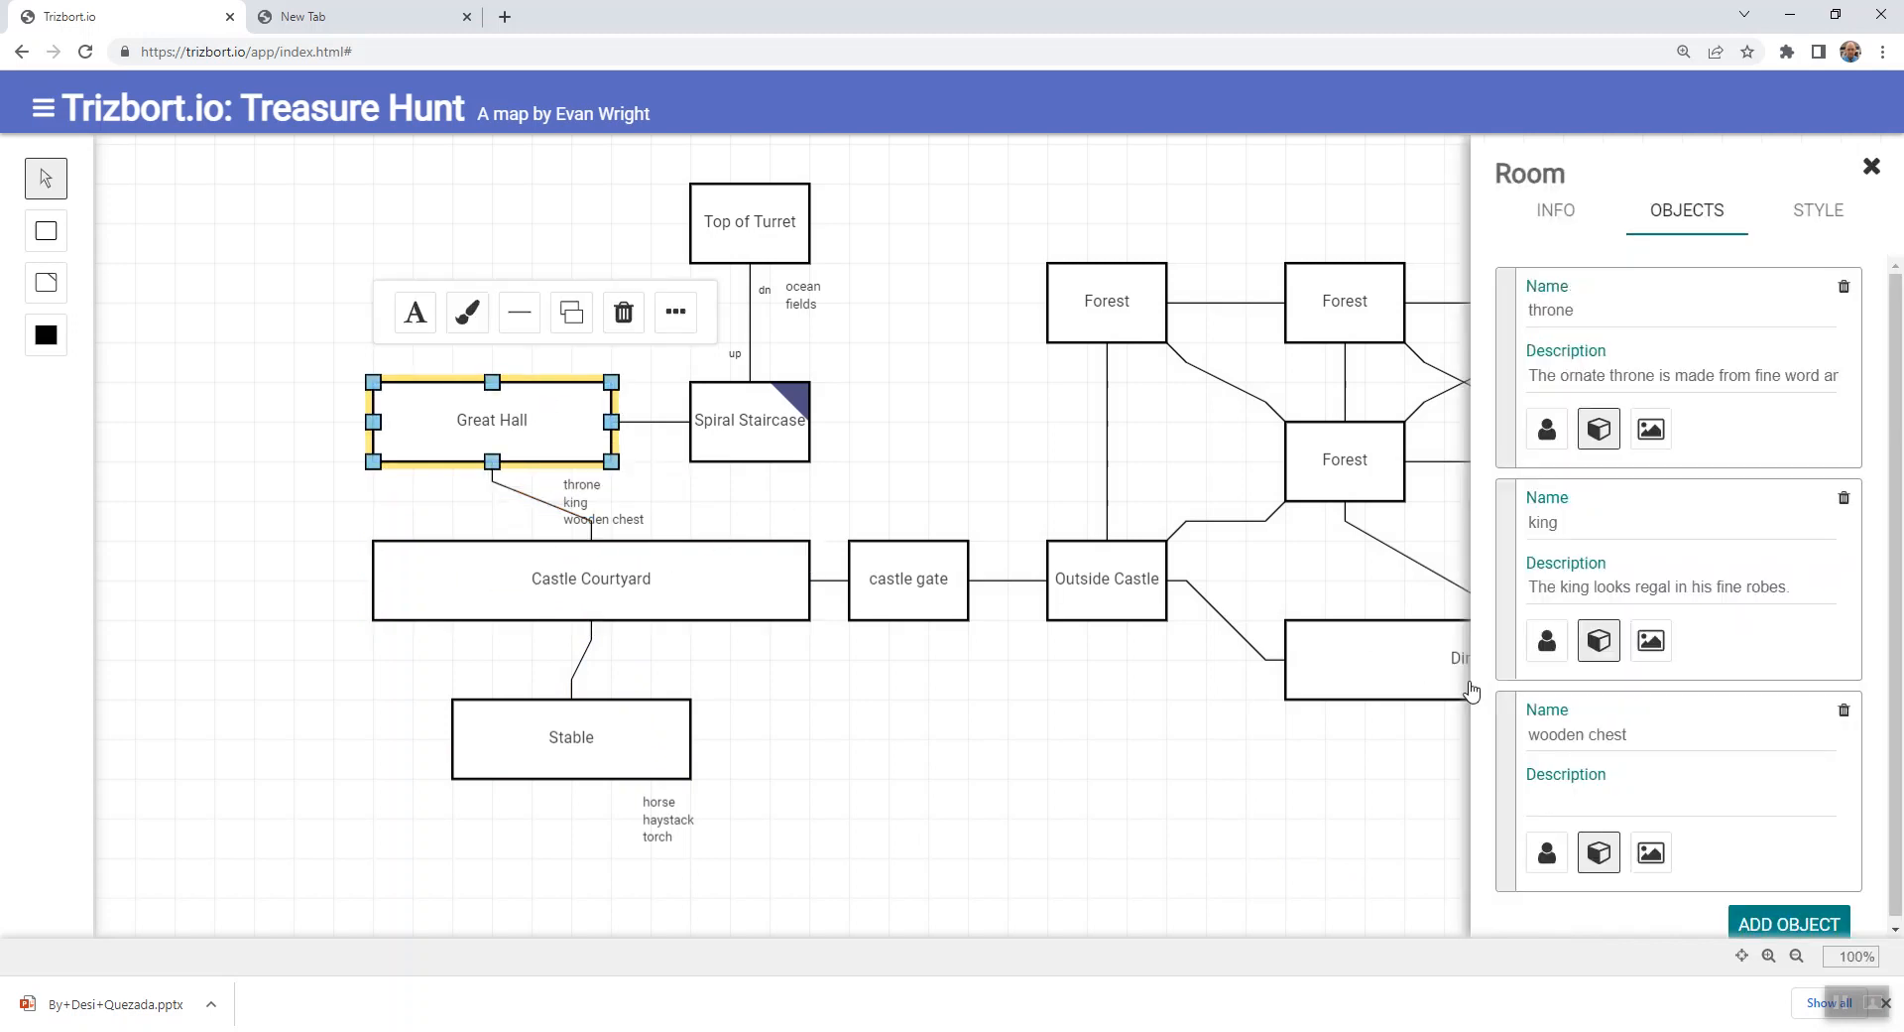
left_click(1786, 924)
scroll(1667, 800, "down", 3)
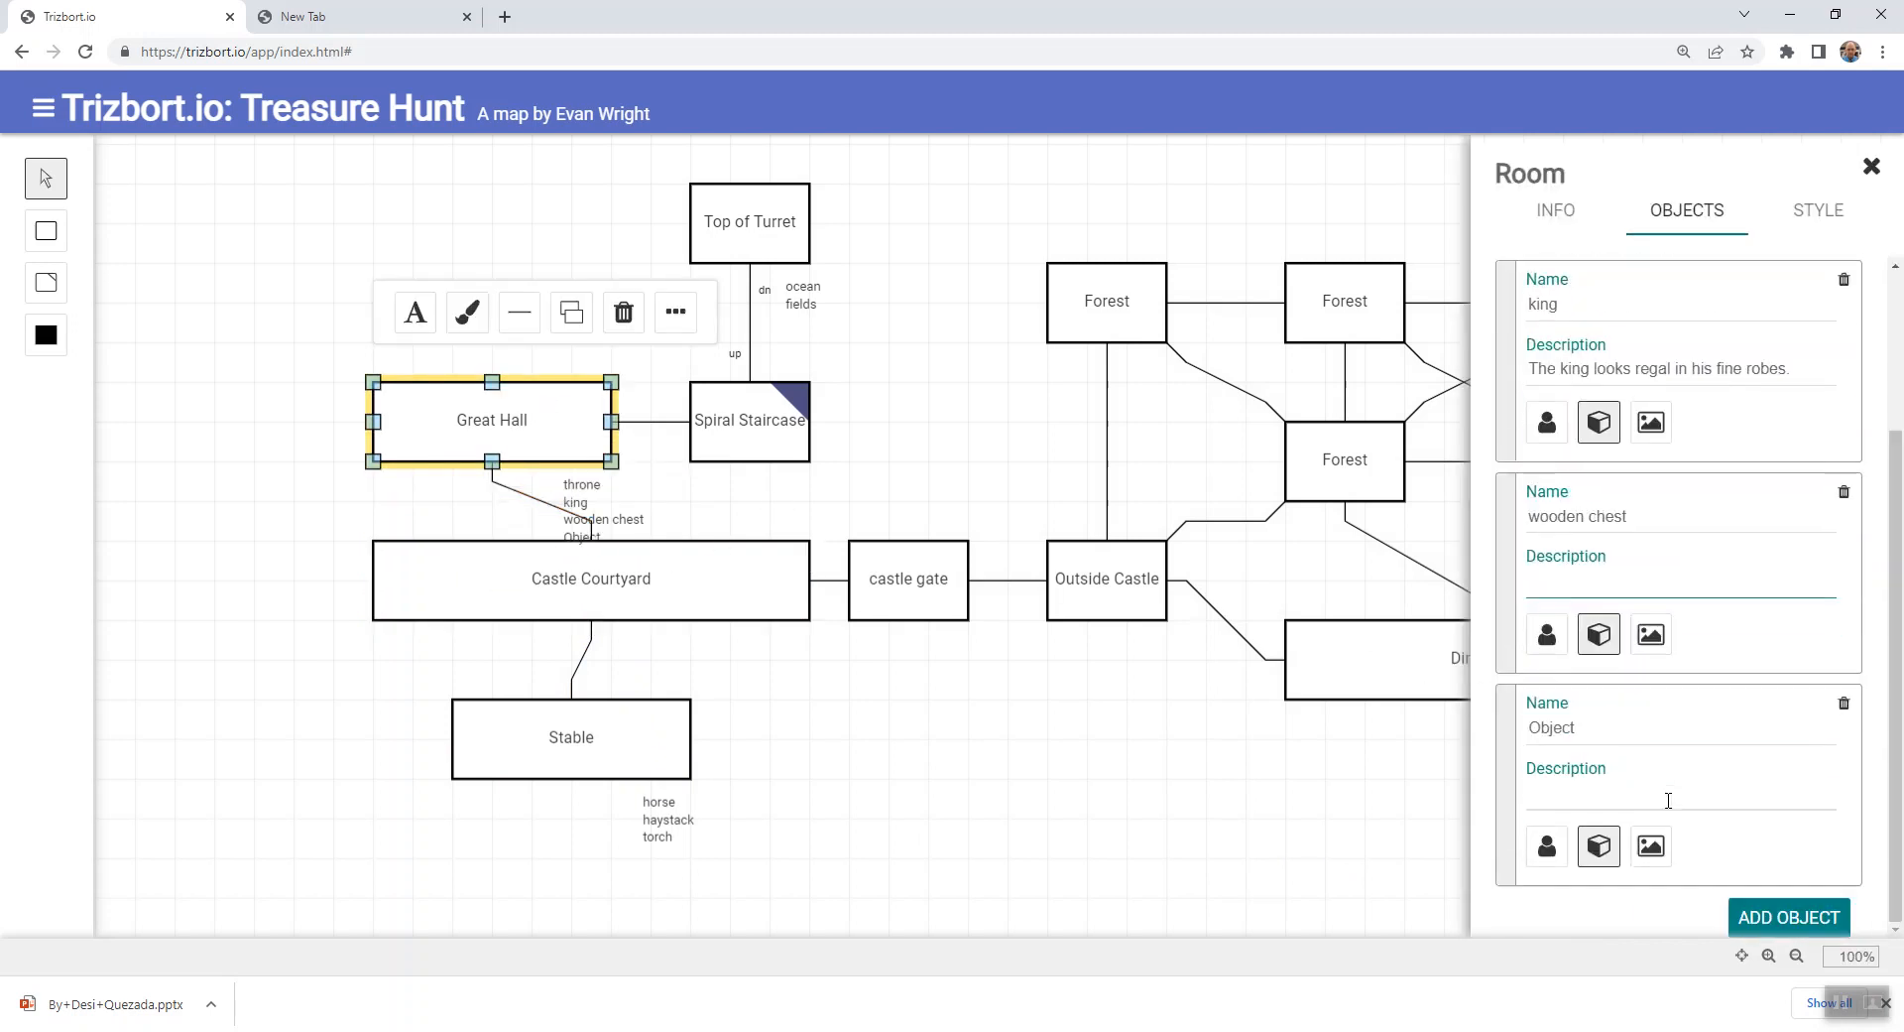
left_click_drag(1603, 740, 1514, 738)
type("sx")
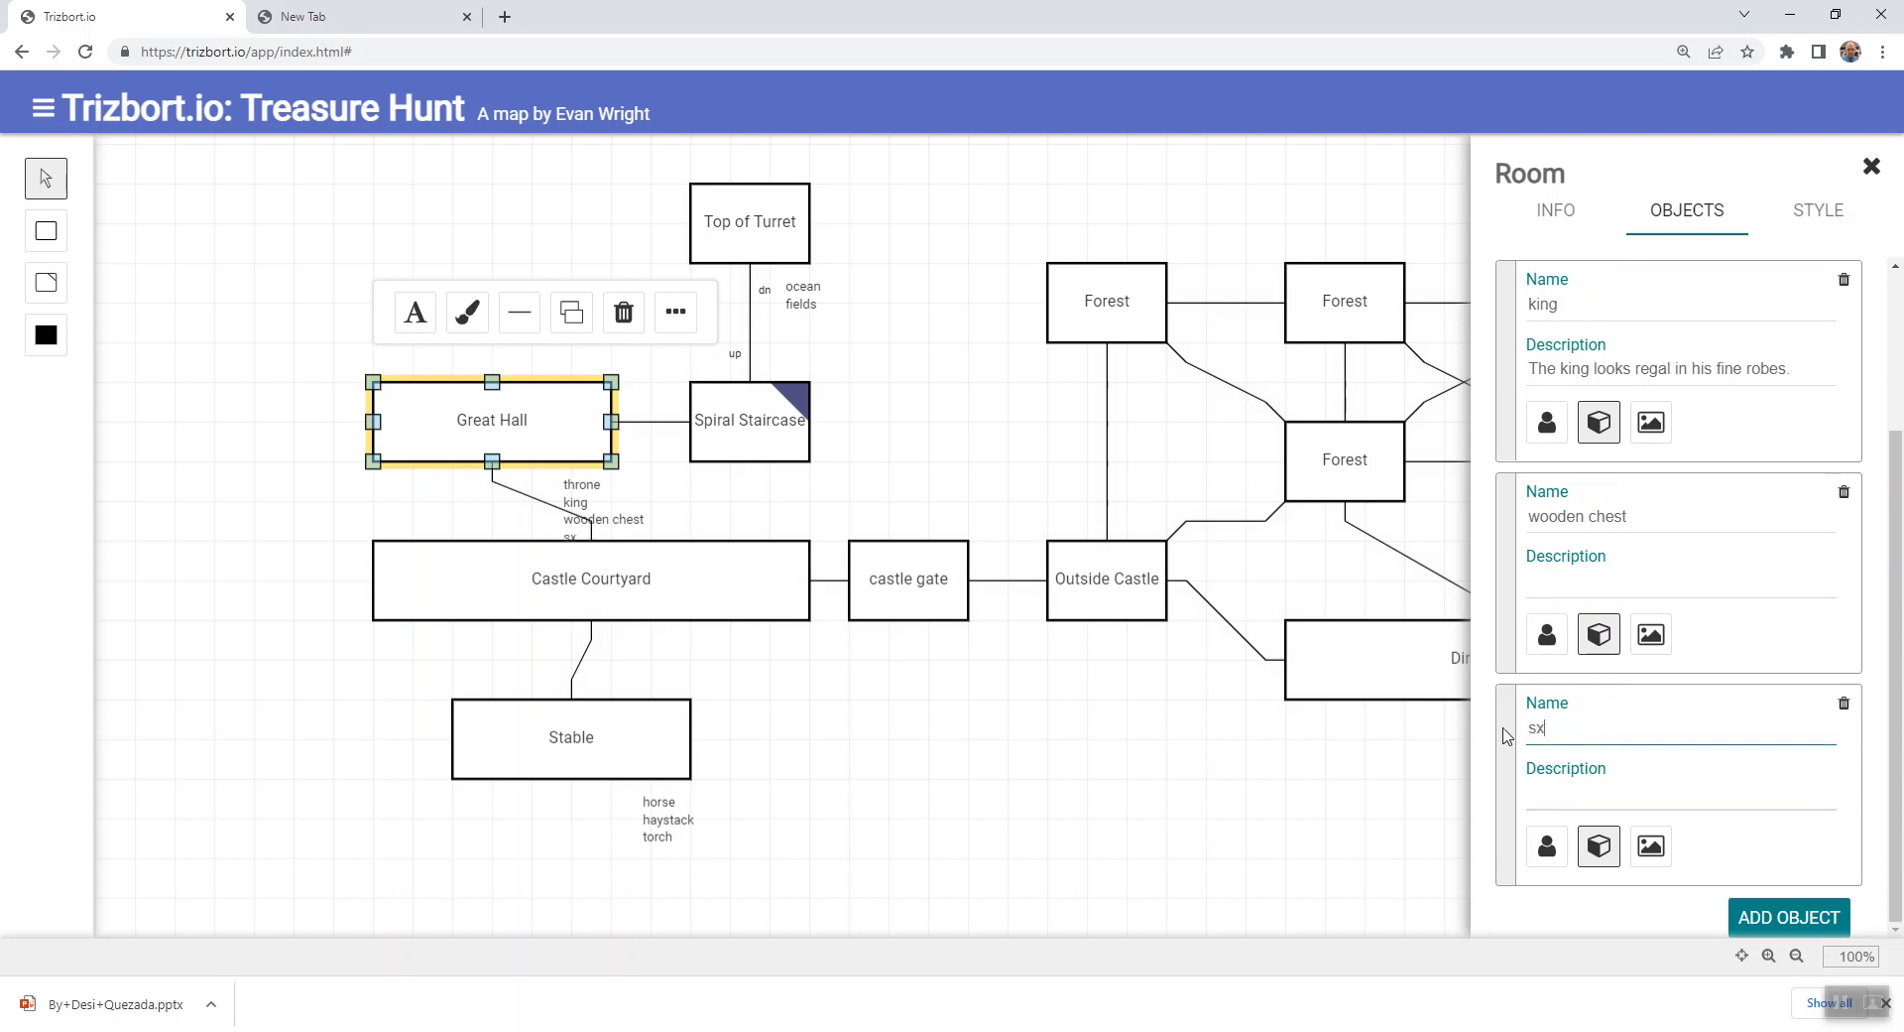
type("ceptre")
key("BackSpace")
key("BackSpace")
type("er")
left_click(1408, 802)
left_click(526, 569)
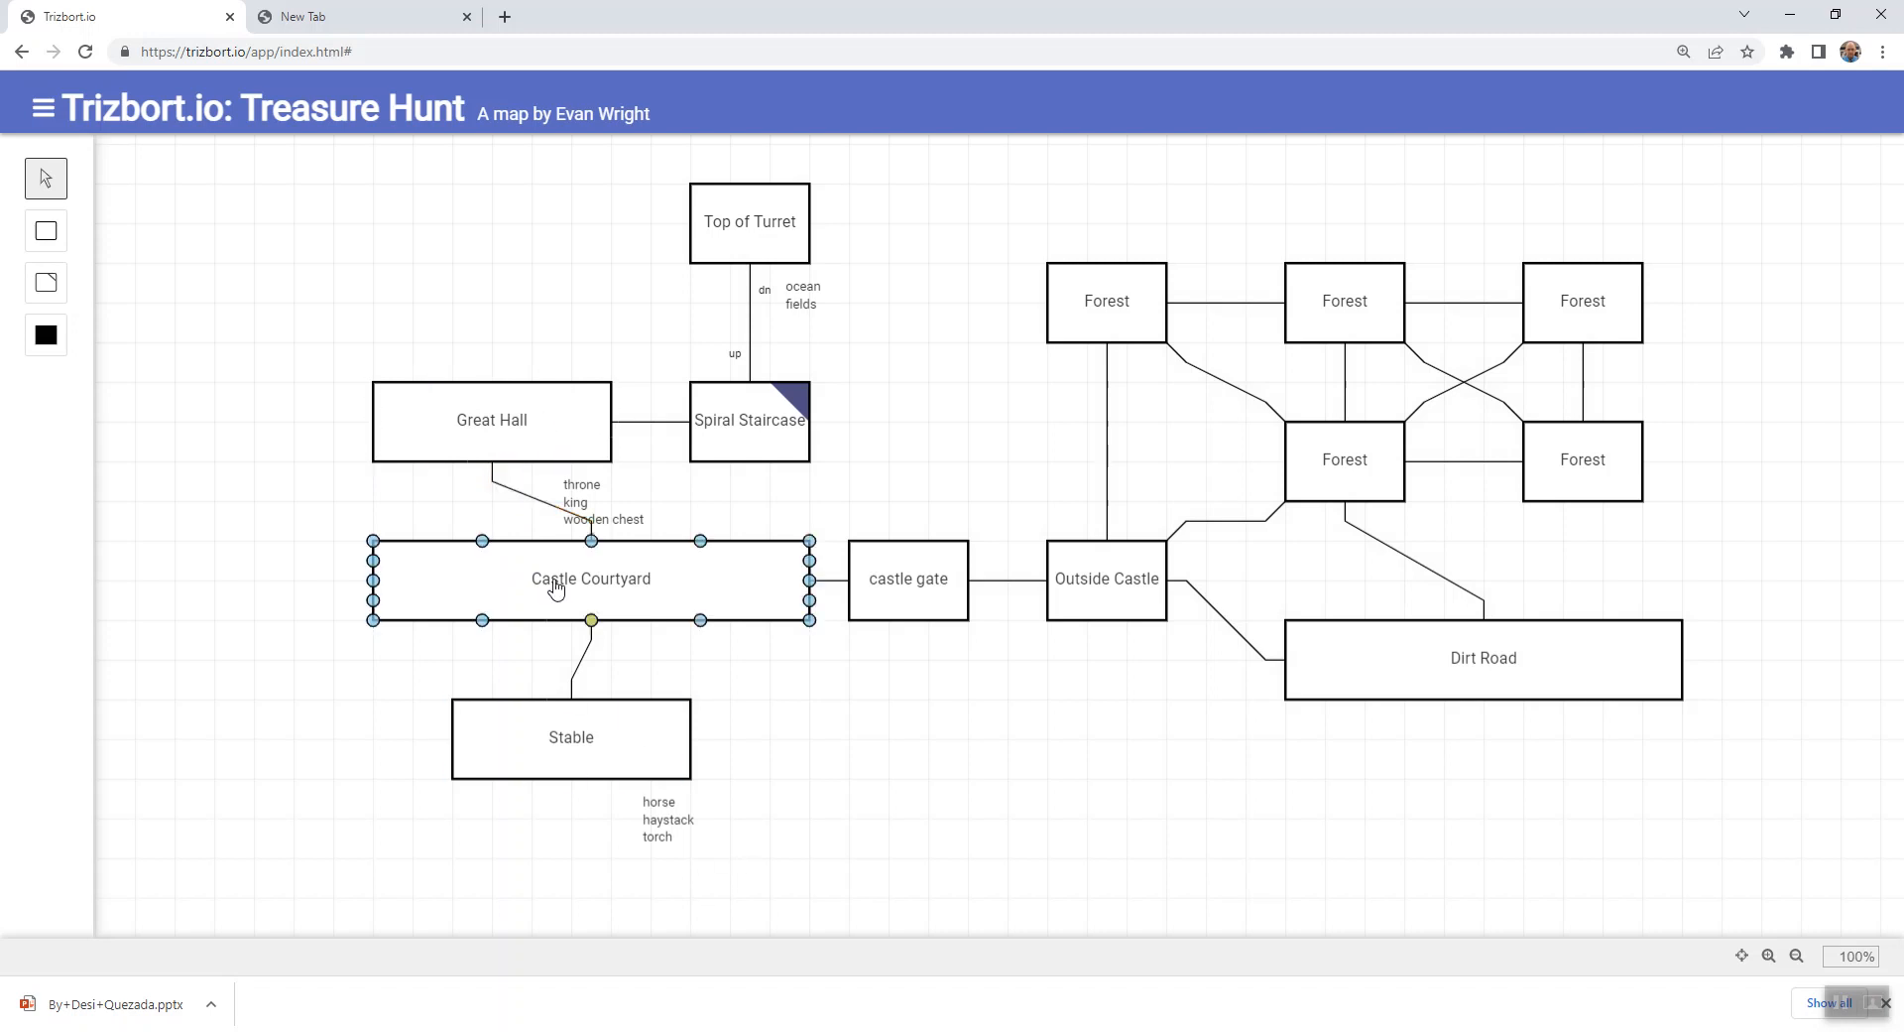
- Move Great Hall, Spiral Staircase and Top of Turret each one grid square up, making space above Castle Courtyard for the object list
left_click_drag(544, 409, 544, 381)
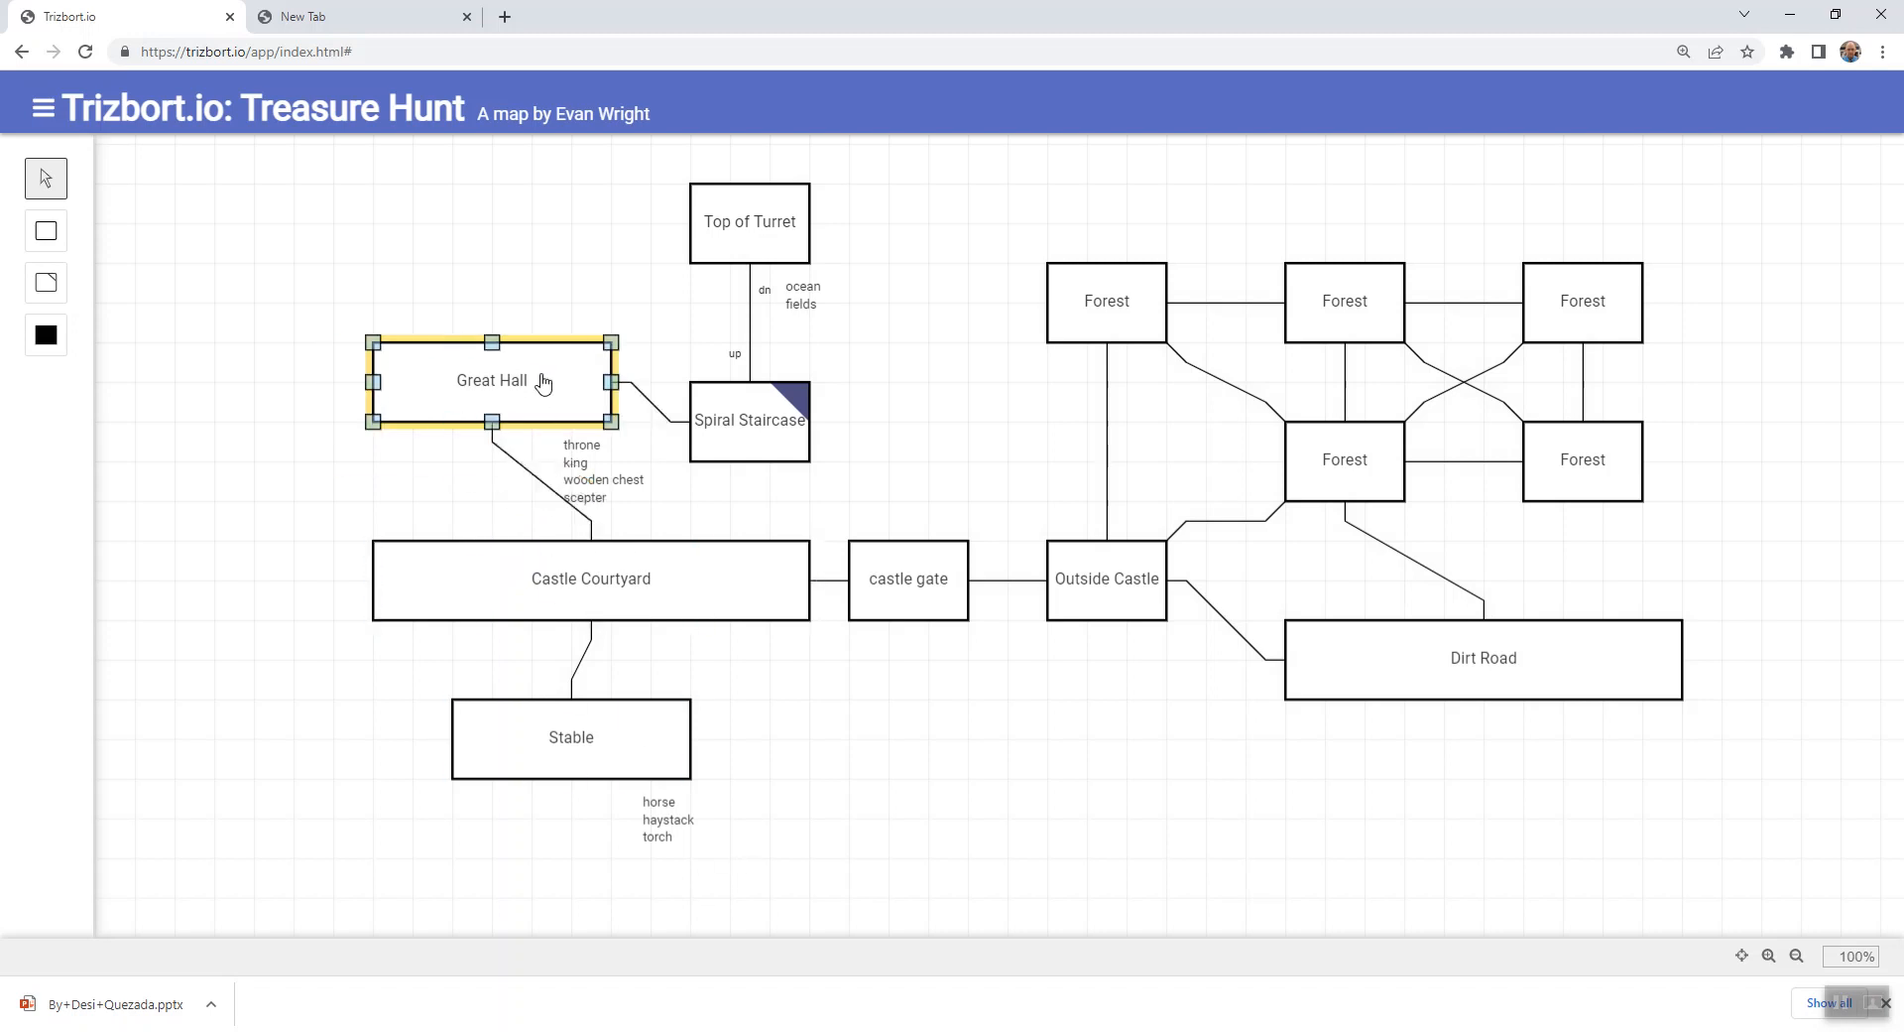
left_click_drag(716, 444, 718, 404)
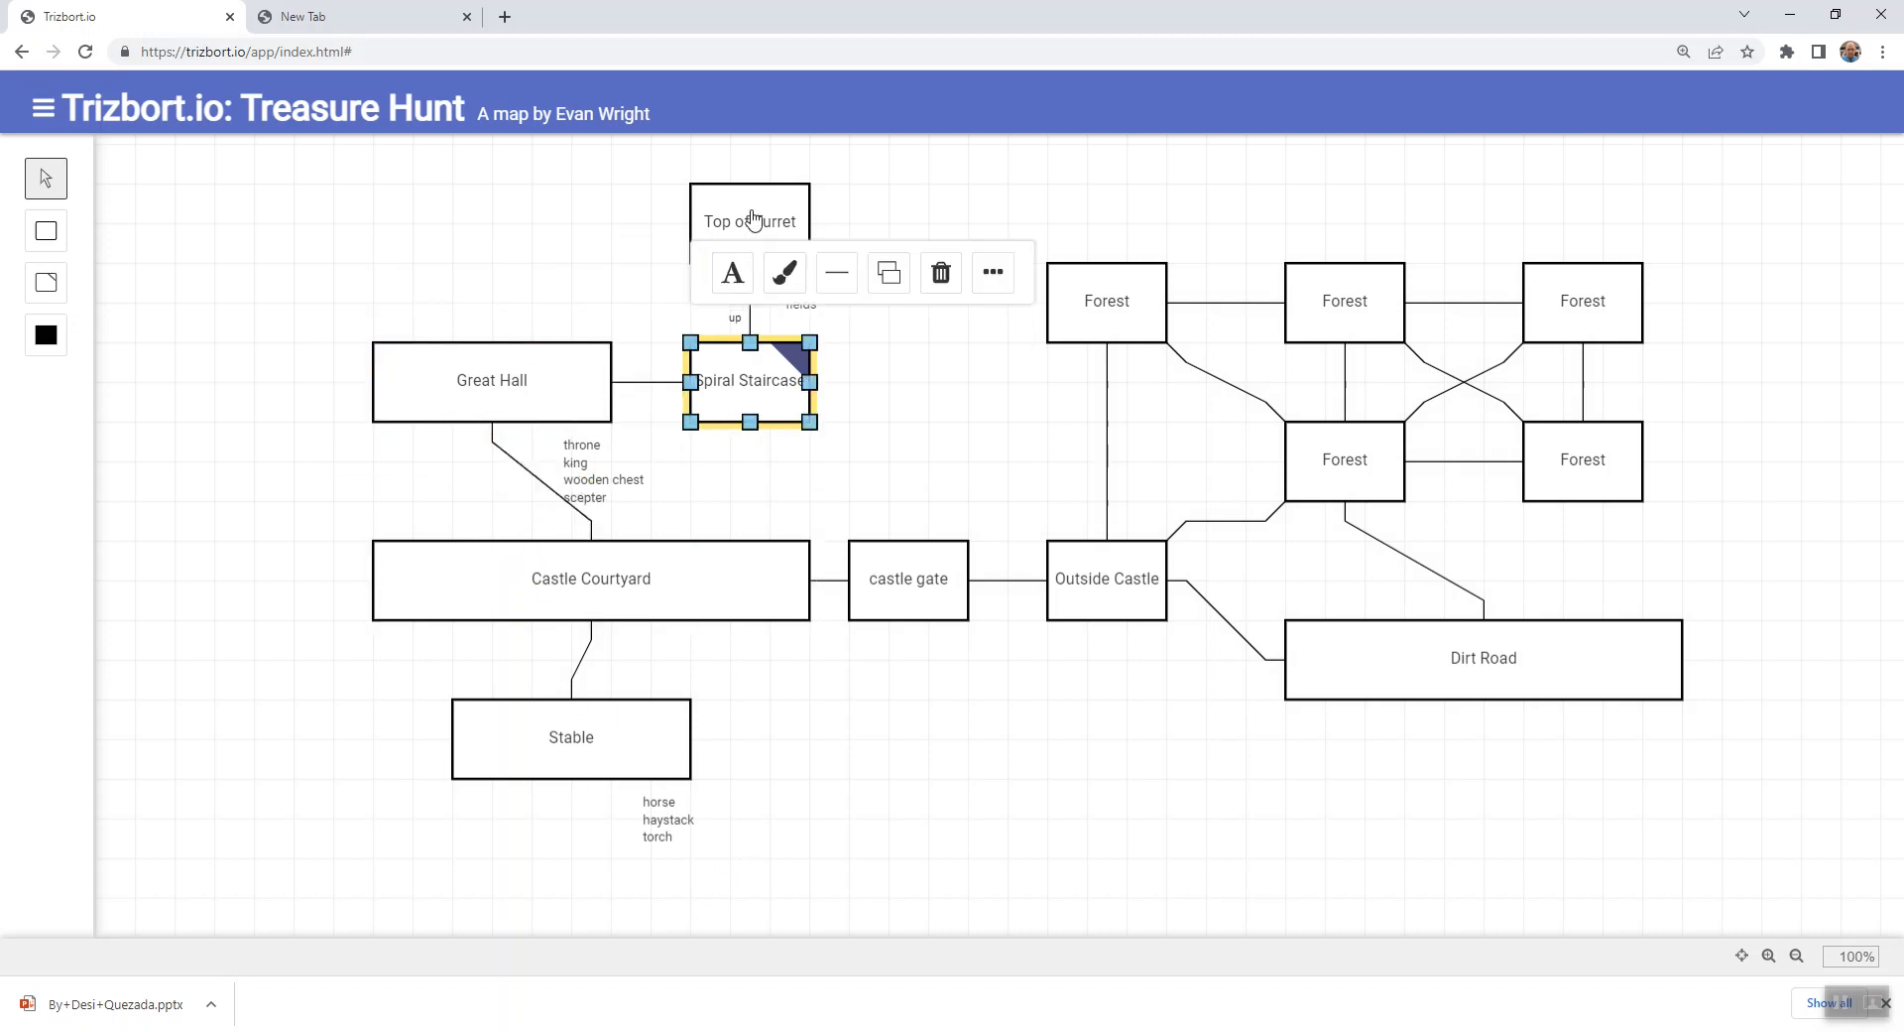
left_click_drag(749, 231, 750, 191)
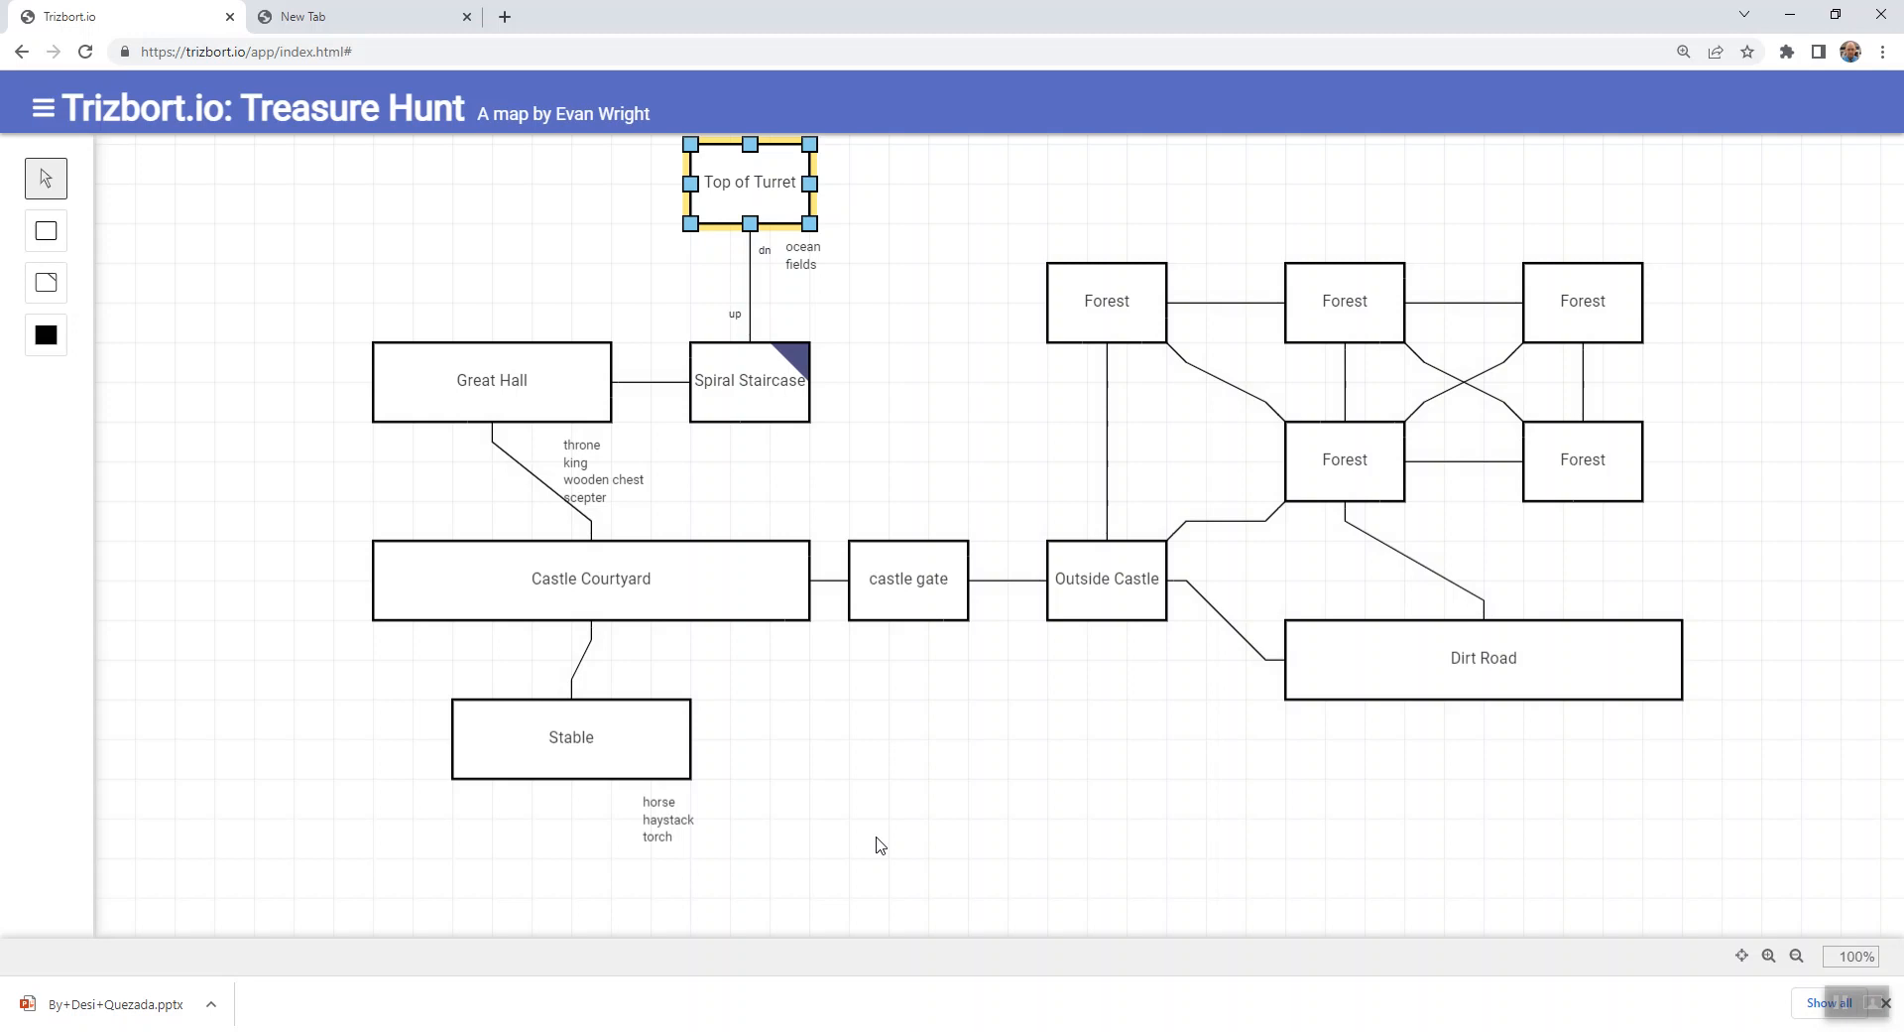
- Review the objects and room description of Top of Turret, closing its details
double_click(765, 201)
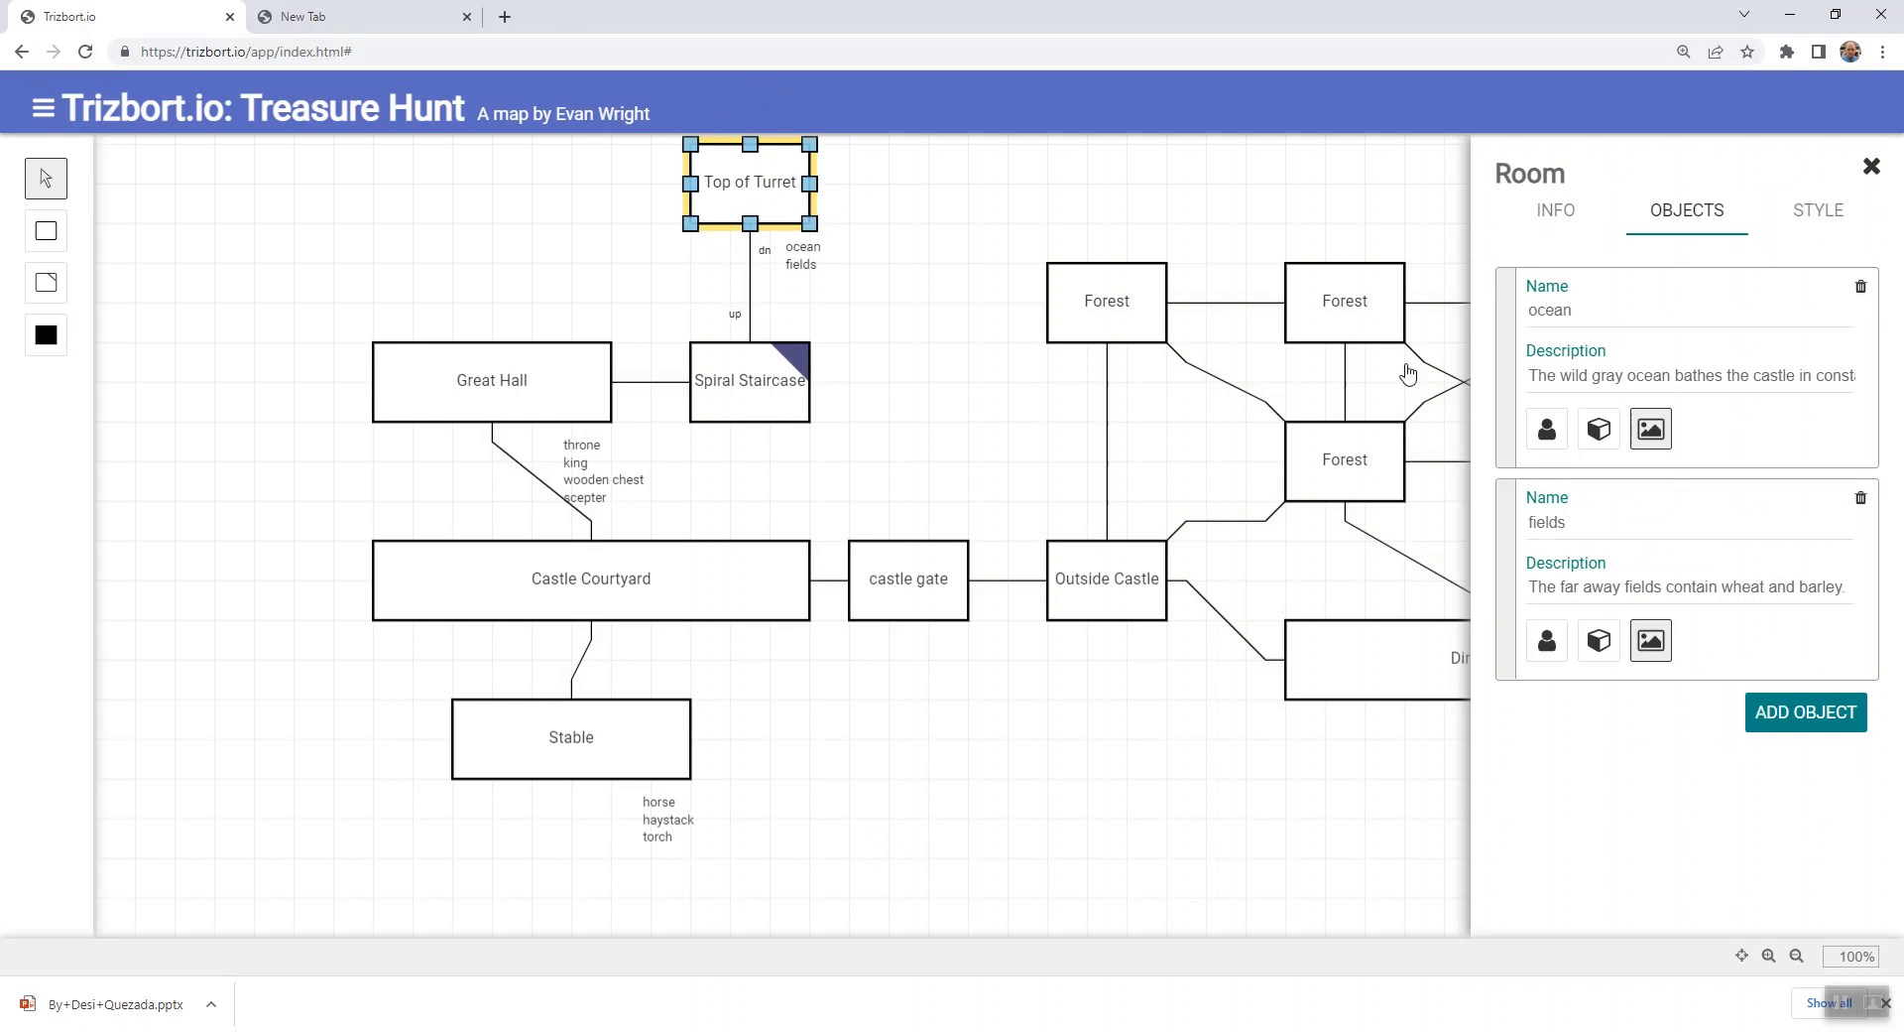
left_click(1560, 213)
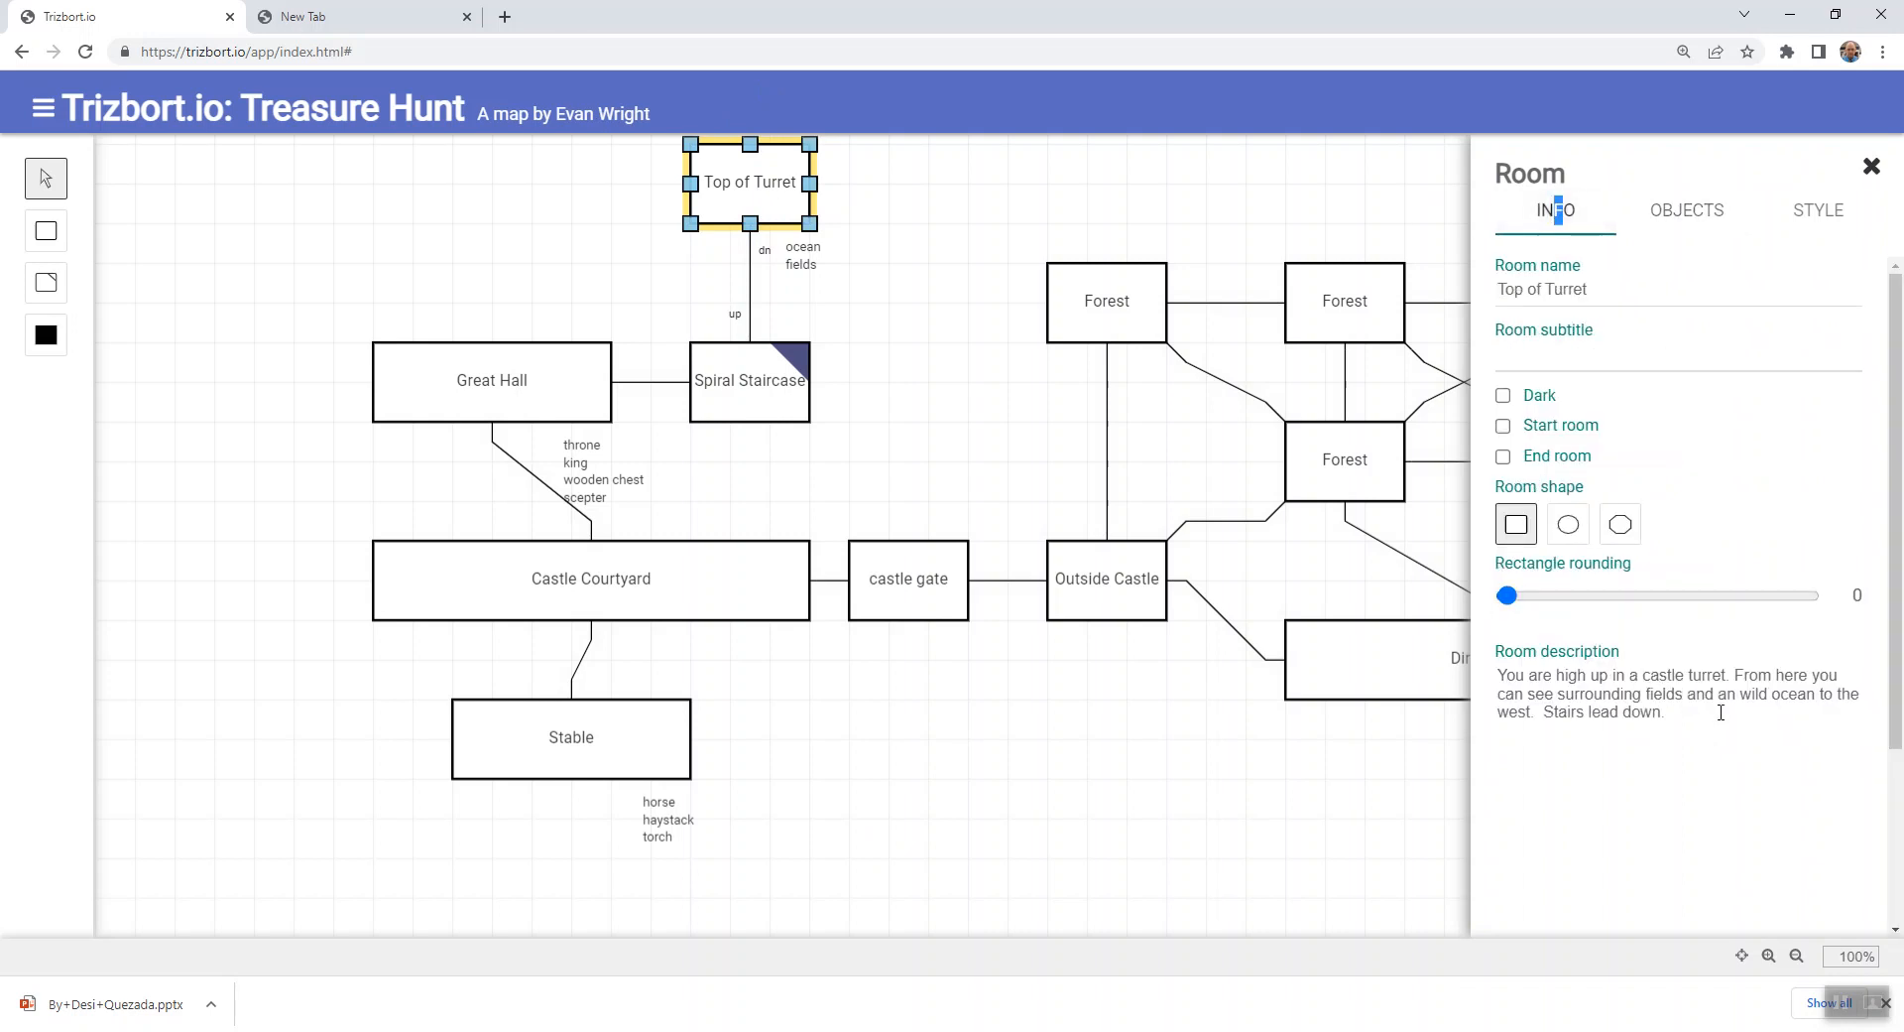
left_click(880, 342)
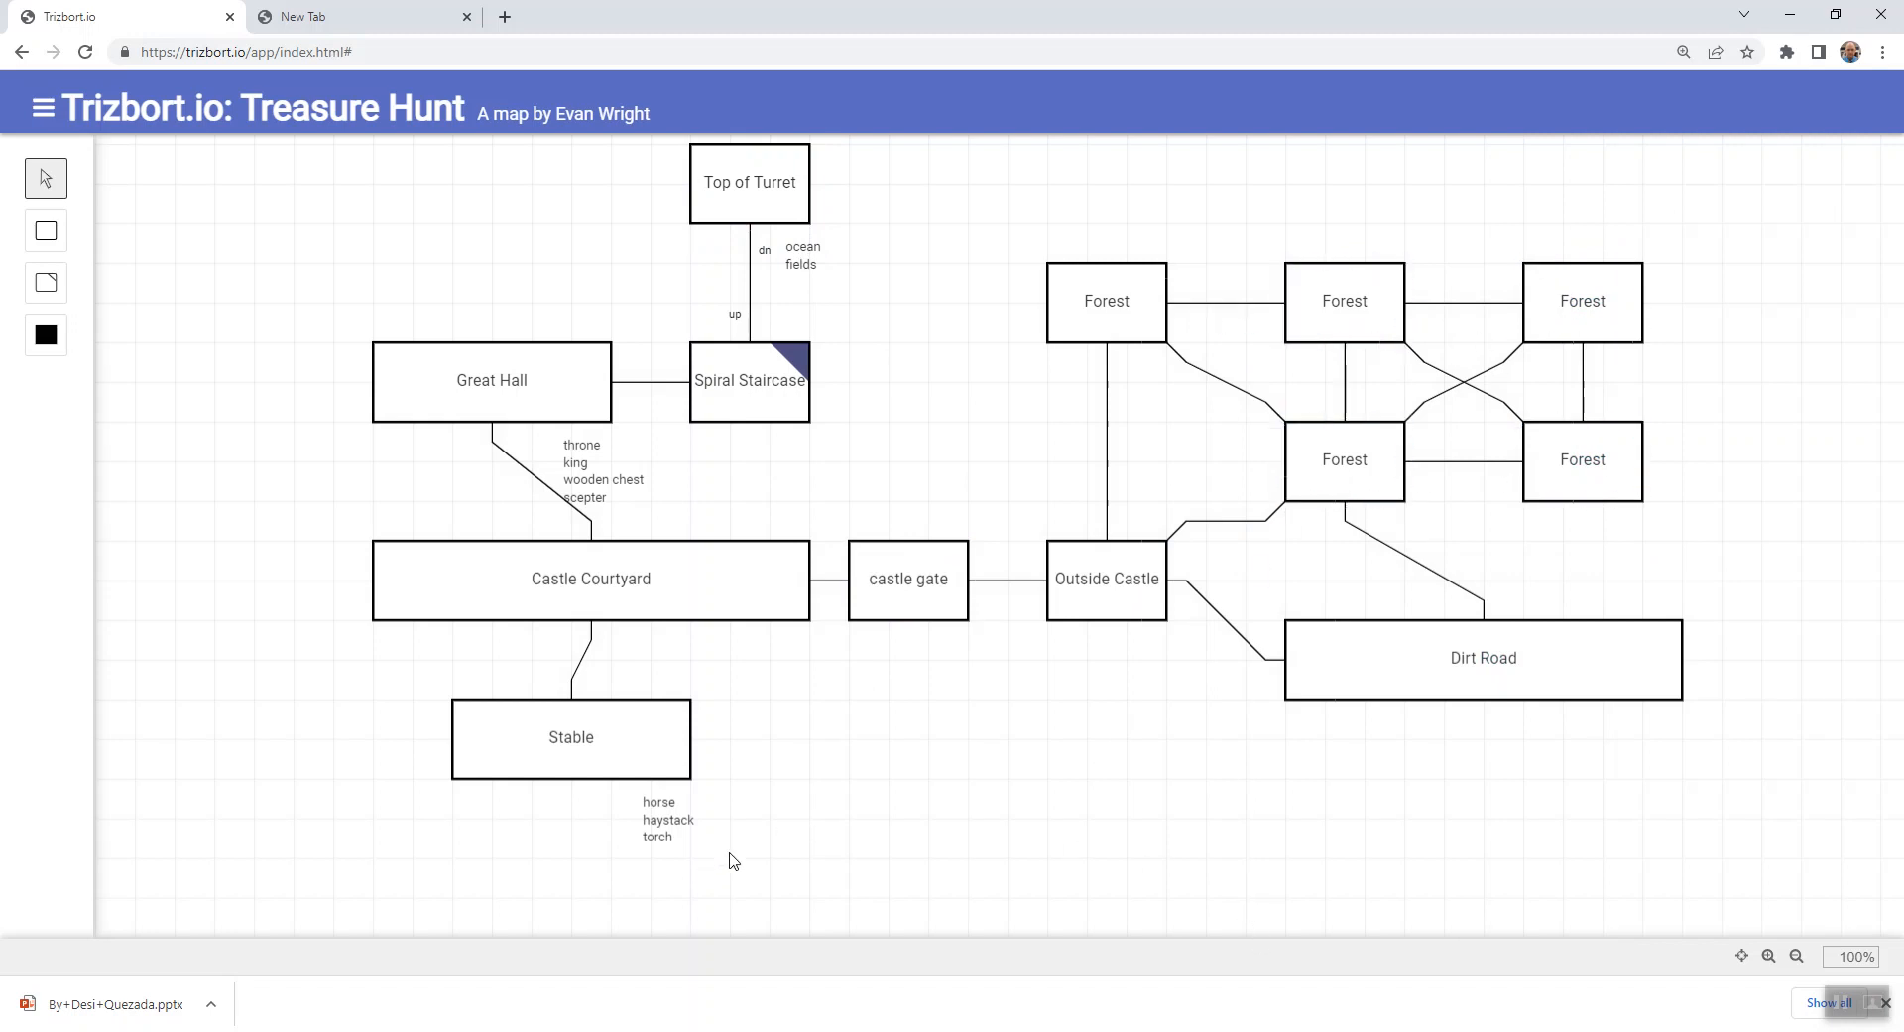
- Add an object named "statue" to the Outside Castle room
double_click(1154, 594)
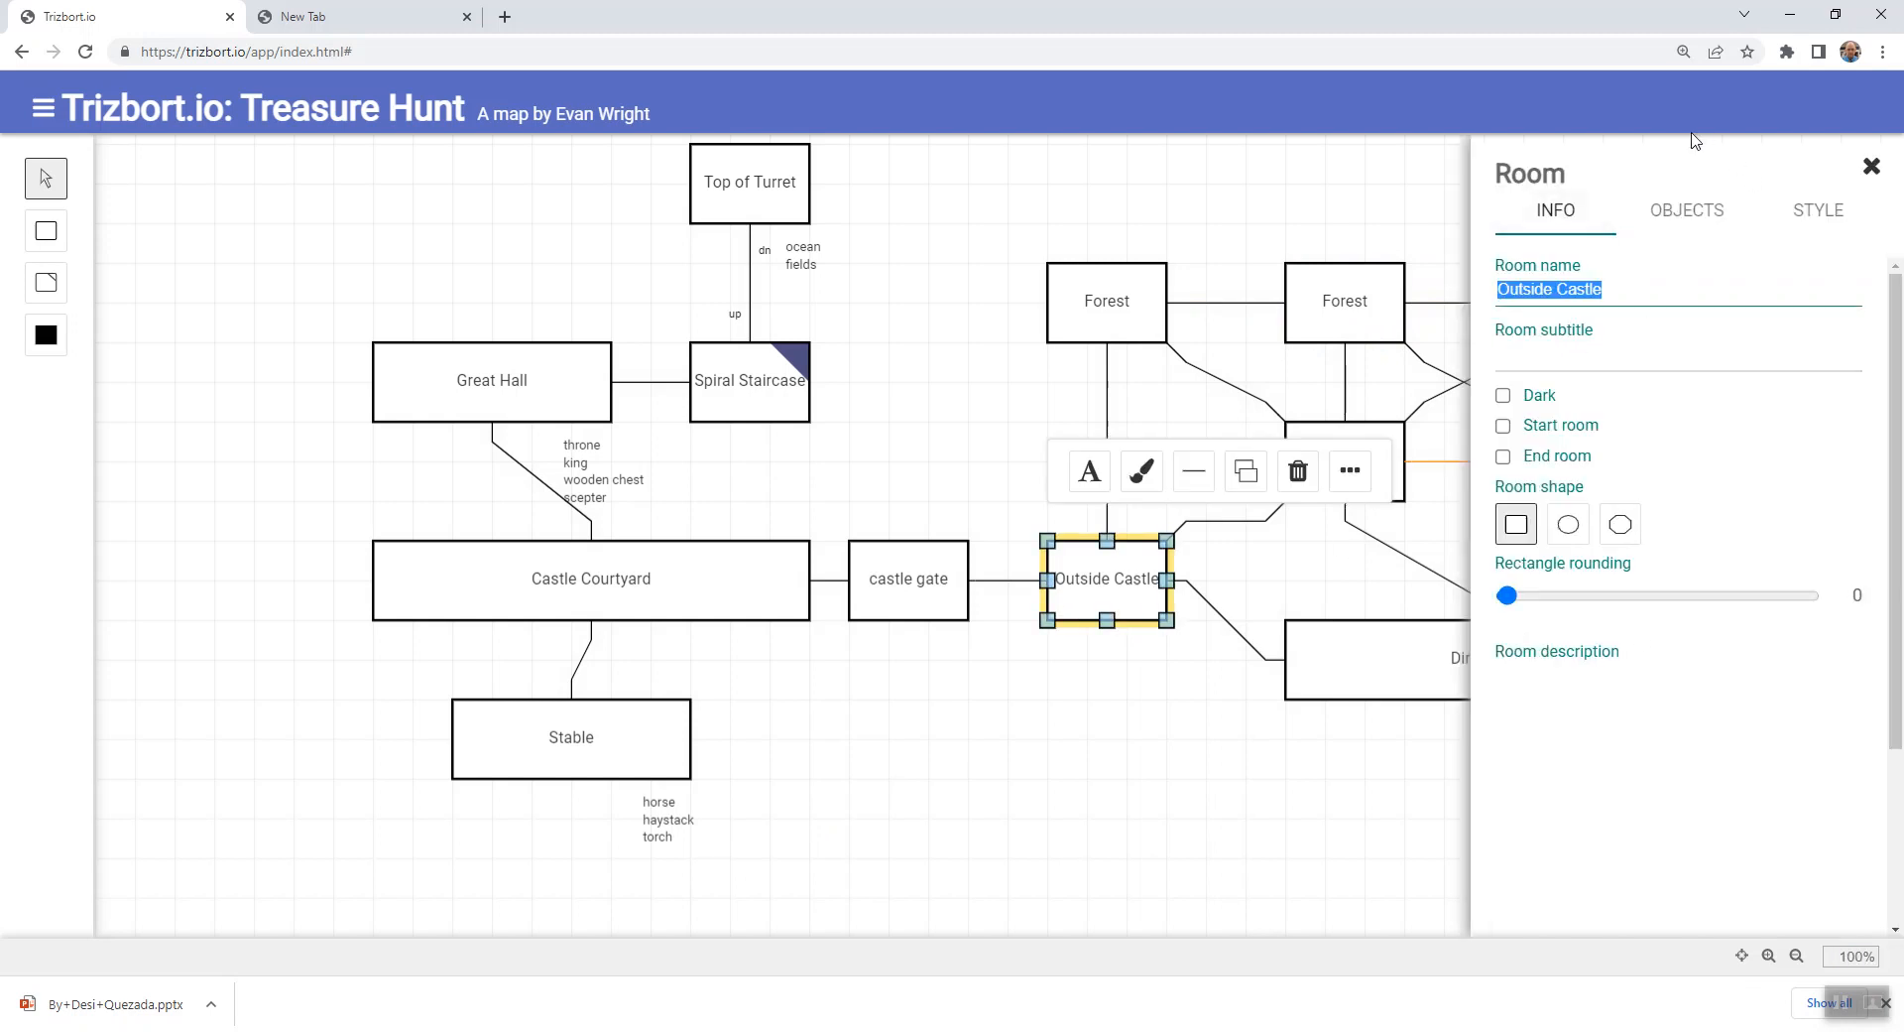
left_click(1687, 211)
left_click(1777, 339)
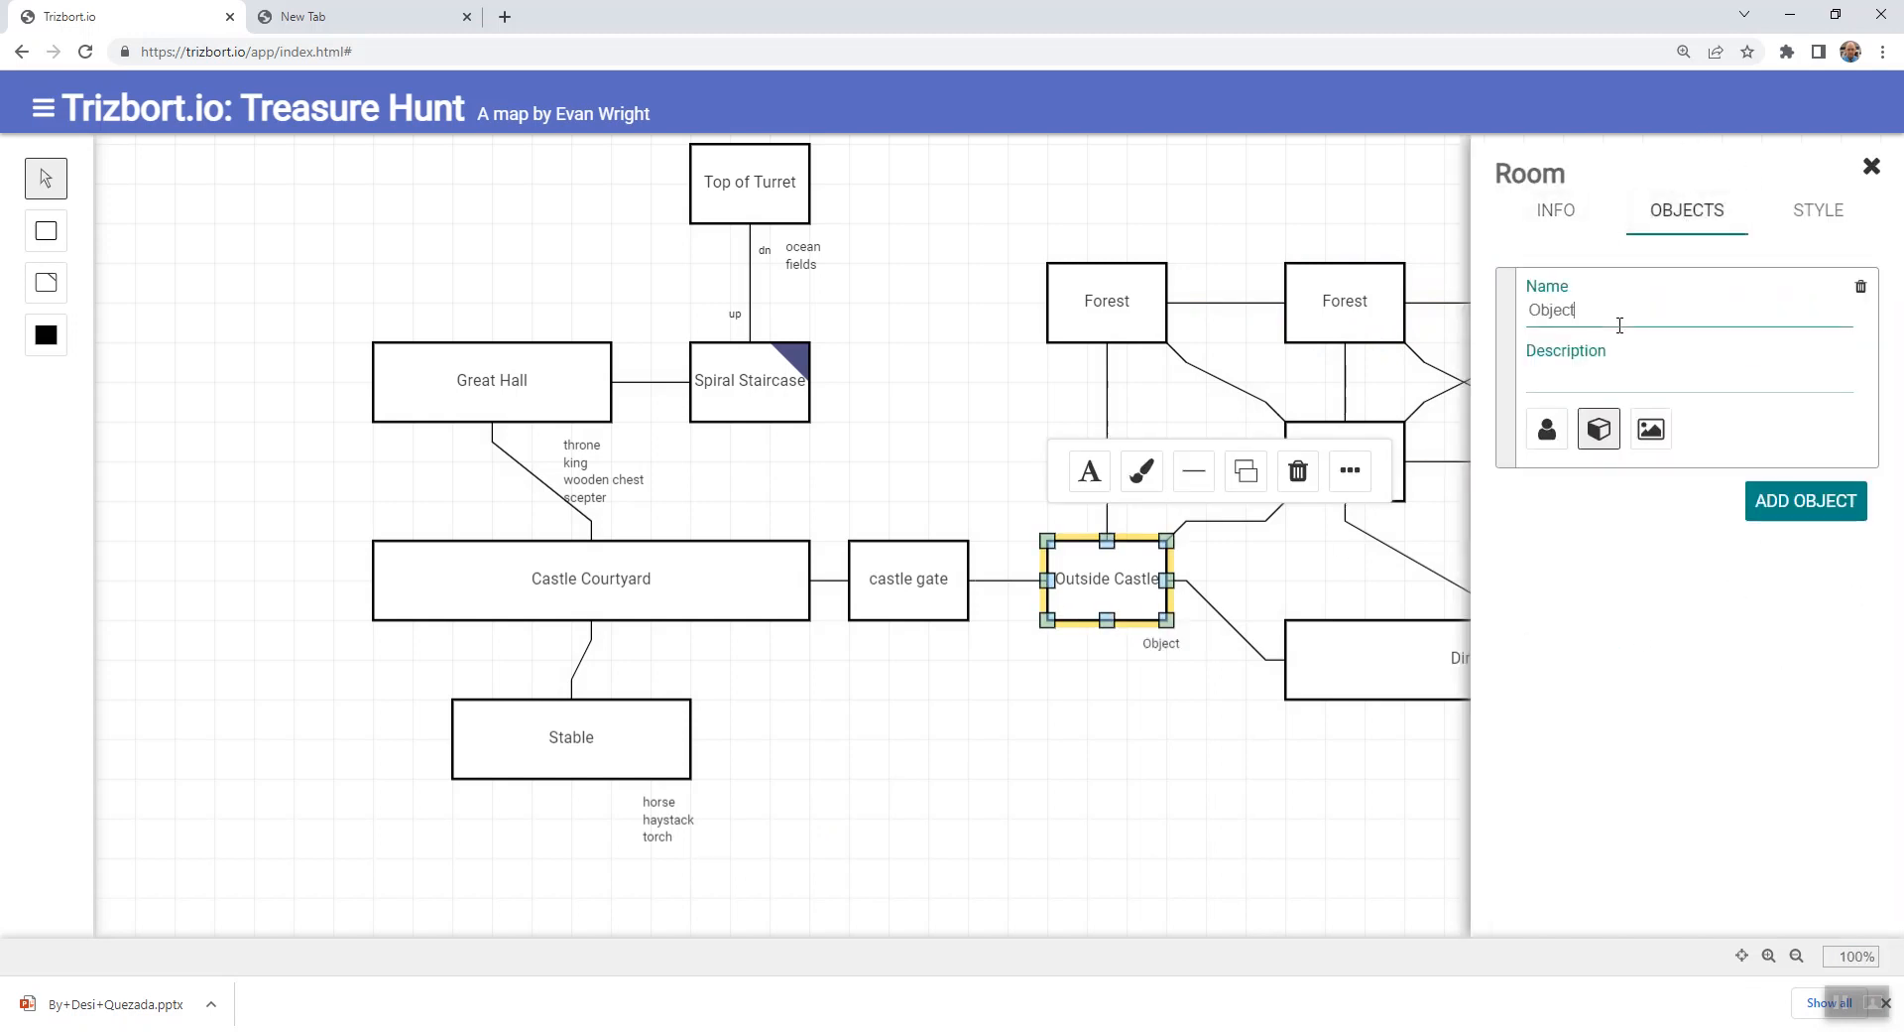
key("BackSpace")
key("BackSpace")
key("BackSpace")
key("BackSpace")
key("BackSpace")
type("statue")
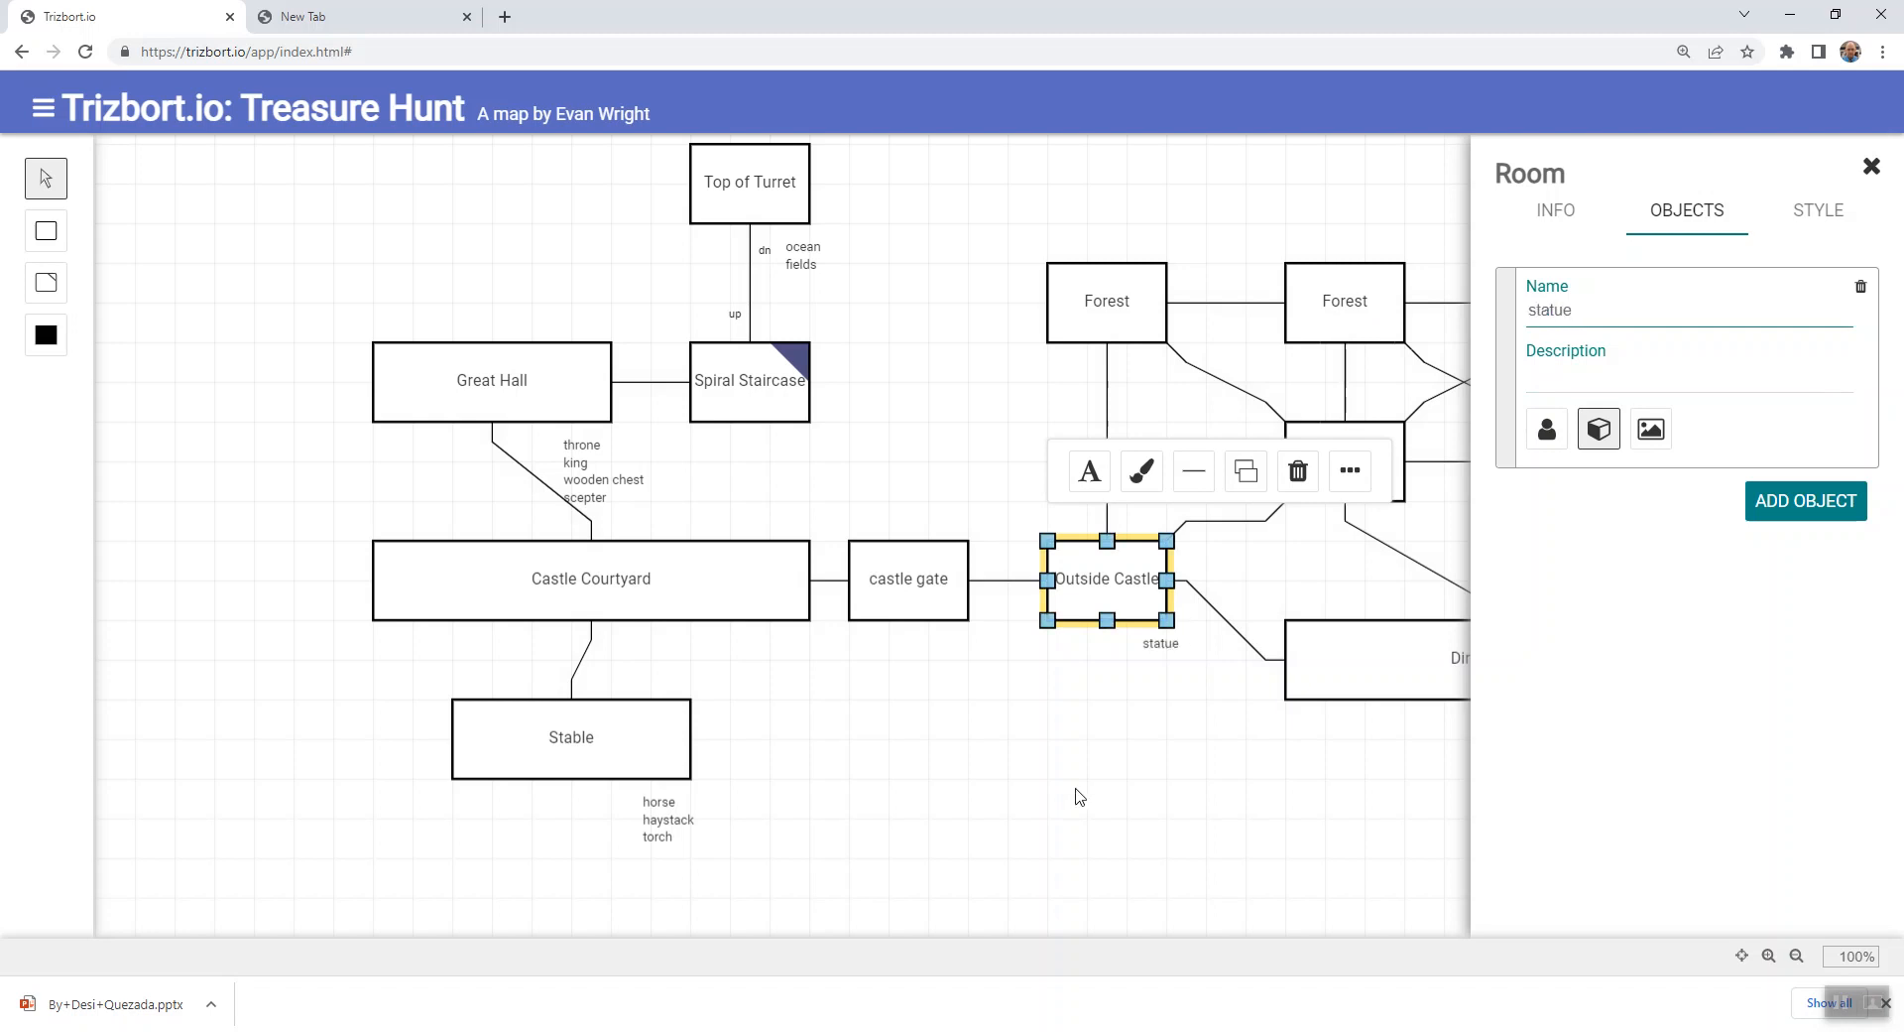
left_click(1027, 734)
- Add an object named "statue" to the Great Hall room as well
left_click(595, 392)
double_click(607, 403)
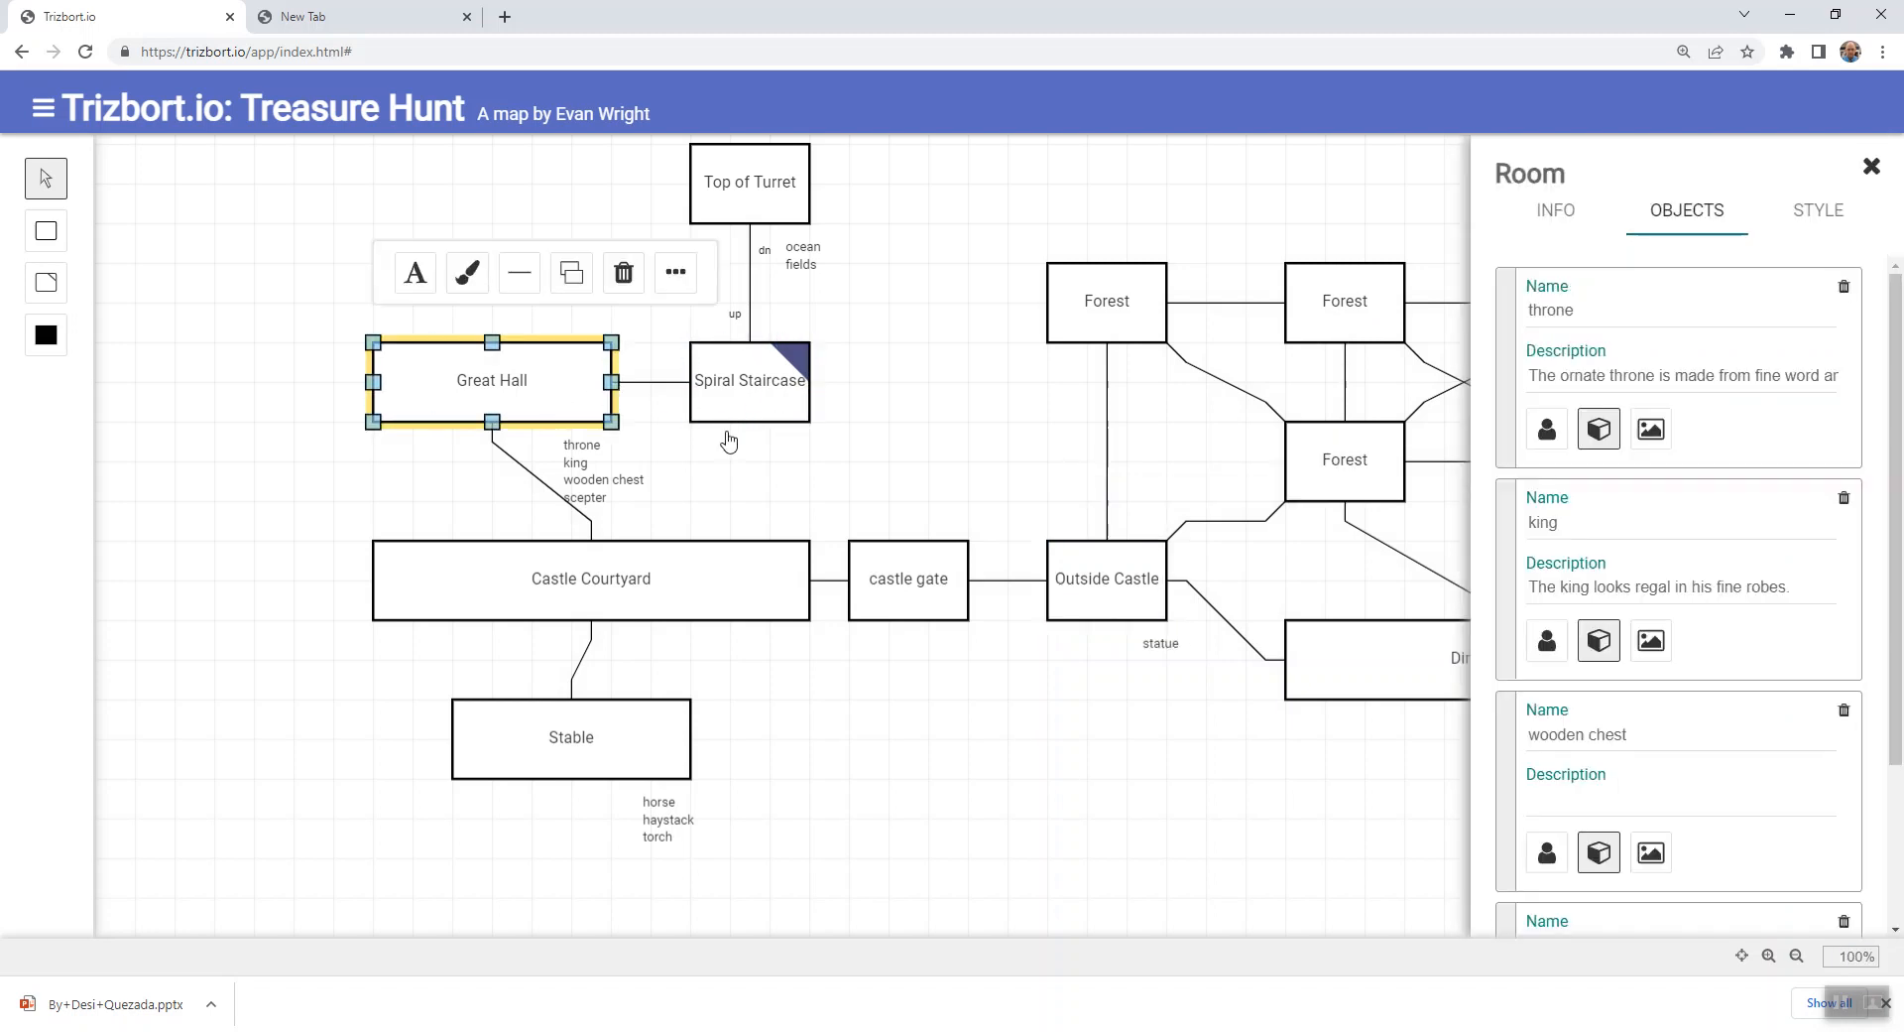
scroll(1760, 645, "down", 3)
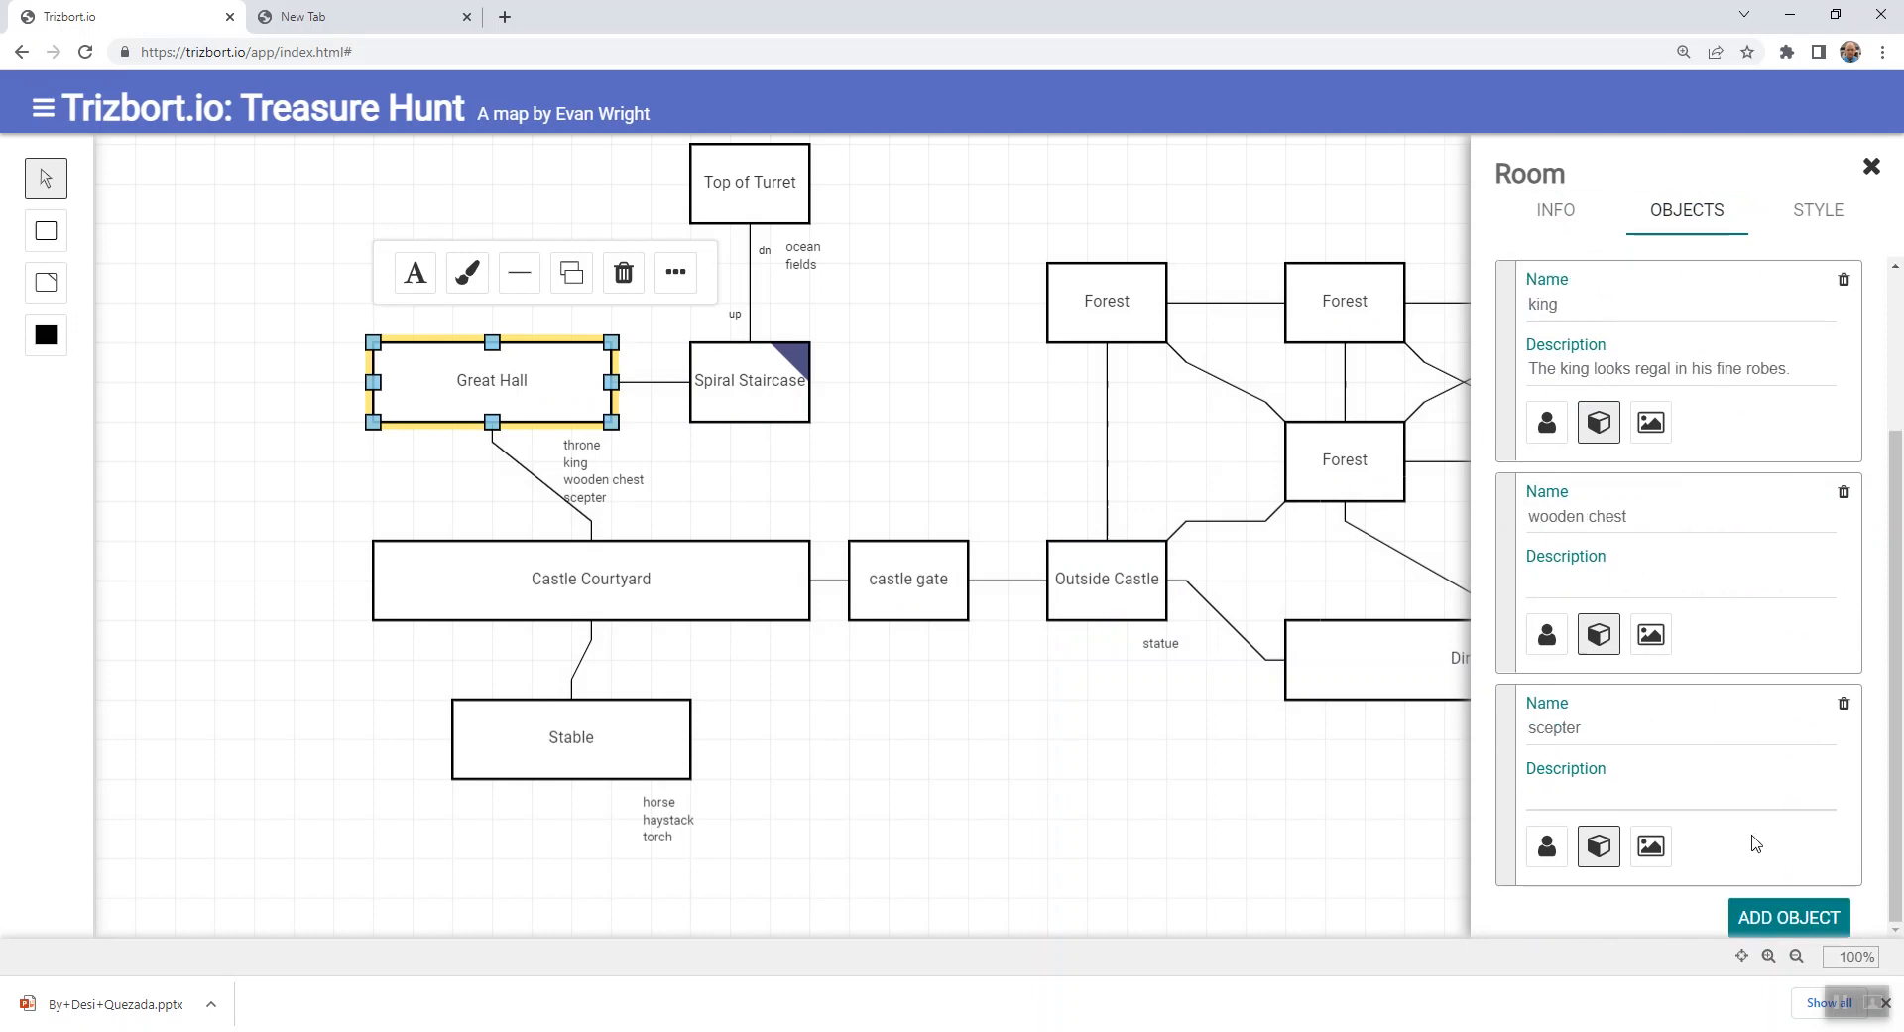
left_click(1775, 907)
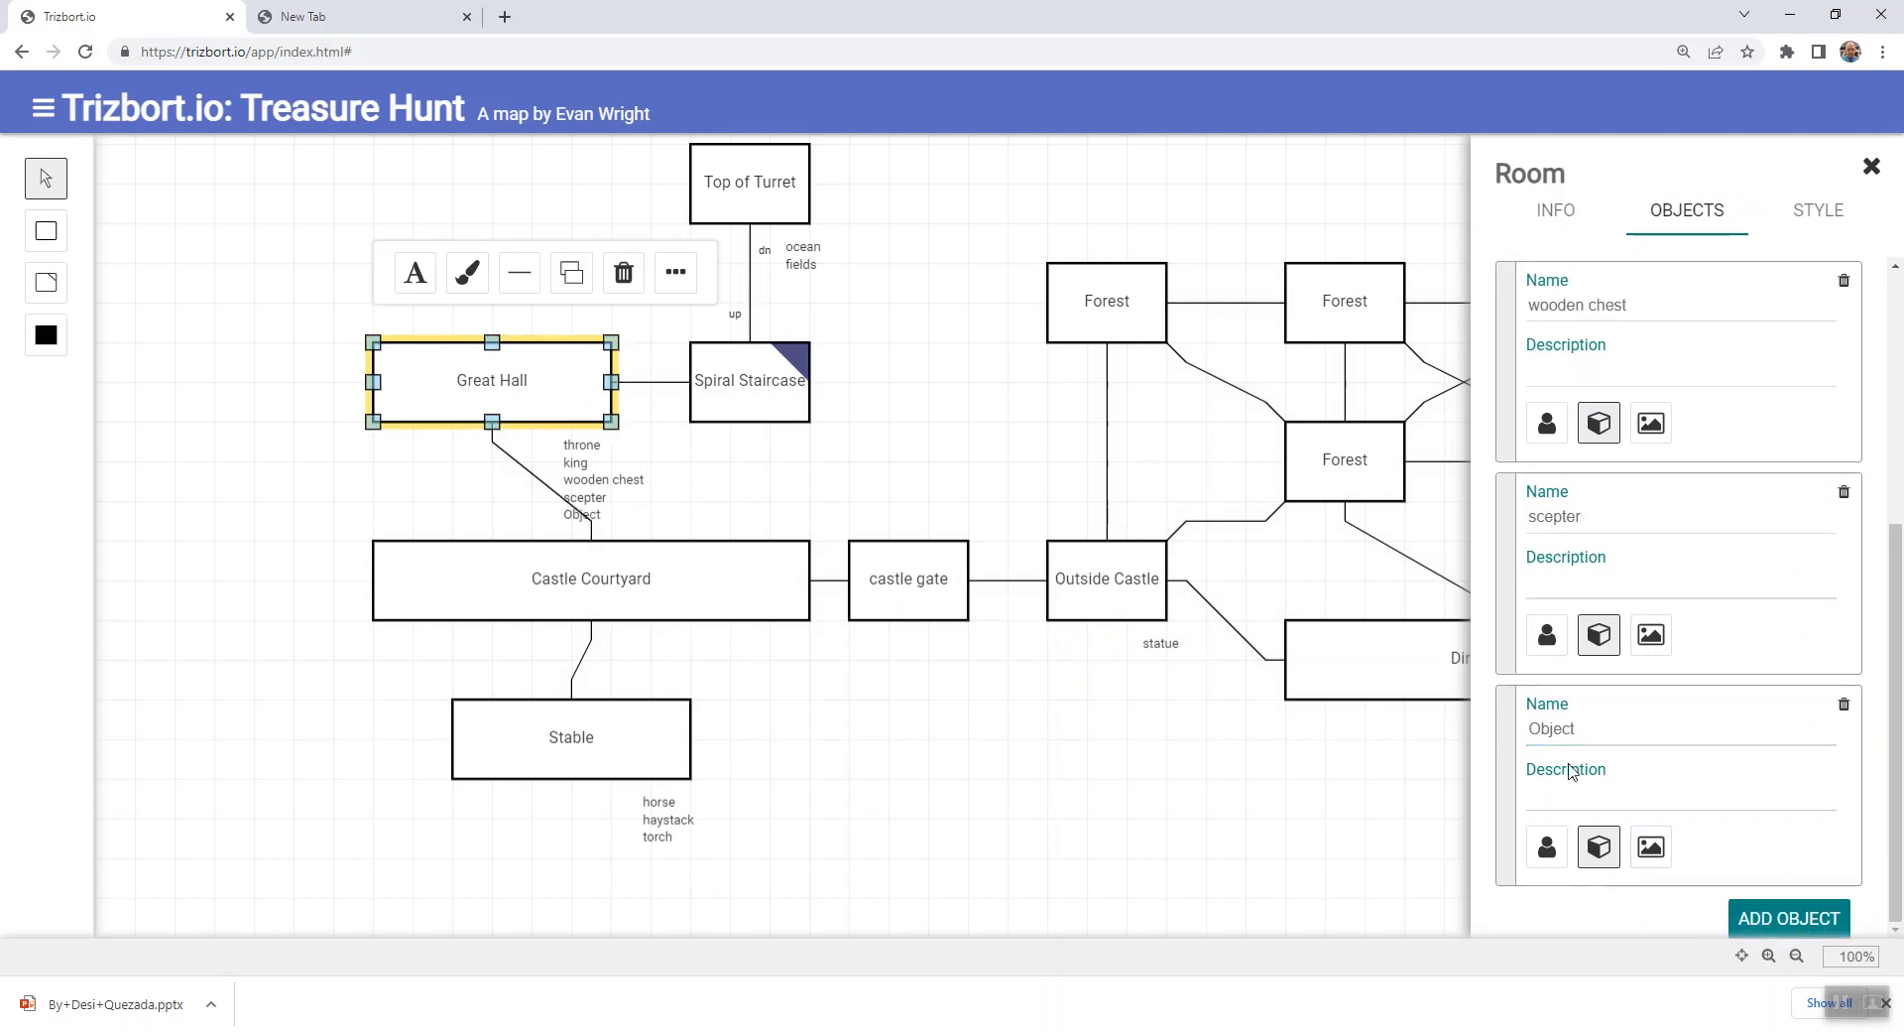
left_click_drag(1587, 724, 1503, 734)
type("gta")
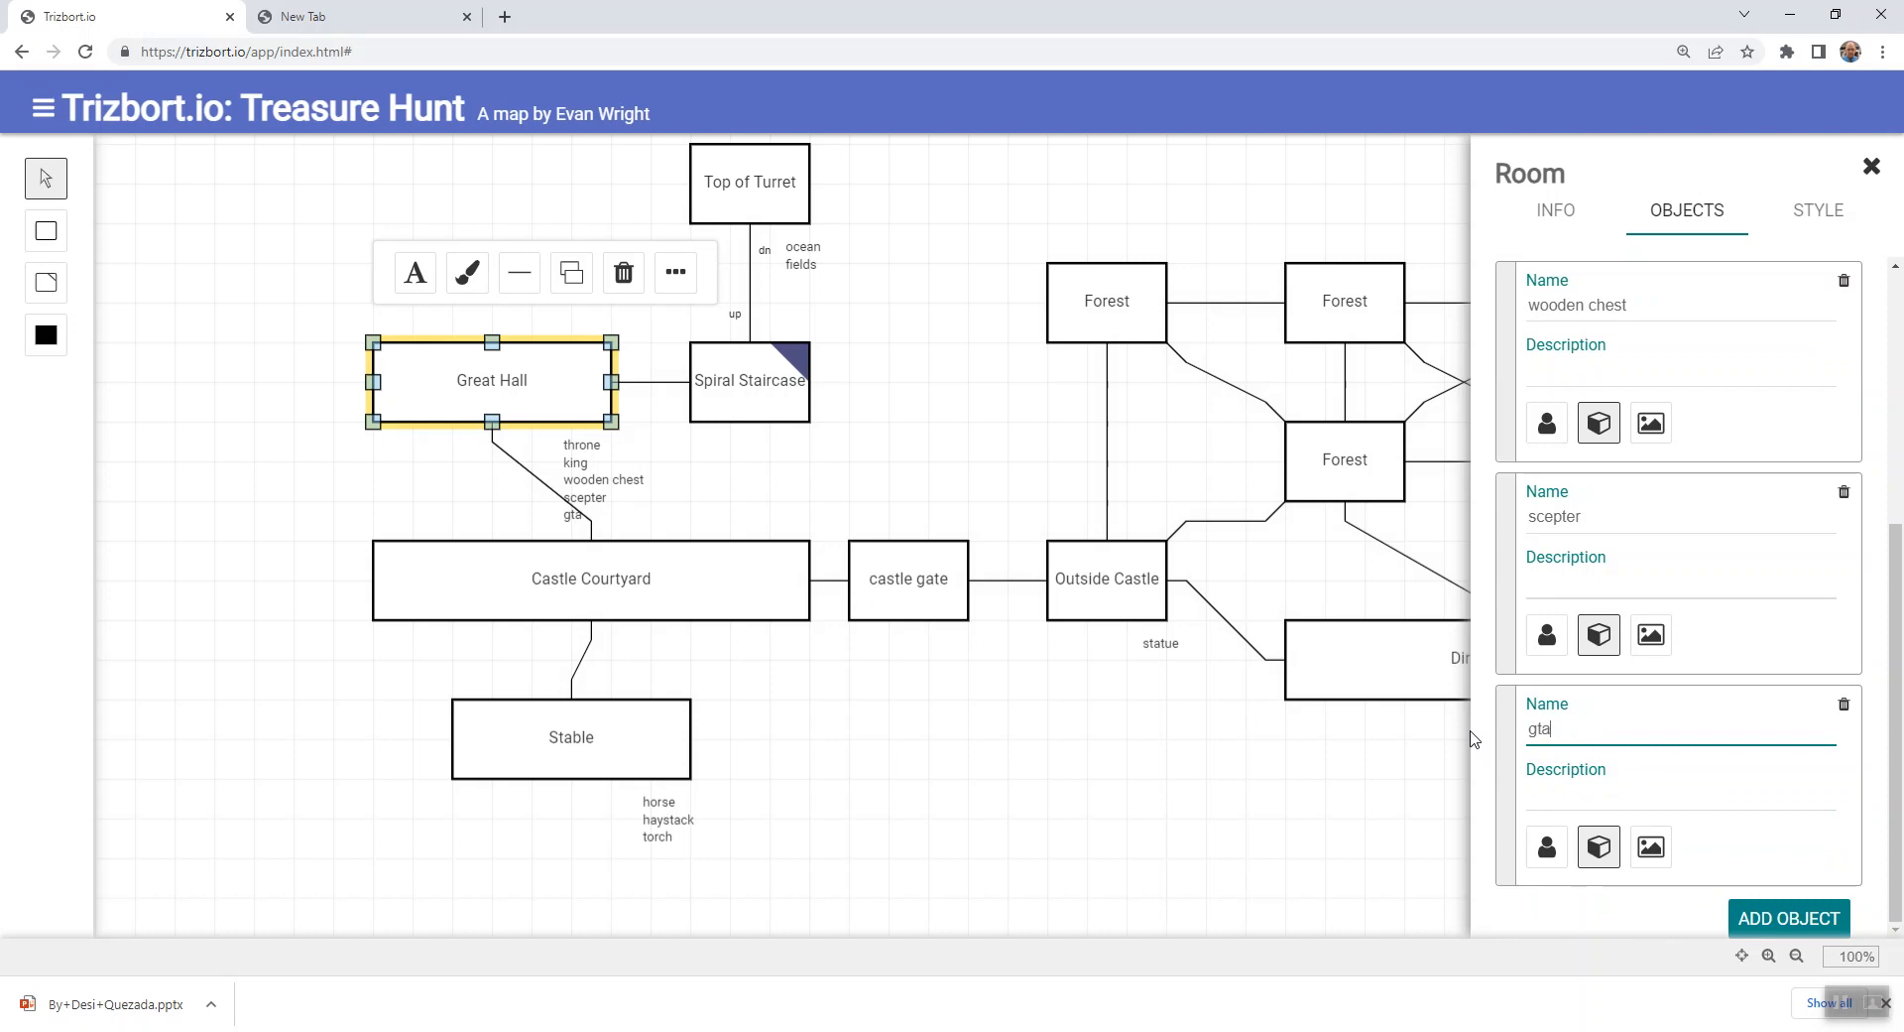
type("statue")
left_click(1203, 748)
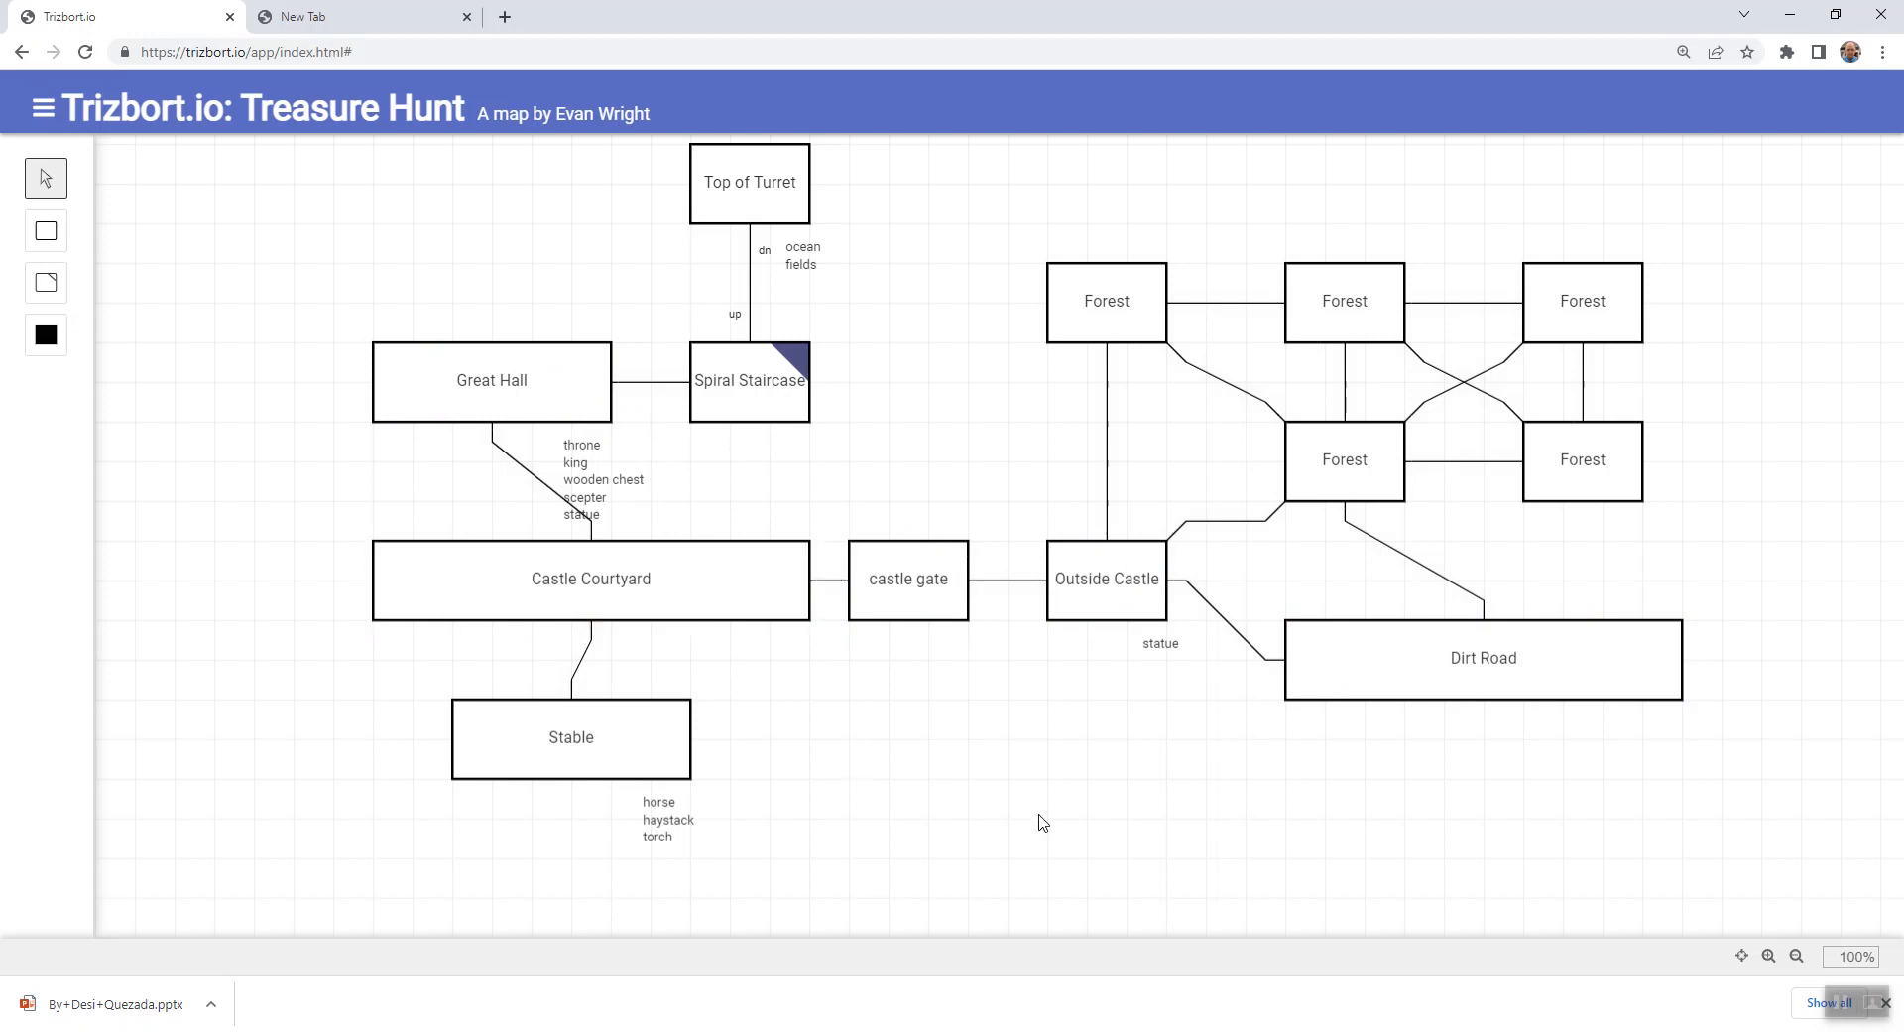
- Save the Treasure Hunt map to a file and return to the map canvas
left_click(42, 113)
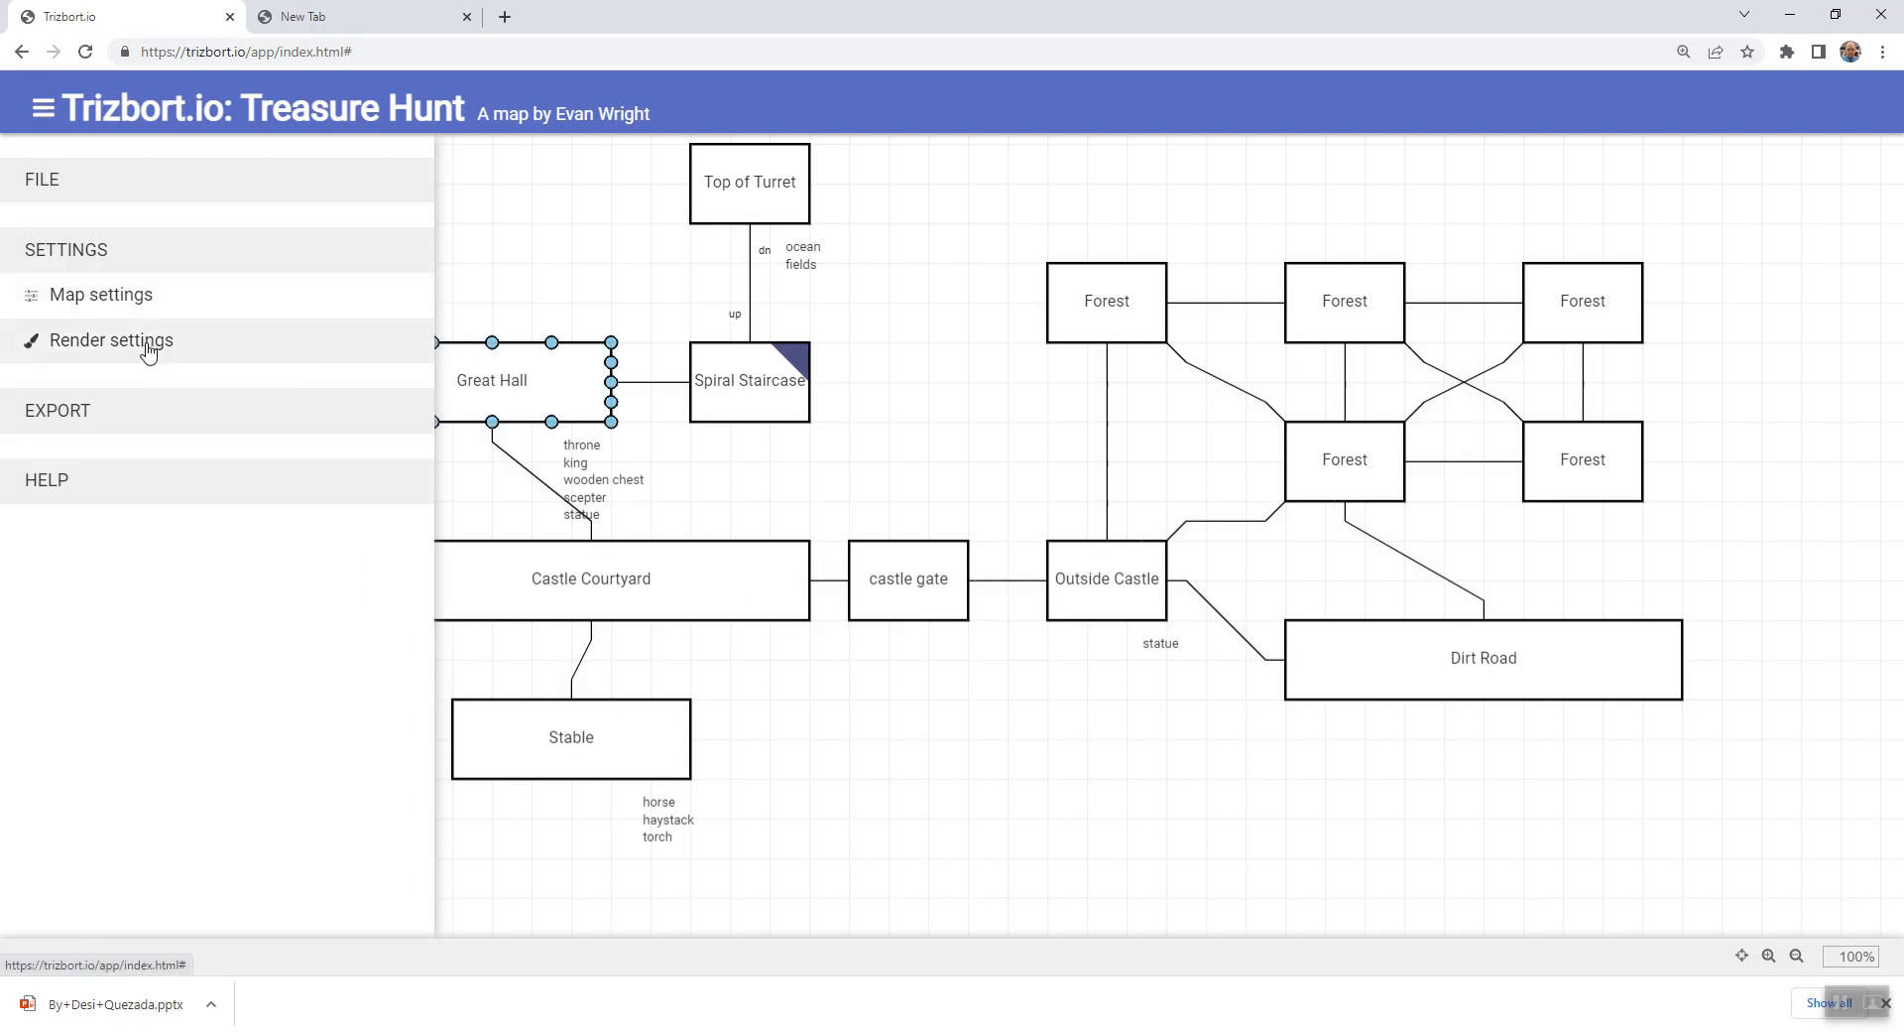
left_click(40, 112)
left_click(40, 112)
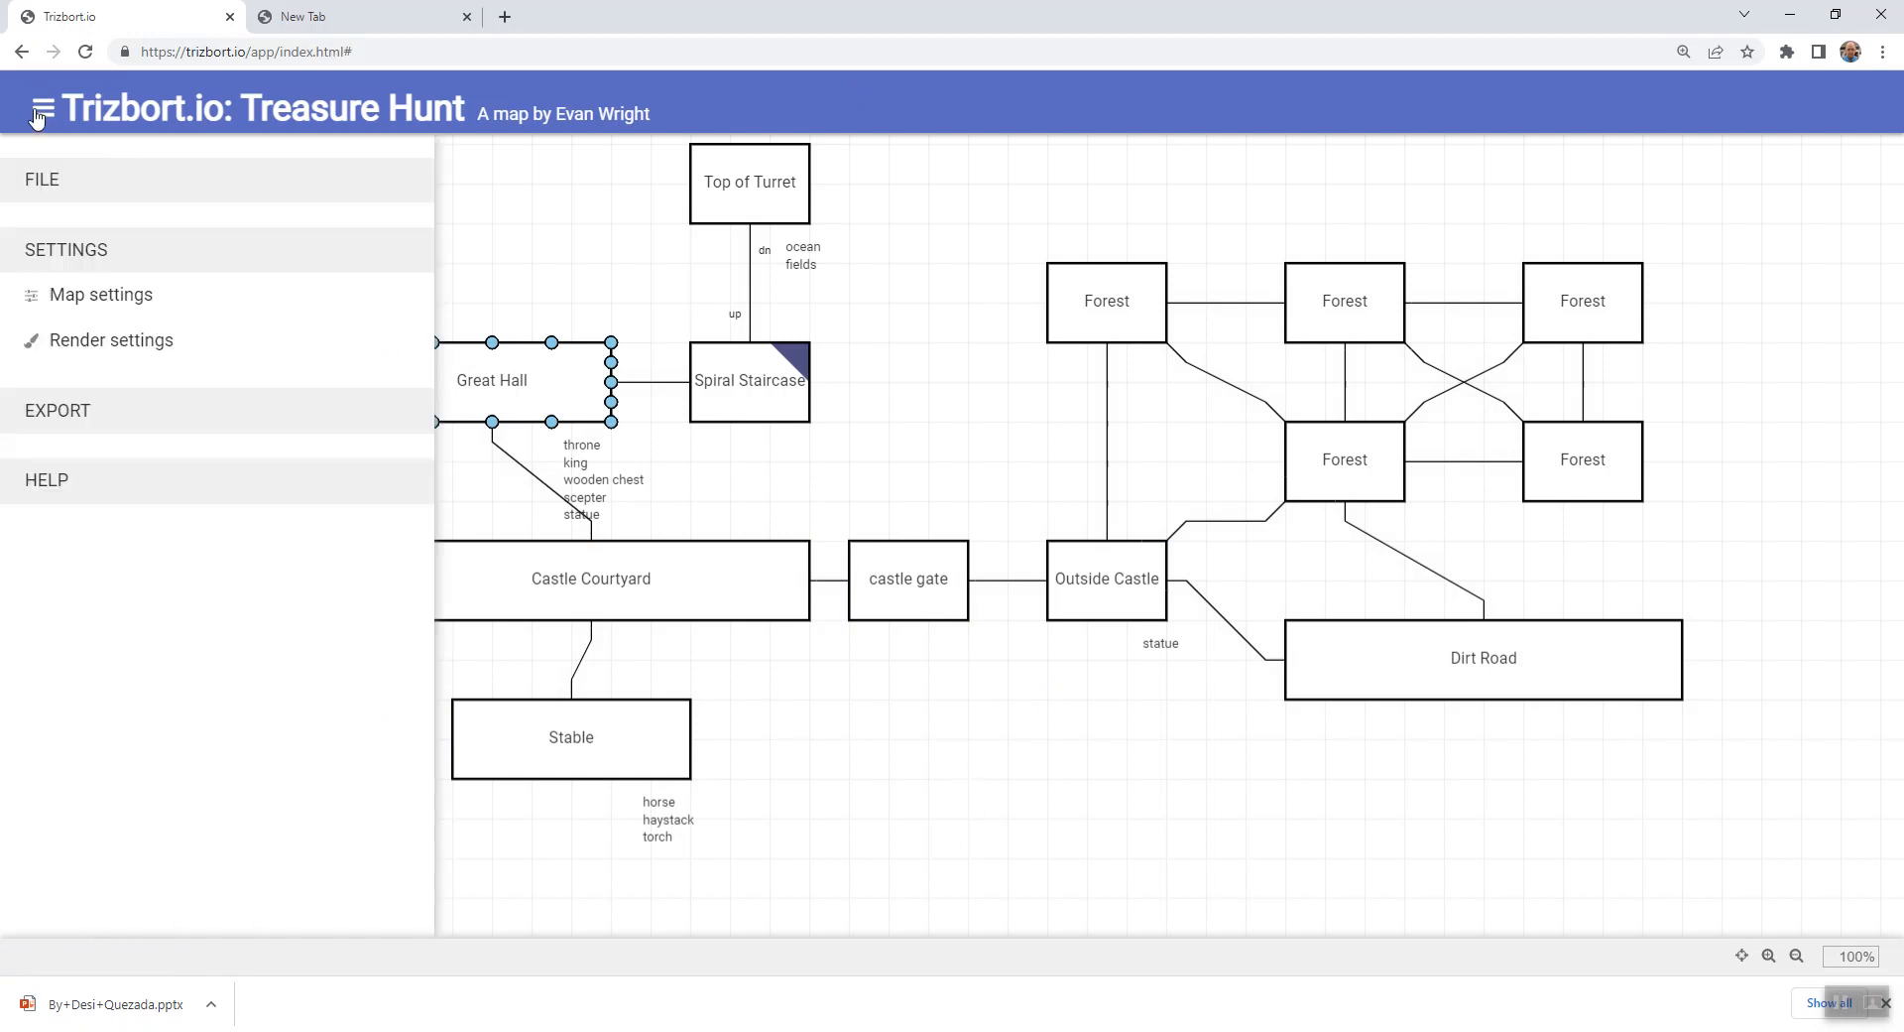
left_click(55, 417)
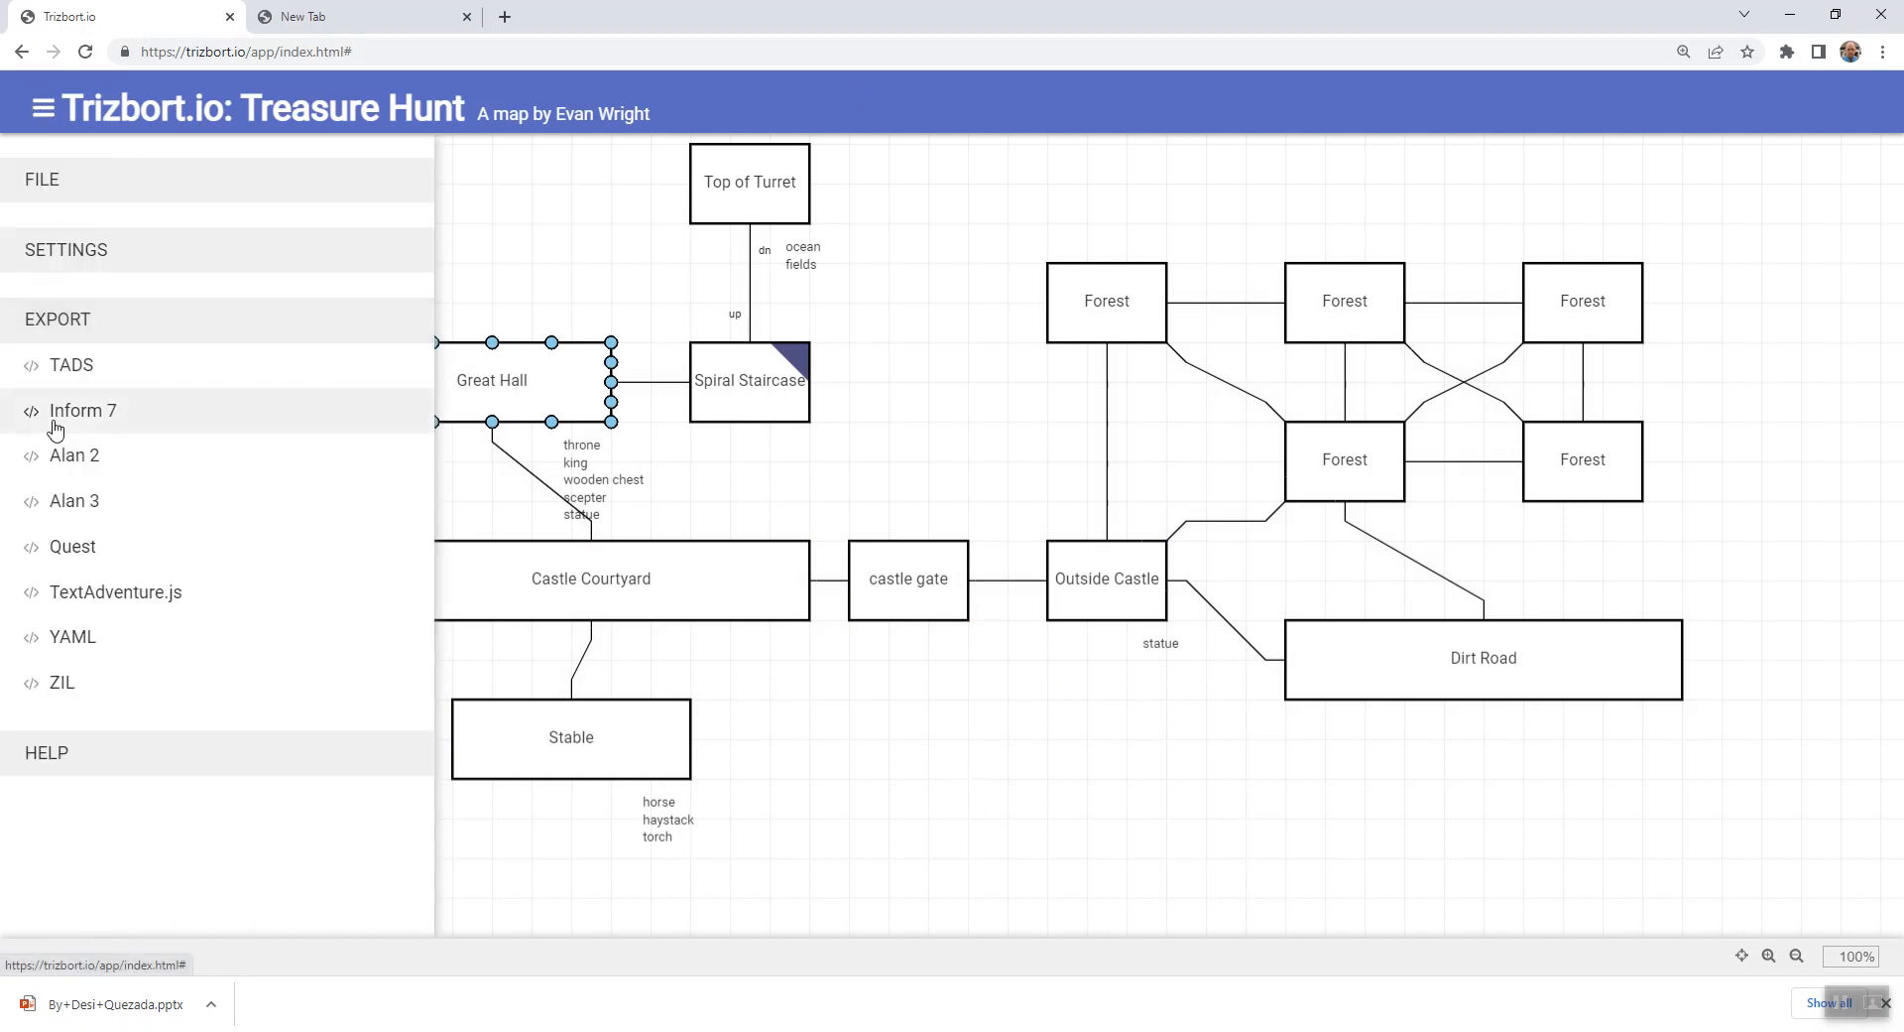
left_click(67, 254)
left_click(71, 175)
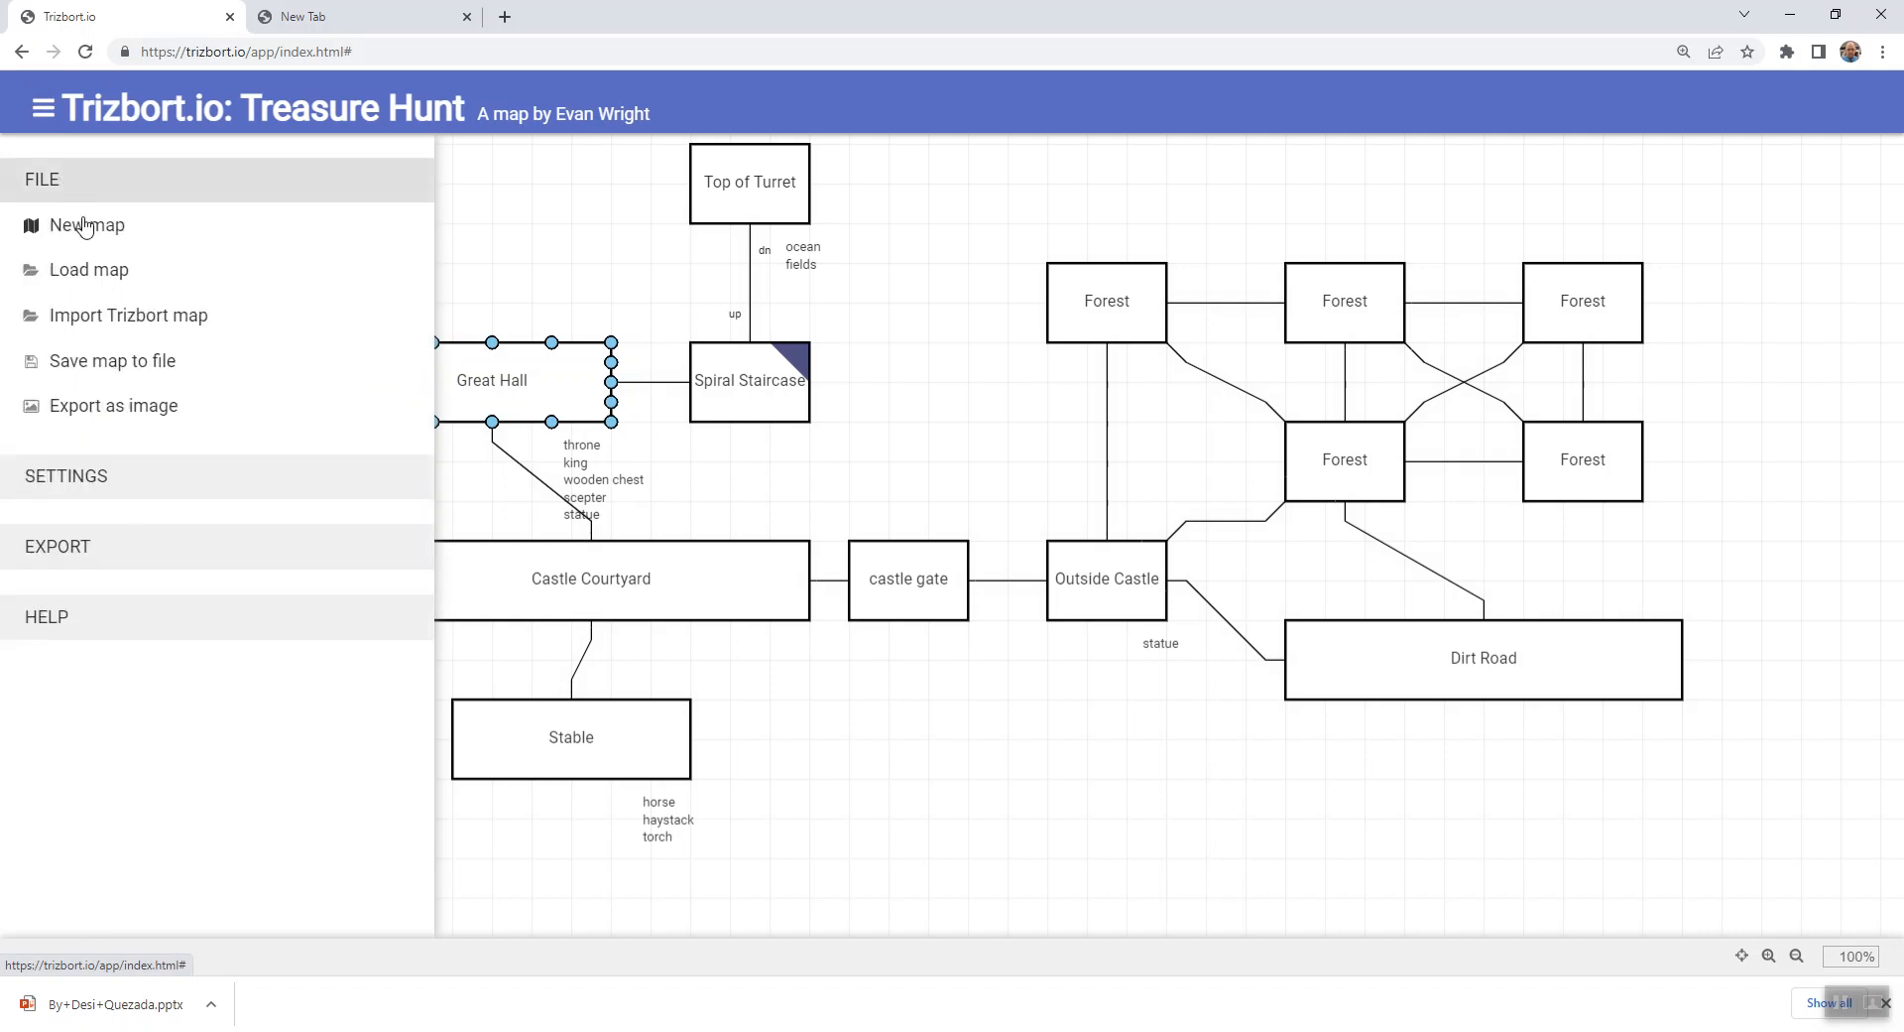
left_click(142, 373)
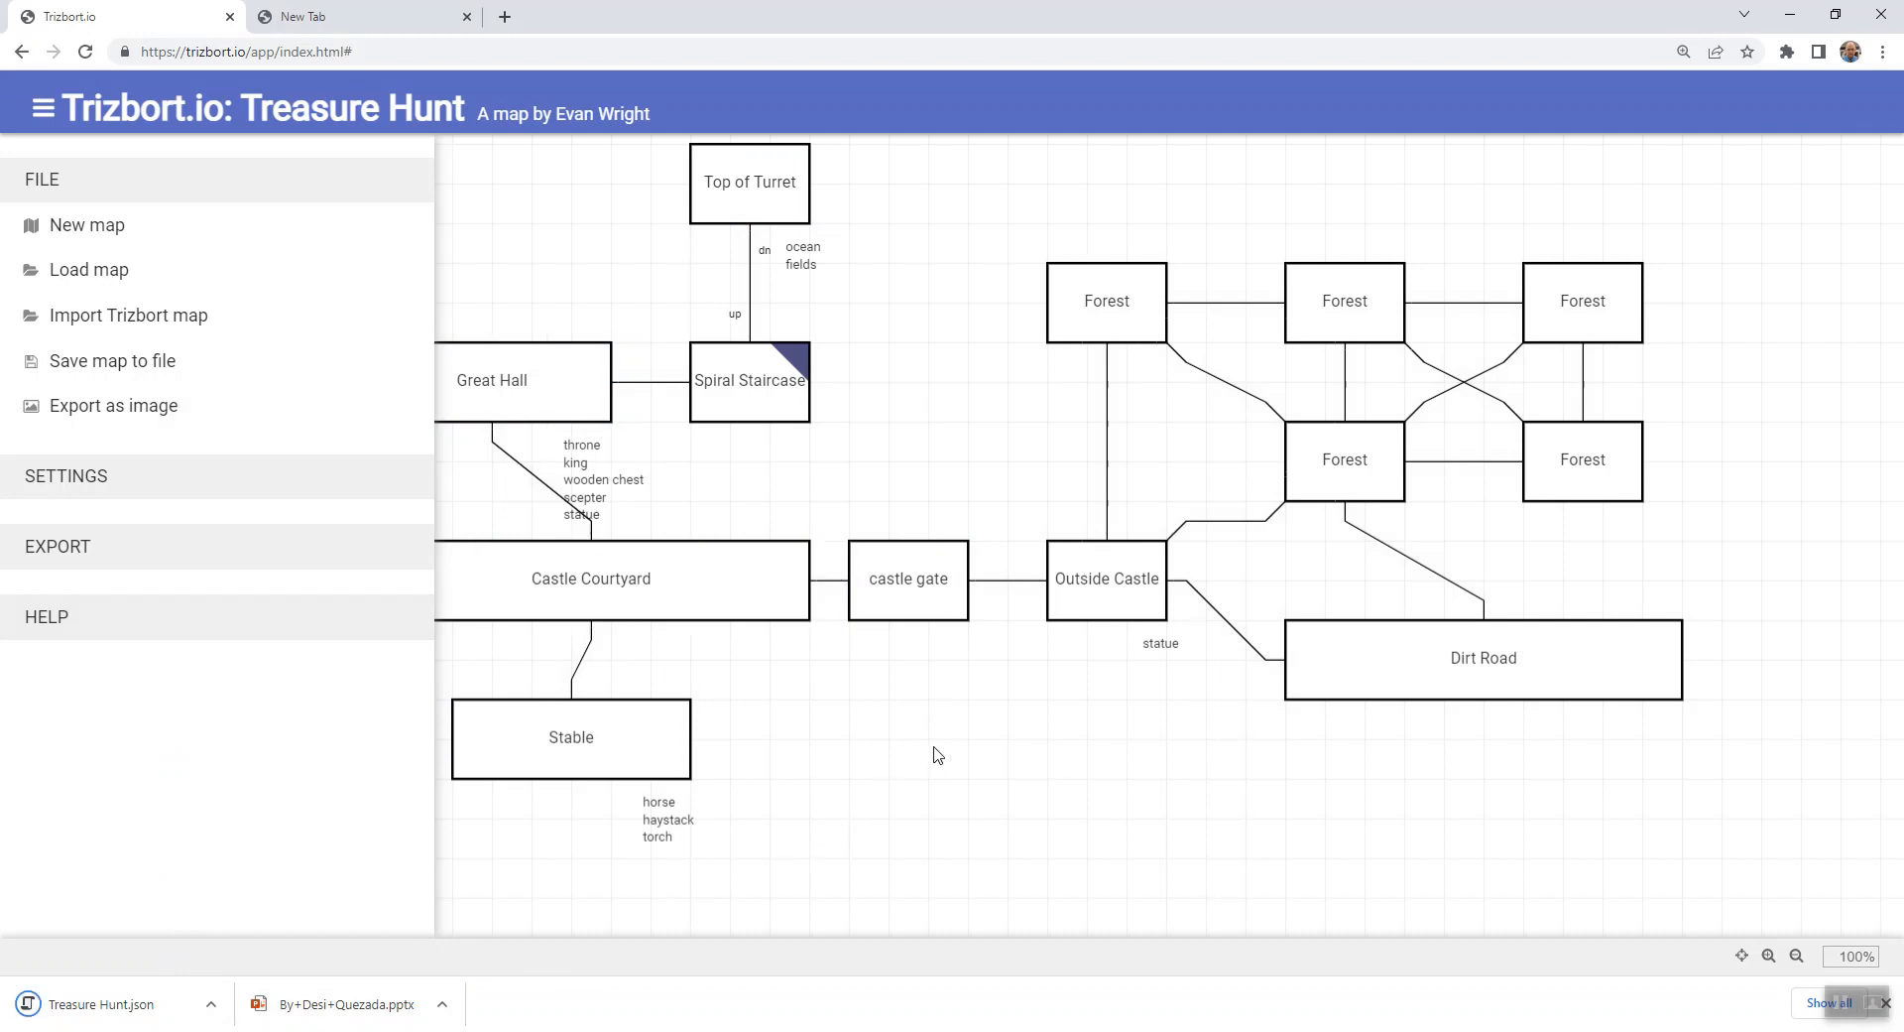
scroll(937, 756, "up", 2)
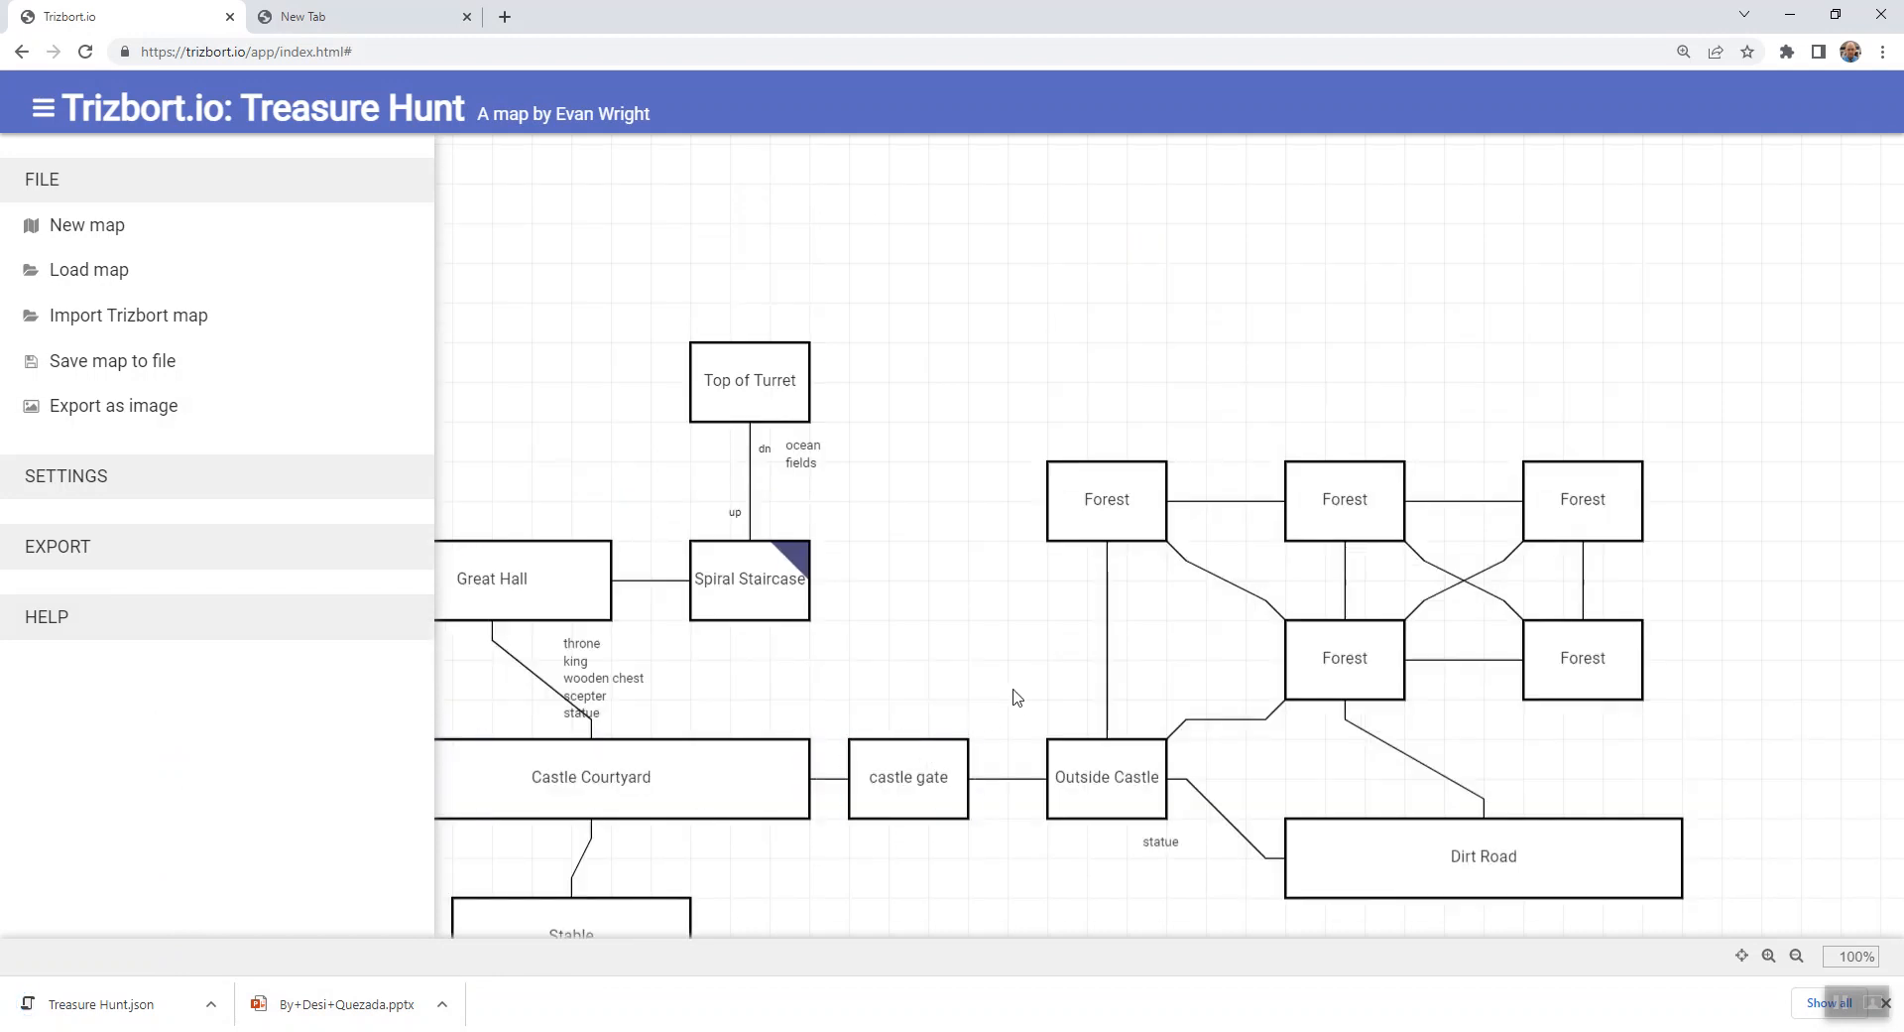
scroll(1013, 695, "up", 1)
scroll(1010, 693, "down", 3)
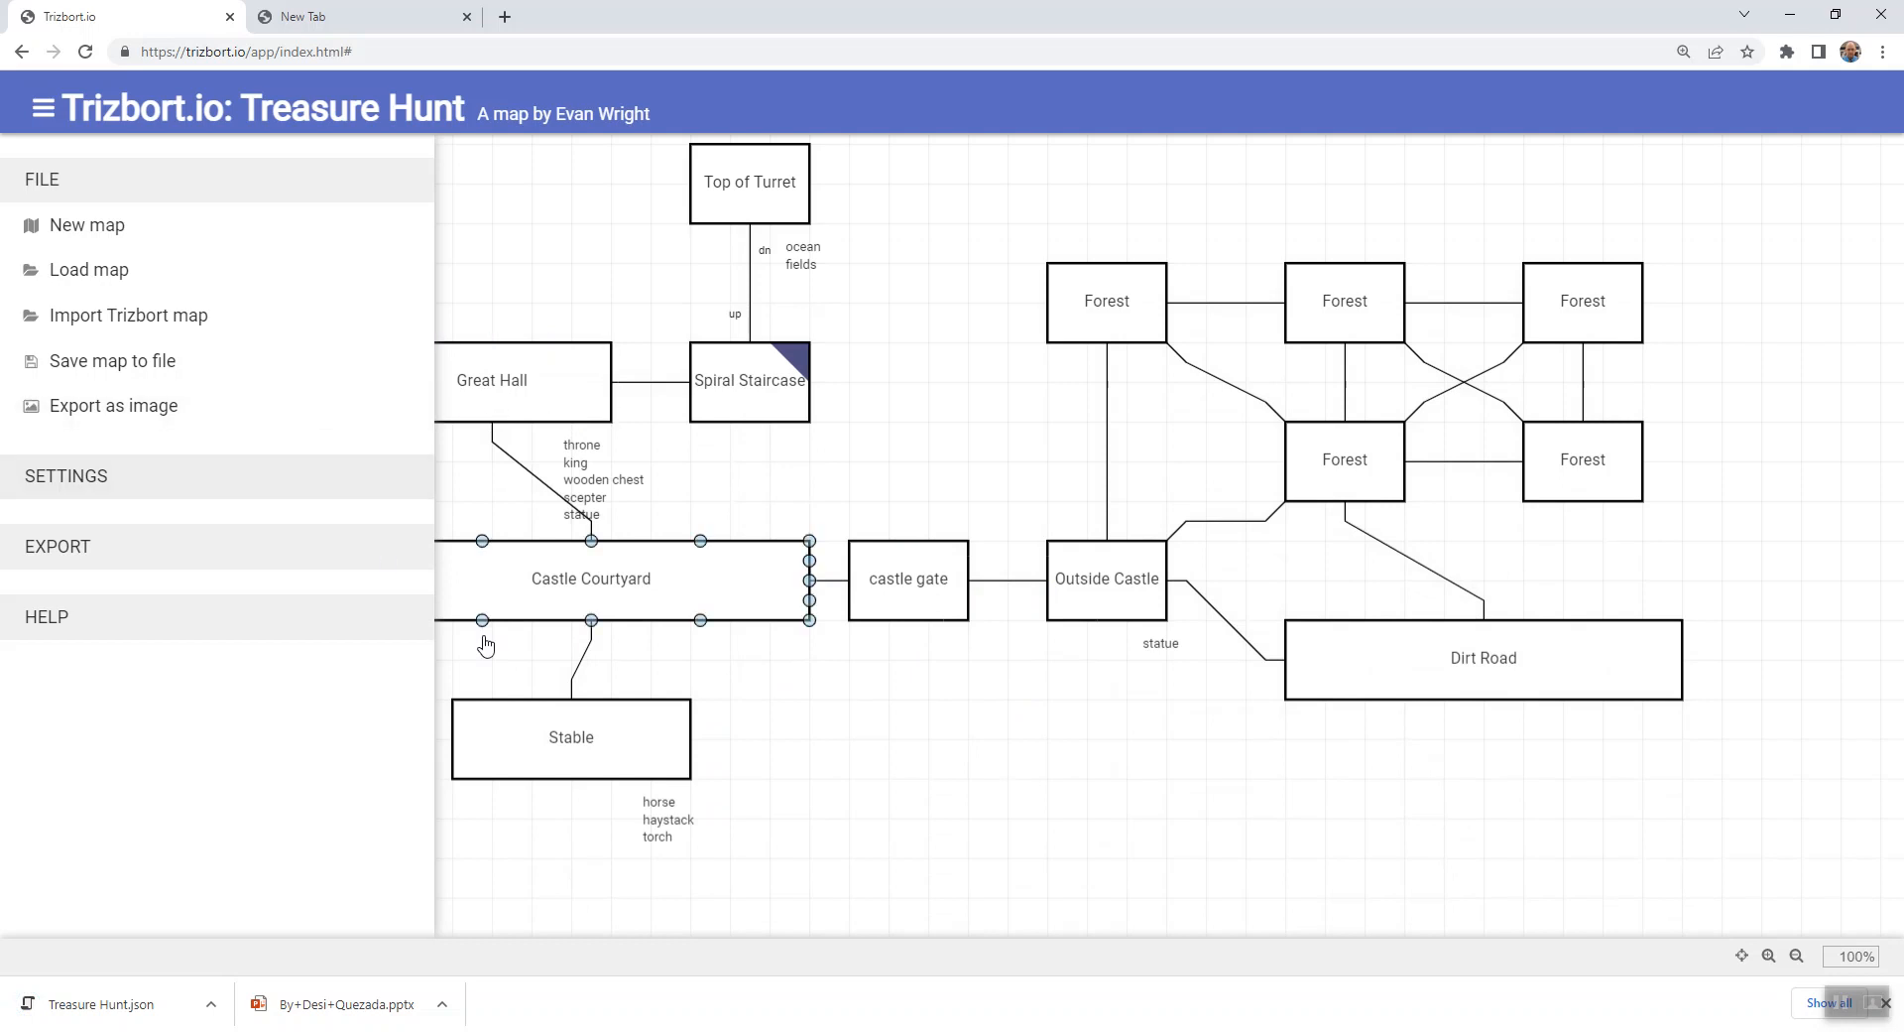
left_click(1066, 779)
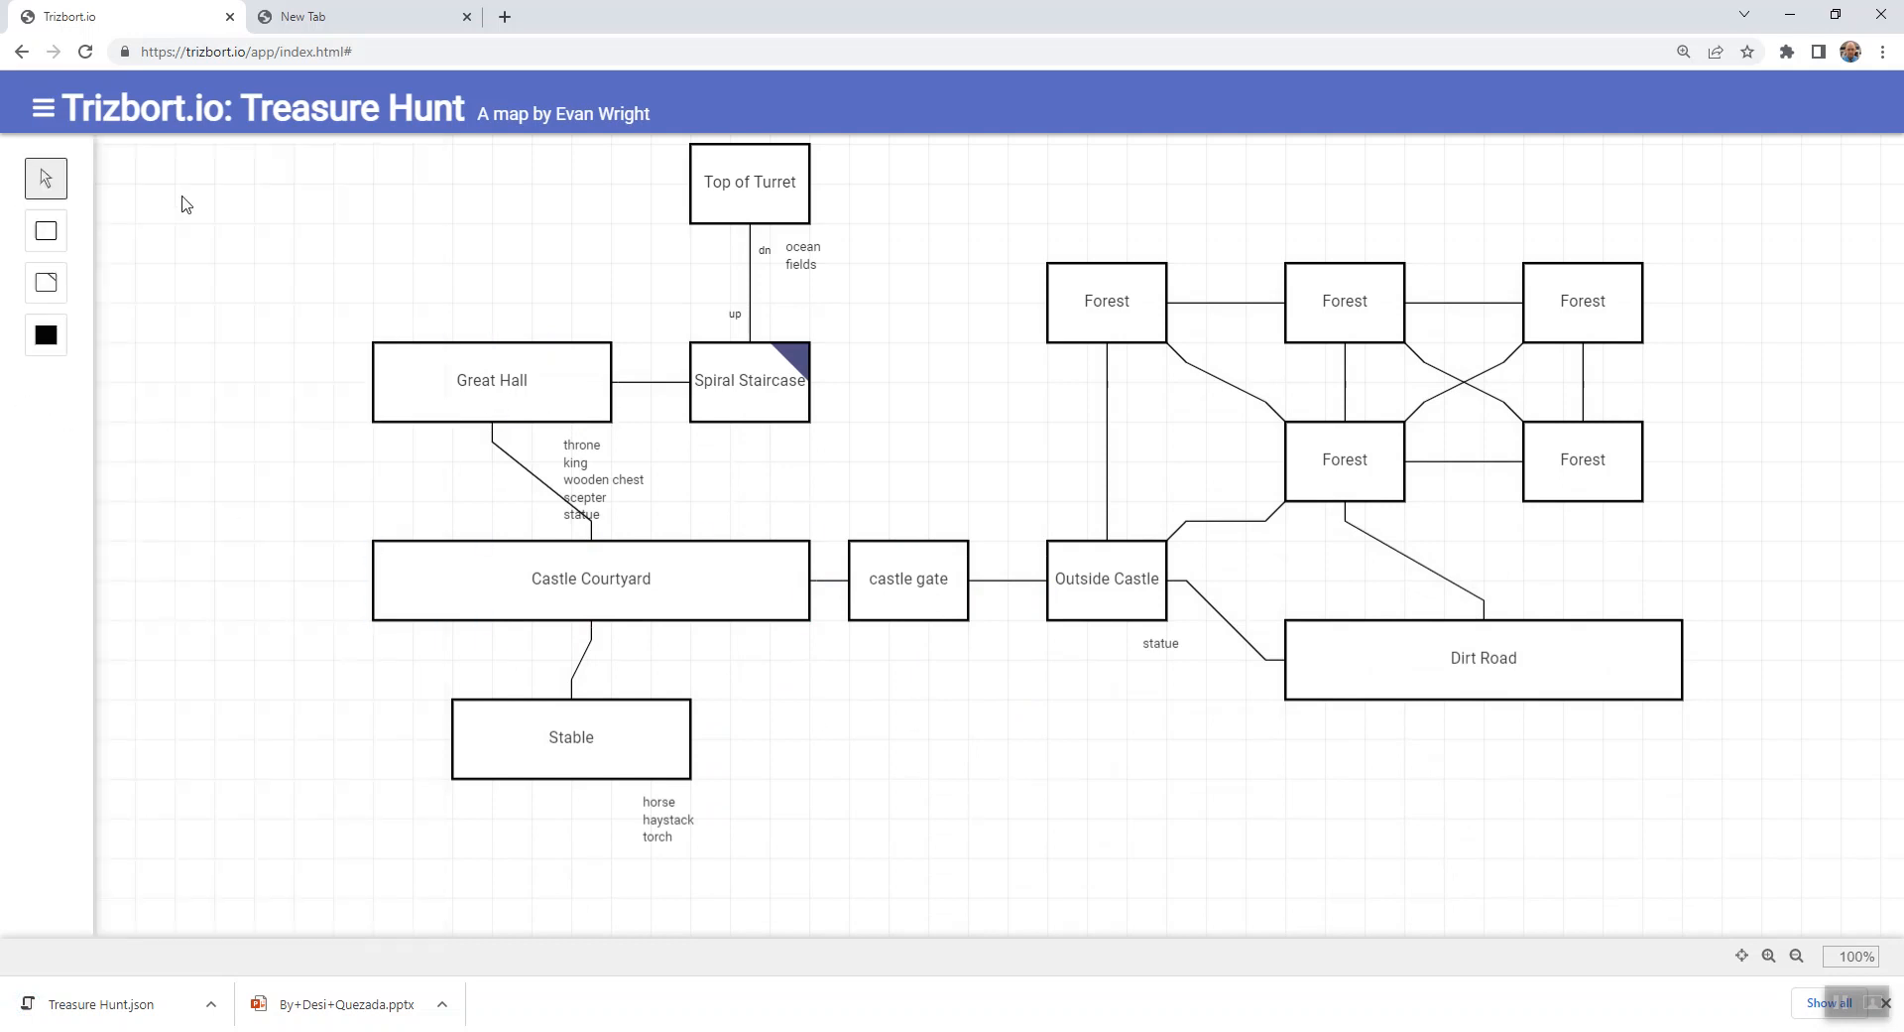
left_click(43, 107)
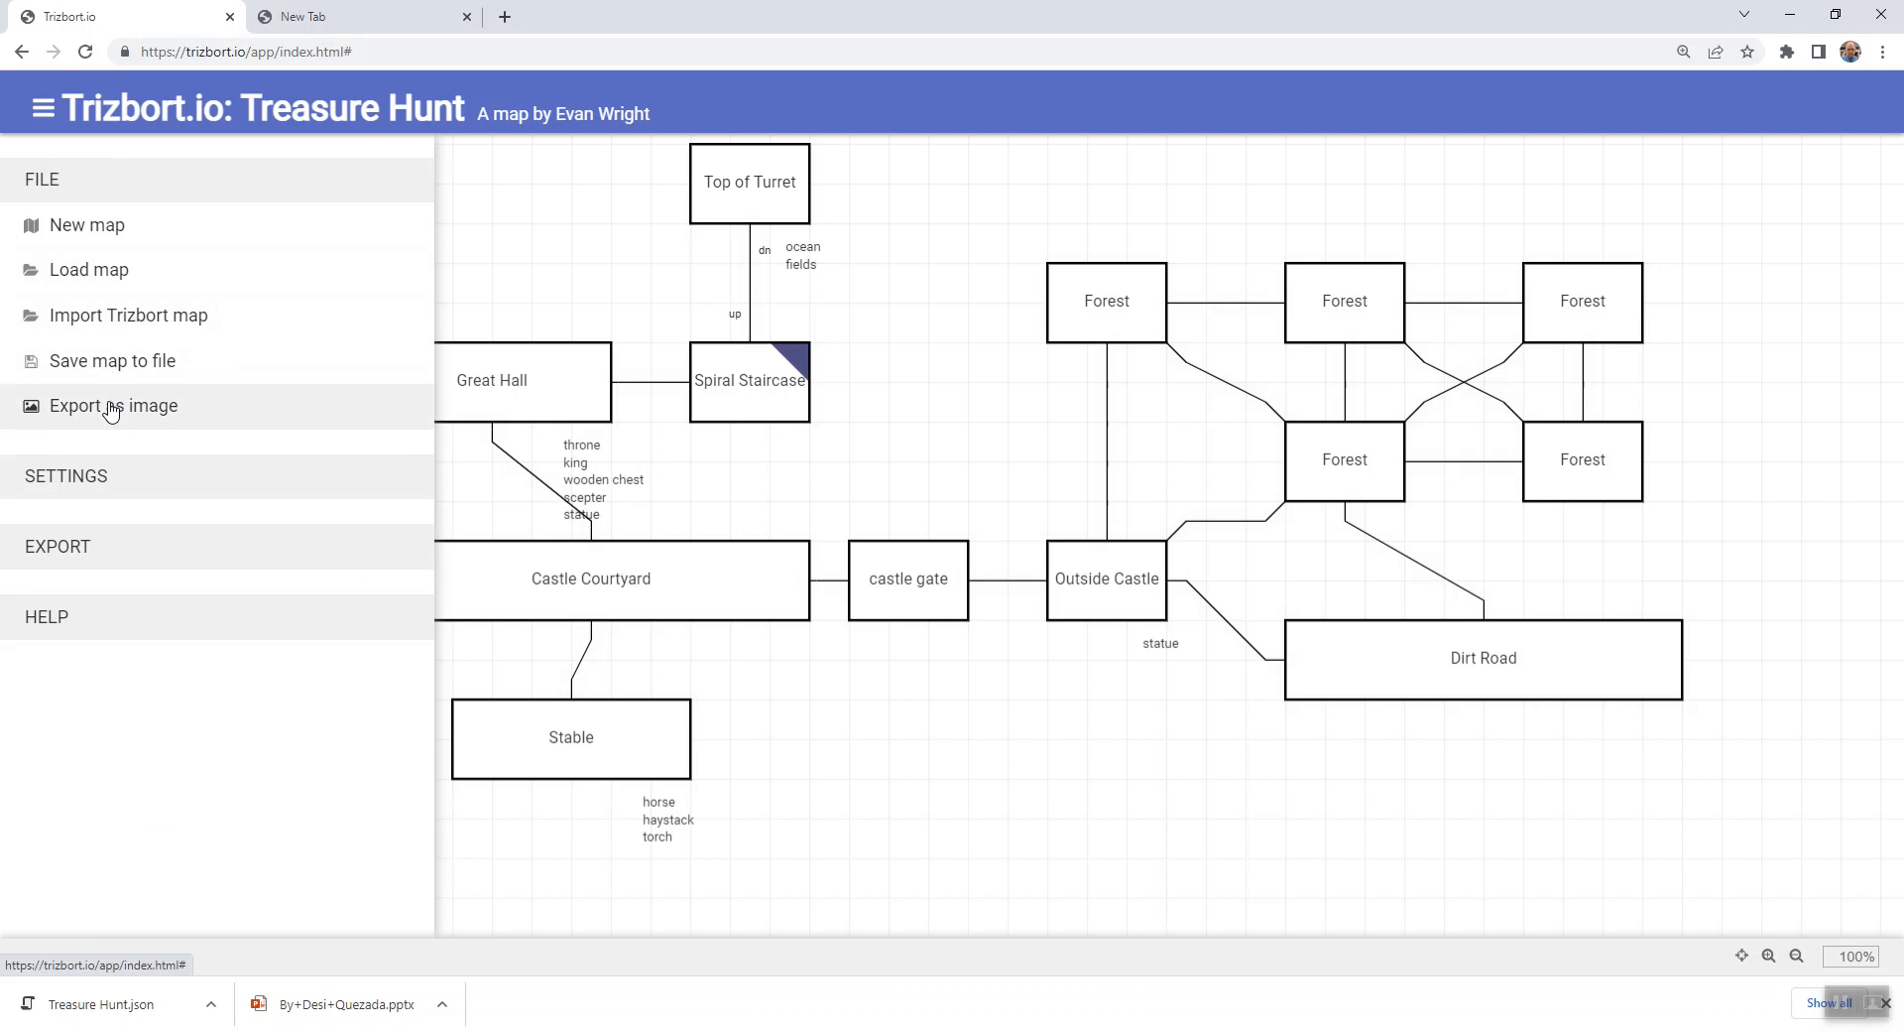
left_click(1087, 788)
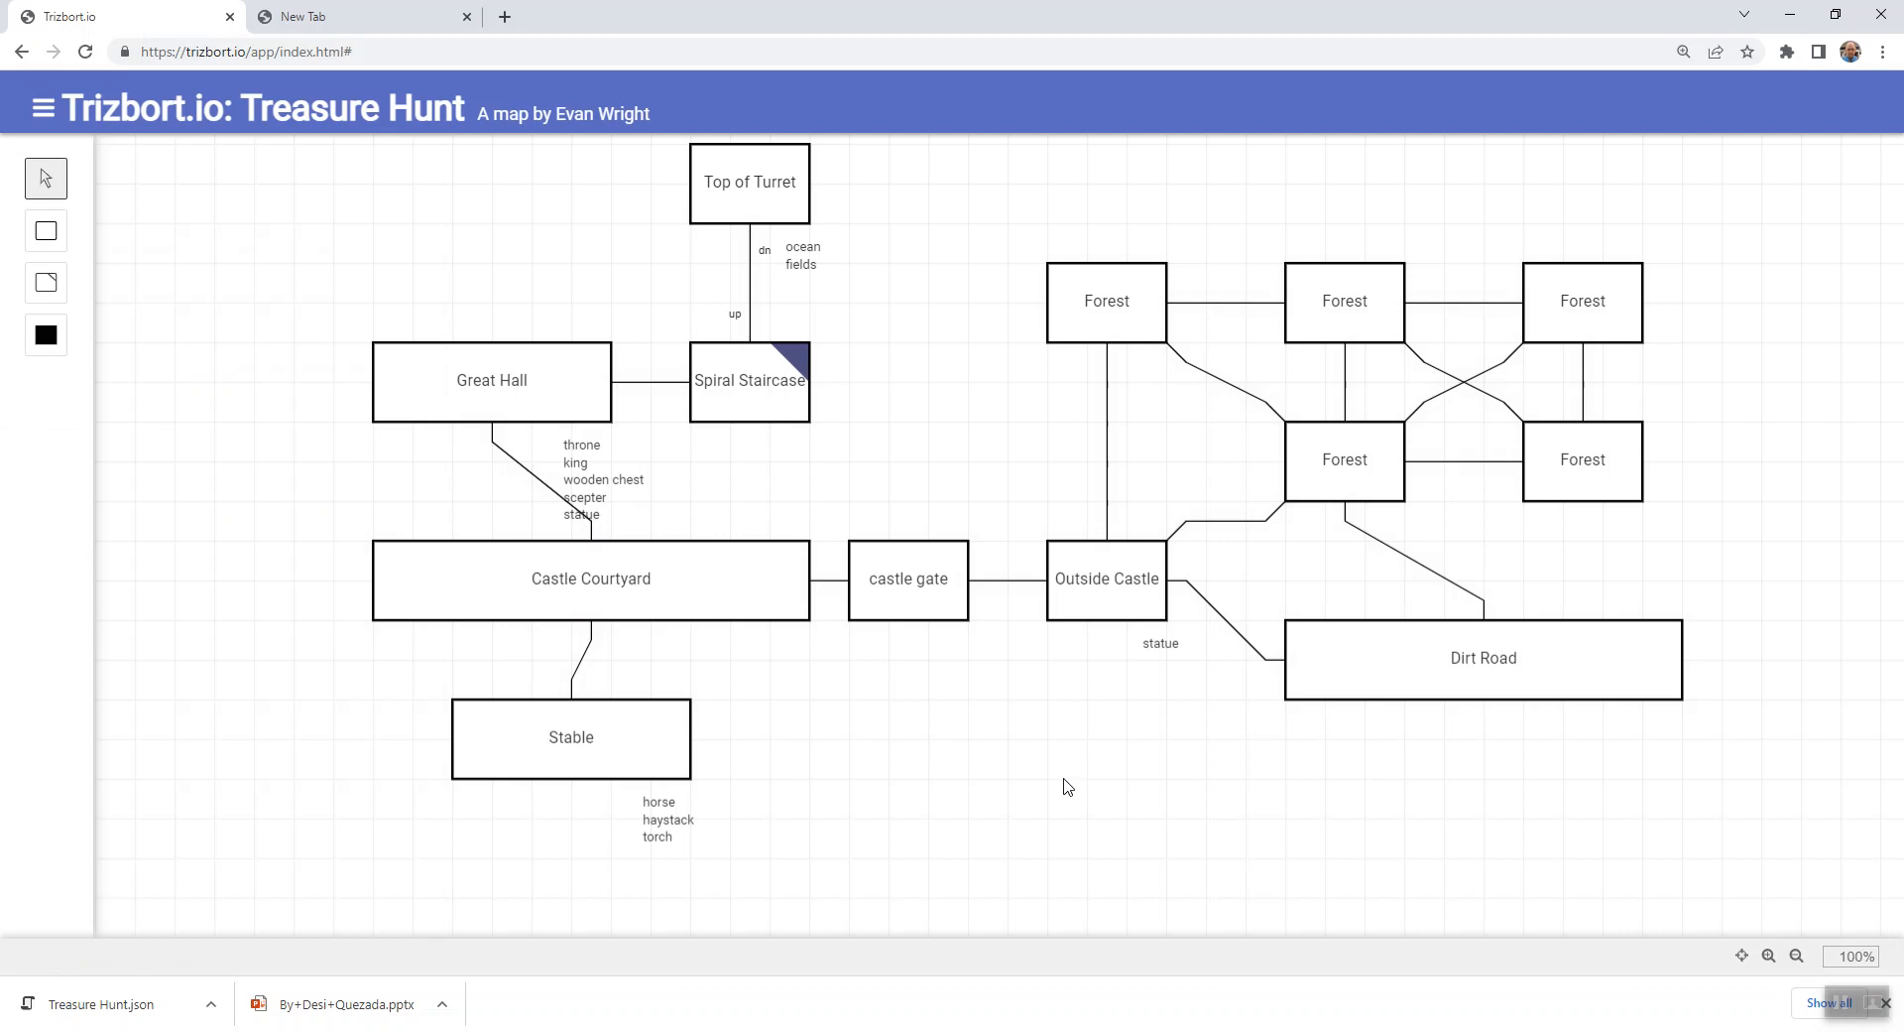